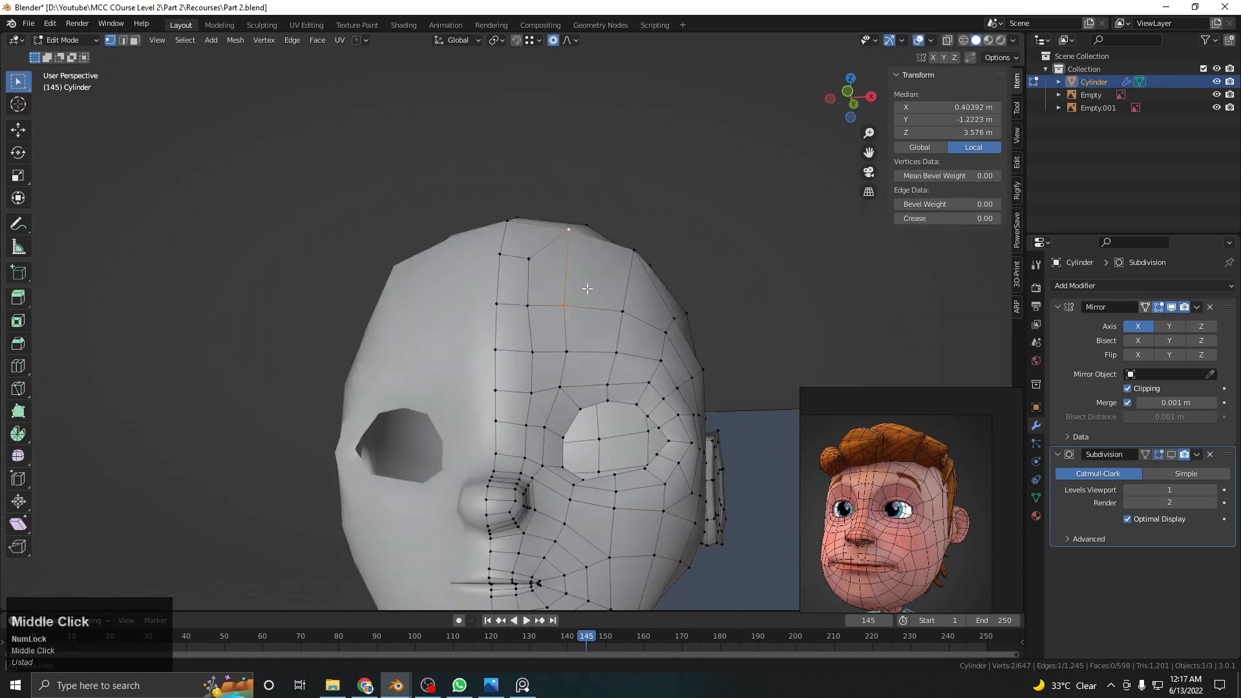
Reposition the vertices on the upper side and crown of the head with proportional editing to round its outline
left_click(632, 251)
key("g")
left_click(595, 208)
middle_click_drag(596, 207, 556, 245)
scroll(603, 366, "down", 3)
left_click(541, 226)
key("g")
left_click(561, 234)
key("g")
left_click(539, 284)
Nudge a forehead vertex above the inner eye with proportional editing to even out the surrounding topology
left_click(539, 286)
left_click(538, 309)
key("g")
left_click(557, 312)
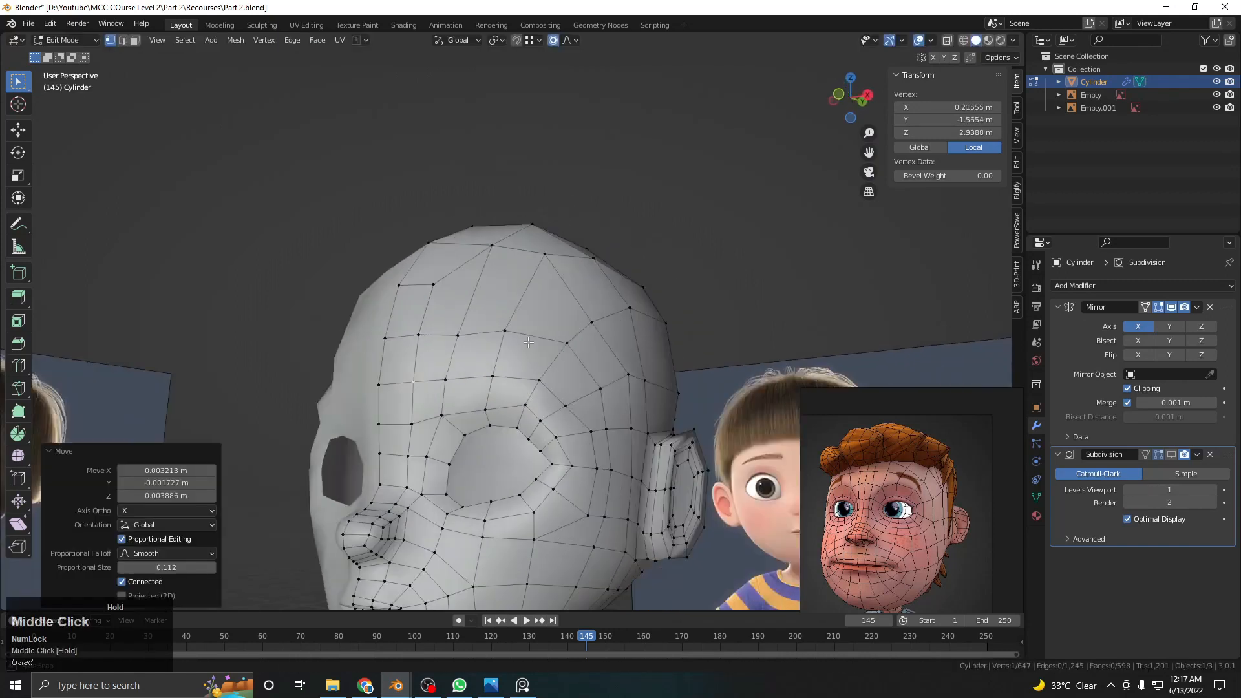
middle_click_drag(517, 323, 608, 324)
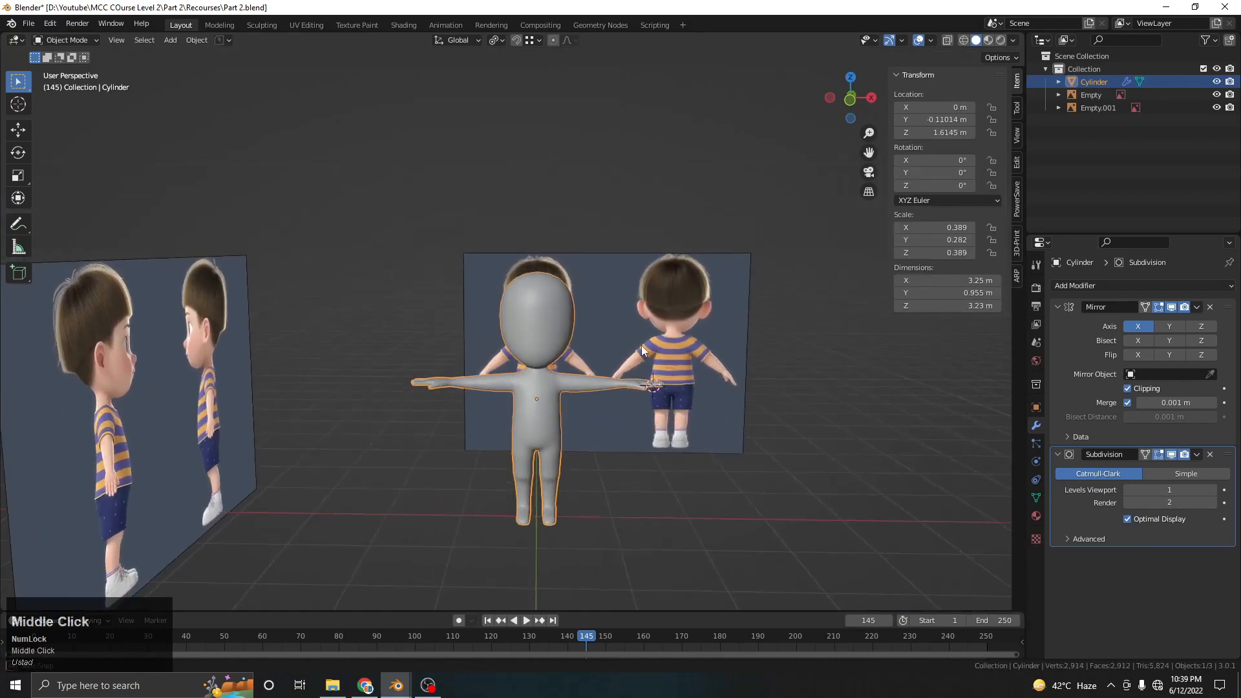
Turn off the Subdivision modifier's viewport display and open the character mesh in Edit Mode from the front orthographic view
middle_click_drag(642, 346, 647, 345)
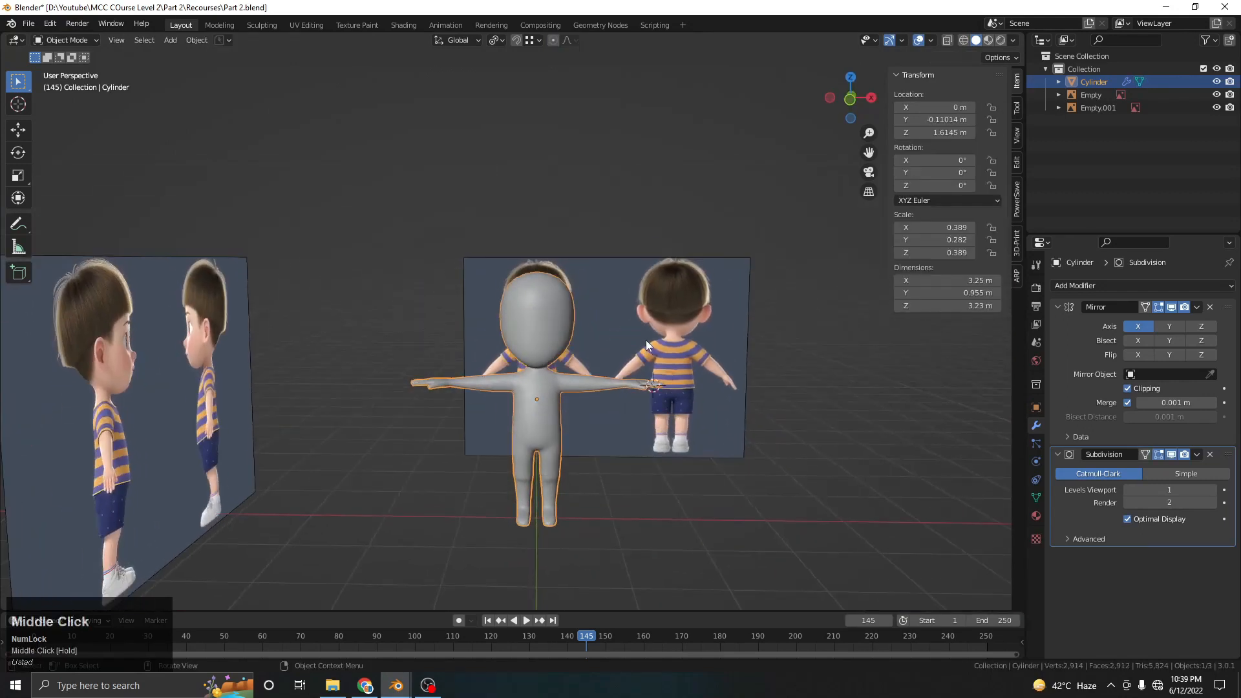
key("KP_1")
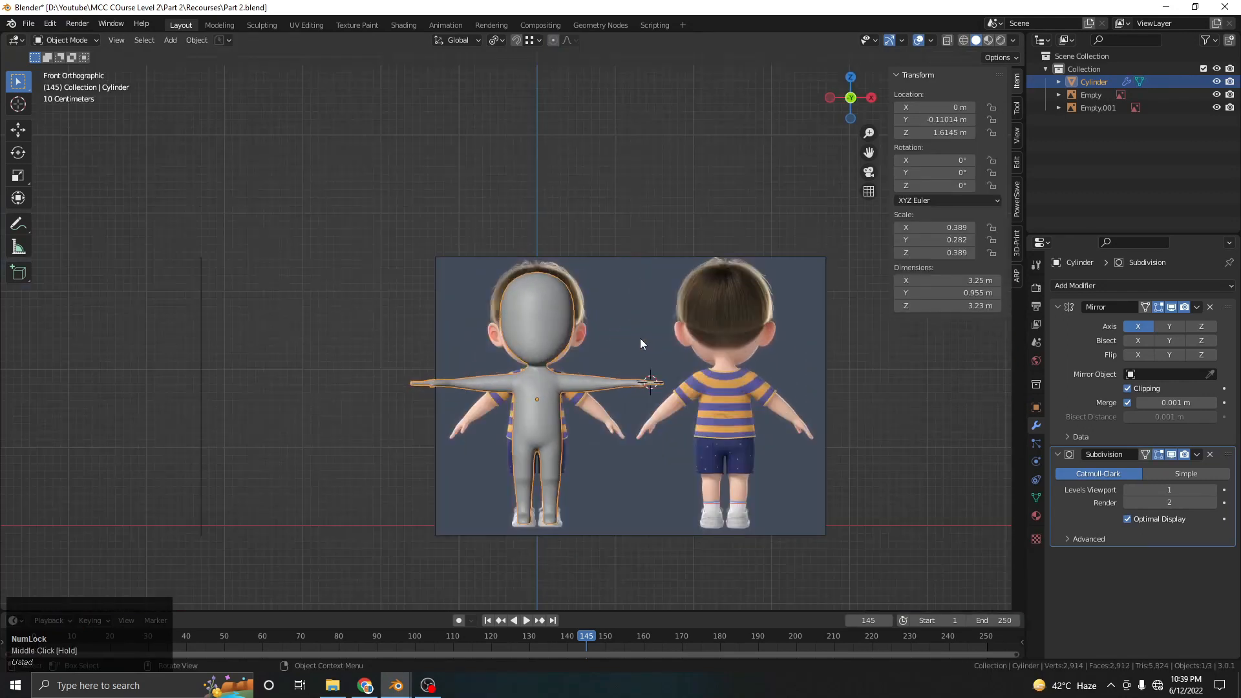
left_click(1171, 454)
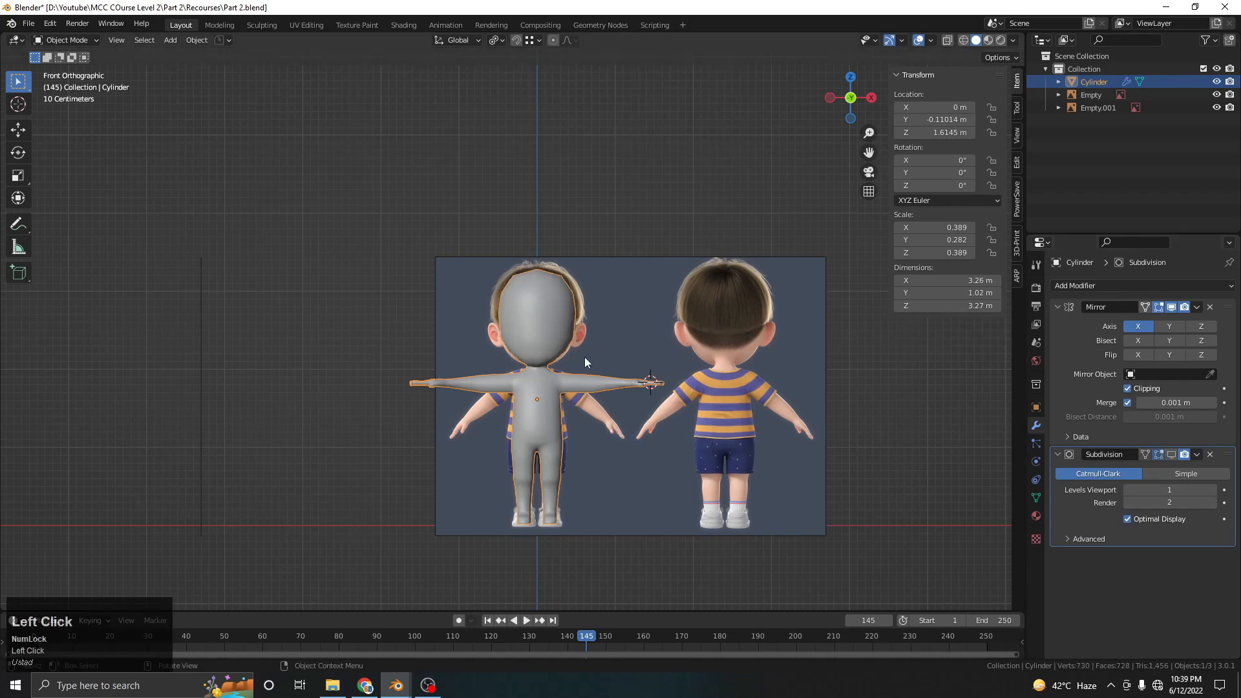
key("Tab")
Compare the head mesh with the front reference face, alternating between wireframe and solid shading
scroll(501, 359, "up", 6)
key("z")
left_click_drag(617, 360, 545, 436)
key("z")
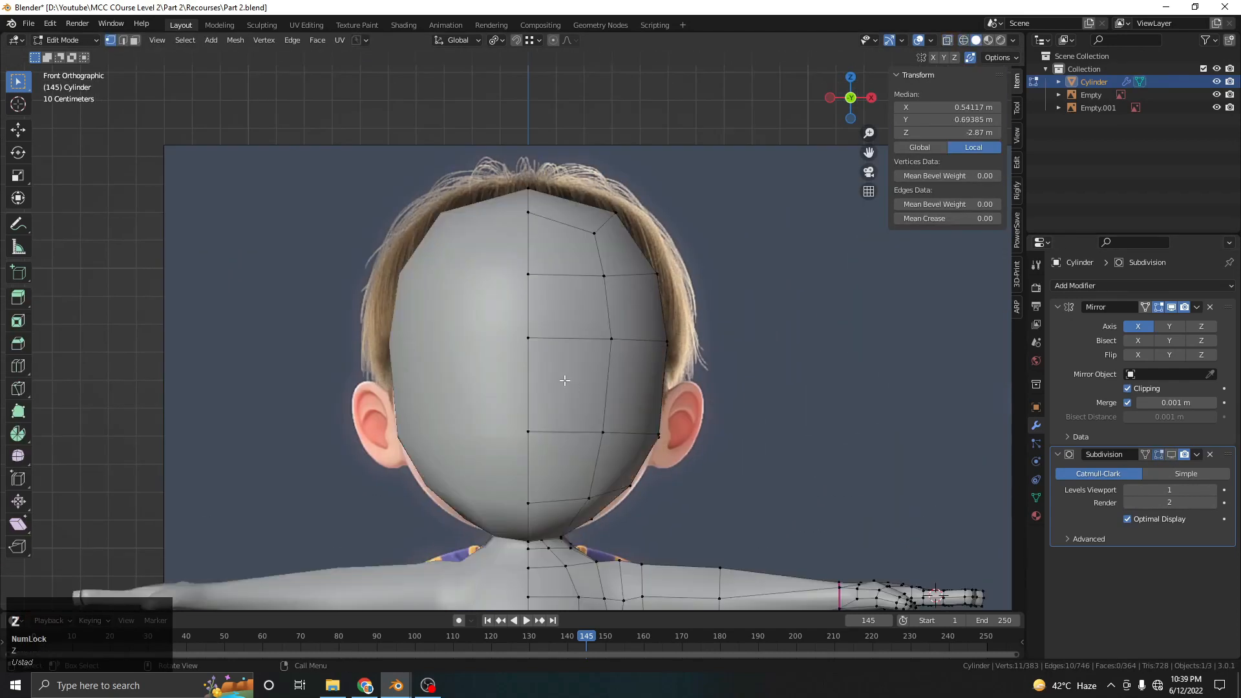
scroll(628, 379, "down", 2)
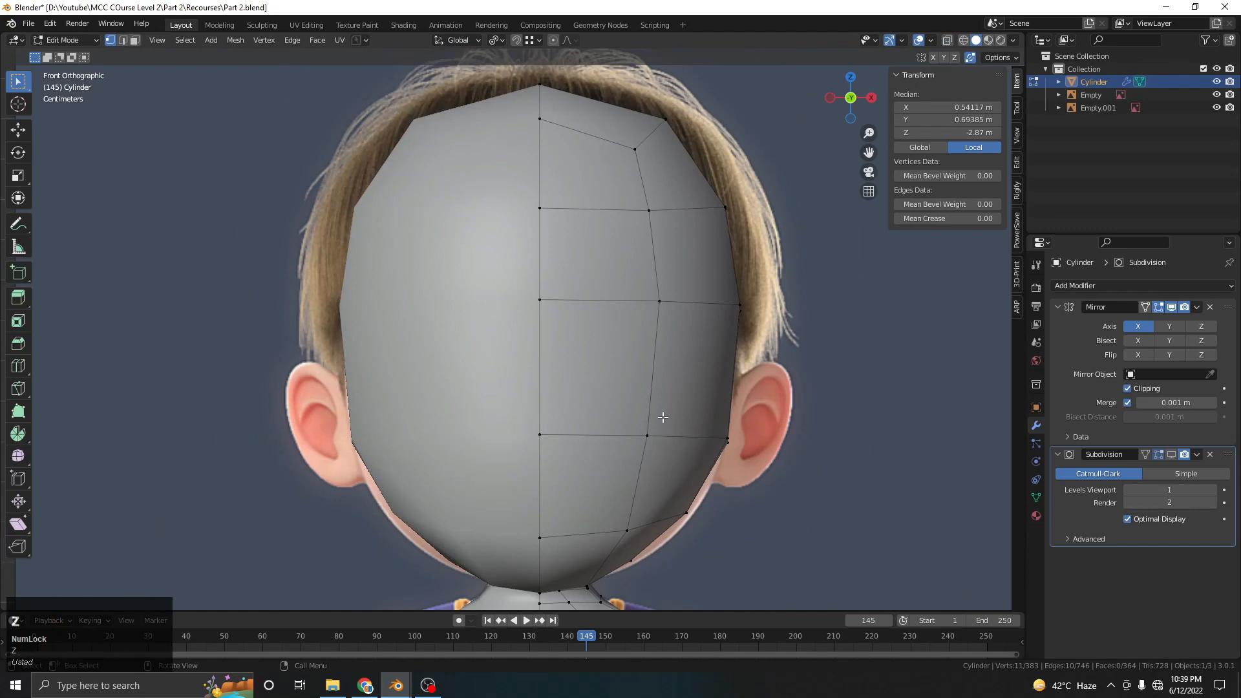
key("z")
mouse_move(517, 381)
middle_mouse_down("shift")
mouse_move(517, 364)
mouse_move(491, 358)
middle_mouse_up("shift")
key("z")
mouse_move(649, 371)
middle_mouse_down("shift")
mouse_move(652, 389)
mouse_move(660, 361)
middle_mouse_up("shift")
key("z")
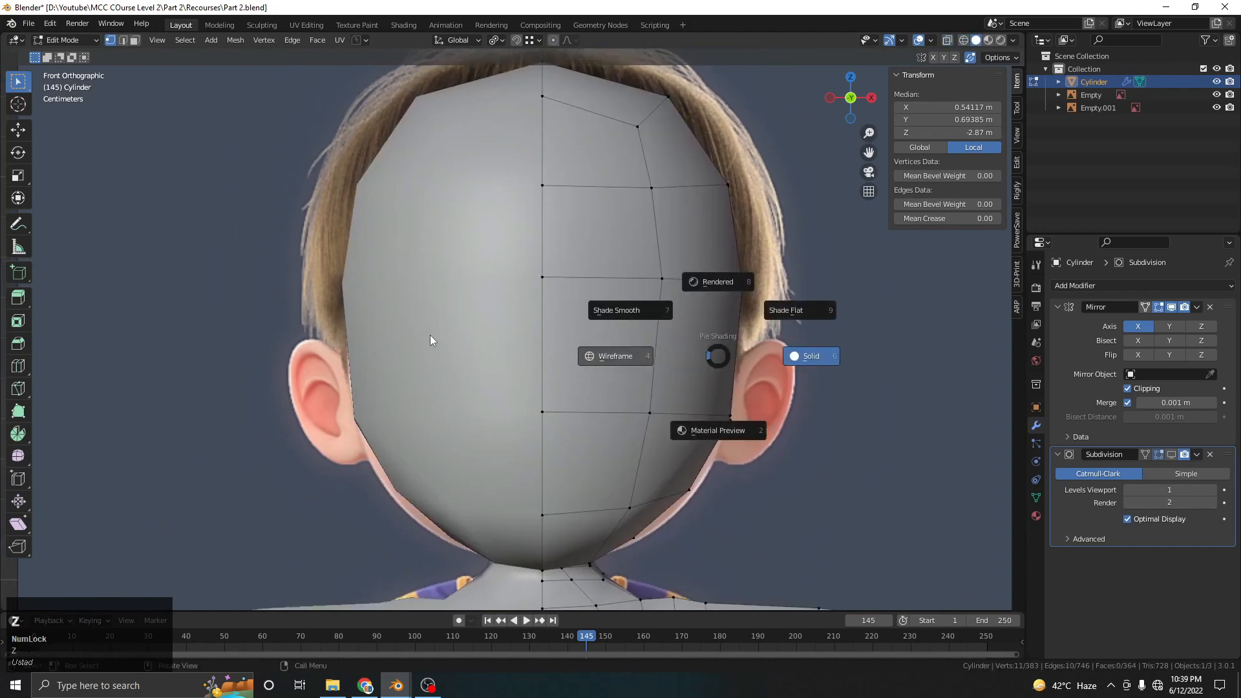
key("z")
Add one horizontal loop cut across the middle of the head and slide it to the reference's upper eyelid level
key("ctrl+r")
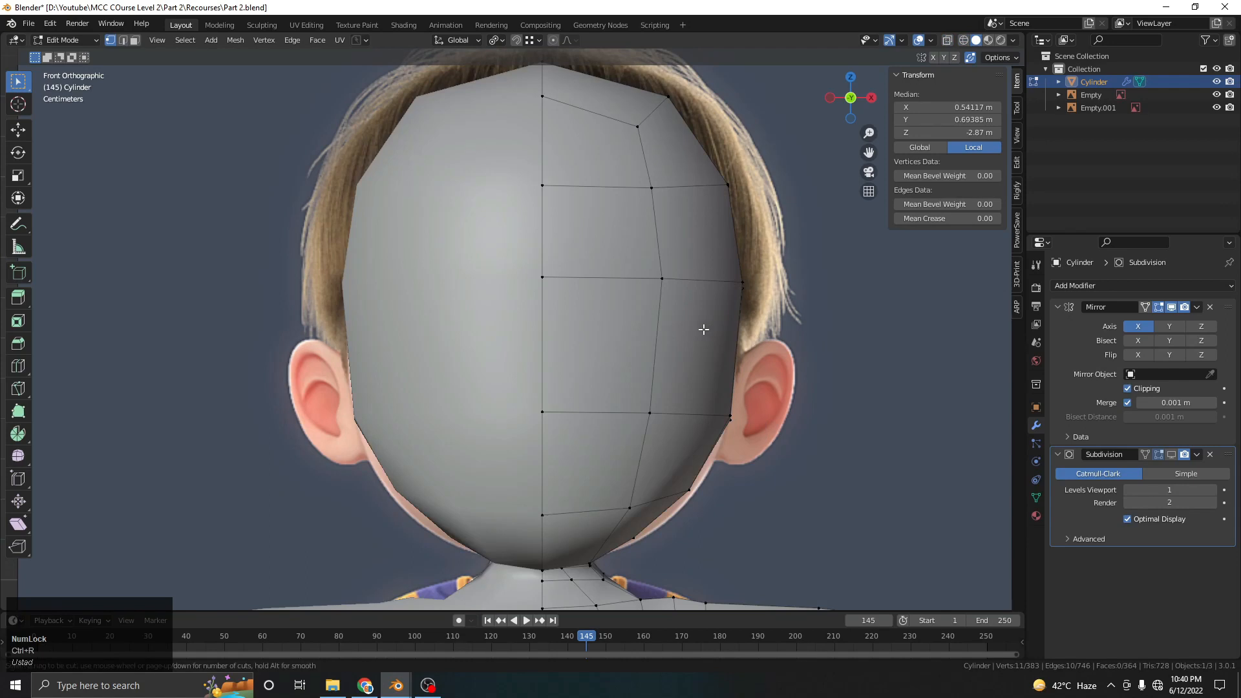
left_click(670, 338)
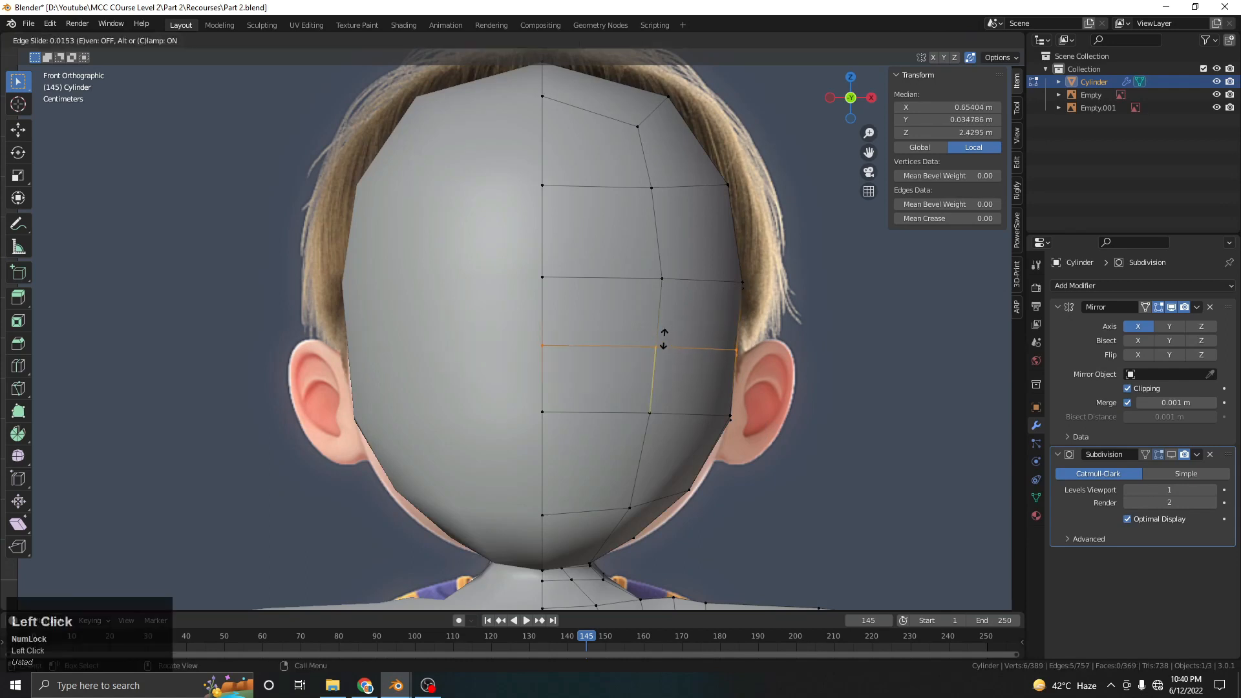
left_click(671, 304)
key("alt+z")
scroll(684, 338, "up", 6)
key("g")
key("g")
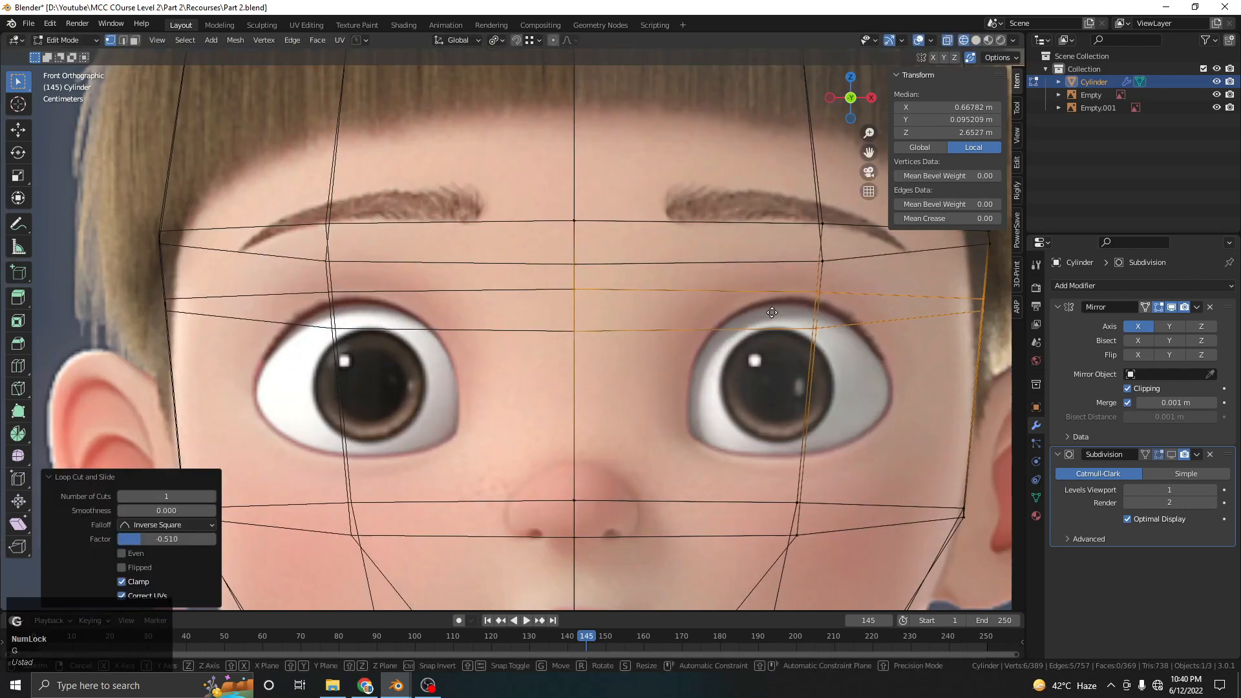
left_click(768, 320)
Add another horizontal loop cut through the eye area and slide it down to the reference eye's lower edge
scroll(589, 335, "up", 5)
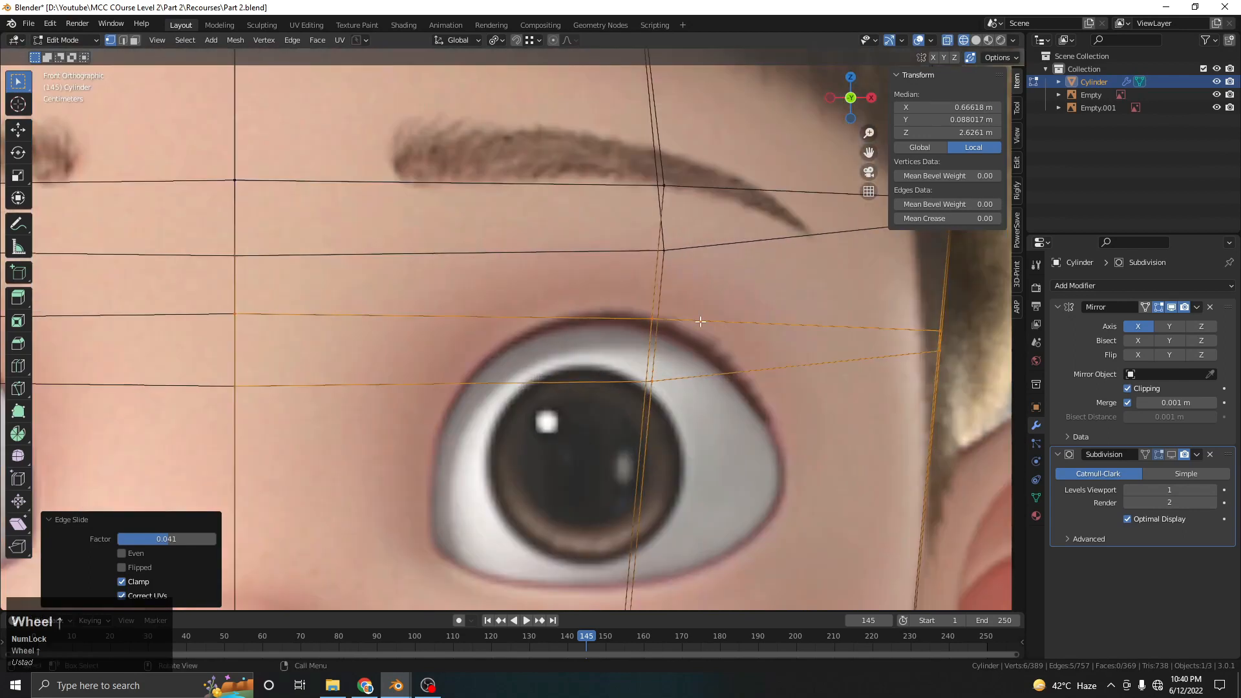
middle_click_drag(729, 357, 739, 297, "shift")
key("z")
middle_click_drag(707, 391, 704, 300, "shift")
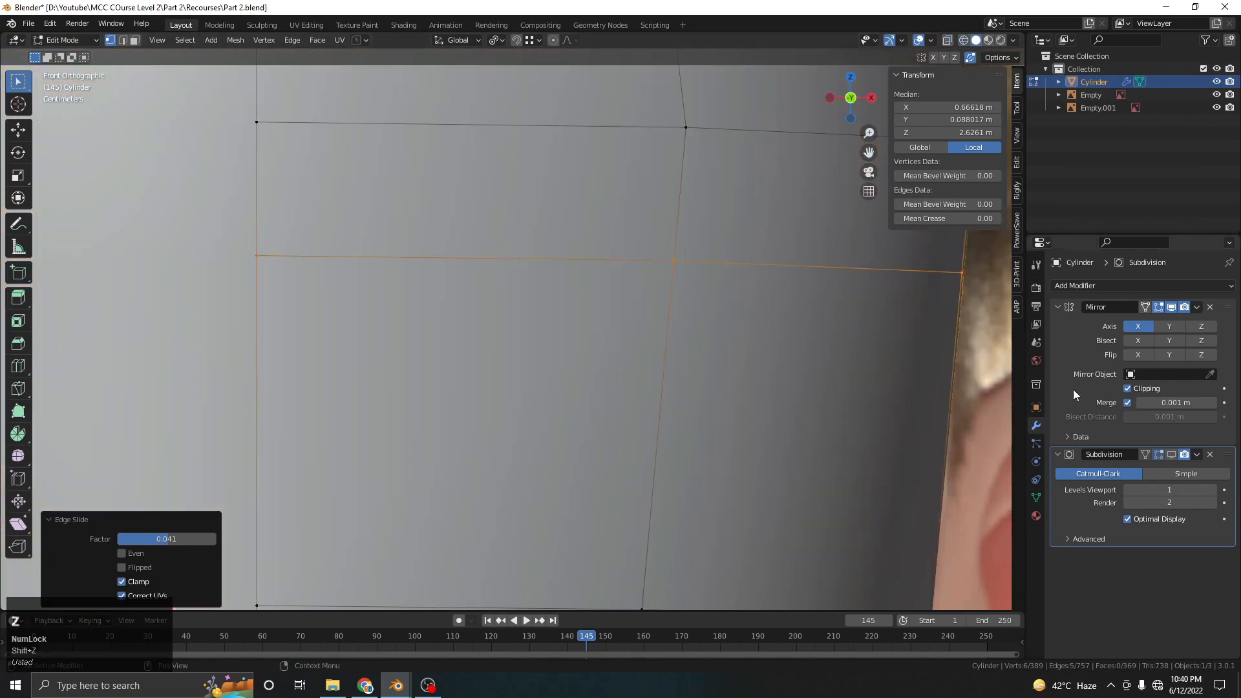
key("z")
left_click(379, 378)
key("g")
key("g")
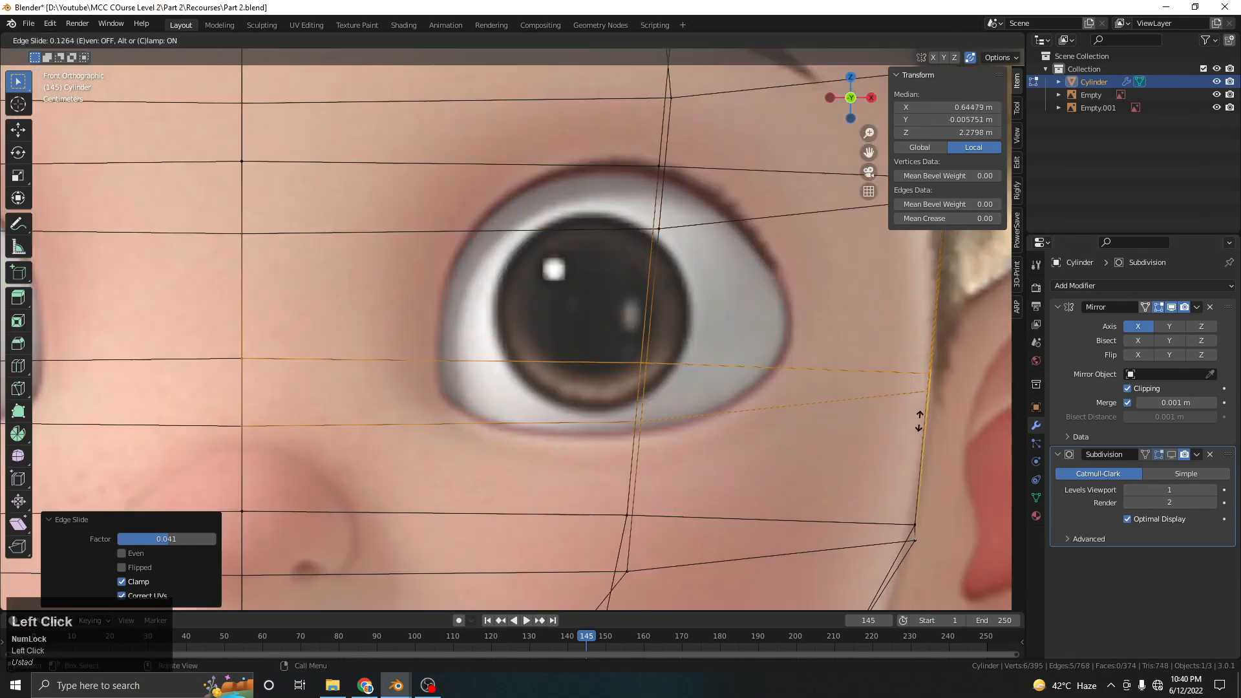
left_click(902, 486)
scroll(794, 442, "down", 5)
key("z")
middle_click_drag(723, 413, 590, 398)
scroll(590, 397, "up", 4)
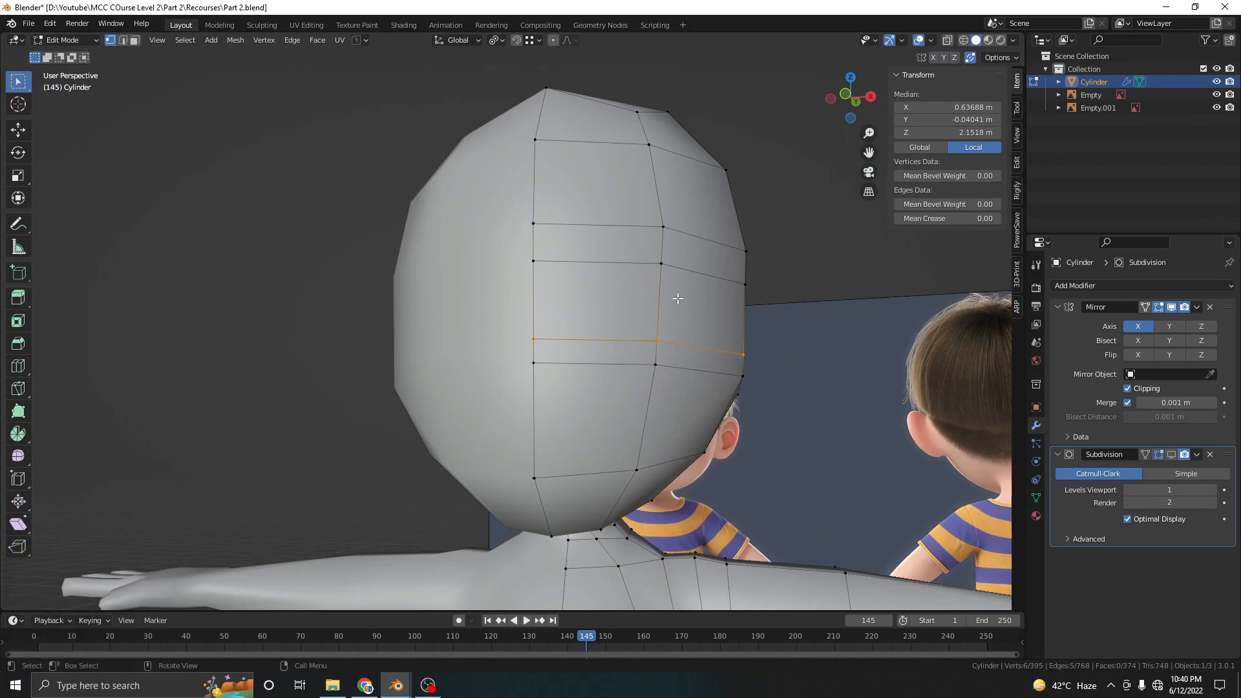
scroll(659, 304, "down", 4)
scroll(641, 359, "up", 2)
key("ctrl+r")
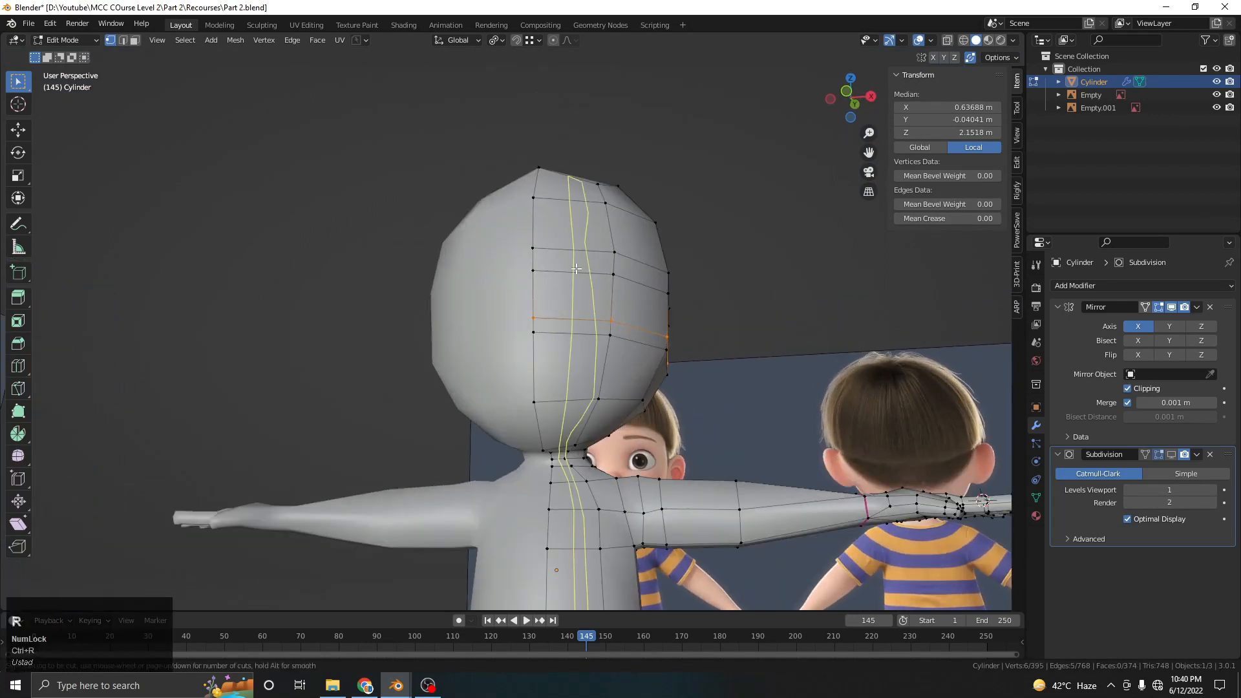
middle_click_drag(576, 268, 560, 315, "ctrl")
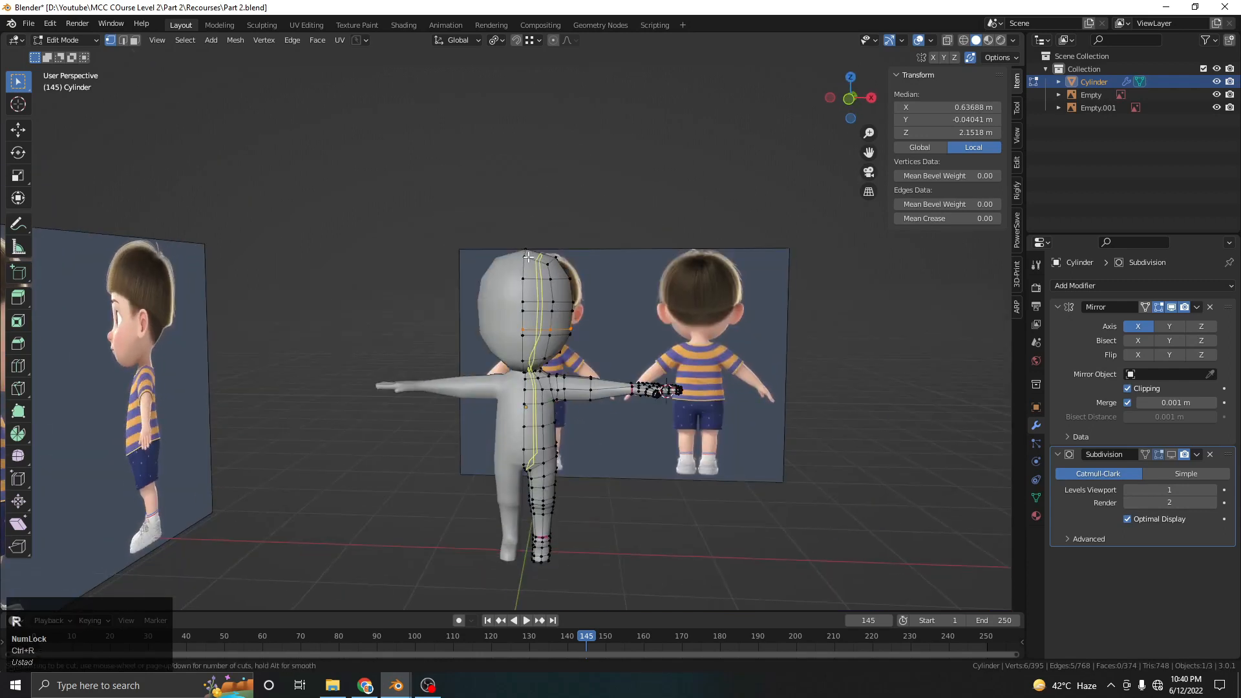
right_click(500, 338)
Subdivide the front neck-base edge next to the center line with one cut
mouse_move(528, 382)
middle_mouse_down()
mouse_move(536, 395)
mouse_move(567, 378)
mouse_move(556, 330)
mouse_move(517, 381)
middle_mouse_up()
scroll(556, 331, "up", 3)
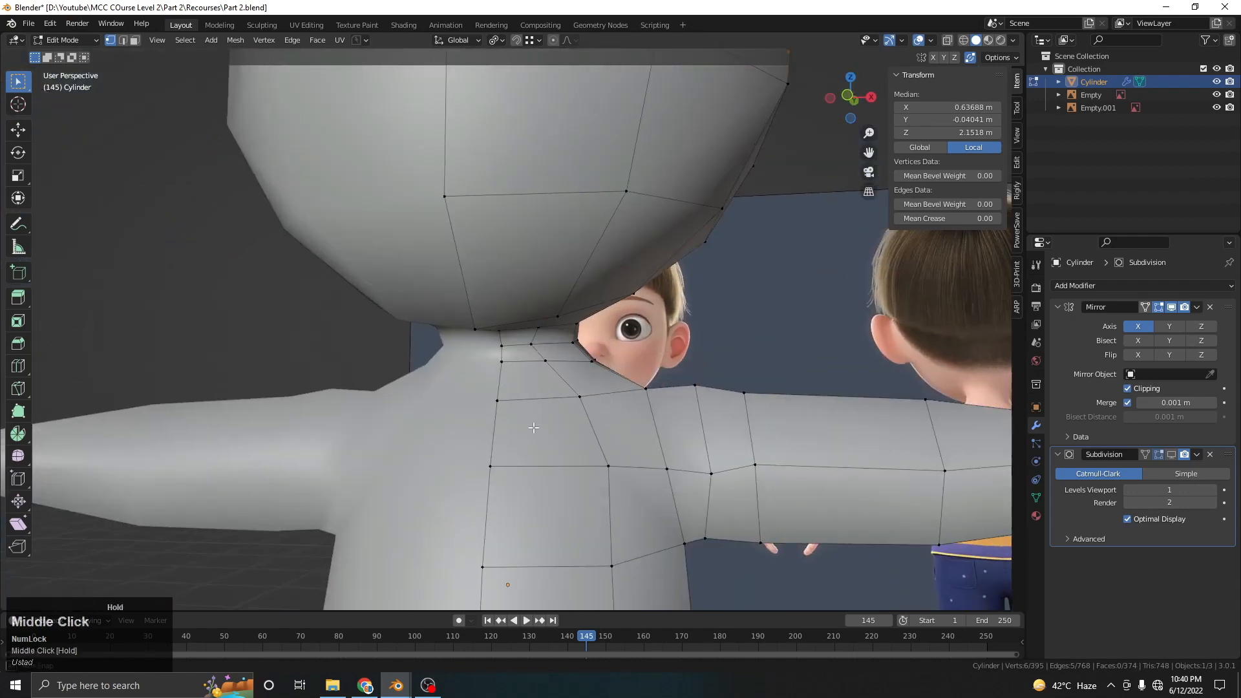
scroll(517, 382, "up", 2)
left_click(501, 389)
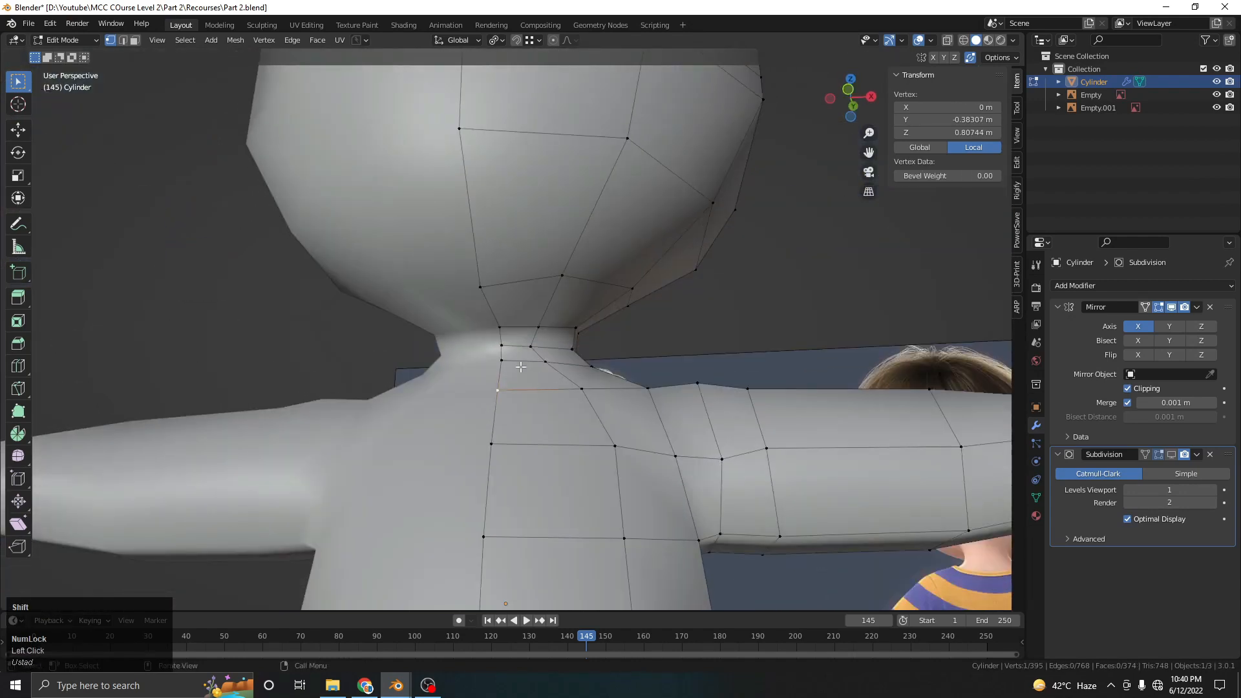
left_click(582, 389, "shift")
middle_click_drag(581, 389, 458, 361)
scroll(530, 369, "up", 2)
scroll(504, 399, "up", 3)
middle_click_drag(504, 399, 569, 371)
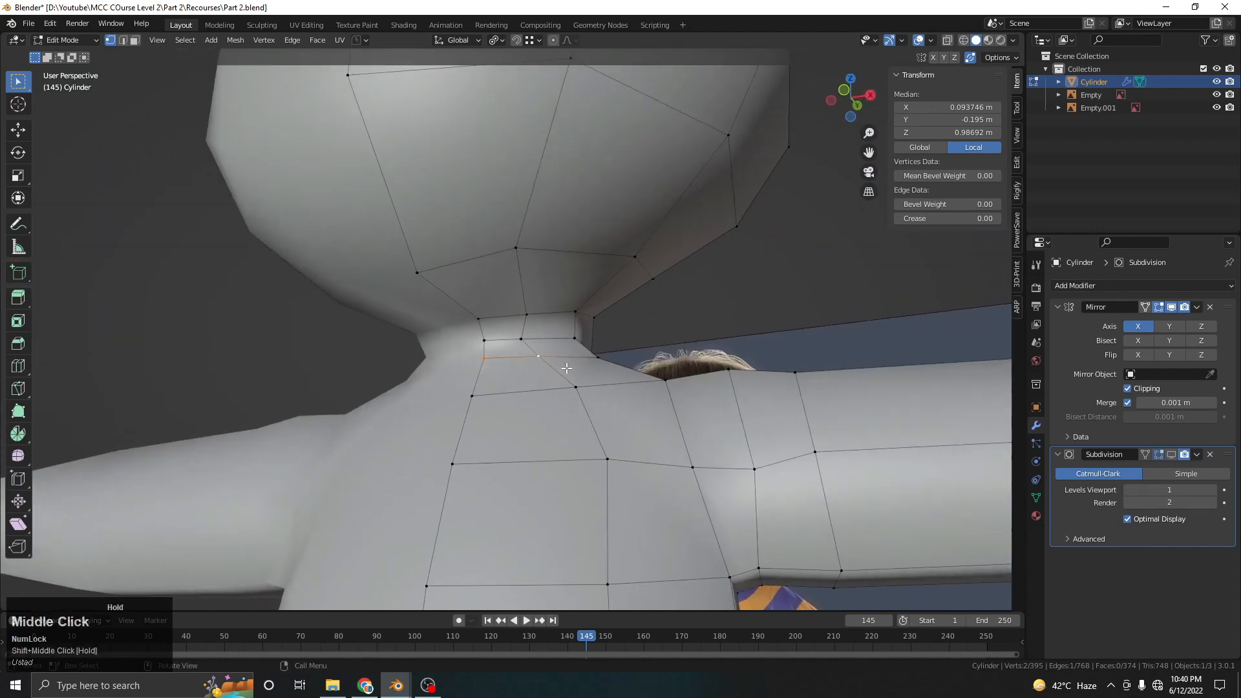
scroll(567, 370, "up", 4)
left_click(453, 390)
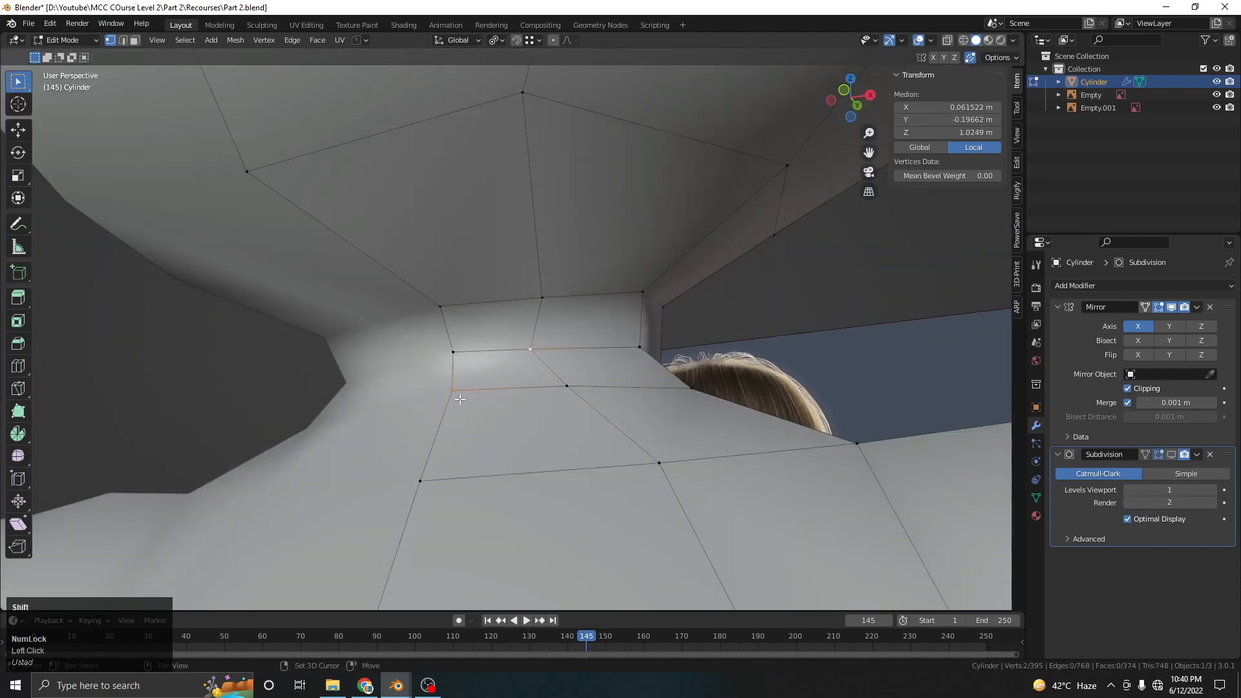
left_click(585, 386)
left_click(561, 387)
left_click(461, 390, "shift")
scroll(489, 388, "down", 2)
middle_click_drag(511, 358, 495, 415)
right_click(525, 355)
left_click(468, 373)
Subdivide the matching neck-base edge next to the center line at the back with one cut
left_click(590, 431)
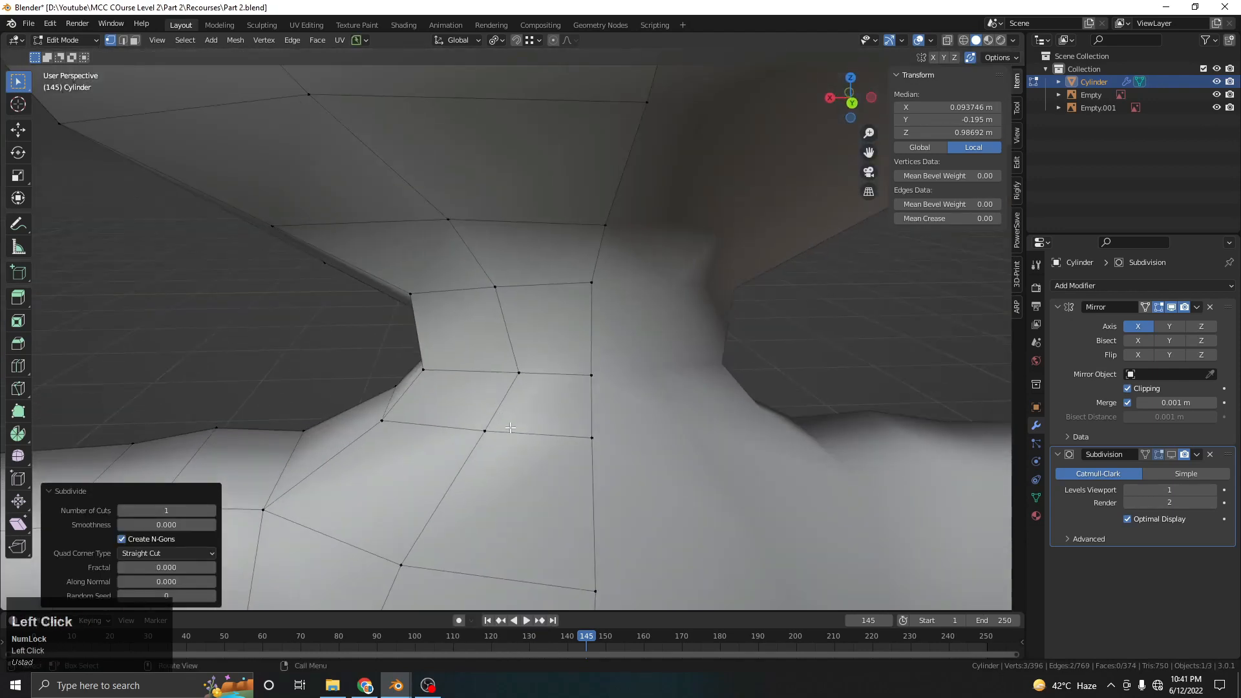
left_click(484, 439, "shift")
right_click(540, 388)
left_click(540, 382)
middle_click_drag(540, 381, 547, 335)
Add a centered vertical loop cut over the head between the center line and the neighboring edge column
key("ctrl+r")
left_click(552, 241)
right_click(551, 241)
Connect the vertical loop's lower end at the front of the neck to the midpoint vertex on the neck-base edge
middle_click_drag(552, 241, 512, 289)
scroll(512, 289, "up", 3)
scroll(486, 343, "down", 2)
middle_click_drag(486, 344, 623, 355)
scroll(452, 362, "down", 2)
scroll(557, 344, "up", 3)
scroll(557, 343, "down", 3)
scroll(529, 369, "up", 3)
middle_click_drag(528, 369, 572, 359)
left_click(572, 358)
left_click(543, 305)
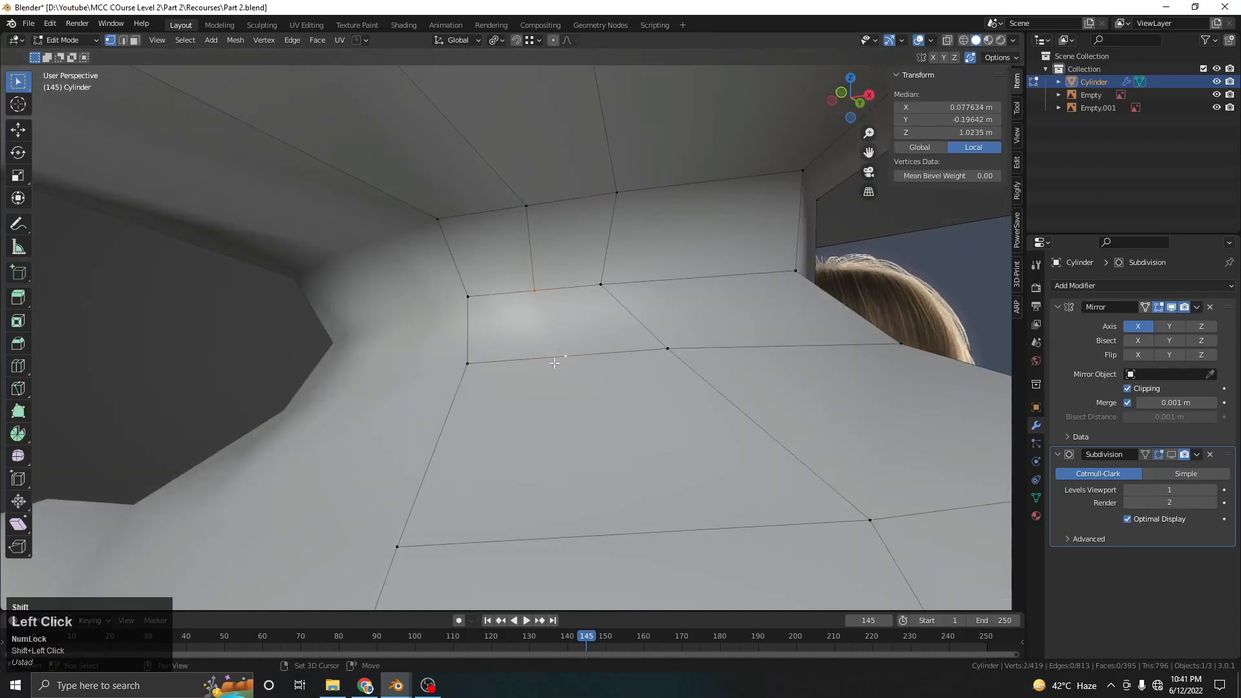
key("j")
Examine the upper chest face below the front neck base and its corner vertices
scroll(556, 359, "down", 1)
left_click(566, 353)
middle_click_drag(557, 357, 462, 393)
left_click(136, 41)
left_click(521, 359)
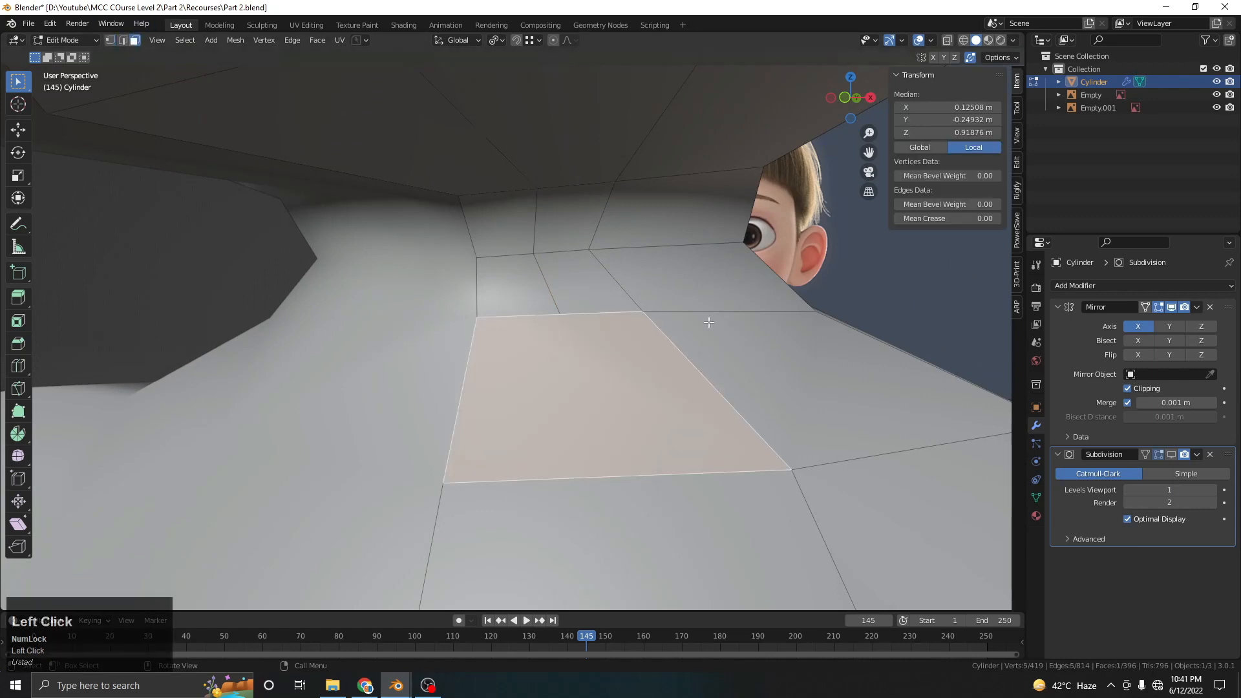
left_click(110, 40)
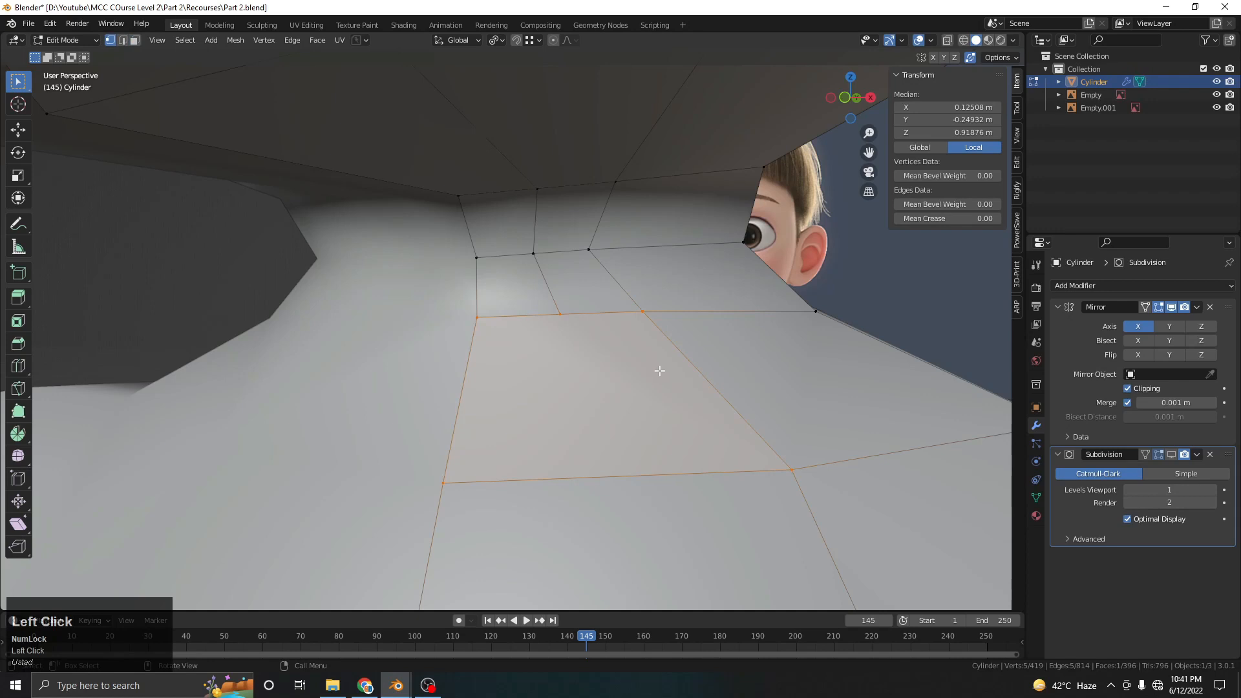
left_click(473, 317)
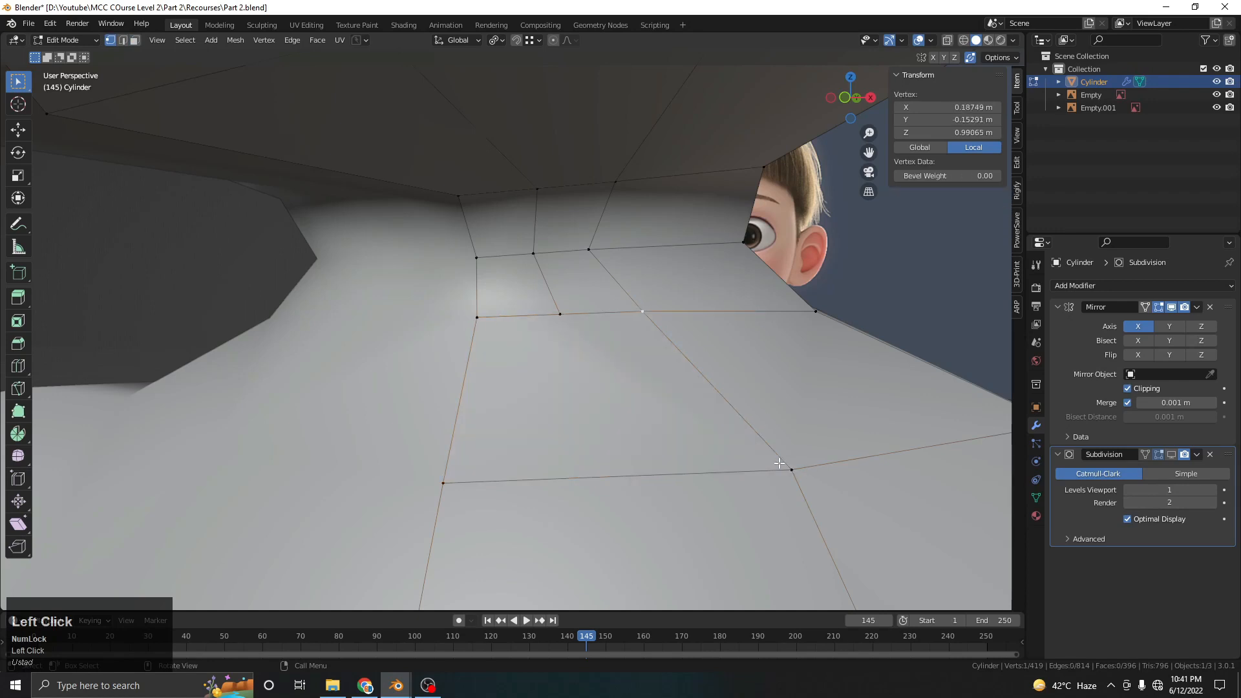
Knife an L-shaped cut from the front neck-base midpoint to the center edge and connect its corner to the outer chest vertex
key("k")
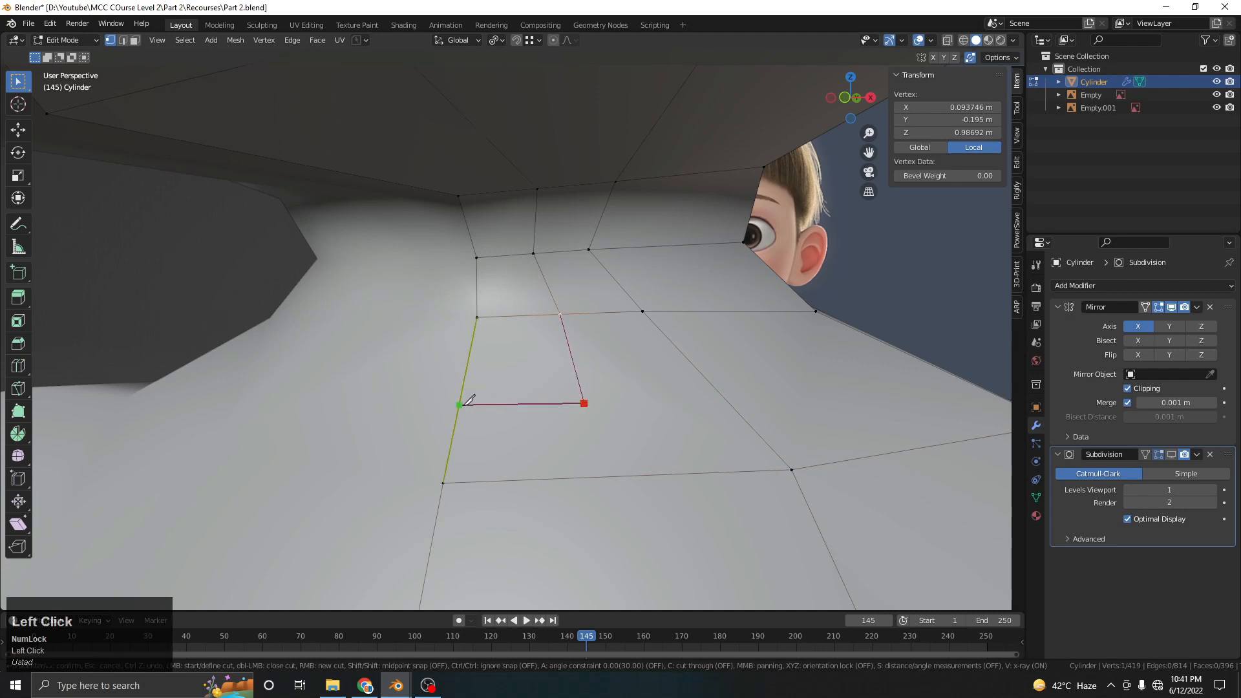
key("Return")
left_click(795, 474, "shift")
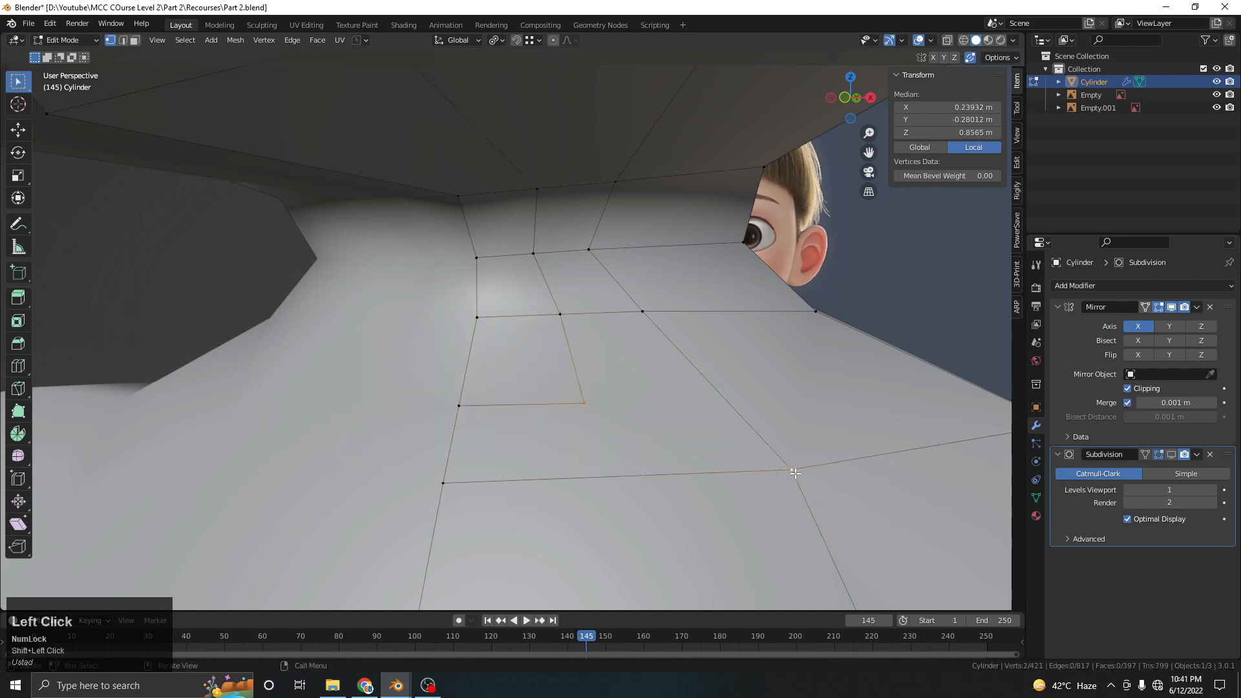
key("j")
Connect the vertical loop's lower end at the back of the neck to the midpoint vertex on the neck-base edge
scroll(877, 468, "down", 3)
middle_click_drag(878, 468, 619, 401)
scroll(619, 401, "up", 3)
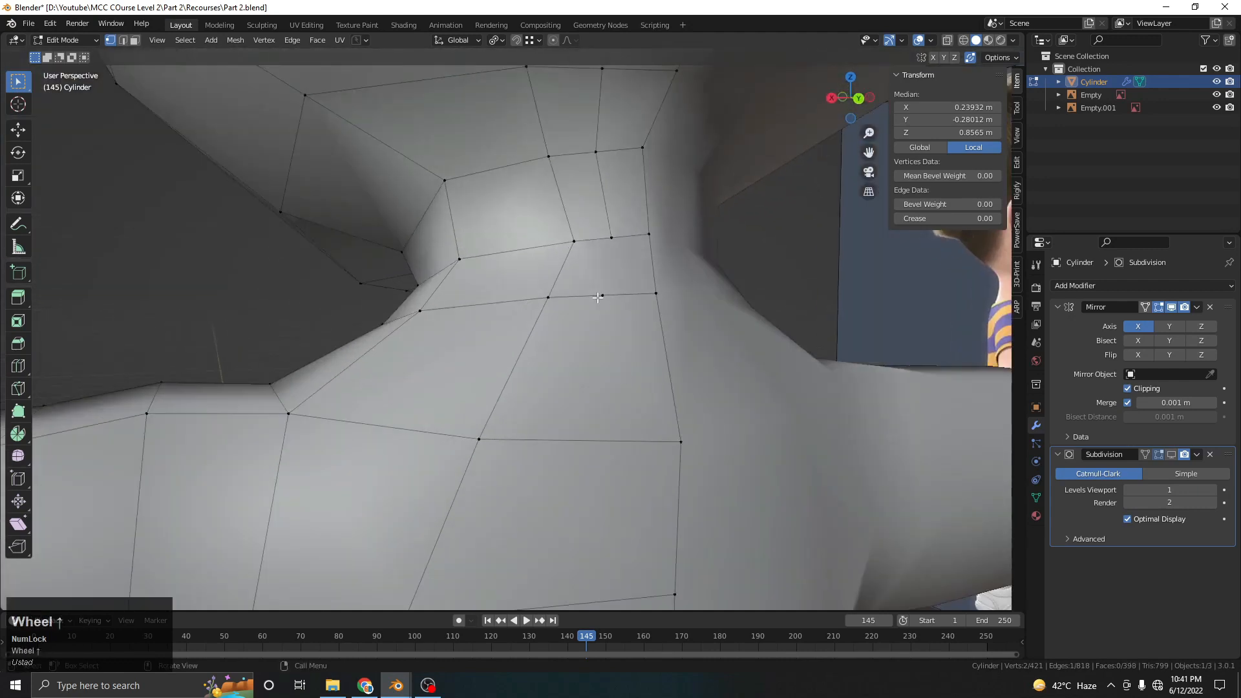
left_click(600, 297)
key("j")
left_click(602, 296)
key("k")
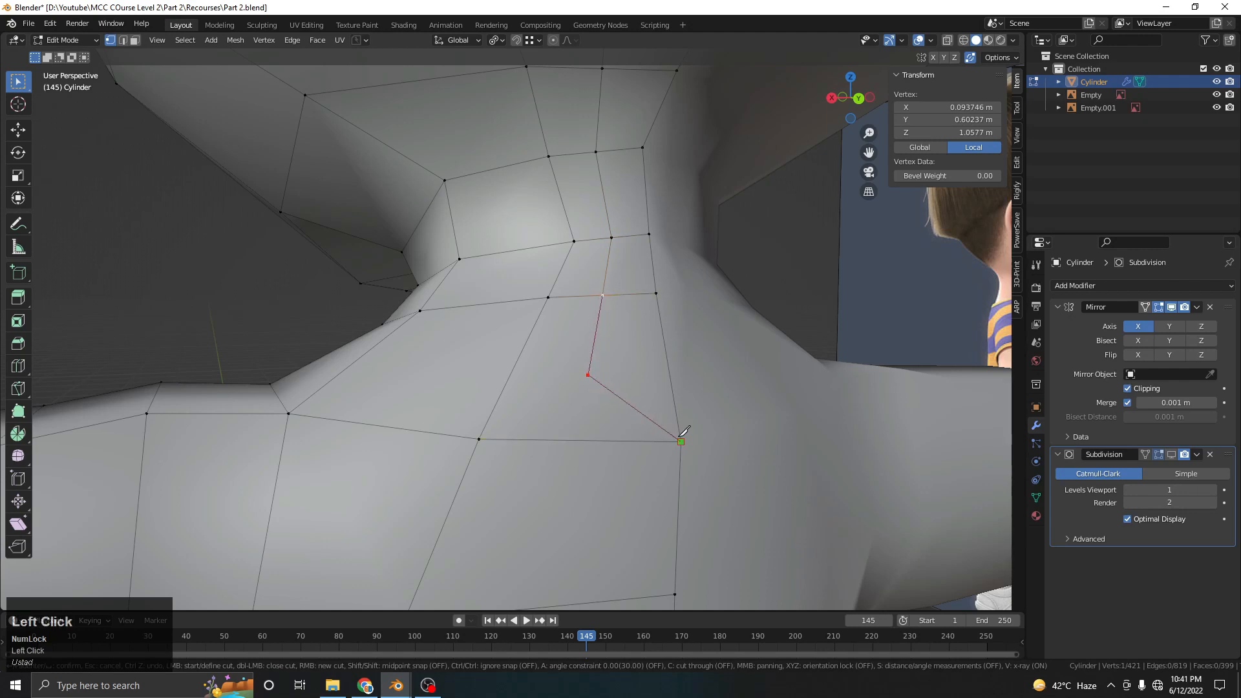
key("Escape")
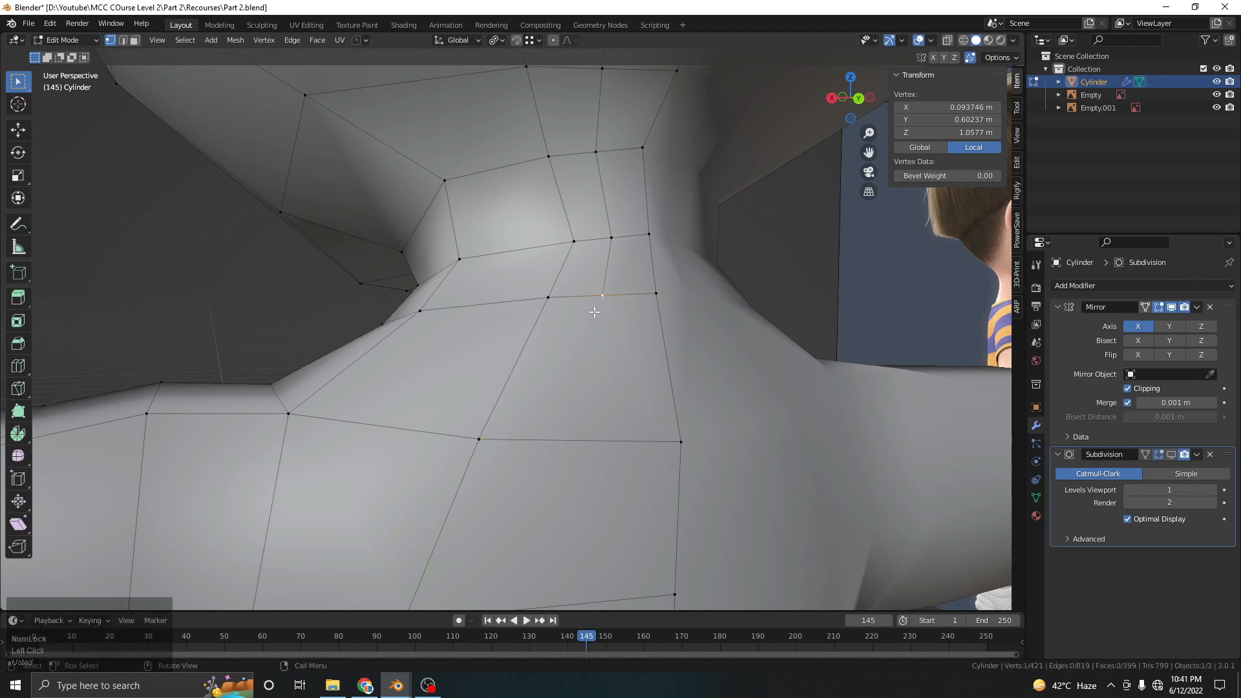
Knife an L-shaped cut from the back neck-base midpoint to the center edge and connect its corner to the outer upper-back vertex
key("k")
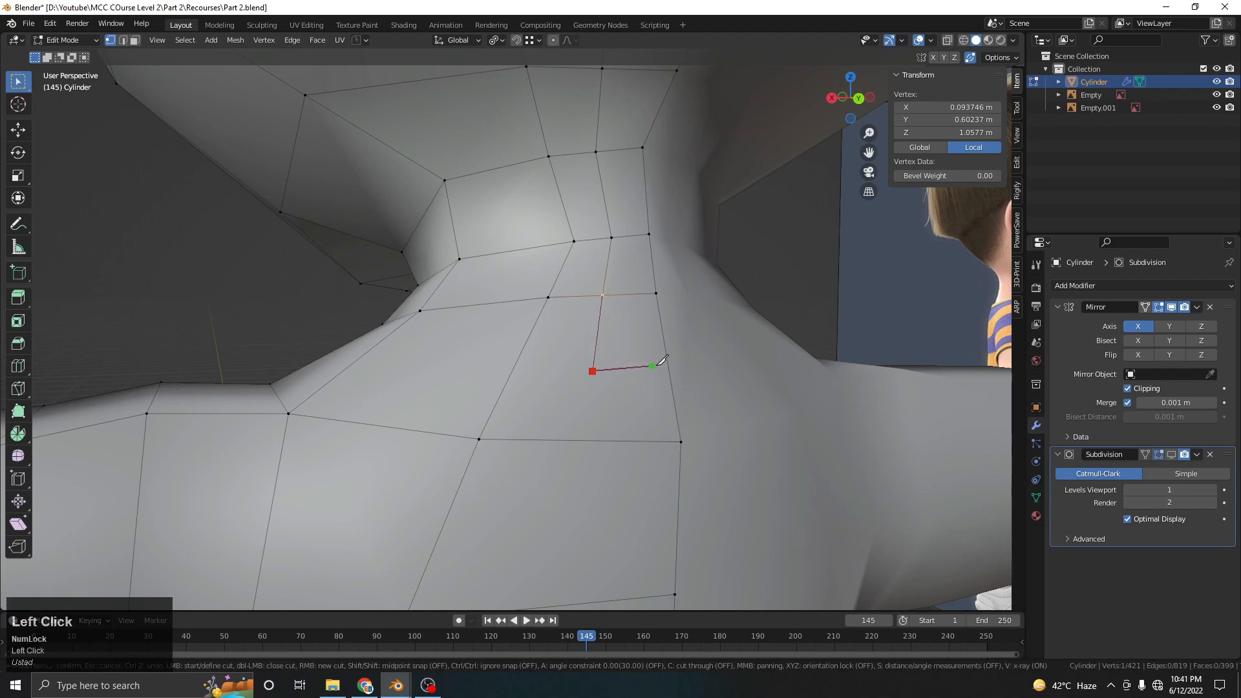
key("Return")
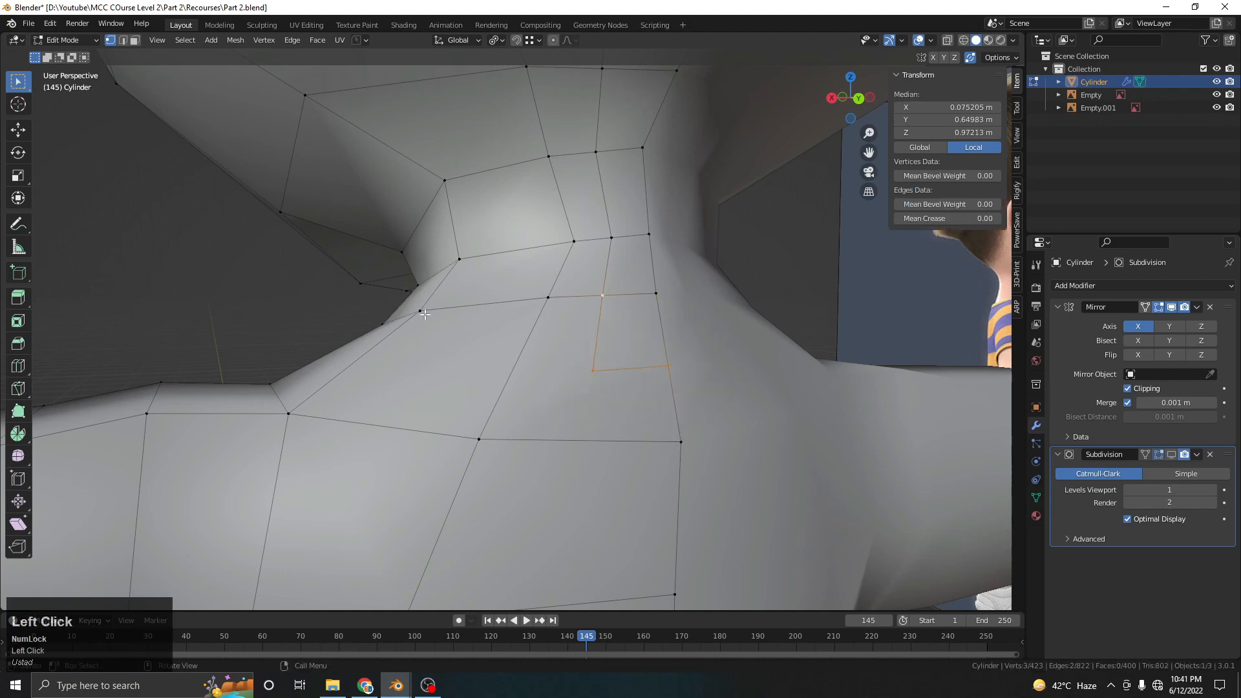
left_click(583, 373)
key("j")
Examine the topology around the neck, chest and shoulder, checking individual faces in face selection mode
middle_click_drag(569, 396, 660, 388)
scroll(530, 399, "down", 3)
scroll(661, 382, "up", 6)
scroll(660, 369, "down", 2)
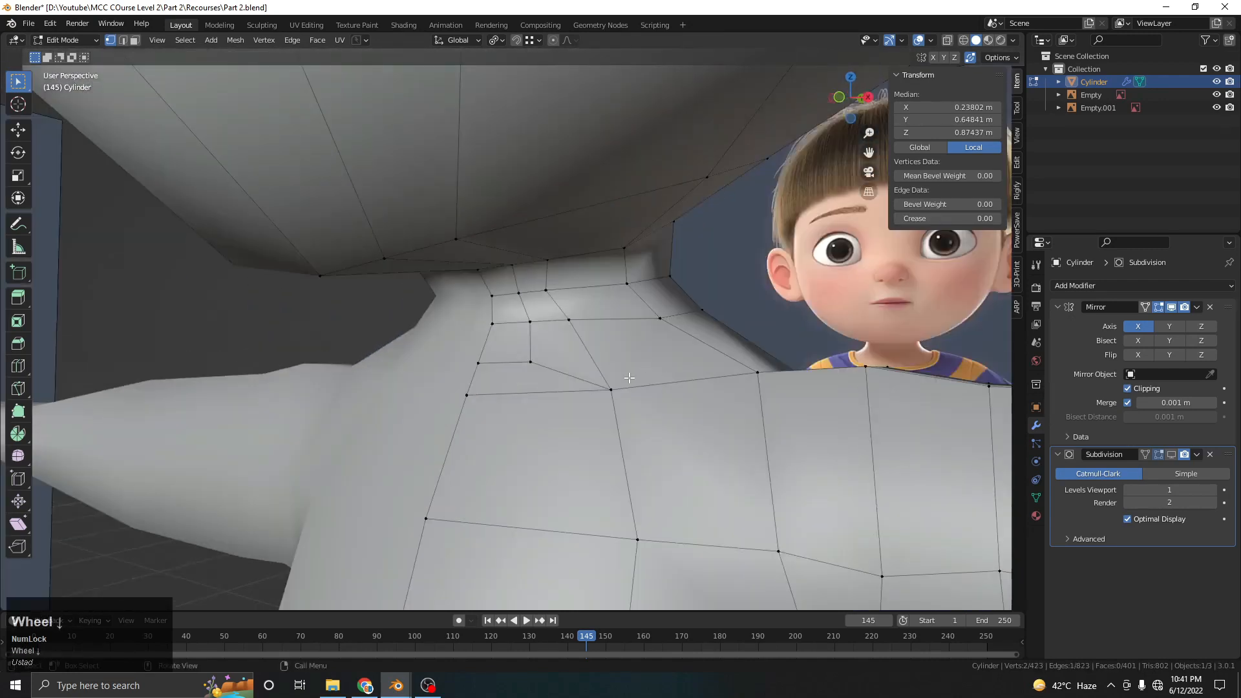
middle_click_drag(485, 365, 205, 234)
left_click(134, 40)
left_click(634, 401)
left_click(517, 352)
middle_click_drag(517, 353, 541, 296)
scroll(550, 279, "down", 5)
middle_click_drag(543, 351, 522, 299)
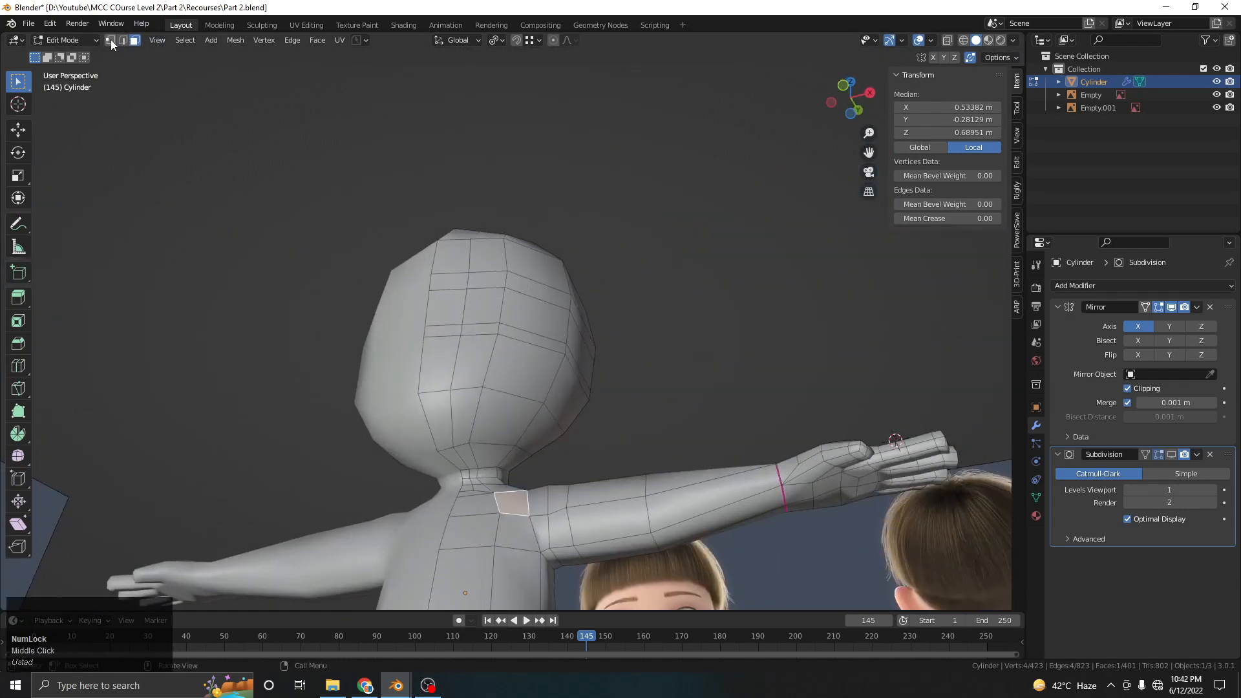
Select the vertical vertex line on the side of the face from jaw to crown and move it outward about 0.086 m in X
left_click(474, 443)
middle_click_drag(521, 238, 581, 276)
left_click(513, 343, "ctrl")
scroll(581, 276, "up", 4)
scroll(580, 276, "down", 5)
middle_click_drag(545, 341, 543, 297)
key("g")
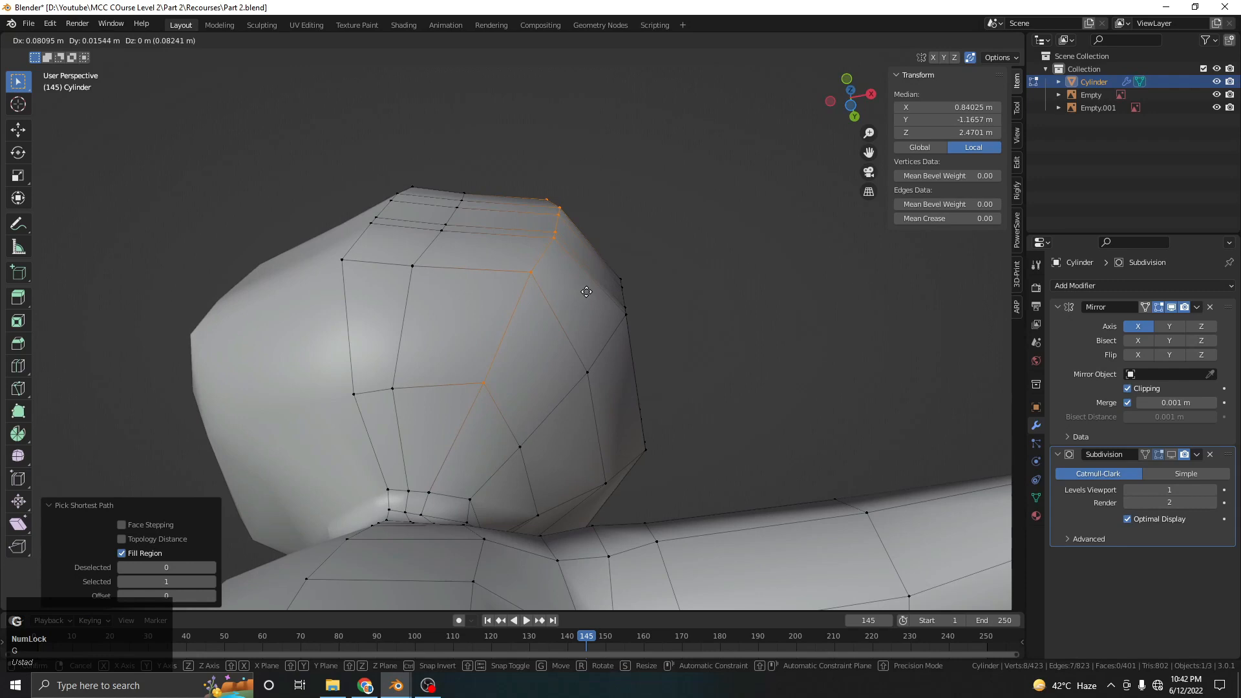
left_click(587, 213)
Delete the face covering the eye area in the front view to create an eye opening
scroll(586, 278, "down", 4)
middle_click_drag(581, 341, 567, 415)
scroll(567, 415, "up", 4)
key("KP_1")
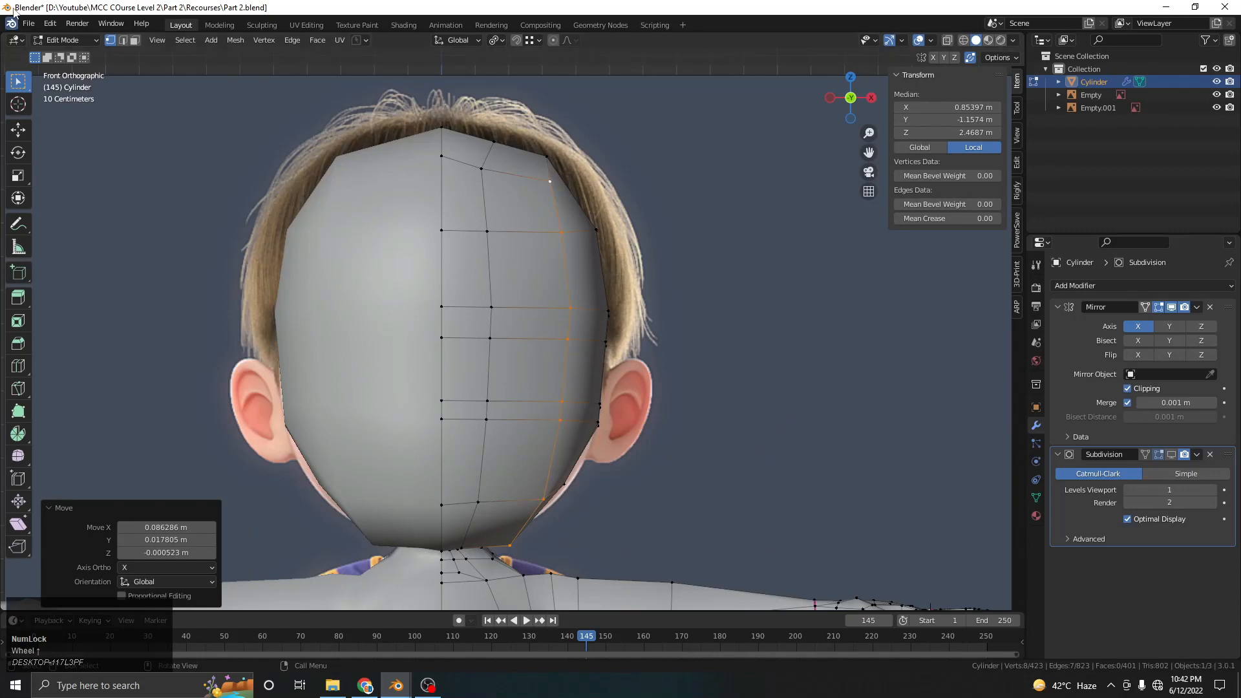
left_click(135, 40)
key("z")
key("z")
left_click(531, 363)
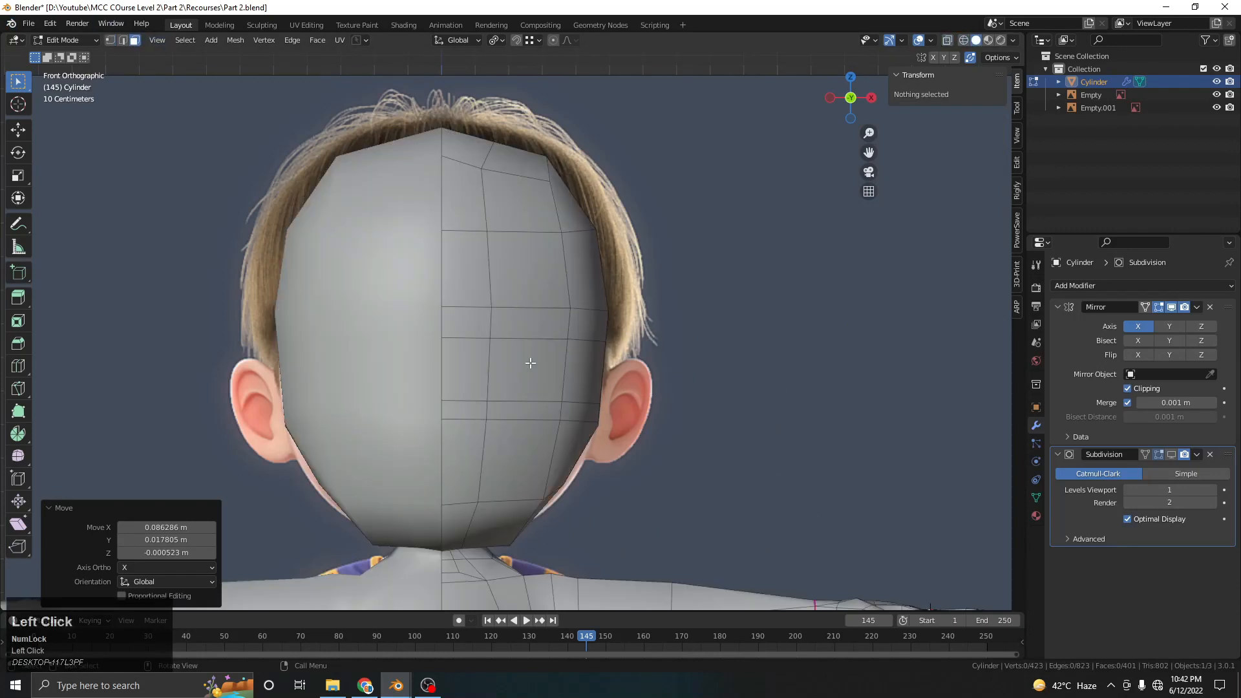
left_click(532, 365)
key("x")
key("f")
Examine the head and its new eye openings in object mode with the subdivision preview on and off
middle_click_drag(585, 336, 675, 284, "shift")
key("Tab")
left_click(563, 407)
middle_click_drag(562, 407, 679, 375)
key("Tab")
scroll(543, 399, "up", 3)
scroll(554, 379, "up", 1)
scroll(625, 347, "down", 5)
key("Tab")
left_click(1173, 455)
middle_click_drag(795, 343, 539, 328)
scroll(718, 335, "up", 3)
key("Tab")
middle_click_drag(737, 330, 654, 349)
middle_click_drag(654, 349, 374, 338)
scroll(677, 381, "up", 1)
key("Tab")
scroll(587, 376, "down", 5)
mouse_move(592, 378)
middle_mouse_down()
mouse_move(647, 388)
mouse_move(685, 371)
mouse_move(631, 351)
mouse_move(605, 381)
middle_mouse_up()
left_click(1171, 455)
scroll(650, 389, "up", 2)
scroll(630, 351, "up", 1)
scroll(605, 382, "up", 1)
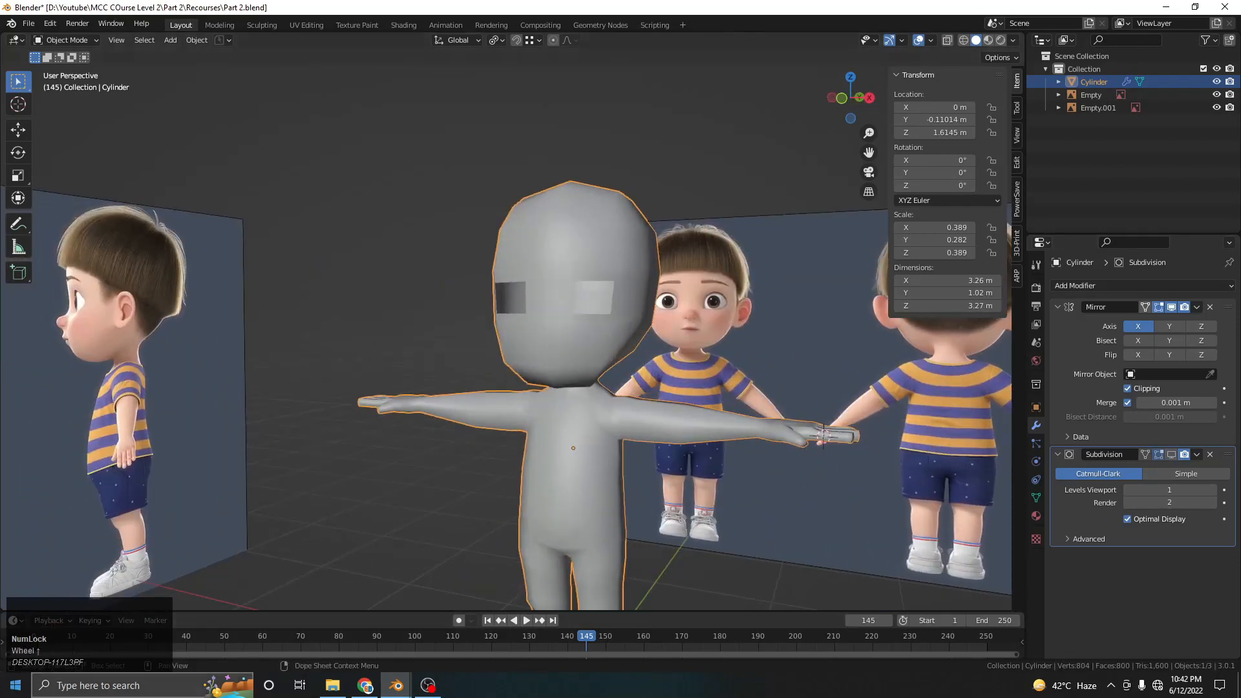
Switch to Photos, examine the edge flow around the eyes, nose and mouth in the wireframe head image, and minimize it
left_click(15, 685)
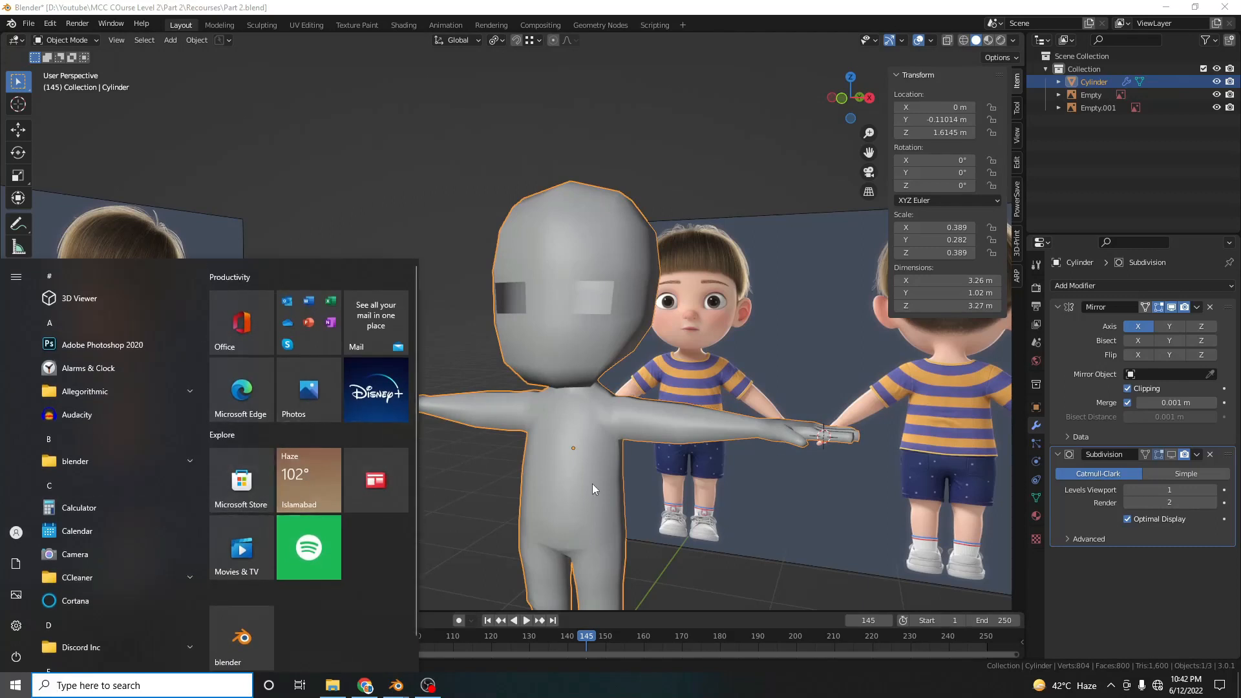
left_click(332, 687)
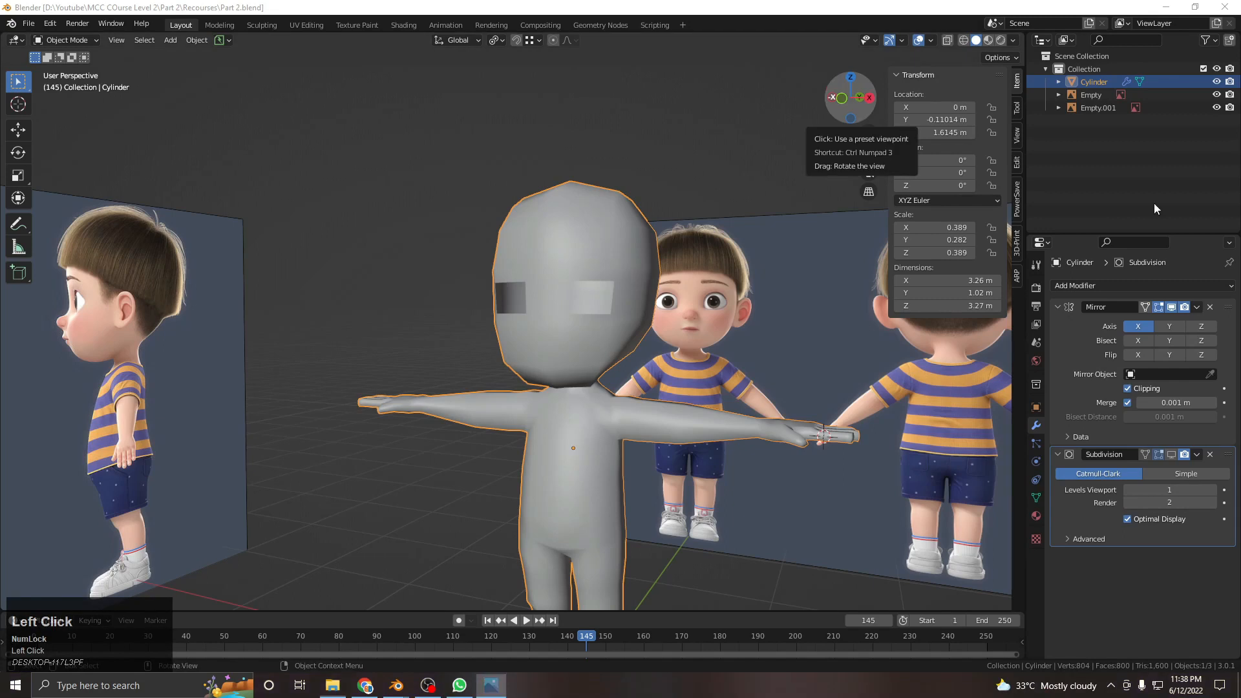
scroll(494, 283, "up", 3)
left_click(600, 92)
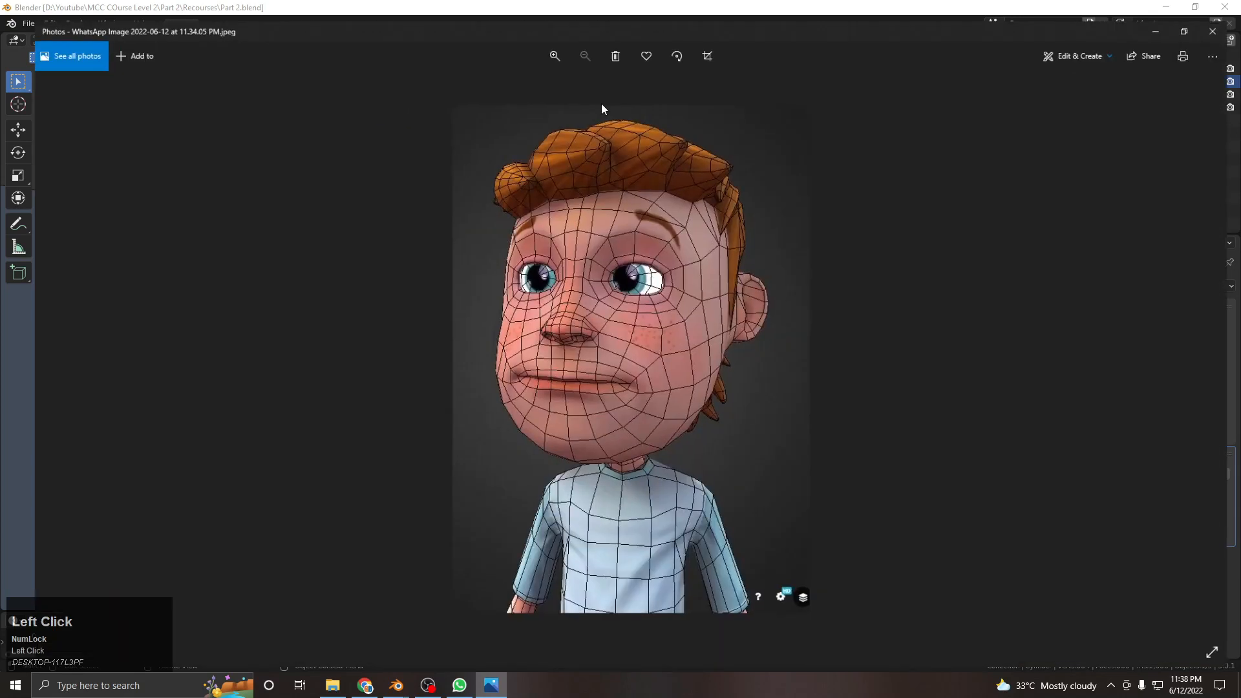
double_click(604, 98)
scroll(593, 355, "up", 2)
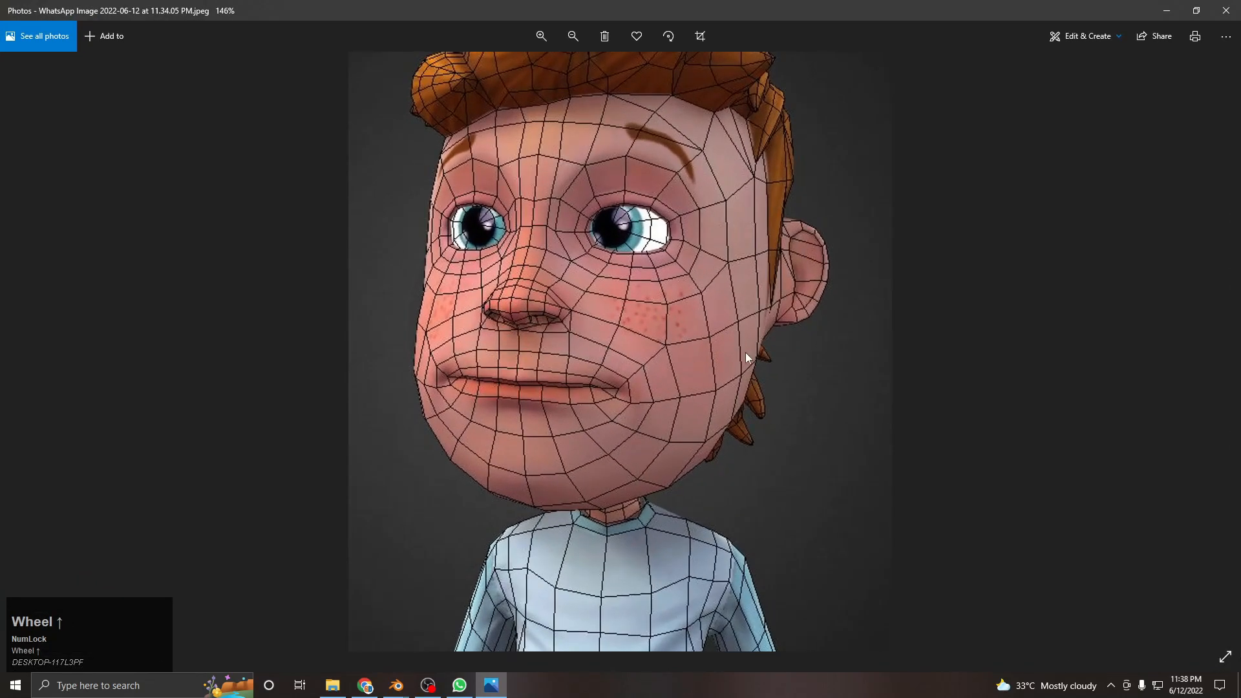
scroll(657, 250, "up", 2)
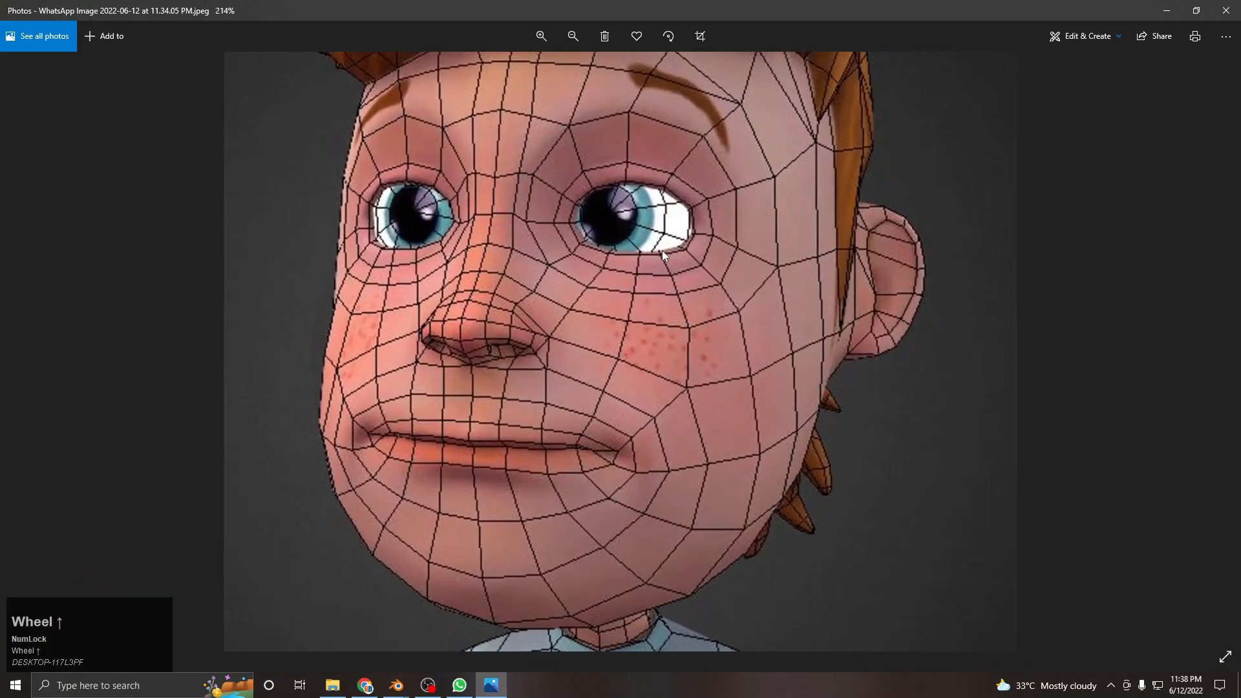
middle_click(657, 249)
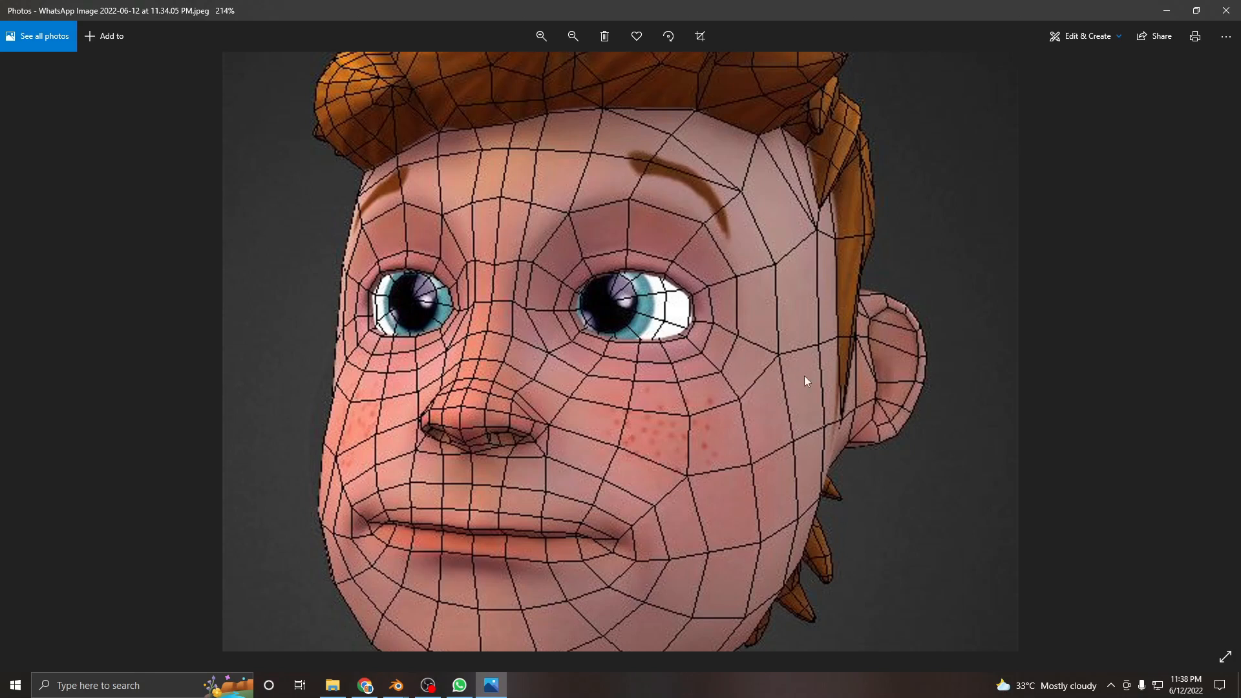
double_click(764, 6)
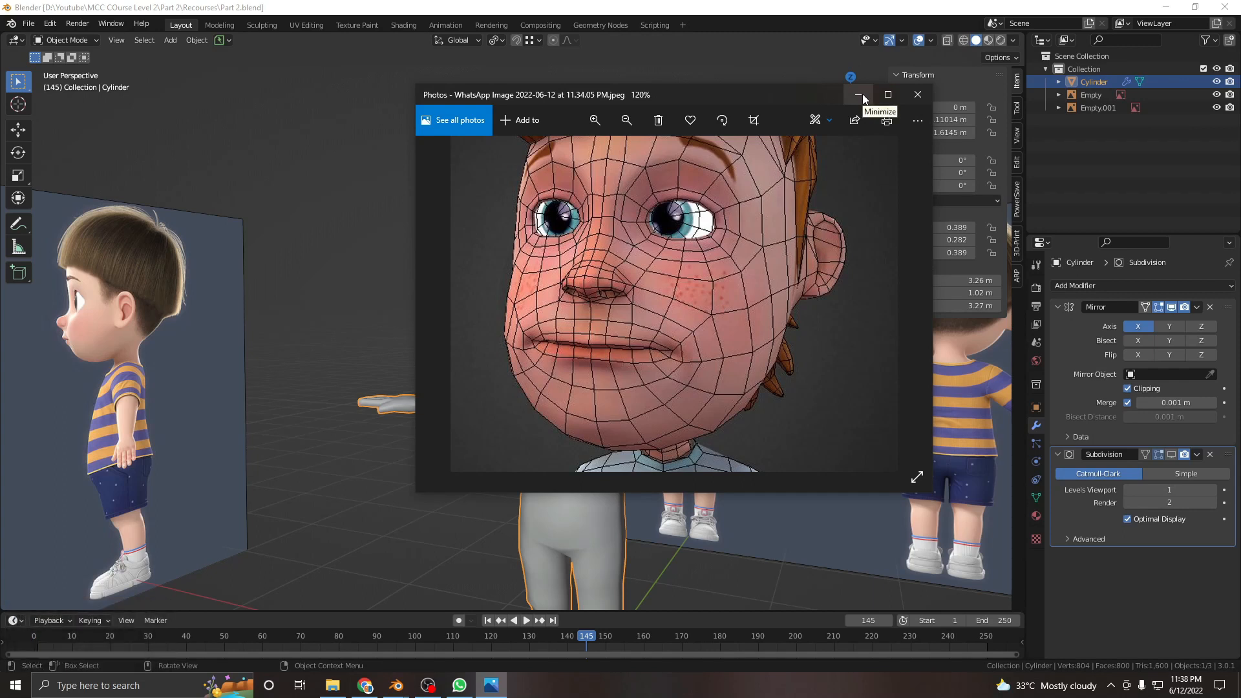
left_click(862, 97)
Launch PureRef and position its empty canvas over an unused area of the 3D viewport
key("super")
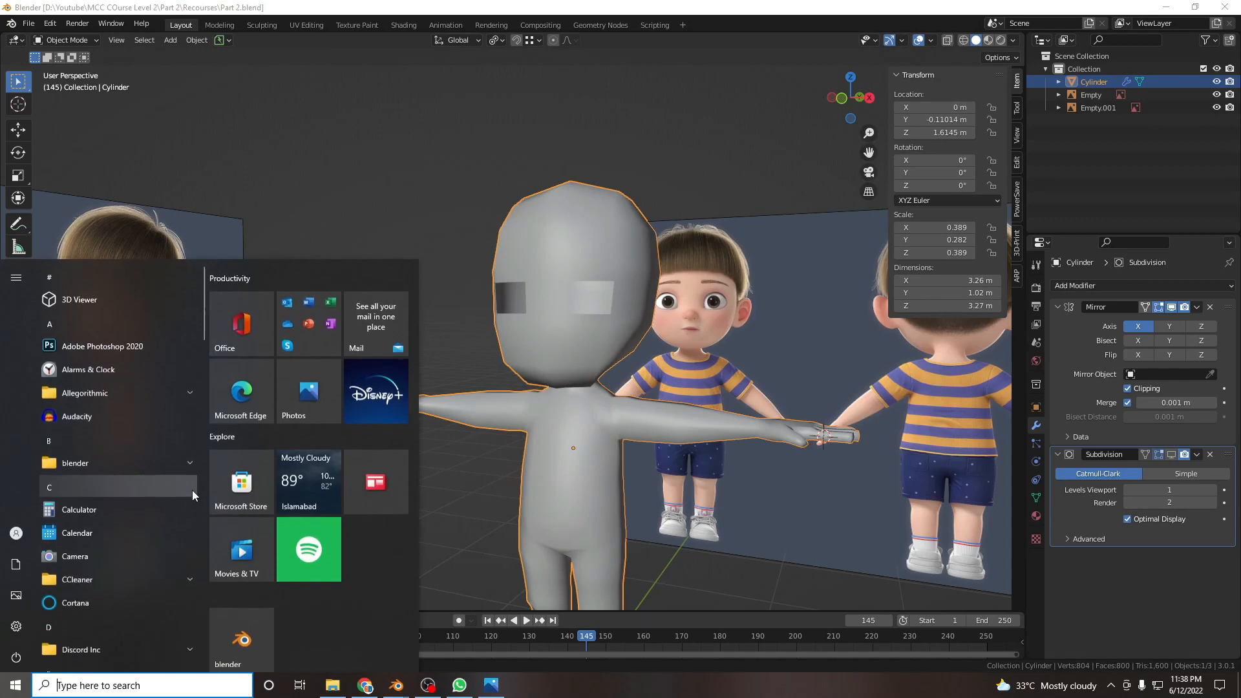
type("pu")
left_click(154, 338)
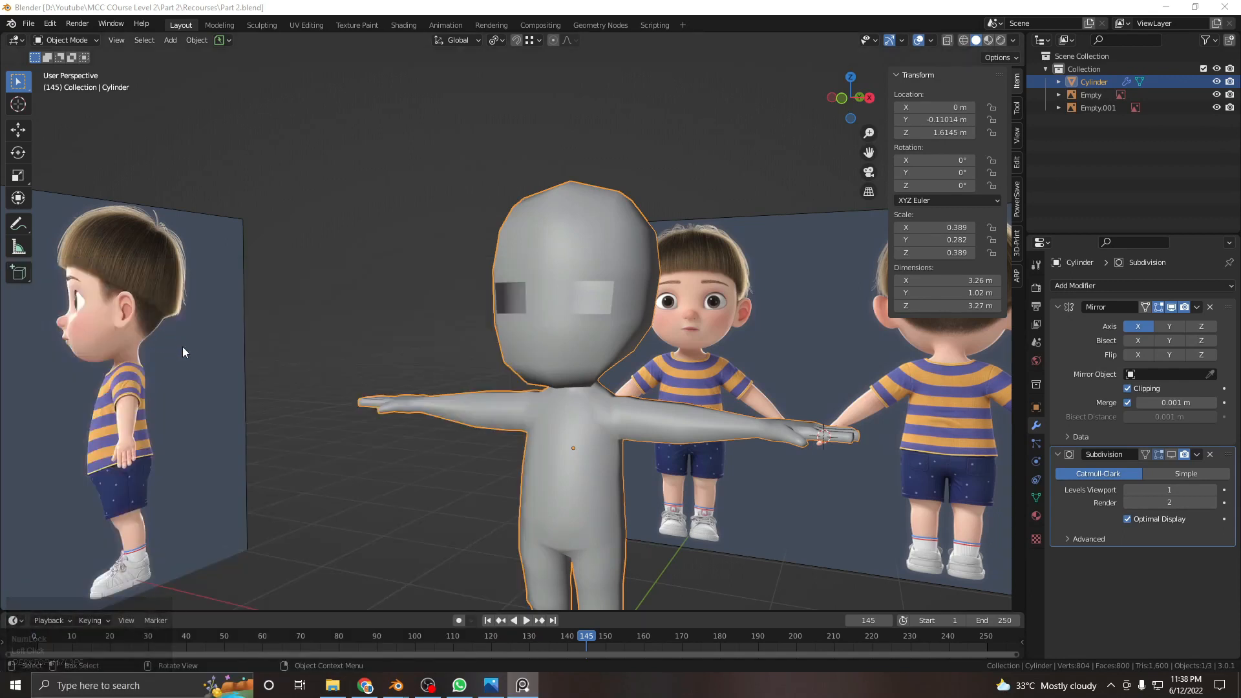
right_click_drag(922, 509, 900, 518)
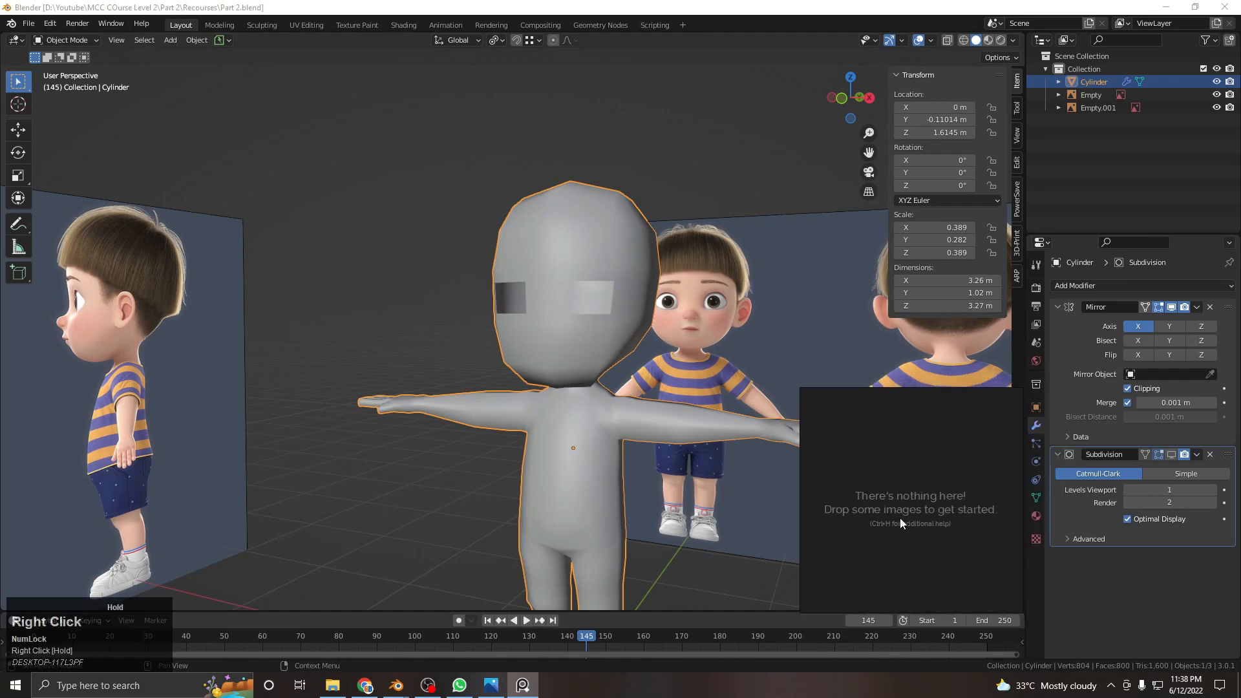
left_click_drag(900, 518, 858, 484)
Fit the wireframe head reference image in the PureRef canvas and return to Blender
scroll(910, 504, "down", 3)
scroll(910, 503, "down", 5)
left_click(929, 503)
middle_click_drag(520, 297, 680, 506)
key("Caps_Lock")
key("Caps_Lock")
key("Caps_Lock")
left_click(912, 506)
scroll(913, 498, "up", 5)
scroll(910, 501, "down", 5)
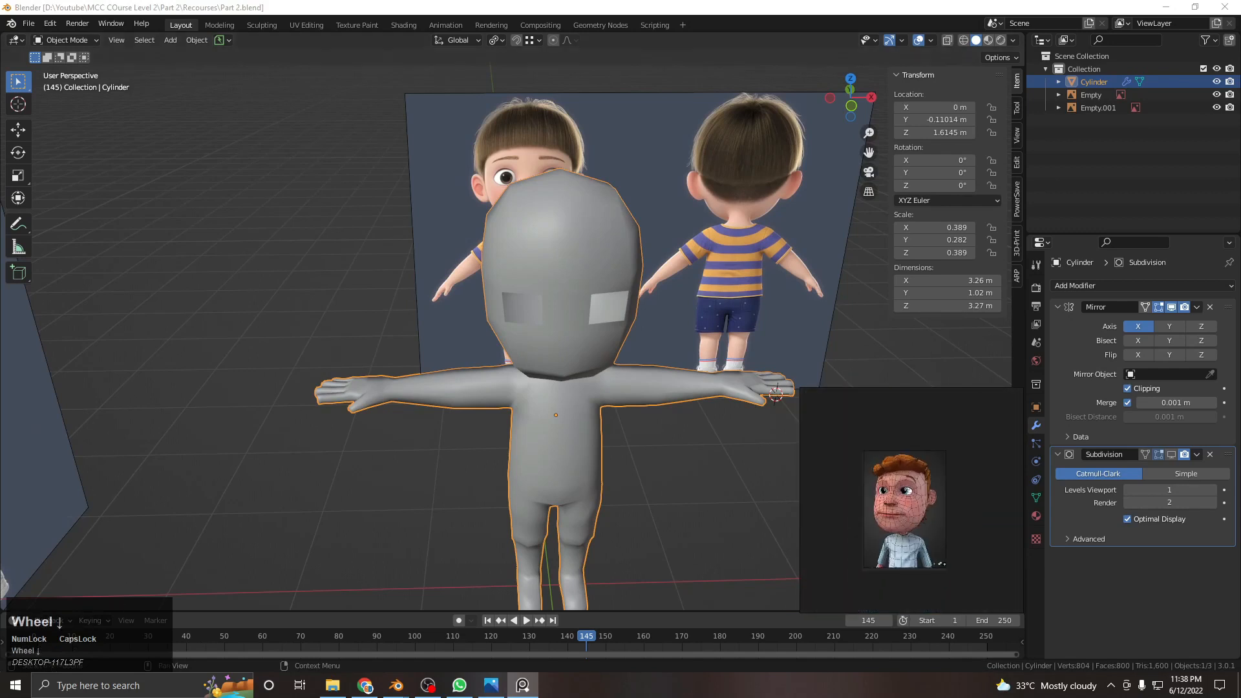
left_click(428, 685)
left_click(681, 490)
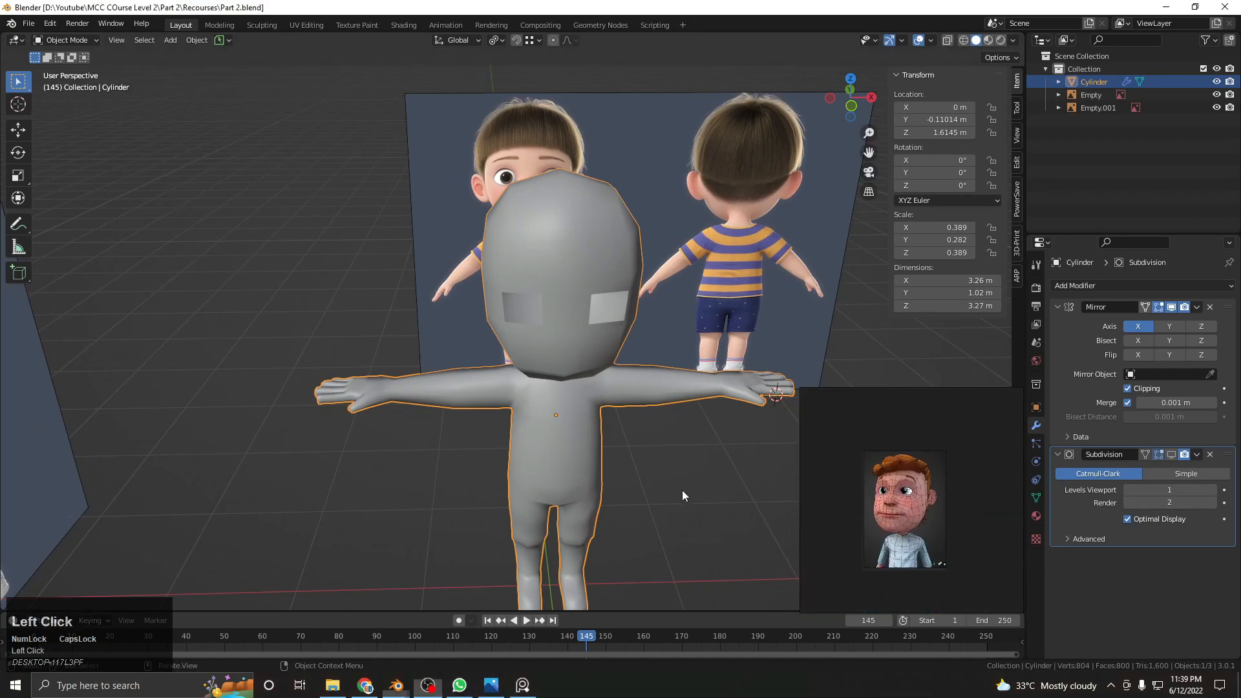
Add one centered horizontal loop cut to the face strip between the eye opening and the head's center line
middle_click_drag(681, 490, 661, 401)
key("KP_1")
left_click(522, 215)
scroll(522, 215, "up", 7)
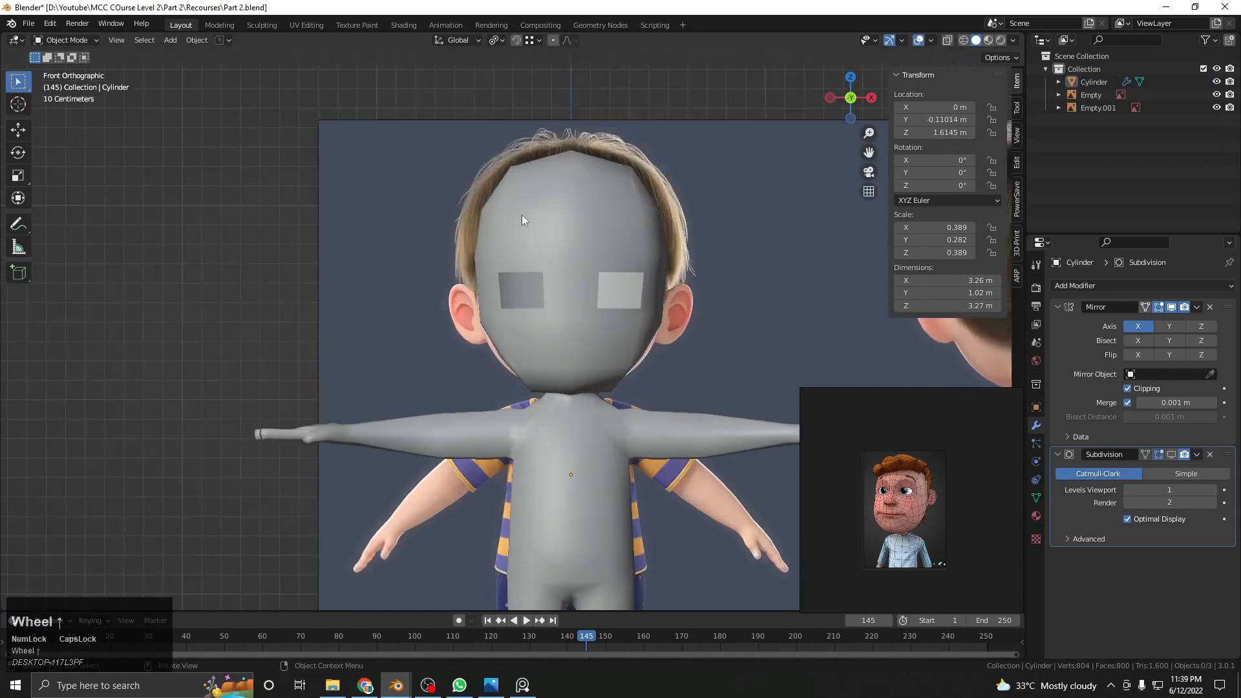
middle_click_drag(678, 223, 406, 254, "shift")
key("Tab")
key("ctrl+r")
left_click(505, 292)
right_click(504, 292)
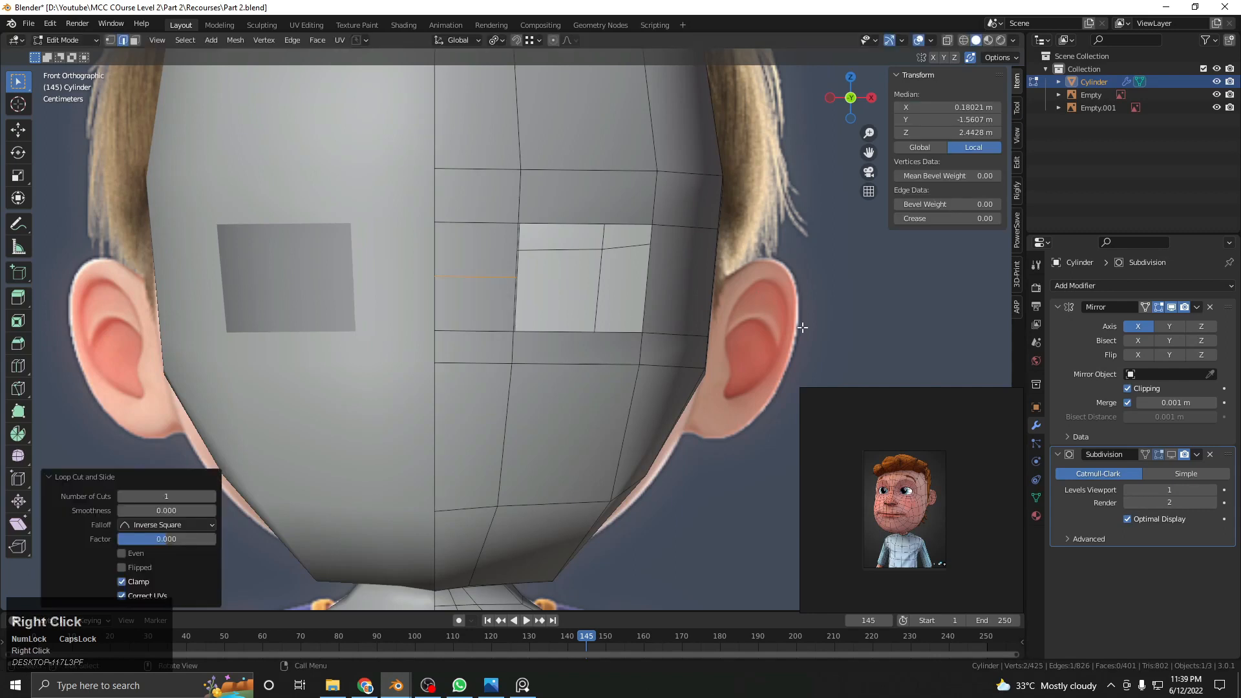
Add one centered horizontal loop cut around the side of the head, starting at the eye opening's outer edge
middle_click_drag(505, 292, 602, 255)
left_click(516, 278)
right_click(515, 278)
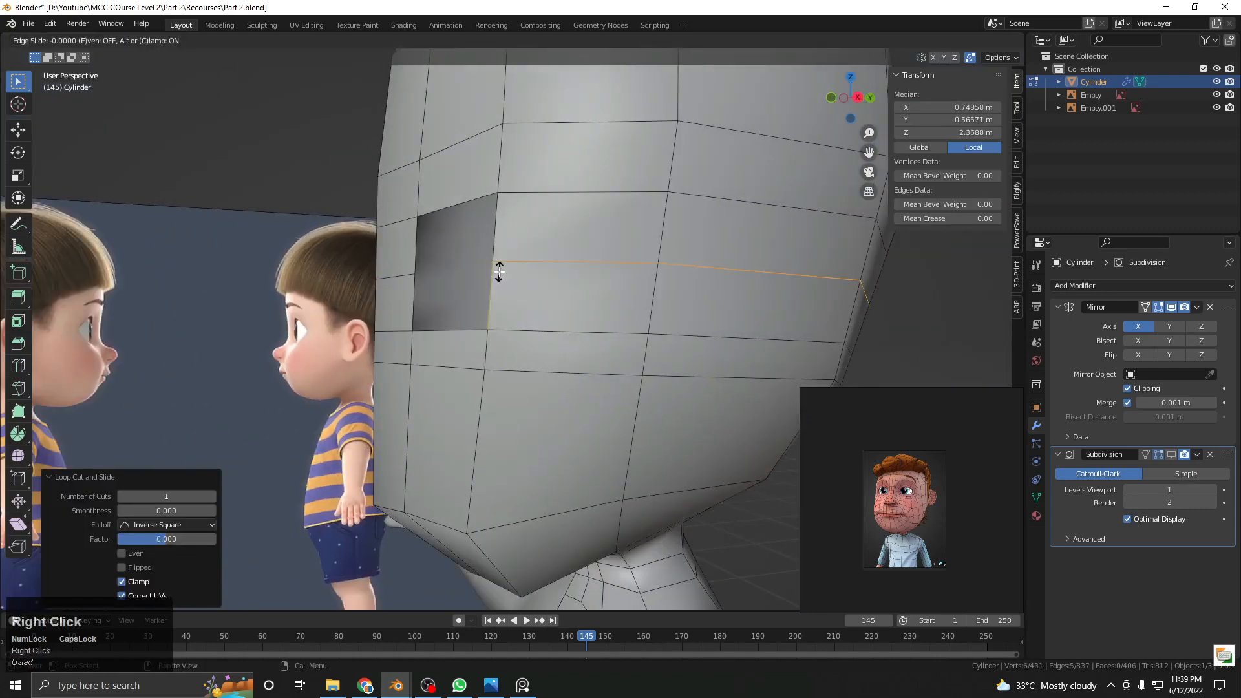
Slide the middle vertex of the eye opening's inner edge toward the nose bridge
key("KP_1")
key("1")
scroll(528, 267, "up", 3)
left_click(511, 236)
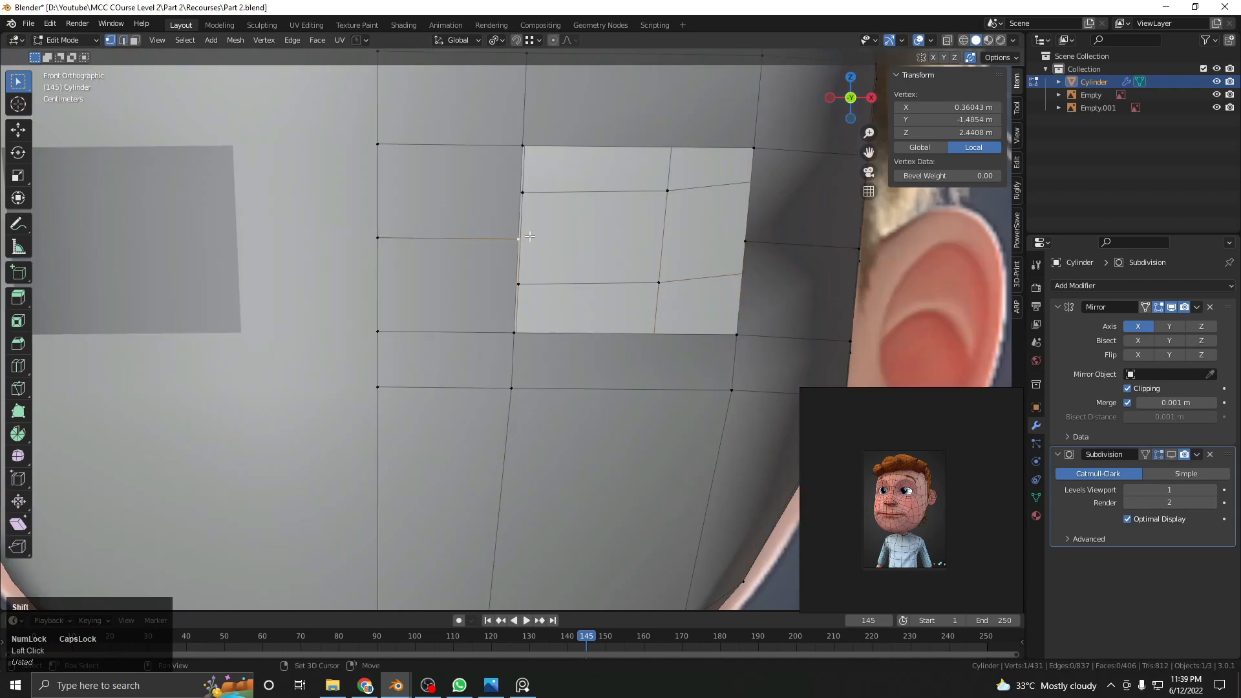
middle_click_drag(509, 238, 507, 256, "shift")
key("g")
key("g")
left_click(496, 256)
Slide the eye opening's upper and lower inner corner vertices toward the eye center by a factor of 0.076
left_click(521, 162)
key("g")
key("g")
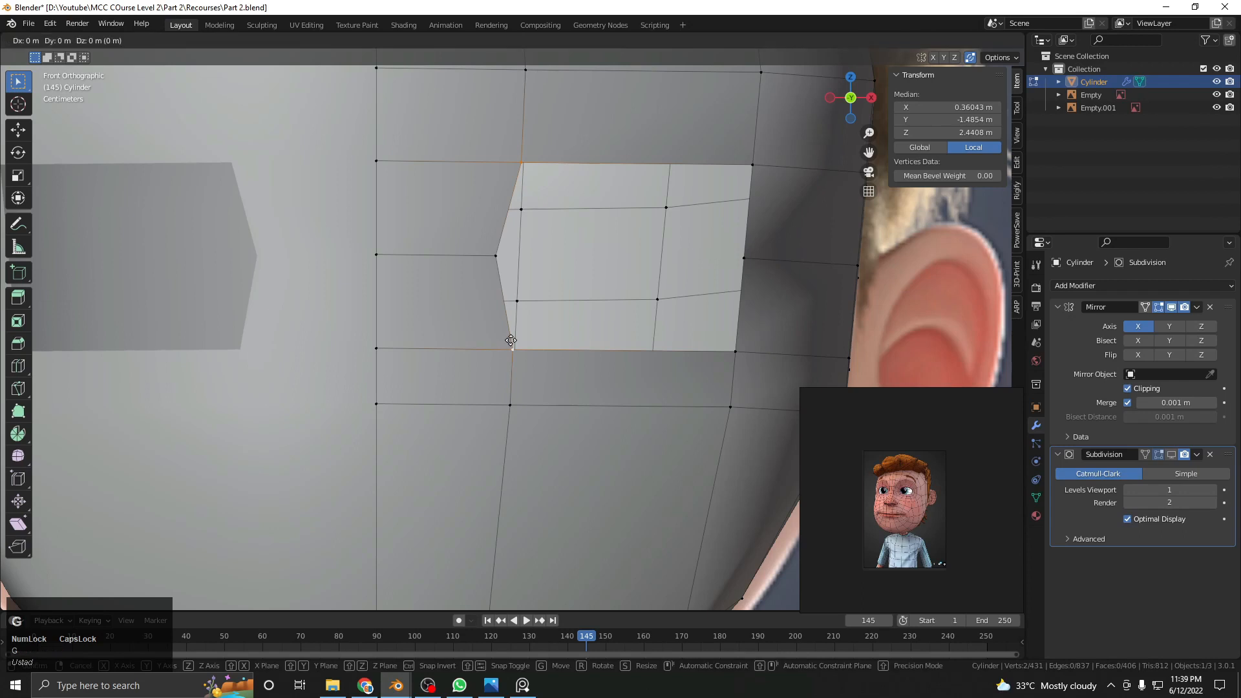
left_click(521, 340)
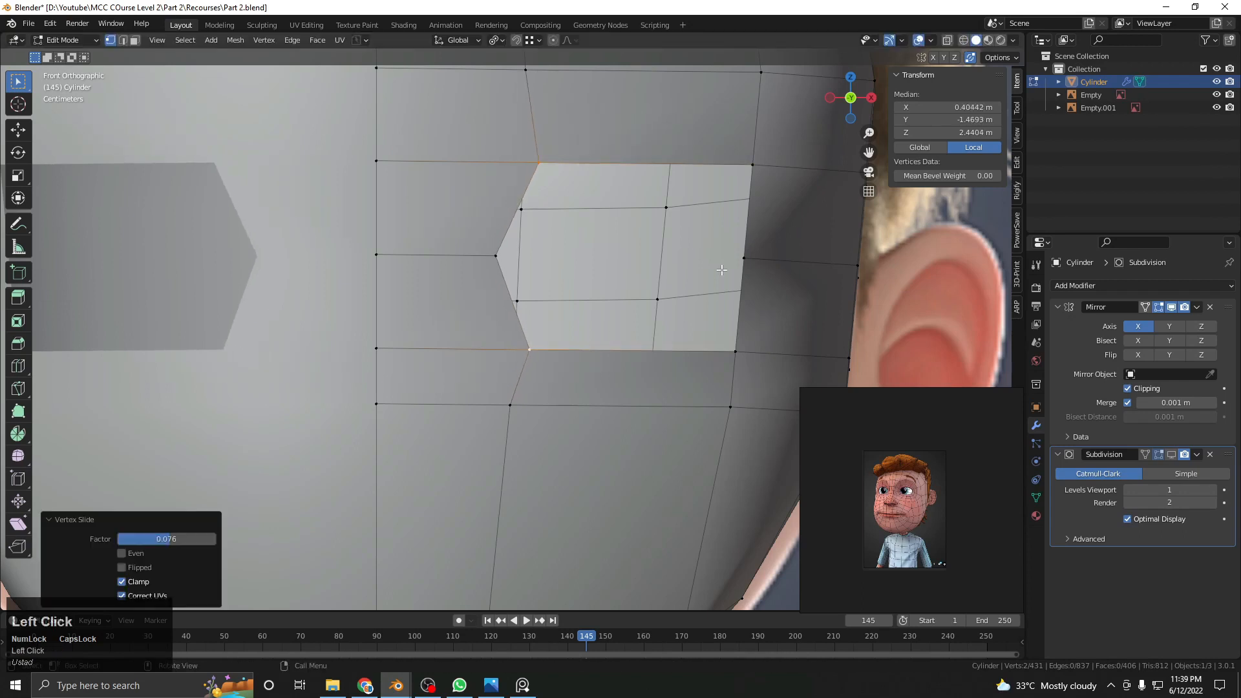
Slide the middle vertex of the eye opening's outer edge toward the side of the head
middle_click_drag(750, 265, 657, 277)
left_click(657, 278)
key("g")
key("g")
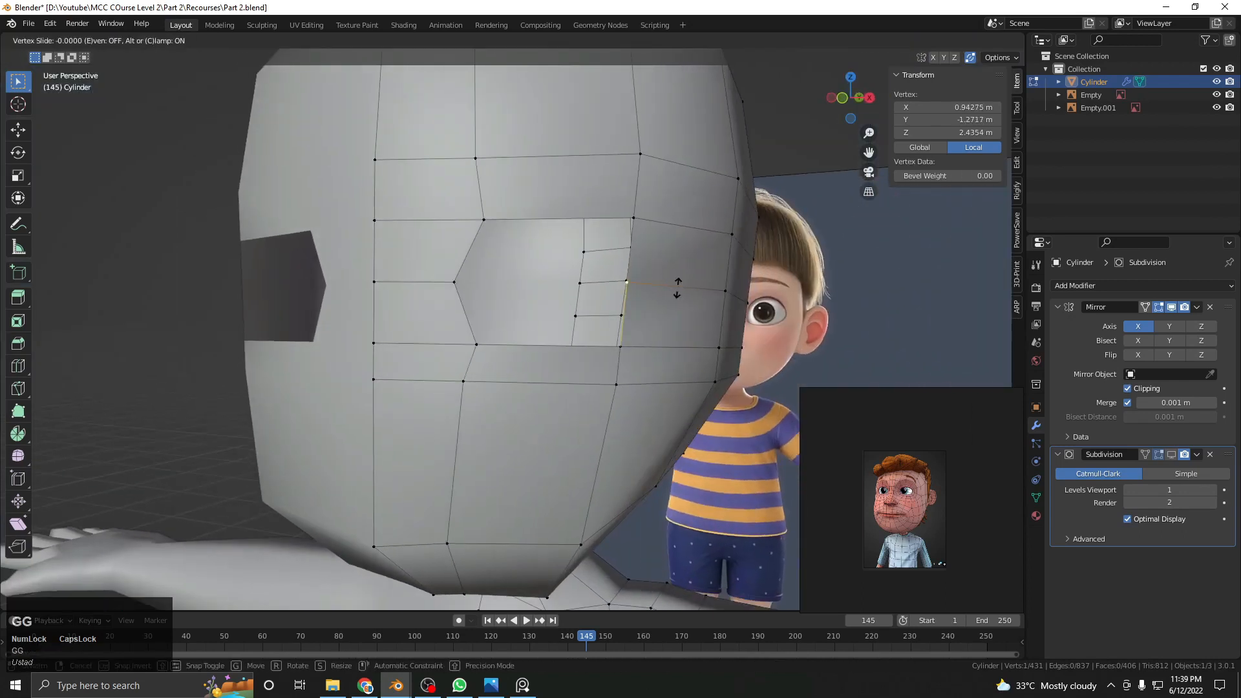
left_click(706, 295)
Slide the eye opening's upper and lower outer corner vertices inward to complete the hexagonal outline
left_click(636, 220)
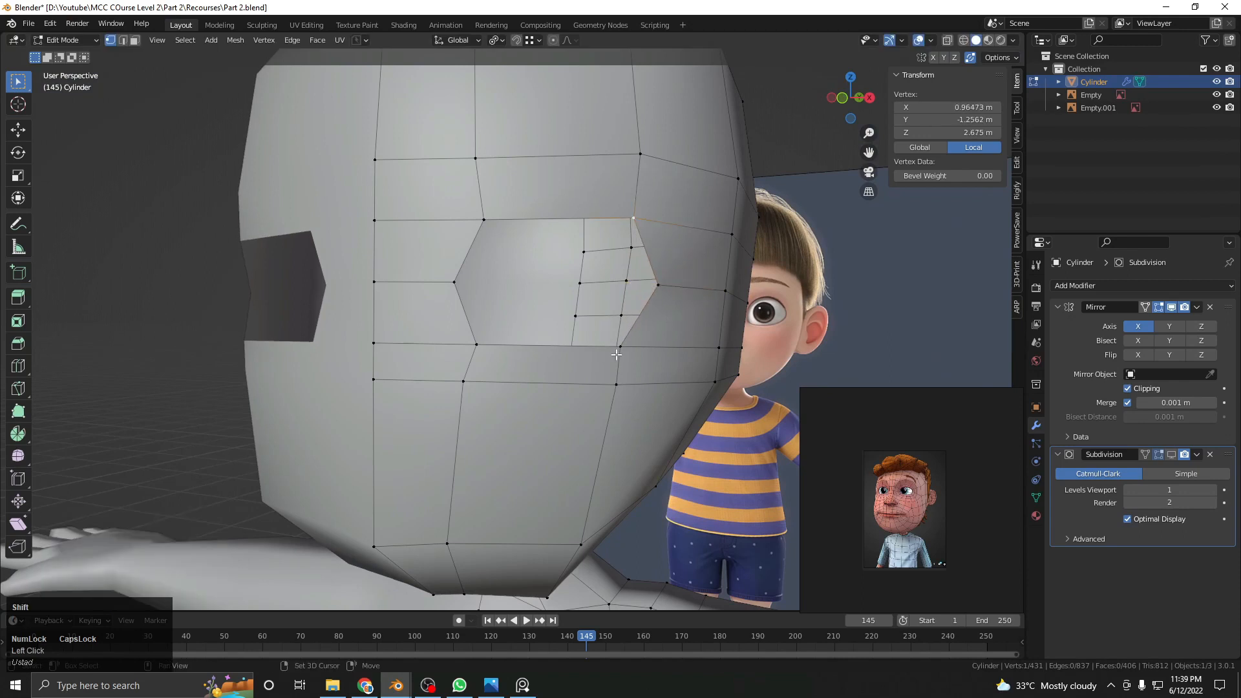
left_click(618, 349, "shift")
key("g")
key("g")
left_click(611, 342)
Examine the hexagonal eye openings in object mode with the subdivision preview on and off
scroll(611, 341, "down", 3)
key("Tab")
middle_click_drag(610, 341, 550, 307)
scroll(529, 297, "up", 4)
middle_click_drag(550, 307, 569, 317)
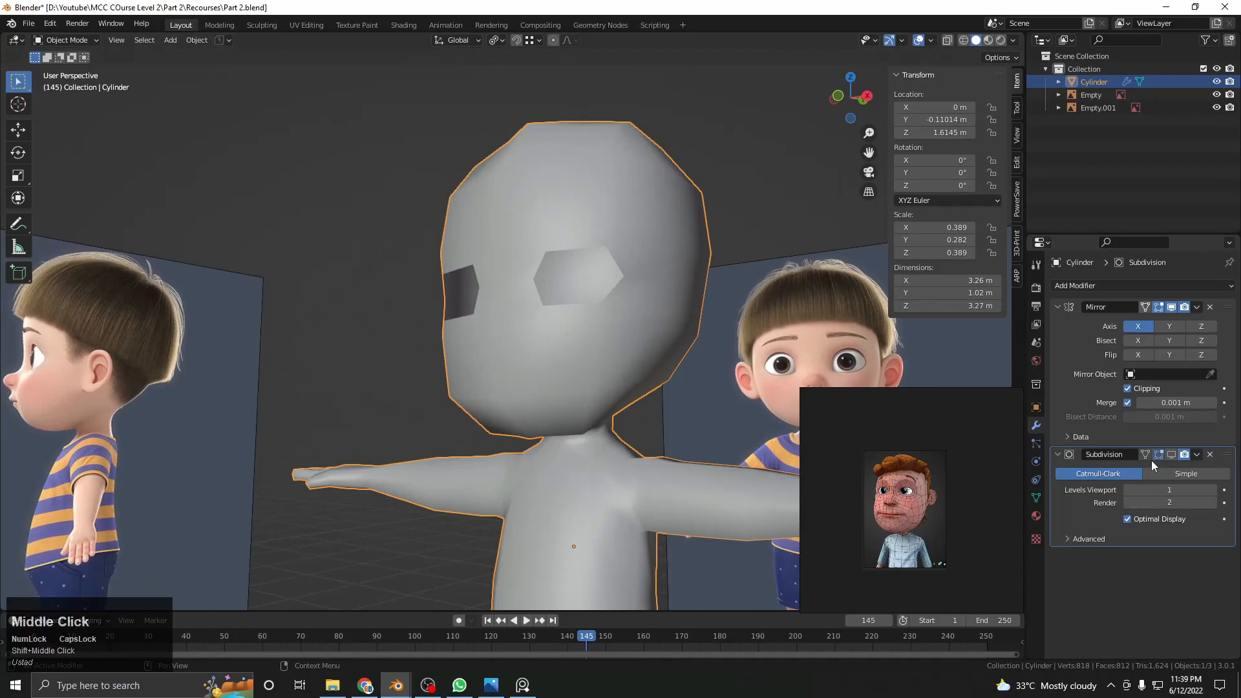
left_click(1172, 454)
middle_click_drag(519, 255, 565, 278)
left_click(1173, 455)
left_click(1173, 456)
middle_click_drag(362, 243, 444, 249)
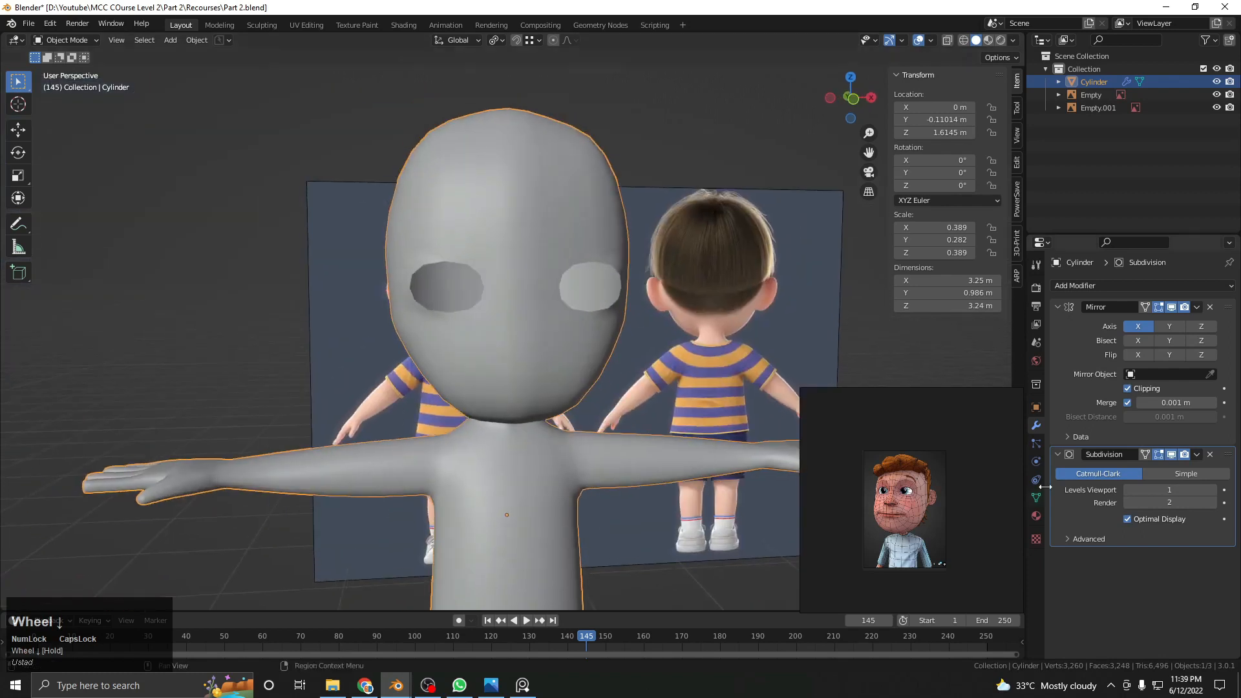
left_click(1172, 455)
Compare the eye openings with the boy's reference eyes in front view, alternating wireframe and solid shading
key("KP_1")
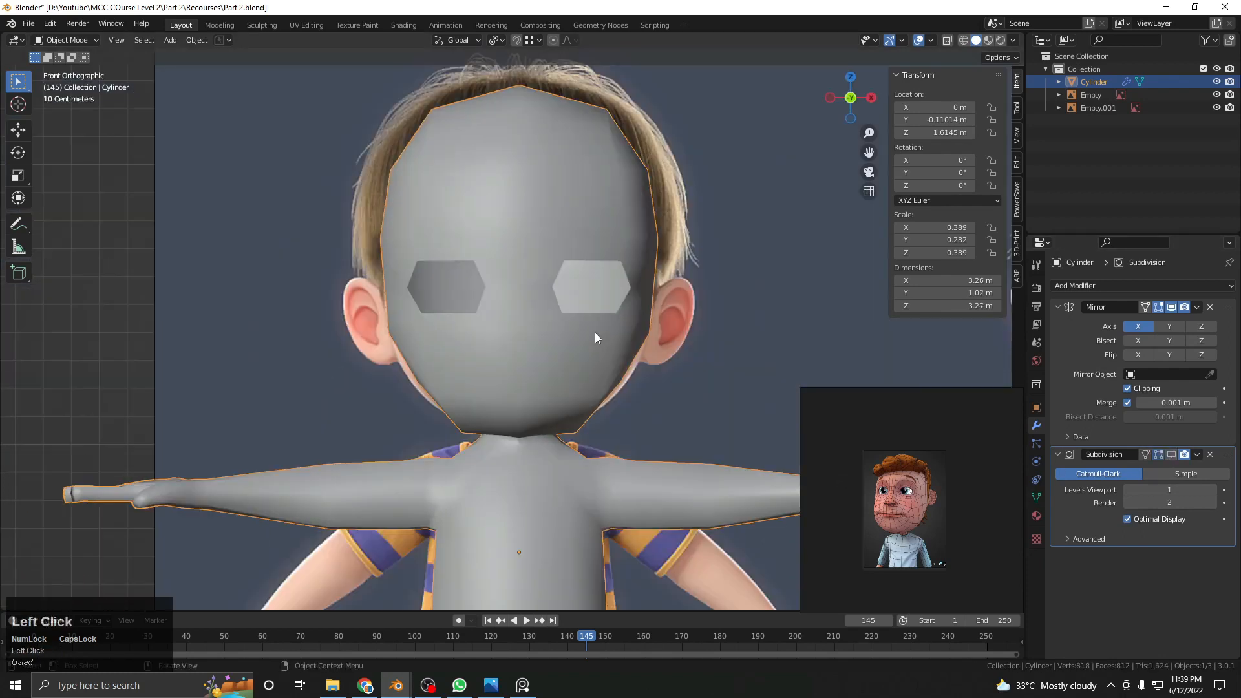
key("z")
middle_click_drag(536, 318, 548, 346, "shift")
scroll(549, 346, "up", 3)
key("z")
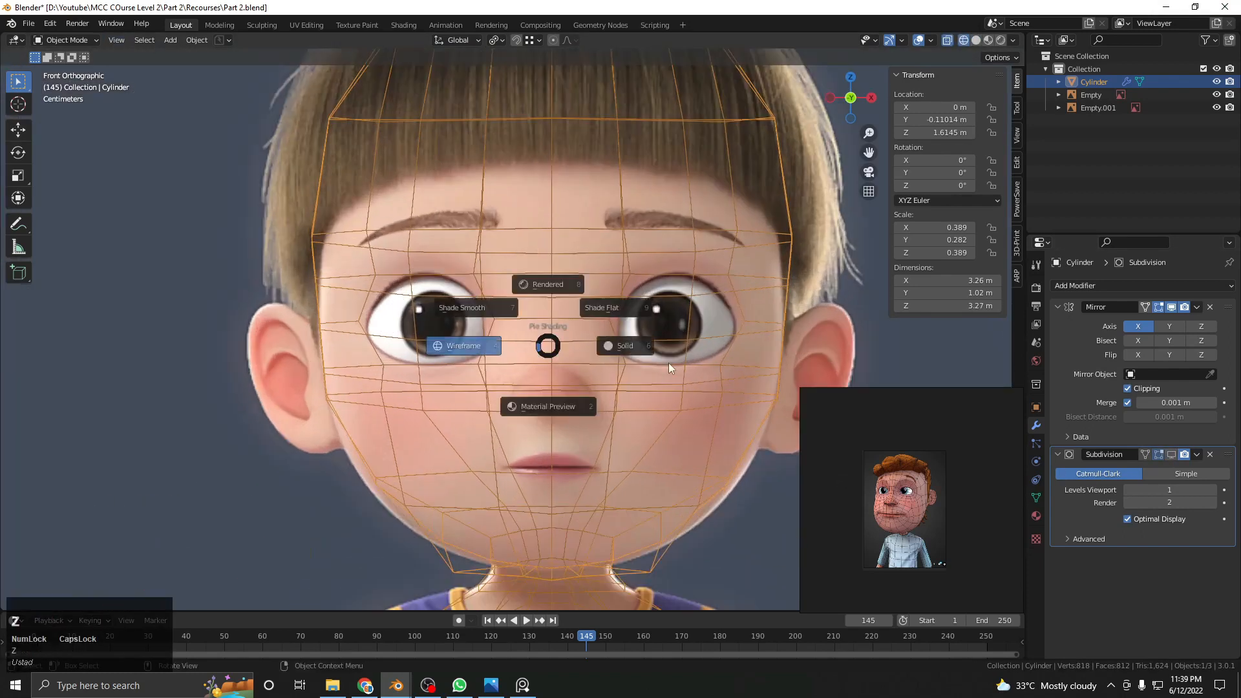
middle_click_drag(696, 355, 635, 333, "shift")
middle_click_drag(589, 370, 599, 301, "shift")
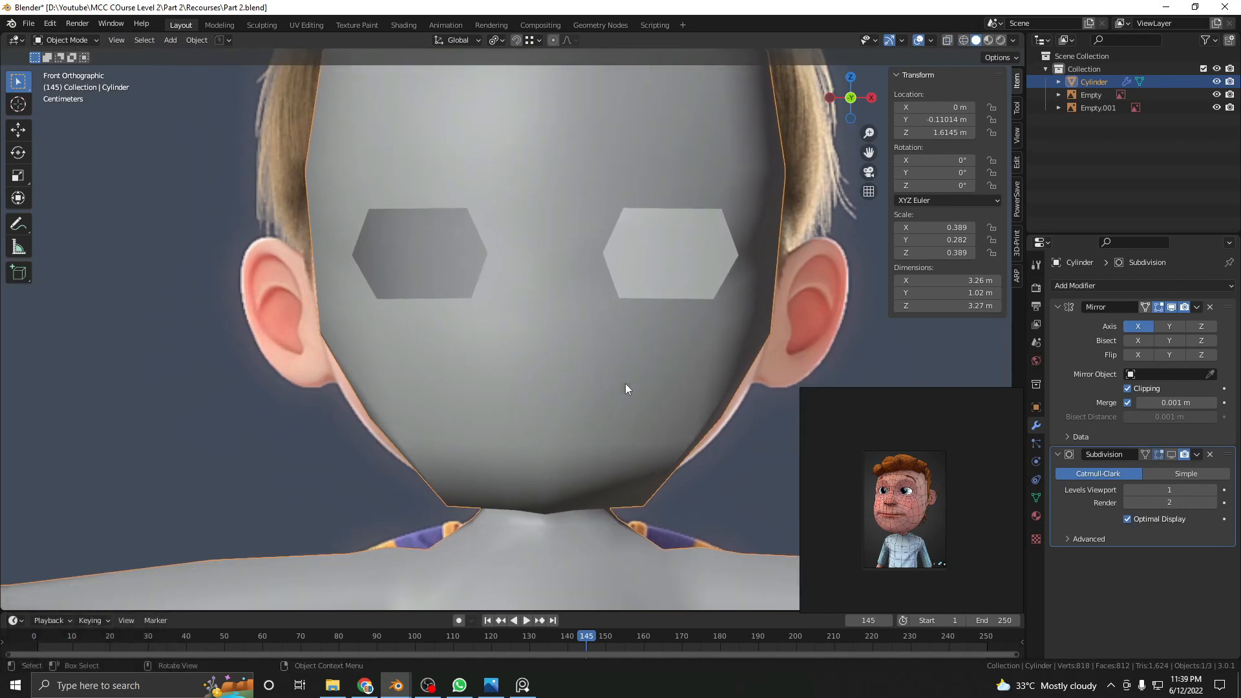
mouse_move(644, 290)
middle_mouse_down("shift")
mouse_move(644, 350)
mouse_move(544, 320)
middle_mouse_up("shift")
key("Tab")
key("z")
key("z")
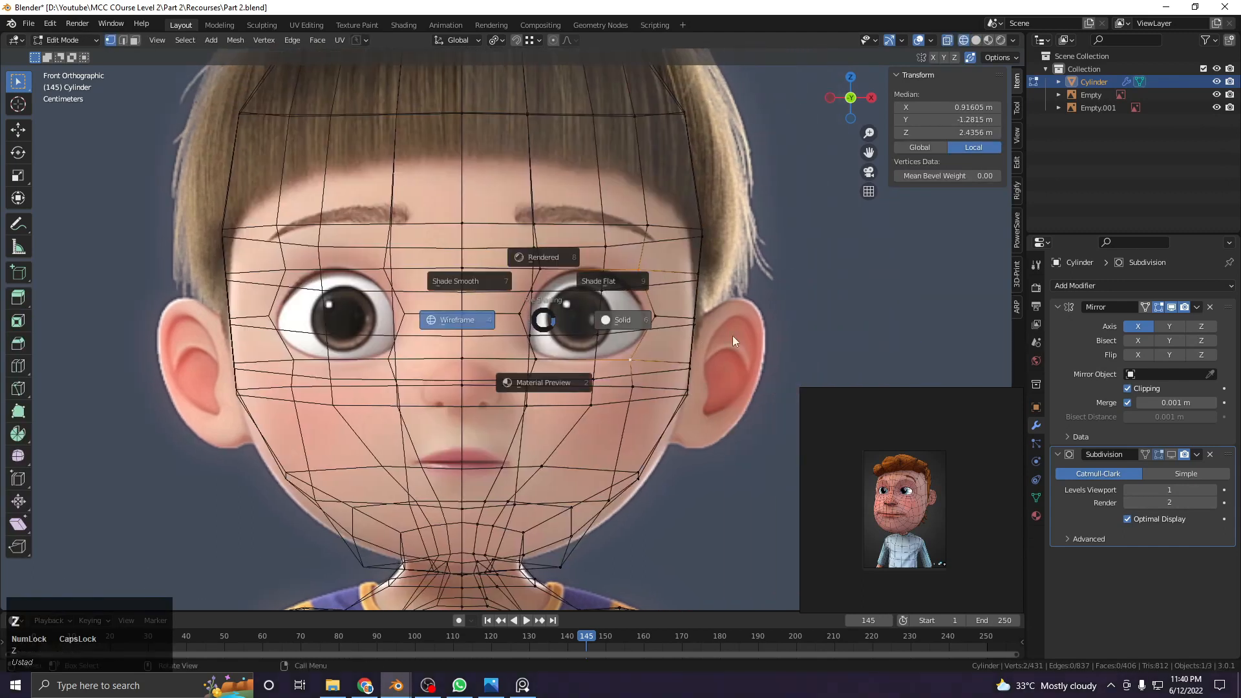
left_click(732, 335)
scroll(562, 333, "down", 4)
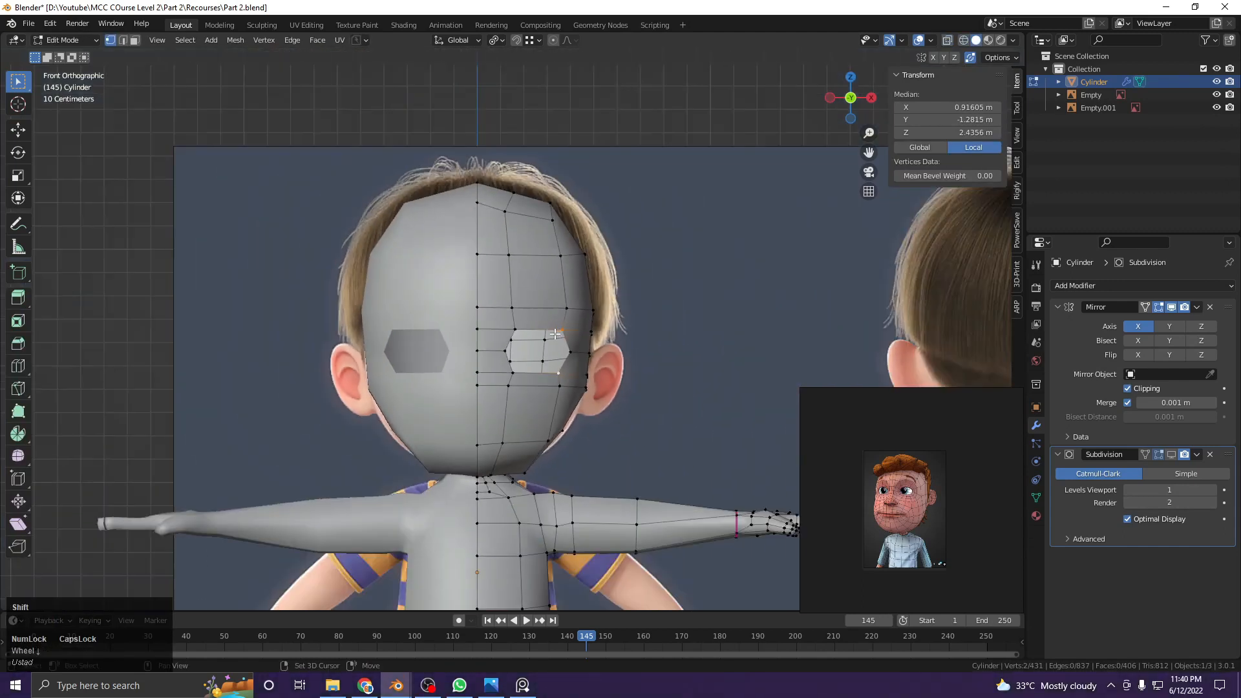
Move the eye opening's lower, middle and upper inner vertices onto the reference eye's outline in wireframe view
scroll(555, 333, "up", 6)
left_click(444, 429)
key("z")
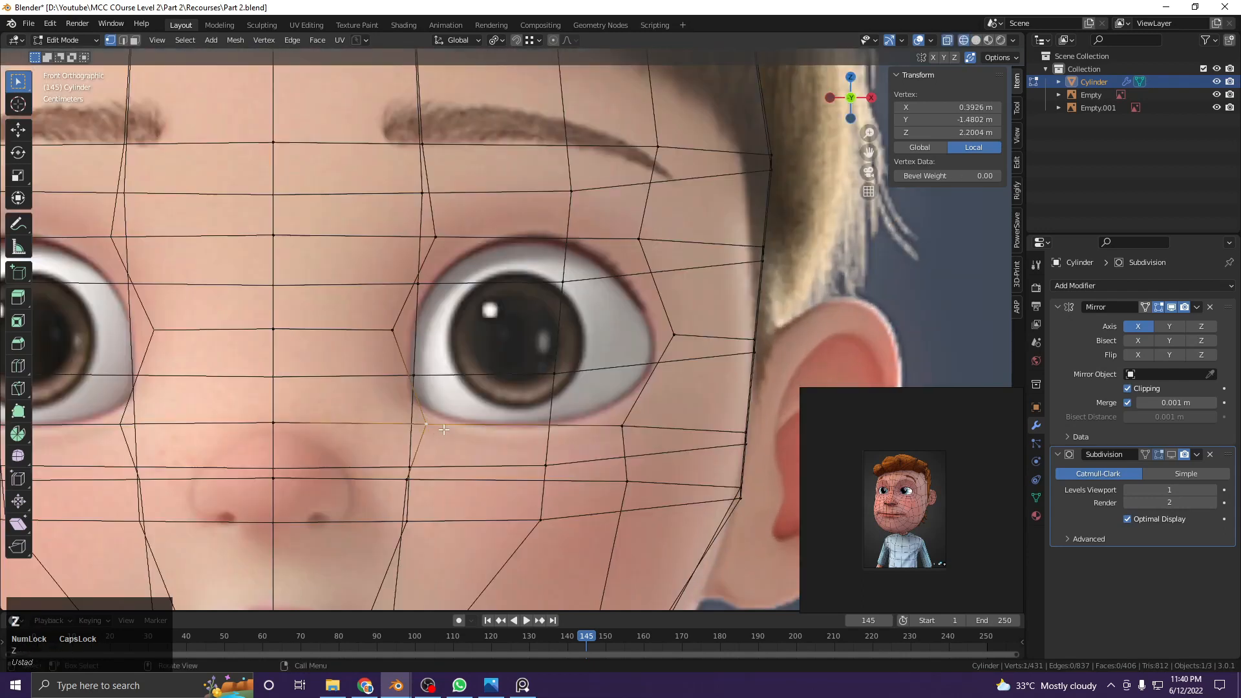
key("g")
left_click(443, 430)
left_click(397, 339)
key("g")
left_click(407, 366)
left_click(440, 233)
key("g")
left_click(454, 256)
Move the eye opening's upper, middle and lower outer vertices onto the reference eye's outline
left_click(638, 239)
key("g")
left_click(608, 263)
left_click(675, 335)
key("g")
left_click(659, 341)
left_click(622, 427)
key("g")
left_click(597, 426)
Select the edge loop around the eye opening in front view and scale it up to about 1.23
scroll(598, 426, "down", 5)
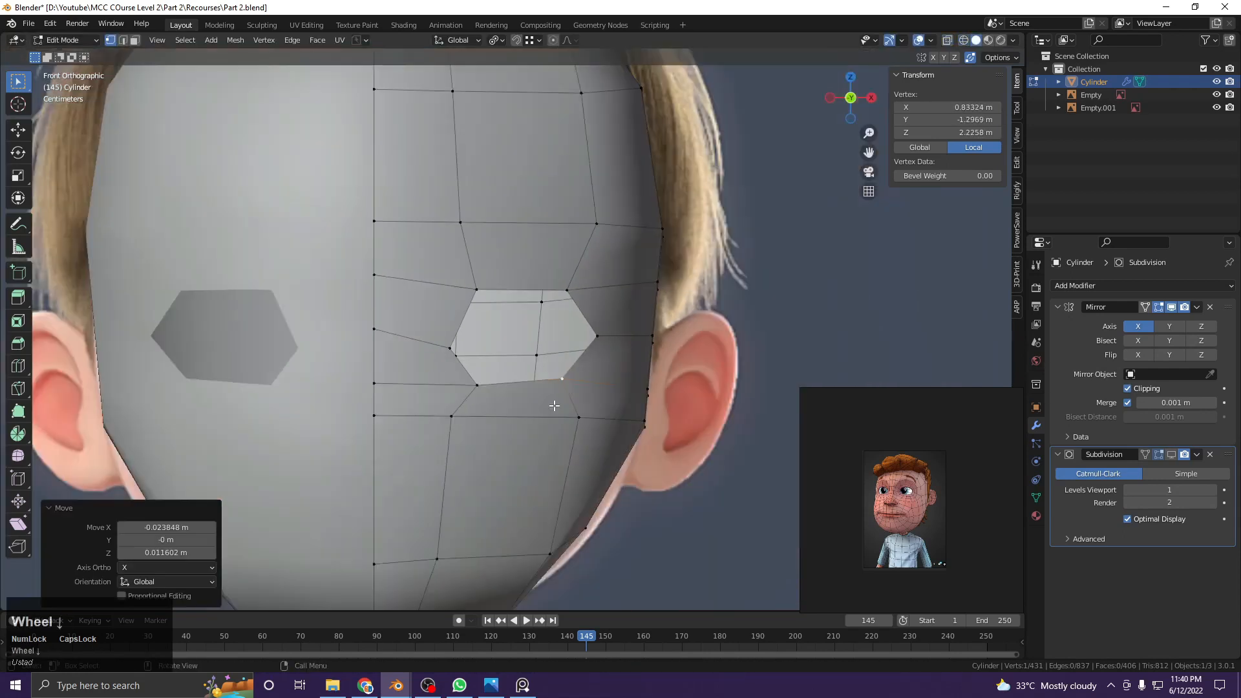
key("z")
key("z")
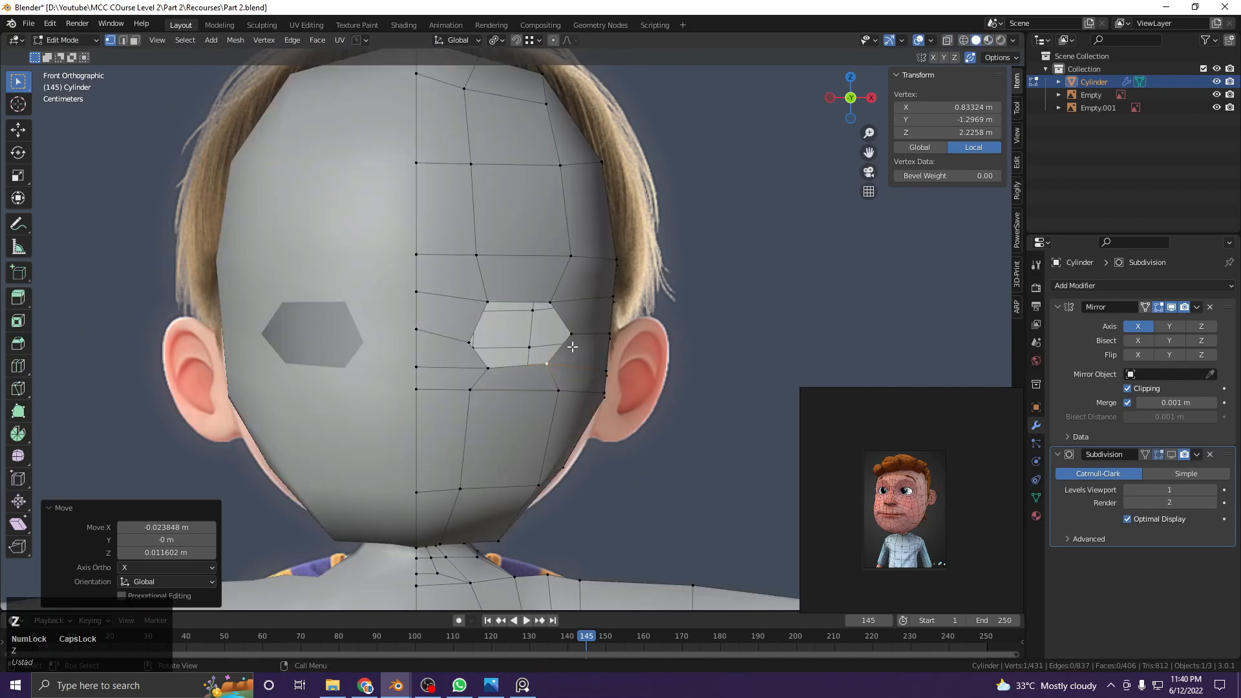
left_click(579, 334, "alt")
key("z")
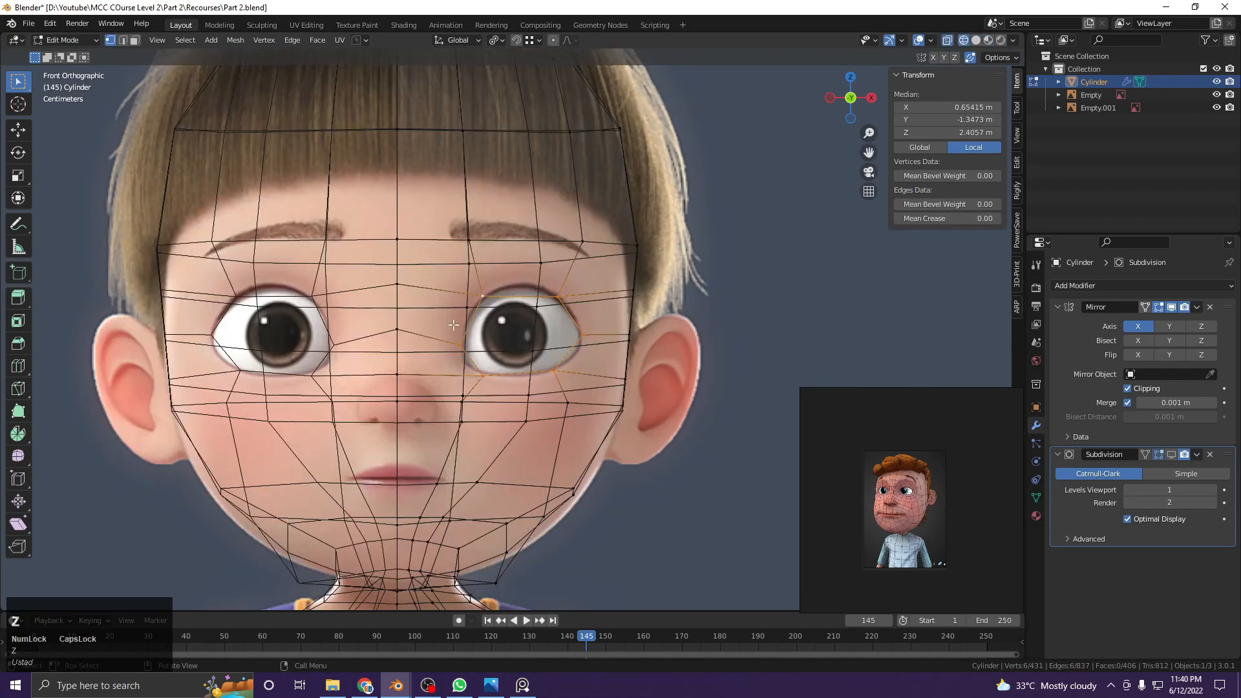
key("z")
key("s")
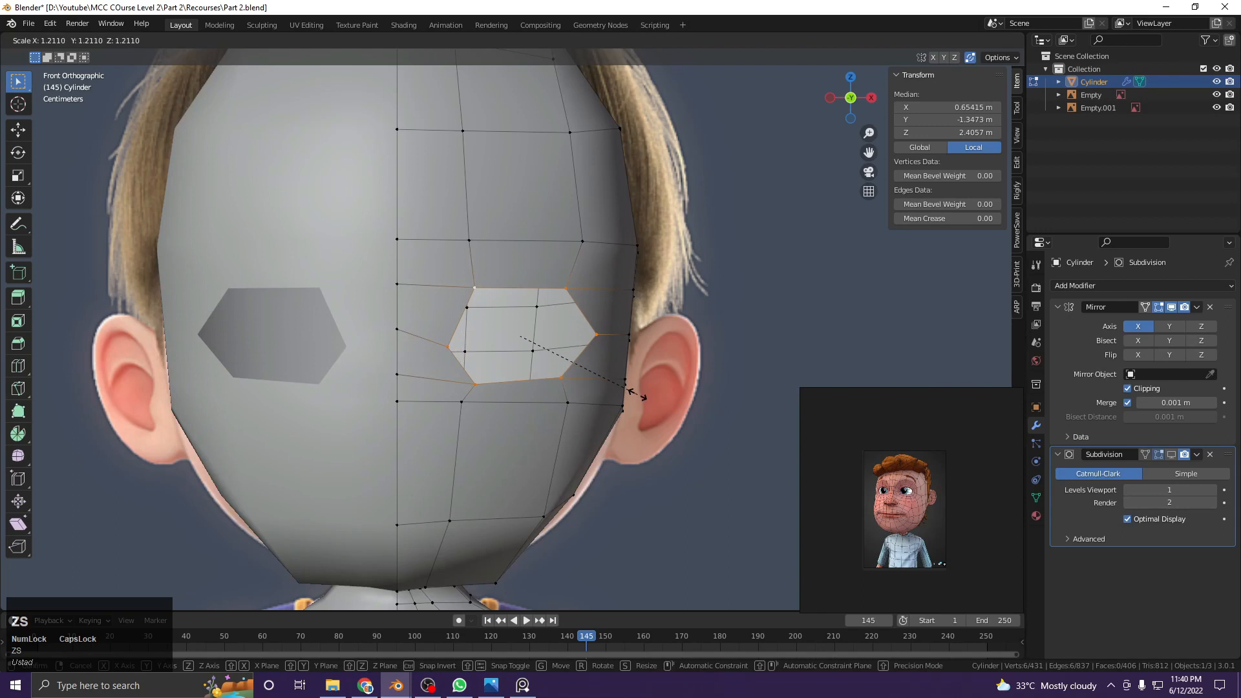
right_click(625, 394)
scroll(627, 365, "up", 3)
key("s")
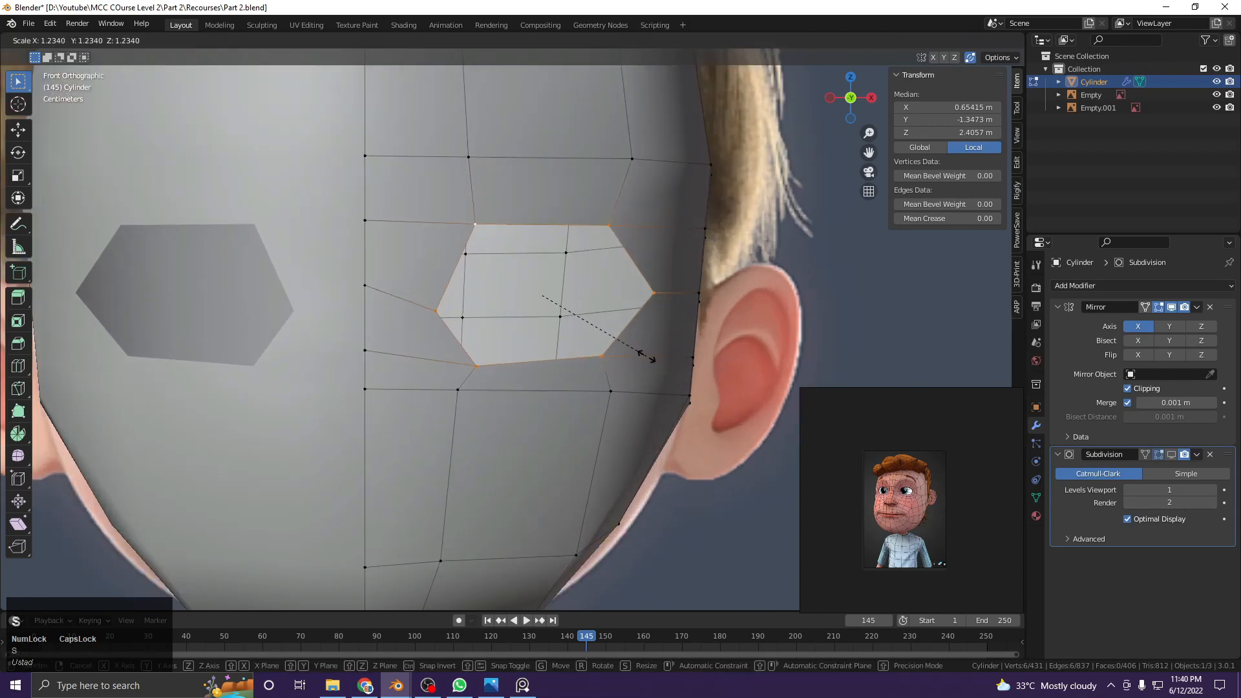
left_click(647, 357)
Extrude the eye loop inward at scale 0.702 and enlarge the inner ring by 1.109 to fit the reference eye's outline
key("e")
right_click(715, 370)
key("s")
left_click(662, 366)
key("shift+z")
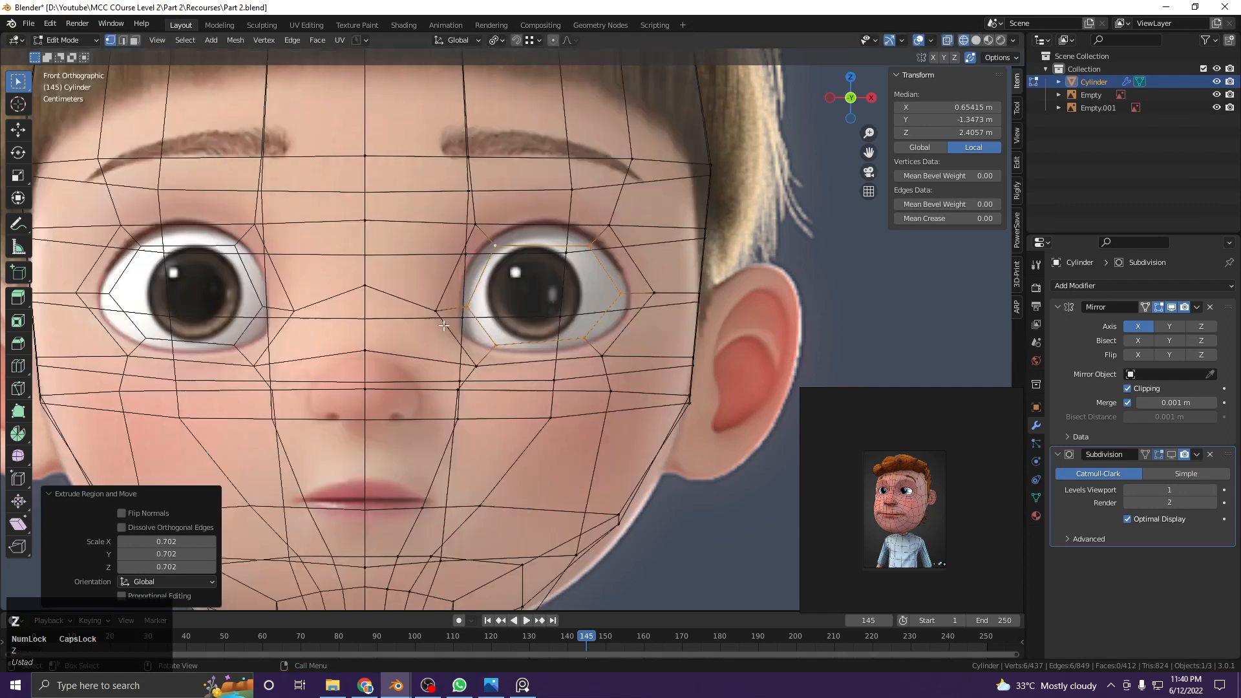
scroll(698, 356, "up", 4)
key("s")
left_click(716, 355)
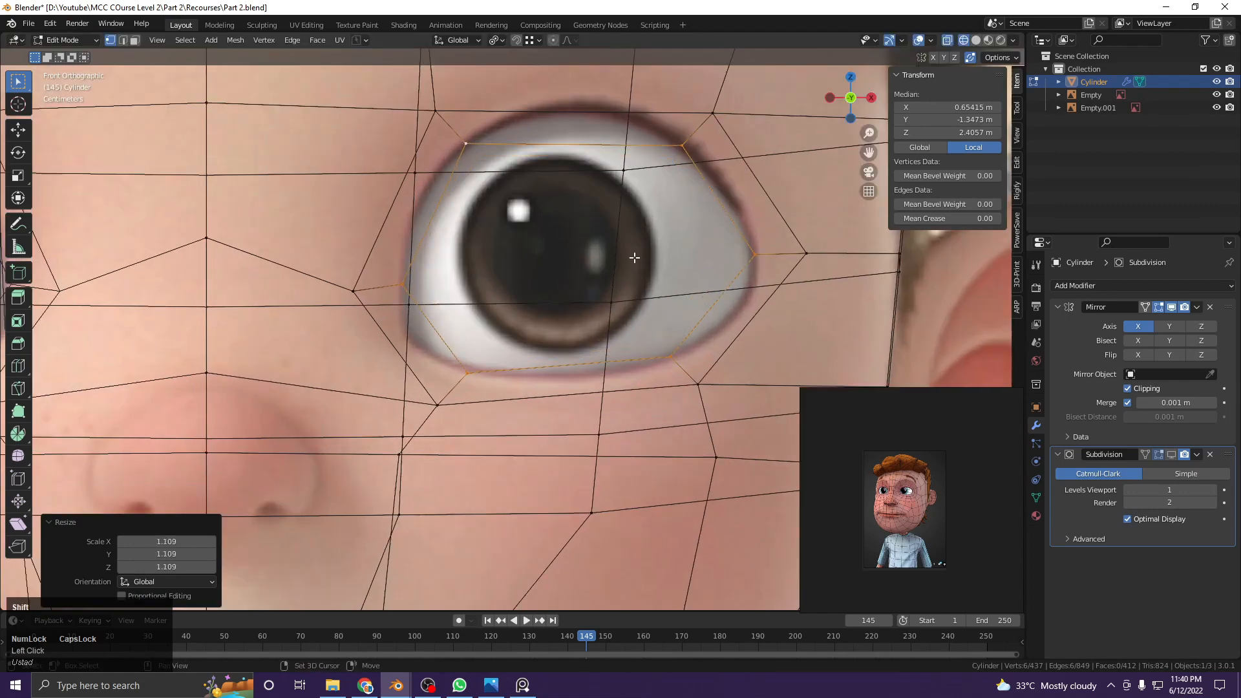
Examine the new ring of faces around the eye opening from the front and at an angle, in object and edit mode
middle_click_drag(785, 277, 790, 316, "shift")
key("shift+z")
scroll(743, 315, "down", 6)
key("Tab")
scroll(449, 315, "down", 5)
middle_click_drag(452, 313, 535, 291)
key("Tab")
scroll(524, 288, "up", 6)
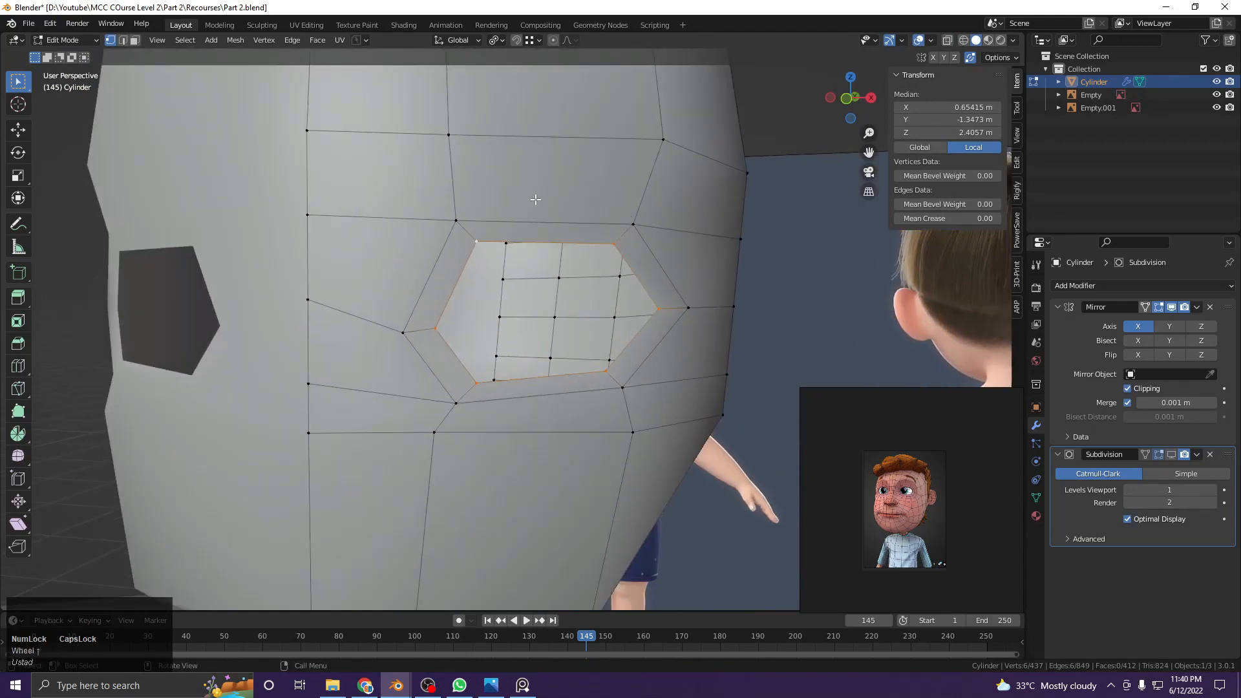
key("ctrl+r")
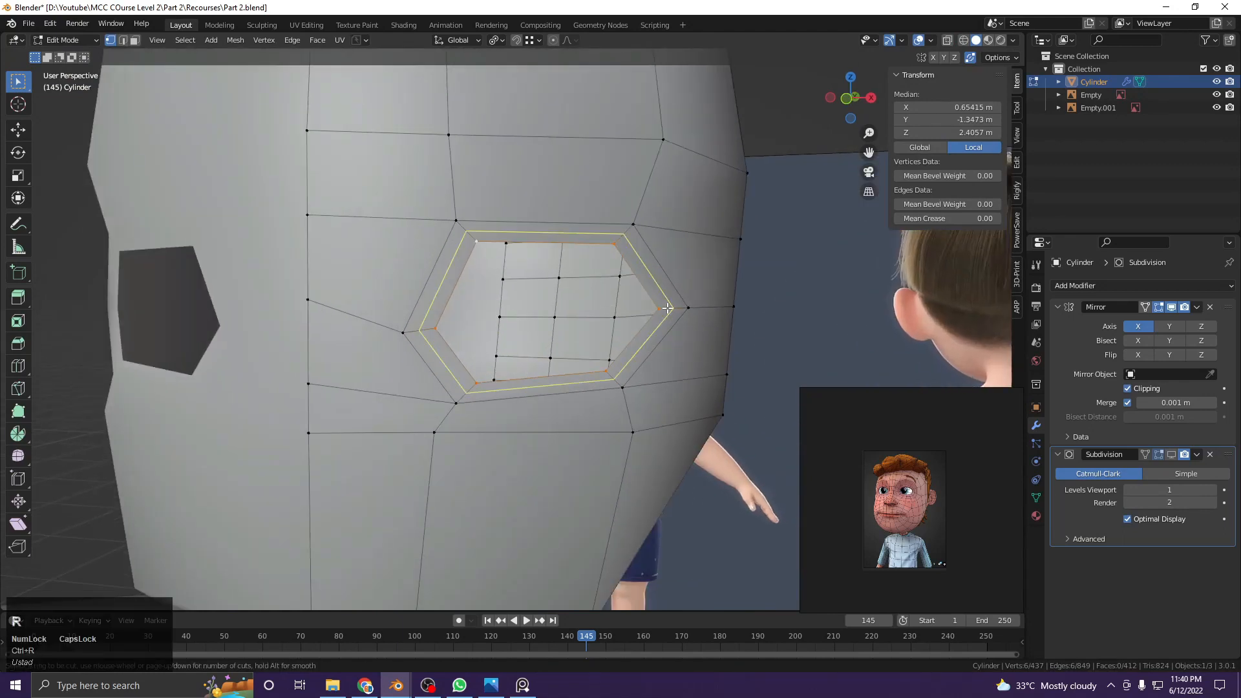
right_click(667, 294)
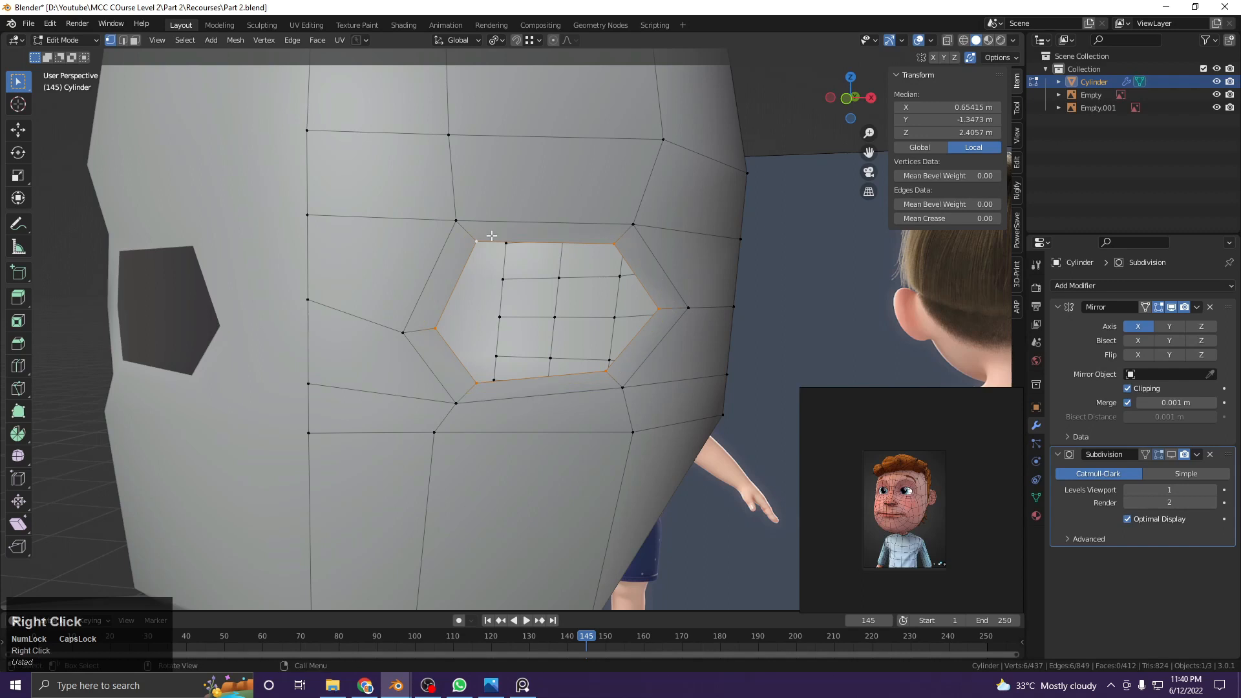
scroll(431, 378, "down", 4)
middle_click_drag(431, 378, 498, 277)
middle_click_drag(532, 346, 583, 294, "shift")
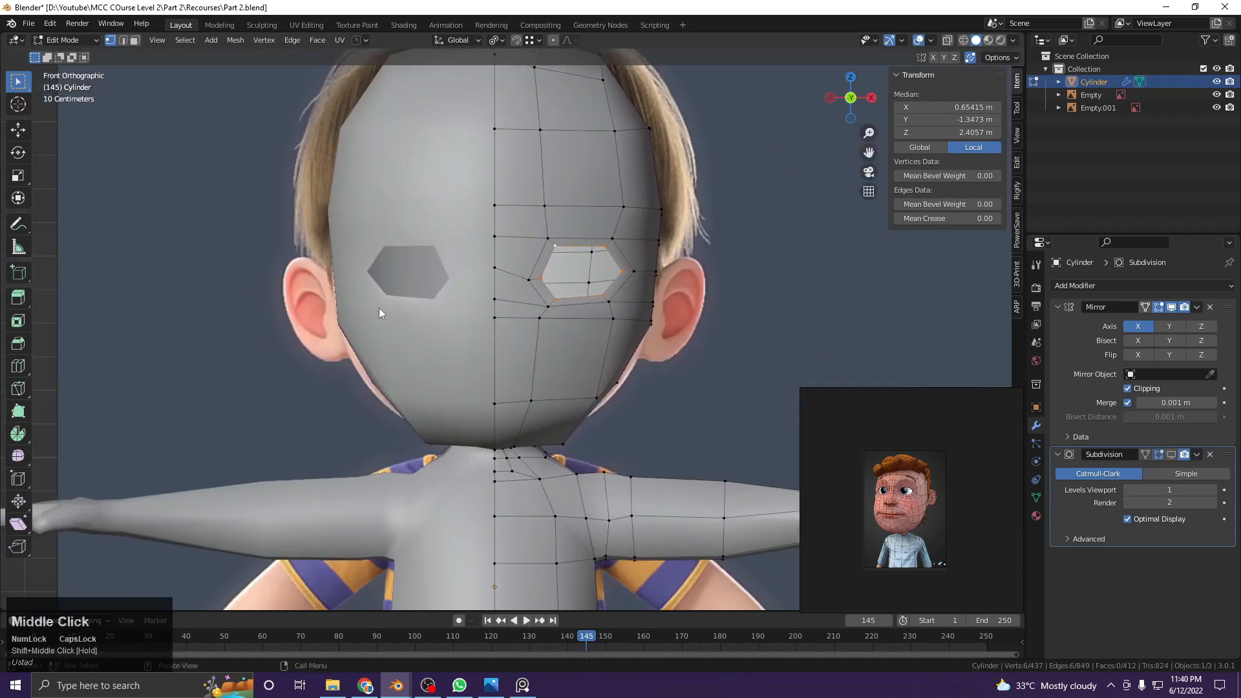
Add a horizontal loop cut across the face just below the lowest edge row under the eyes
key("z")
middle_click_drag(424, 310, 414, 307, "shift")
scroll(412, 306, "up", 4)
key("z")
middle_click_drag(528, 329, 519, 333, "shift")
left_click(520, 338)
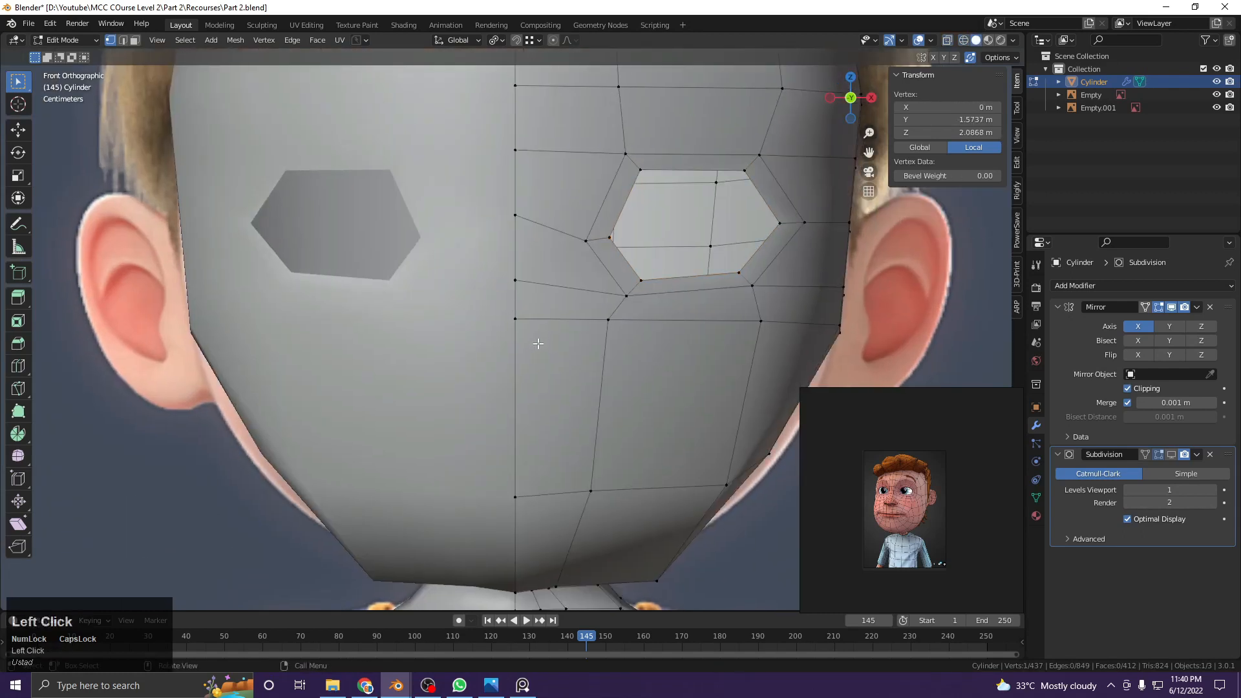
key("z")
left_click(537, 373)
key("z")
key("z")
key("ctrl+r")
left_click(521, 364)
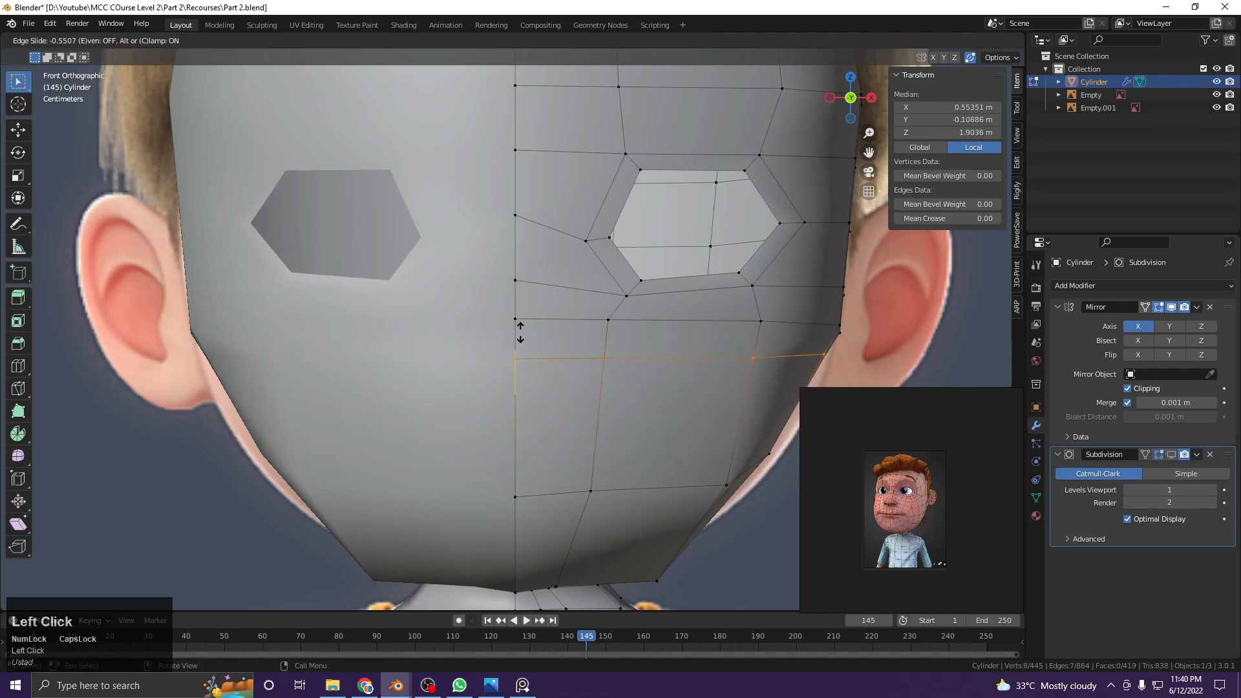
left_click(521, 335)
Edge-slide the new horizontal loop by a factor of -0.028, checking it against the reference nose in wireframe
key("z")
scroll(532, 355, "up", 4)
key("z")
key("g")
key("g")
left_click(561, 390)
key("z")
key("z")
scroll(591, 363, "down", 4)
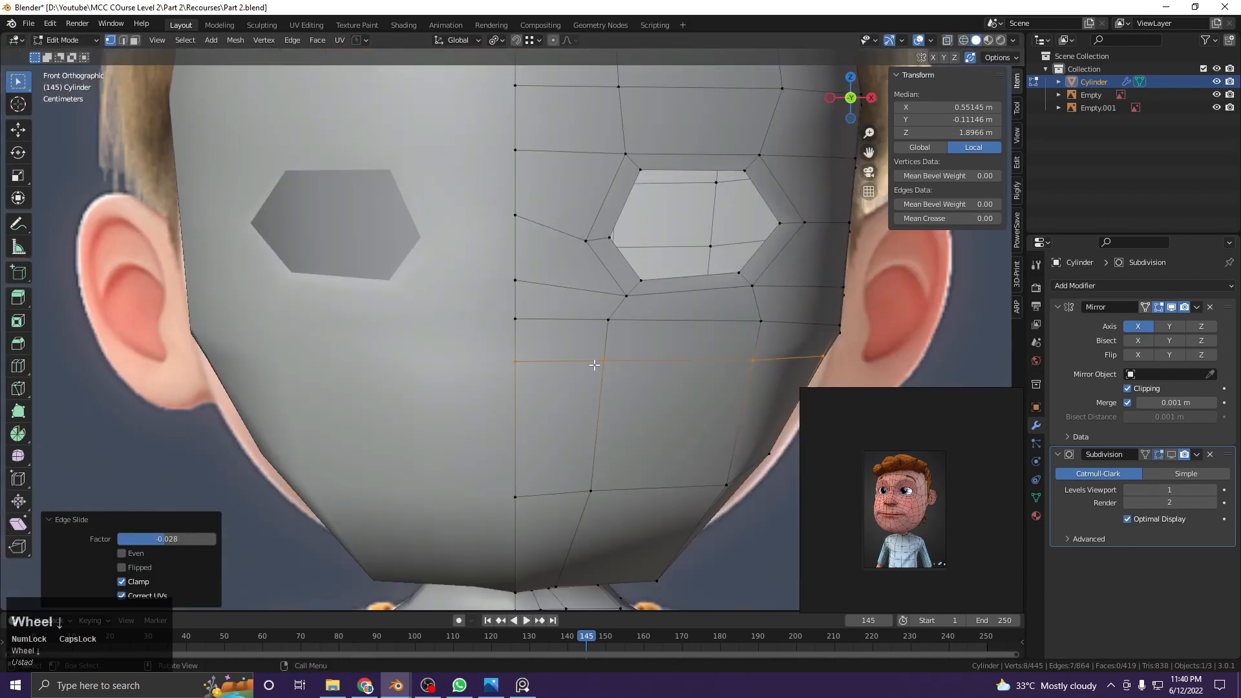
Knife a vertical cut between the face's centreline and the inner eye, from the edge row above the eye to the one below the nose
left_click(592, 362)
key("k")
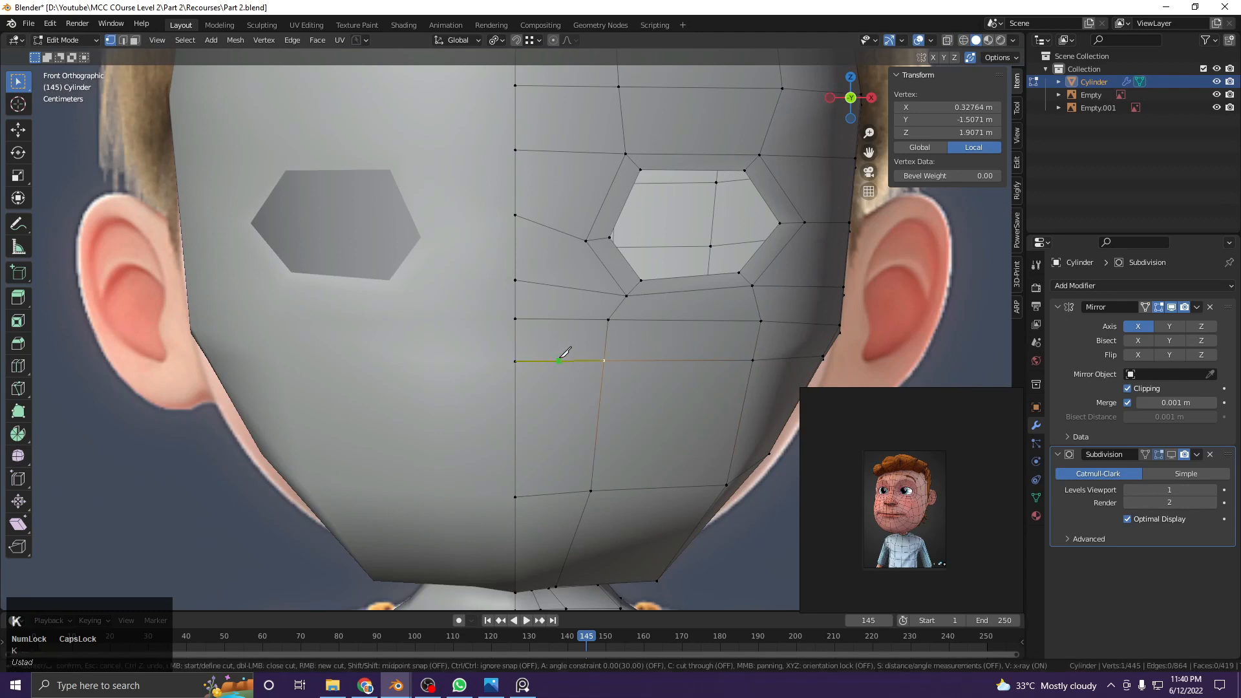
key("ctrl+s")
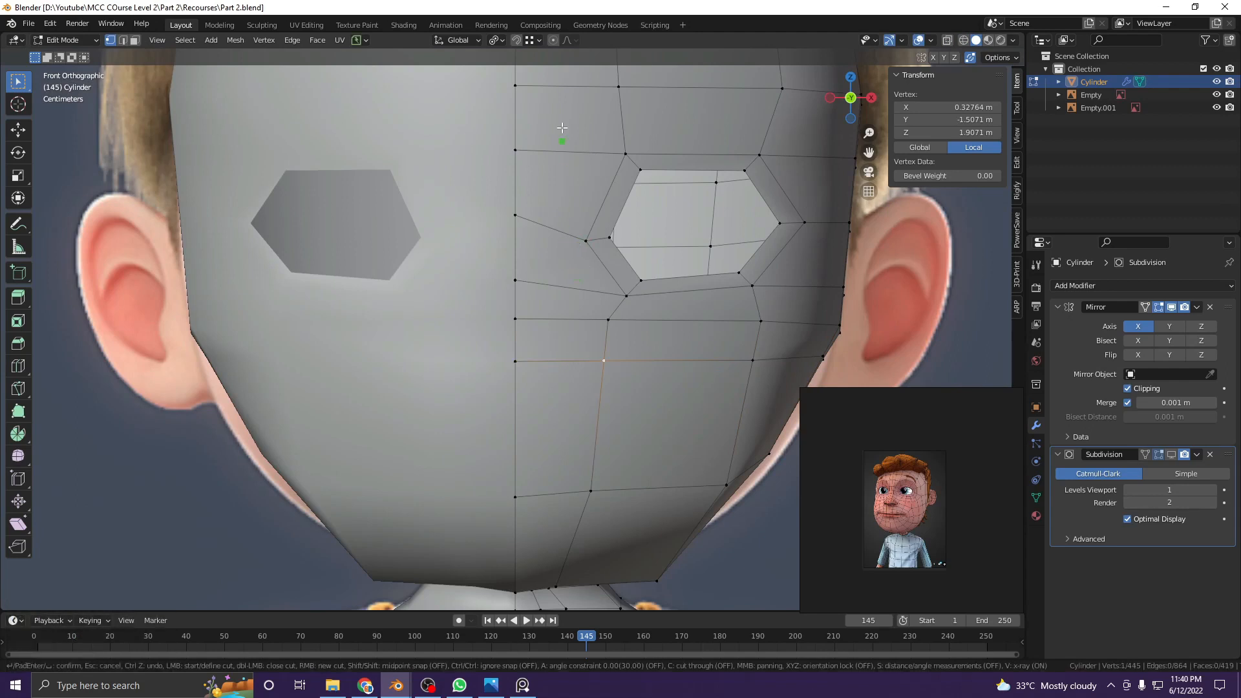
left_click(571, 85)
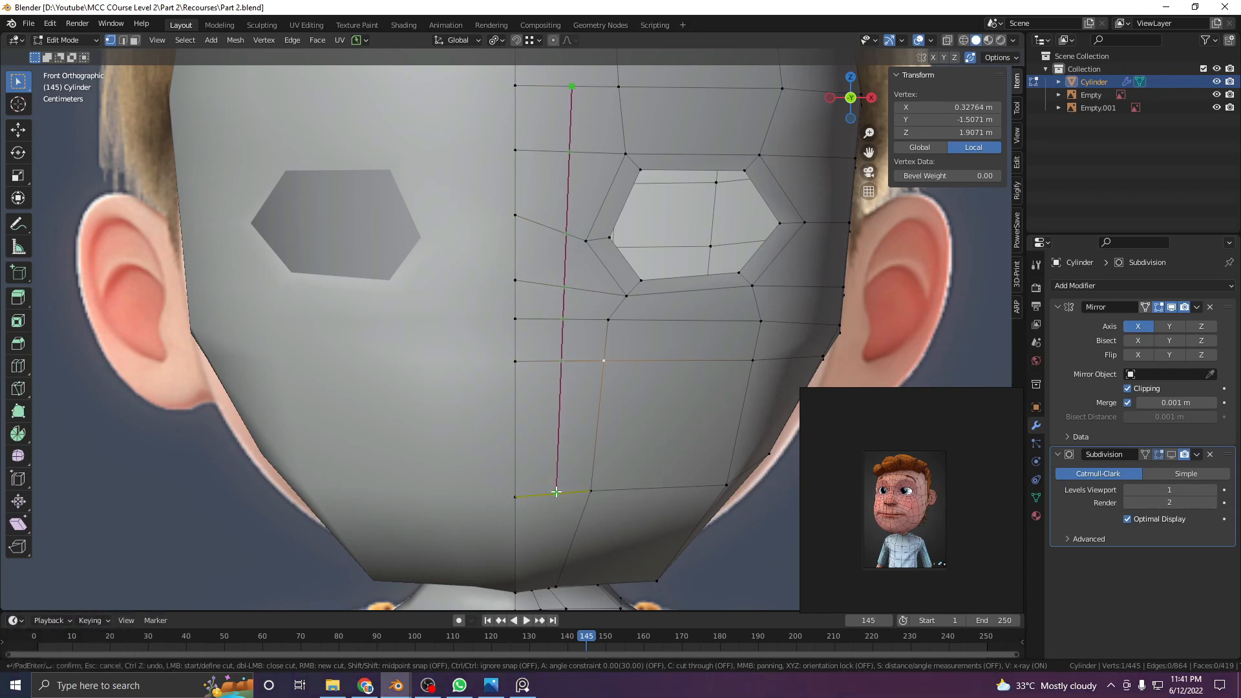
left_click(556, 492)
key("Return")
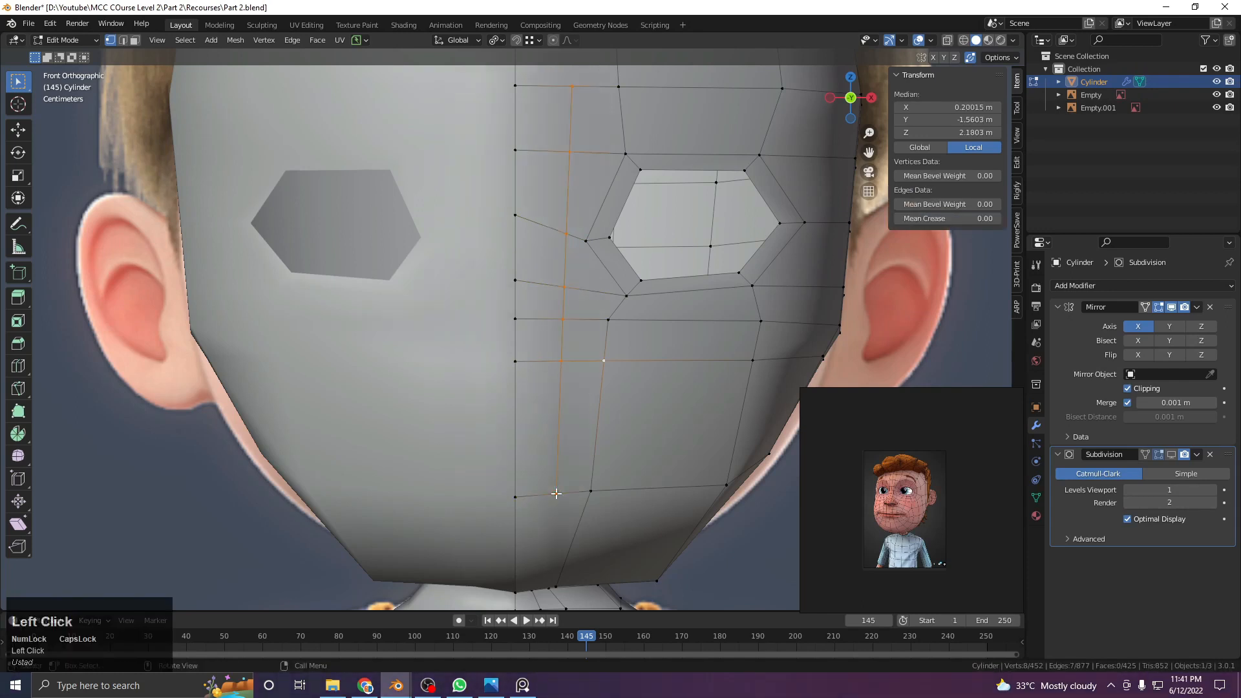
Move the knife cut's vertex at mid-nose outward and the vertex above it inward to follow the reference nose's outline
scroll(673, 335, "up", 7)
key("alt+a")
key("shift+z")
scroll(569, 346, "down", 6)
scroll(621, 337, "up", 2)
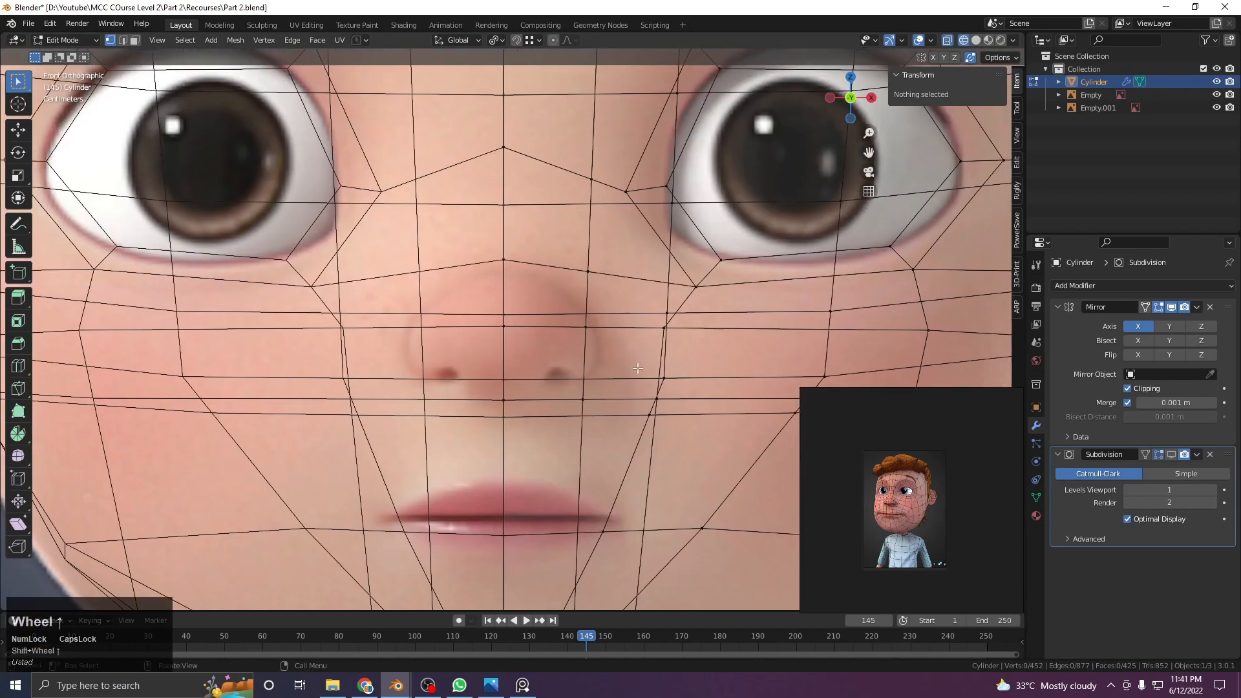
key("z")
left_click(597, 335)
key("g")
left_click(628, 347)
left_click(587, 269)
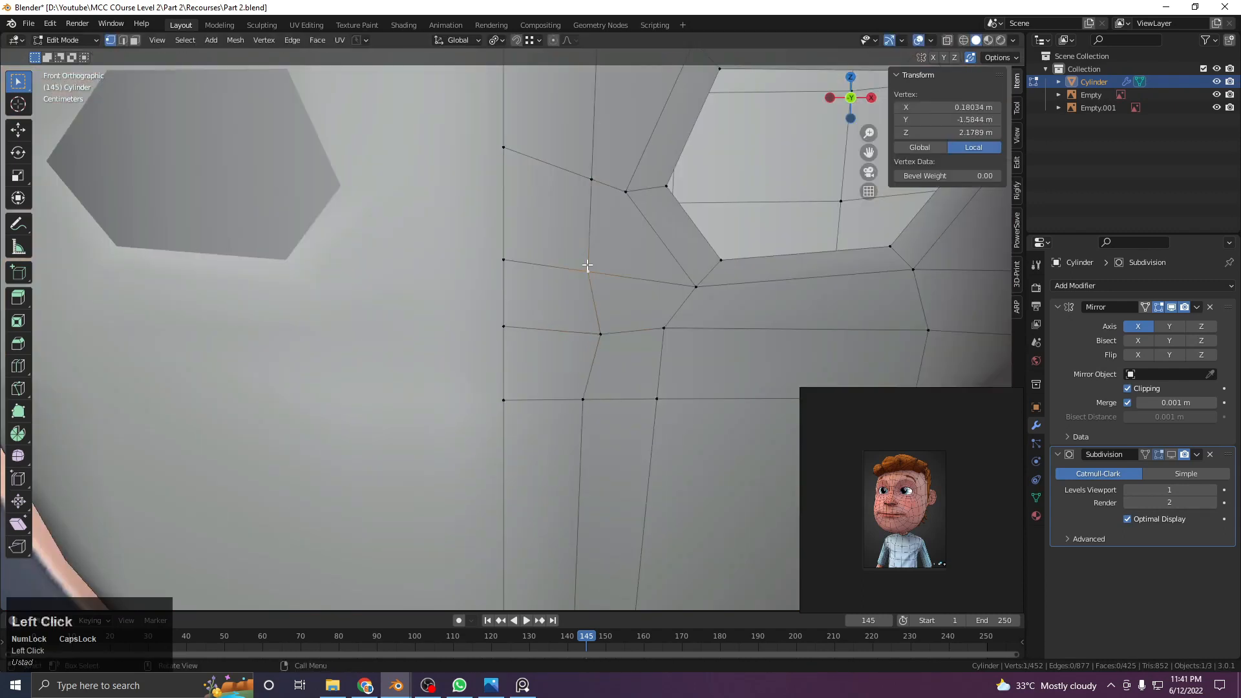
key("g")
left_click(577, 267)
Adjust the knife cut's vertex on the new lower loop toward the base of the reference nose
key("shift+z")
middle_click_drag(503, 256, 492, 316, "shift")
left_click(492, 318)
key("z")
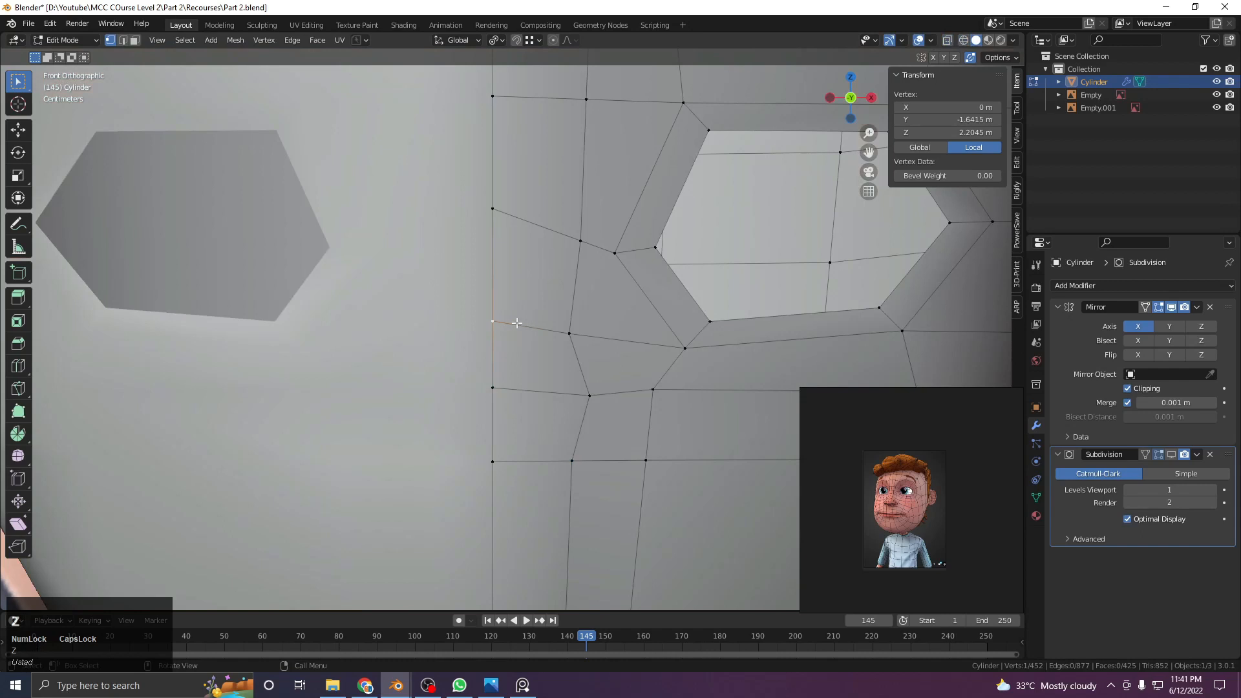
mouse_move(578, 480)
middle_mouse_down("shift")
mouse_move(601, 401)
mouse_move(539, 377)
mouse_move(541, 349)
middle_mouse_up("shift")
key("z")
key("z")
left_click(607, 390)
key("z")
key("z")
key("g")
left_click(598, 351)
Raise the vertex at the nose's lower corner by 0.008952 m to match the reference nose in wireframe
mouse_move(619, 356)
middle_mouse_down("shift")
mouse_move(630, 398)
mouse_move(573, 378)
middle_mouse_up("shift")
key("shift+z")
key("z")
scroll(623, 380, "up", 1)
key("z")
key("g")
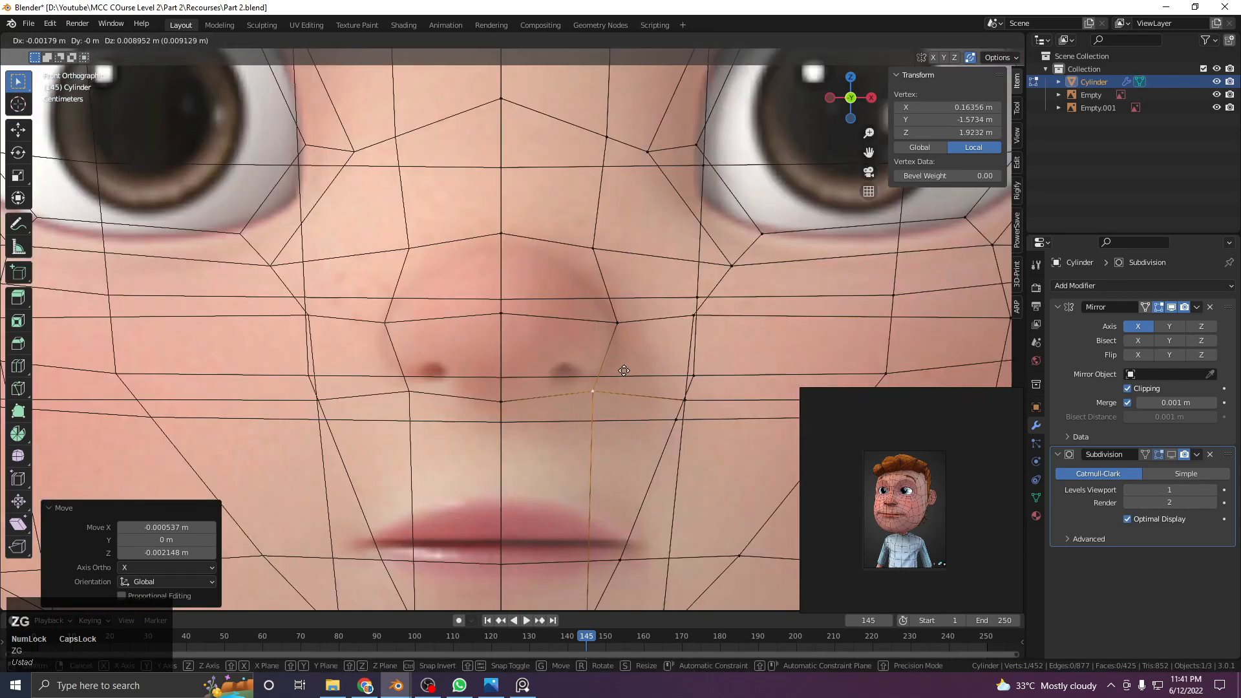
left_click(624, 371)
key("z")
key("z")
scroll(569, 367, "down", 3)
key("z")
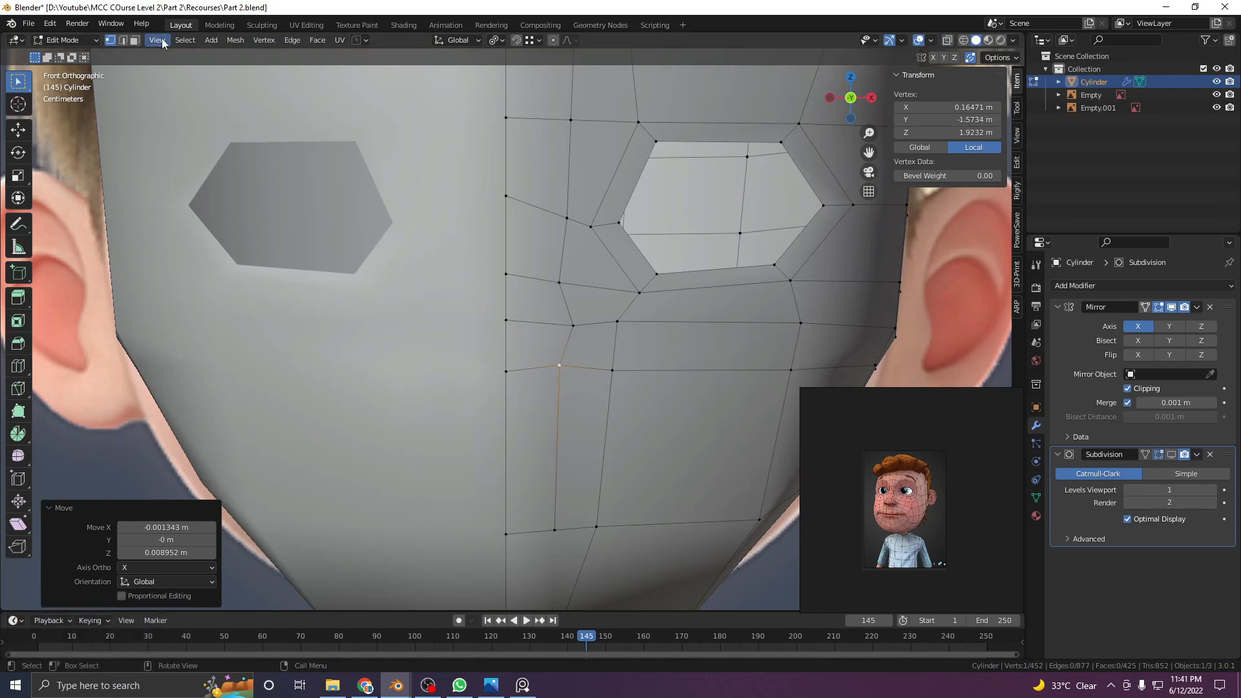
Select the two nose faces beside the centreline and move them -0.022827 m in Y and -0.006266 m in Z in right view
left_click(136, 40)
left_click(538, 302)
left_click(530, 347, "shift")
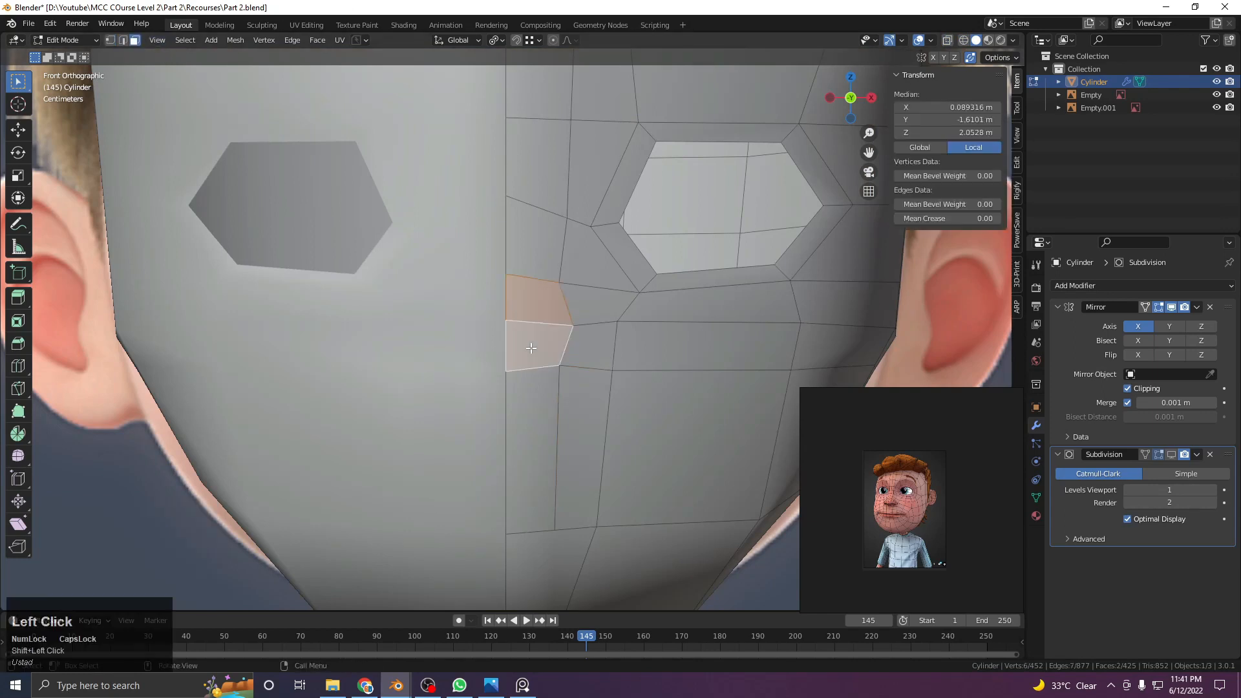
key("KP_3")
scroll(531, 349, "down", 2)
key("z")
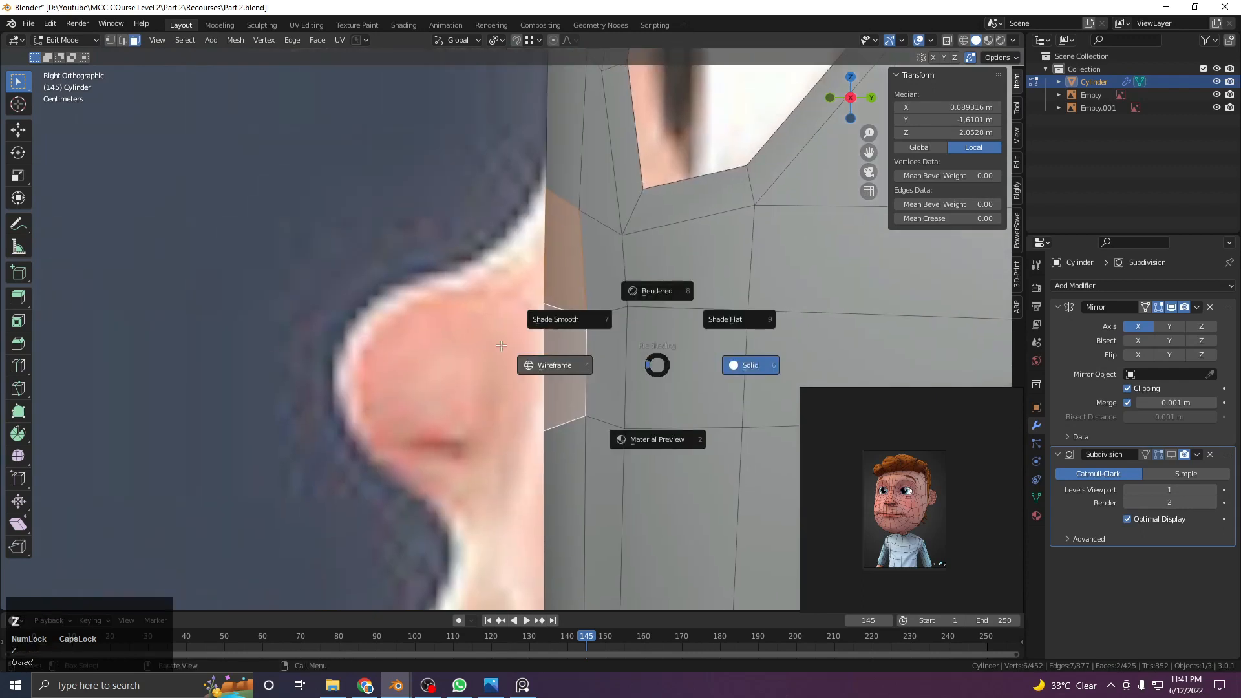
scroll(530, 355, "down", 2)
key("g")
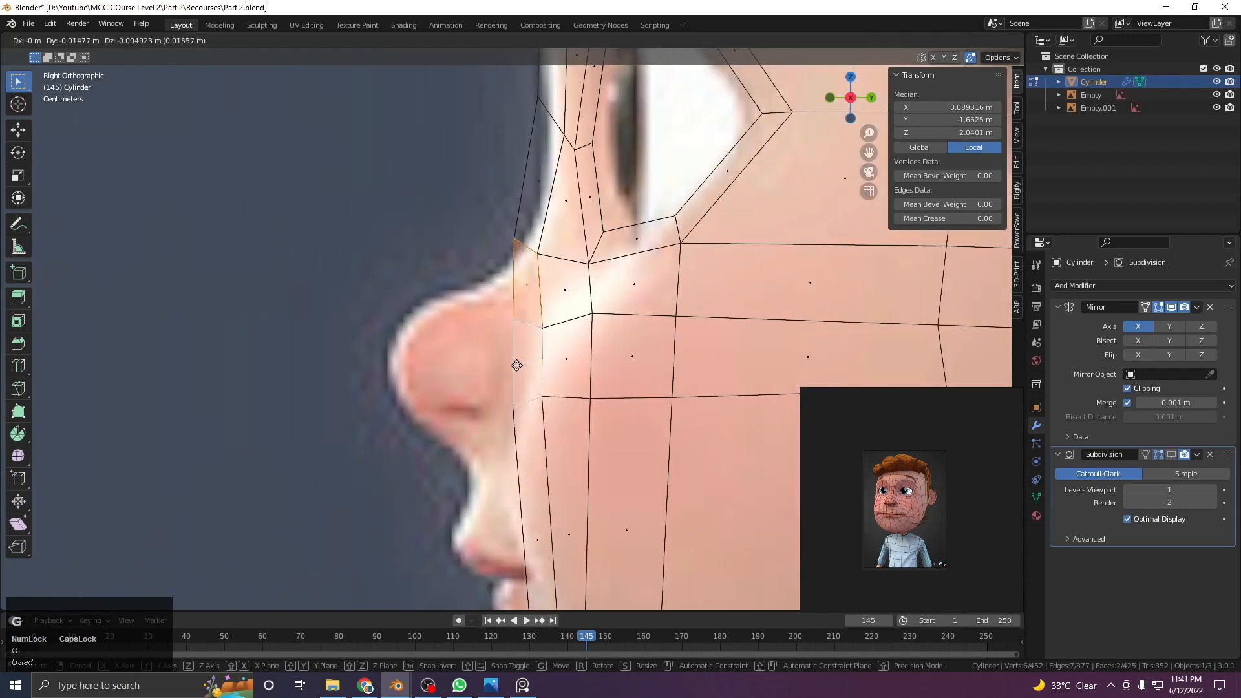
left_click(505, 366)
Extrude the two nose faces 0.047769 m outward toward the tip of the reference nose
middle_click_drag(436, 305, 439, 338, "shift")
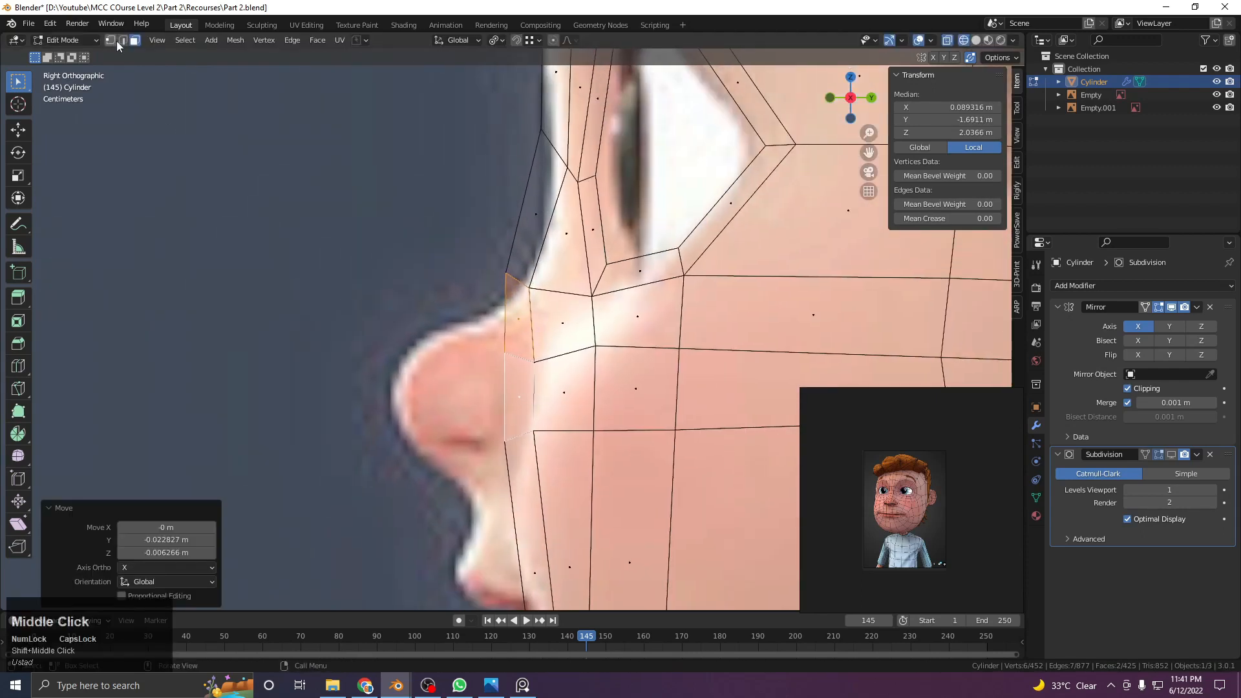
key("e")
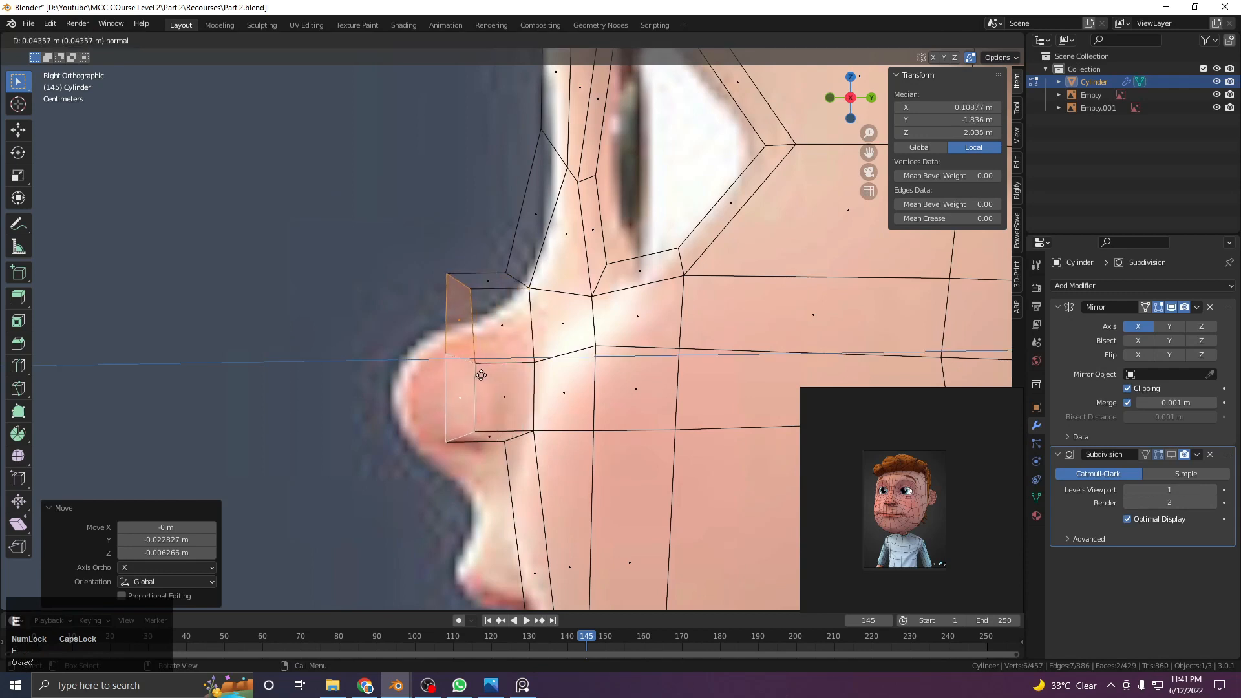
left_click(472, 374)
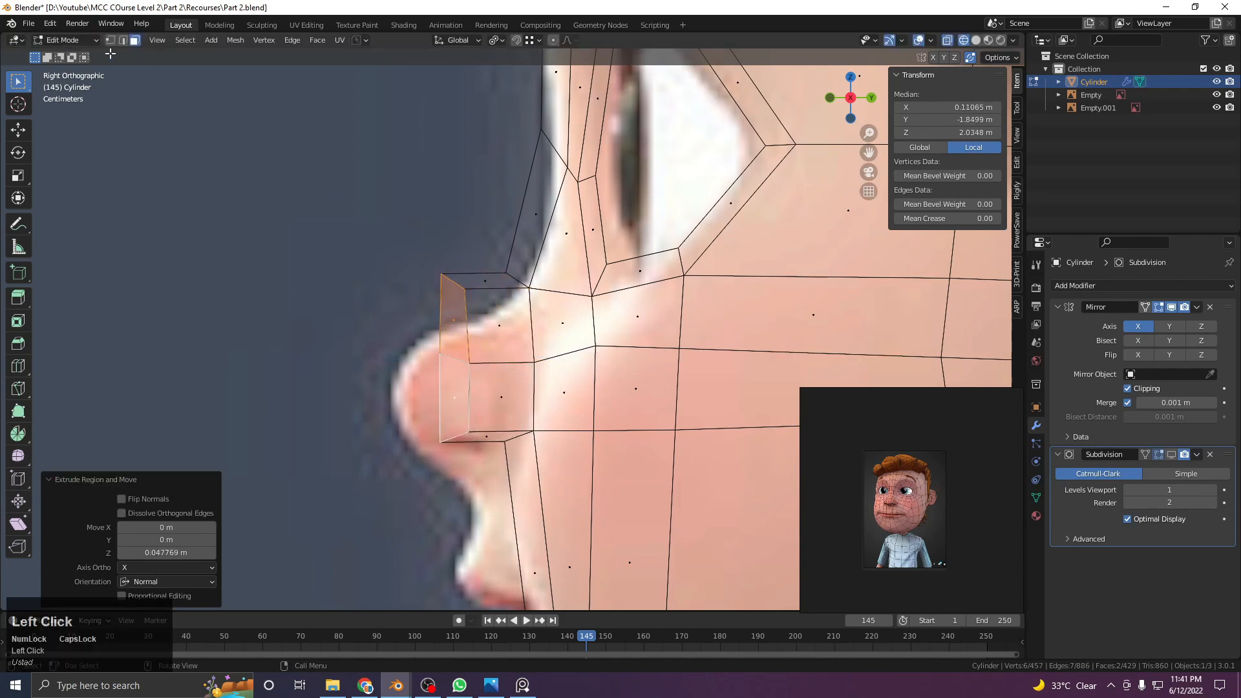
Move the extruded nose's upper and lower vertex pairs back and its middle pair forward to follow the reference profile in right view
scroll(435, 266, "up", 1)
left_click(441, 272)
key("g")
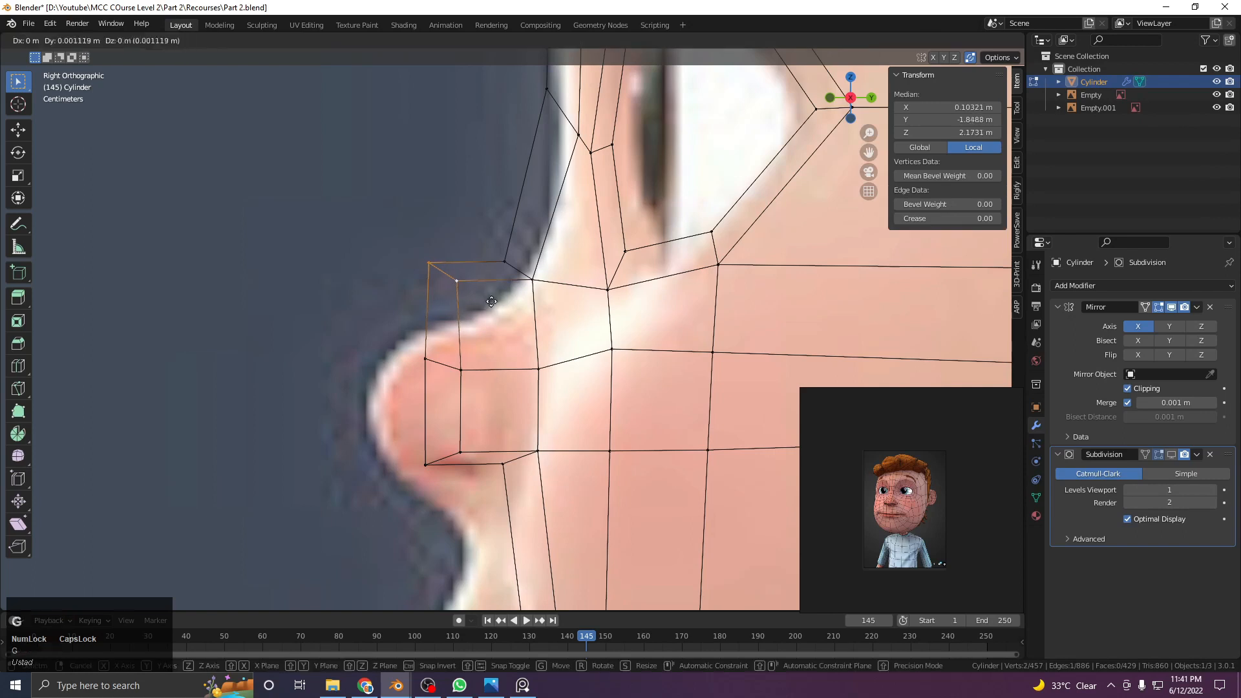
left_click(515, 312)
left_click(446, 460)
key("g")
left_click(496, 447)
left_click(445, 365)
key("g")
left_click(459, 376)
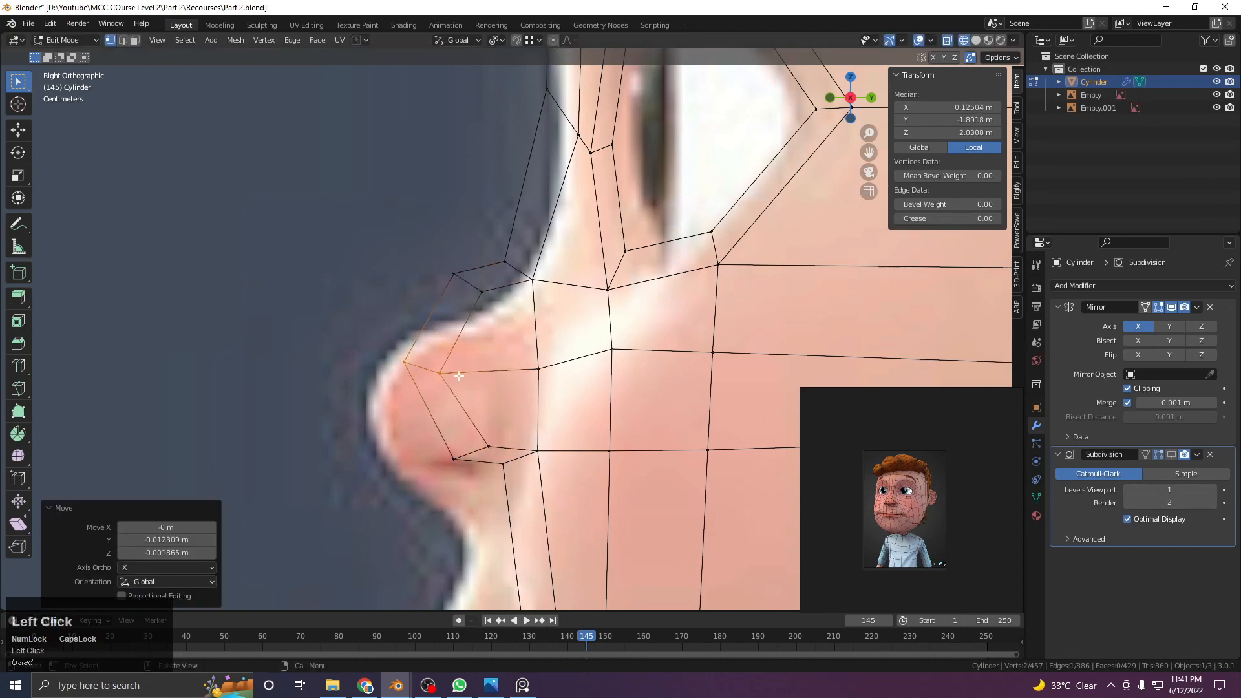
Adjust the nose's middle side vertex and its centreline tip vertex individually, and inspect the nose at an angle in solid shading
left_click(447, 375)
key("g")
left_click(455, 373)
left_click(408, 379)
key("g")
left_click(408, 388)
key("z")
left_click(585, 399)
mouse_move(586, 398)
middle_mouse_down()
mouse_move(541, 382)
mouse_move(522, 358)
middle_mouse_up()
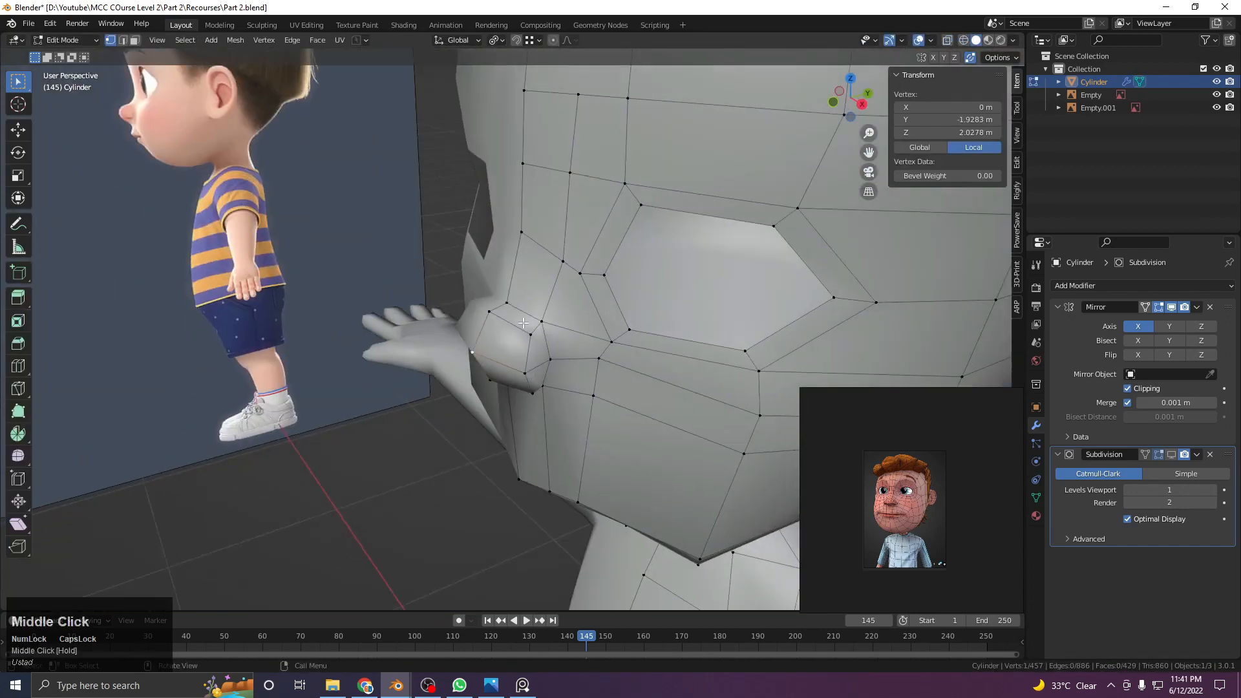
Select the nose's four upper vertices in front view and raise them by 0.016412 m
key("KP_1")
key("z")
left_click(585, 382)
scroll(592, 400, "up", 5)
middle_click_drag(596, 424, 540, 397, "shift")
key("z")
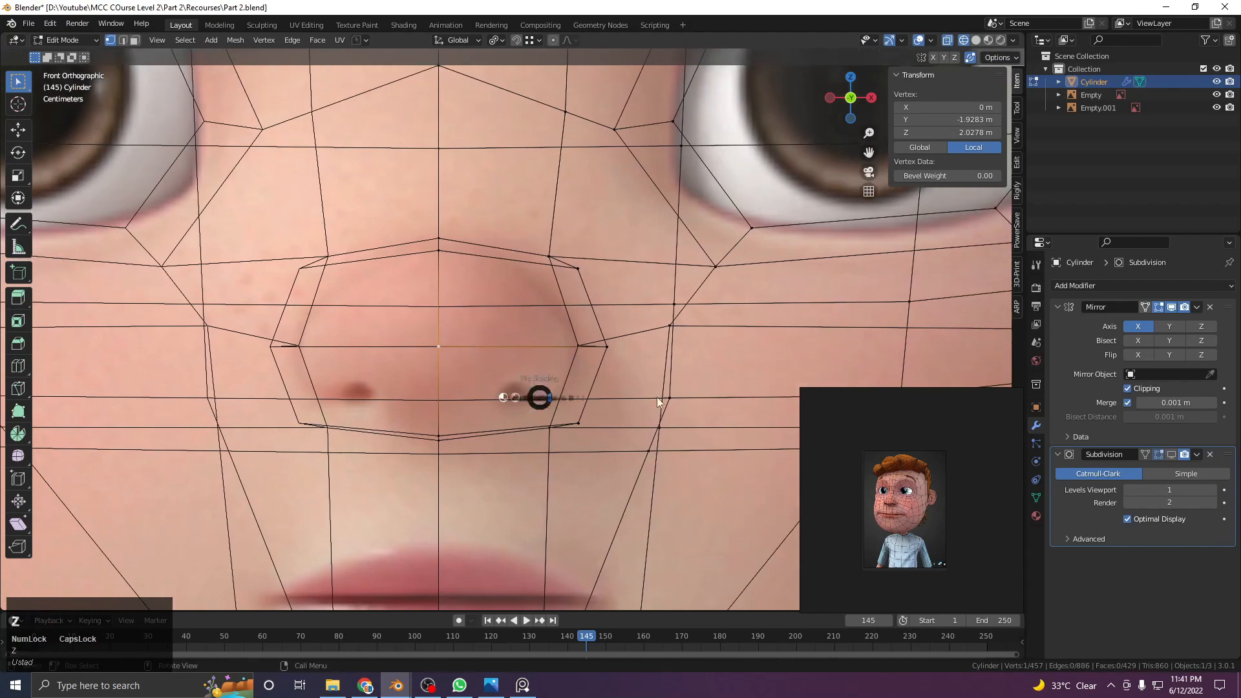
left_click(608, 396)
middle_click_drag(596, 303, 651, 425, "shift")
left_click_drag(424, 324, 648, 408)
key("g")
key("z")
left_click(642, 379)
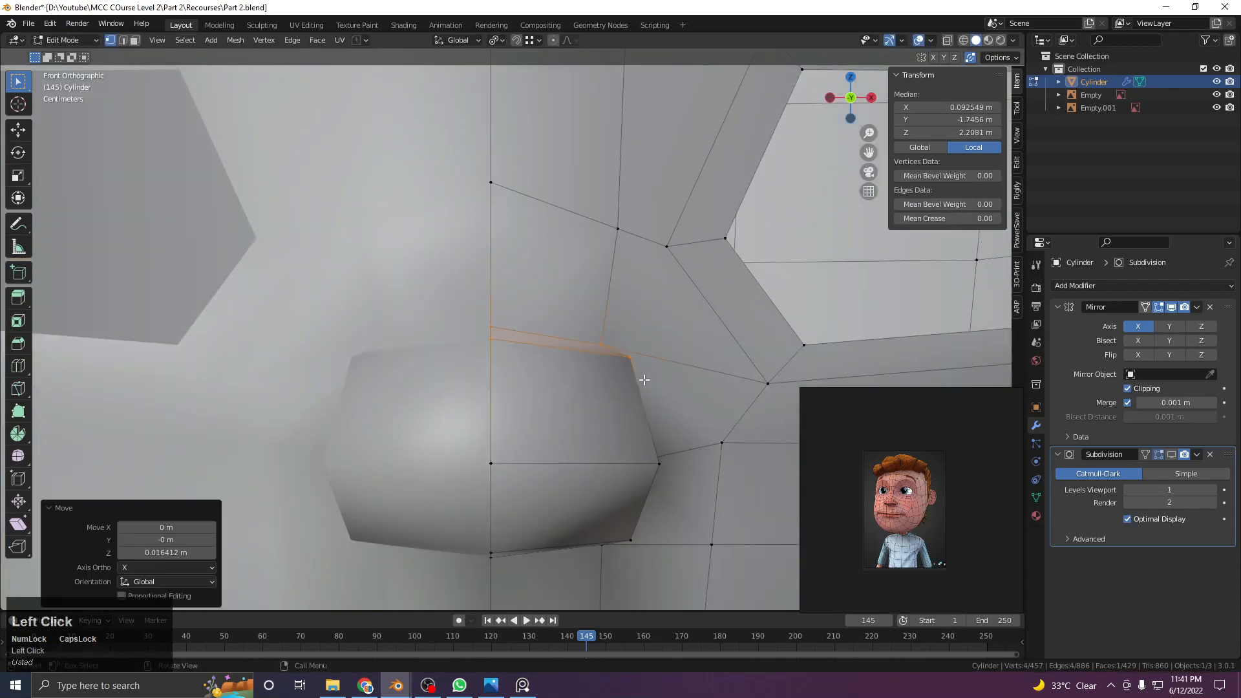
In front view, lower the nose's upper side and centreline vertices and move its middle side vertex inward toward the centreline
left_click(631, 369)
key("g")
left_click(604, 389)
left_click(507, 355)
key("g")
left_click(508, 385)
left_click(657, 458)
key("g")
Pull the nose's lower side vertex inward, then refine its middle and upper side vertices to narrow the nose
key("g")
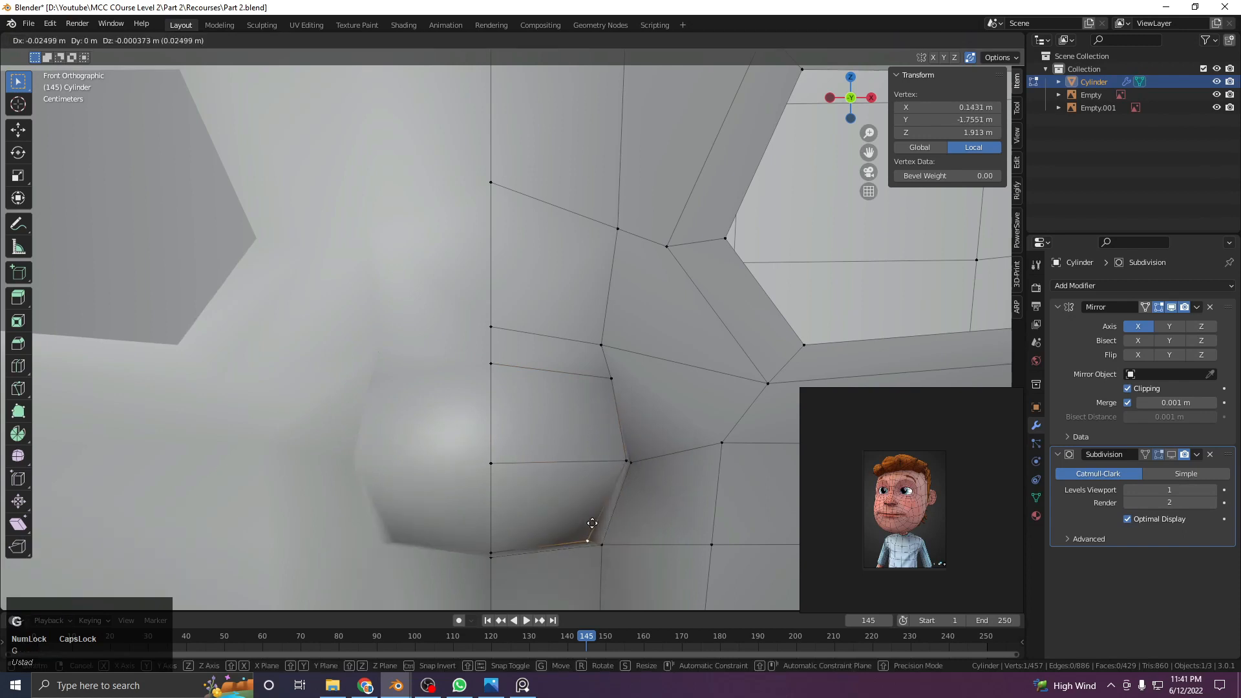
left_click(563, 522)
key("g")
left_click(532, 527)
left_click(620, 457)
key("g")
left_click(607, 457)
left_click(612, 376)
key("g")
left_click(586, 371)
Examine the reshaped nose in front and angled views, checking it with different shading and outside edit mode
key("Tab")
scroll(584, 406, "down", 3)
mouse_move(583, 406)
middle_mouse_down()
mouse_move(507, 283)
mouse_move(670, 350)
mouse_move(572, 381)
mouse_move(468, 381)
mouse_move(541, 396)
middle_mouse_up()
key("Tab")
key("Tab")
key("z")
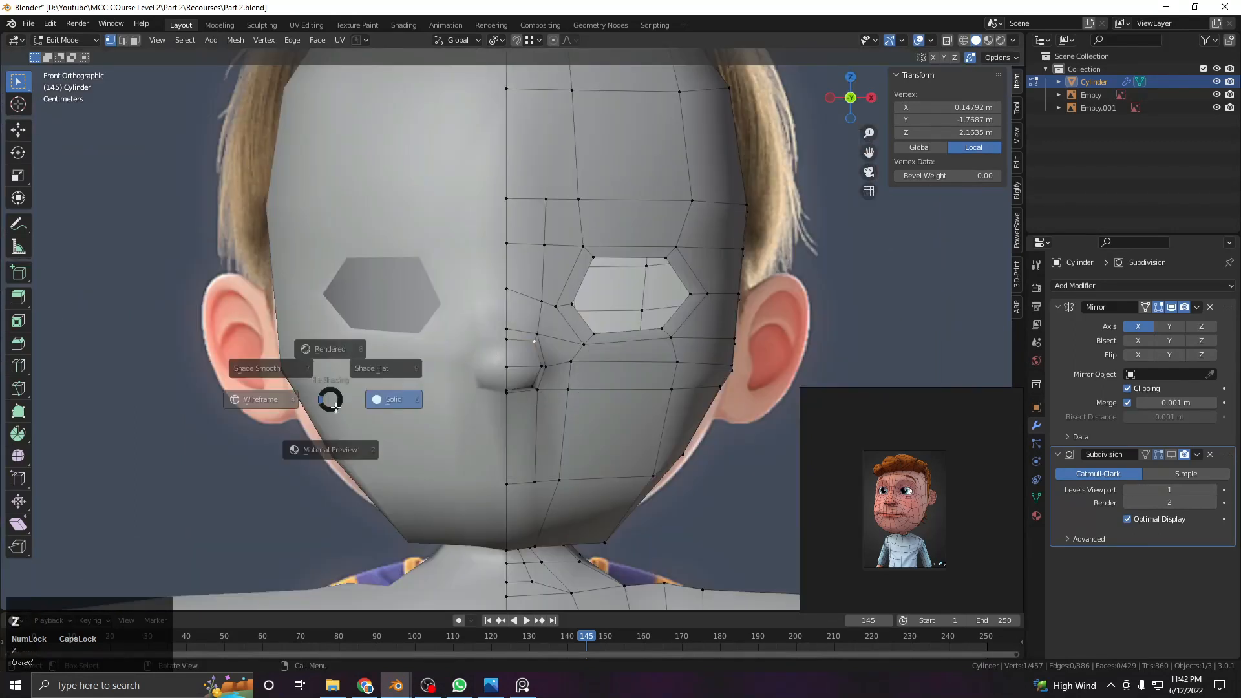
key("z")
middle_click_drag(658, 422, 629, 384, "shift")
scroll(569, 426, "up", 1)
middle_click_drag(567, 443, 616, 436, "shift")
key("z")
key("z")
key("Tab")
key("Tab")
middle_click_drag(593, 339, 524, 251, "shift")
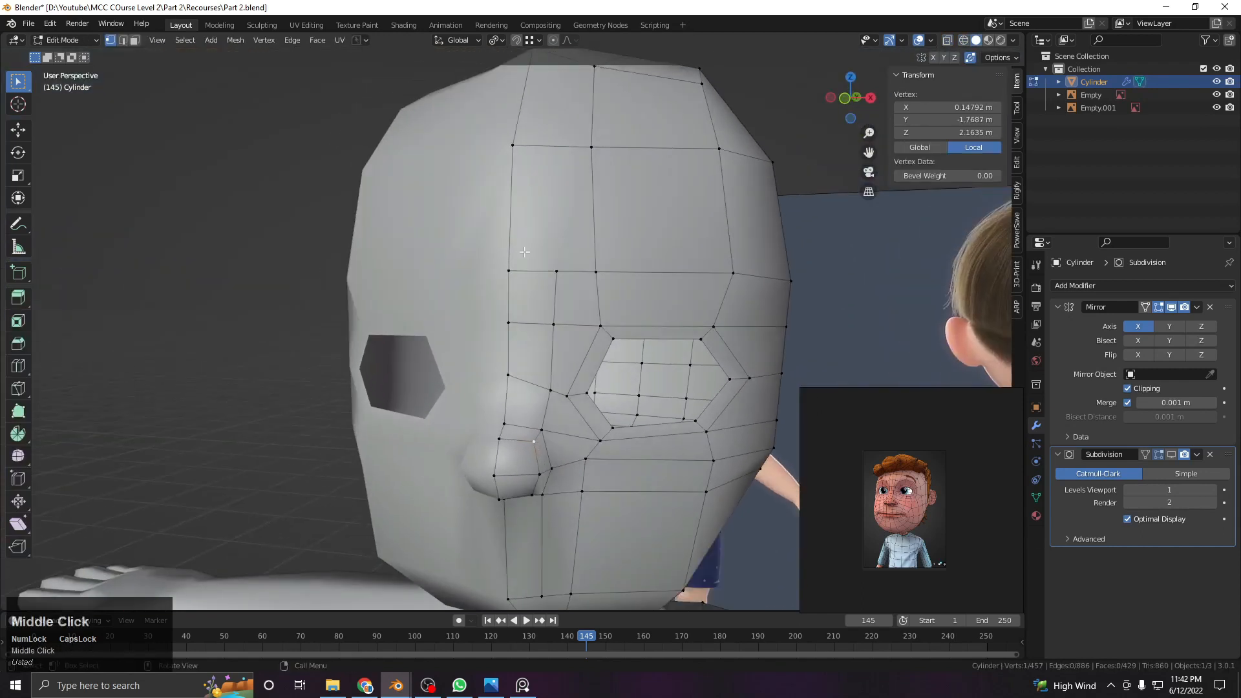
Knife-cut the forehead from the inner vertex row up and across to the centreline, and connect the new corner diagonally to the vertex above
scroll(583, 219, "up", 5)
middle_click_drag(583, 219, 564, 321)
scroll(575, 323, "down", 6)
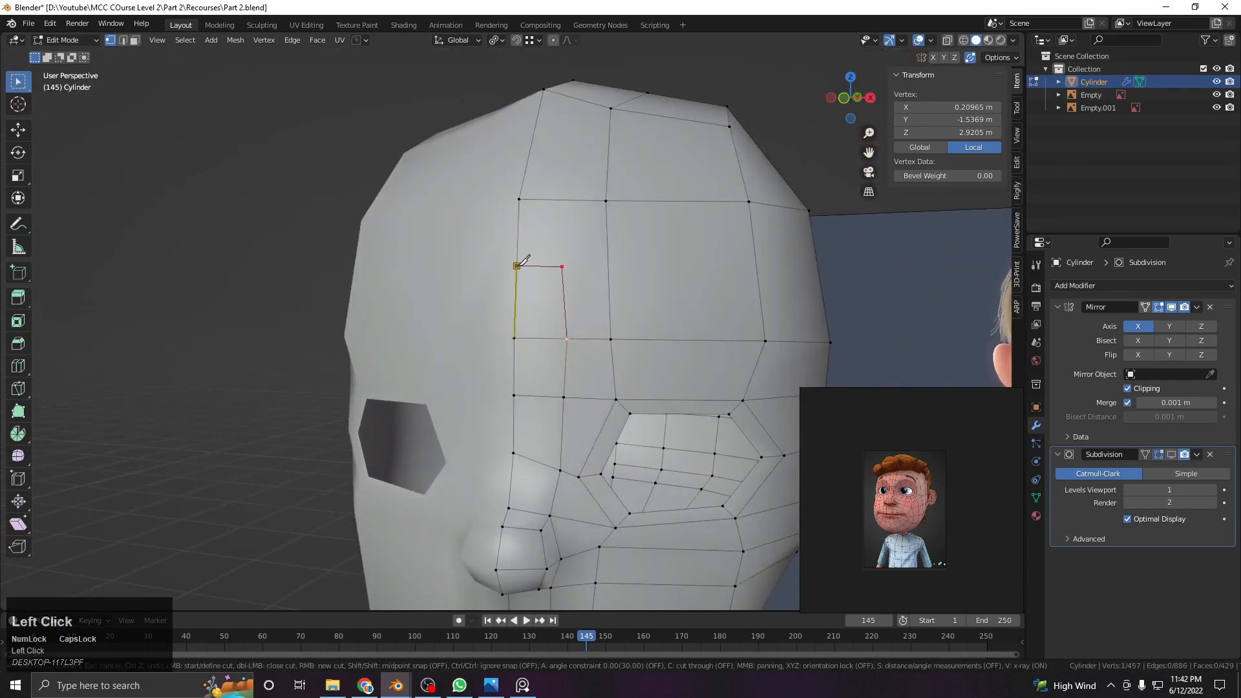
key("Return")
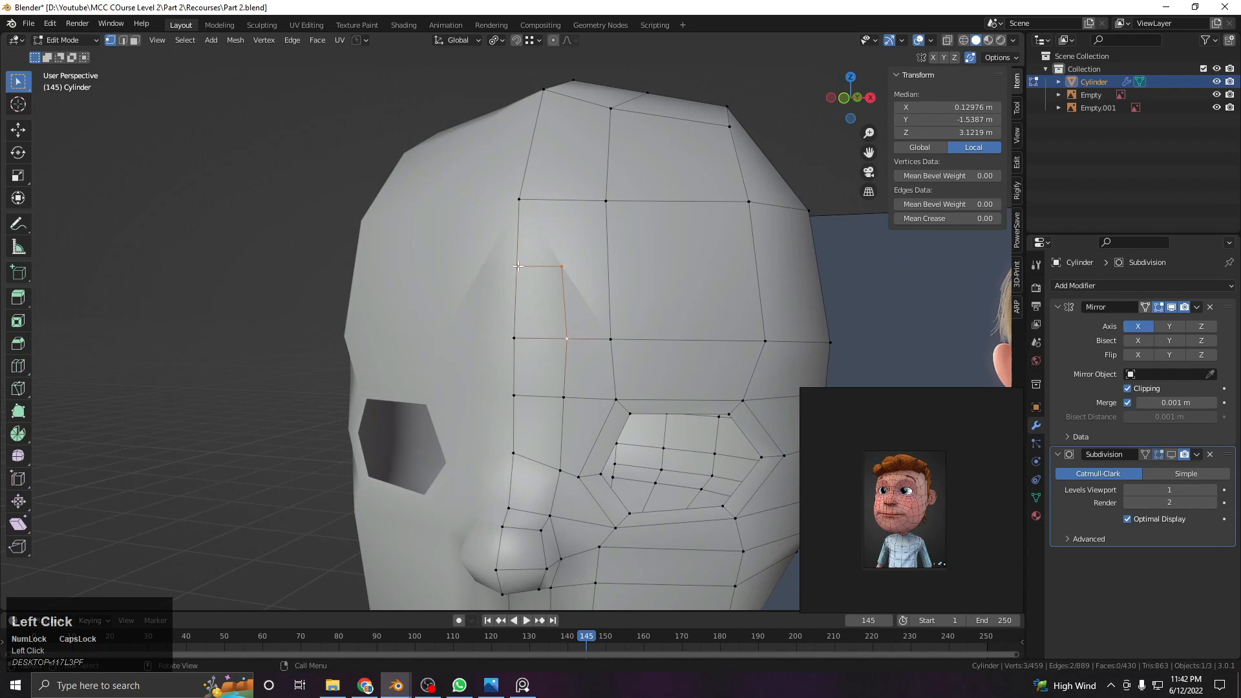
left_click(562, 257)
key("j")
Nudge two forehead vertices individually around the new cut to even out the edge spacing
middle_click_drag(609, 203, 463, 358)
scroll(582, 323, "up", 2)
scroll(564, 474, "up", 2, "shift")
scroll(565, 474, "up", 2)
left_click(463, 358)
key("g")
left_click(477, 337)
left_click(470, 266)
key("g")
left_click(477, 267)
Inspect the head and full body in object mode from several angles beside the reference images
middle_click_drag(479, 269, 487, 405)
key("Tab")
scroll(323, 388, "down", 5)
middle_click_drag(388, 368, 460, 358)
scroll(459, 358, "down", 3)
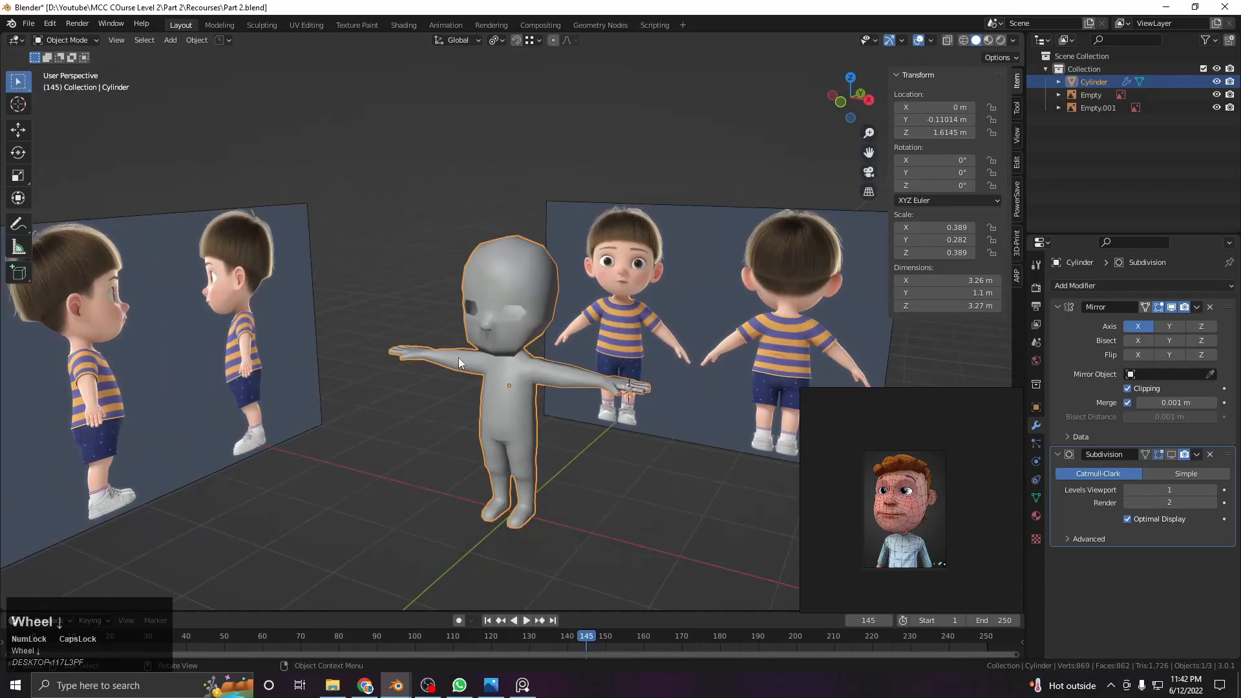
scroll(555, 284, "up", 4)
key("q")
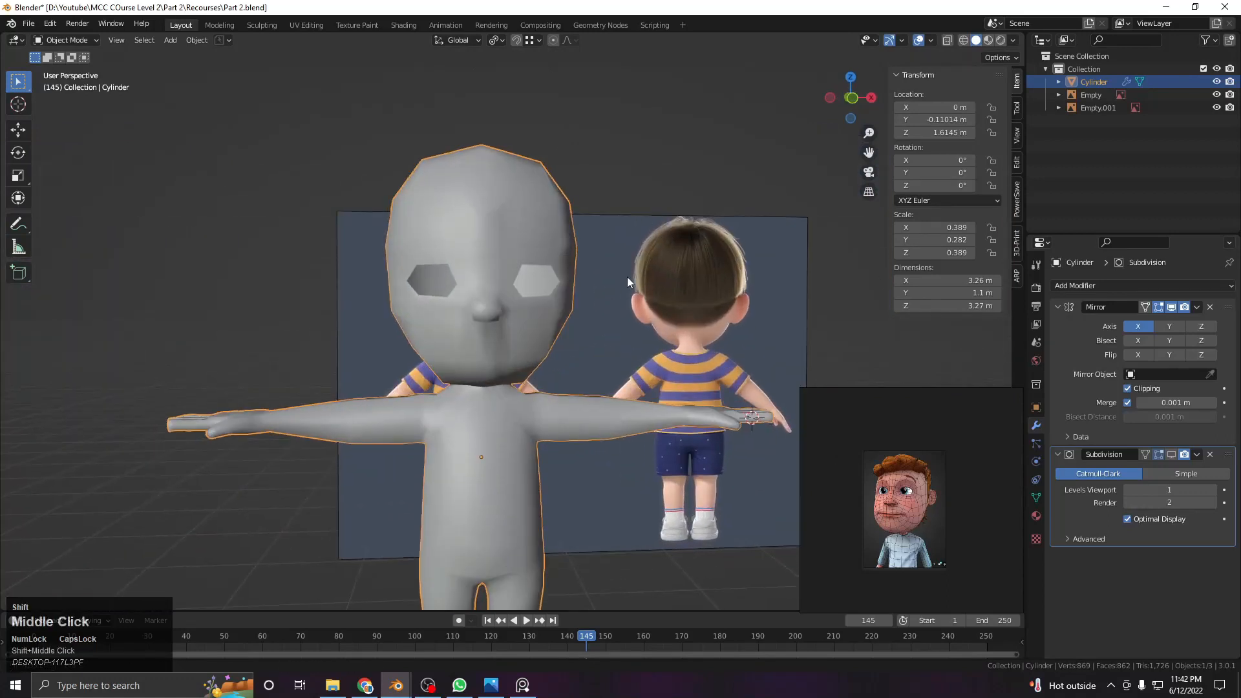
middle_click_drag(627, 277, 662, 232)
middle_click_drag(479, 324, 576, 259)
scroll(510, 282, "up", 2)
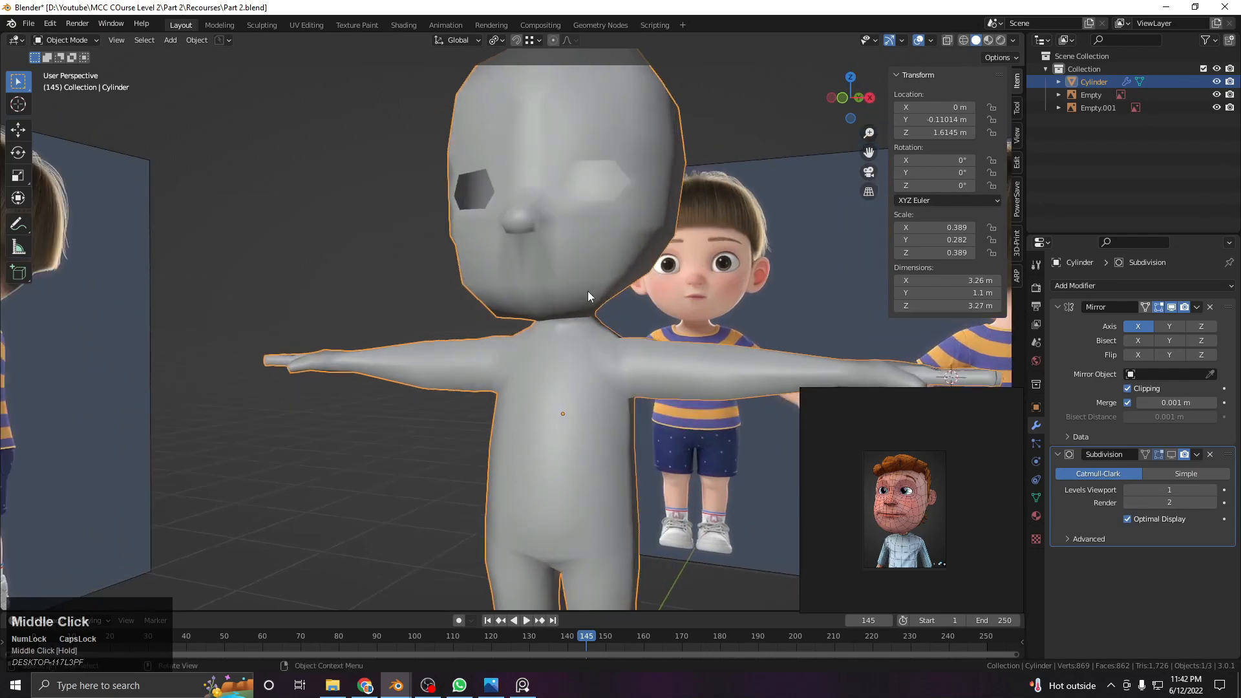
middle_click_drag(582, 314, 933, 79)
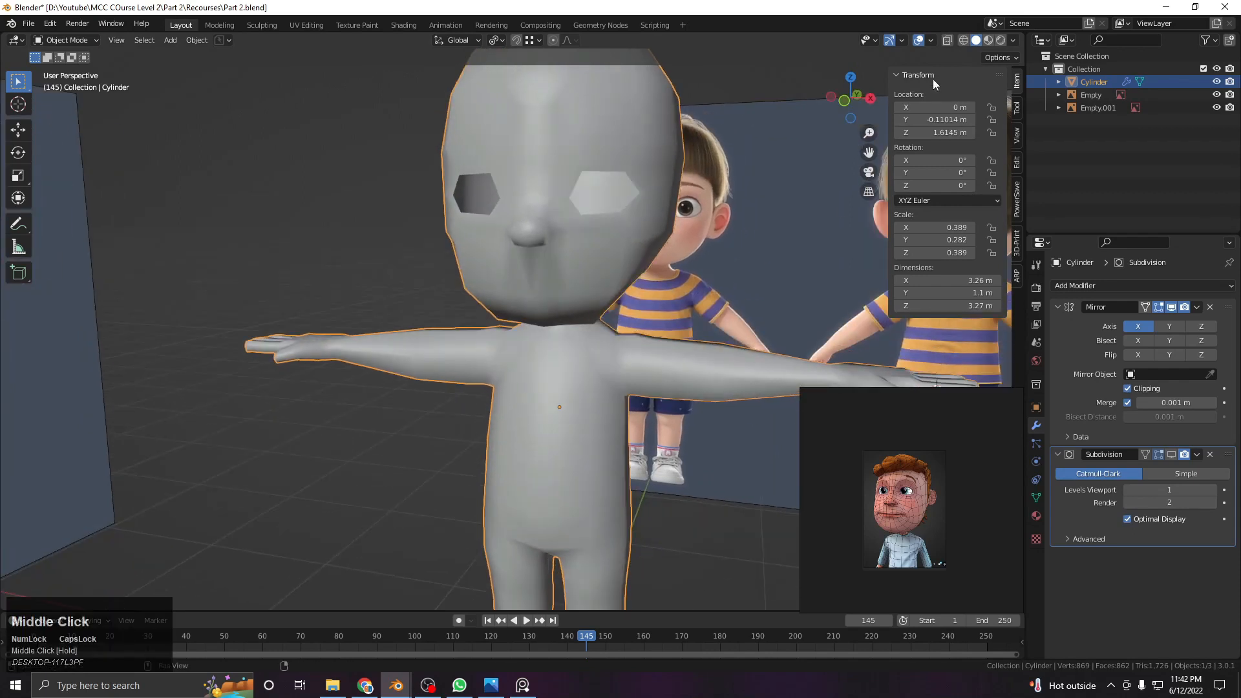
Turn on the wireframe overlay and examine the deselected character's head topology from the side
left_click(937, 39)
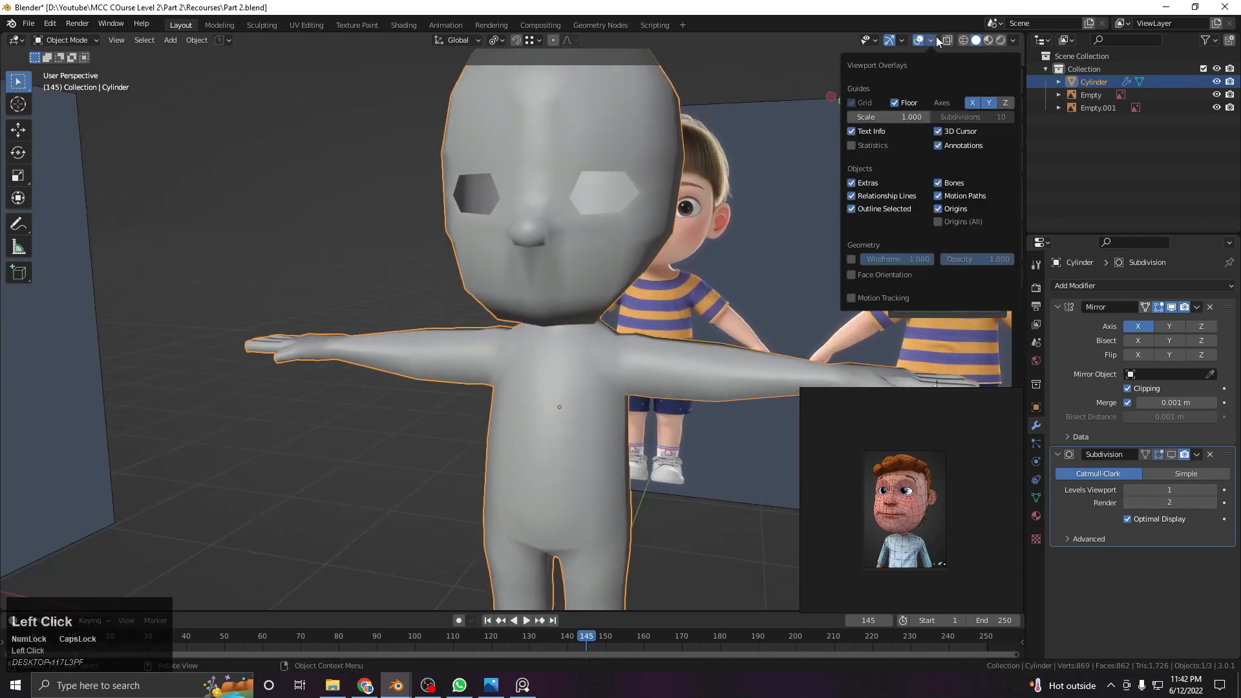
left_click(852, 258)
middle_click_drag(549, 292, 617, 443)
left_click(617, 444)
middle_click_drag(615, 375, 739, 124)
scroll(660, 359, "up", 2, "shift")
scroll(661, 359, "up", 3)
left_click(654, 335)
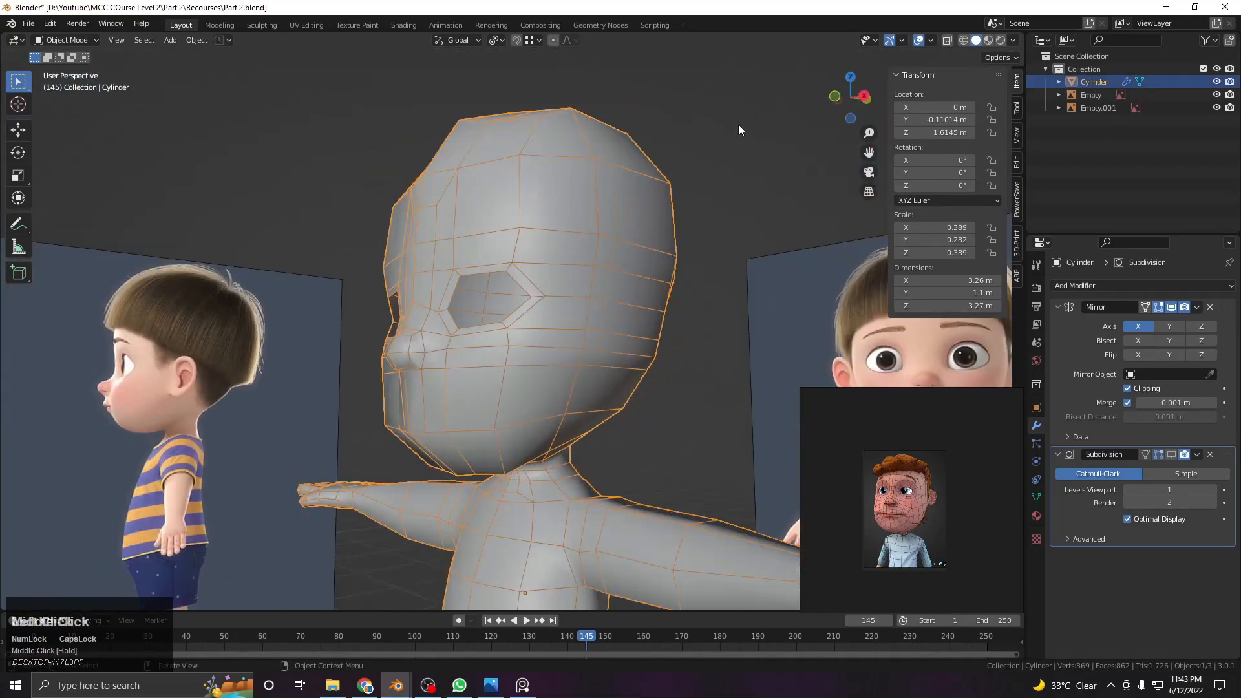
left_click(691, 296)
scroll(599, 330, "up", 2)
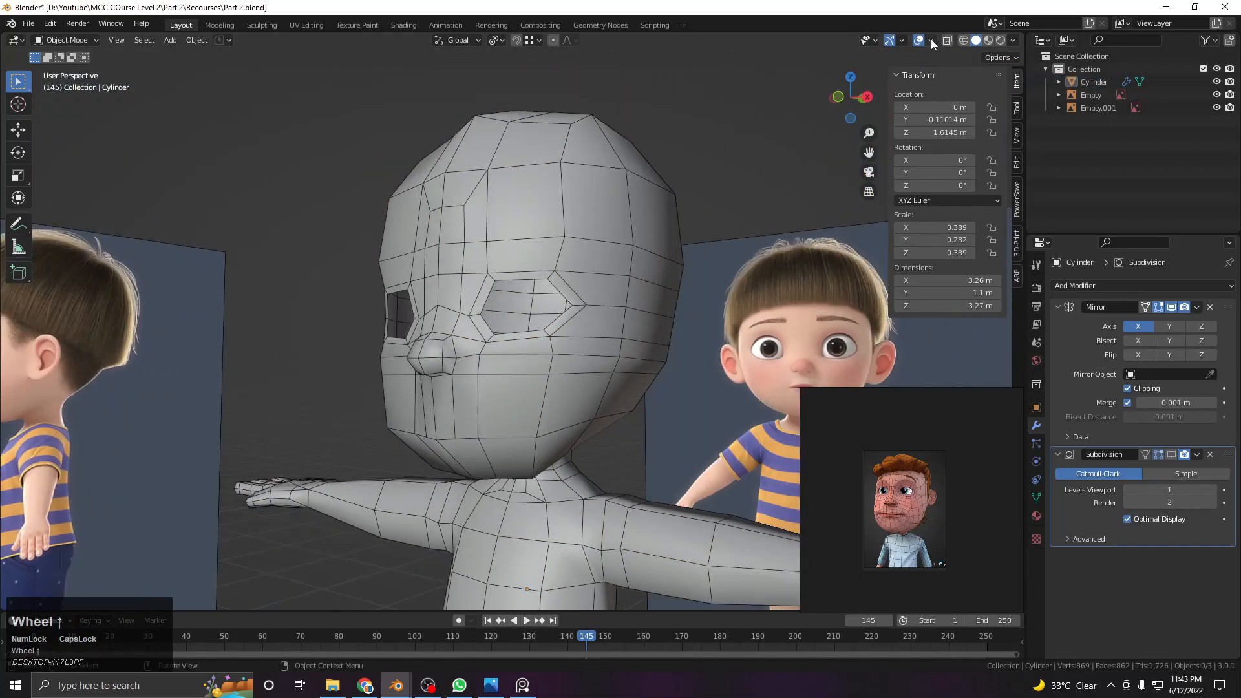
Toggle the wireframe overlay repeatedly through Quick Favorites, finishing with it turned off
left_click(931, 40)
right_click(851, 261)
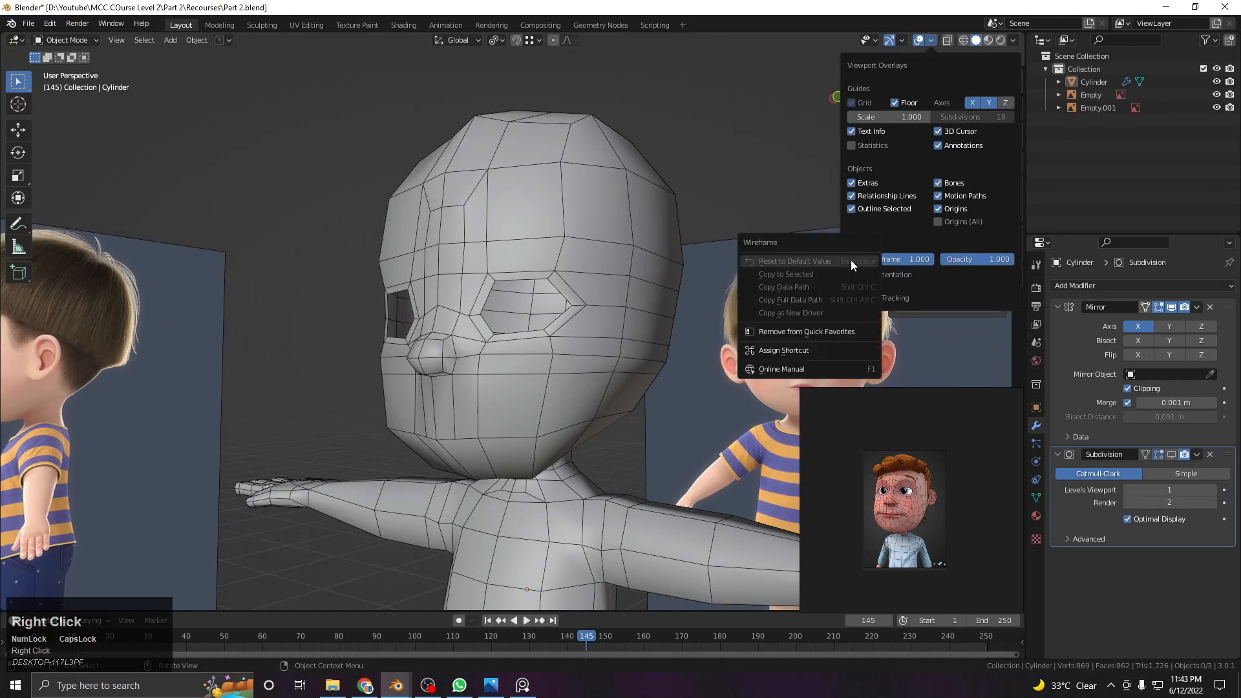
left_click(821, 331)
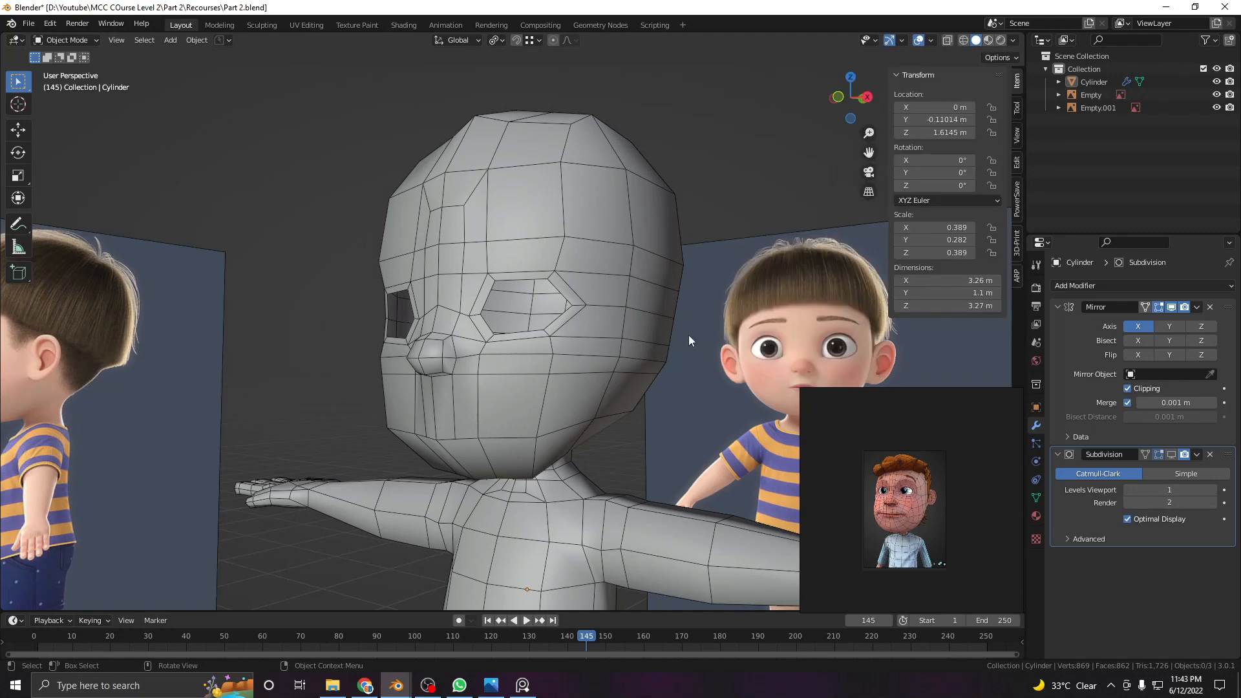
key("q")
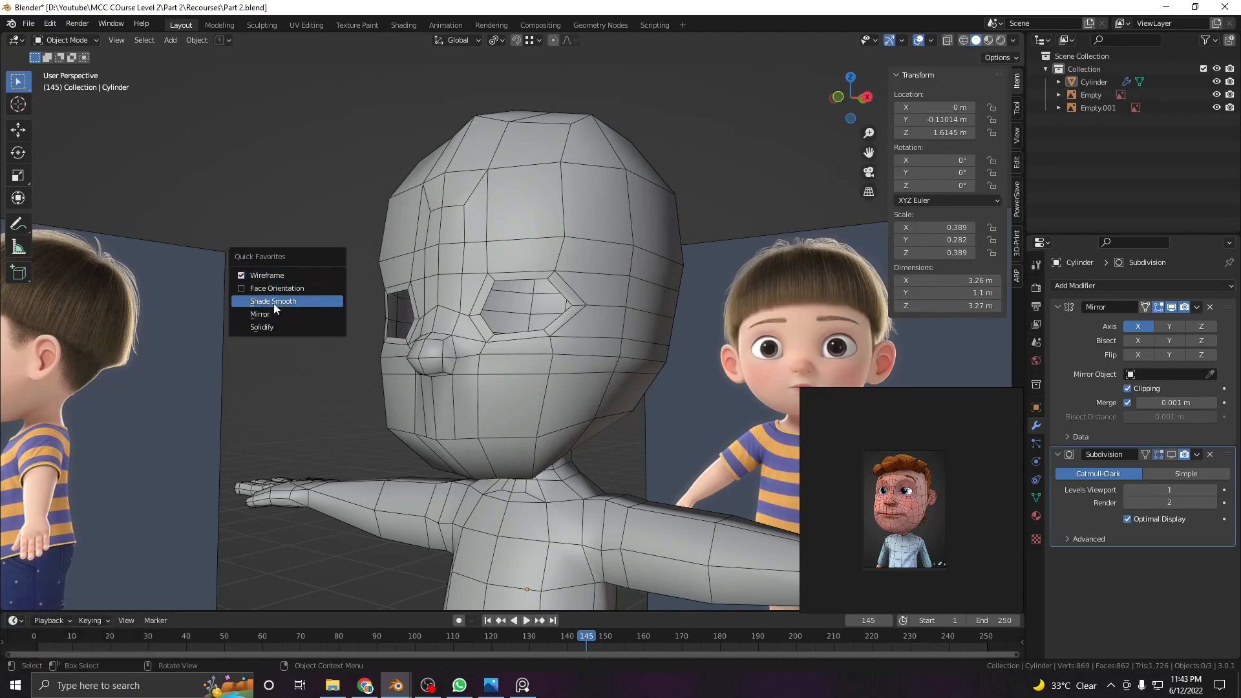
left_click(274, 279)
key("q")
left_click(275, 278)
key("q")
left_click(274, 274)
middle_click_drag(274, 274, 530, 269)
key("q")
left_click(530, 269)
Enter edit mode on the body mesh and select the inner edge loop around the eye opening
middle_click_drag(599, 247, 613, 274)
left_click(521, 344)
key("Tab")
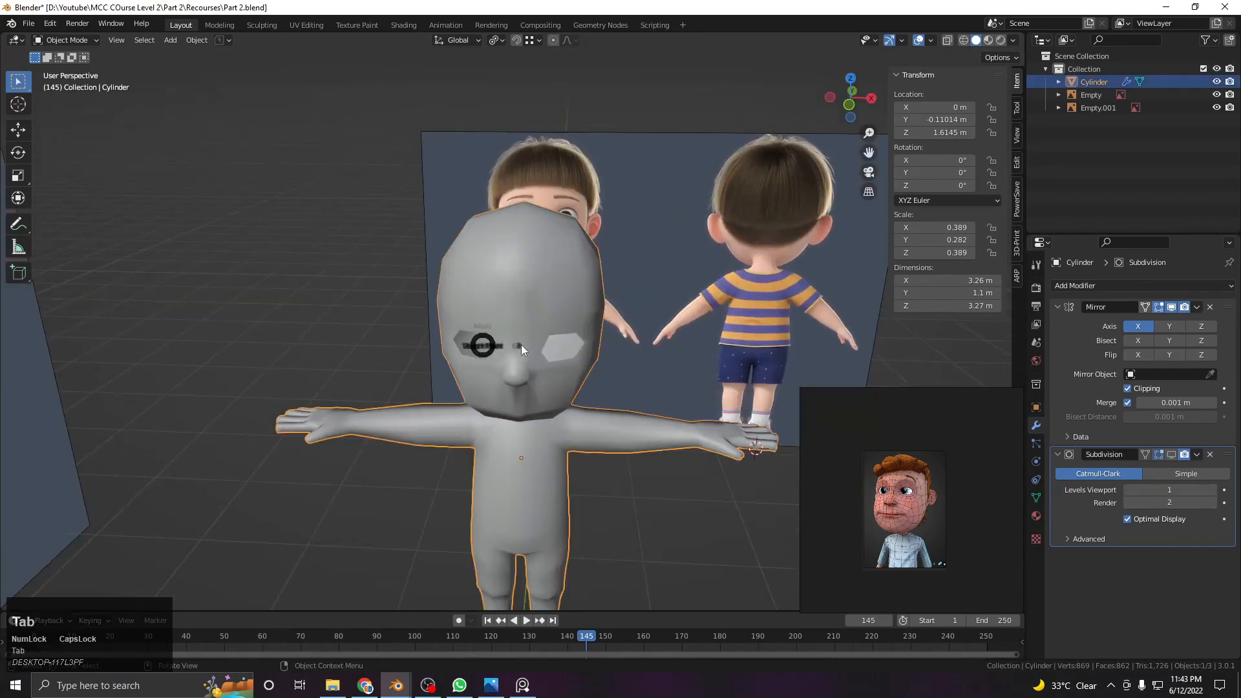
middle_click_drag(521, 344, 485, 328)
scroll(543, 323, "up", 4)
left_click(575, 326)
left_click(546, 294)
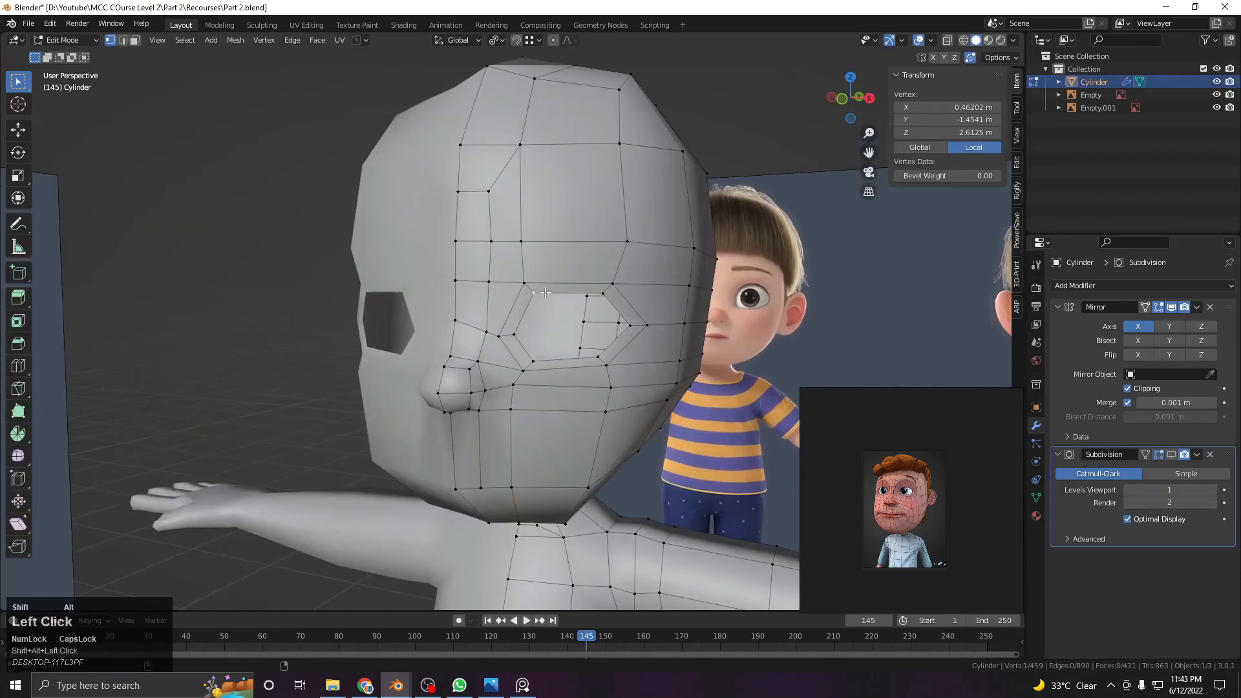
left_click(545, 293, "alt+shift")
Enable proportional editing and try moving the eye loop back along Y, reducing the influence size to 0.2394 m
middle_click_drag(545, 293, 466, 414)
scroll(466, 415, "up", 2)
left_click(550, 42)
left_click(497, 40)
left_click(516, 98)
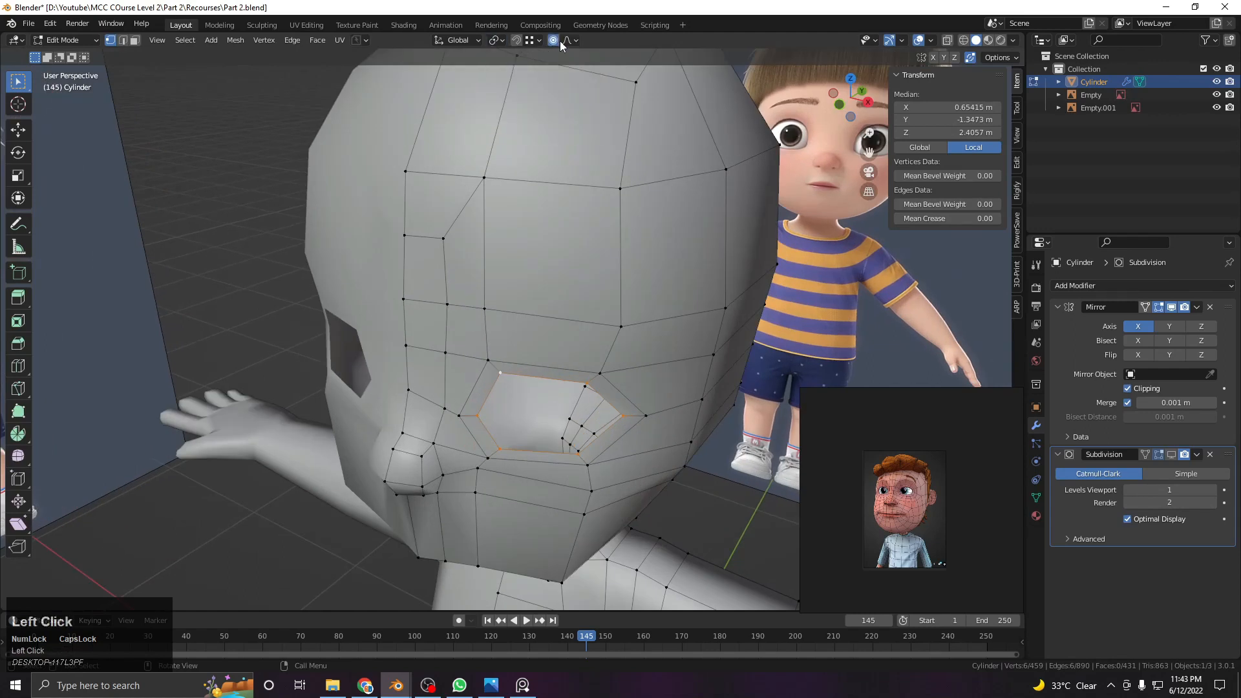
middle_click_drag(520, 443, 562, 438)
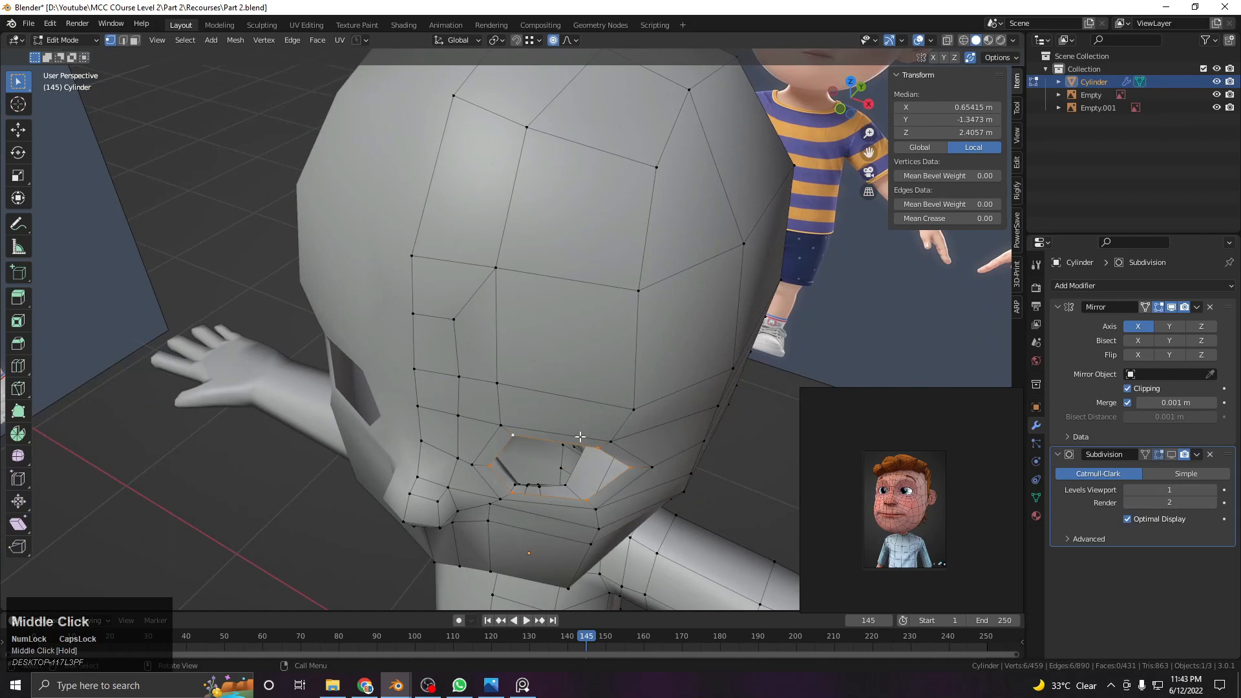
key("g")
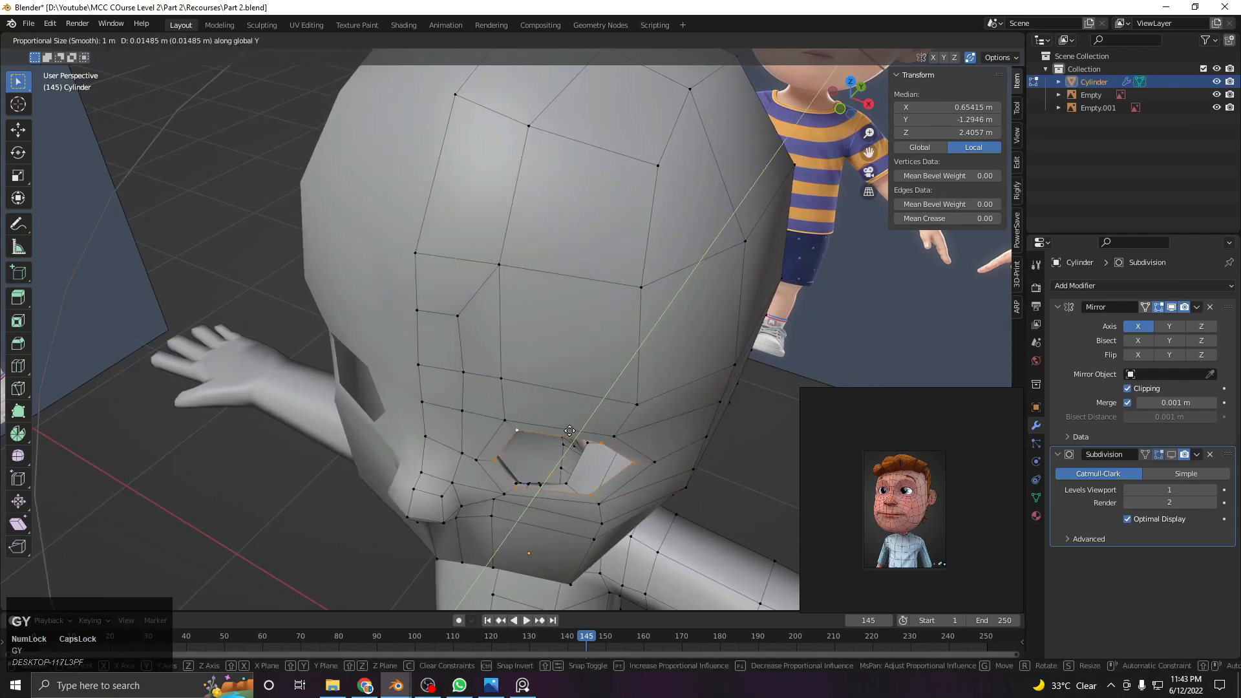
scroll(590, 415, "up", 11)
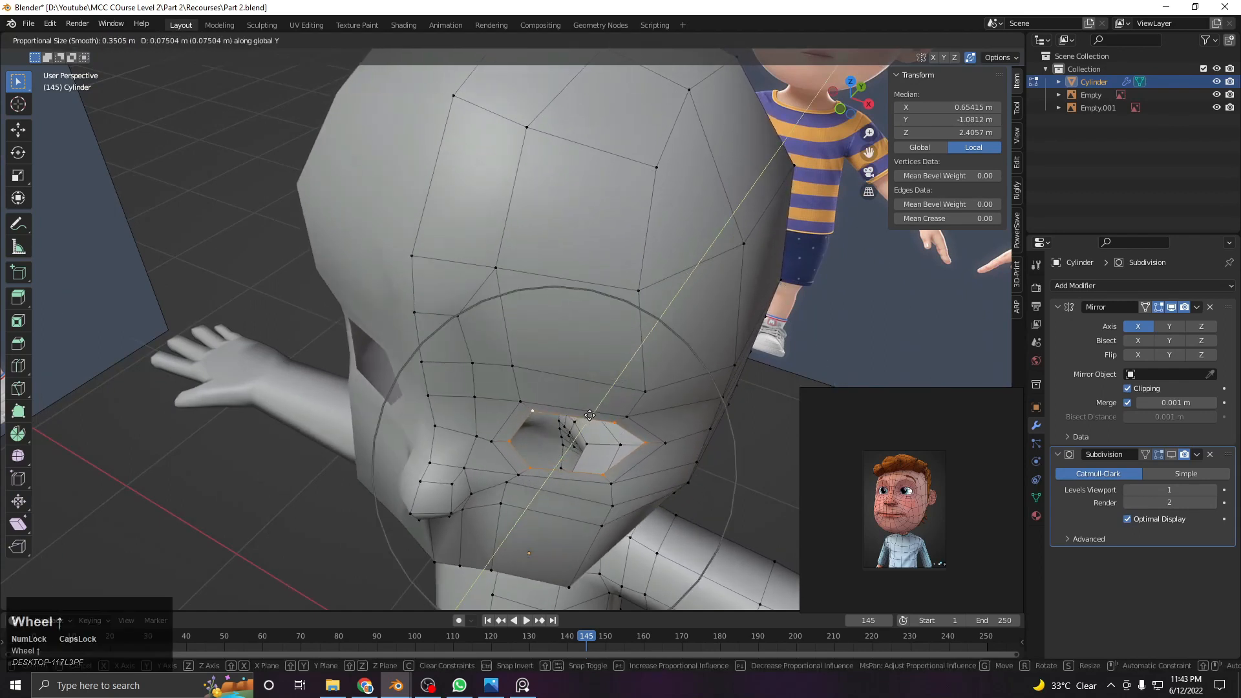
scroll(594, 413, "up", 4)
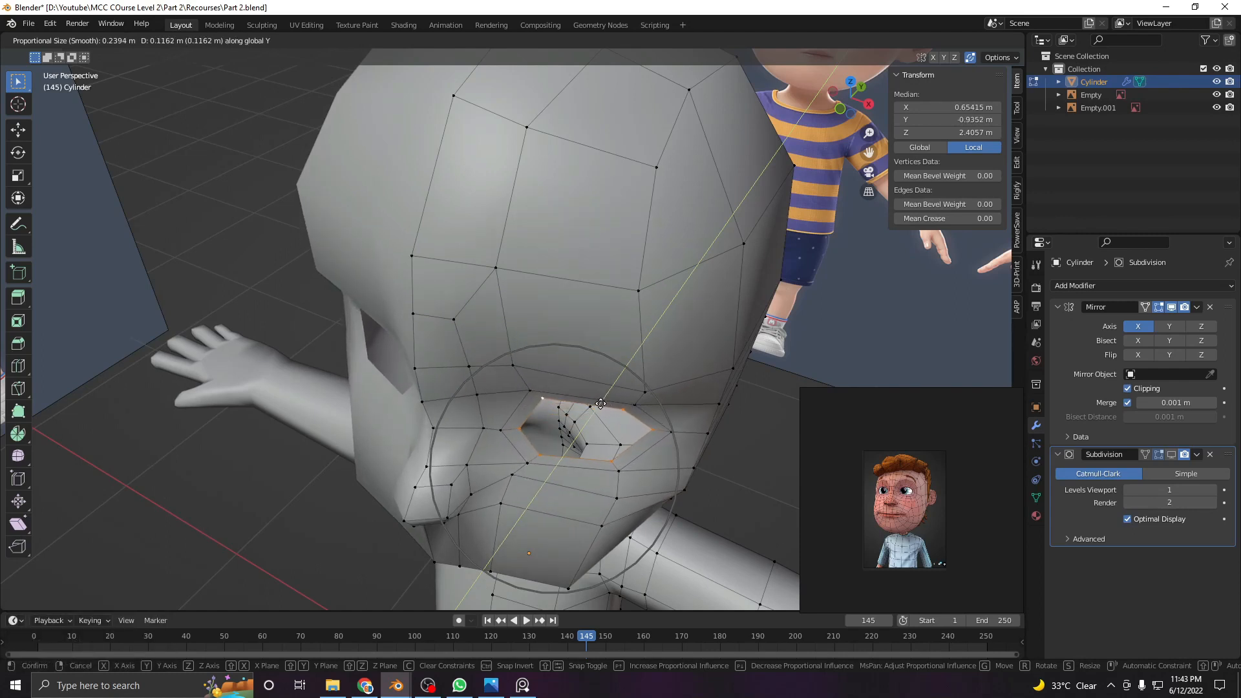
left_click(600, 409)
Move the eye opening's edge loop 0.036186 m back along Y with smooth proportional editing at size 0.239
scroll(601, 409, "down", 5)
middle_click_drag(602, 409, 528, 377)
scroll(710, 368, "up", 1)
scroll(582, 371, "up", 4)
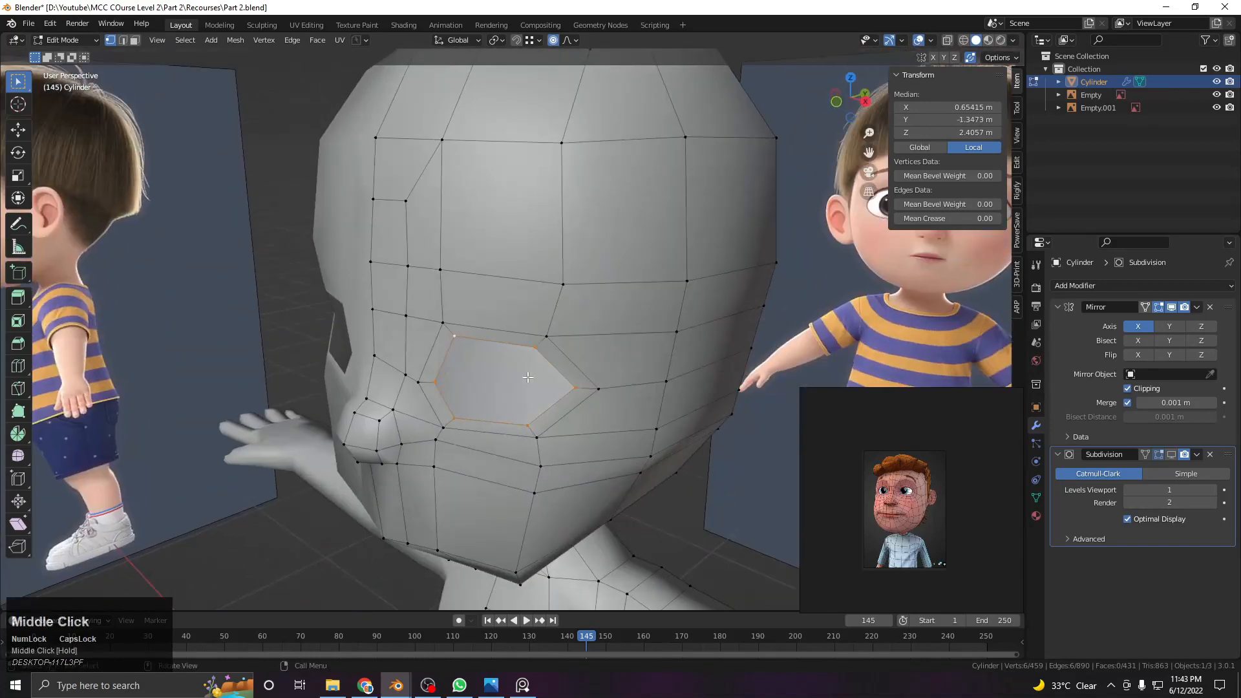
key("g")
key("y")
left_click(541, 380)
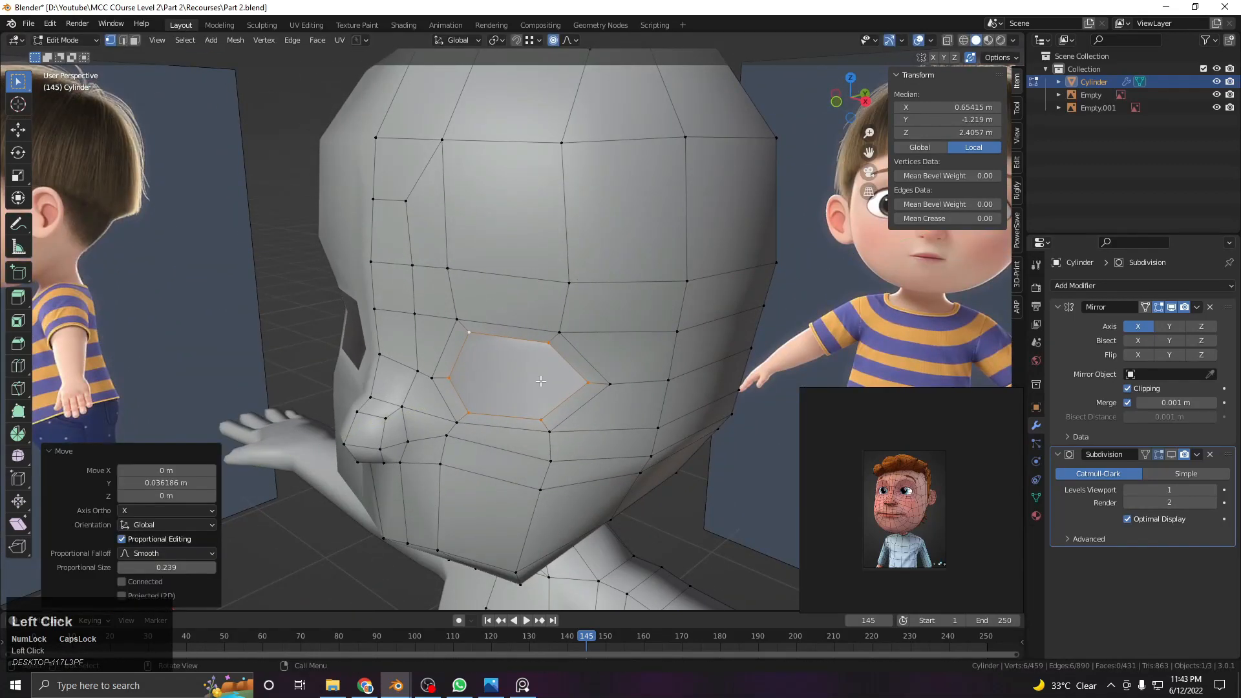
Compare the nose and eye profile with the side reference in right view using wireframe shading
key("KP_3")
scroll(535, 374, "up", 2)
key("z")
mouse_move(274, 306)
middle_mouse_down("shift")
mouse_move(532, 362)
mouse_move(582, 283)
middle_mouse_up("shift")
scroll(582, 284, "up", 2)
scroll(582, 284, "up", 2)
middle_click_drag(330, 508, 493, 378, "shift")
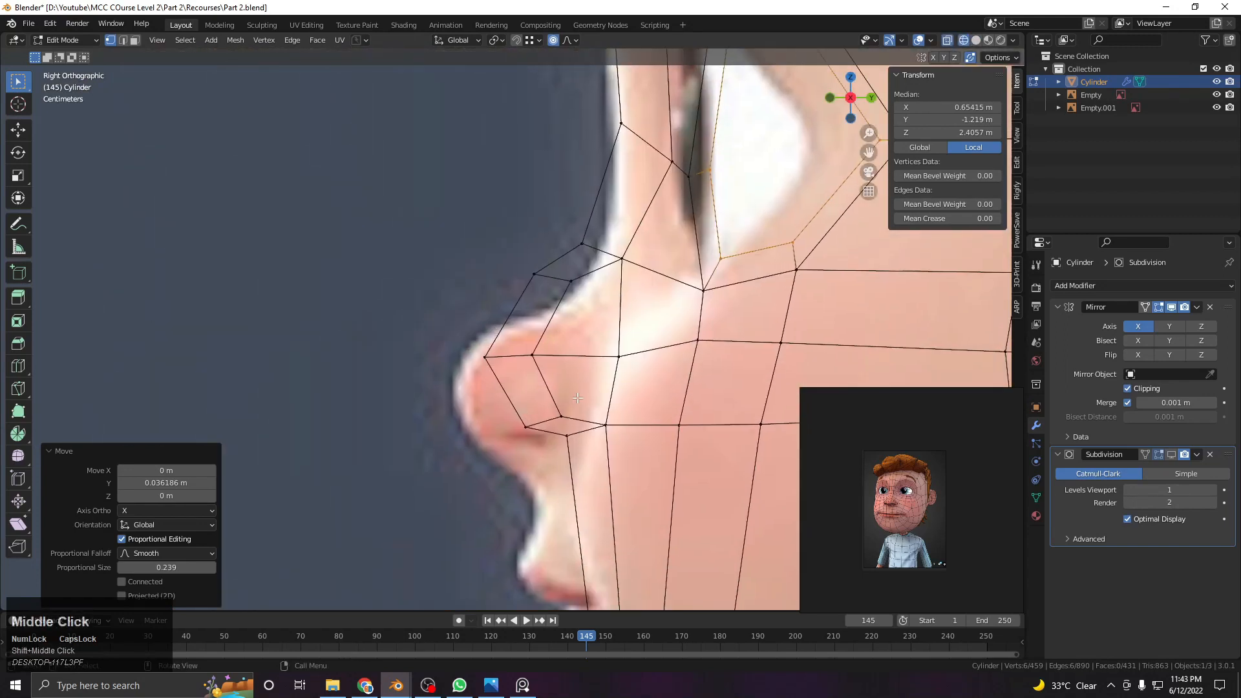
key("KP_1")
key("KP_3")
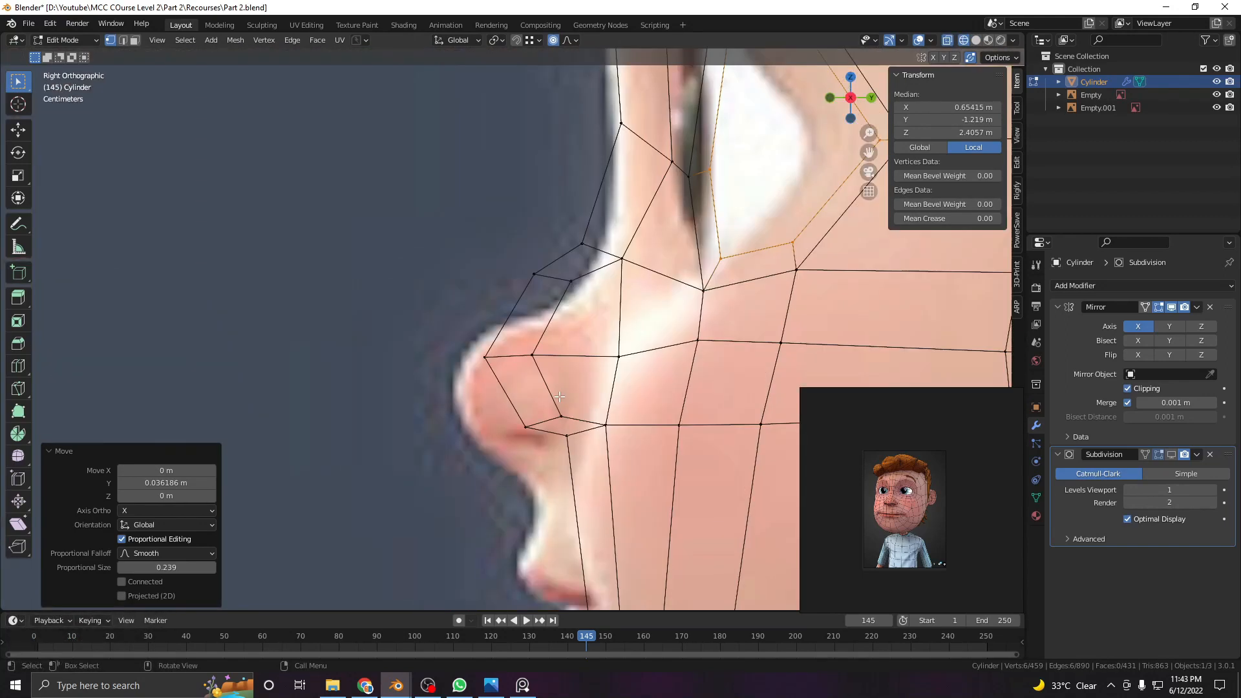
Leave edit mode, select the side reference image and raise it about 0.027 m along Z to align with the nose
key("Tab")
scroll(610, 417, "down", 6)
left_click(413, 333)
middle_click_drag(593, 414, 572, 395, "shift")
scroll(583, 371, "up", 5)
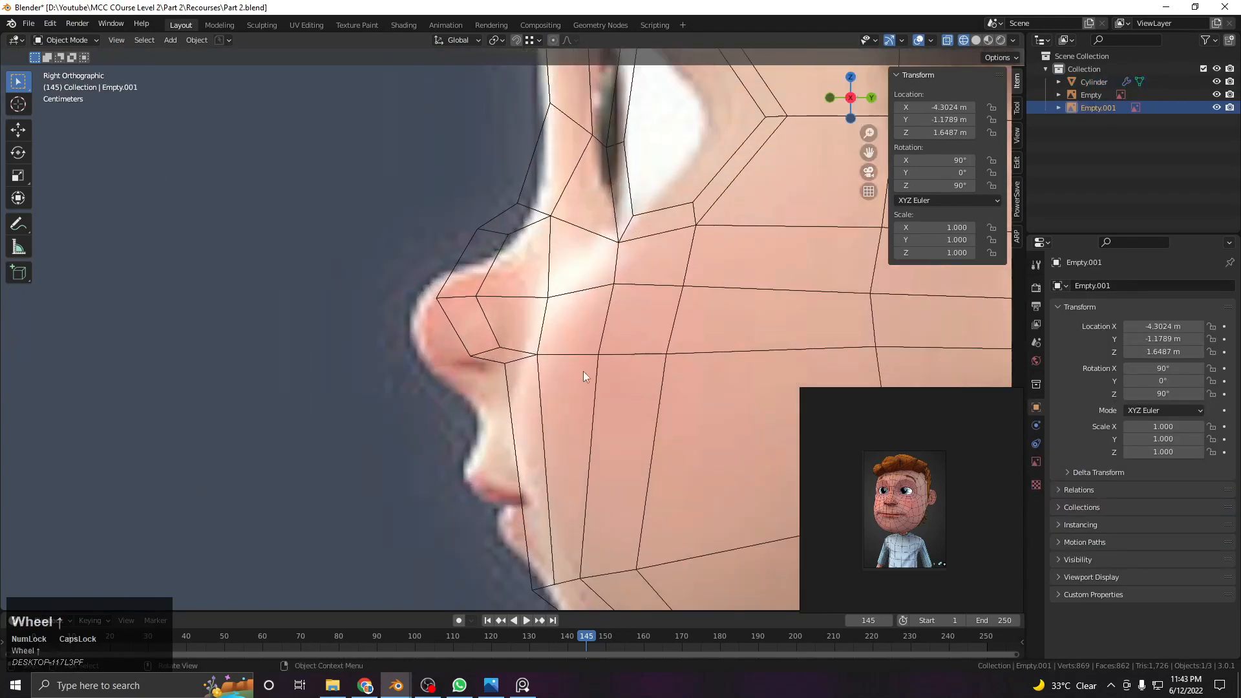
key("g")
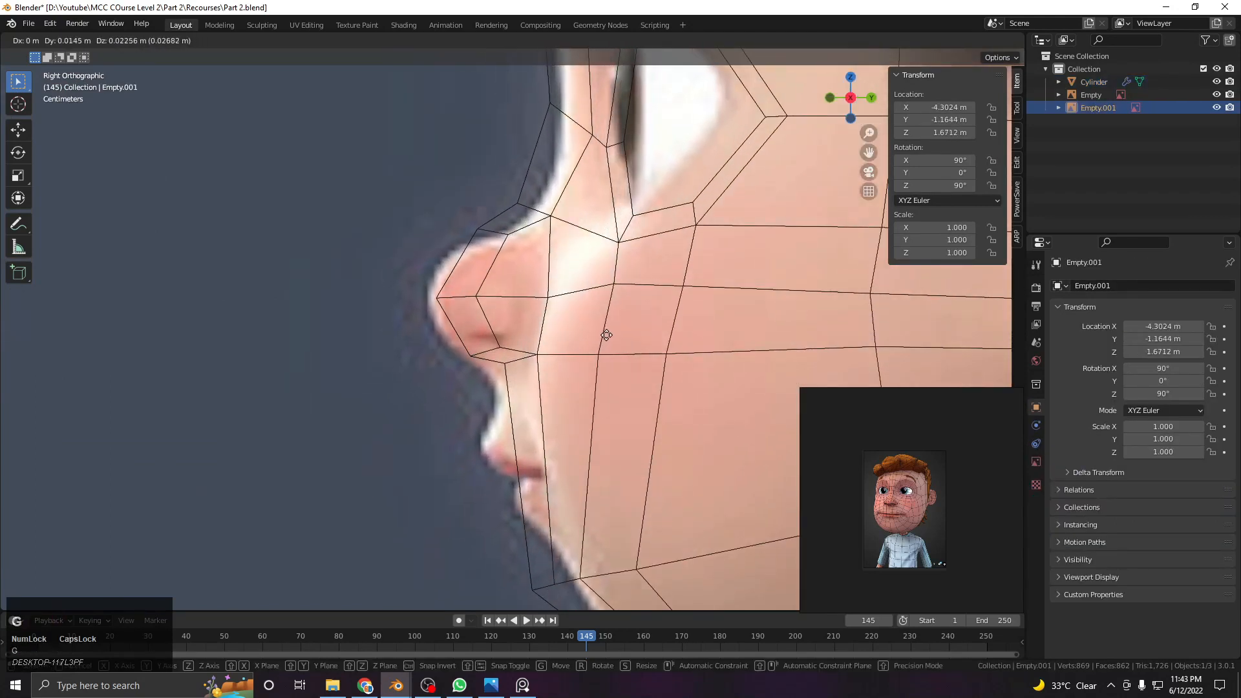
key("z")
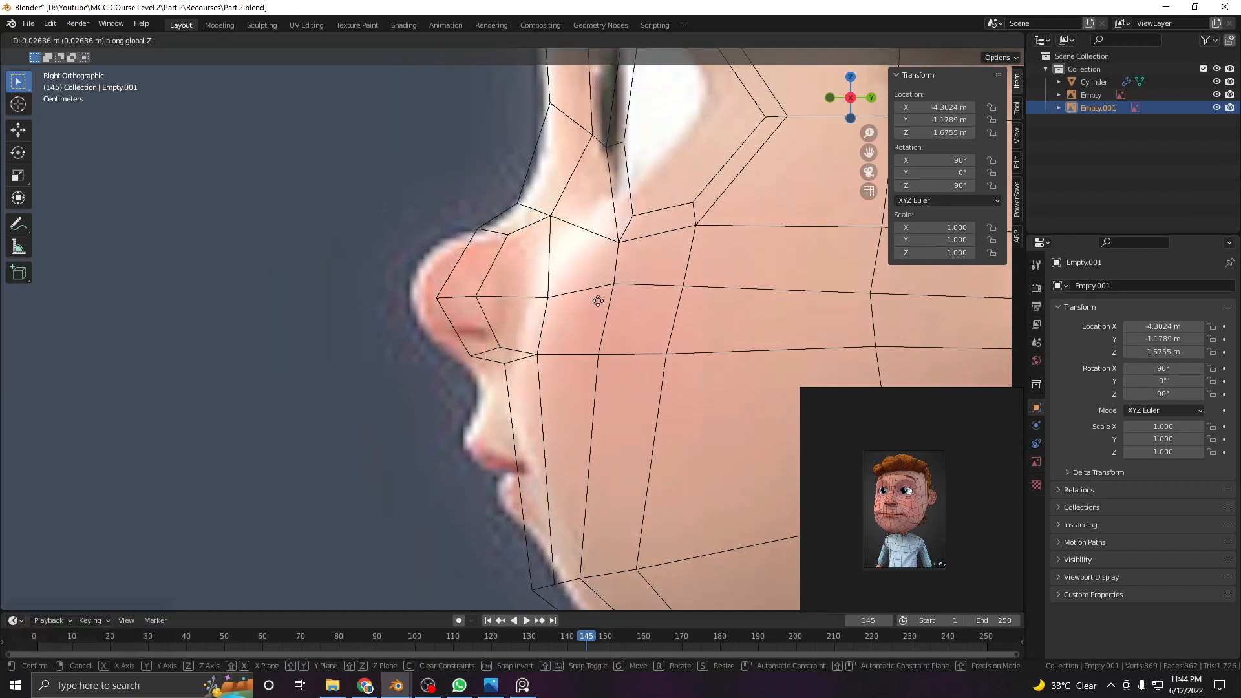
left_click(588, 301)
Select the body mesh and examine its alignment with the side reference across the head, torso, legs and feet
left_click(581, 343)
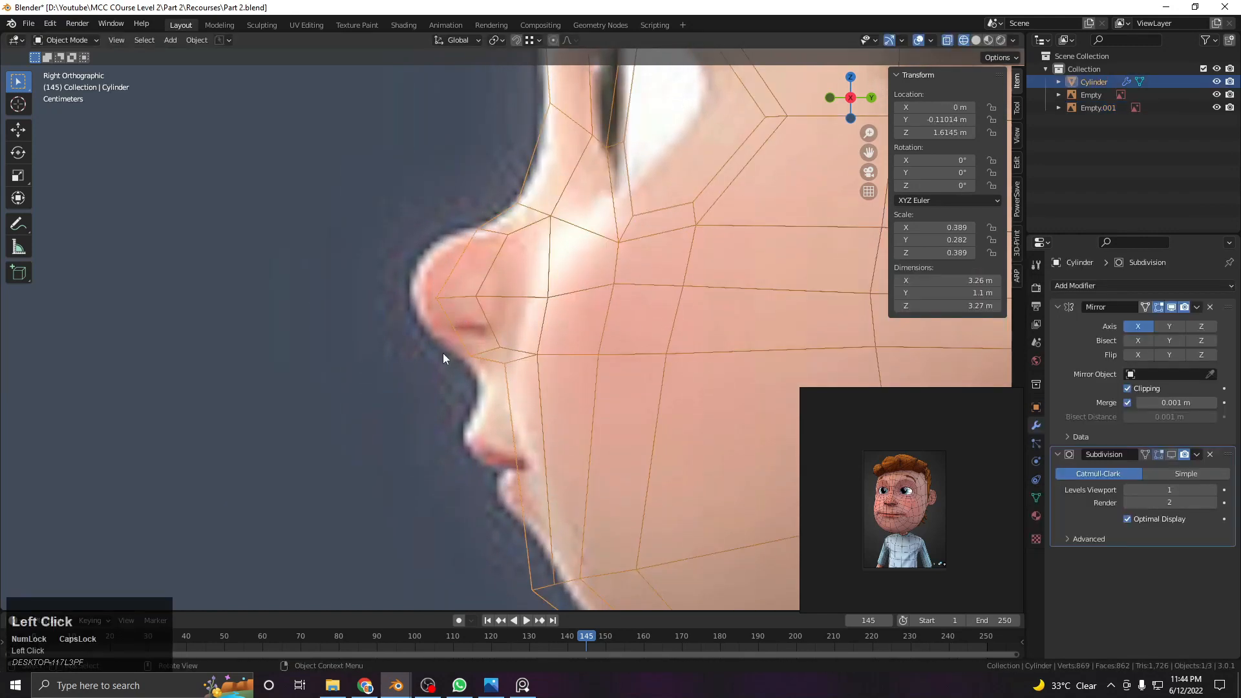
scroll(584, 393, "down", 15)
middle_click_drag(544, 417, 536, 316, "shift")
scroll(562, 375, "up", 4)
middle_click_drag(589, 442, 604, 351, "shift")
scroll(563, 388, "up", 4)
scroll(572, 385, "up", 4)
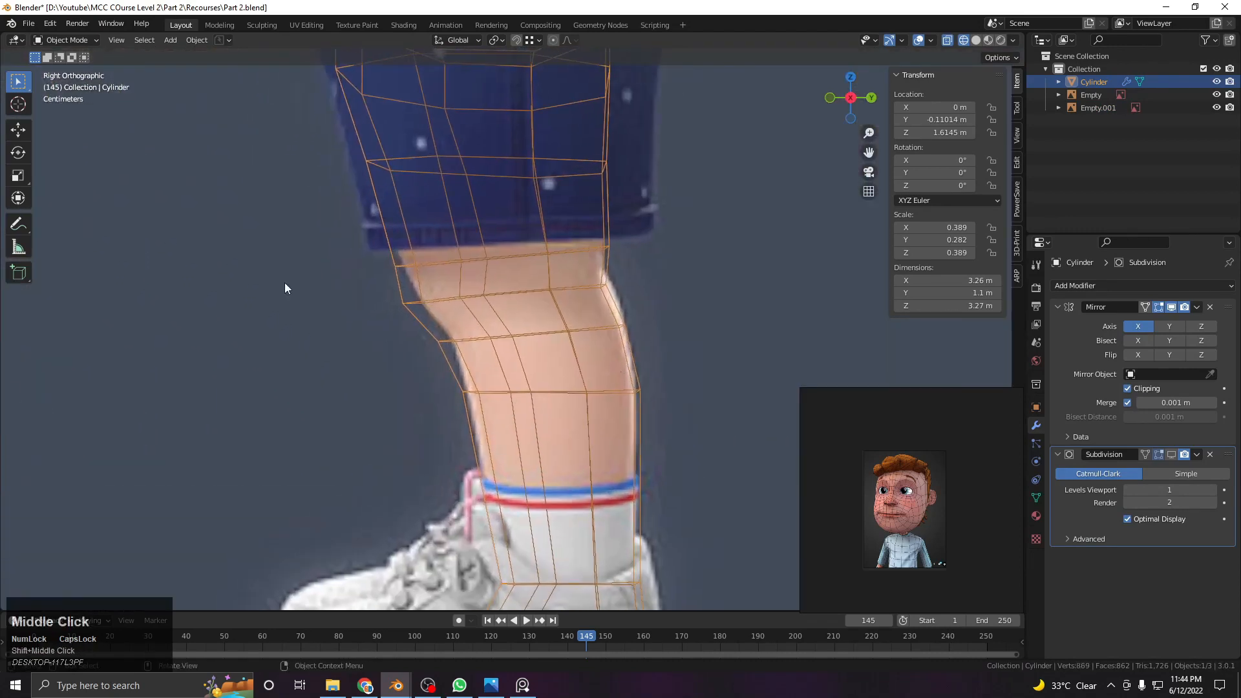
scroll(544, 246, "down", 5)
middle_click_drag(544, 246, 549, 453, "shift")
middle_click_drag(543, 159, 525, 398, "shift")
scroll(450, 448, "down", 6)
scroll(450, 447, "down", 1)
scroll(526, 398, "up", 5)
middle_click_drag(515, 514, 533, 411, "shift")
middle_click_drag(563, 358, 583, 446, "shift")
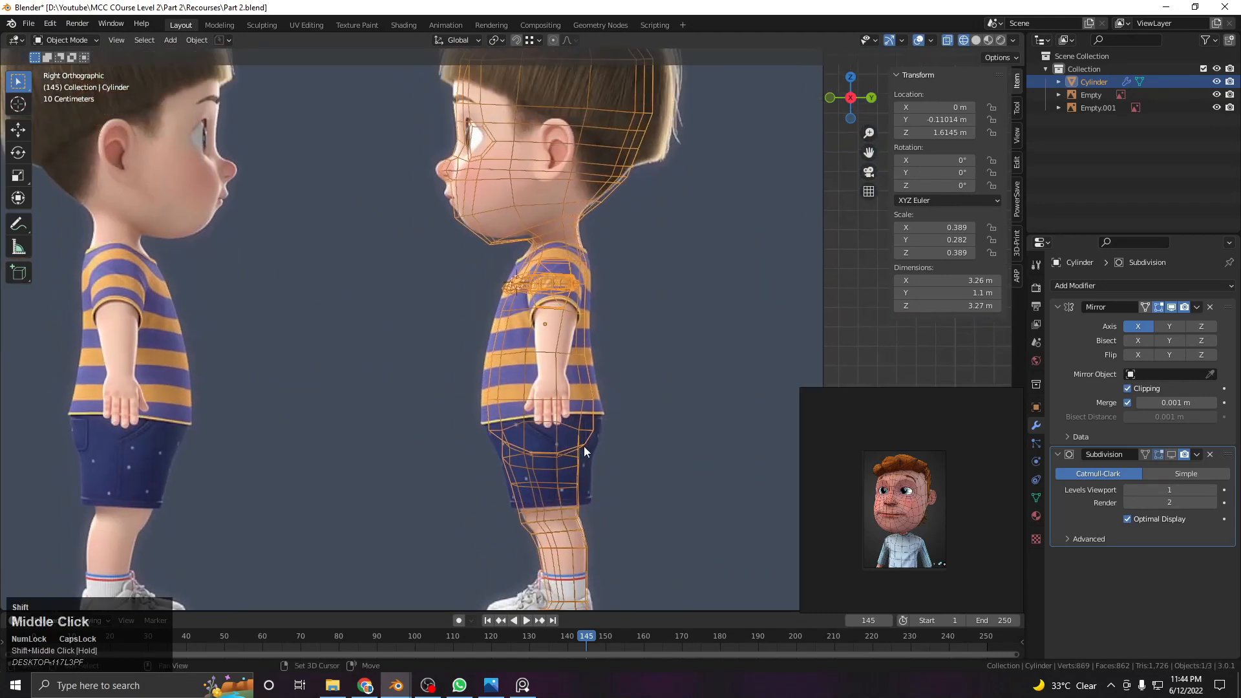
middle_click_drag(567, 529, 583, 509, "shift")
scroll(577, 428, "up", 3)
scroll(577, 438, "down", 5)
middle_click_drag(576, 439, 560, 324, "shift")
scroll(467, 392, "down", 5)
scroll(573, 440, "up", 5)
scroll(506, 328, "up", 5)
scroll(556, 382, "down", 2)
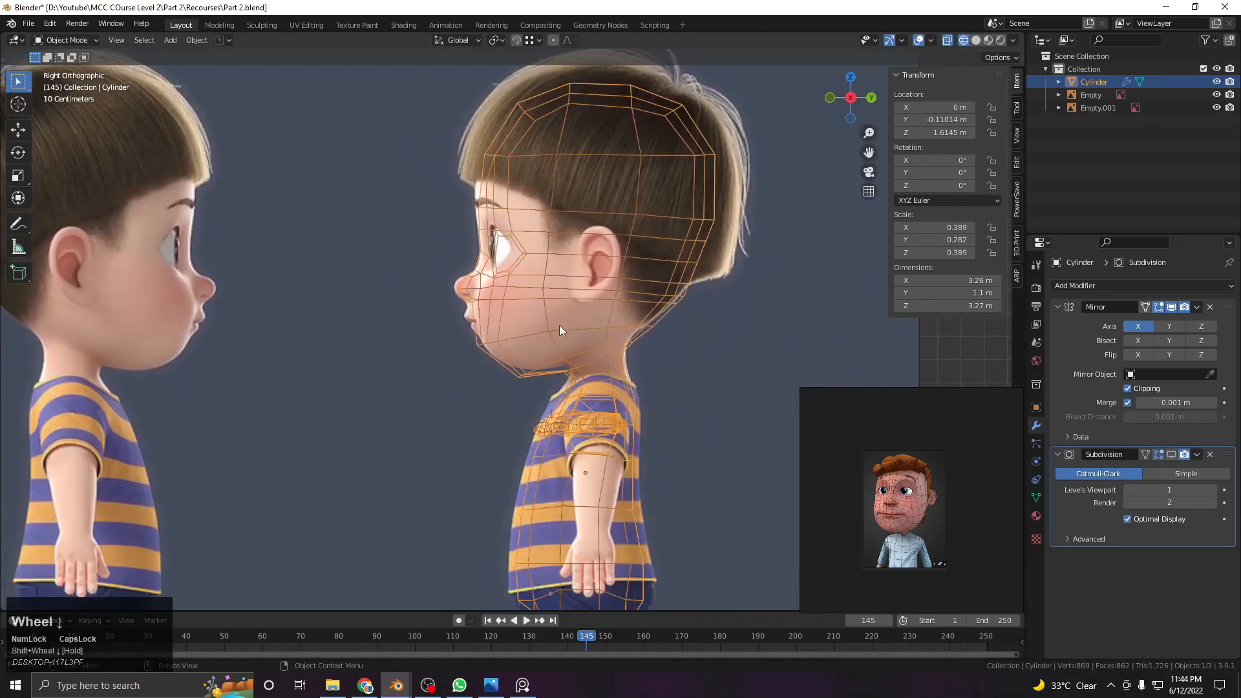
Select the chin vertices in wireframe right view and move them onto the side reference's chin with proportional editing
scroll(560, 324, "up", 4)
key("Tab")
key("Tab")
middle_click_drag(589, 364, 562, 366, "shift")
scroll(491, 375, "down", 2)
scroll(382, 388, "up", 2)
key("Tab")
key("z")
mouse_move(506, 416)
left_mouse_down()
mouse_move(529, 453)
mouse_move(519, 423)
mouse_move(542, 450)
left_mouse_up()
key("g")
right_click(526, 443)
key("g")
scroll(544, 446, "up", 5)
left_click(544, 434)
Move the lower-face vertices above the chin 0.029403 m along Y and 0.005346 m along Z with smooth proportional editing at size 0.135
left_click_drag(403, 339, 504, 380)
key("g")
left_click(521, 377)
Select all the nose vertices and move them -0.002148 m along Z
middle_click_drag(484, 355, 486, 357, "shift")
scroll(377, 301, "up", 5)
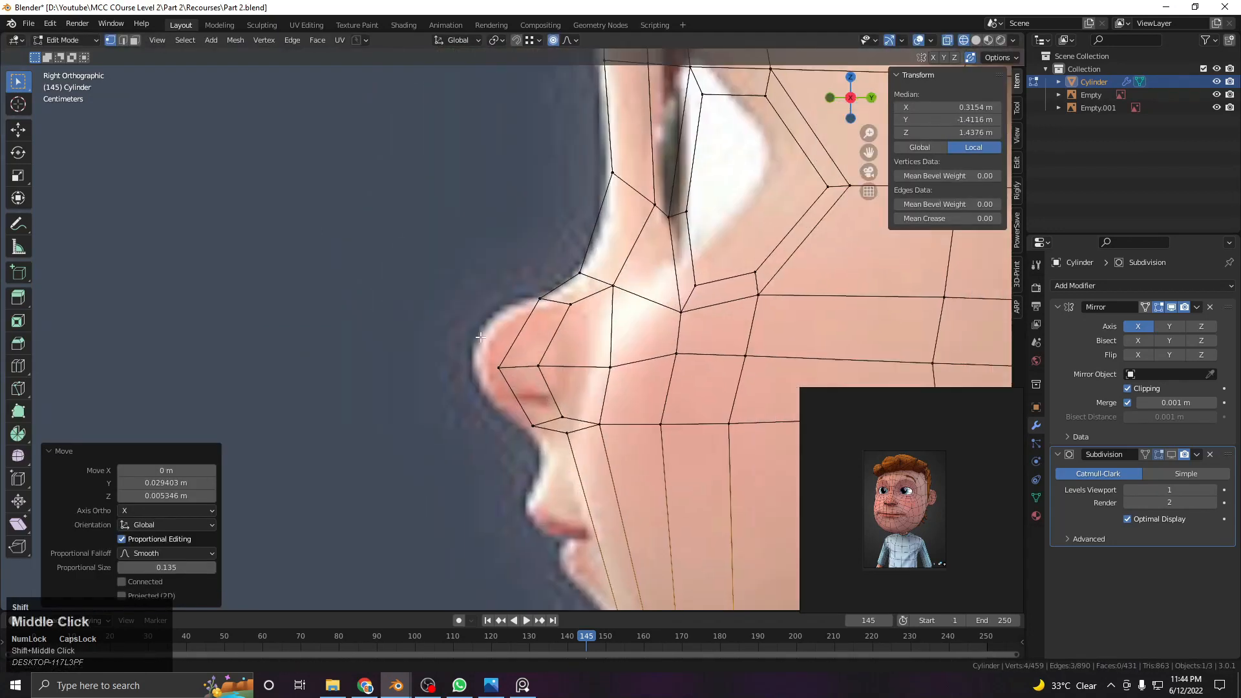
left_click_drag(503, 394, 502, 394)
key("g")
left_click(510, 393)
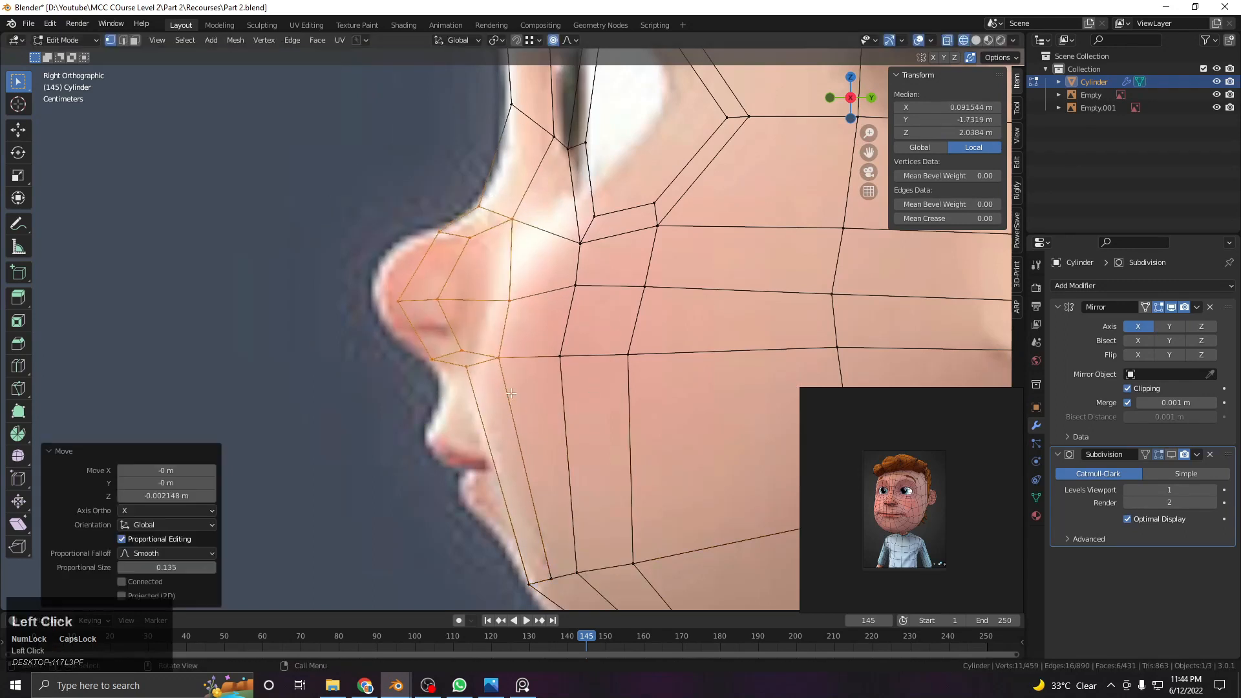
Move the nose's upper edge and tip edge forward to the reference outline, with the proportional size reduced to 0.039
left_click_drag(476, 256, 479, 259)
key("g")
scroll(467, 269, "up", 8)
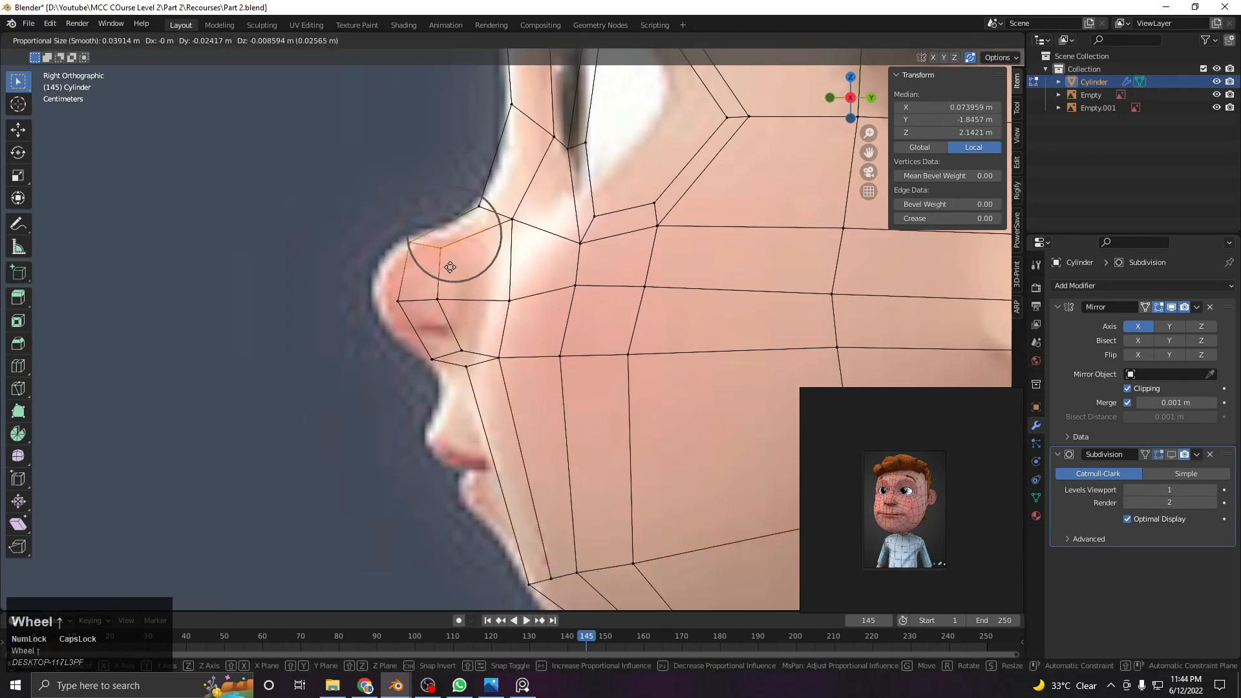
left_click(448, 267)
left_click_drag(377, 281, 469, 365)
key("g")
left_click(432, 308)
Move the nose's underside edge forward, and shift the edge at its base -0.023096 m along Y and 0.002686 m along Z
key("g")
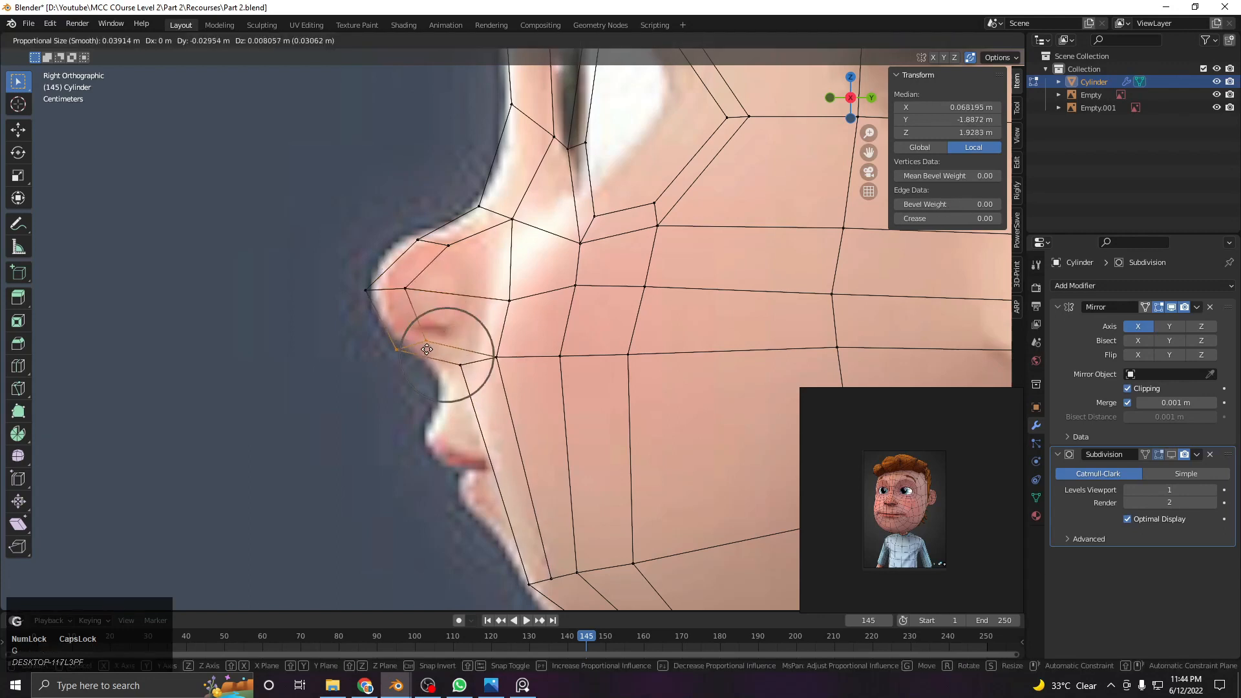
left_click(425, 352)
left_click_drag(505, 376, 505, 377)
key("g")
left_click(484, 359)
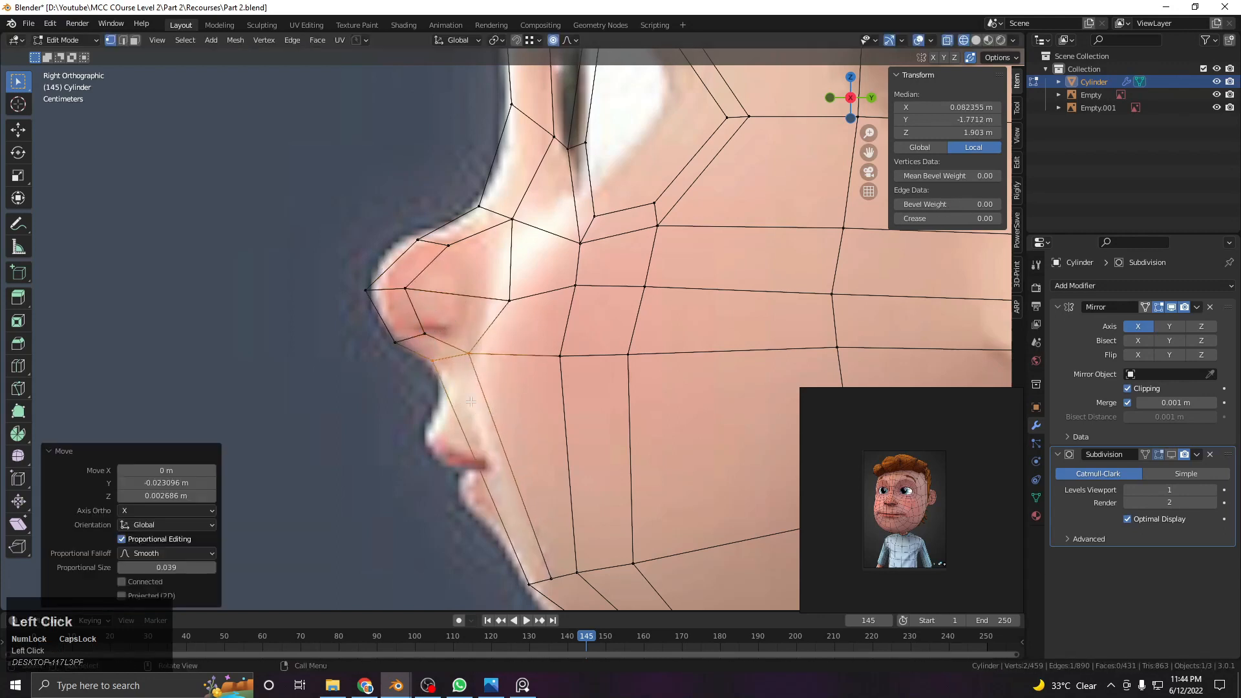
Nudge the lower-face vertices above the chin -0.000537 m along Y and check the profile in solid shading from the right
middle_click_drag(540, 557, 589, 421, "shift")
left_click_drag(691, 473, 696, 475)
key("g")
left_click(561, 468)
key("z")
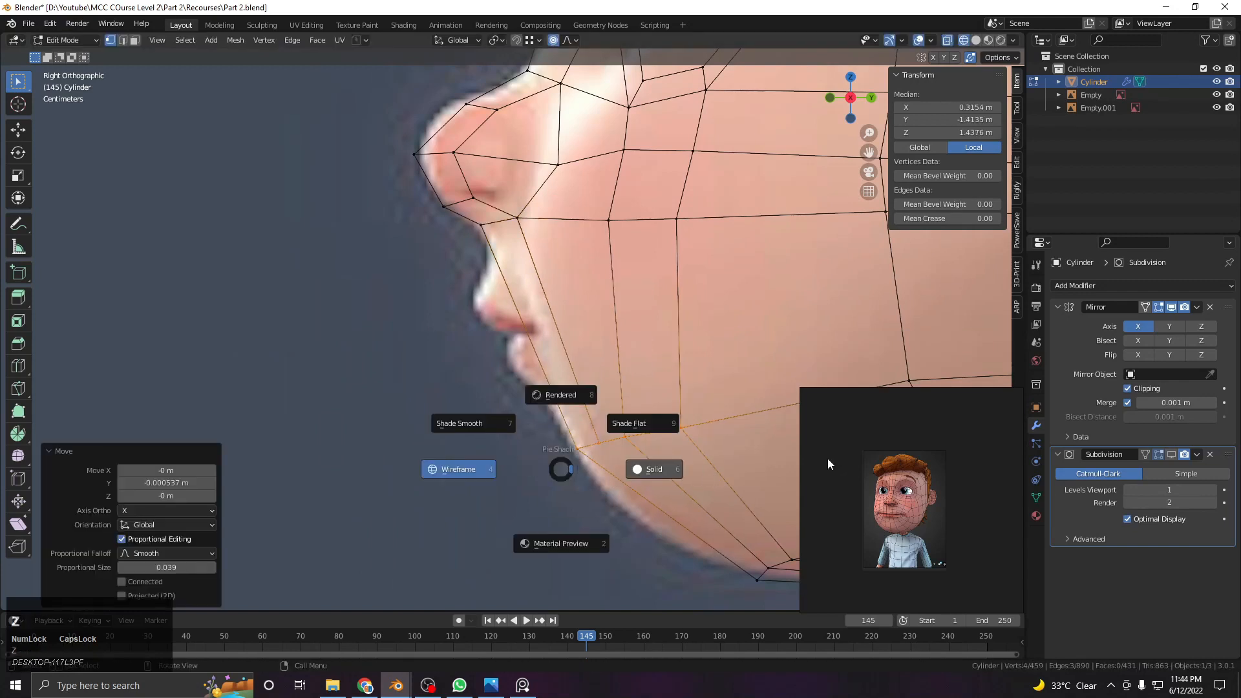
key("Tab")
scroll(574, 337, "down", 4)
middle_click_drag(574, 336, 497, 372, "shift")
middle_click_drag(496, 373, 513, 372)
key("KP_3")
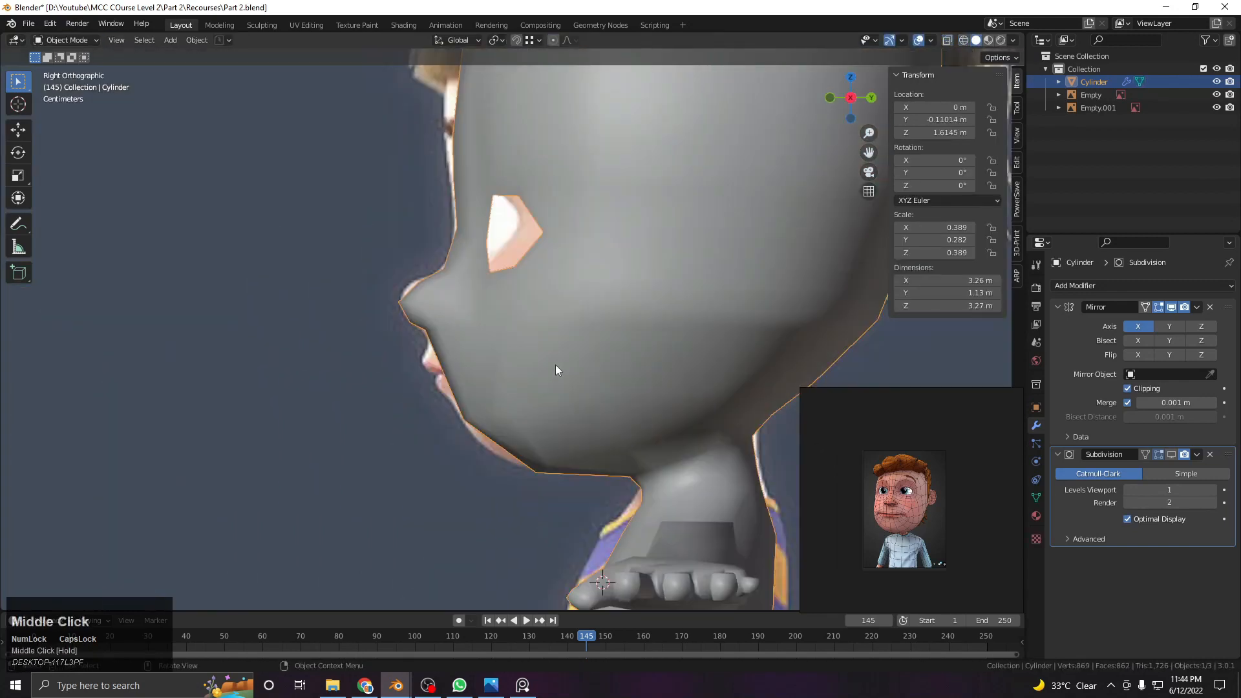
Return to wireframe editing and shift the nose-bridge vertices between the eyes slightly forward to match the side reference
key("z")
middle_click_drag(511, 169, 520, 390, "shift")
scroll(478, 244, "up", 4)
key("Tab")
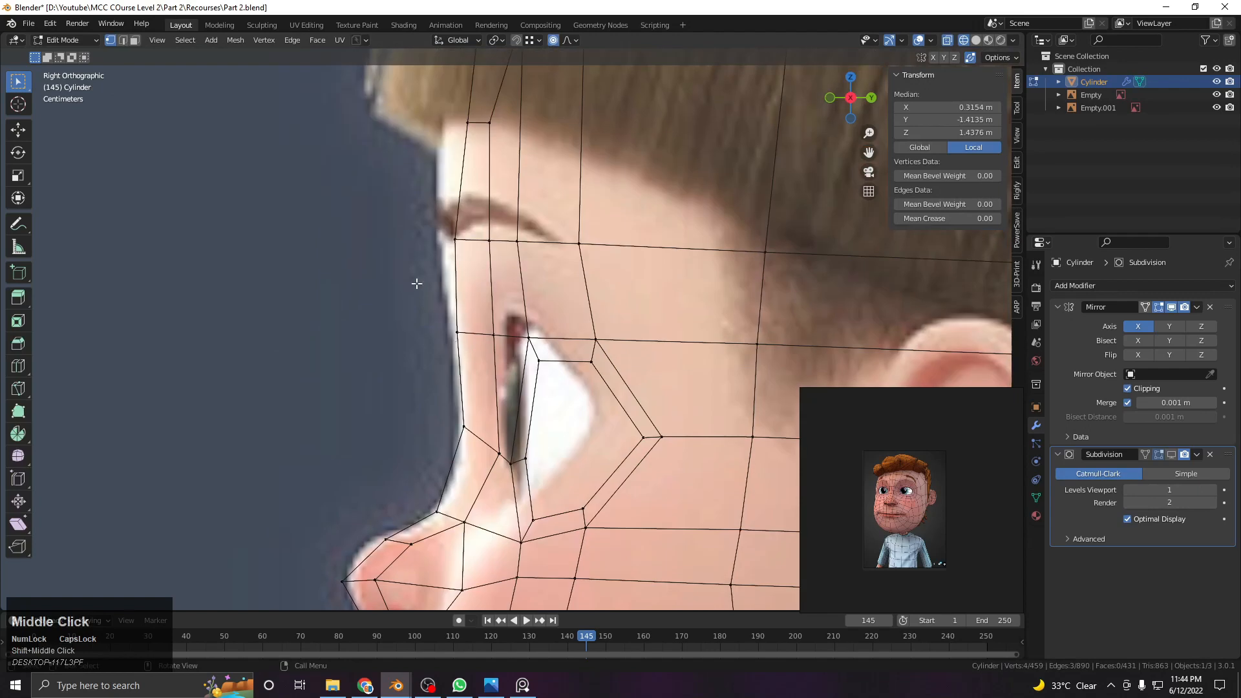
key("g")
left_click(495, 467)
Move the forehead vertices -0.012066 m along Y and 0.001856 m along Z with smooth proportional editing at size 0.135
middle_click_drag(487, 291, 490, 413, "shift")
left_click_drag(548, 407, 410, 143)
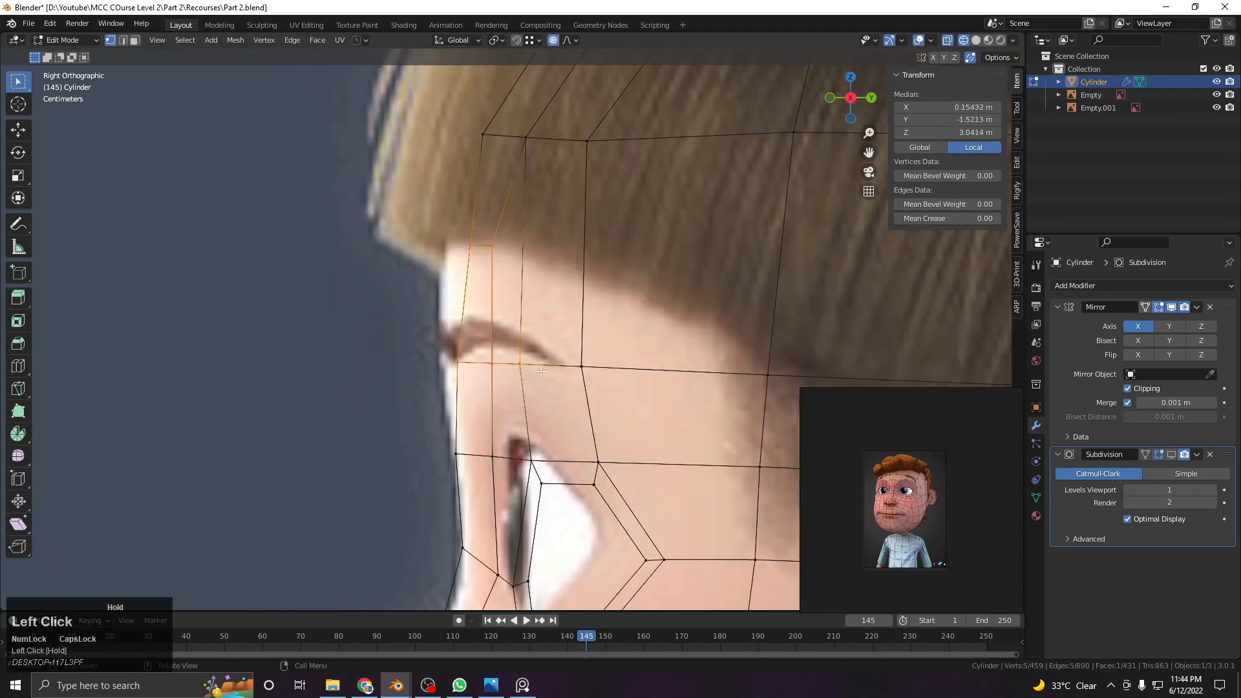
scroll(410, 143, "down", 2)
left_click_drag(539, 369, 540, 369)
key("g")
scroll(541, 371, "down", 3)
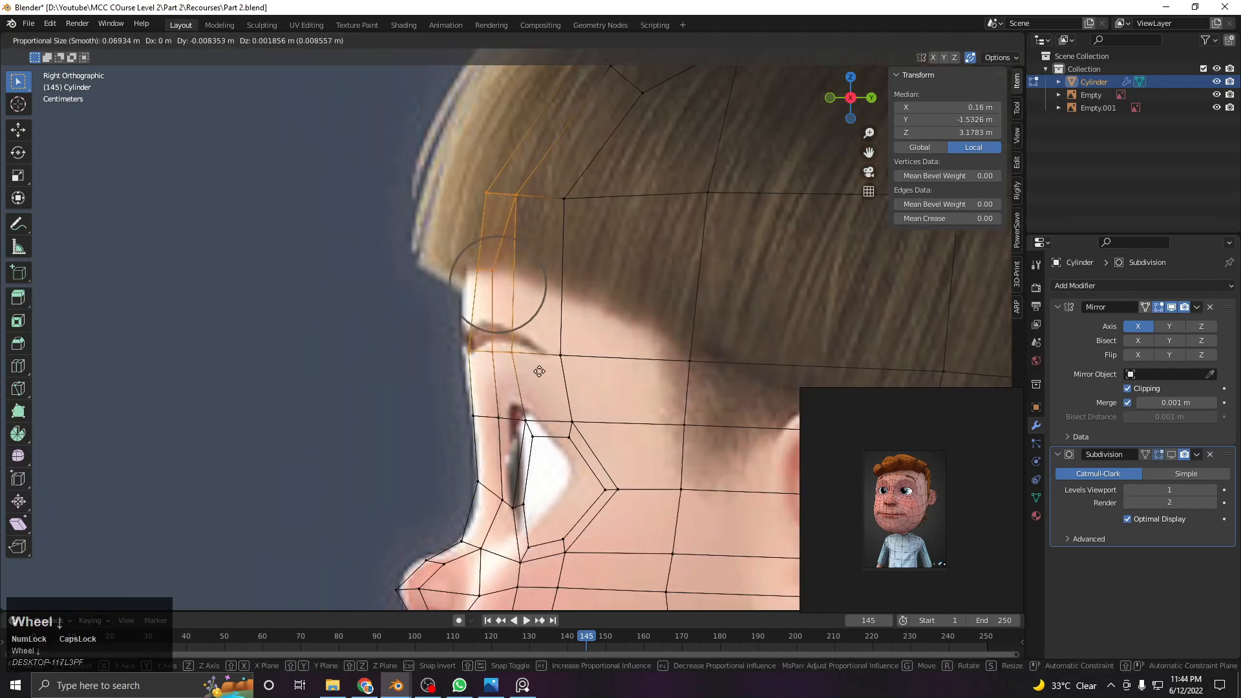
left_click(539, 371)
Move the three upper-front vertices of the skull -0.003208 m along Y and 0.01283 m along Z
scroll(517, 192, "down", 3)
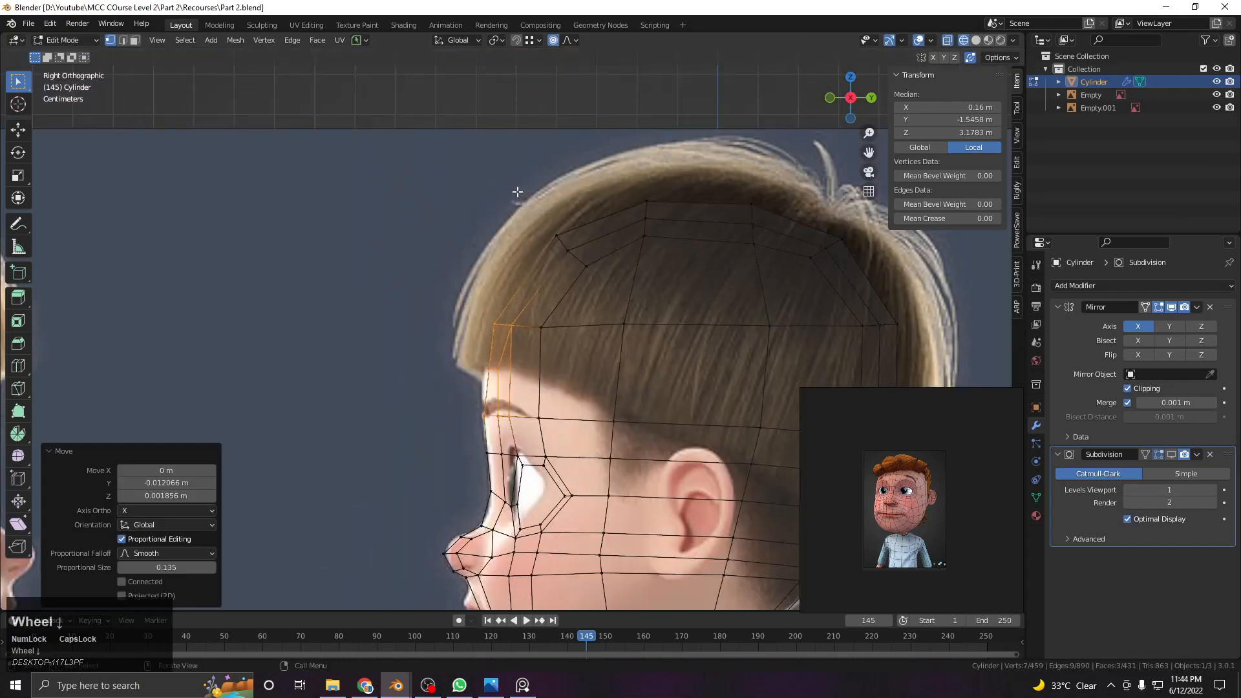
left_click_drag(606, 281, 605, 281)
key("g")
right_click(601, 276)
key("g")
left_click(602, 270)
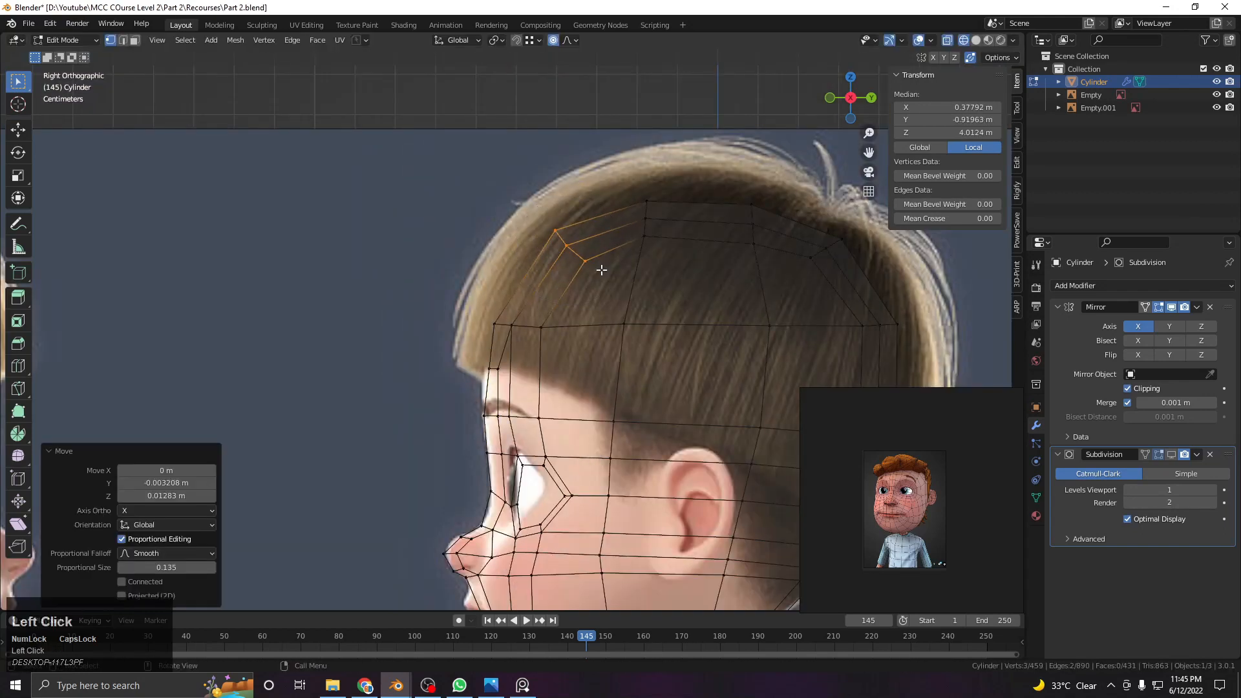
Adjust the rear crown vertices, and move the upper-back skull vertices 0.024057 m along Y and -0.004811 m along Z
left_click_drag(761, 251, 760, 249)
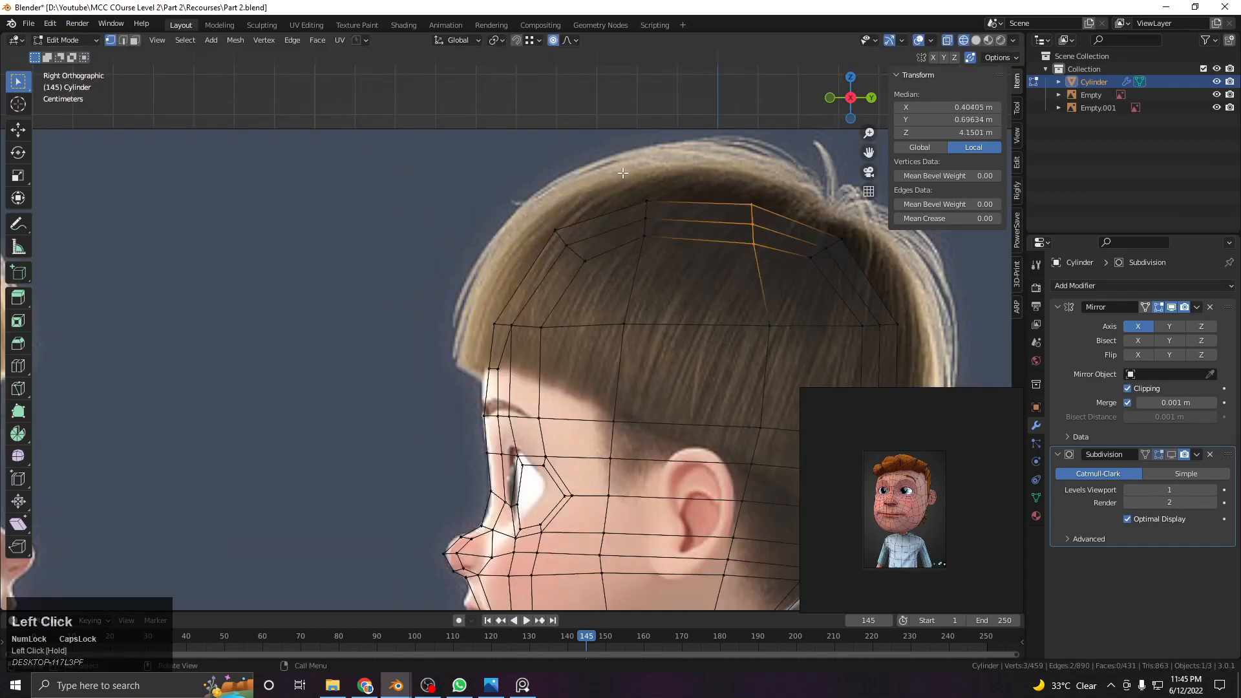
key("g")
left_click(792, 268)
middle_click_drag(804, 242, 663, 217, "shift")
left_click_drag(655, 205, 719, 255)
key("g")
left_click(729, 257)
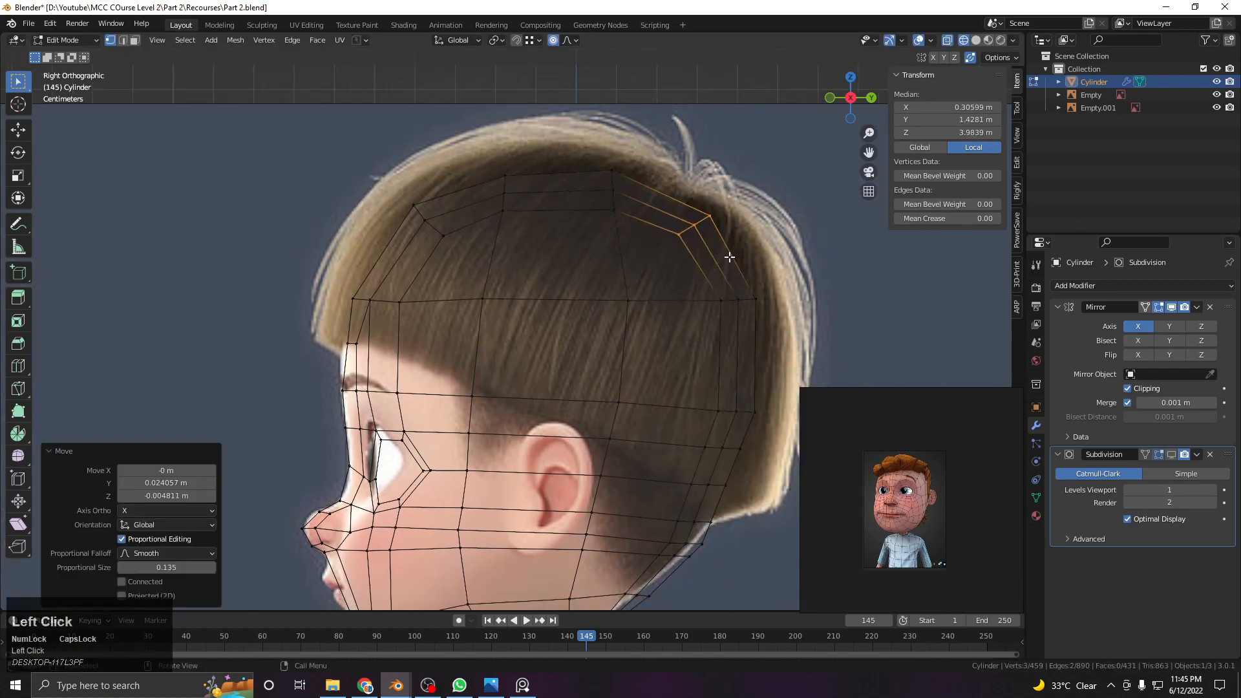
Move the eye opening's outer corner vertex -0.04125 m along Y and 0.010312 m along Z with proportional size 0.263
scroll(671, 325, "down", 2)
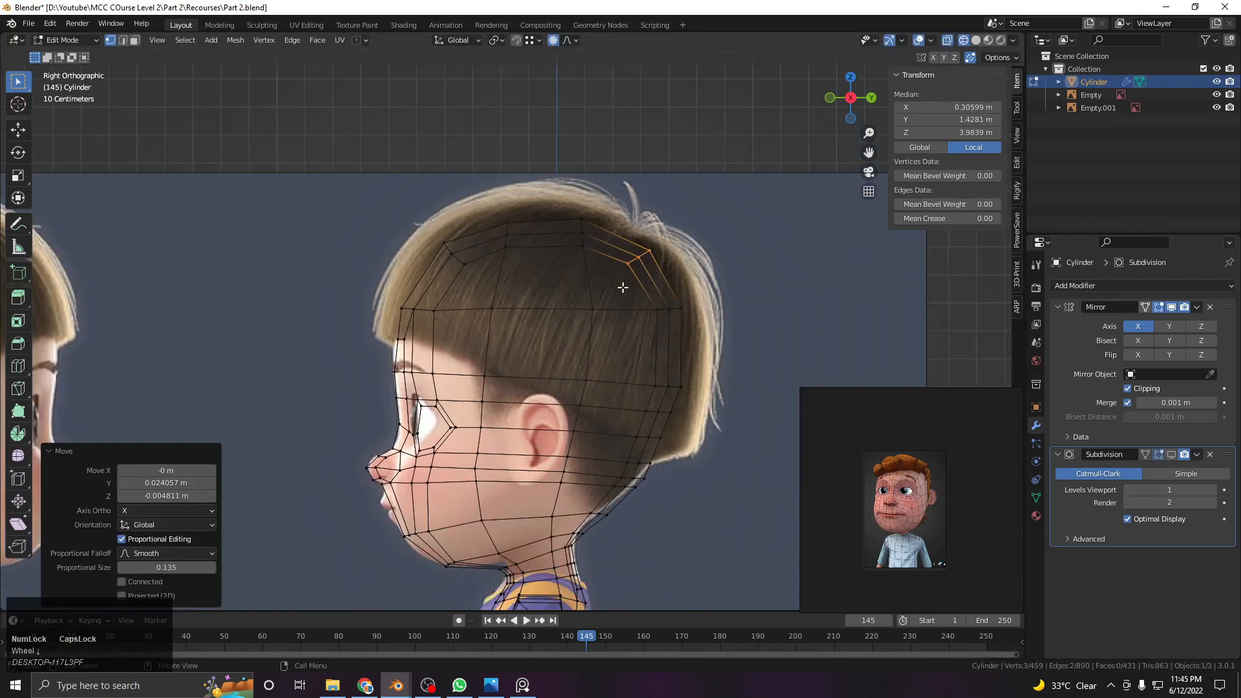
scroll(623, 287, "up", 5)
middle_click_drag(623, 287, 718, 291, "shift")
left_click(703, 267)
key("alt+z")
key("g")
scroll(673, 296, "down", 2)
scroll(673, 296, "down", 3)
scroll(667, 295, "down", 3)
left_click(666, 295)
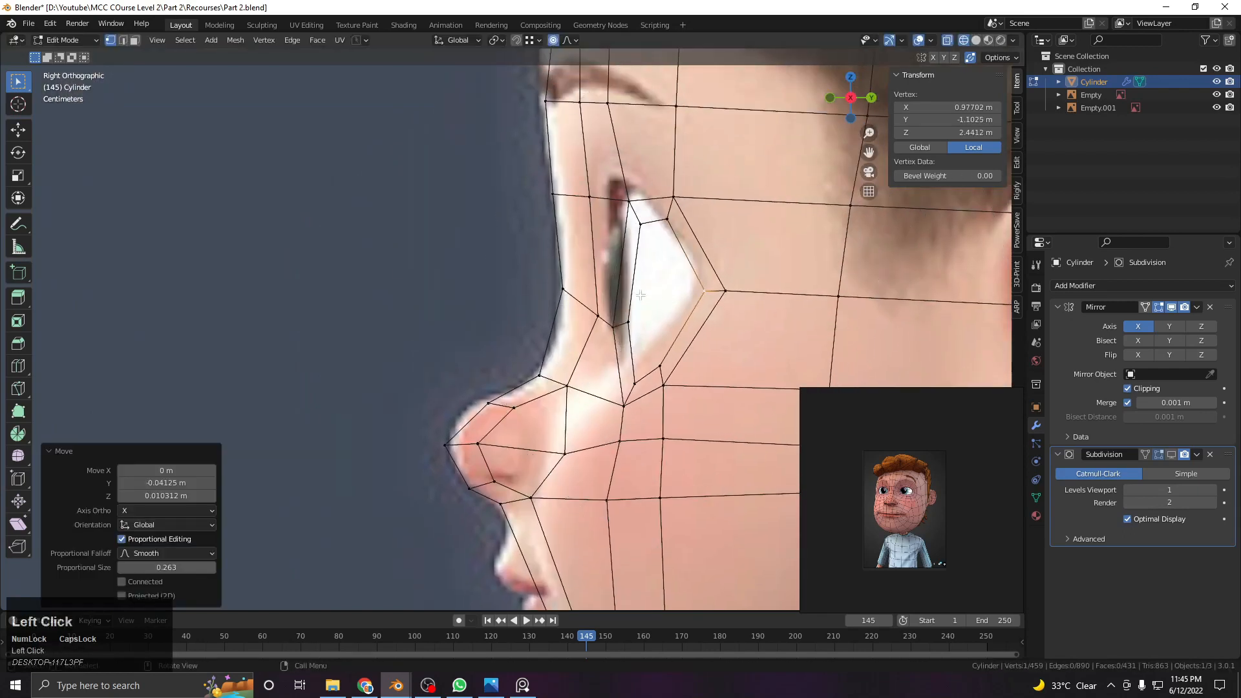
Select the eye opening's inner edge loop and move it slightly forward along Y with smooth proportional editing
left_click(613, 320)
left_click(633, 297, "alt+shift")
key("g")
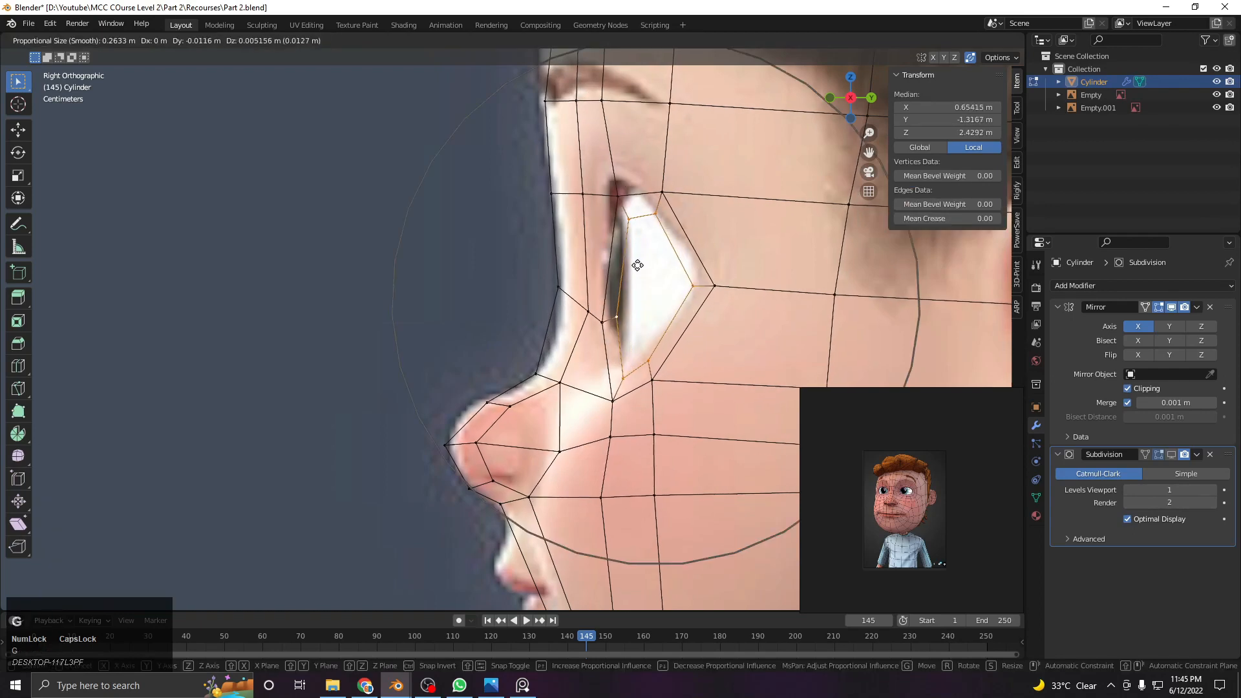
right_click(634, 256)
key("g")
left_click(818, 279)
Leave edit mode and examine the head's shape in solid shading from an angle
key("Tab")
scroll(602, 294, "down", 6)
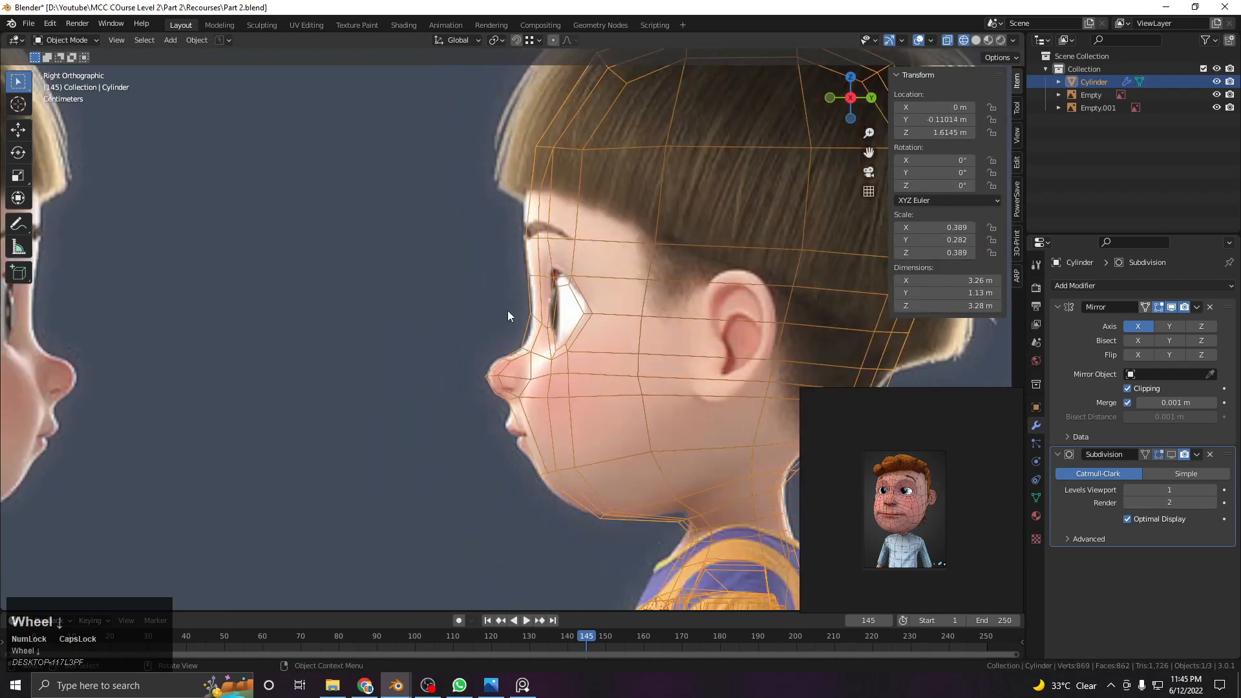
key("z")
mouse_move(519, 318)
middle_mouse_down()
mouse_move(688, 316)
mouse_move(645, 331)
mouse_move(536, 277)
mouse_move(565, 349)
middle_mouse_up()
key("q")
left_click(688, 317)
scroll(659, 304, "down", 5)
key("q")
left_click(645, 331)
Select the two vertices at the nose's base in wireframe right view and move them back and slightly down to match the reference
key("Tab")
scroll(536, 276, "up", 5)
key("KP_3")
scroll(563, 278, "up", 4)
key("shift+z")
scroll(518, 362, "up", 7)
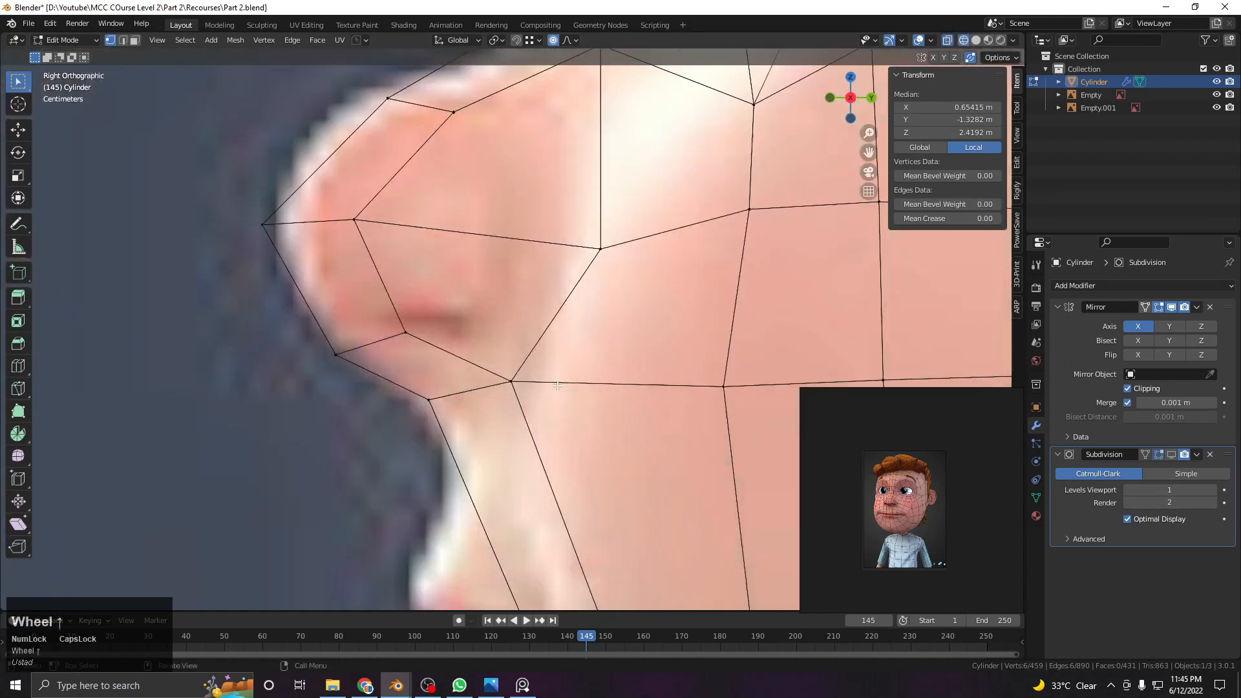
left_click(440, 400)
left_click(509, 383, "shift")
key("g")
scroll(523, 391, "up", 18)
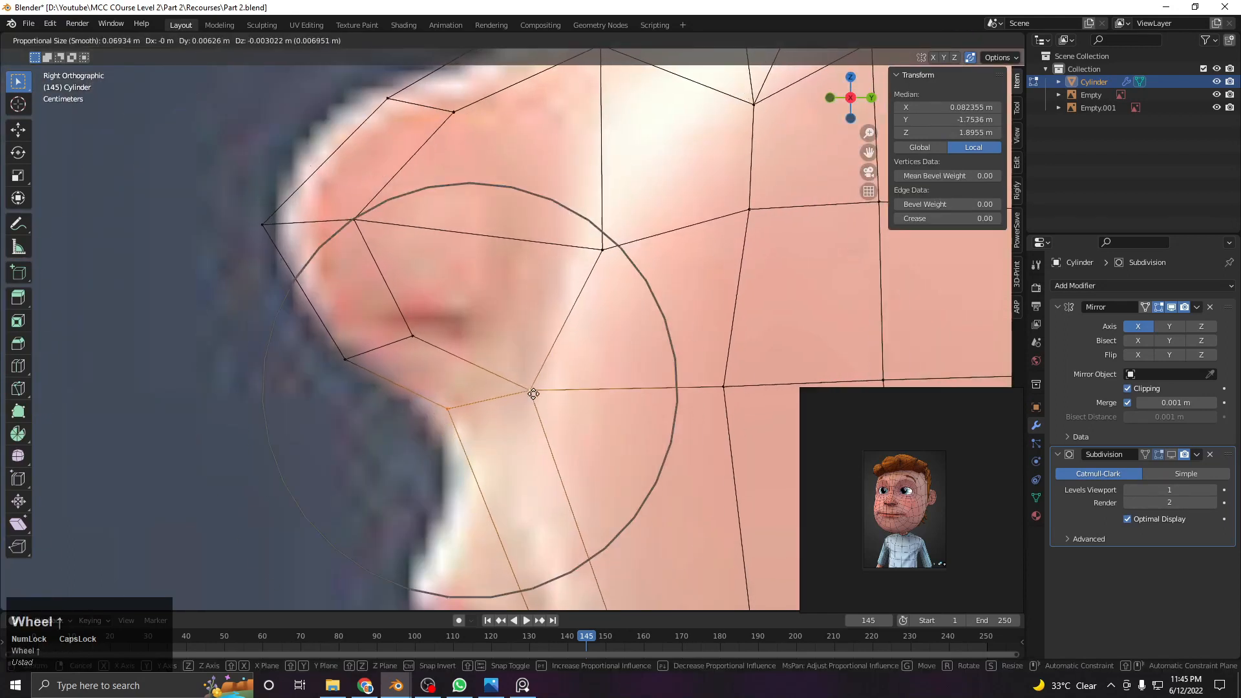
left_click(540, 392)
Leave edit mode, overlay the wireframe on the solid head and examine the nose and mouth topology from the front
scroll(556, 388, "down", 7)
key("shift+z")
key("Tab")
scroll(401, 352, "down", 6)
mouse_move(478, 361)
middle_mouse_down()
mouse_move(570, 371)
mouse_move(559, 403)
mouse_move(548, 360)
middle_mouse_up()
key("q")
left_click(612, 324)
scroll(601, 362, "up", 5)
scroll(527, 359, "up", 4)
scroll(517, 356, "down", 5)
key("z")
key("z")
scroll(533, 323, "down", 1)
scroll(587, 313, "up", 1)
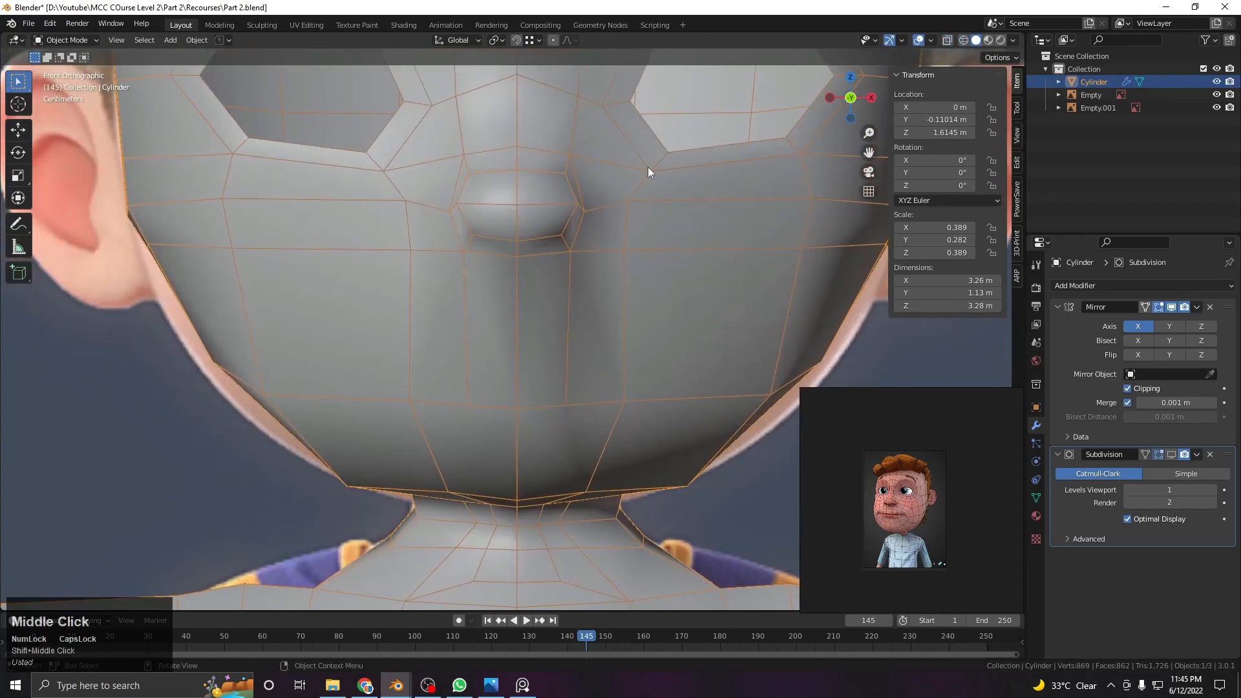
middle_click_drag(648, 167, 651, 180)
key("KP_1")
middle_click_drag(560, 269, 592, 265, "shift")
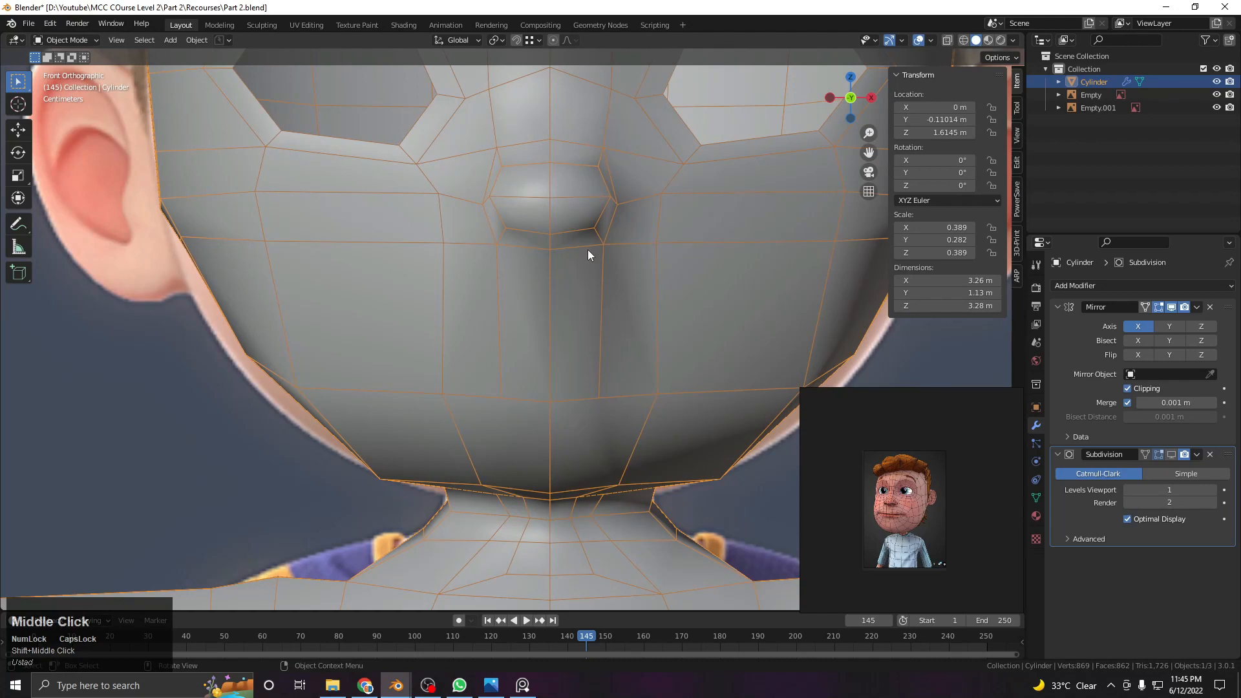
Dissolve the vertical edge running from the nose's lower corner down to the horizontal edge above the chin
key("Tab")
key("z")
mouse_move(566, 344)
middle_mouse_down("shift")
mouse_move(524, 344)
mouse_move(546, 396)
middle_mouse_up("shift")
scroll(554, 355, "up", 3)
key("z")
left_click(569, 492)
scroll(575, 477, "down", 3)
middle_click_drag(577, 471, 573, 429, "shift")
scroll(568, 413, "up", 2)
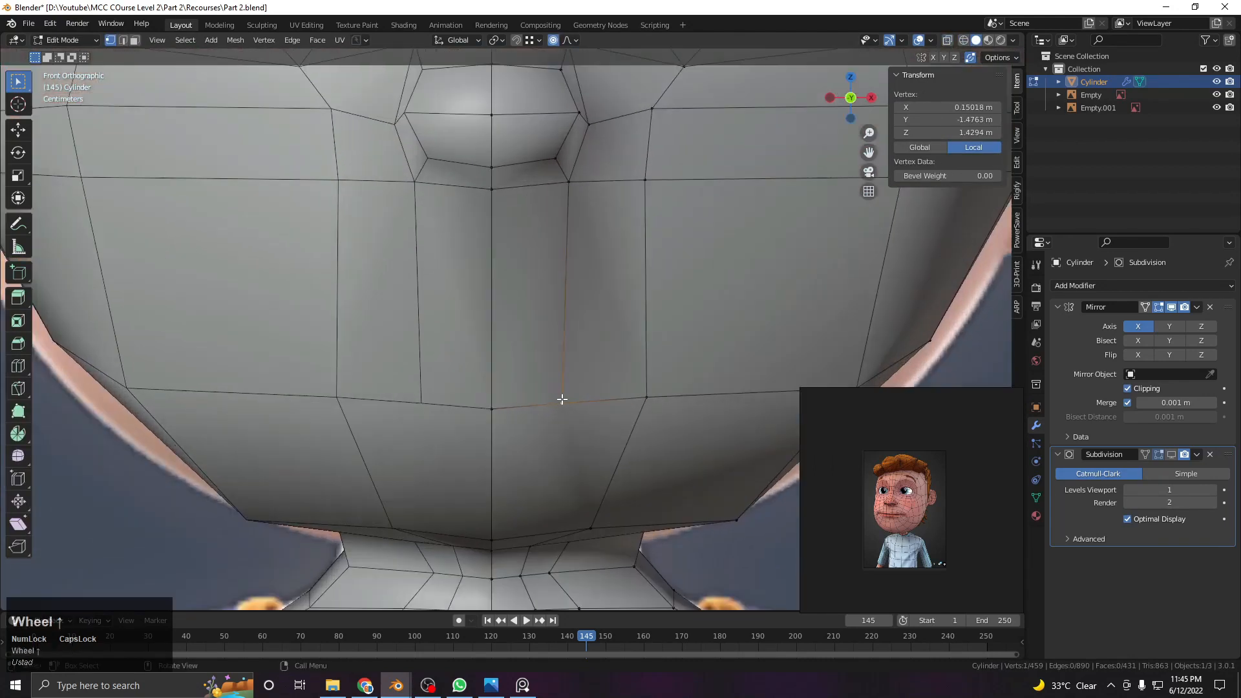
middle_click_drag(572, 282, 525, 285, "shift")
left_click(565, 225, "shift")
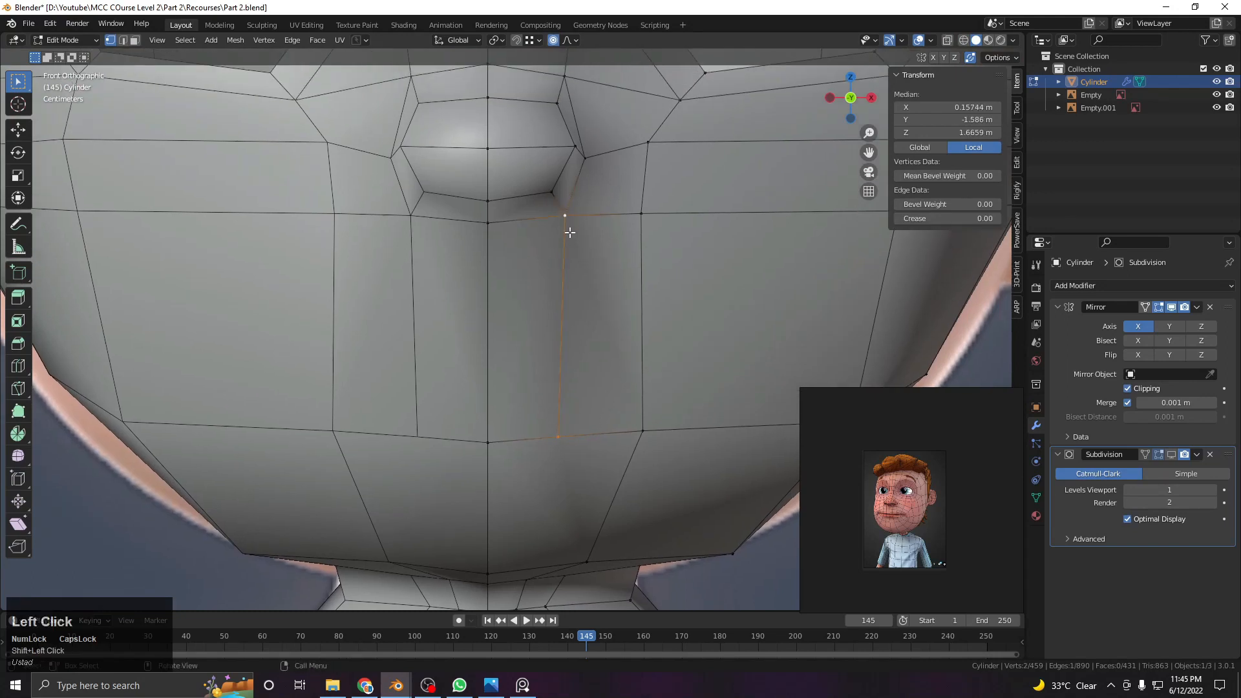
key("x")
left_click(565, 274)
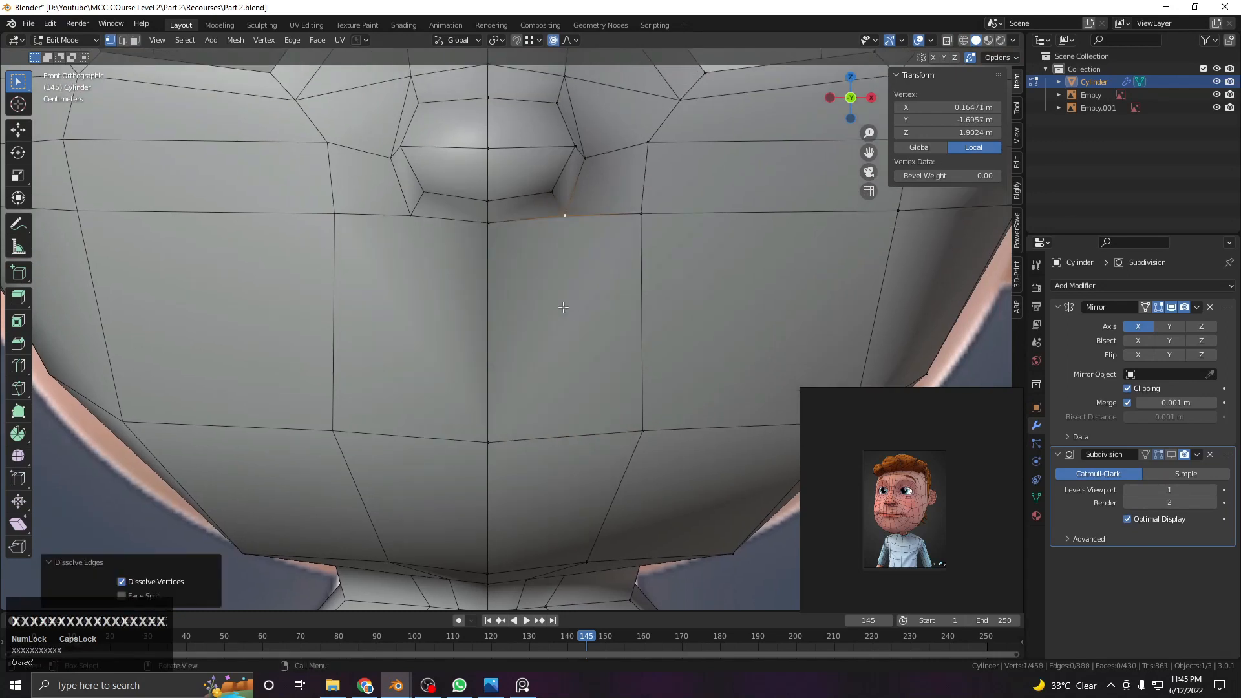
Knife a horizontal edge from the face's centre line to the adjacent vertical edge, just above the reference's upper lip
middle_click_drag(562, 232, 560, 257, "shift")
left_click(559, 258)
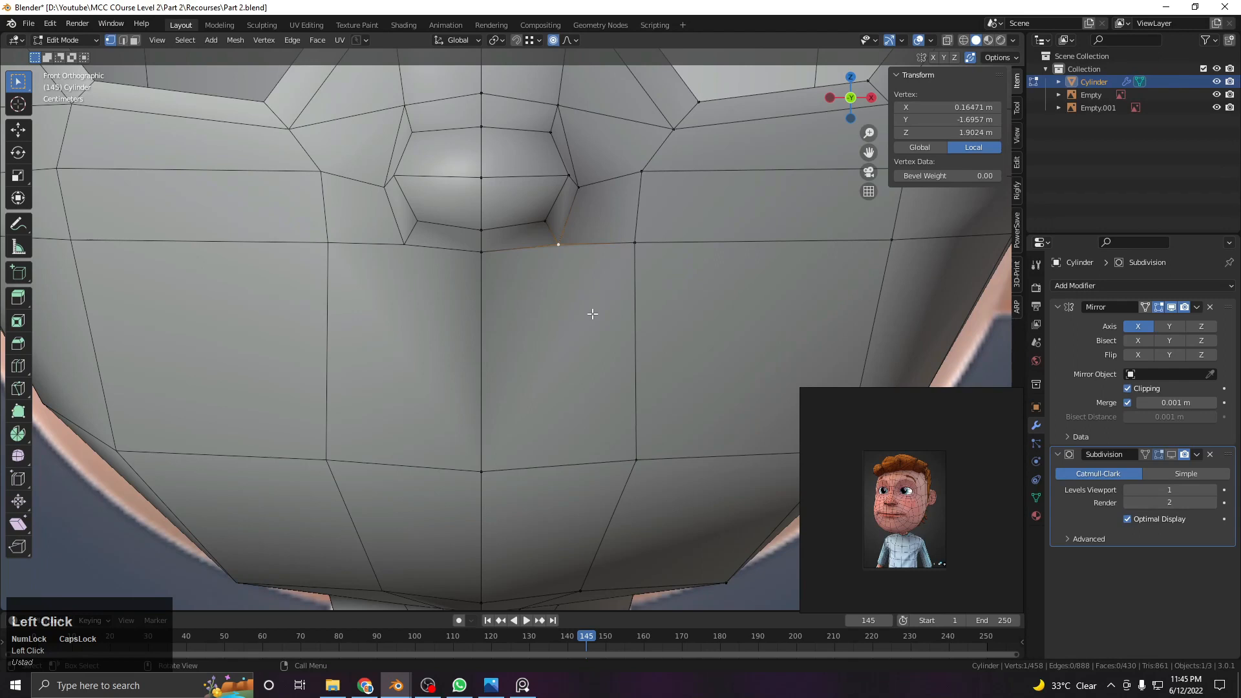
key("z")
key("k")
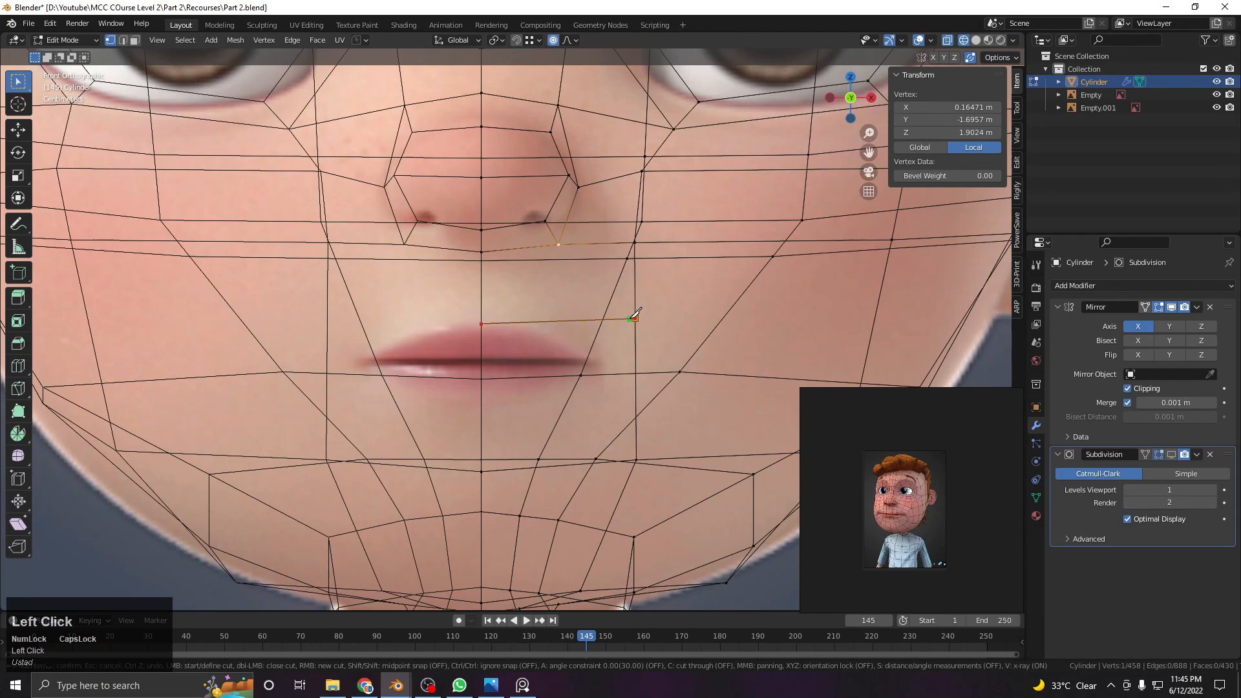
key("Return")
key("z")
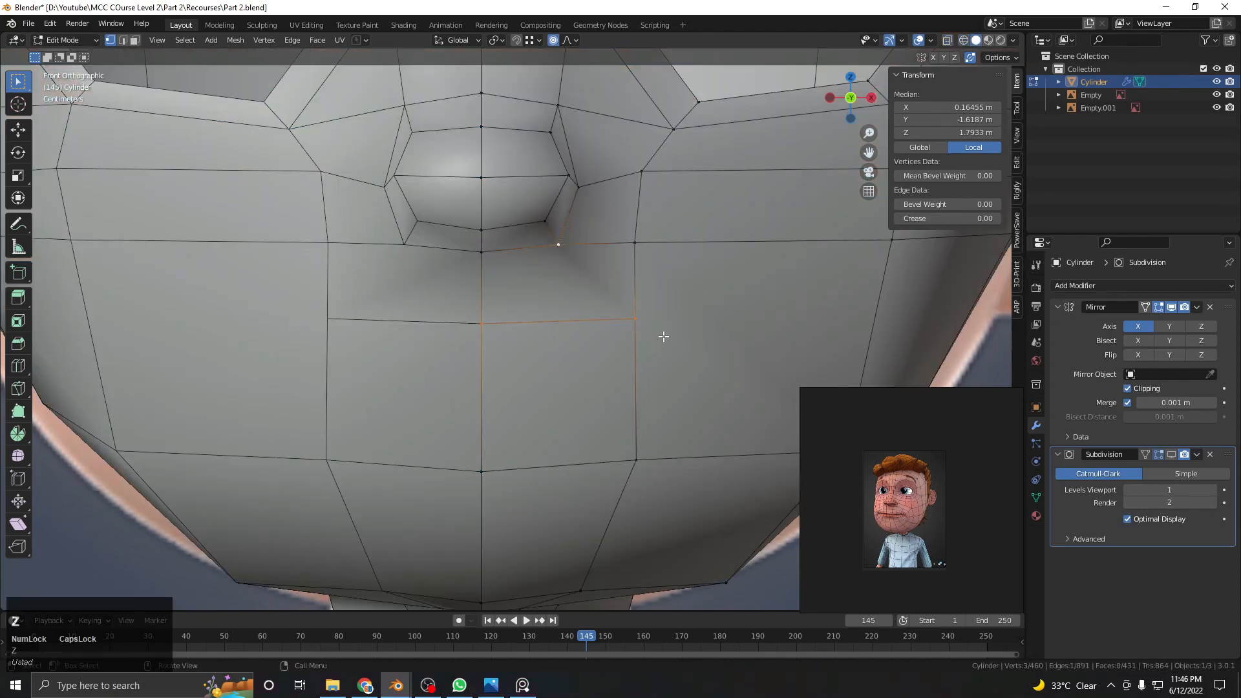
Knife a narrow mouth outline below that edge, extending past the vertical edge and closing at the centre line
middle_click_drag(664, 336, 602, 336, "ctrl")
scroll(574, 353, "up", 3)
key("k")
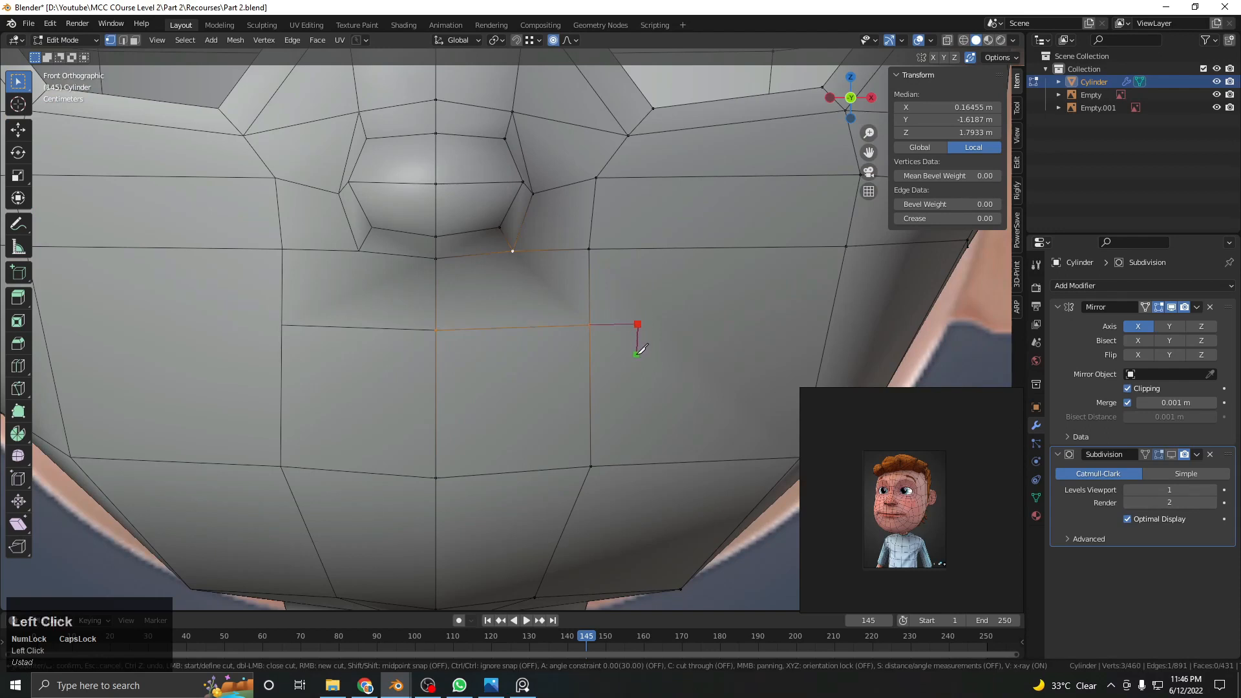
left_click(435, 375)
key("z")
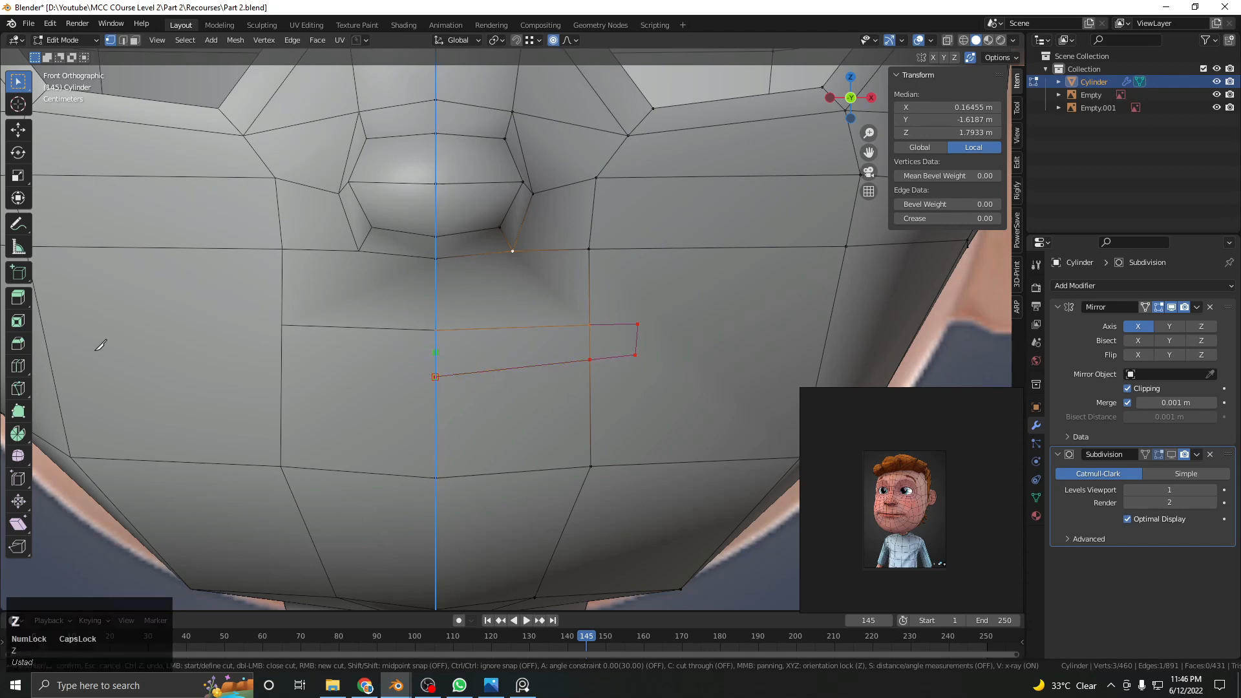
key("Return")
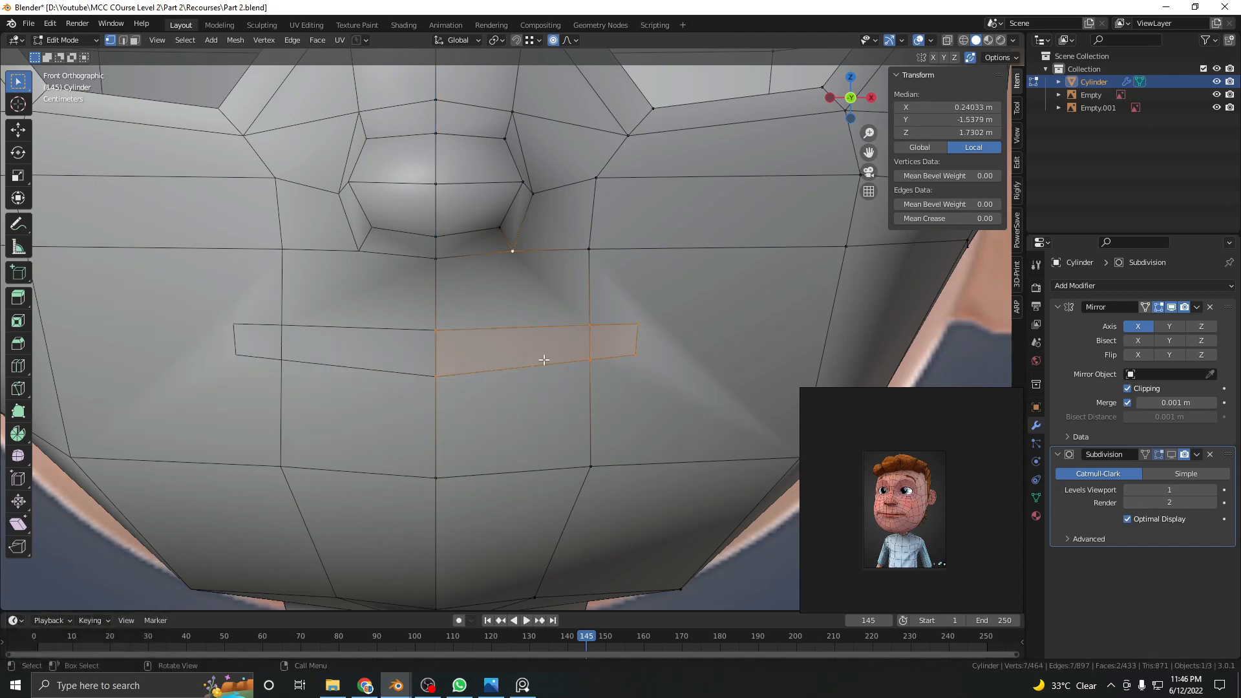
Add two loop cuts across the cheek toward the back of the head, sliding the lower one to factor -0.469
scroll(607, 372, "down", 2)
middle_click_drag(602, 371, 619, 374, "shift")
scroll(582, 356, "down", 3)
left_click(563, 343, "alt")
middle_click_drag(562, 343, 545, 352)
key("g")
key("g")
left_click(647, 336)
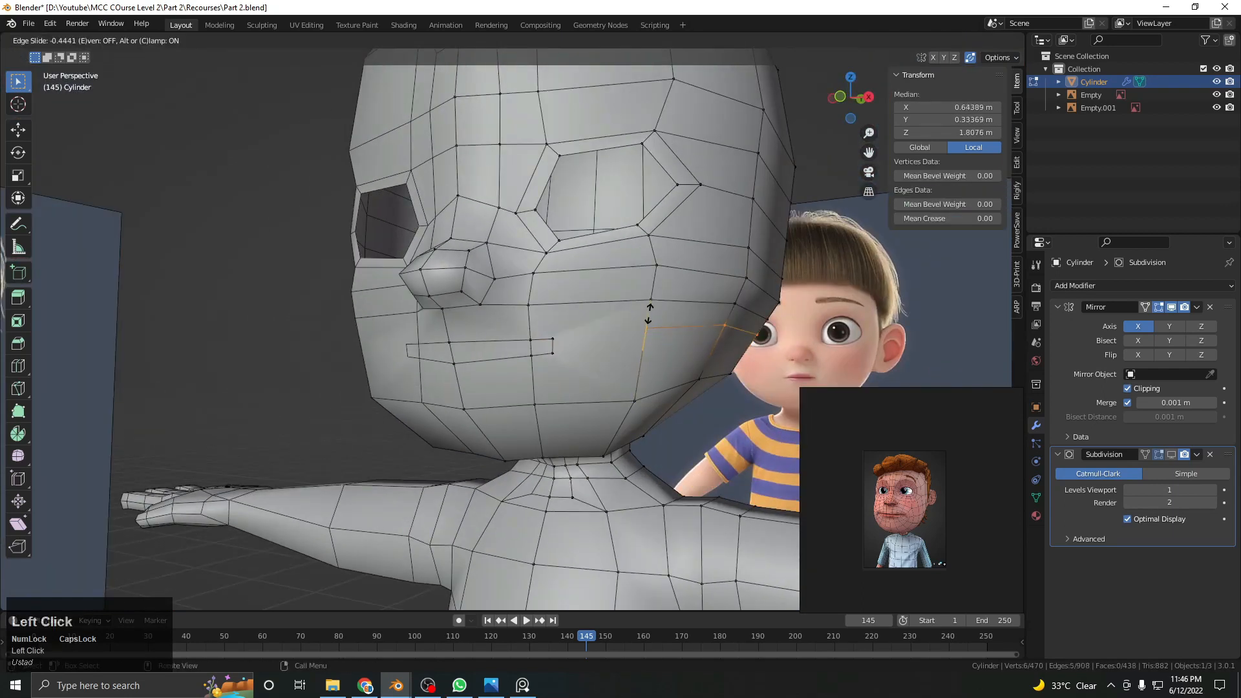
left_click(645, 323)
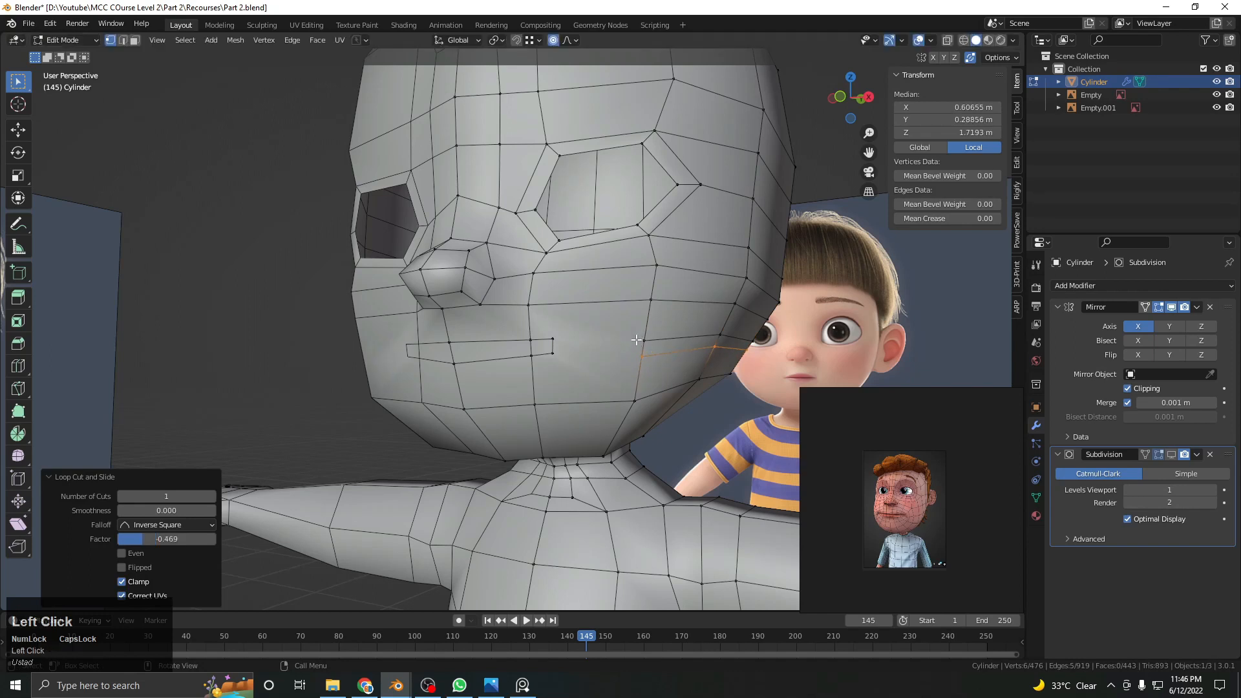
Connect the mouth outline's lower and upper corner vertices to the matching cheek loop vertices beside them
left_click(555, 351)
left_click(641, 352, "shift")
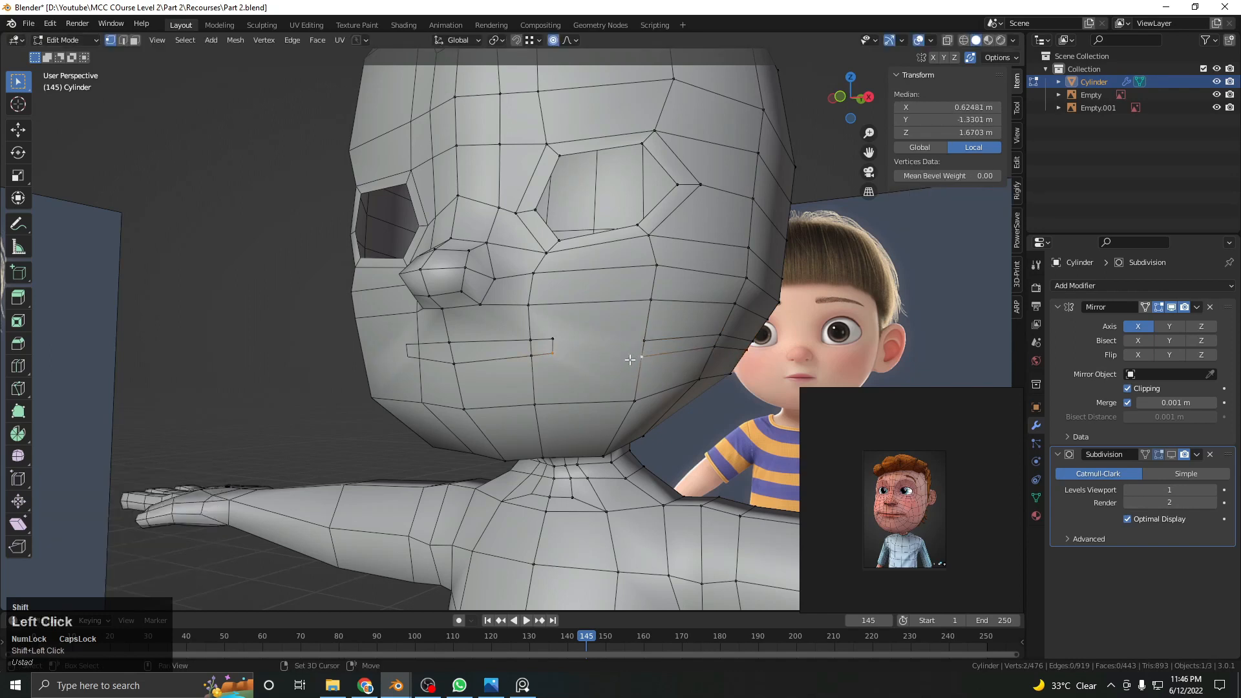
key("j")
left_click(566, 338)
left_click(643, 340, "shift")
key("j")
mouse_move(641, 339)
middle_mouse_down()
mouse_move(677, 352)
mouse_move(577, 383)
mouse_move(660, 351)
middle_mouse_up()
scroll(648, 344, "up", 3)
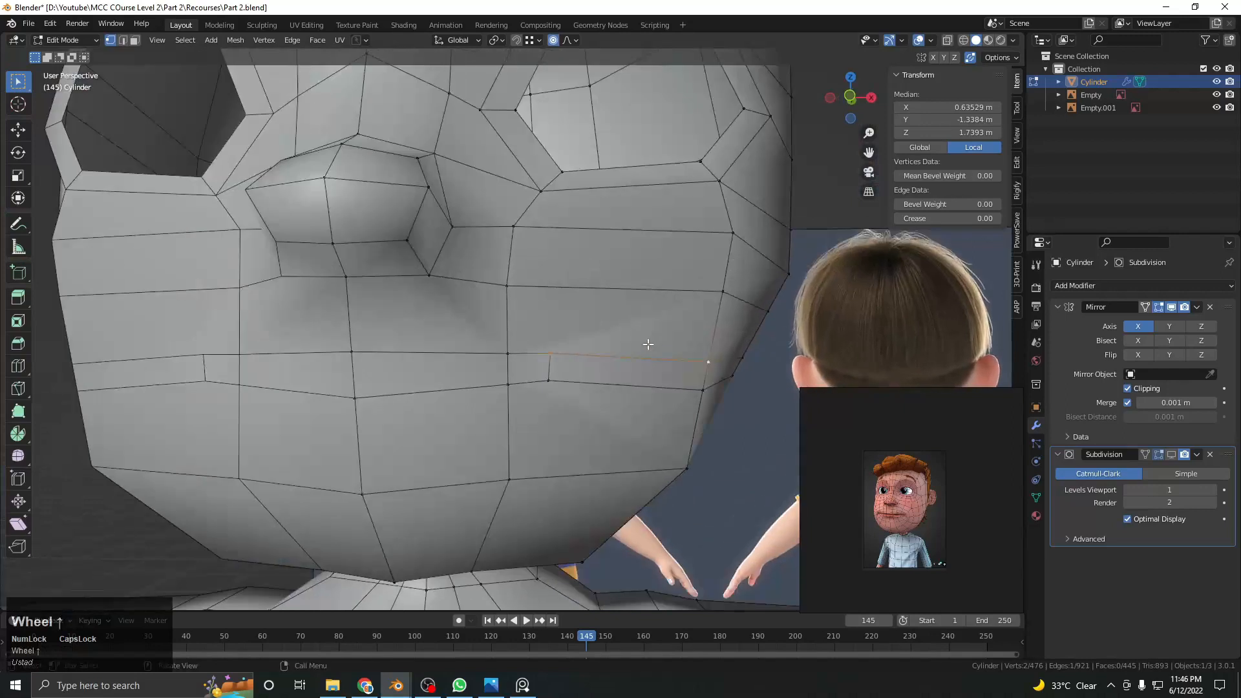
Undo the mouth-corner connections and the two cheek loop cuts
key("ctrl+z")
key("ctrl+z")
key("ctrl+z")
key("ctrl+z")
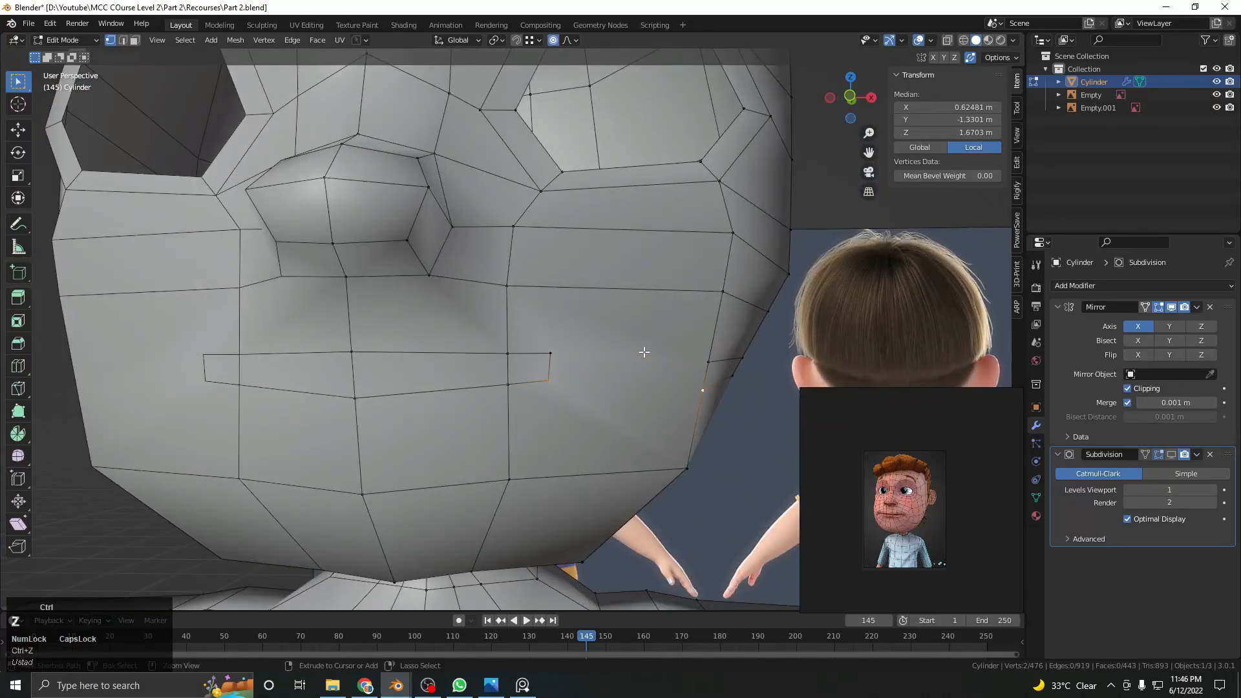
scroll(632, 363, "down", 3)
middle_click_drag(709, 385, 601, 343)
key("ctrl+z")
key("ctrl+z")
scroll(601, 343, "up", 3)
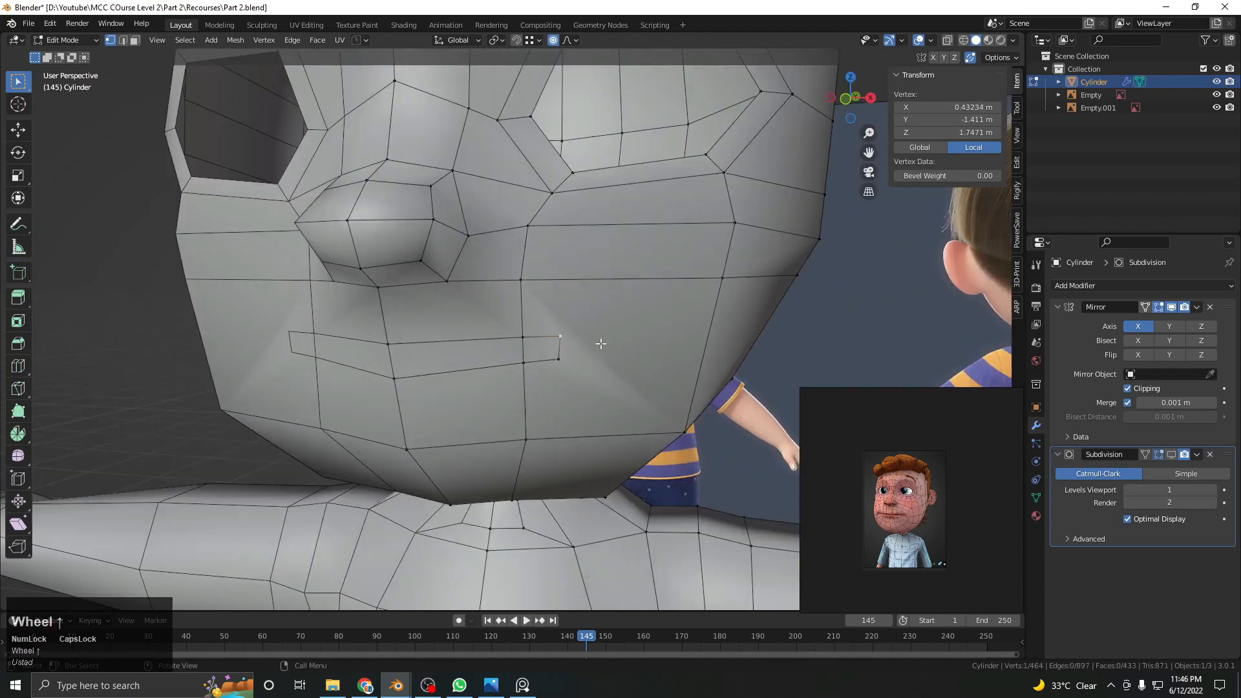
Connect the mouth's upper corner to the cheek vertex diagonally above it and the lower corner to the jaw vertex diagonally below
left_click(704, 293, "shift")
key("j")
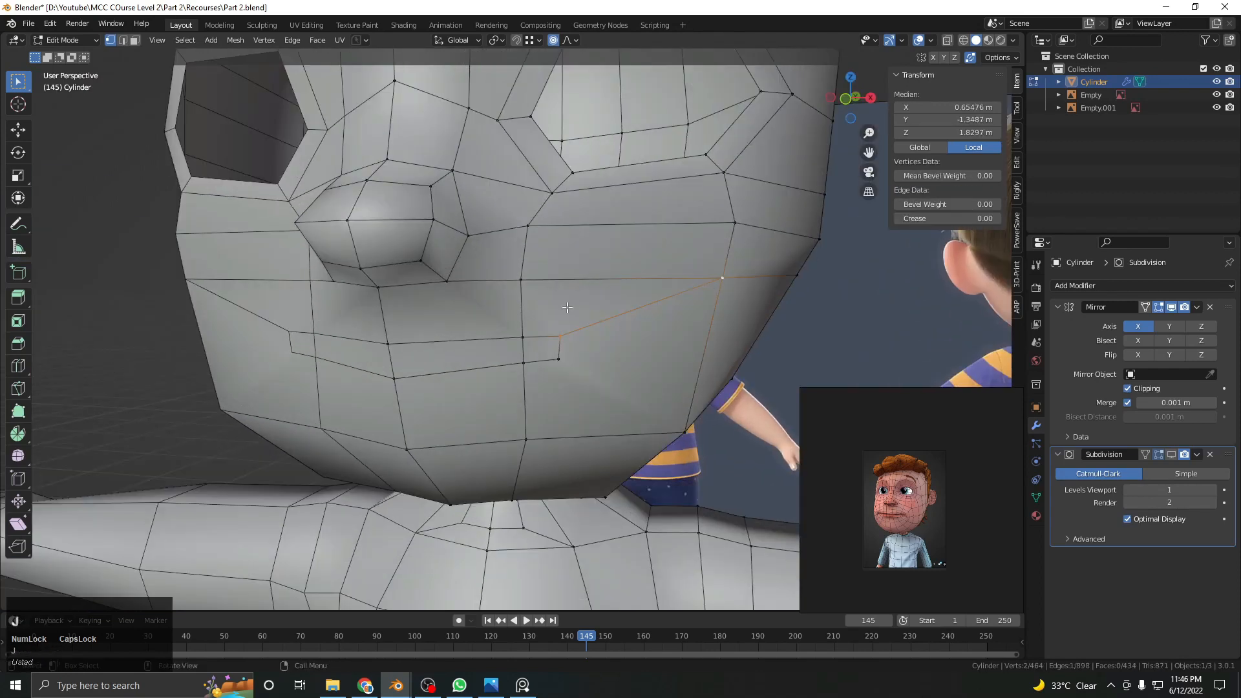
middle_click_drag(681, 294, 653, 311)
left_click(565, 367)
left_click(683, 443, "shift")
scroll(683, 443, "up", 1)
key("j")
Move the lips' centre-line vertices and the mouth-corner vertices forward to match the side reference's lip profile
middle_click_drag(548, 447, 622, 414)
scroll(623, 388, "up", 4)
key("alt+z")
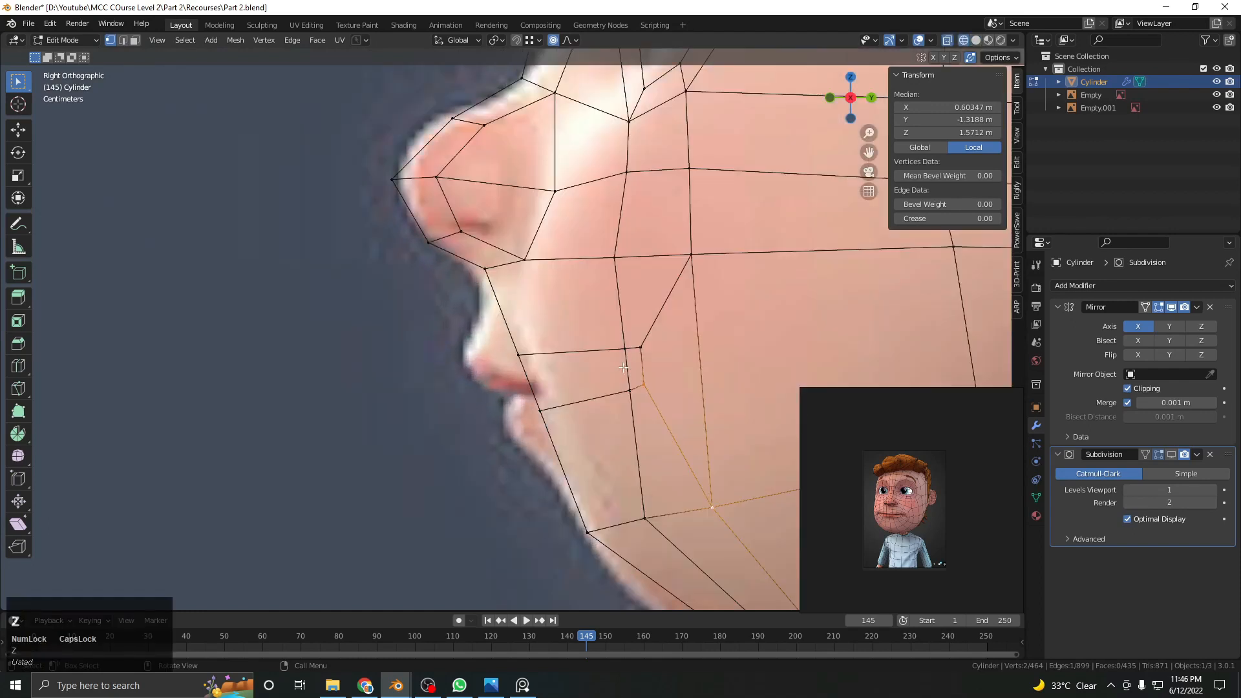
left_click(518, 354)
key("g")
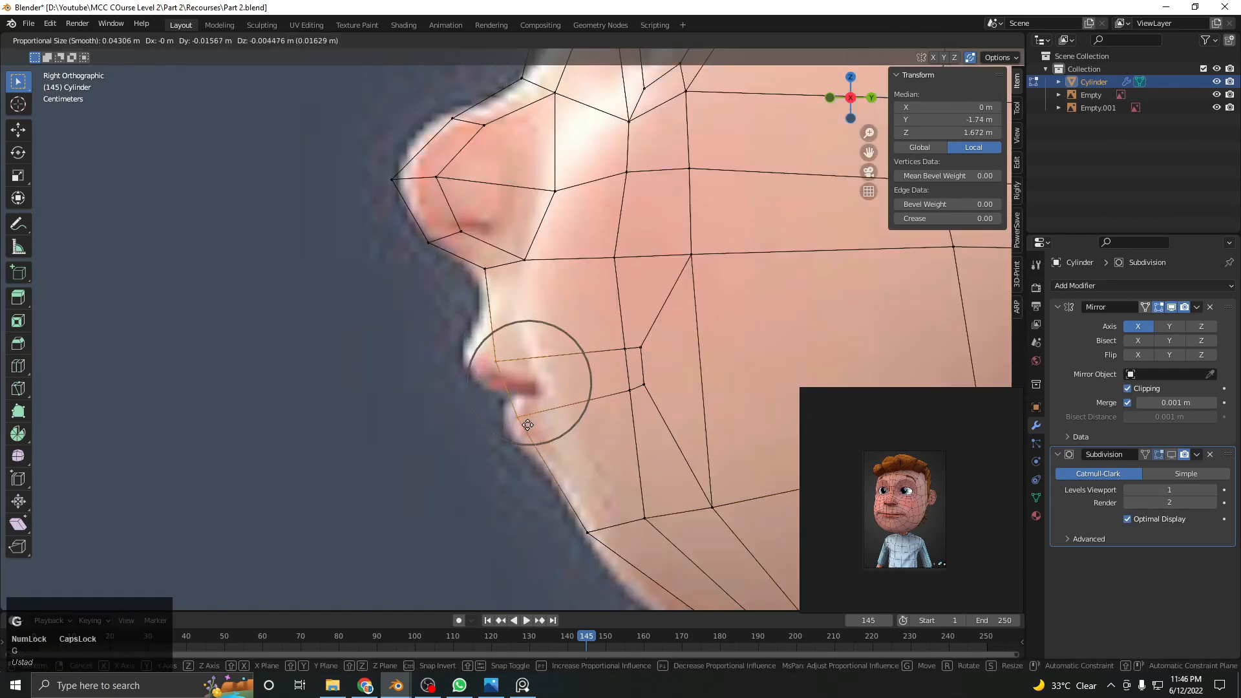
left_click(600, 375)
left_click_drag(605, 328, 663, 410)
key("g")
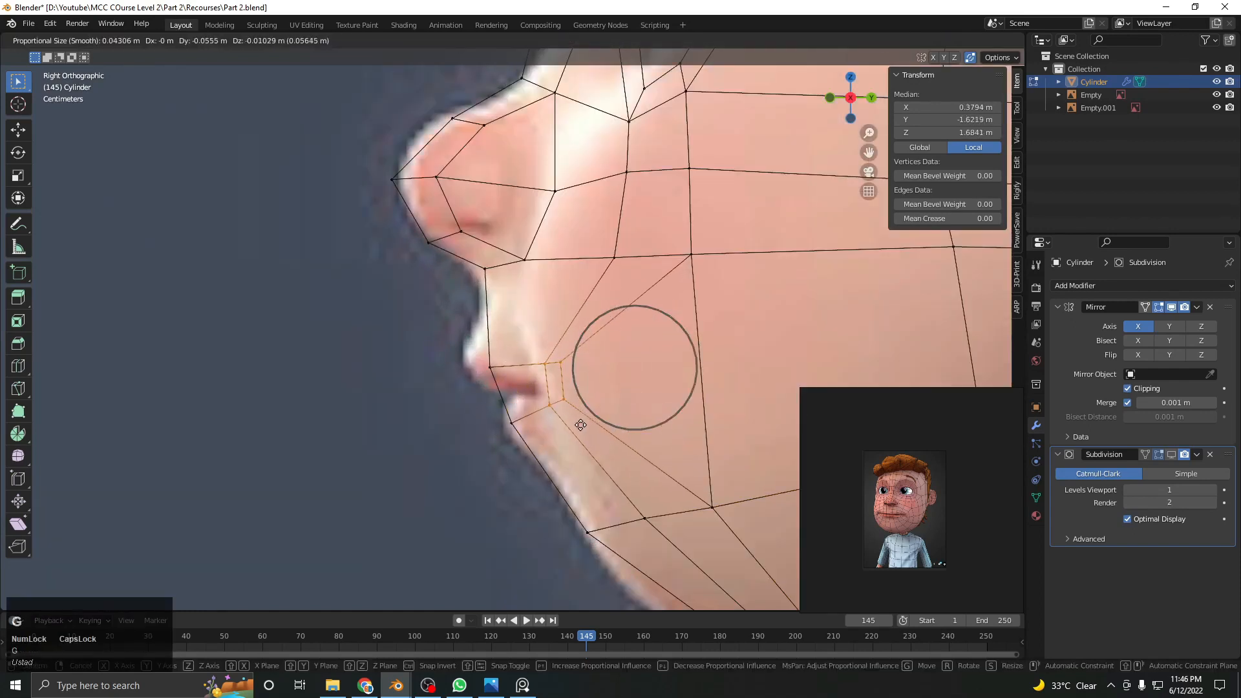
left_click(579, 430)
Rotate the four mouth-corner vertices 20.4° and shift them to follow the face's curve as seen from below
key("z")
middle_click_drag(494, 417, 629, 379)
key("Tab")
middle_click_drag(511, 352, 550, 271)
key("Tab")
middle_click_drag(647, 343, 675, 311)
scroll(604, 338, "up", 4)
key("g")
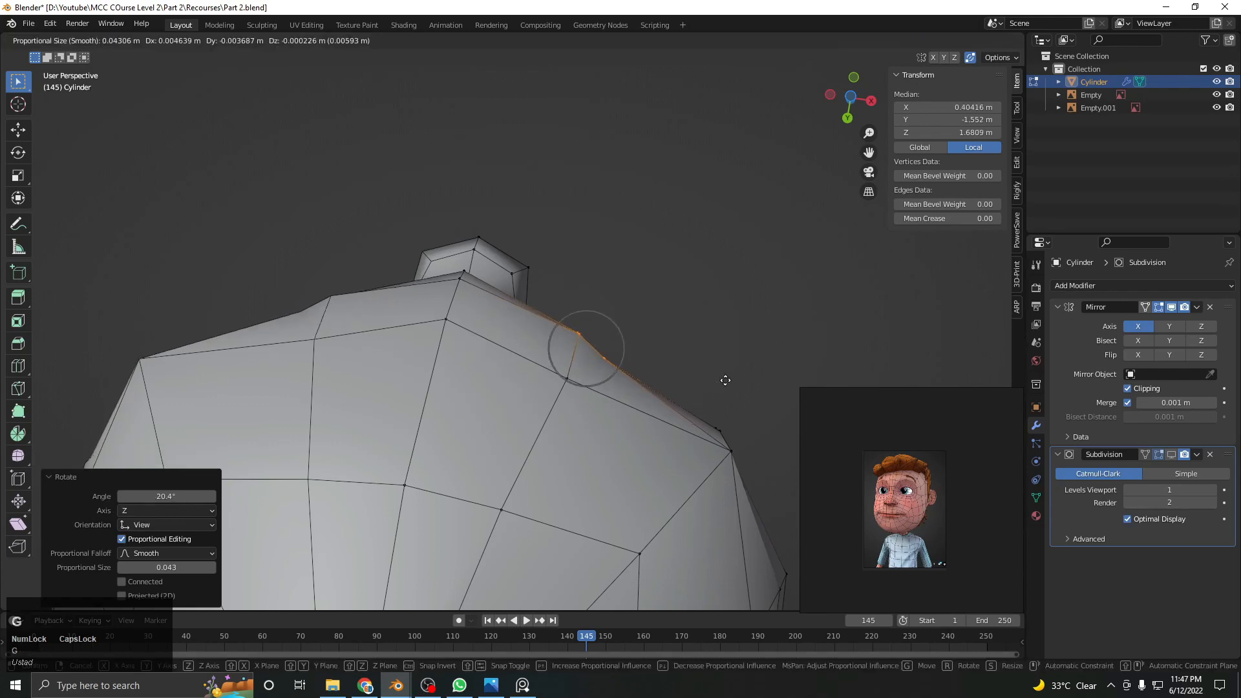
left_click(598, 273)
Move the four mouth-corner vertices inward toward the corner of the front reference's lips
middle_click_drag(598, 272, 648, 405)
key("Tab")
scroll(556, 388, "down", 5)
middle_click_drag(482, 388, 451, 373)
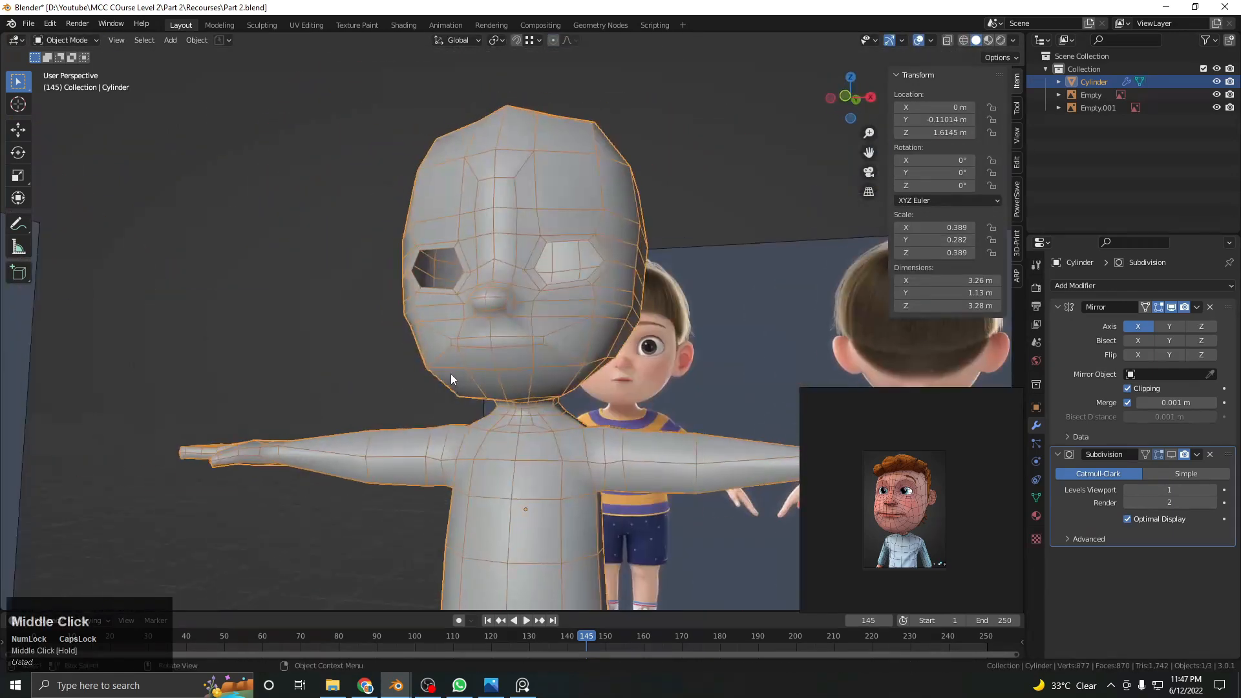
key("KP_1")
scroll(451, 374, "up", 6)
key("Tab")
key("alt+z")
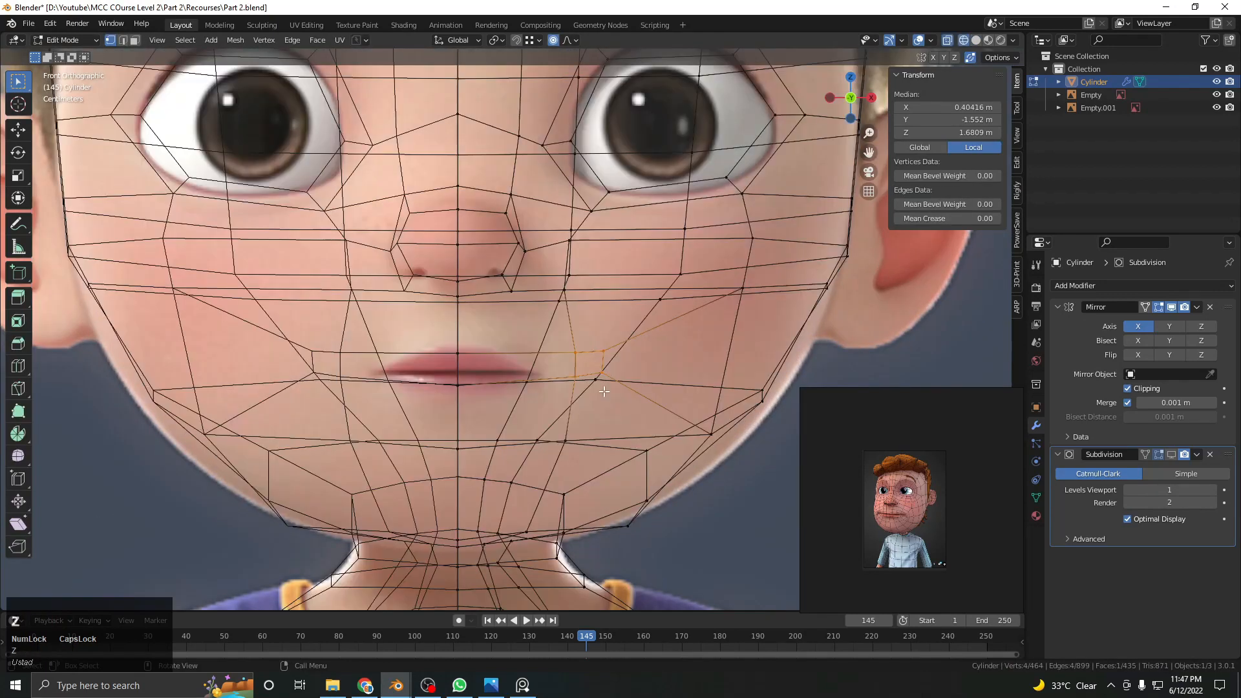
key("g")
key("g")
key("g")
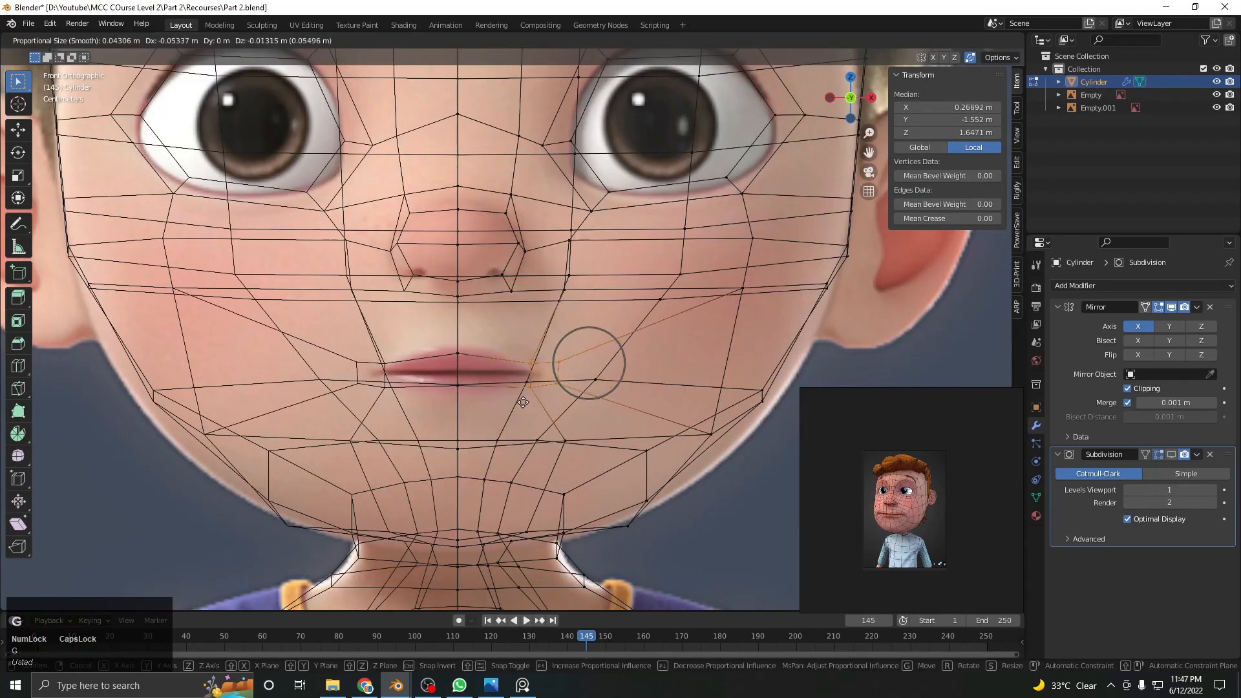
left_click(516, 401)
Nudge the mouth-corner vertices further toward the face's centre over the reference lips
key("z")
left_click(597, 420)
middle_click_drag(537, 411, 595, 373, "shift")
scroll(595, 373, "up", 3)
key("z")
left_click(550, 368)
key("g")
left_click(572, 351)
left_click(593, 369)
key("z")
scroll(585, 420, "down", 3)
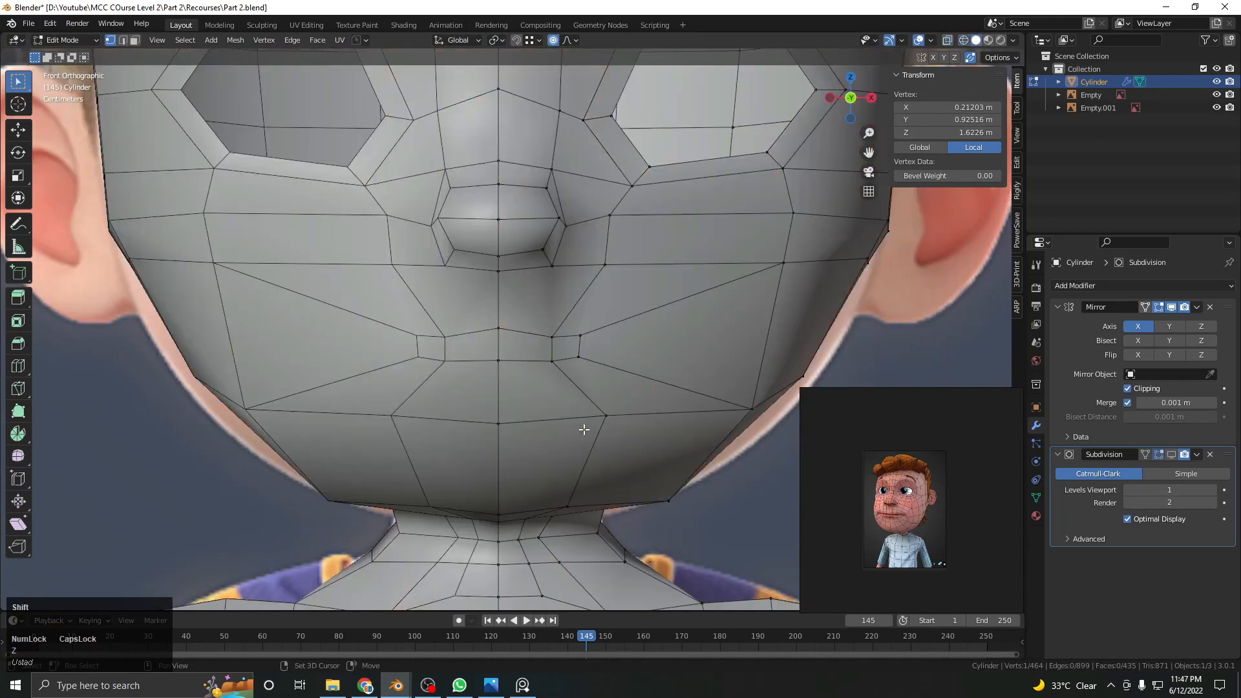
Slide the vertex below the mouth corner to factor 0.363 and the chin's underside vertex to factor 0.062
middle_click_drag(584, 432, 591, 391, "shift")
left_click(595, 393)
scroll(595, 393, "down", 3)
key("g")
key("g")
left_click(643, 435)
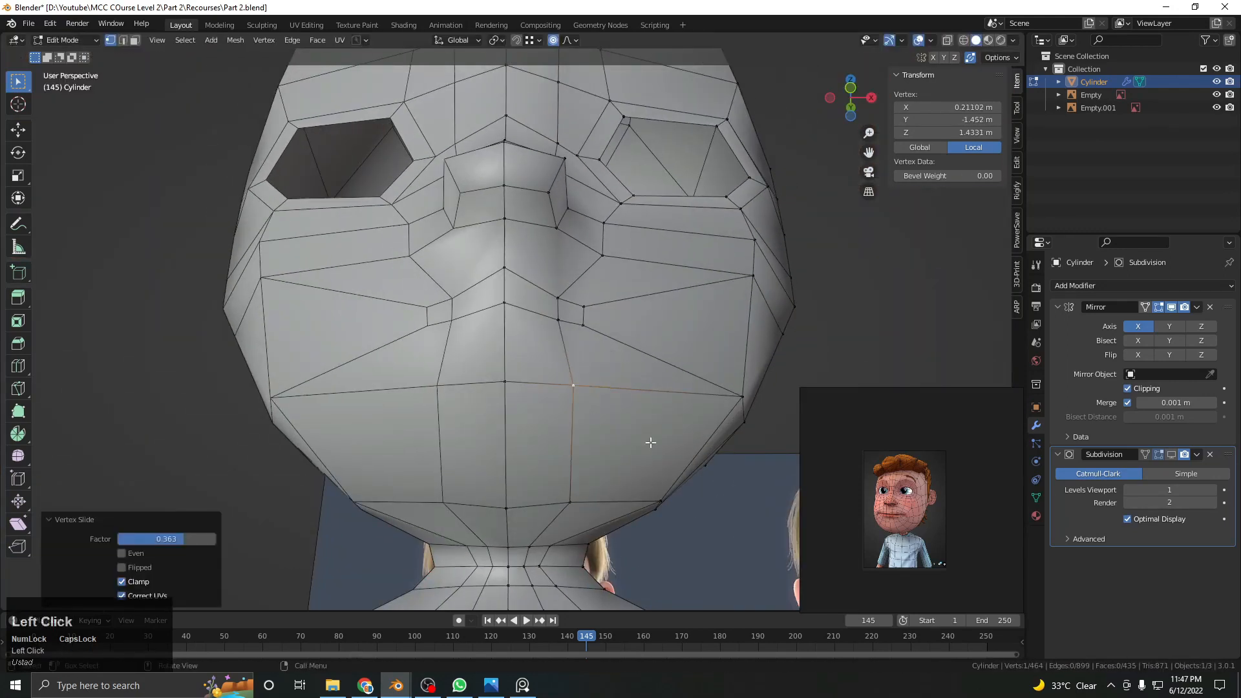
middle_click_drag(642, 435, 627, 503)
left_click(633, 503)
key("g")
key("g")
left_click(612, 504)
middle_click_drag(609, 362, 606, 393)
Push the four mouth-corner vertices forward and outward and rotate them slightly to round the mouth as seen from below
left_click(587, 320)
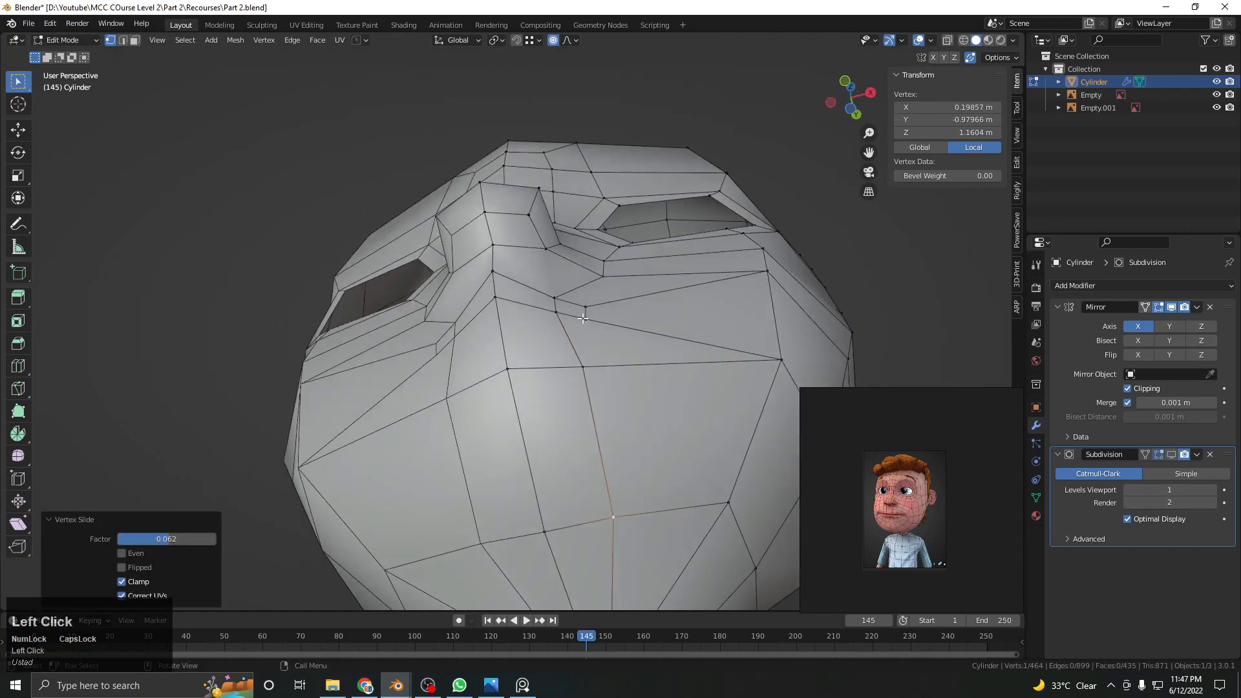
left_click(584, 308, "shift")
left_click(556, 313, "shift")
left_click(555, 299, "shift")
middle_click_drag(591, 320, 626, 291)
scroll(628, 291, "up", 3)
key("g")
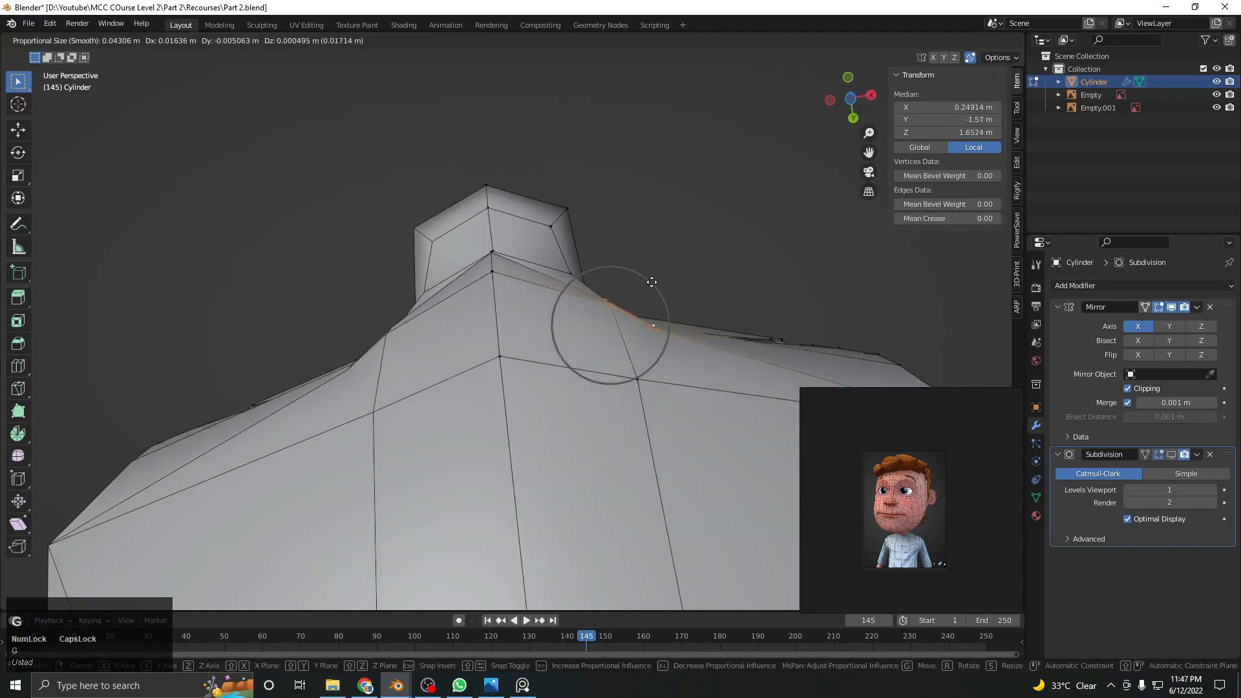
left_click(660, 274)
key("r")
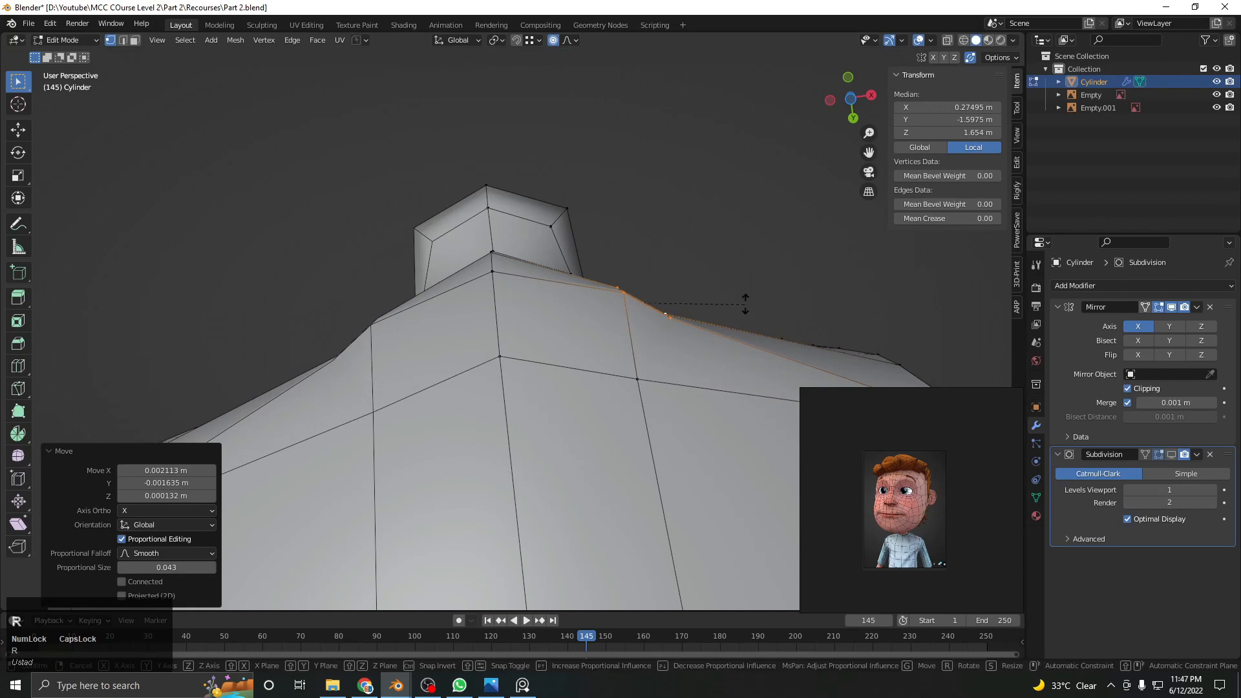
left_click(748, 294)
key("g")
left_click(746, 289)
Examine the smoothed head in Object Mode and compare the mouth's profile with the side reference
scroll(744, 291, "down", 4)
middle_click_drag(742, 297, 727, 405)
key("Tab")
scroll(467, 352, "down", 2)
mouse_move(467, 352)
middle_mouse_down()
mouse_move(625, 349)
mouse_move(477, 332)
middle_mouse_up()
scroll(476, 333, "up", 1)
key("Tab")
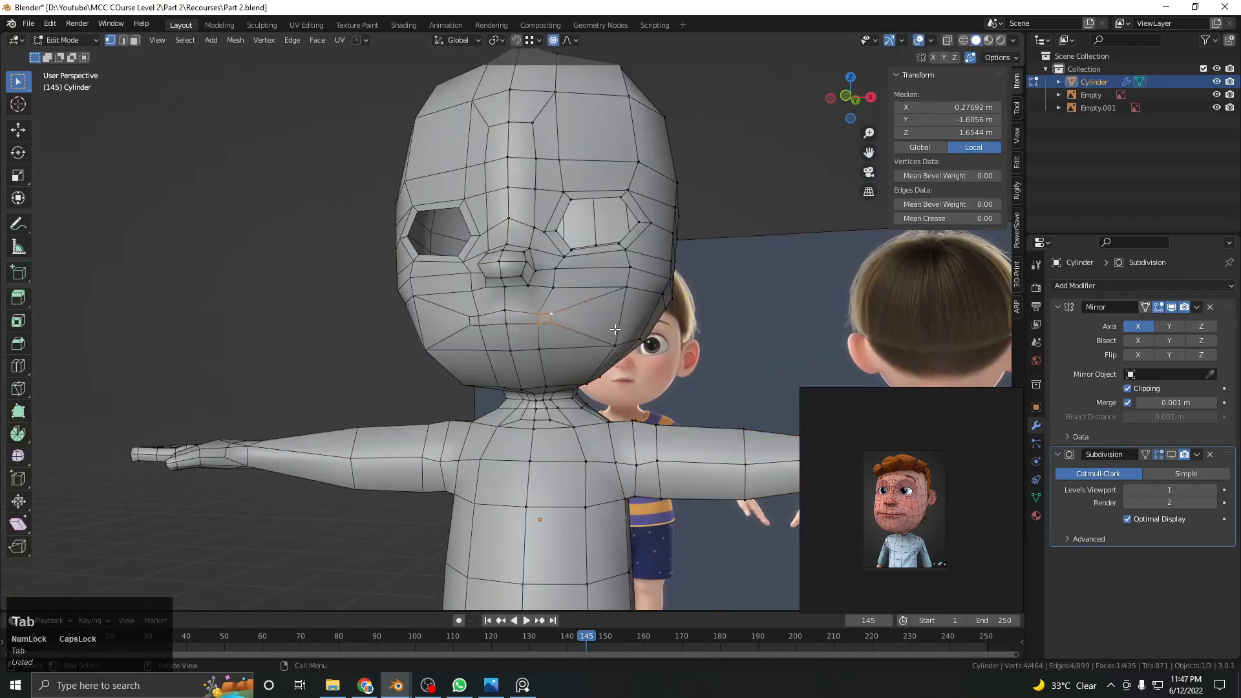
key("KP_3")
key("Tab")
scroll(625, 323, "down", 3)
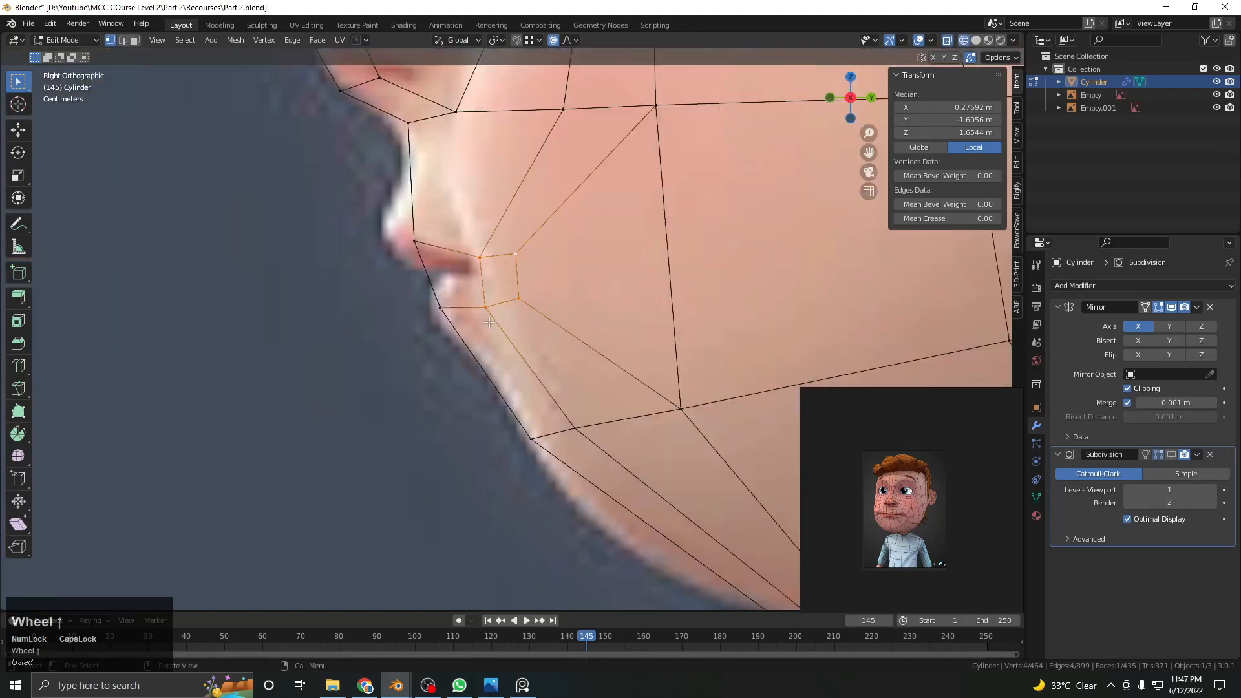
Move the two vertices above the chin and the two on the chin's lower edge downward in the front view
key("KP_1")
middle_click_drag(633, 319, 582, 360, "shift")
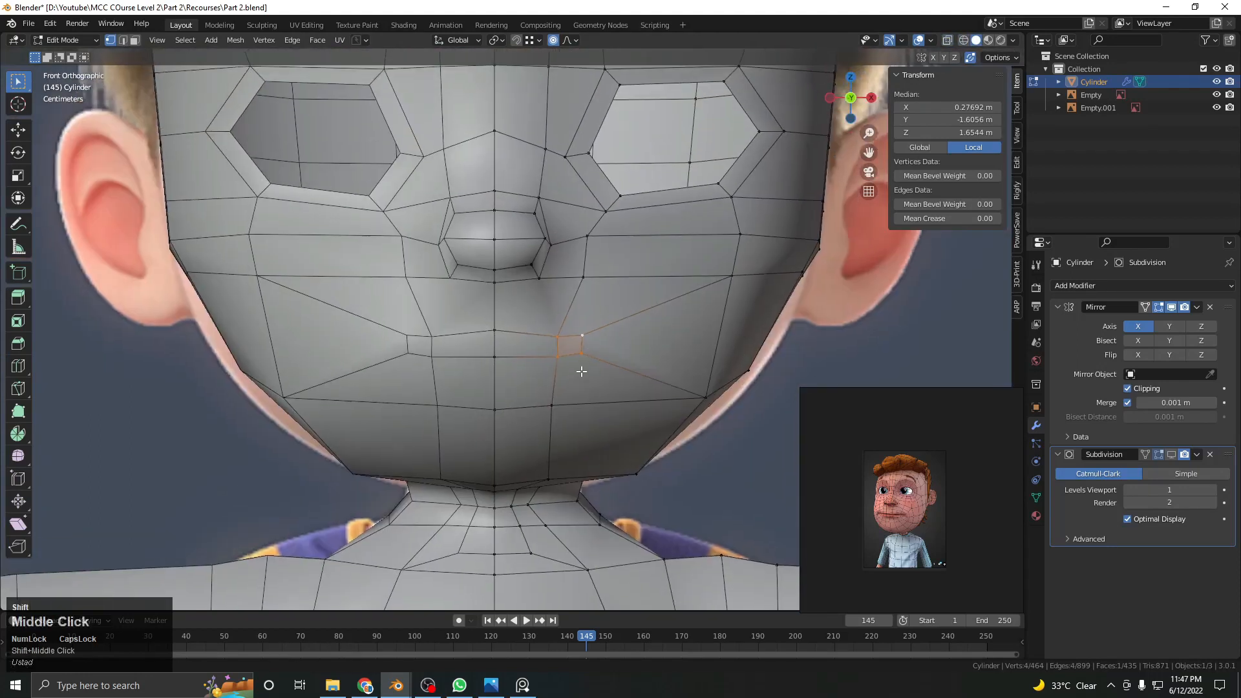
left_click(556, 410)
key("g")
left_click(496, 423)
key("g")
left_click(498, 436)
left_click(548, 481)
key("g")
left_click(552, 491)
left_click(491, 489)
key("g")
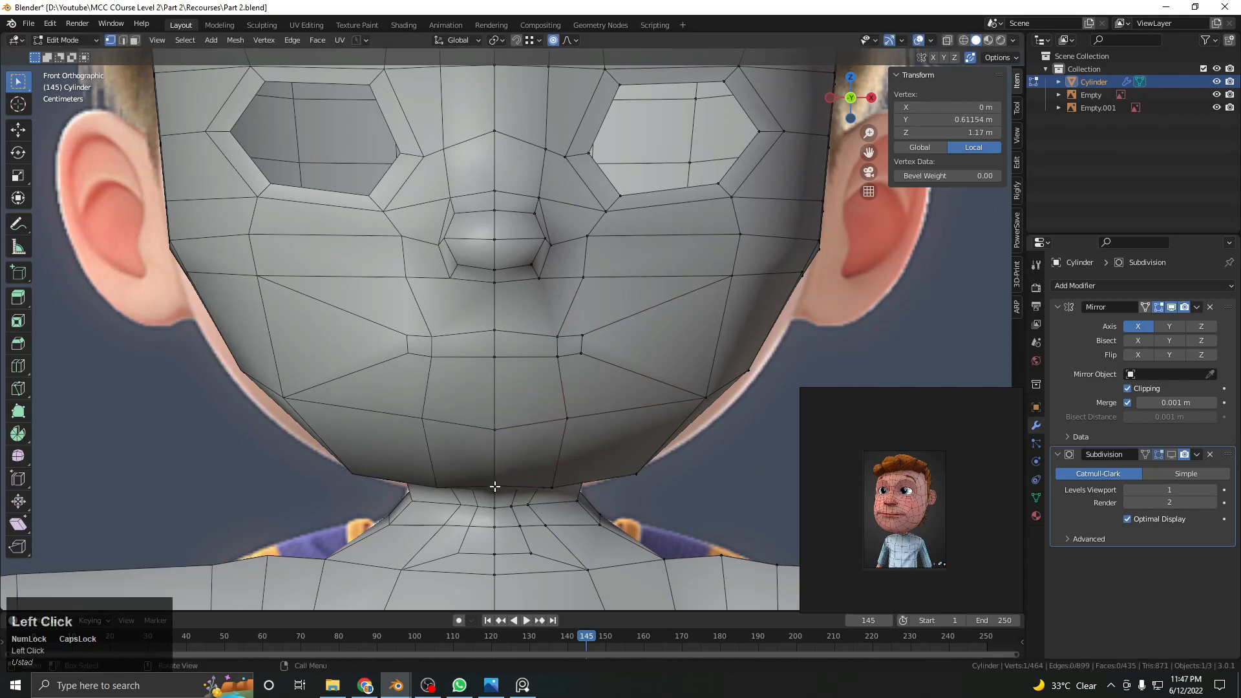
left_click(493, 499)
Move the outer jaw vertex down along the front reference's jawline
left_click(748, 371)
key("g")
left_click(735, 398)
key("g")
left_click(748, 399)
scroll(591, 385, "up", 1)
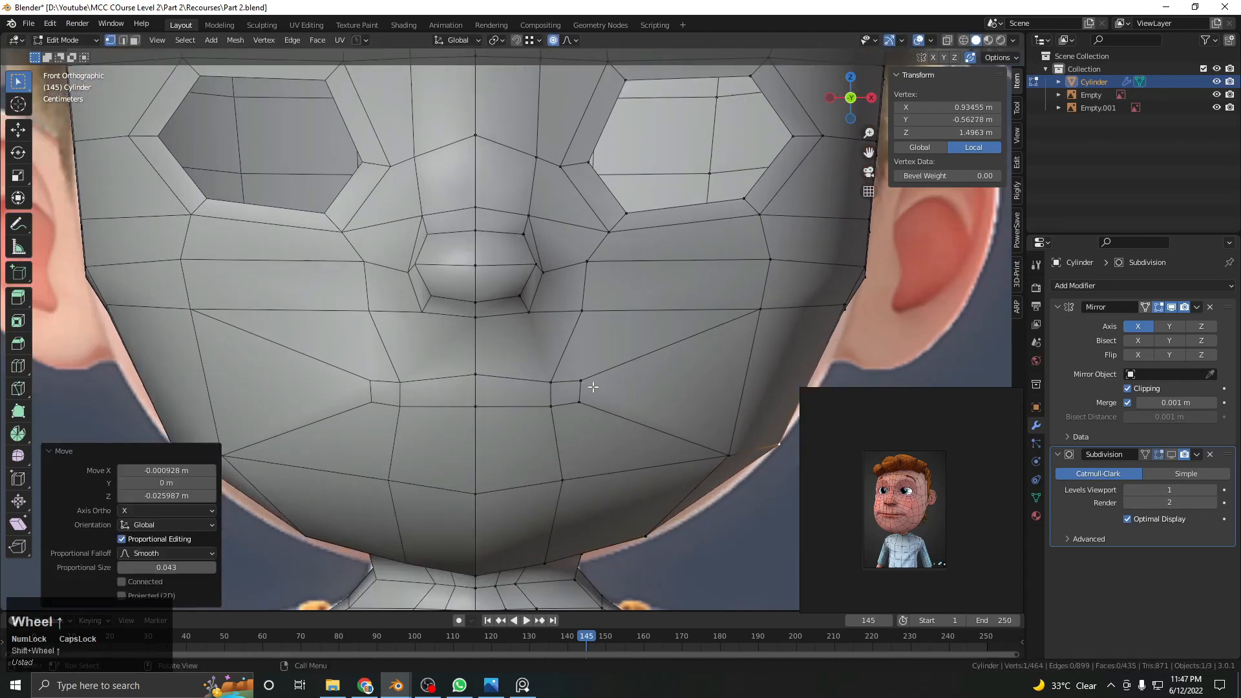
Move the two outermost mouth-corner vertices slightly outward to widen the mouth
left_click(585, 383)
left_click(582, 404, "shift")
key("g")
left_click(590, 403)
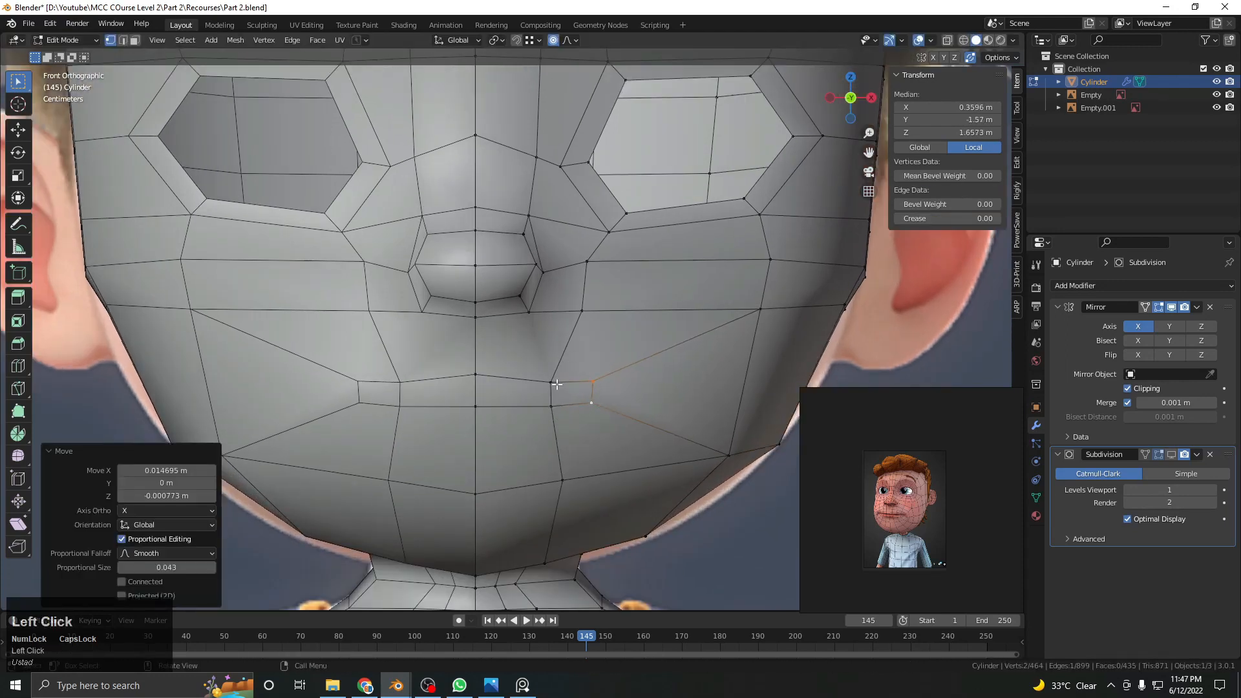
Raise the upper lip vertex near the corner and lower the two lower lip vertices to make the mouth outline taller
left_click(486, 373)
scroll(580, 401, "up", 1)
left_click(584, 400)
key("g")
scroll(584, 390, "up", 5)
left_click(584, 388)
left_click(579, 473)
key("g")
left_click(581, 481)
left_click(456, 475)
key("g")
left_click(456, 479)
scroll(481, 448, "down", 3)
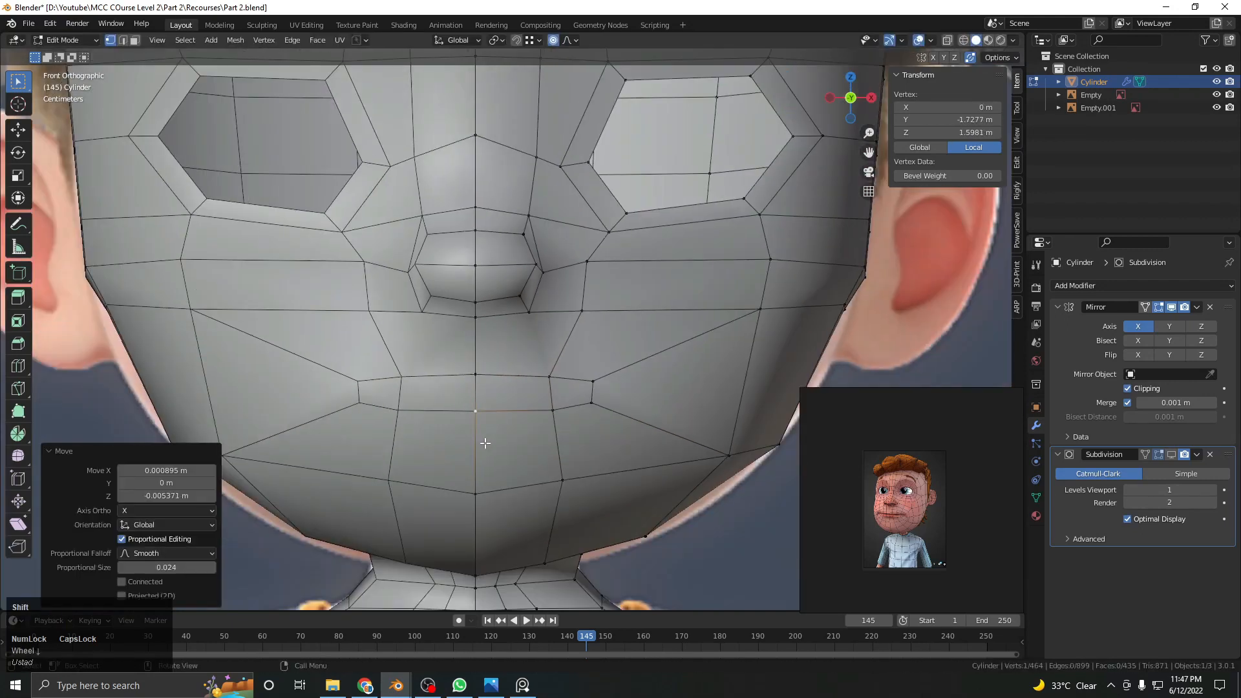
Knife an edge loop around the mouth, from the centre line below the nose round the corner to the centre line above the chin
middle_click_drag(485, 443, 482, 411, "shift")
key("k")
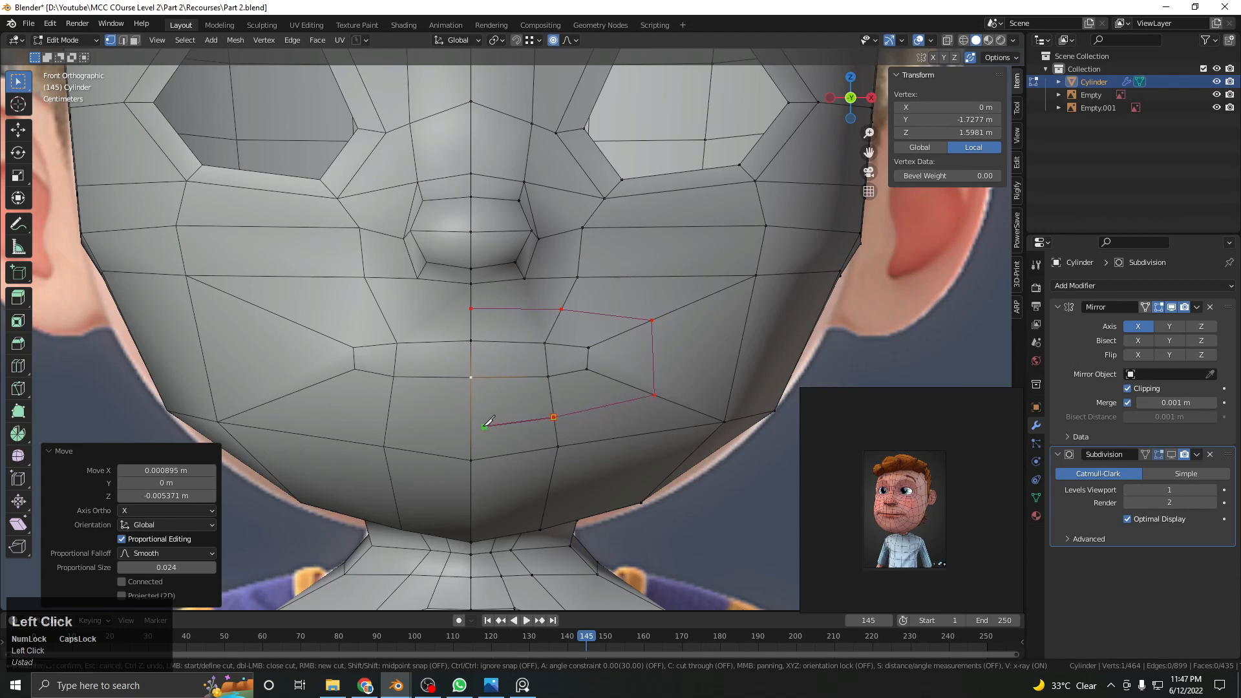
key("Return")
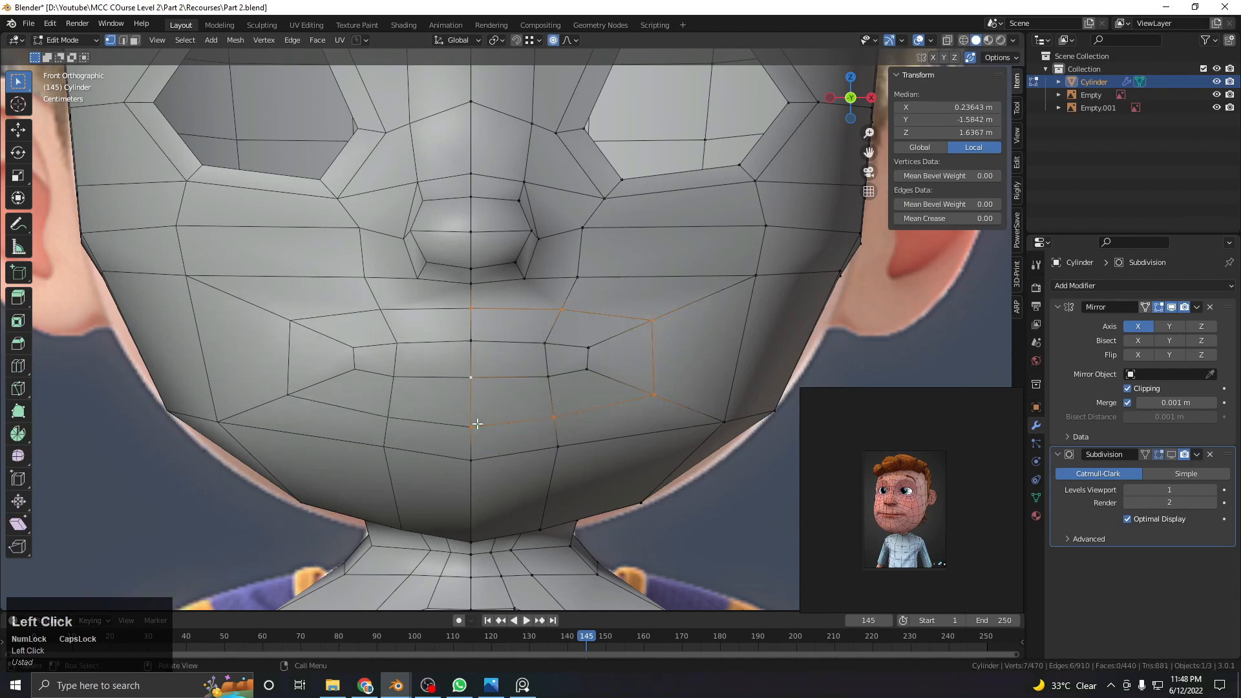
Move the centre-line vertex and its neighbour in the row below the new mouth loop down toward the chin
scroll(578, 357, "down", 3)
scroll(575, 356, "up", 4)
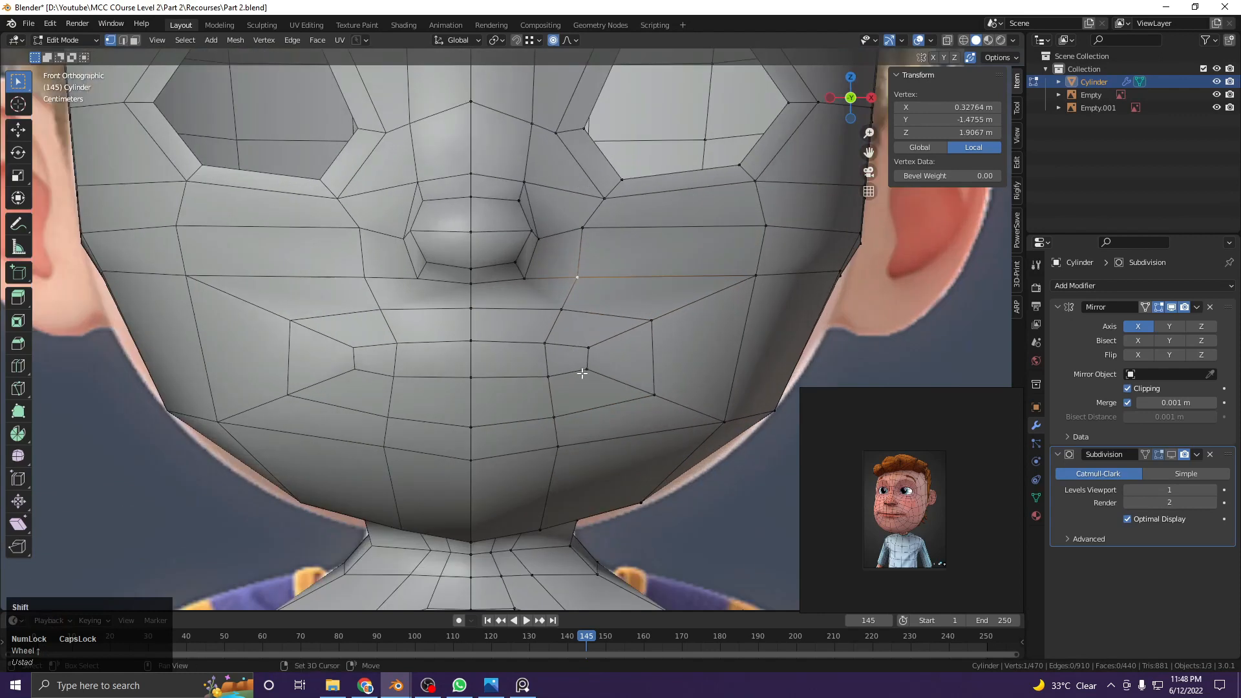
middle_click_drag(582, 371, 565, 359, "shift")
left_click(481, 406)
middle_click_drag(525, 404, 521, 385, "shift")
scroll(483, 409, "up", 1)
left_click(544, 430, "shift")
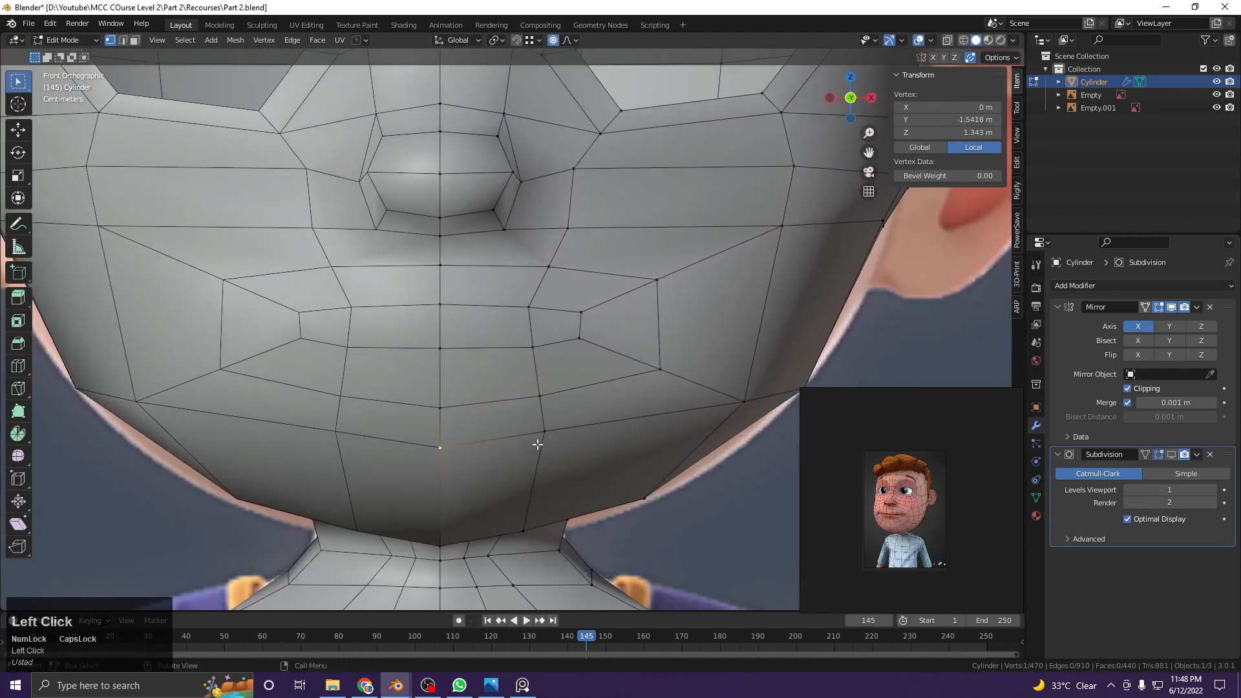
key("g")
left_click(555, 493)
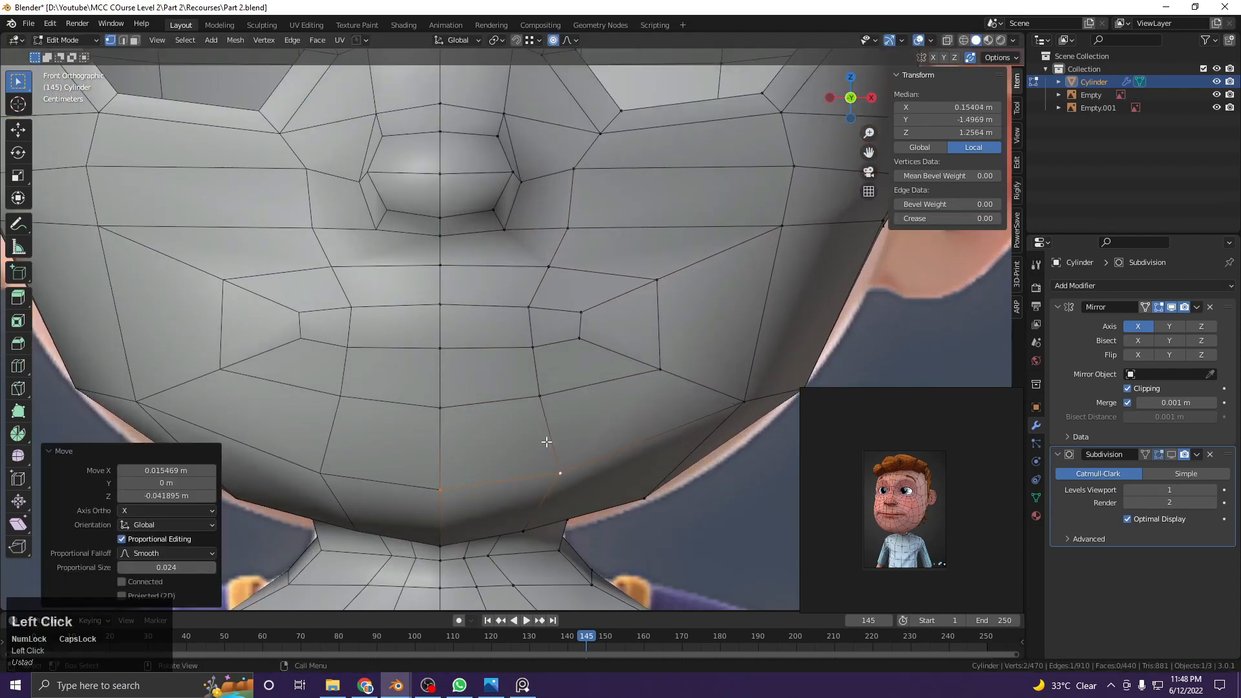
Nudge the bottom vertices and lower outer corner of the loop around the mouth slightly downward and outward
left_click(547, 401)
key("g")
left_click(470, 400)
left_click(470, 401)
key("g")
left_click(475, 412)
left_click(651, 371)
key("g")
left_click(663, 375)
Adjust the vertices along the upper side of the loop around the mouth to even out its spacing
left_click(673, 252)
key("g")
left_click(582, 249)
key("g")
left_click(536, 252)
scroll(572, 336, "up", 1, "shift")
scroll(572, 336, "up", 1)
Move the upper and lower mouth vertices next to the corner slightly outward
left_click(560, 337)
key("g")
left_click(570, 336)
left_click(560, 381)
key("g")
left_click(567, 381)
scroll(566, 382, "down", 4)
mouse_move(566, 382)
middle_mouse_down()
mouse_move(666, 412)
mouse_move(627, 332)
mouse_move(529, 353)
mouse_move(607, 352)
mouse_move(553, 362)
middle_mouse_up()
key("alt+a")
key("KP_1")
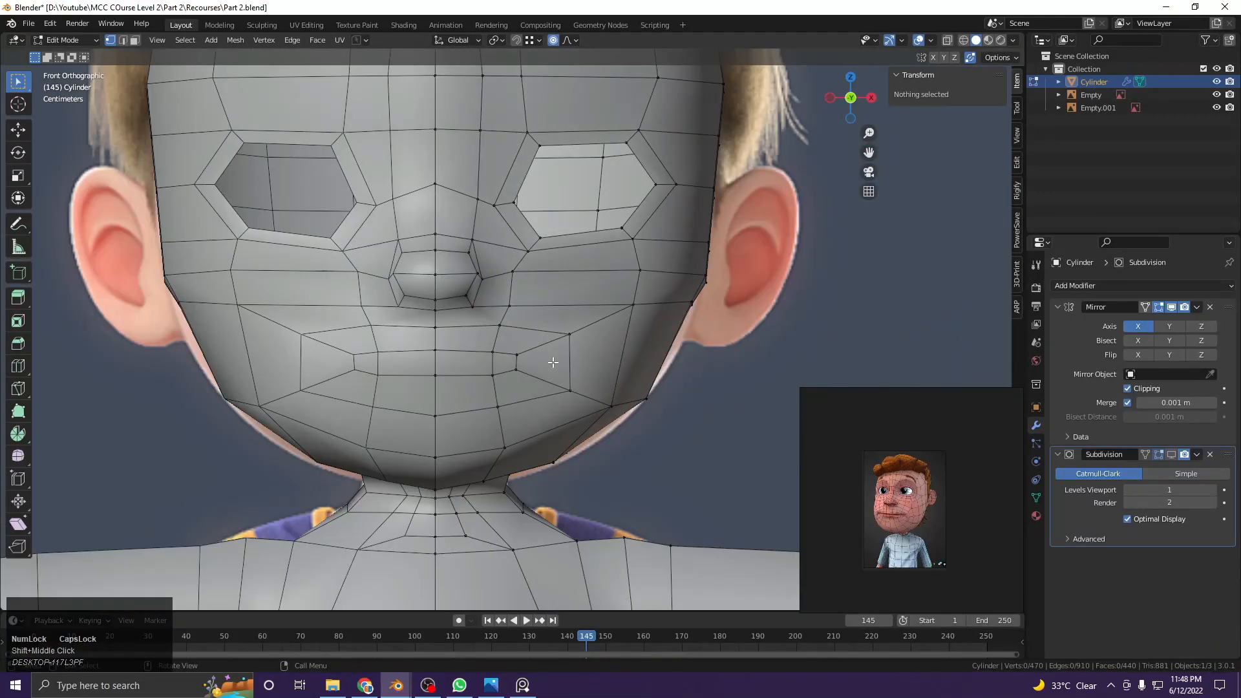
scroll(553, 363, "up", 4)
left_click(501, 372)
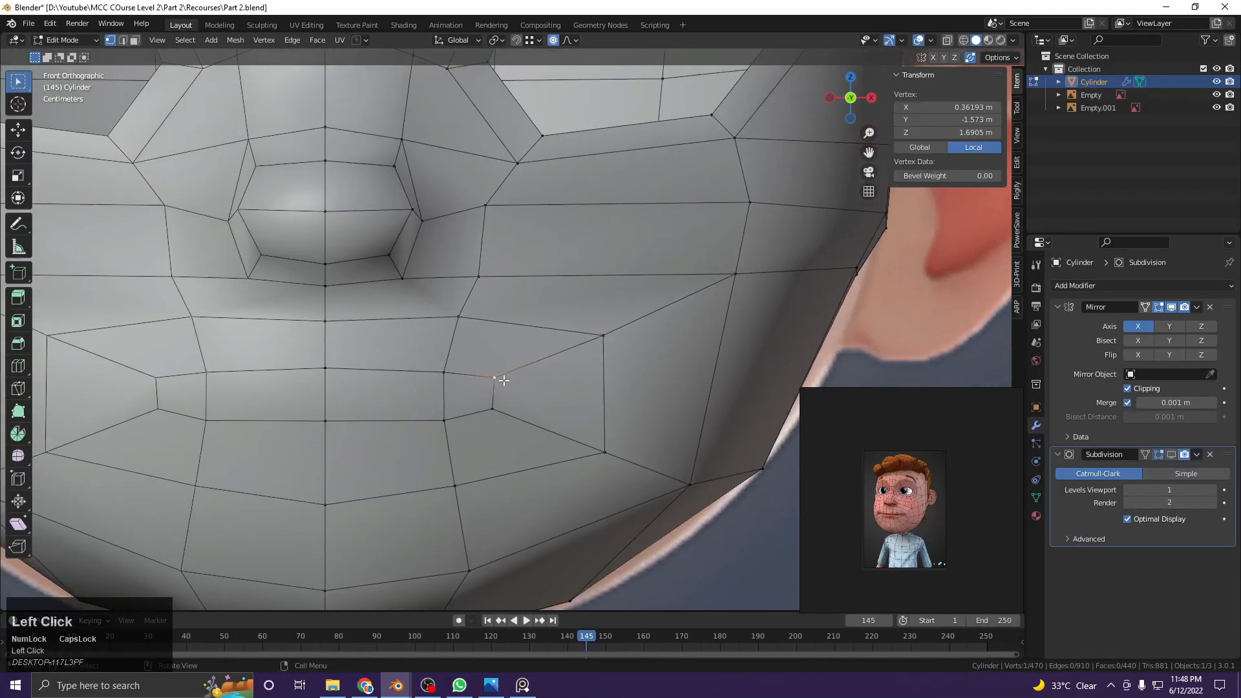
key("k")
right_click(496, 376)
Knife an edge from the upper outer corner of the mouth loop up across the cheek to the lower eye rim
scroll(927, 521, "up", 5)
middle_click_drag(927, 521, 893, 529)
scroll(944, 509, "down", 3)
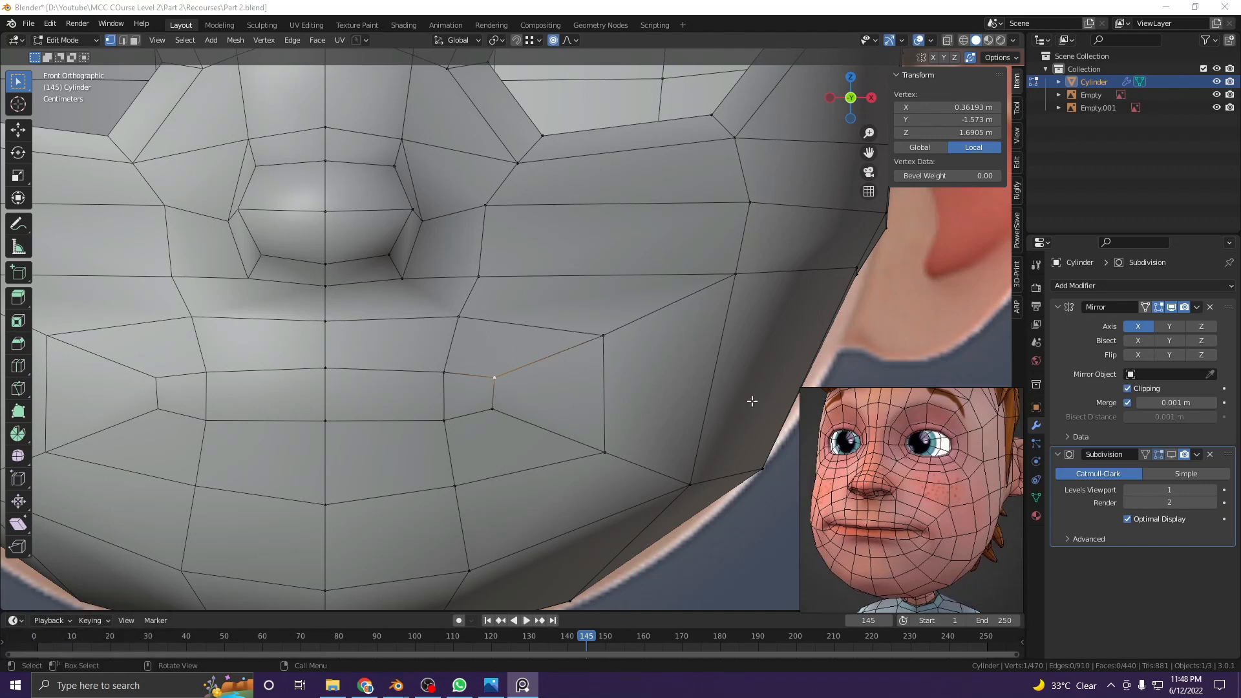
left_click(596, 351)
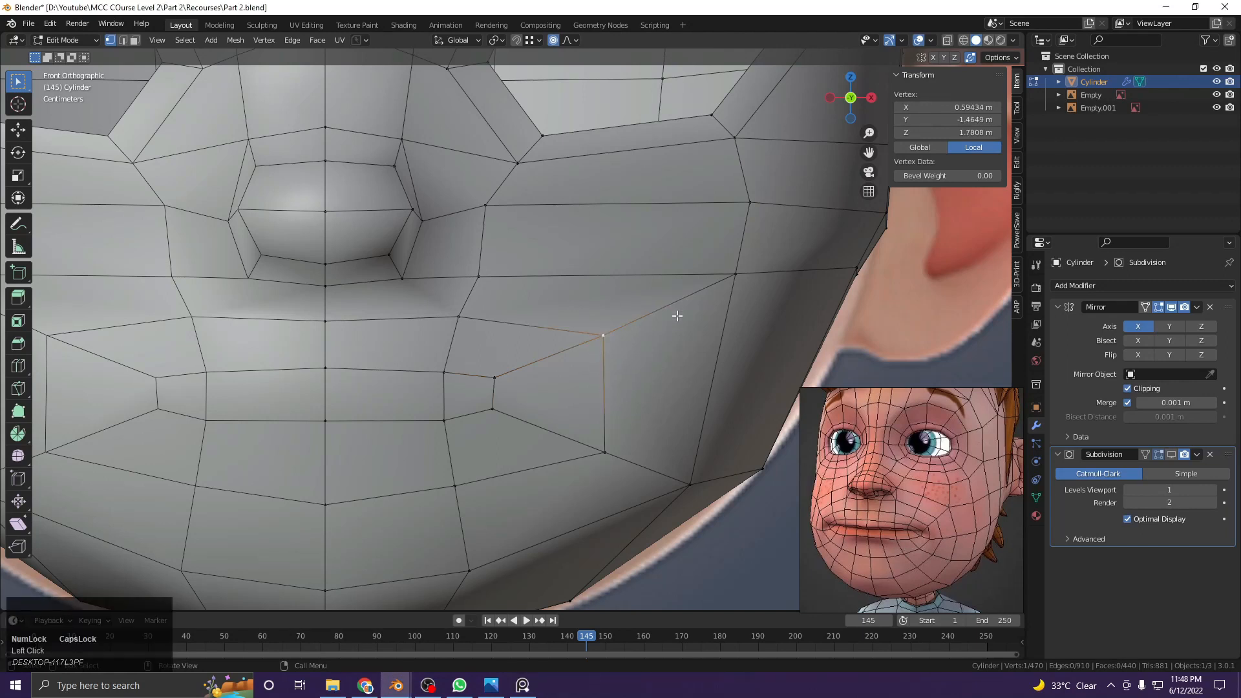
key("k")
left_click(604, 336)
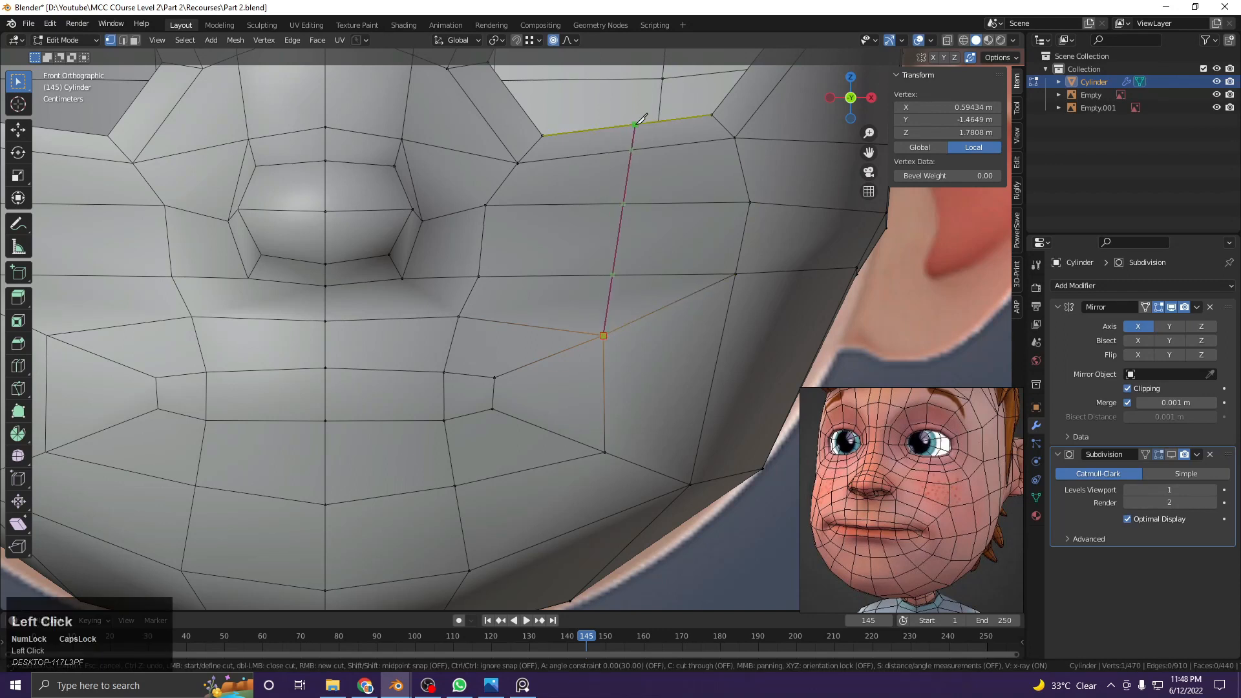
left_click(630, 125)
key("Return")
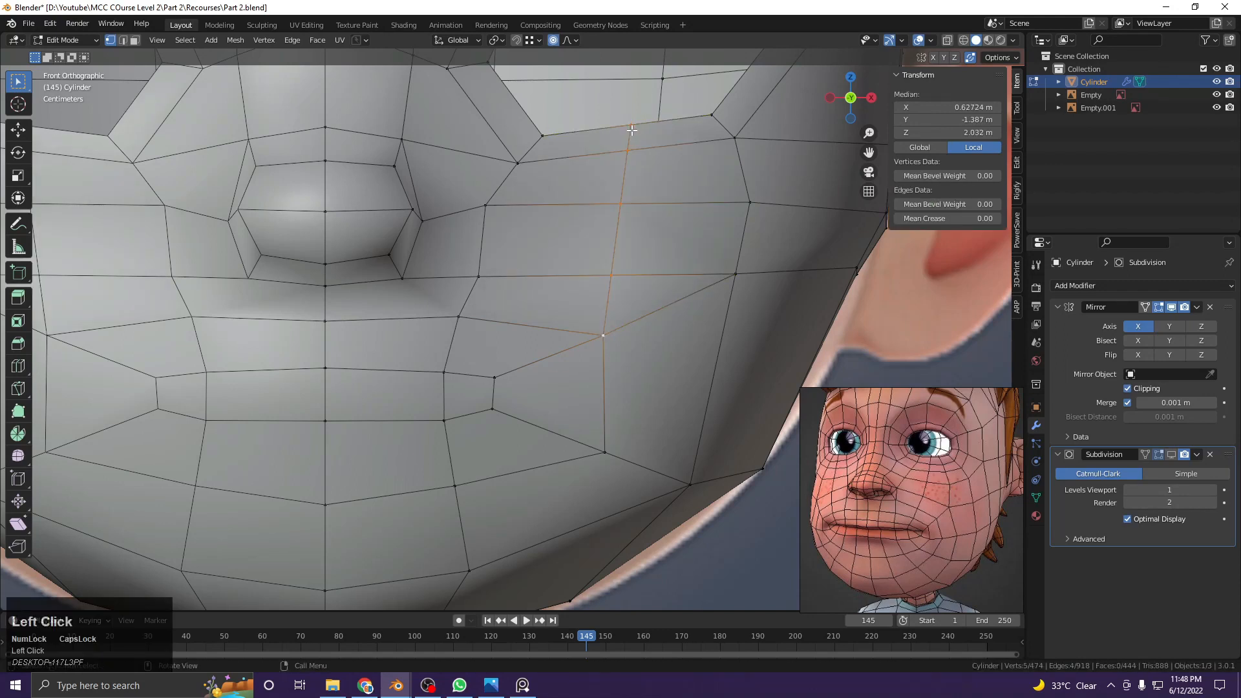
Dissolve the diagonal edge between the mouth loop's upper outer corner and the neighbouring cheek vertex
left_click(623, 322)
left_click(735, 273, "shift")
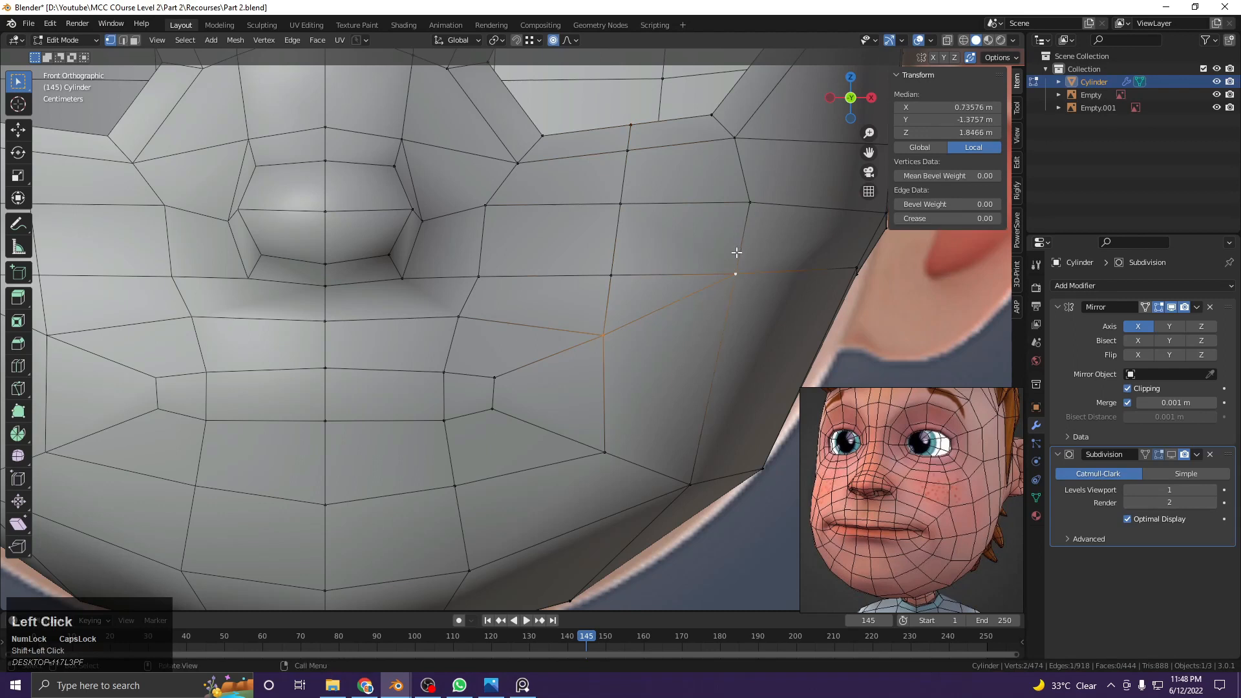
key("x")
left_click(724, 349)
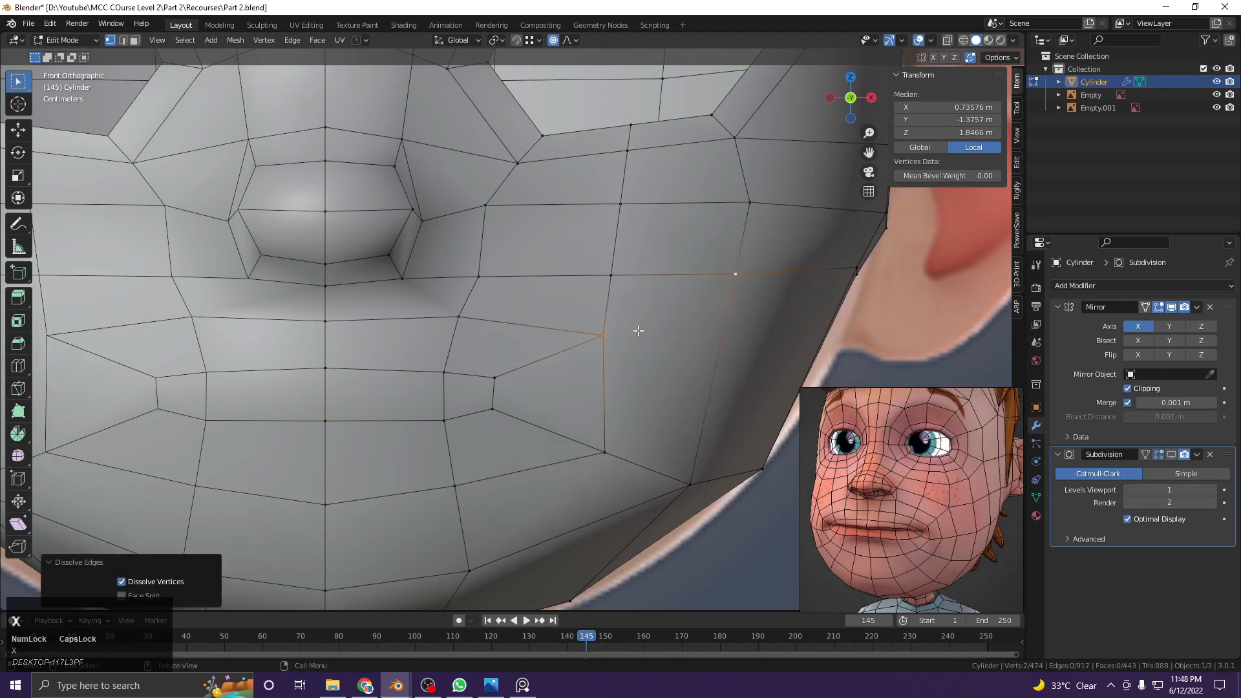
Knife a horizontal cut from the mouth loop's upper outer corner across the cheek to the jaw's silhouette edge, following the topology reference
left_click(593, 323)
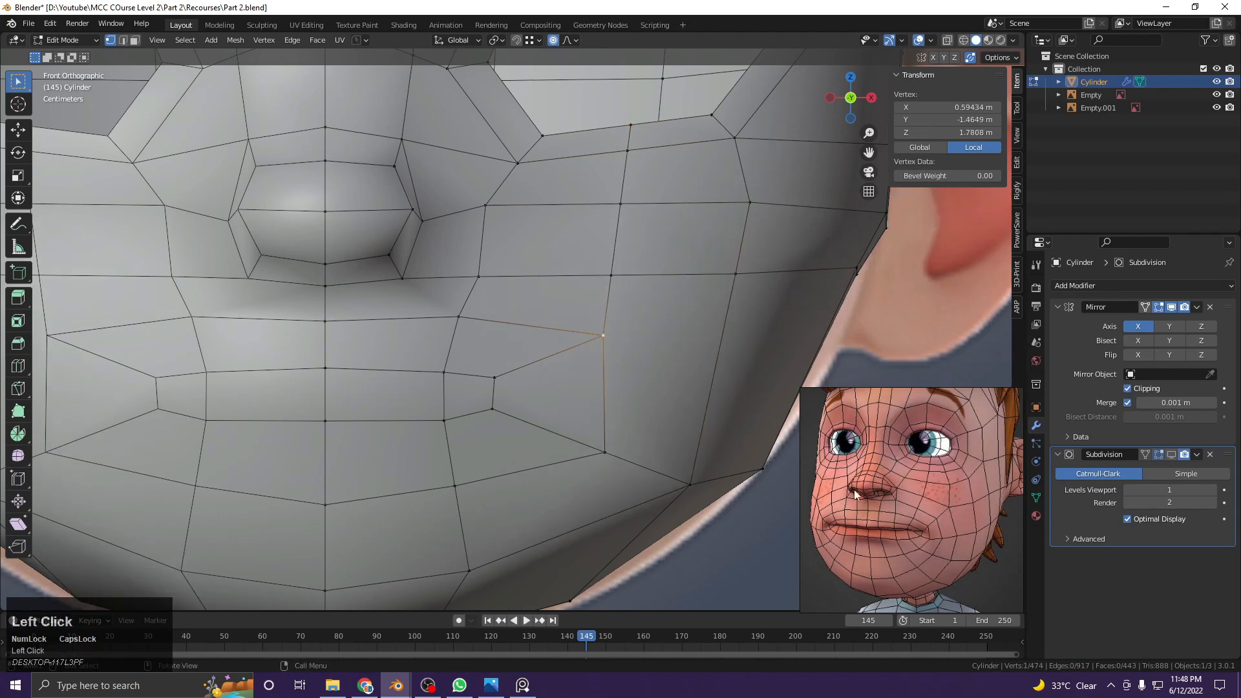
scroll(926, 535, "up", 3)
middle_click_drag(926, 535, 913, 533)
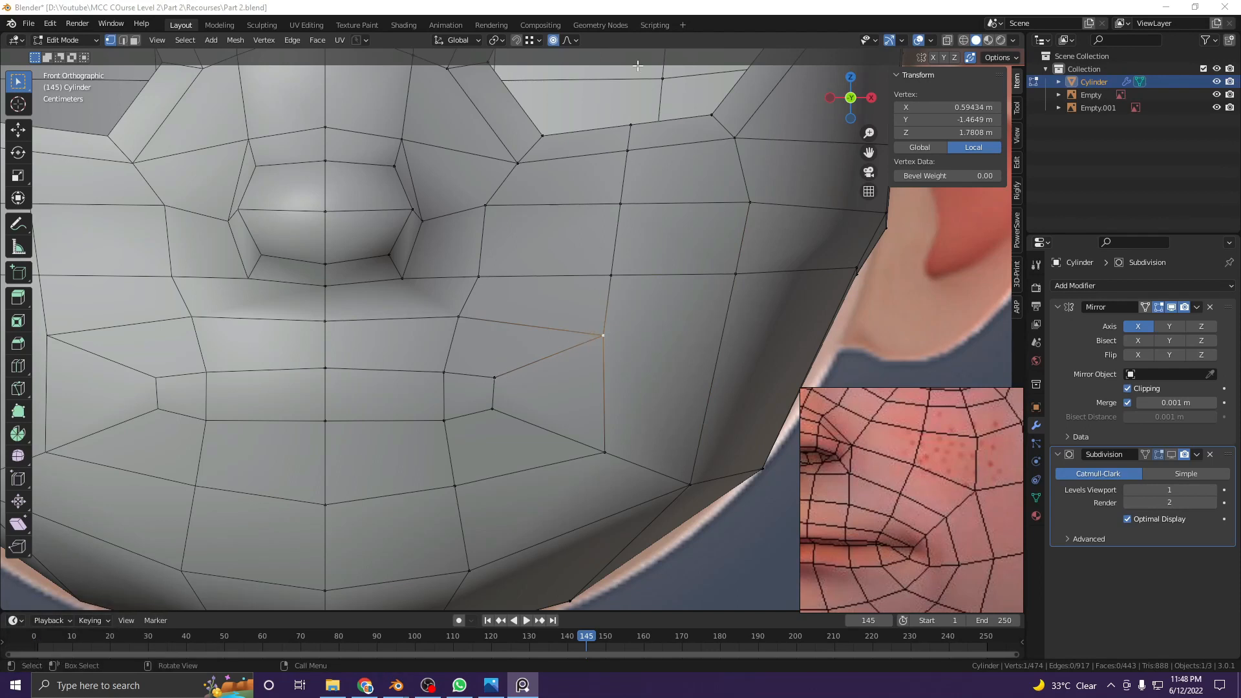
middle_click_drag(784, 478, 786, 476, "shift")
middle_click_drag(960, 537, 933, 498)
left_click(618, 348)
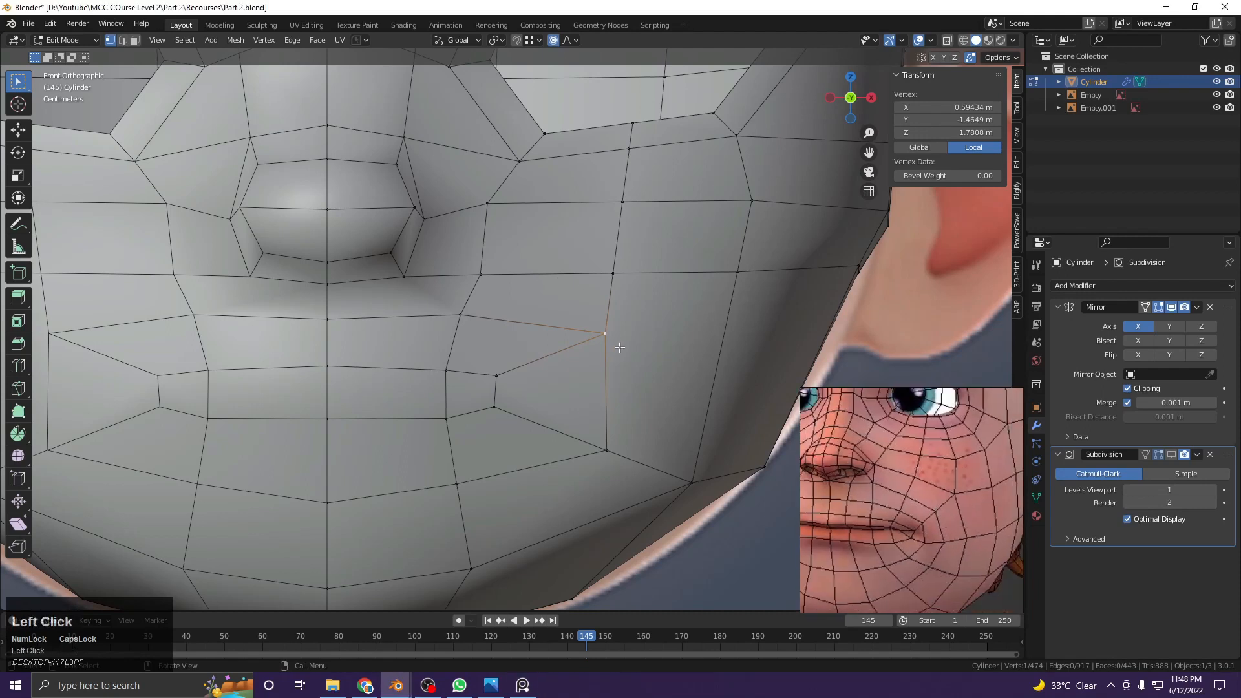
key("k")
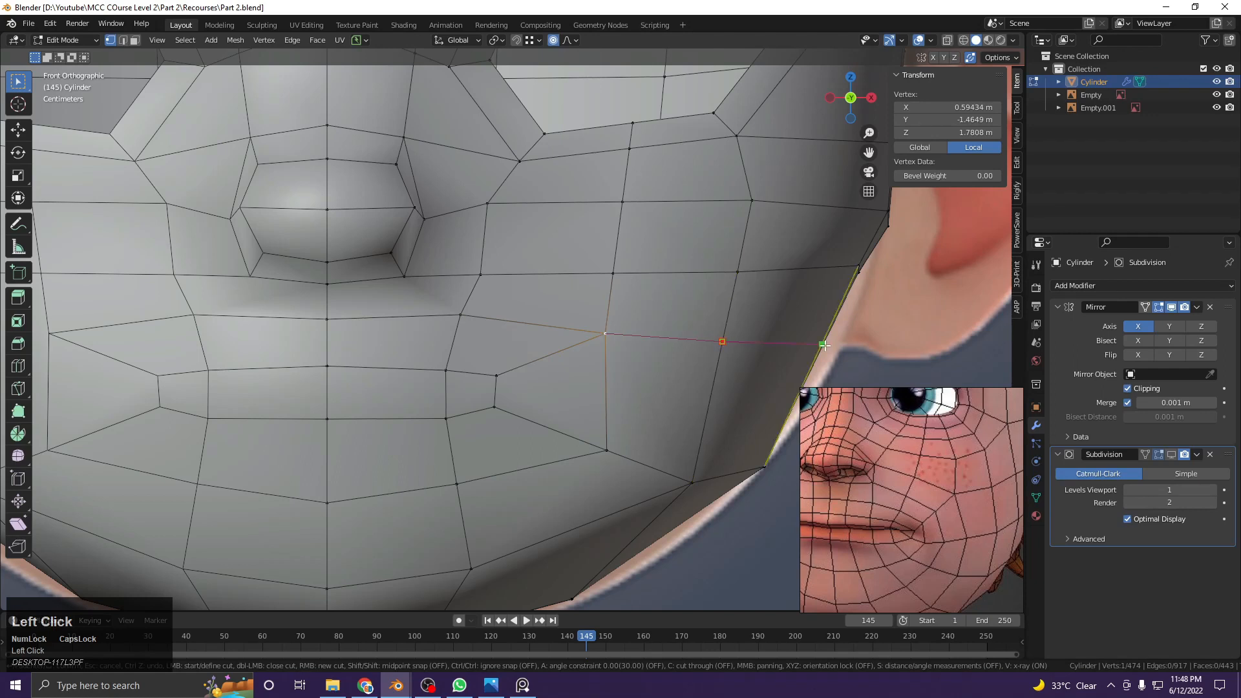
key("Return")
Add one centred loop cut around the lower back of the head, level with the new cheek cut
mouse_move(647, 336)
middle_mouse_down()
mouse_move(582, 360)
mouse_move(641, 325)
middle_mouse_up()
key("ctrl+r")
left_click(658, 331)
right_click(659, 332)
key("ctrl+z")
key("ctrl+r")
left_click(672, 341)
right_click(672, 341)
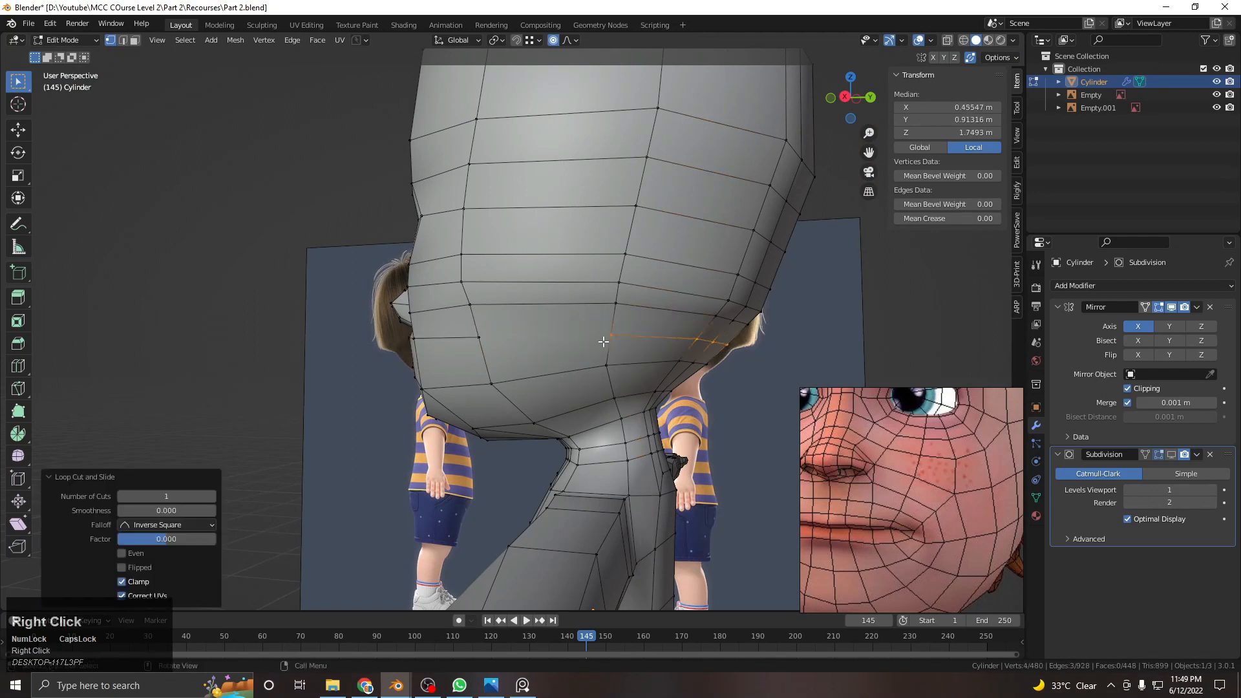
Connect the end vertex of the back loop cut to the end vertex of the cheek cut
left_click(604, 341)
left_click(490, 339, "shift")
key("j")
Examine the whole head in Object Mode and return to editing in the front view
scroll(436, 335, "down", 5)
middle_click_drag(446, 334, 640, 312)
key("Tab")
left_click(575, 278)
key("q")
left_click(561, 308)
middle_click_drag(561, 308, 608, 326)
scroll(614, 299, "up", 3)
key("Tab")
key("KP_1")
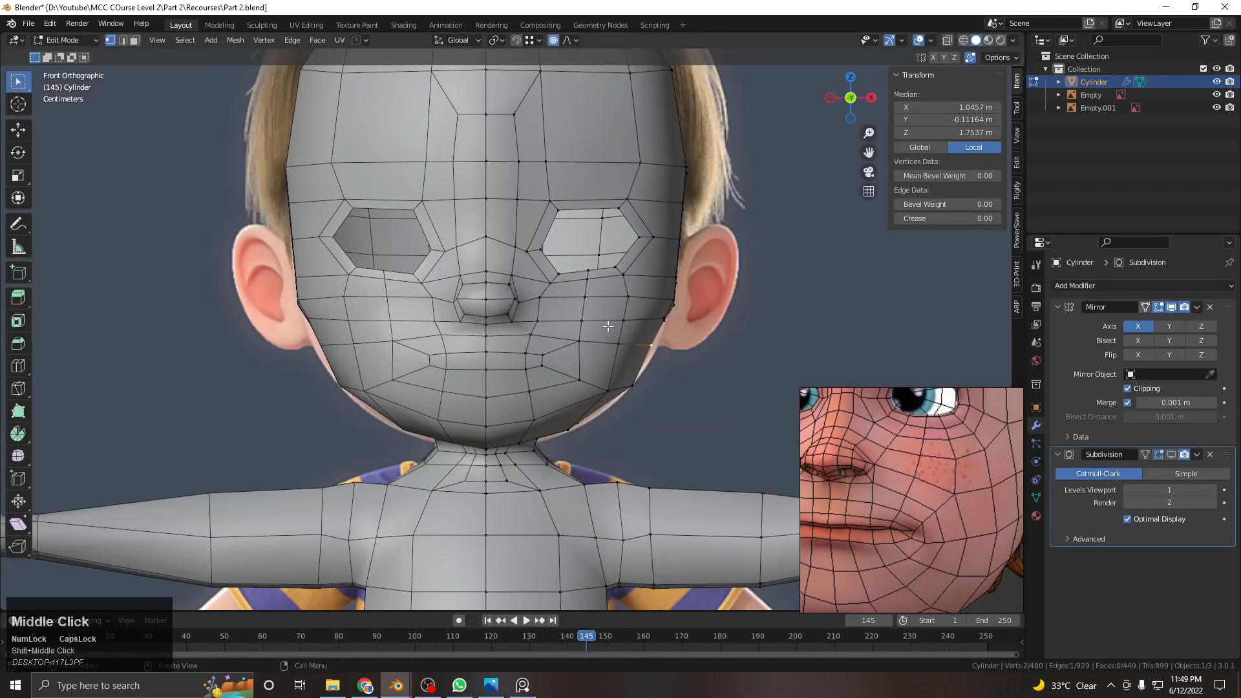
Raise the upper lip vertex beside the centre line and adjust the centre-line vertex to match
scroll(568, 327, "up", 5)
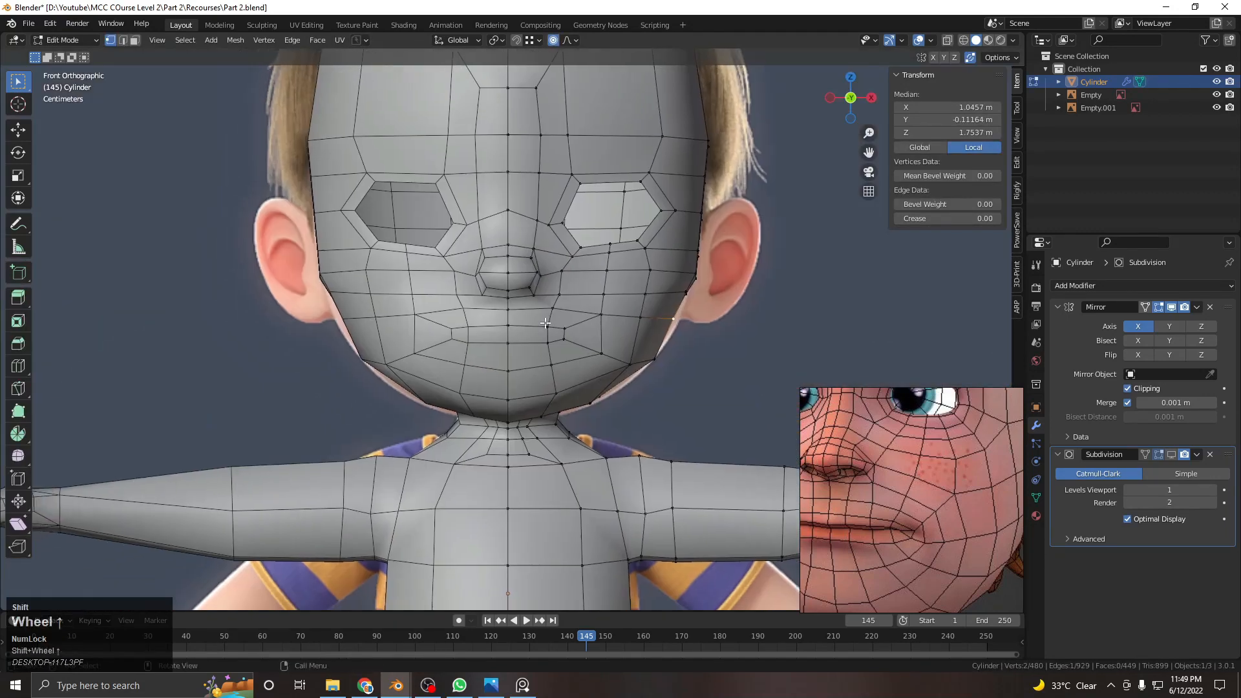
middle_click_drag(569, 327, 583, 327, "shift")
left_click(479, 321)
key("z")
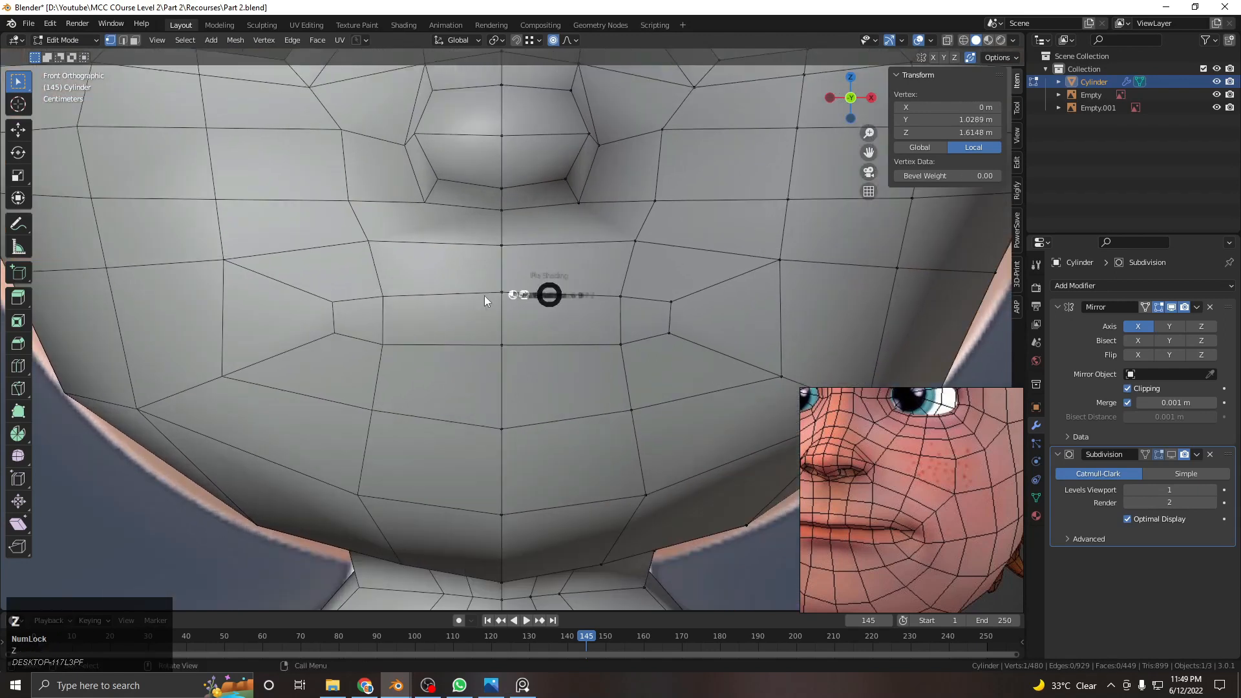
key("z")
key("g")
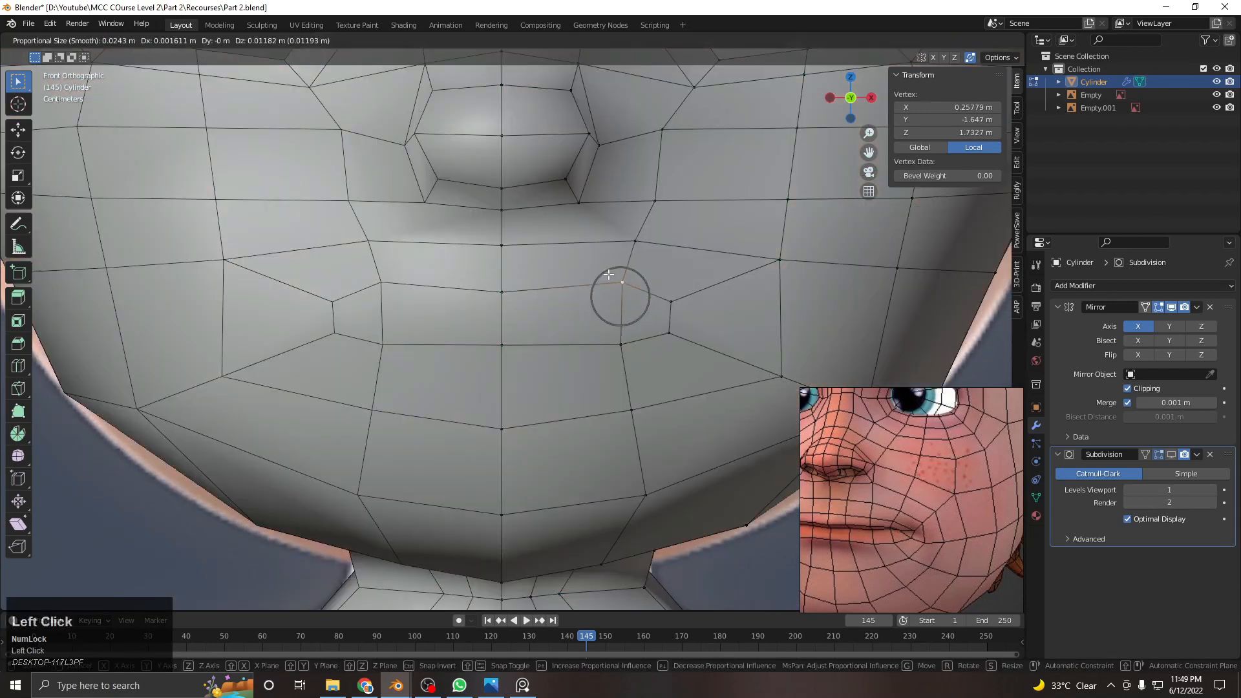
left_click(609, 275)
left_click(502, 292)
key("g")
left_click(498, 337)
Lower the lower lip's centre-line vertex and adjust its neighbour to round the mouth's bottom edge
key("g")
left_click(498, 348)
key("g")
left_click(496, 367)
left_click(620, 342)
key("g")
left_click(572, 335)
scroll(547, 270, "down", 2)
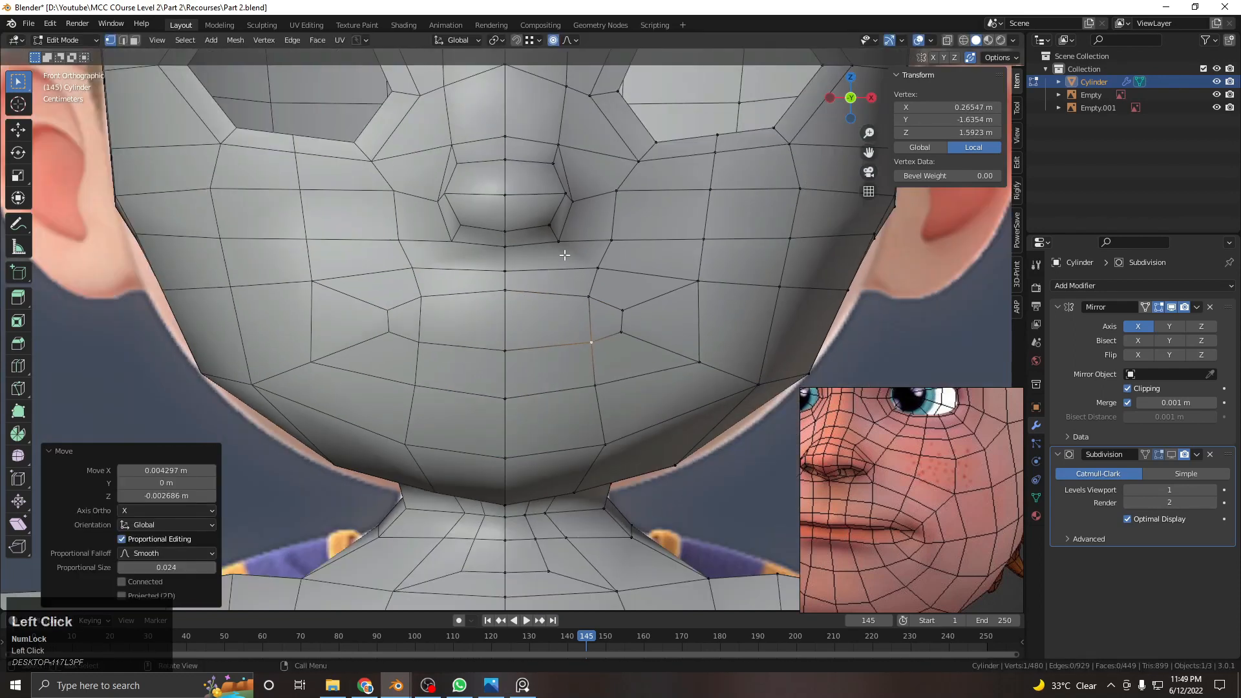
Knife a vertical edge from the nostril's base vertex down through the mouth and chin to the chin's lower edge
left_click(558, 256)
key("g")
right_click(557, 258)
key("k")
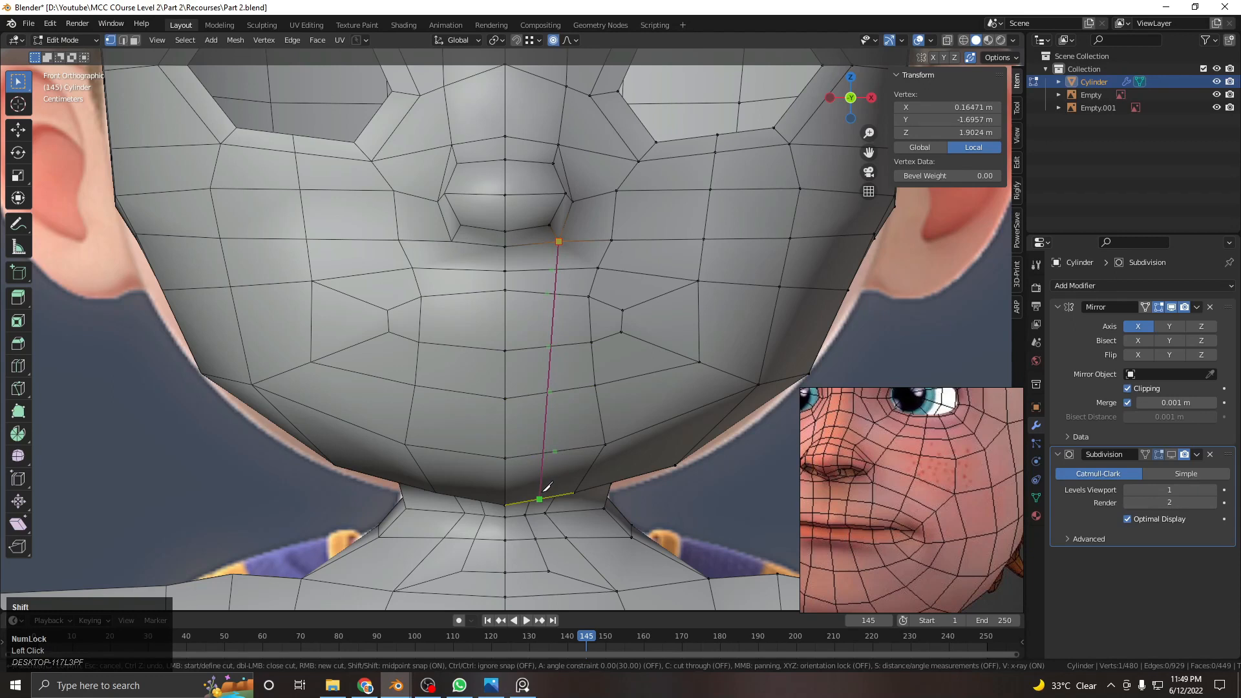
key("Return")
Knife the vertical edge onward under the chin and turn it across to the centre line
middle_click_drag(545, 489, 545, 397)
key("k")
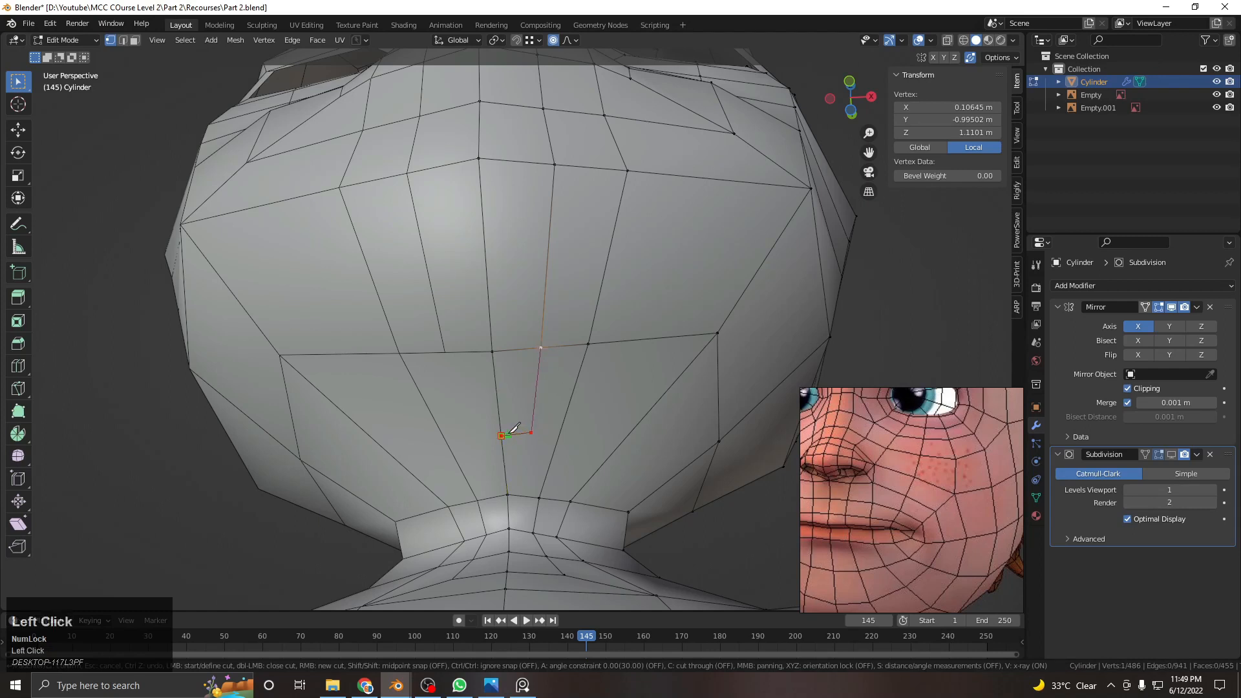
key("Return")
Connect the corner vertex of the under-chin cut to the neck-ring vertex, and check the head in Object Mode
left_click(530, 440)
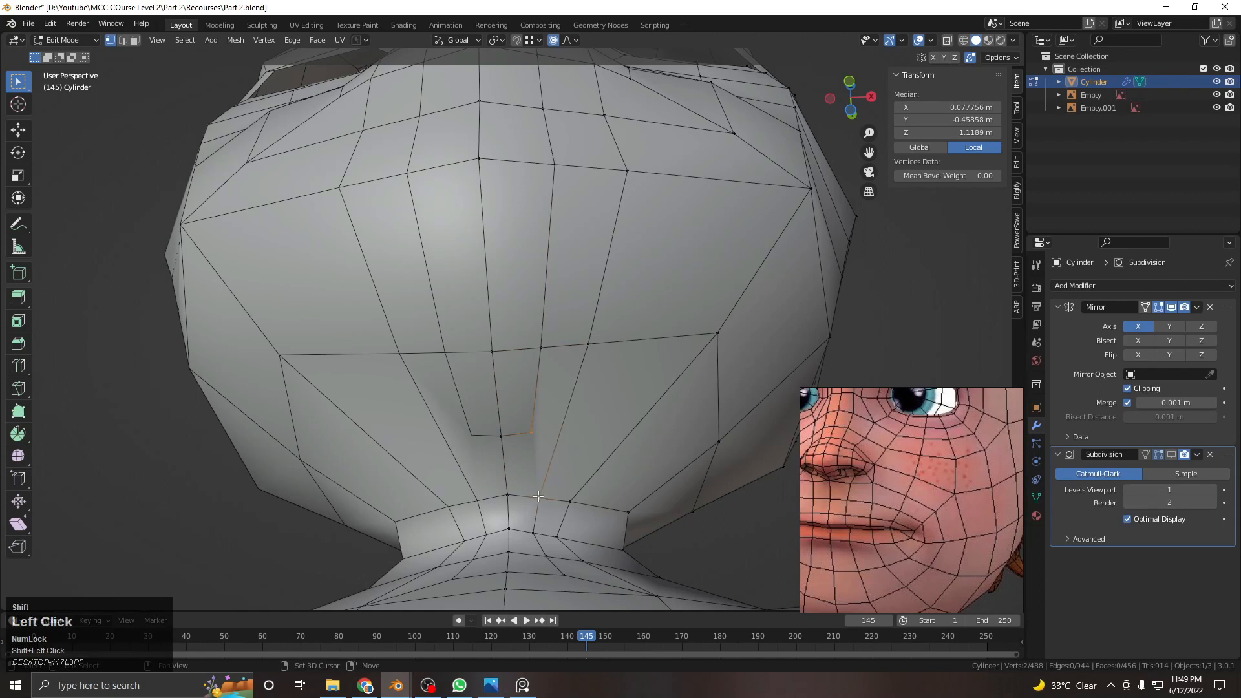
scroll(511, 427, "down", 3)
scroll(515, 446, "up", 1)
left_click(531, 431)
scroll(537, 388, "up", 2)
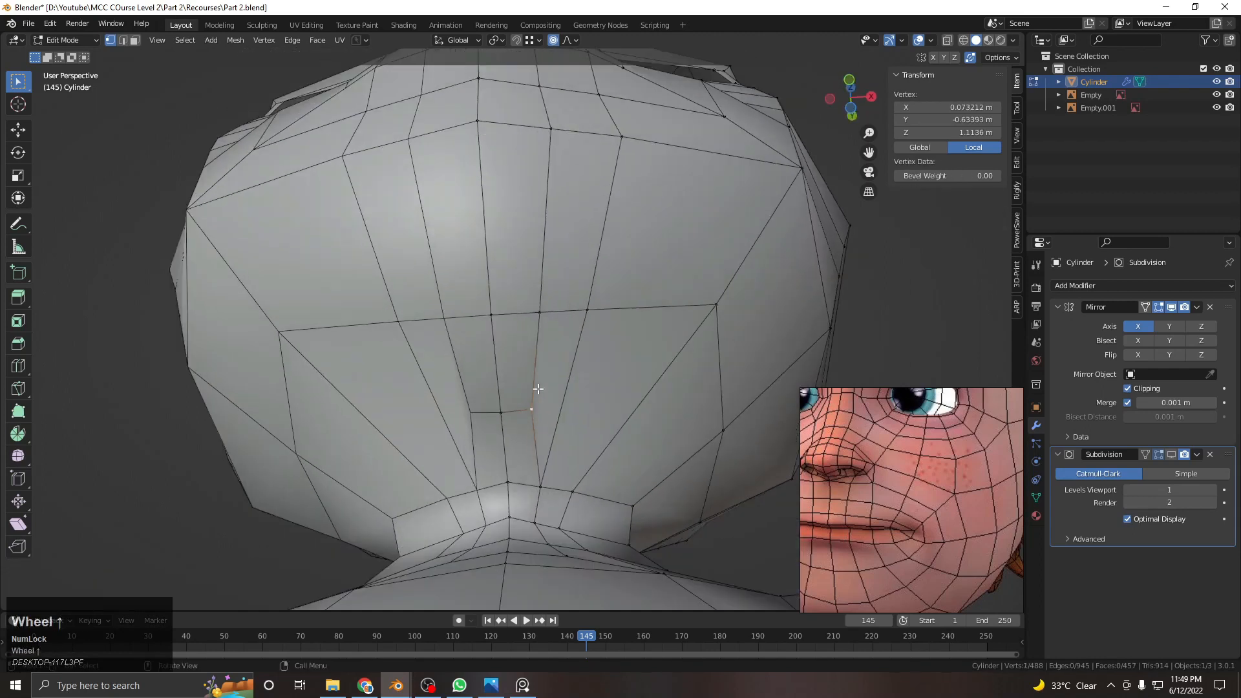
middle_click_drag(563, 324, 568, 419)
key("Tab")
middle_click_drag(478, 394, 452, 424)
scroll(451, 424, "down", 2)
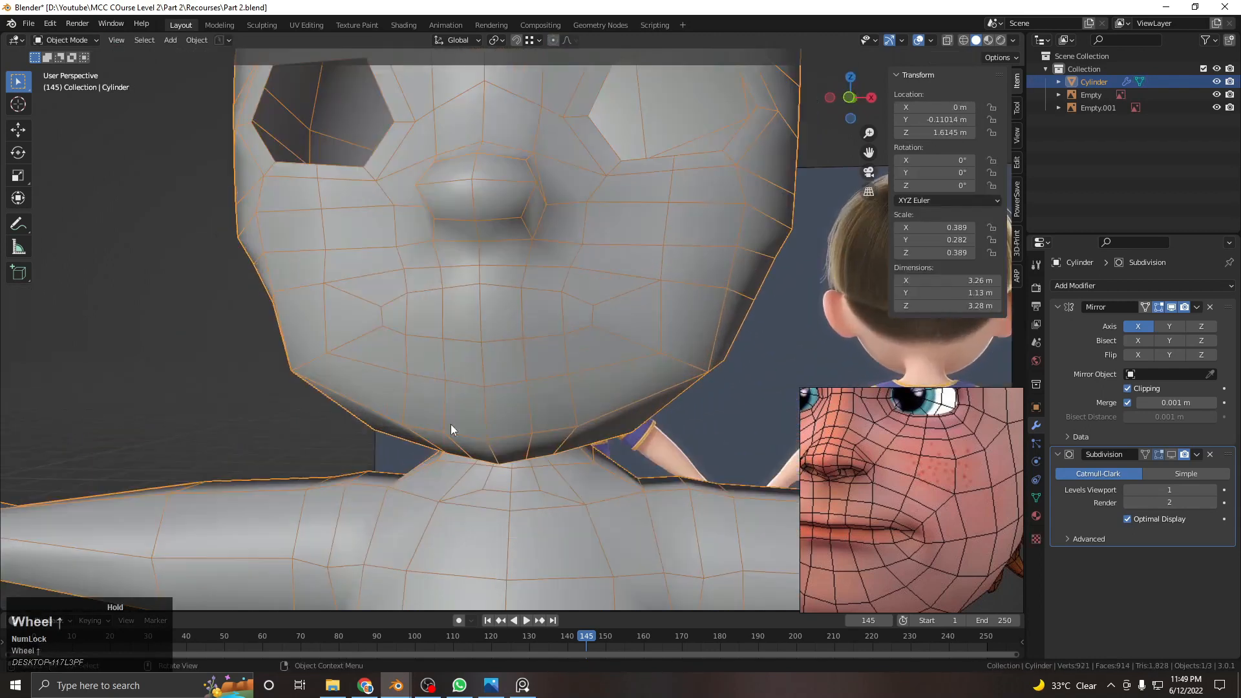
Delete the faces inside the mouth loop to open the mouth
key("Tab")
key("KP_1")
key("3")
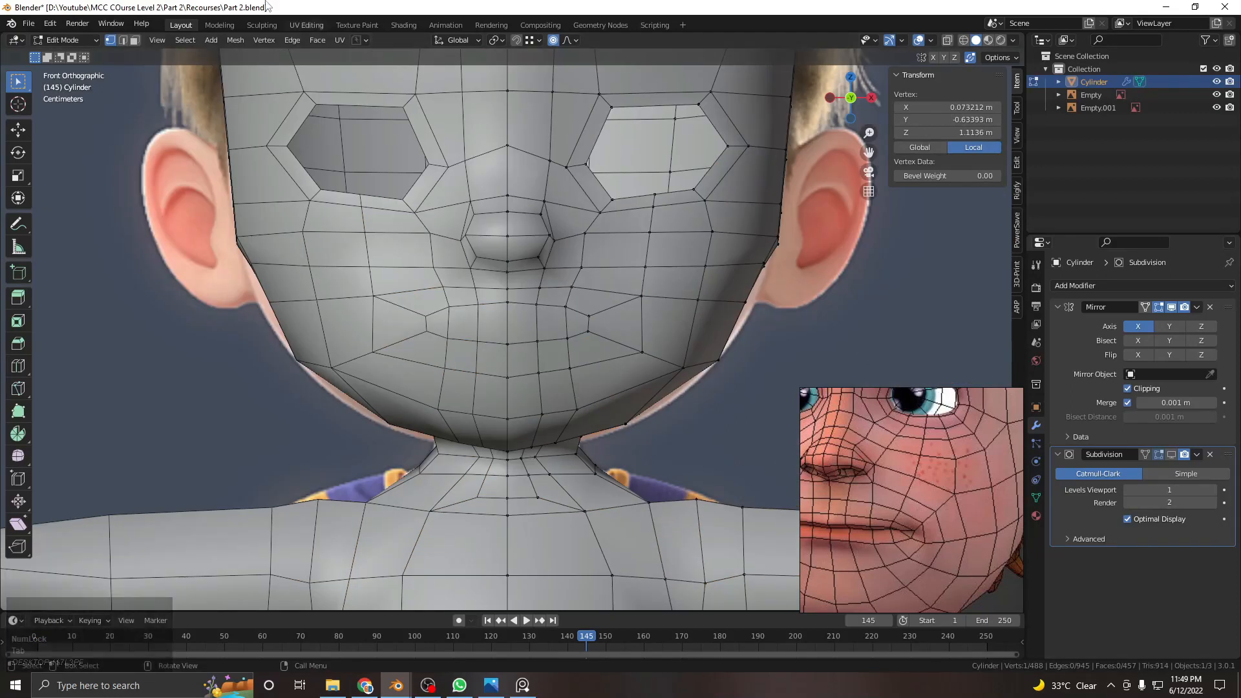
scroll(552, 232, "up", 2)
scroll(552, 232, "up", 3)
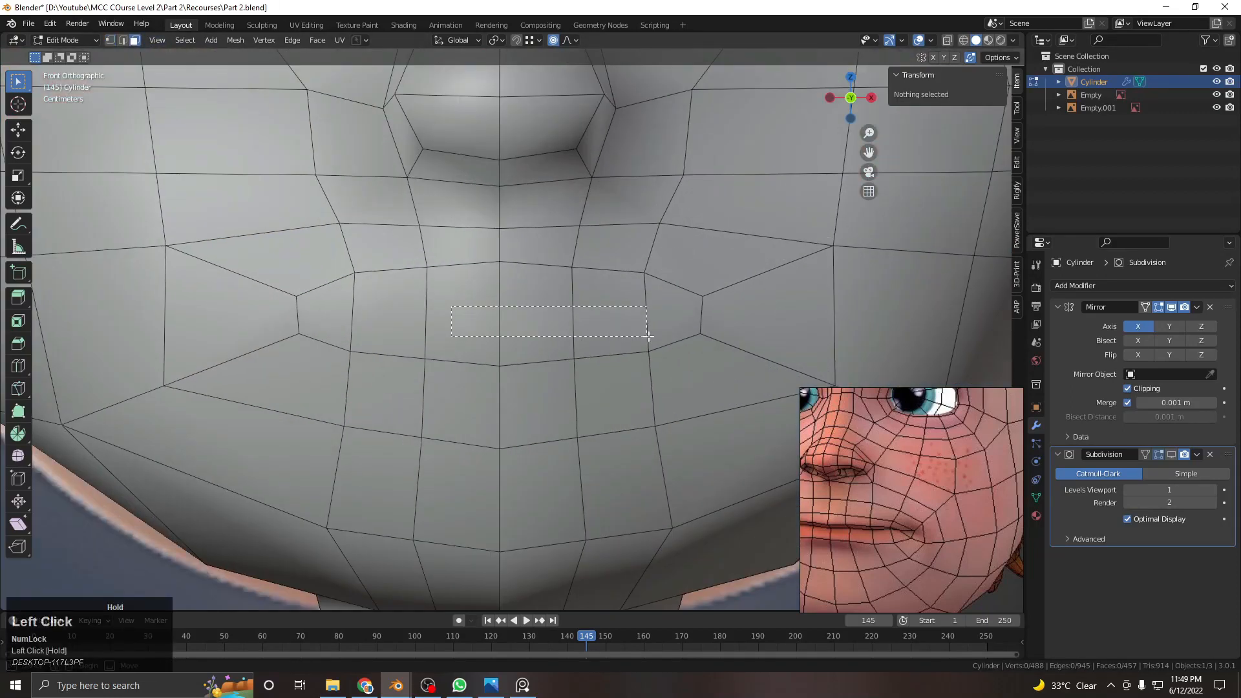
left_click_drag(649, 336, 652, 337)
key("x")
middle_click_drag(632, 319, 623, 357, "shift")
Reposition the opening's upper rim vertices at and beside the centre line against the reference lips in X-ray view
key("z")
key("shift+z")
left_click(111, 40)
key("shift+z")
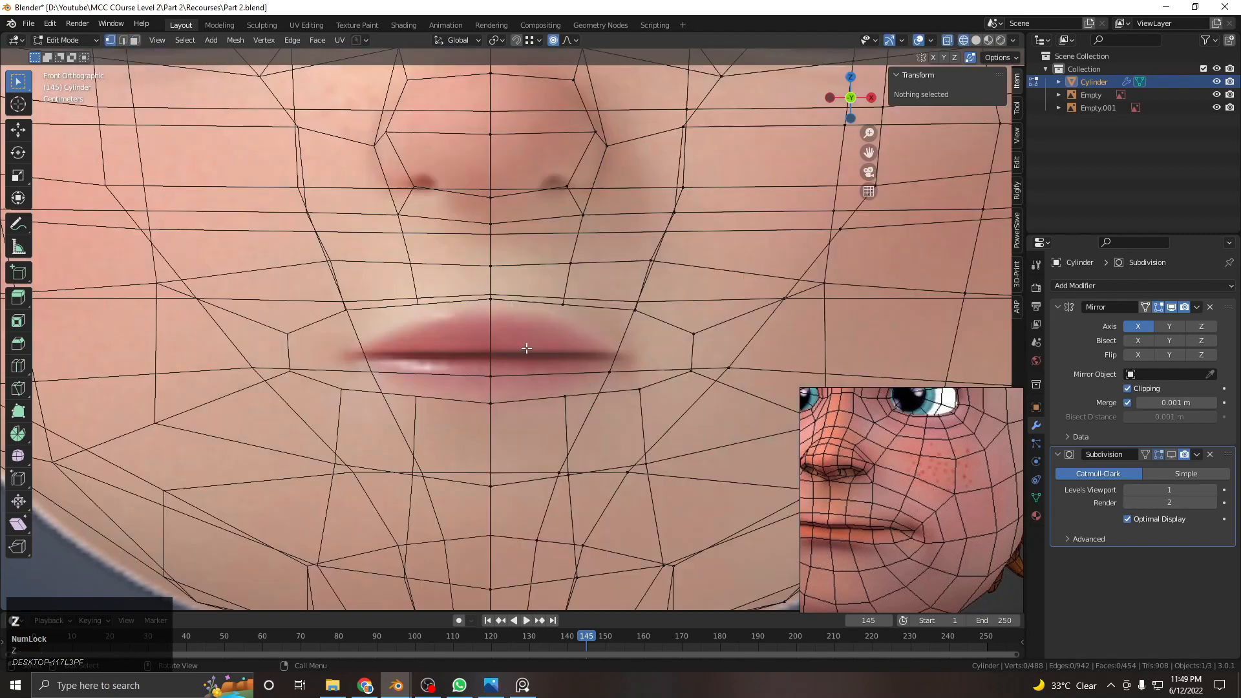
left_click(567, 304)
key("z")
key("g")
left_click(537, 288)
left_click(475, 289)
key("g")
left_click(480, 274)
Raise the vertices just above the mouth opening and adjust the upper rim toward the corner into a smooth arch
left_click(490, 269)
key("g")
left_click(490, 260)
left_click(572, 267)
key("g")
left_click(573, 266)
left_click(572, 290)
key("g")
left_click(569, 290)
left_click(637, 311)
key("g")
left_click(640, 304)
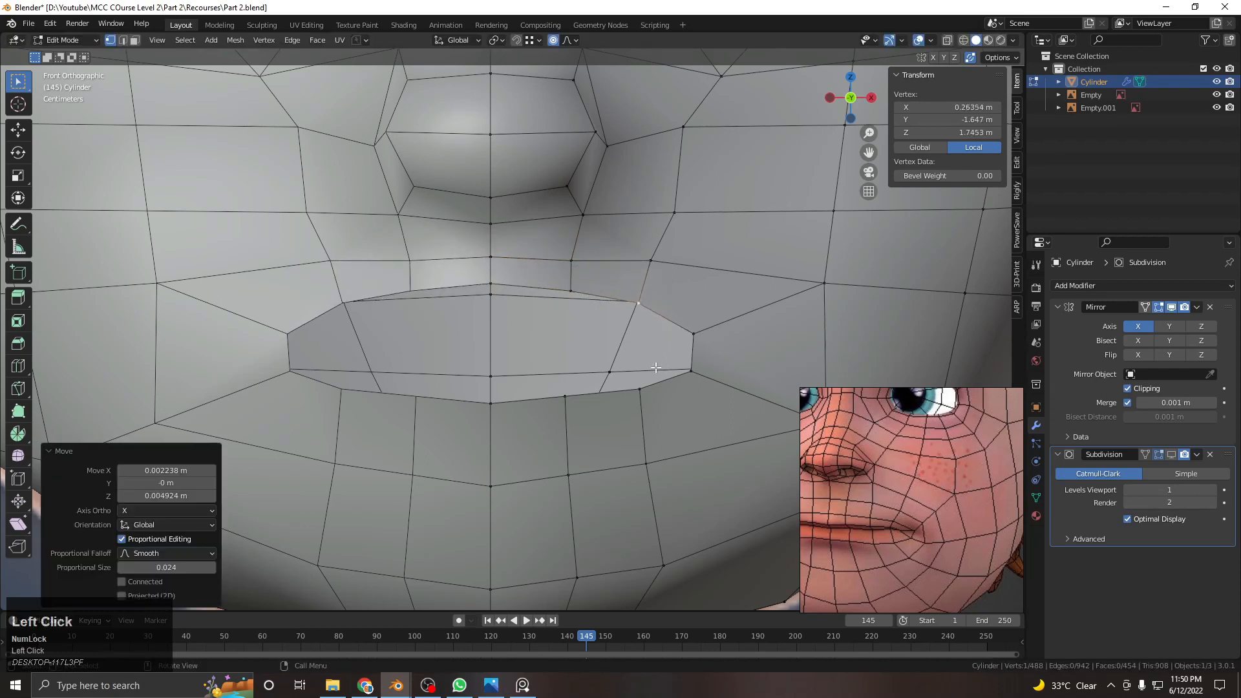
Select the mouth opening's rim loop and move it down to line up with the reference lips
left_click(668, 317, "alt+shift")
key("z")
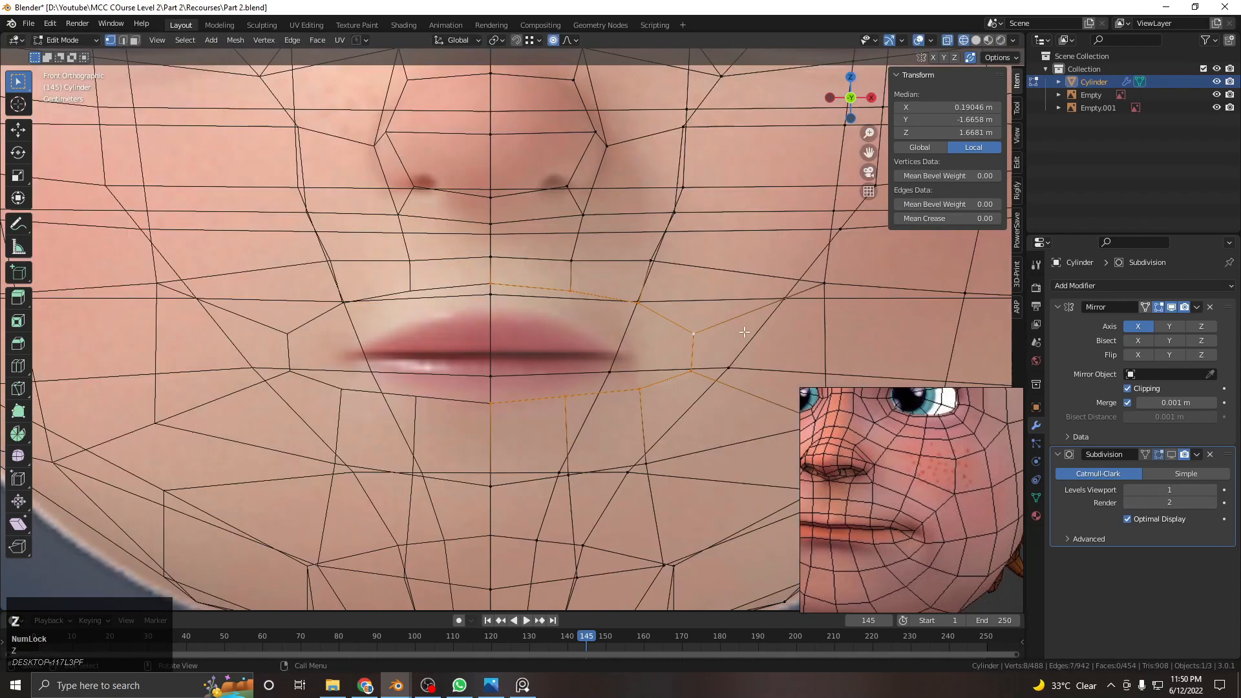
key("g")
left_click(563, 402)
Extrude the mouth rim inward and scale the new loop to 0.48 to form the lips
key("z")
left_click(809, 395)
key("s")
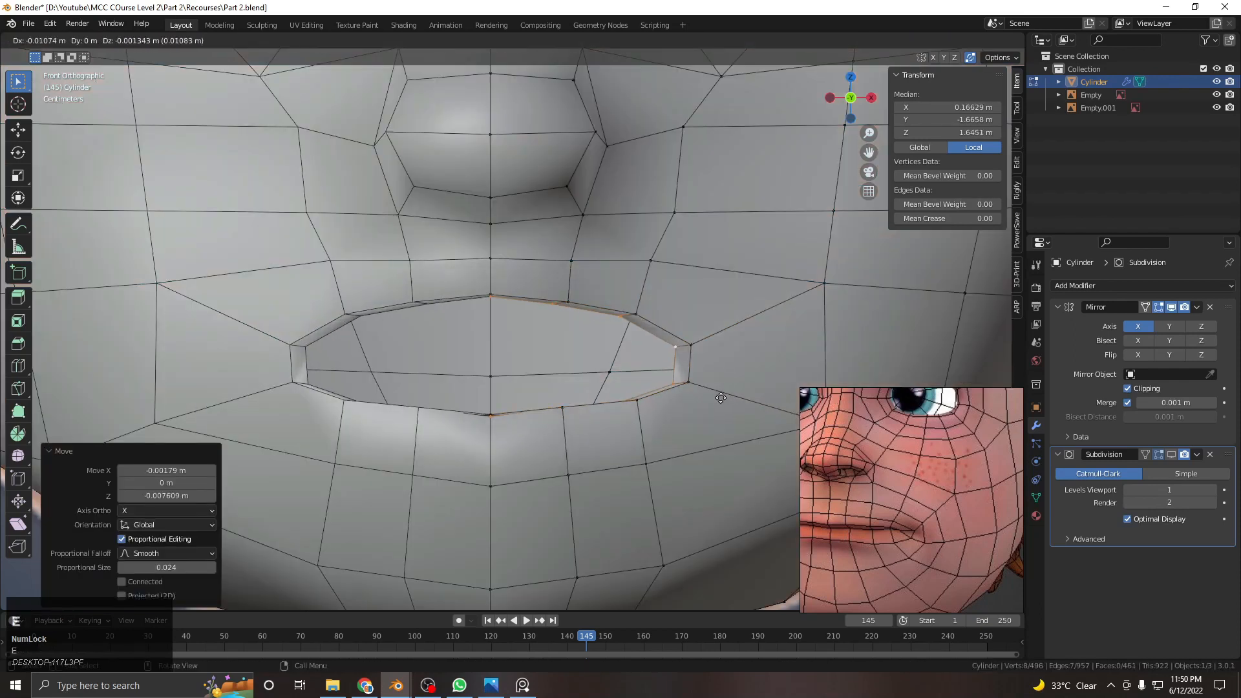
left_click(659, 397)
key("z")
scroll(871, 138, "up", 2)
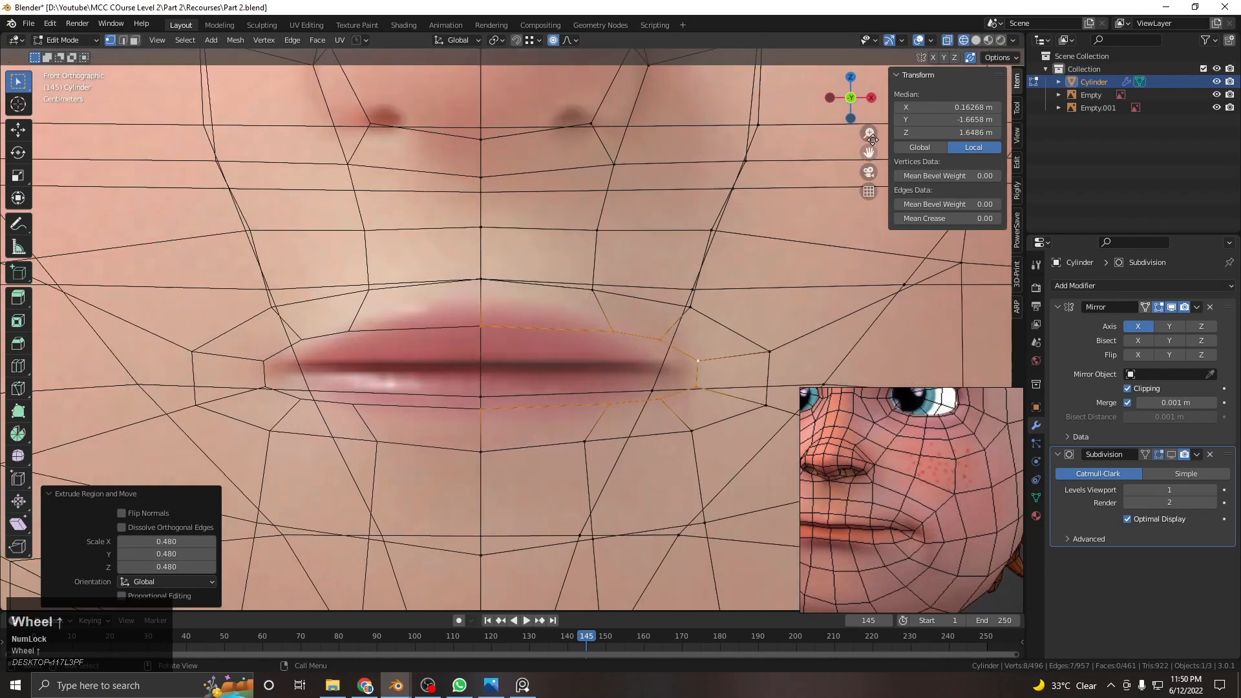
key("z")
Reposition the mouth opening's lower rim vertices, from the centre line to near the corner, along the reference lower lip
left_click(610, 408)
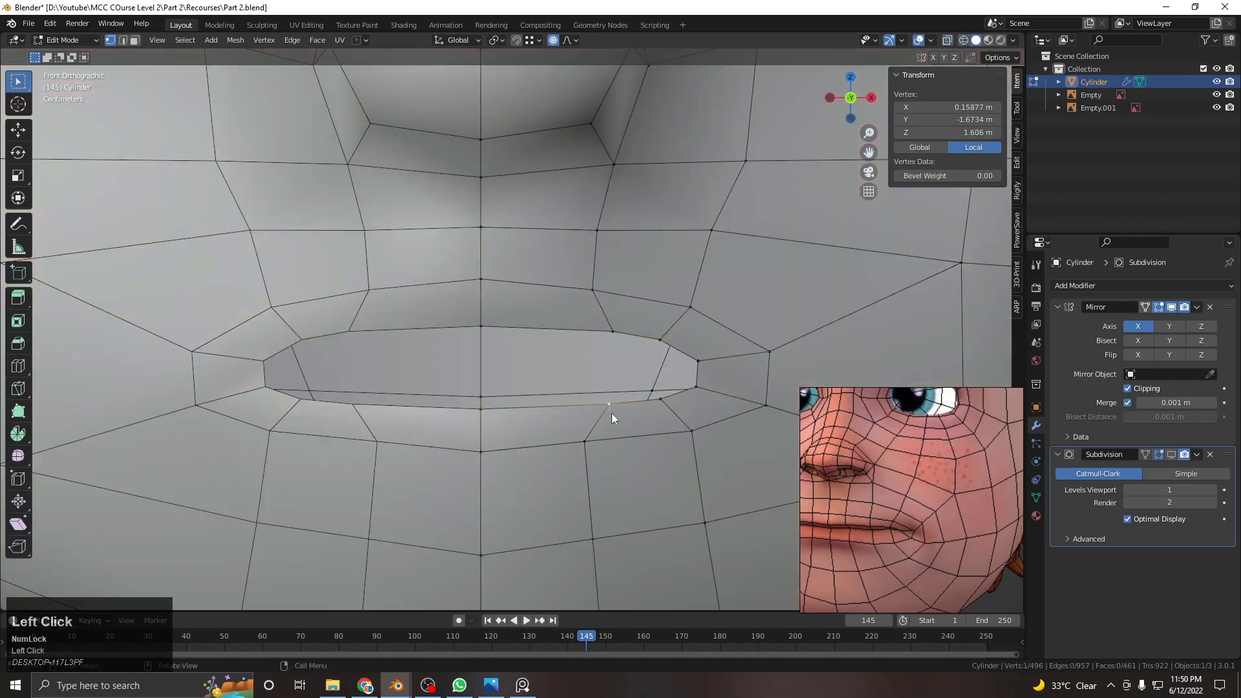
key("z")
key("g")
left_click(631, 407)
left_click(483, 409)
key("g")
left_click(486, 416)
left_click(656, 399)
key("g")
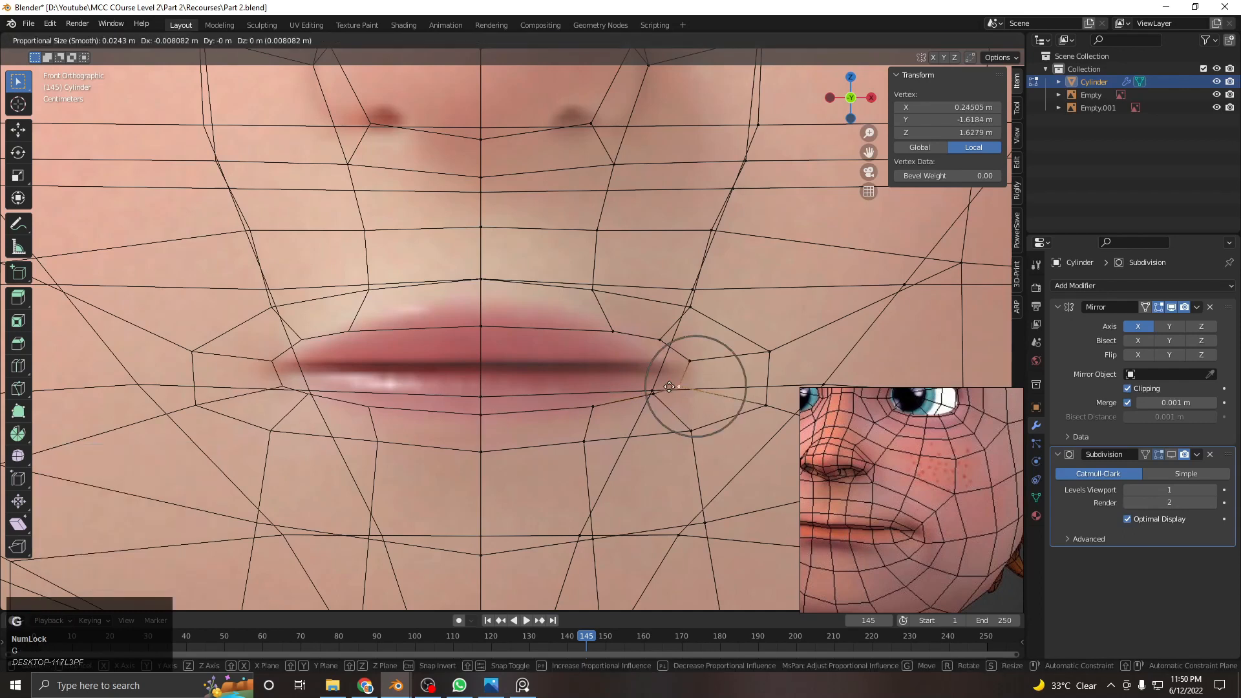
left_click(666, 384)
Turn off proportional editing and move the two mouth corner vertices inward to the corner of the reference lips
key("z")
left_click(554, 40)
key("z")
left_click(707, 333)
left_click_drag(688, 359, 674, 361)
left_click(672, 385)
key("g")
left_click(674, 379)
Reposition the upper rim vertices from the corner to the centre line along the top edge of the reference upper lip
left_click(656, 338)
key("g")
left_click(663, 352)
left_click(613, 332)
key("g")
left_click(592, 317)
left_click(485, 317)
key("g")
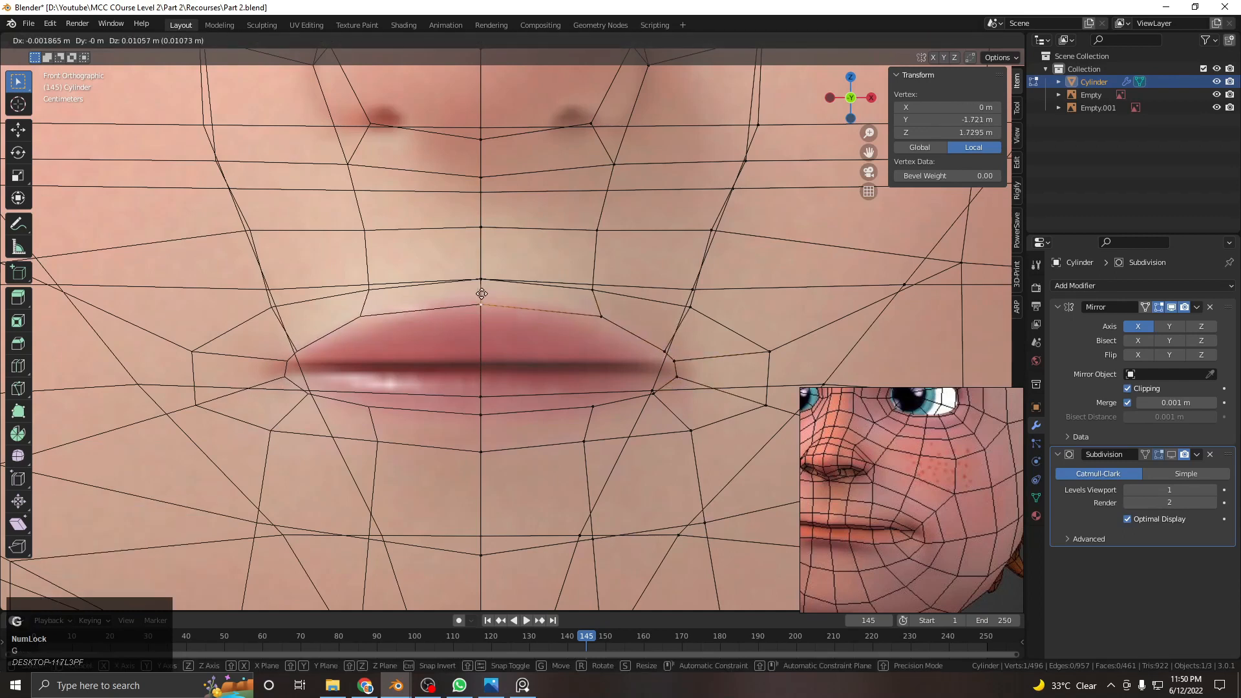
left_click(480, 288)
left_click(600, 317)
key("g")
left_click(585, 316)
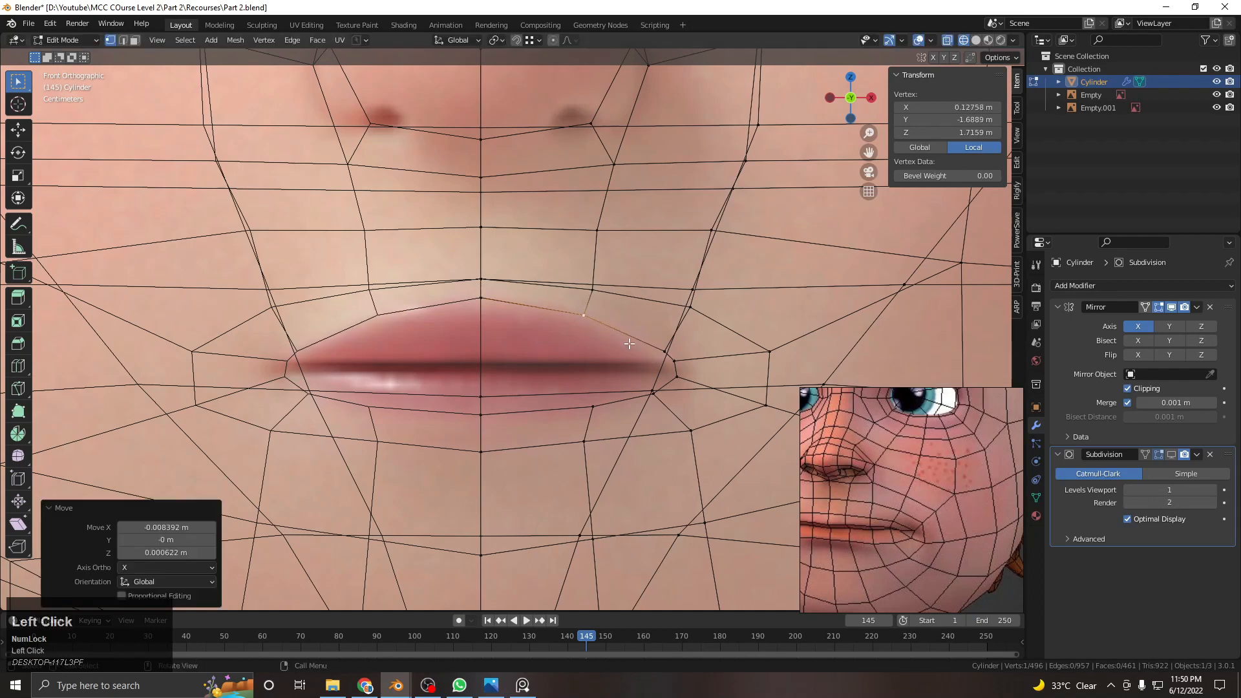
Select the whole mouth rim loop and move it forward in side view toward the reference lip profile
key("z")
scroll(704, 374, "down", 3)
middle_click_drag(704, 375, 590, 413)
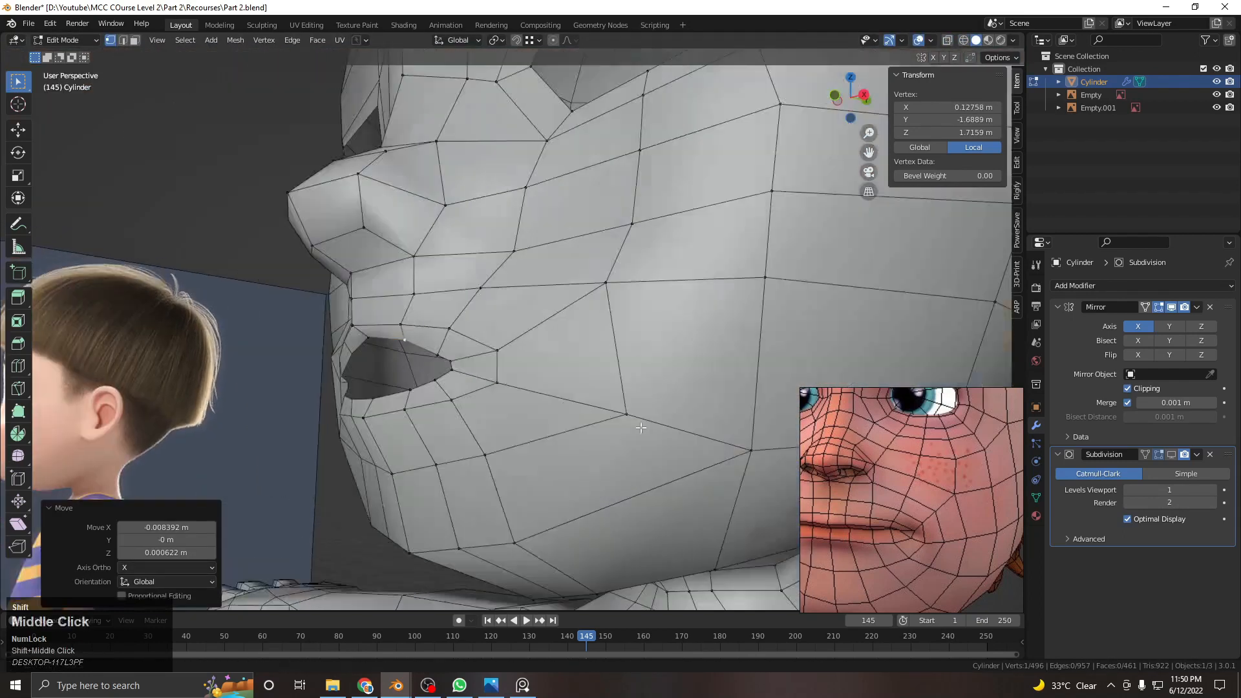
scroll(590, 413, "up", 3)
left_click(591, 413)
scroll(585, 410, "down", 1)
left_click(566, 405, "alt+shift")
key("KP_3")
scroll(640, 375, "up", 4)
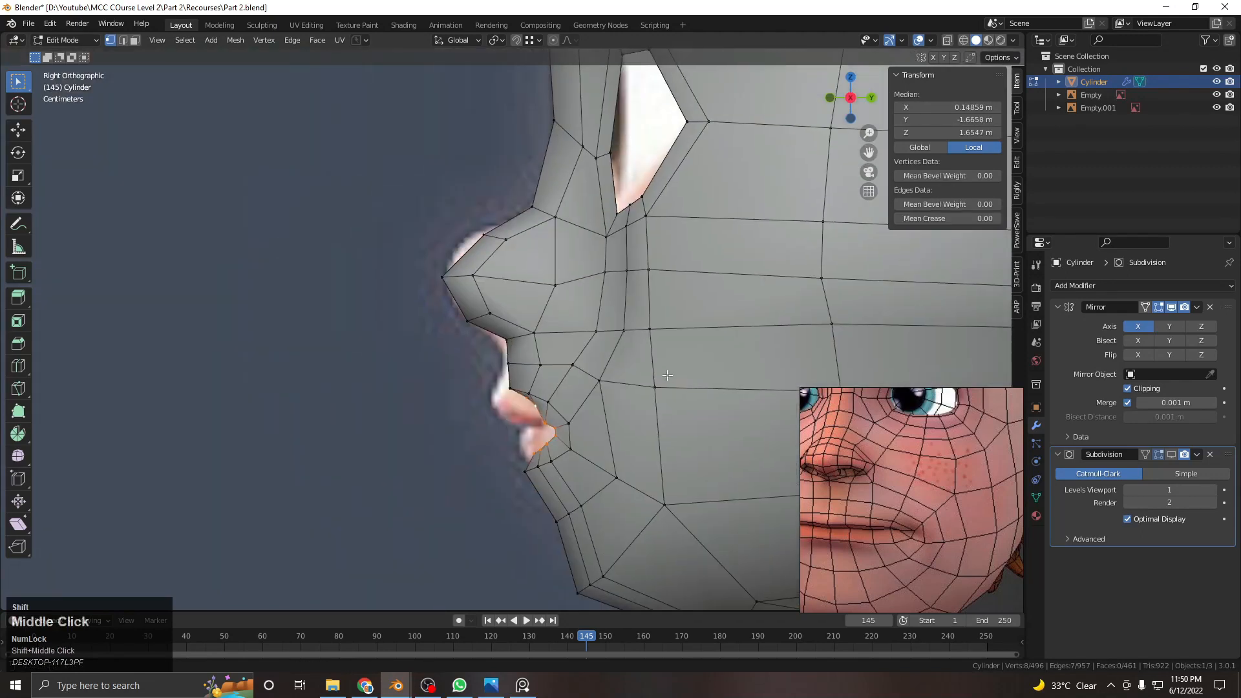
key("g")
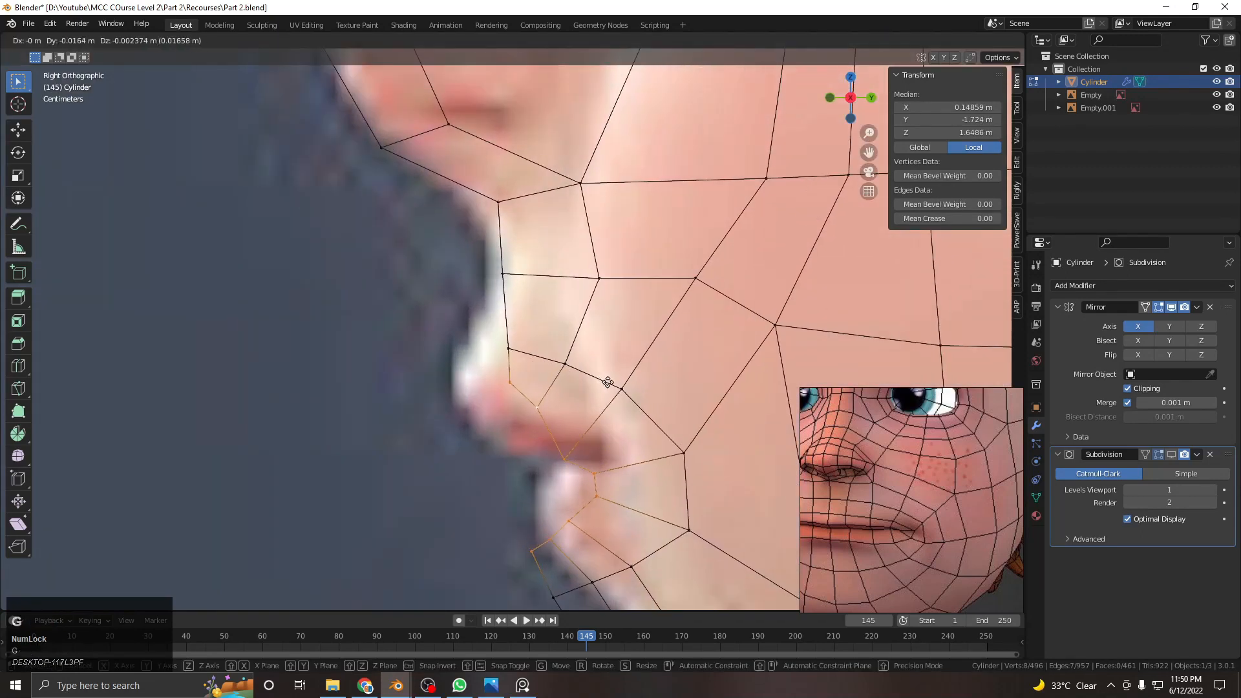
left_click(591, 384)
Move the front vertices of the upper lip and the row just above them forward to the reference profile
left_click(493, 386)
left_click(541, 401)
key("g")
left_click(523, 404)
left_click_drag(584, 415, 584, 415)
key("g")
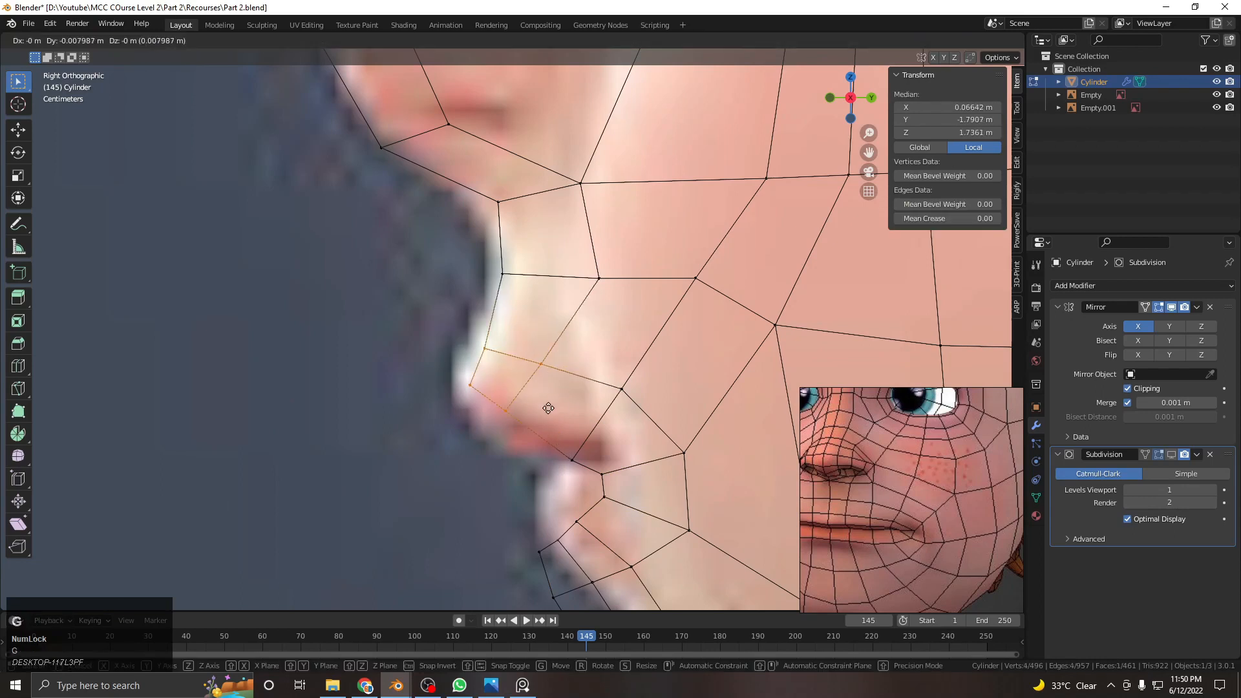
left_click(538, 406)
Move the upper lip vertex near the corner and the vertex above it forward to follow the reference profile
left_click(572, 448)
left_click(615, 401, "shift")
key("g")
left_click(604, 379)
left_click(596, 391)
key("g")
left_click(591, 392)
Align the two mouth corner vertices with the reference corner in side view and fine-tune the neighbouring upper rim vertex
left_click(600, 470)
key("g")
right_click(600, 470)
left_click_drag(621, 516, 622, 517)
key("g")
right_click(619, 510)
left_click_drag(590, 458, 619, 505)
key("g")
left_click(625, 493)
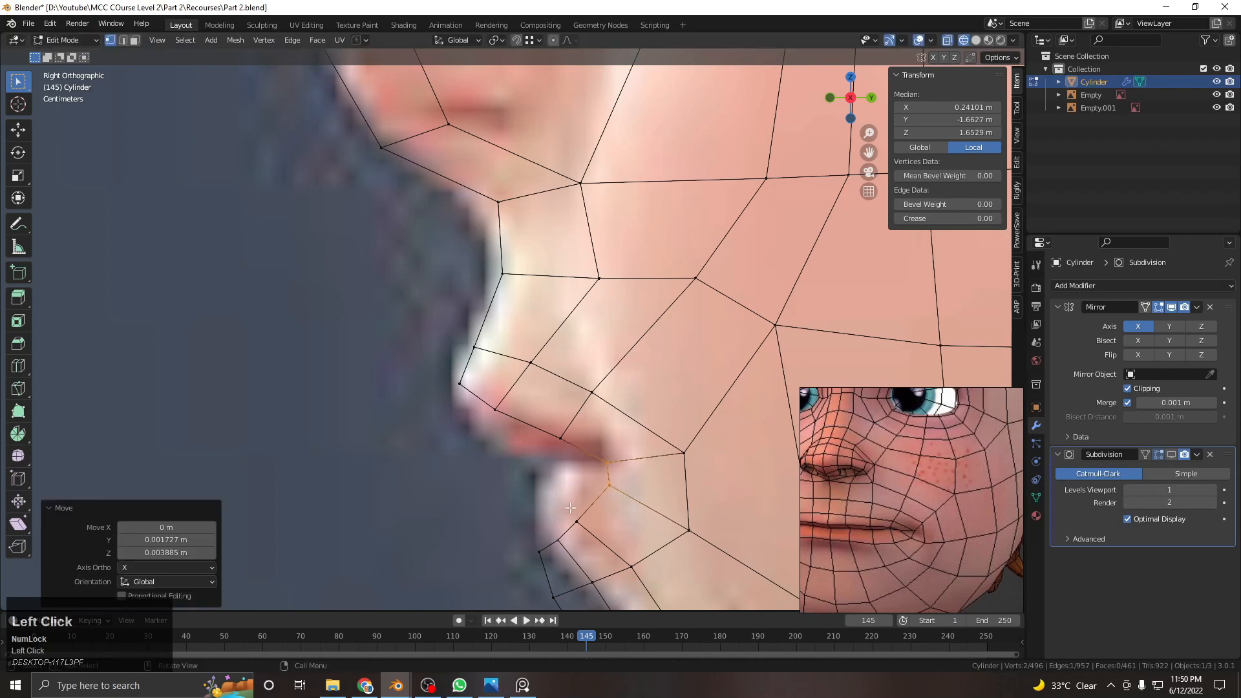
left_click(561, 440)
key("g")
left_click(568, 450)
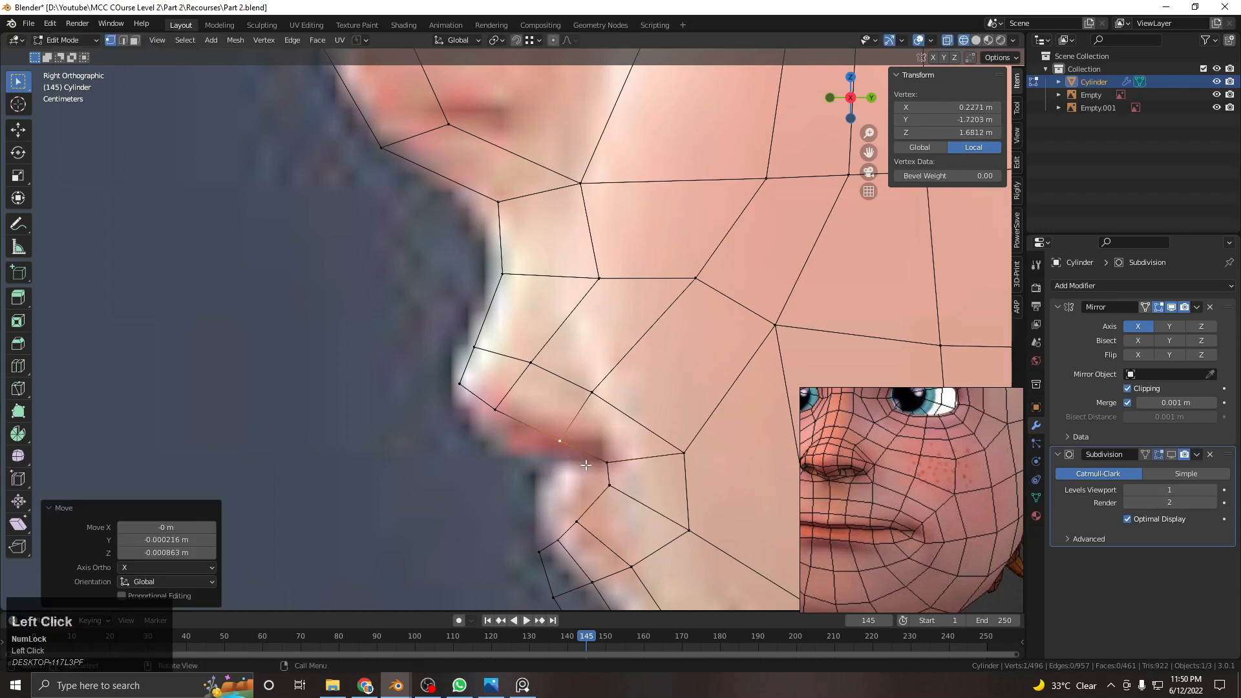
In front view, tighten the rim vertices beside the mouth corner and the outer loop vertex above it around the reference lips
key("KP_1")
scroll(709, 317, "up", 5)
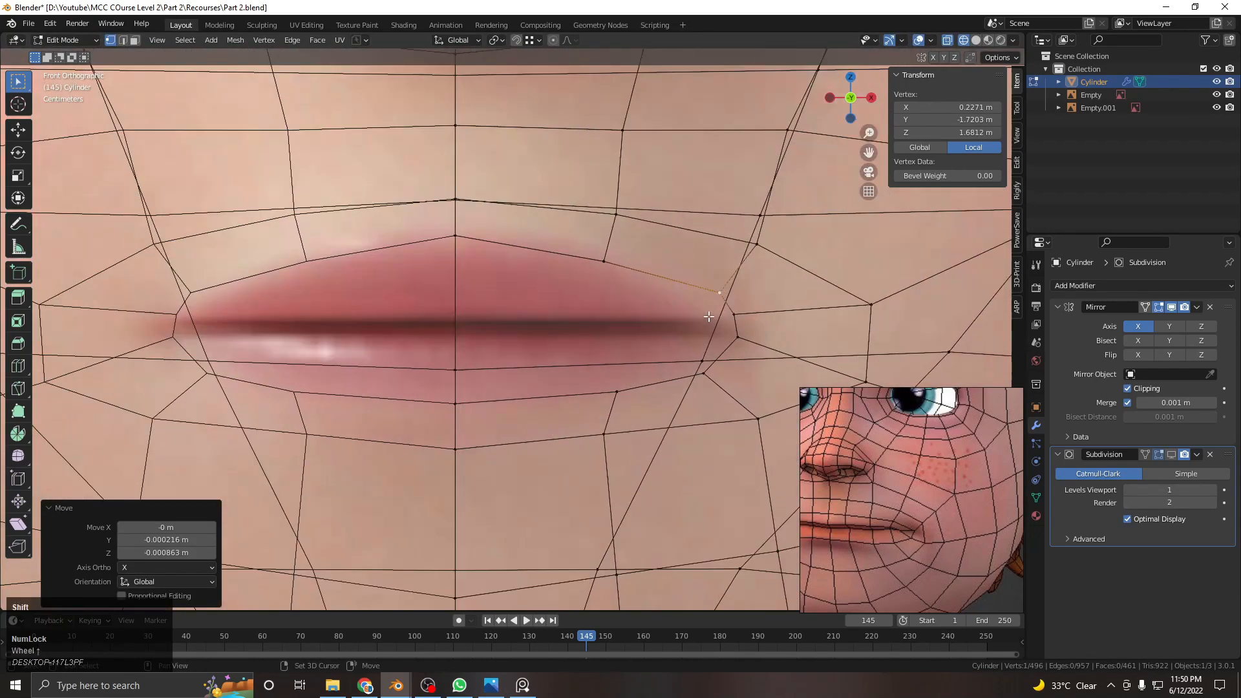
middle_click_drag(710, 317, 740, 333, "shift")
scroll(741, 333, "up", 1)
left_click(732, 406)
key("g")
left_click(724, 393)
left_click(748, 304)
key("g")
left_click(721, 303)
left_click(791, 237)
key("g")
left_click(764, 225)
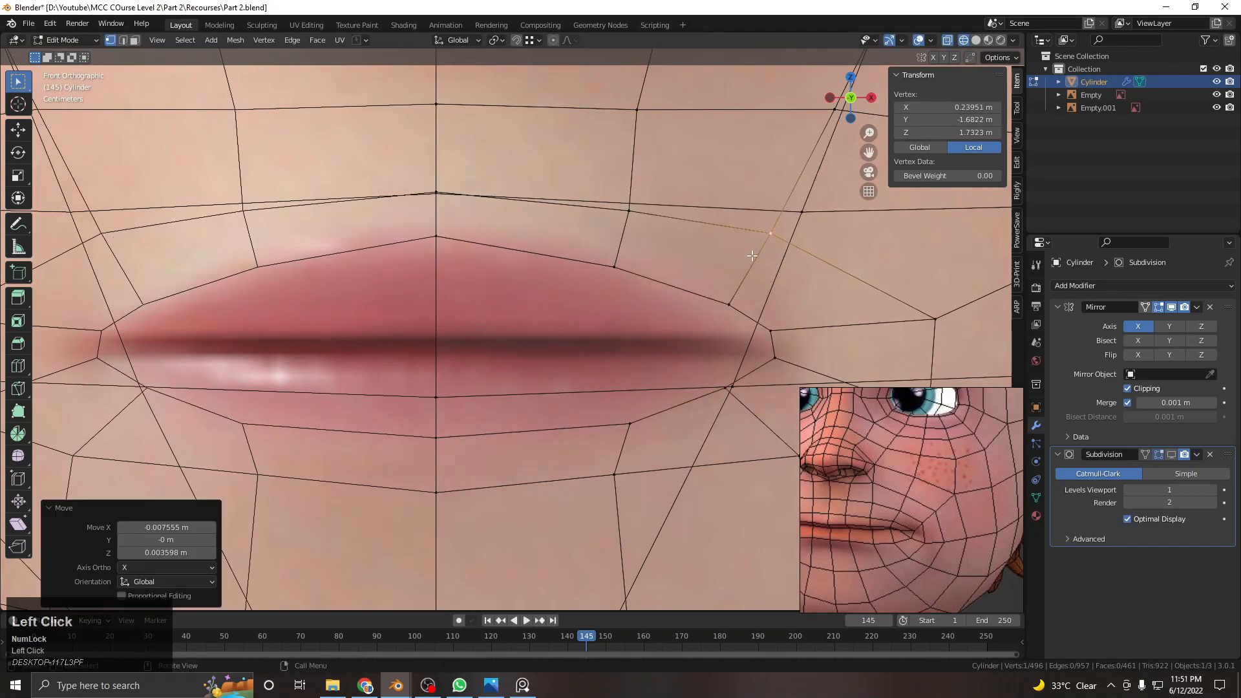
Shift the vertices halfway along the upper and lower lips, including the one above the upper lip, toward the centre line
left_click(618, 210)
key("g")
left_click(605, 219)
left_click(613, 278)
key("g")
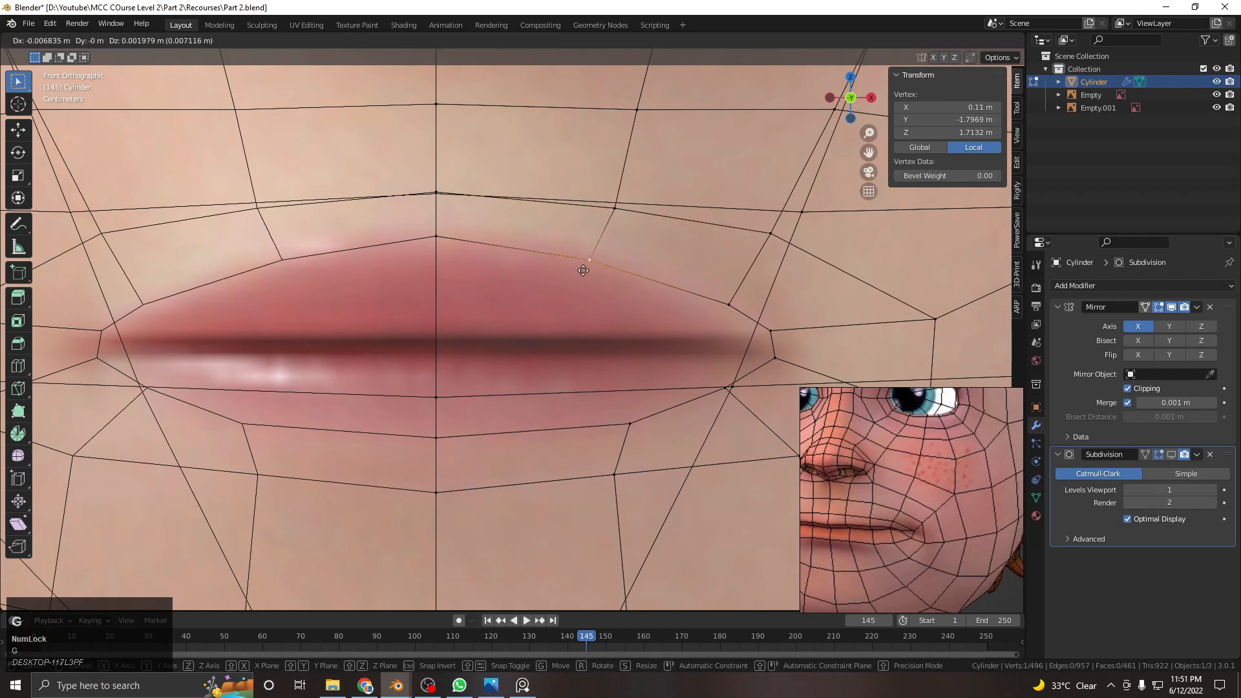
left_click(597, 275)
left_click(630, 422)
key("g")
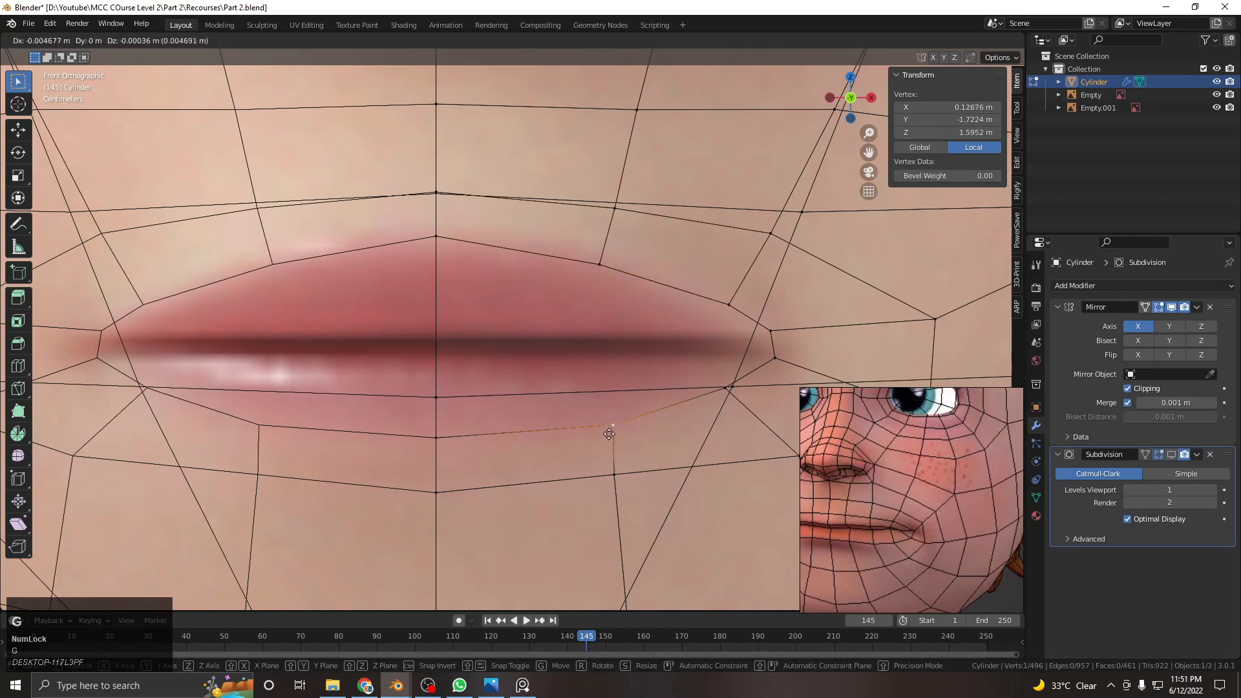
left_click(602, 434)
Examine the mouth and lower face in Object Mode from several angles
scroll(518, 341, "down", 6)
key("z")
key("Tab")
scroll(517, 333, "down", 3)
middle_click_drag(475, 327, 323, 339)
scroll(541, 350, "up", 4)
middle_click_drag(540, 344, 665, 332)
key("Tab")
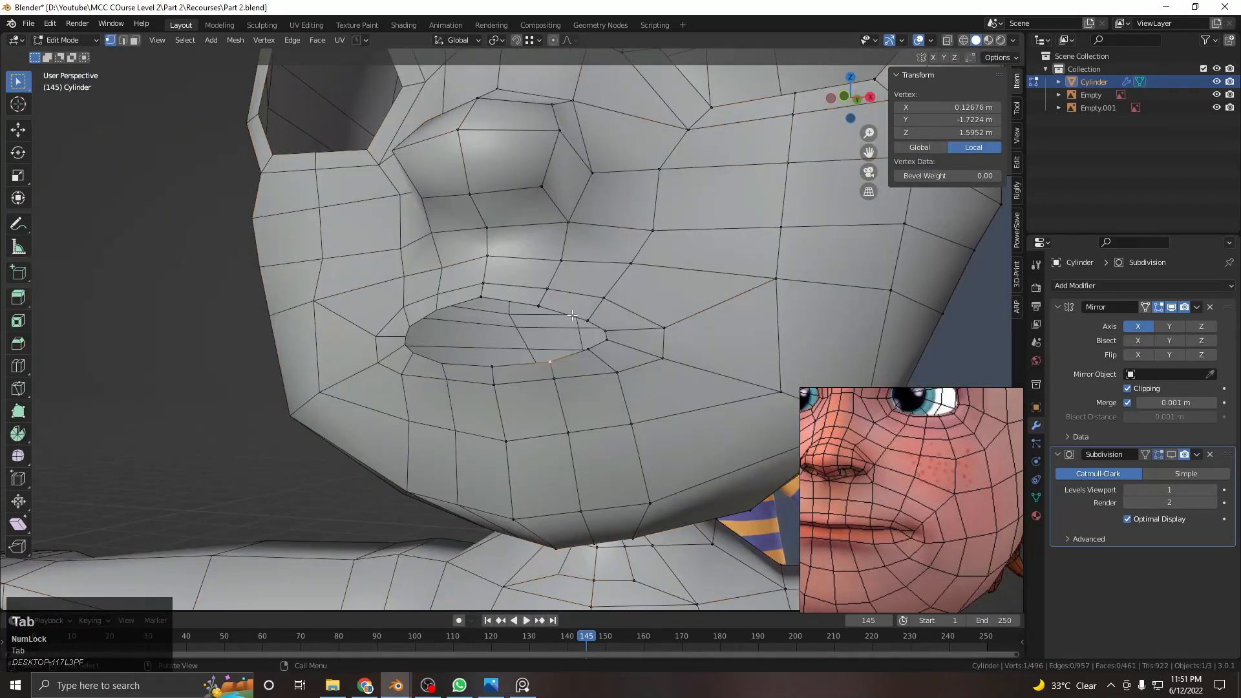
Extrude the mouth rim loop inward at scale 0.957 and flatten the new loop to 0.539 along Z
left_click(543, 306, "alt+shift")
key("KP_1")
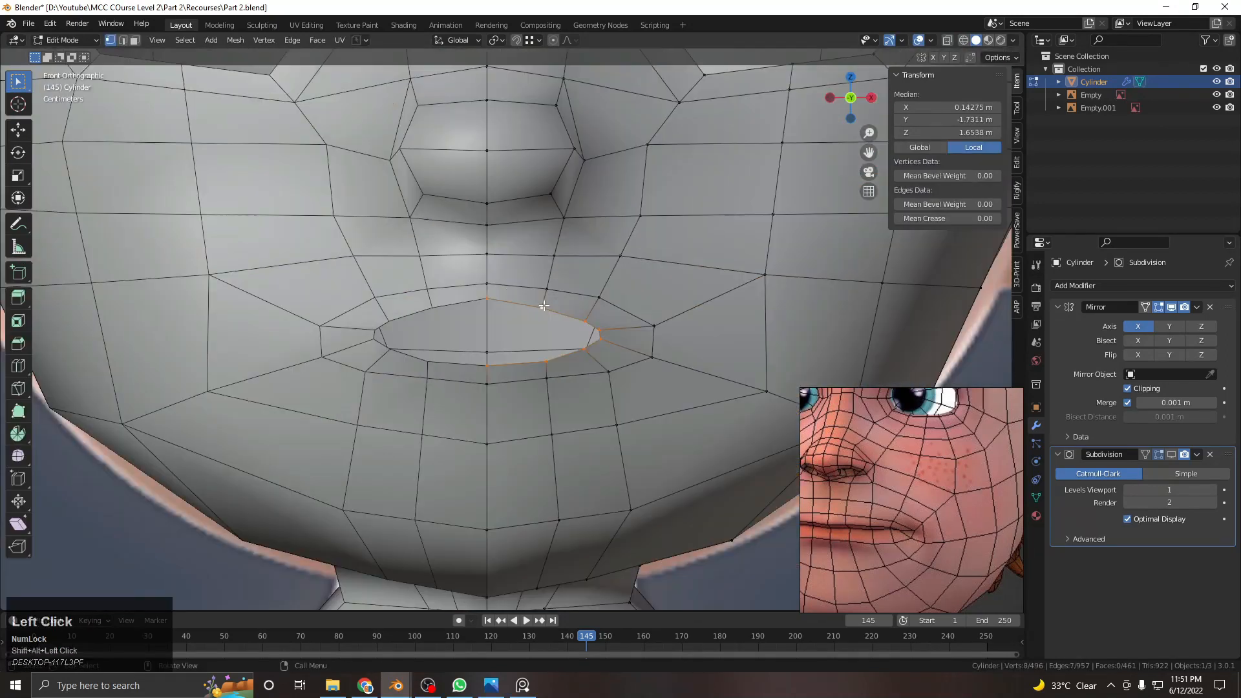
scroll(441, 260, "up", 4)
key("alt+z")
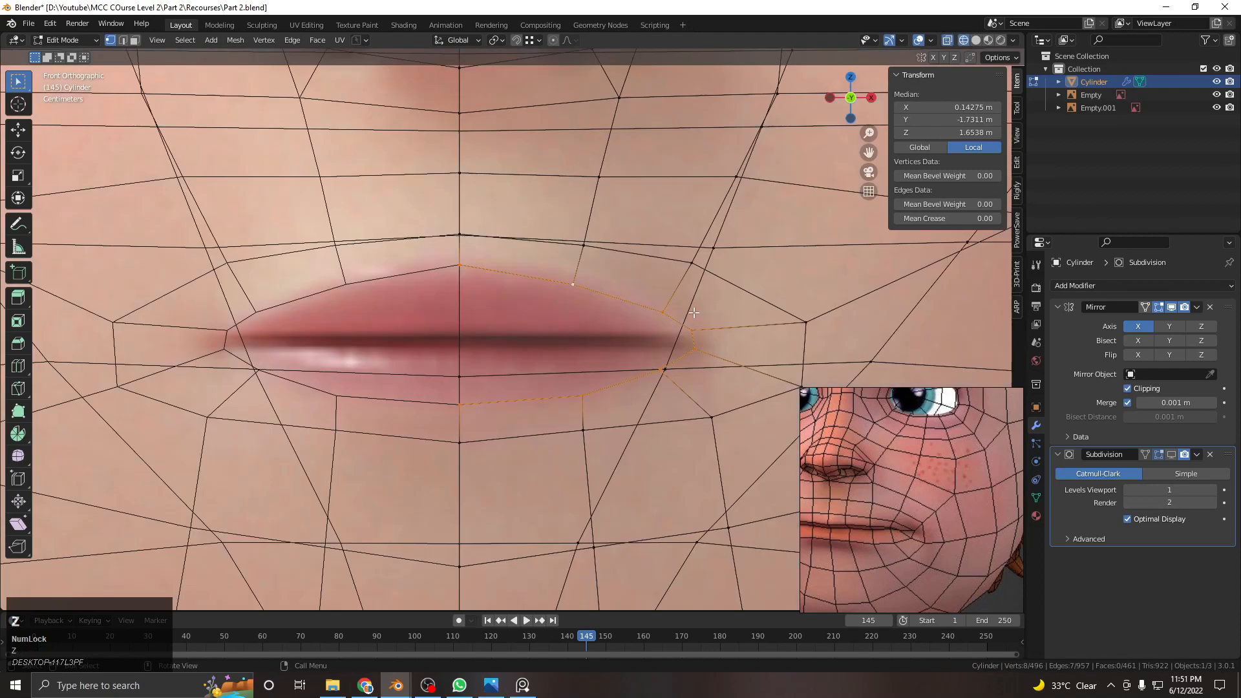
key("s")
left_click(812, 288)
scroll(814, 291, "up", 3)
key("s")
key("z")
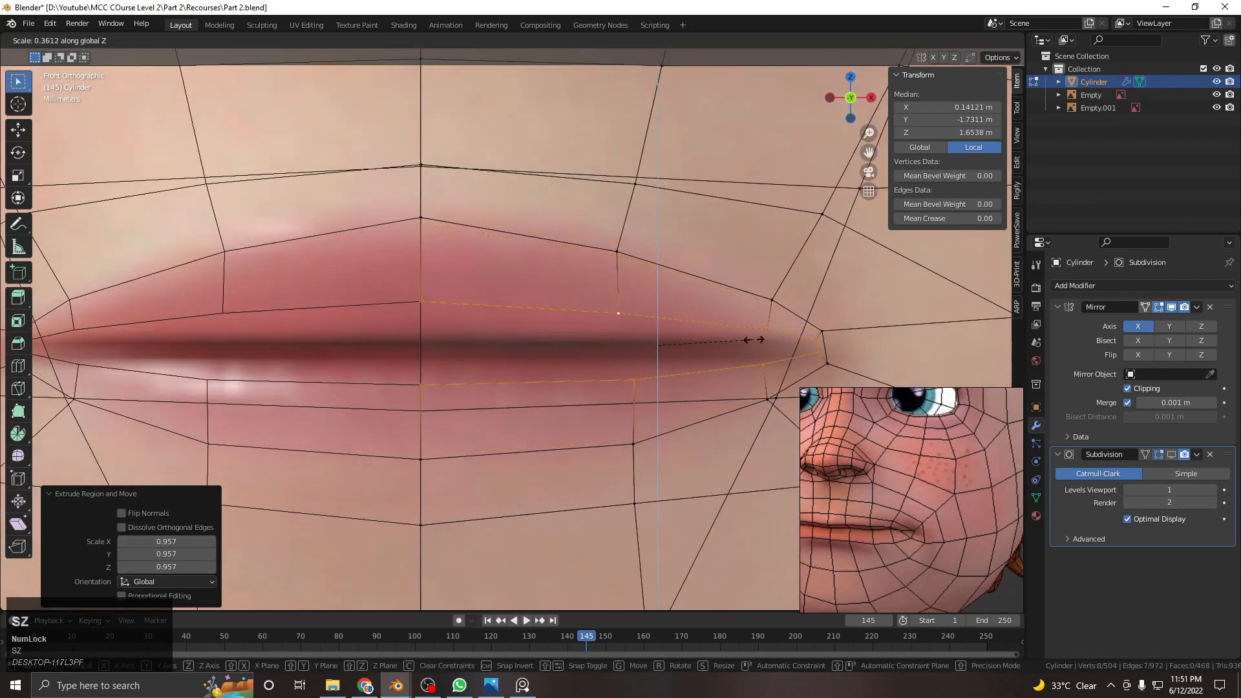
left_click(803, 347)
middle_click_drag(502, 266, 558, 294, "shift")
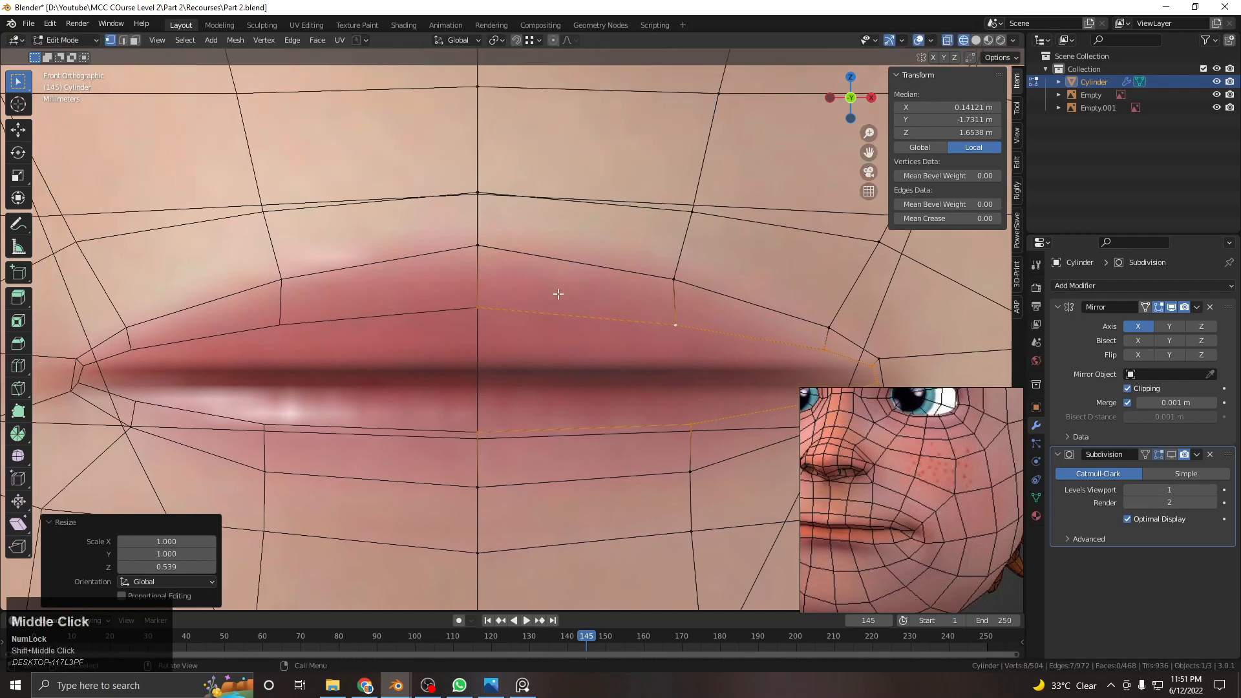
left_click(619, 261, "alt")
middle_click_drag(619, 262, 550, 269, "shift")
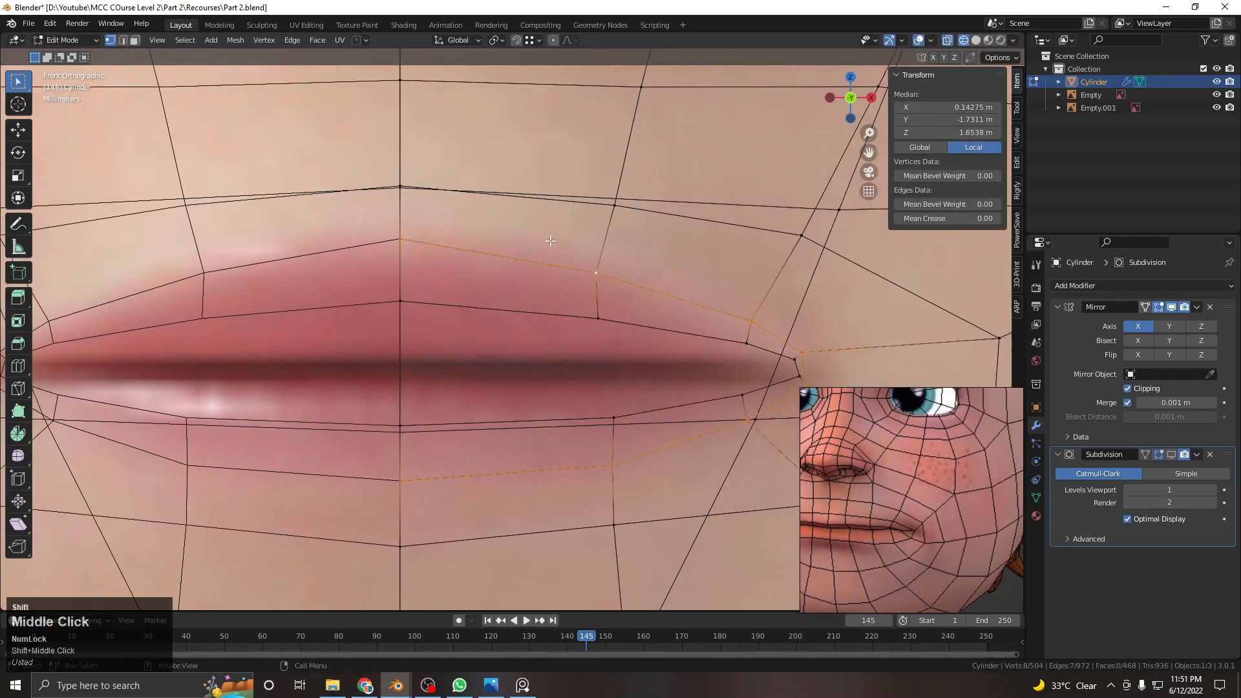
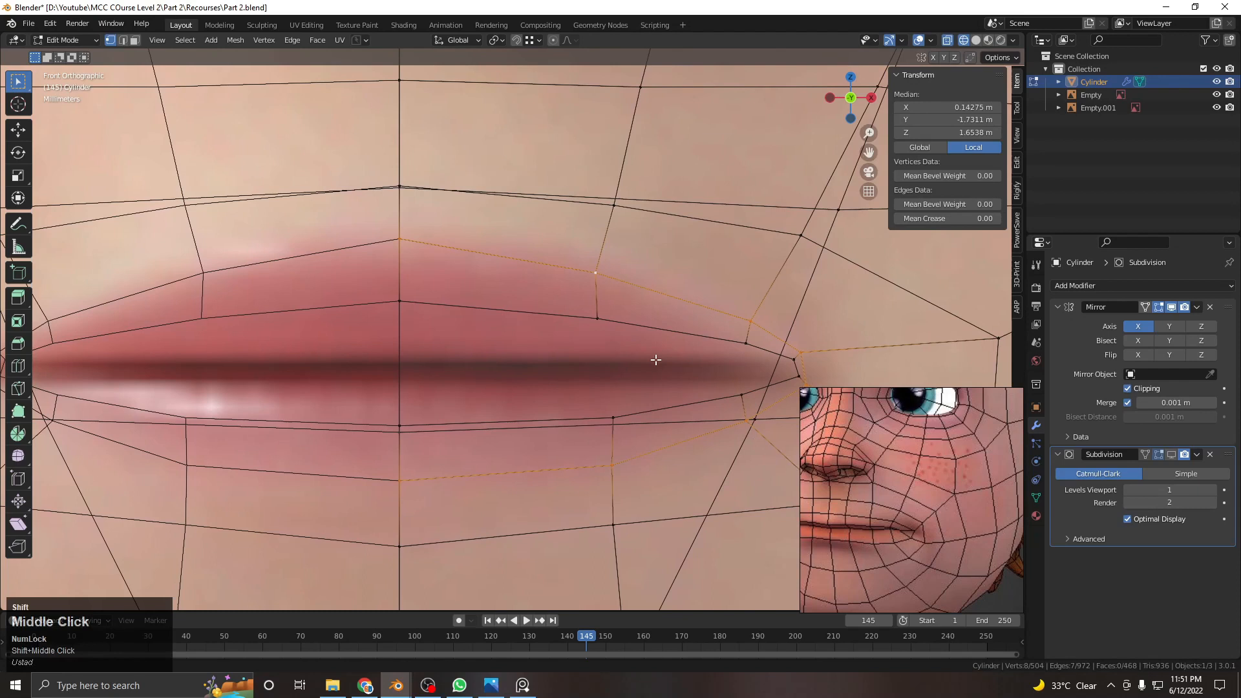
middle_click_drag(654, 361, 618, 348, "shift")
left_click(614, 312, "alt+shift")
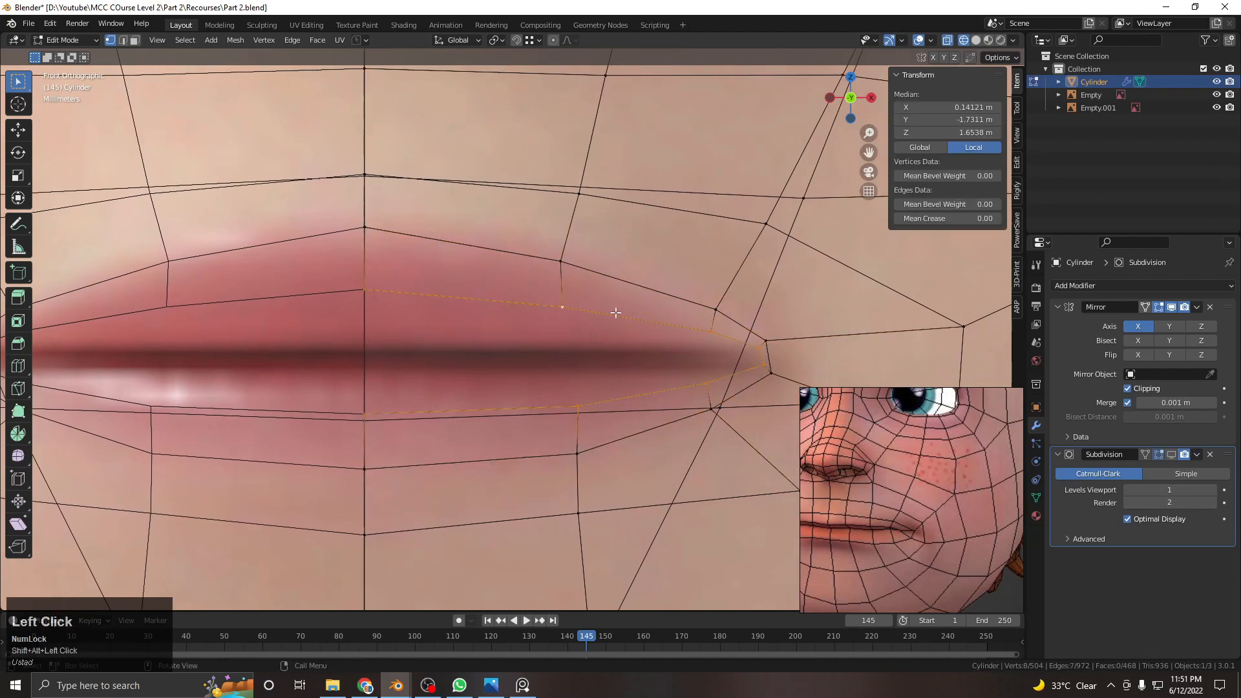
Adjust the new inner loop's vertices at and just above the mouth corner to space the corner edges evenly
left_click(759, 355)
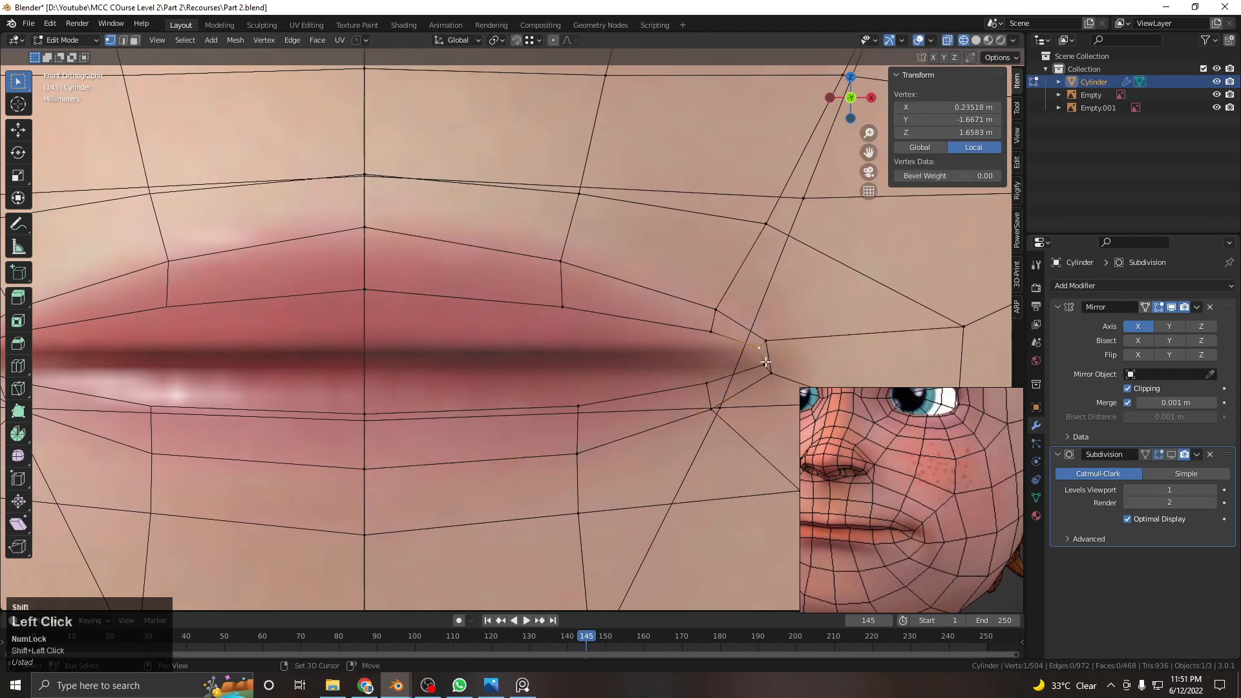
left_click(765, 362, "shift")
key("g")
left_click(766, 366)
left_click(705, 326)
key("g")
left_click(704, 332)
Fine-tune the inner loop's upper and lower vertices at and beside the centre line to even out the lip bands
left_click(561, 307)
key("g")
left_click(435, 291)
left_click(386, 287)
key("g")
left_click(391, 292)
left_click(352, 424)
key("g")
left_click(355, 424)
left_click(600, 401)
key("g")
left_click(574, 407)
Extrude the inner lip loop inward again and flatten the new loop to 0.333 along Z around the lip parting line
key("shift+z")
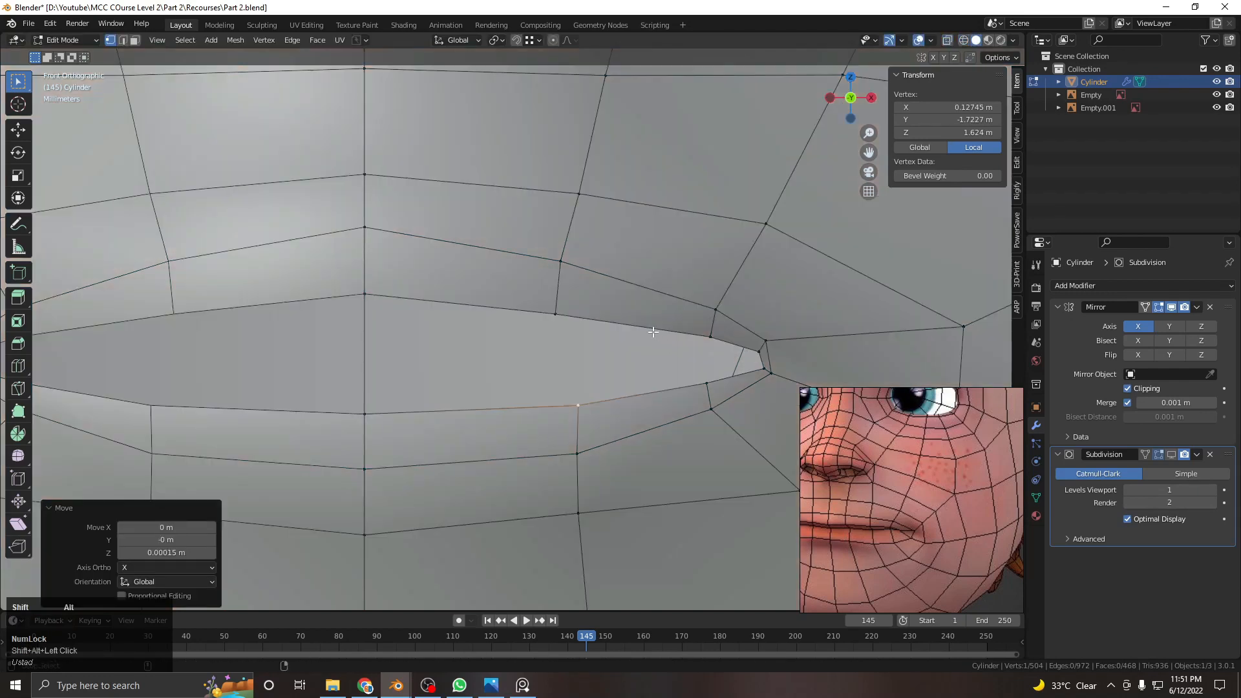
left_click(653, 332, "alt+shift")
key("shift+z")
key("e")
key("s")
left_click(877, 357)
key("s")
key("z")
left_click(700, 359)
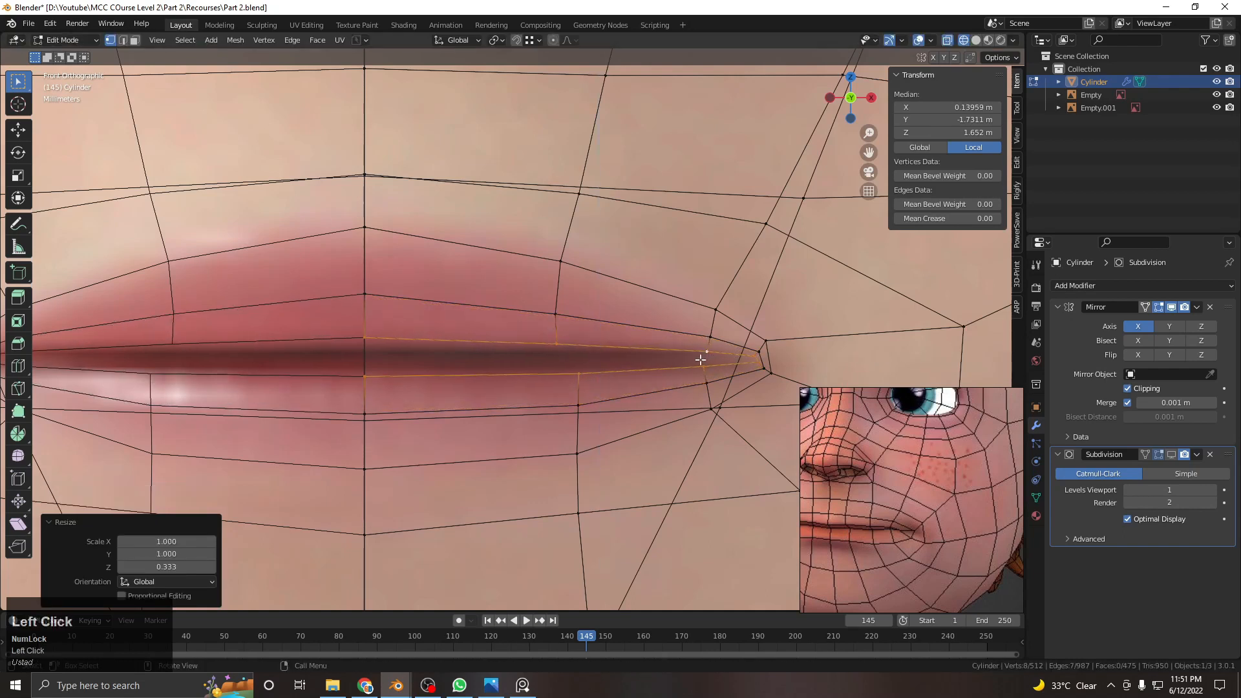
Lower the innermost loop's upper vertices at and beside the centre line along Z to the reference lip parting line
left_click(367, 335)
key("g")
key("z")
left_click(370, 350)
left_click(553, 343)
key("g")
key("z")
left_click(559, 350)
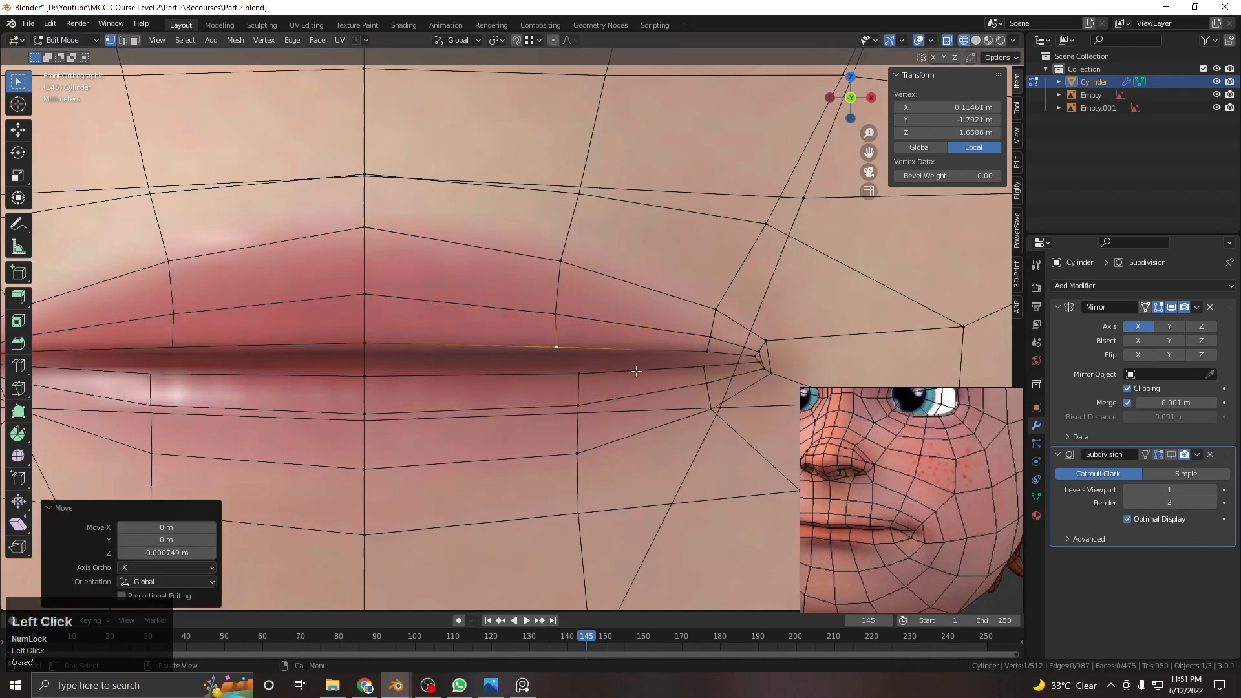
Raise the innermost loop's lower vertices at the centre line and near the mouth corner to the reference parting line
left_click(366, 374)
key("g")
left_click(705, 357)
key("g")
left_click(706, 358)
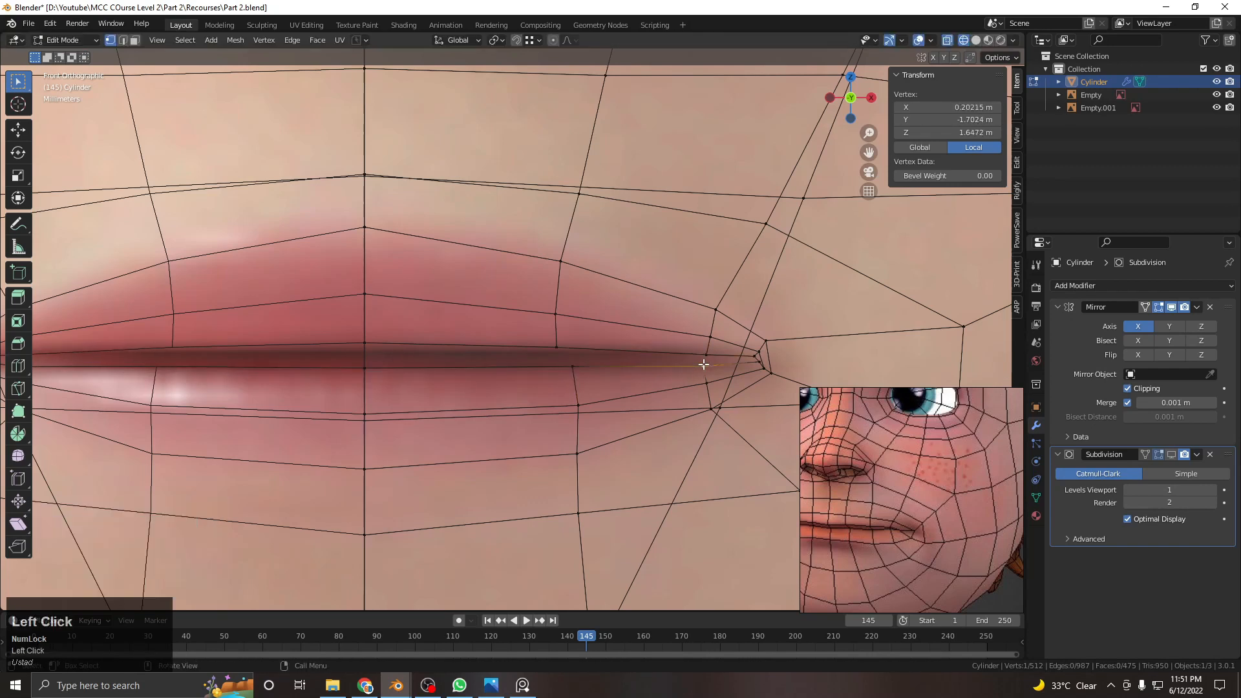
Draw the innermost loop's upper and lower mouth-corner vertices close together, almost in line vertically
scroll(582, 288, "up", 4)
middle_click_drag(417, 234, 520, 387, "shift")
scroll(521, 389, "up", 4)
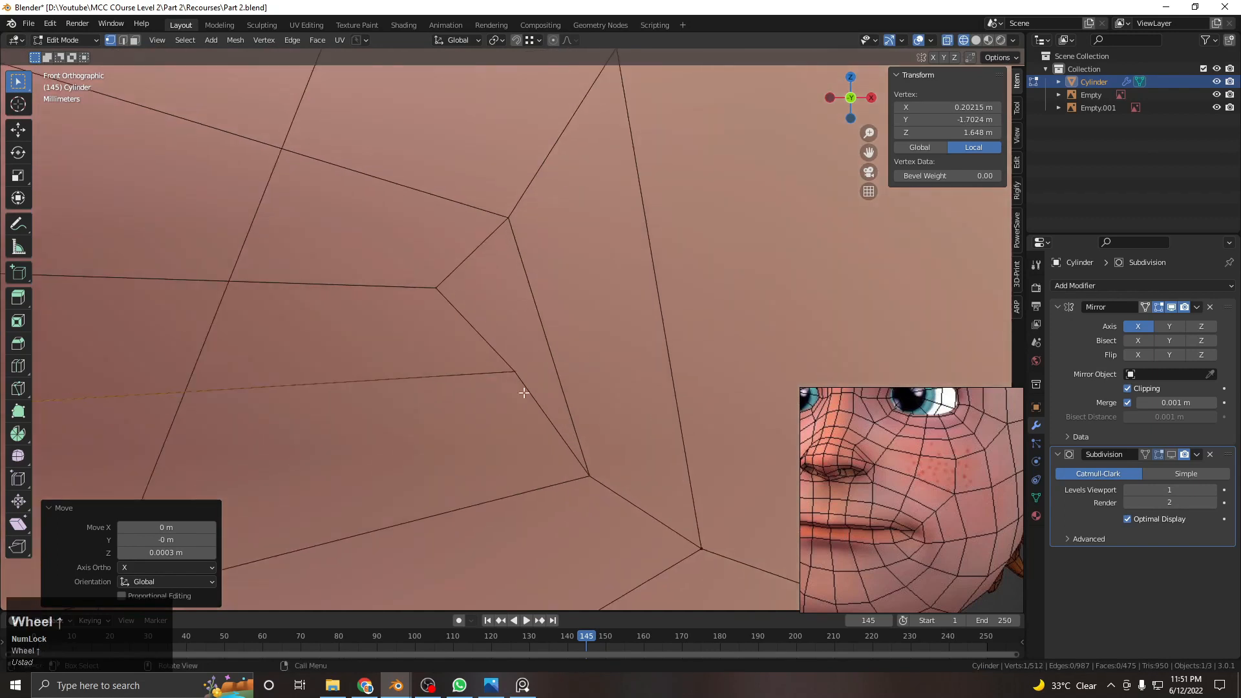
left_click(519, 387)
left_click(534, 378)
key("g")
left_click(487, 361)
left_click(426, 278)
key("g")
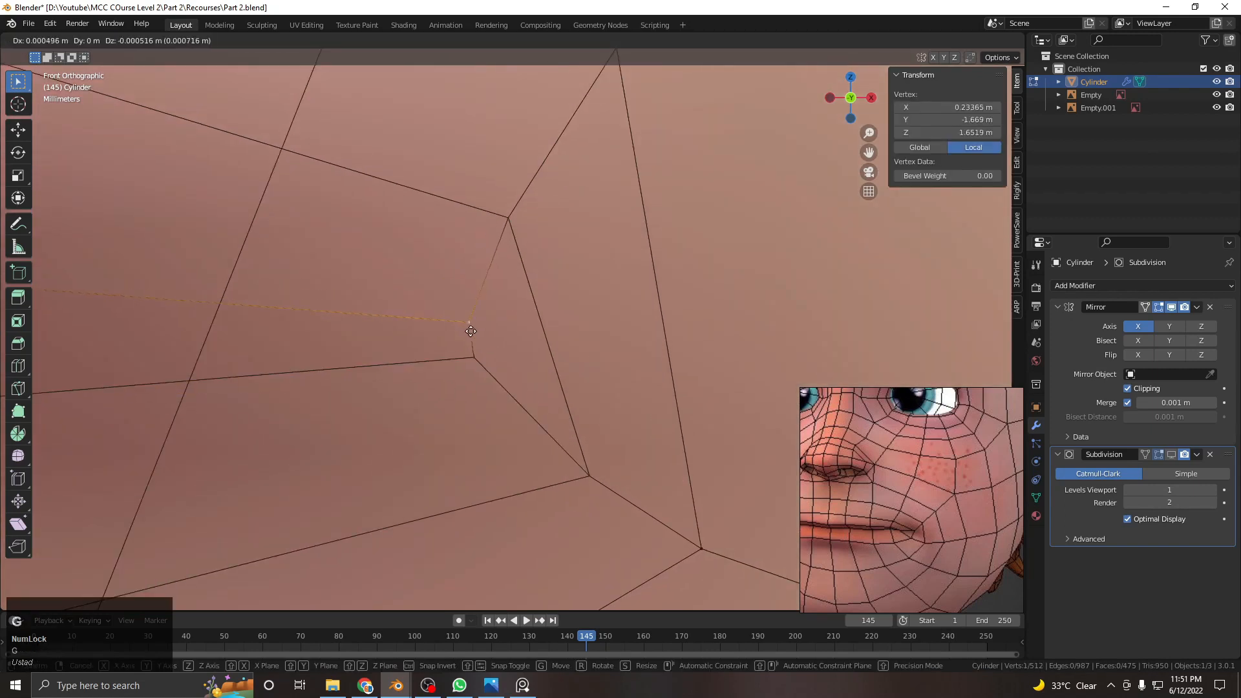
left_click(472, 340)
Move the innermost loop's two mouth-corner vertices together outward towards the surrounding loop
left_click(475, 353)
left_click(471, 318, "shift")
key("g")
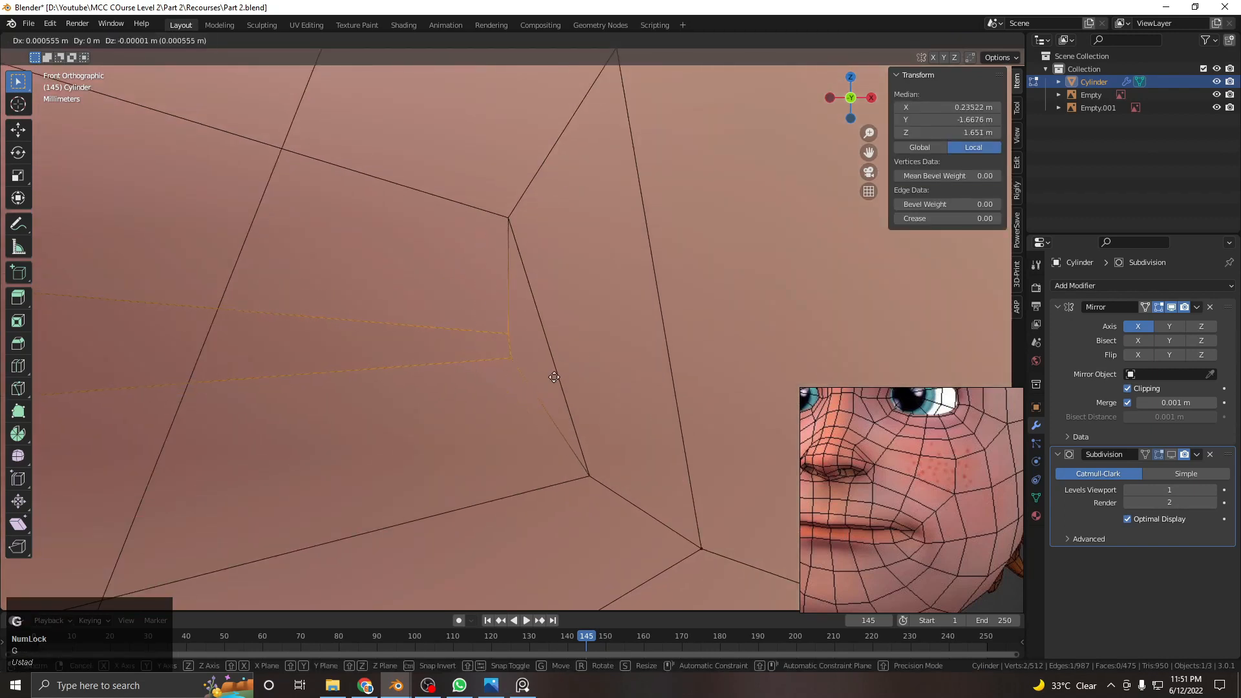
left_click(564, 378)
key("r")
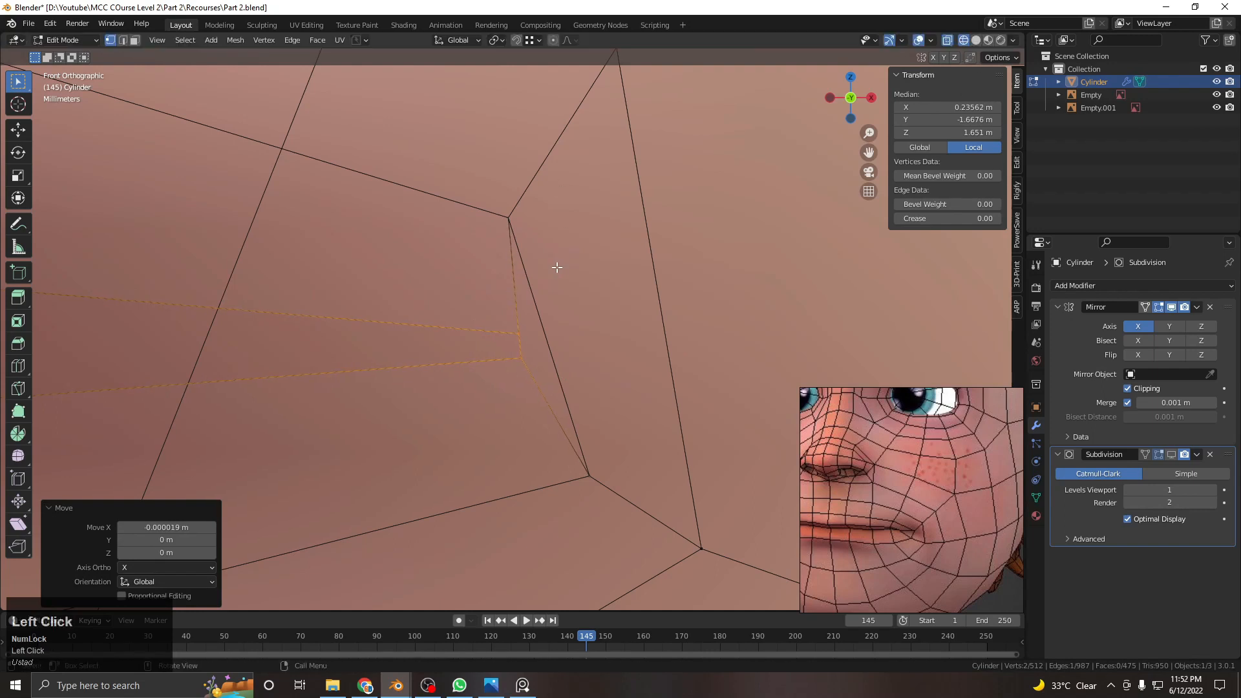
Reposition the surrounding loop's upper and lower corner vertices to even out the spacing around the mouth corner
left_click(518, 239)
left_click(505, 212)
key("g")
left_click(563, 278)
left_click(591, 463)
key("g")
left_click(598, 413)
scroll(560, 360, "down", 10)
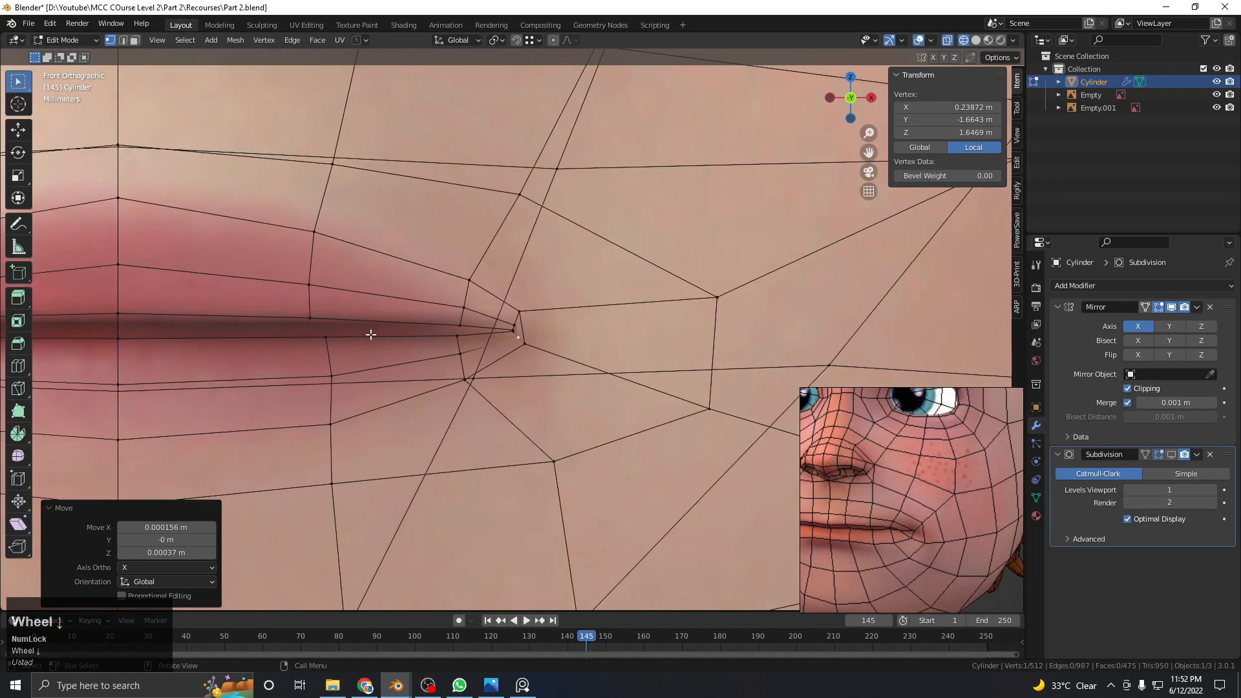
Examine the lips and mouth opening in shaded view from an angle, in and out of Edit Mode
key("z")
key("Tab")
scroll(479, 320, "down", 6)
mouse_move(509, 321)
middle_mouse_down()
mouse_move(591, 335)
mouse_move(553, 278)
mouse_move(433, 306)
mouse_move(415, 355)
mouse_move(537, 318)
middle_mouse_up()
key("Tab")
scroll(427, 323, "up", 4)
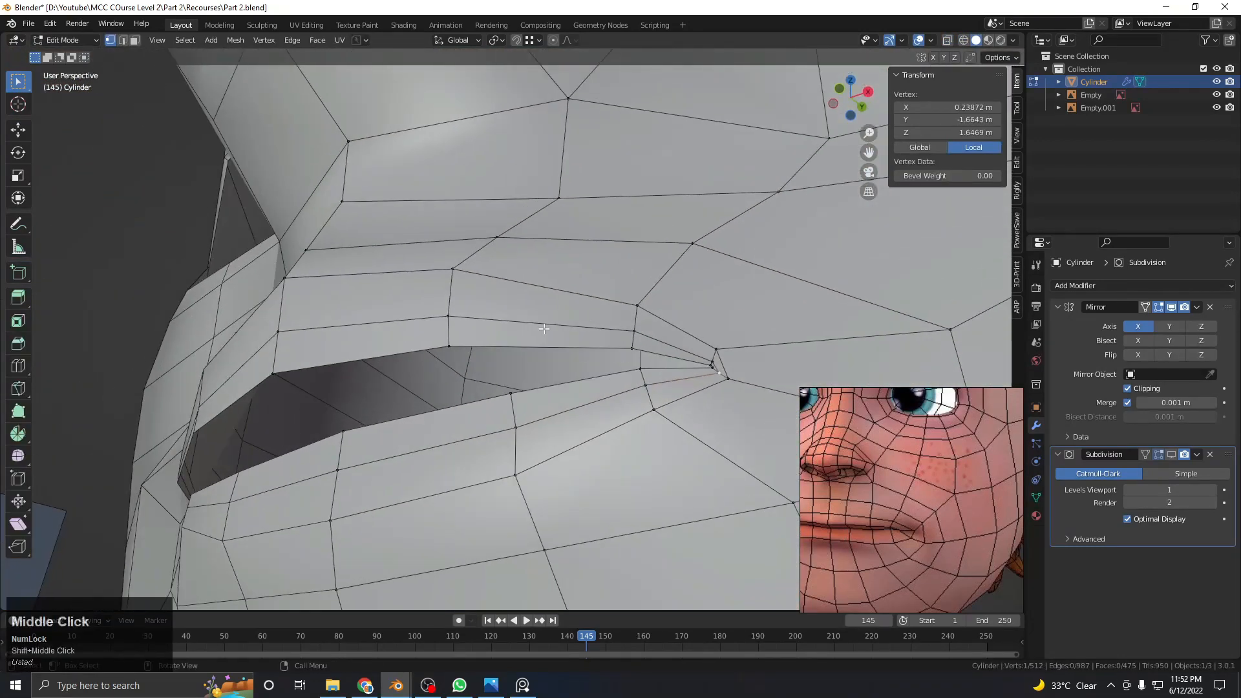
Move the lip loop next to the innermost one slightly forward along Y in the right side view
middle_click_drag(685, 324, 543, 327, "alt")
key("z")
scroll(385, 347, "down", 6)
middle_click_drag(386, 347, 472, 344, "shift")
scroll(436, 363, "up", 2)
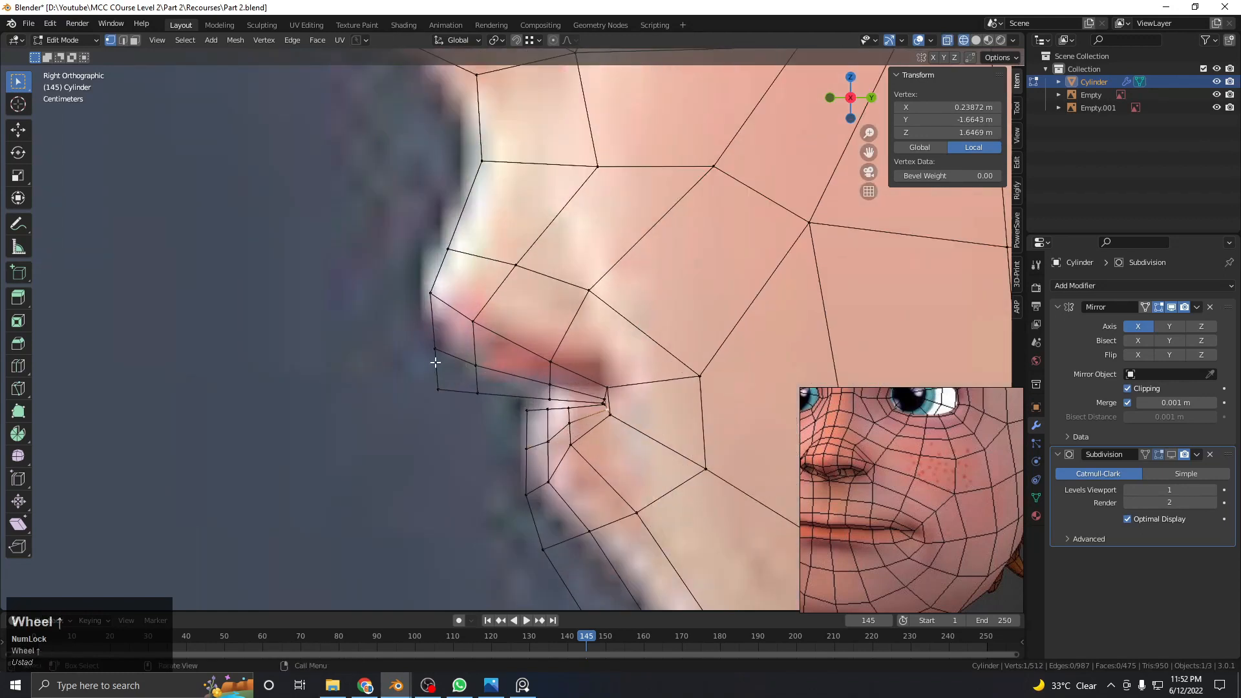
middle_click_drag(526, 426, 527, 391, "shift")
scroll(522, 391, "up", 4)
left_click(513, 393)
left_click(536, 437)
left_click(568, 418, "alt+shift")
key("z")
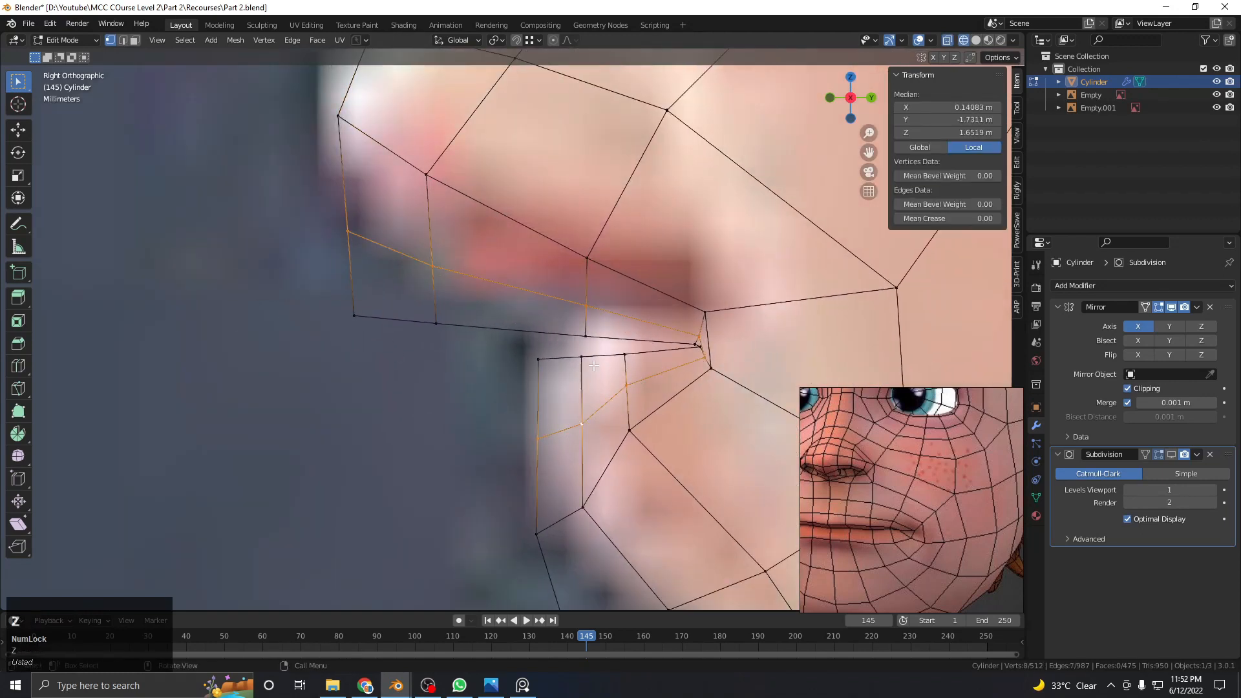
key("g")
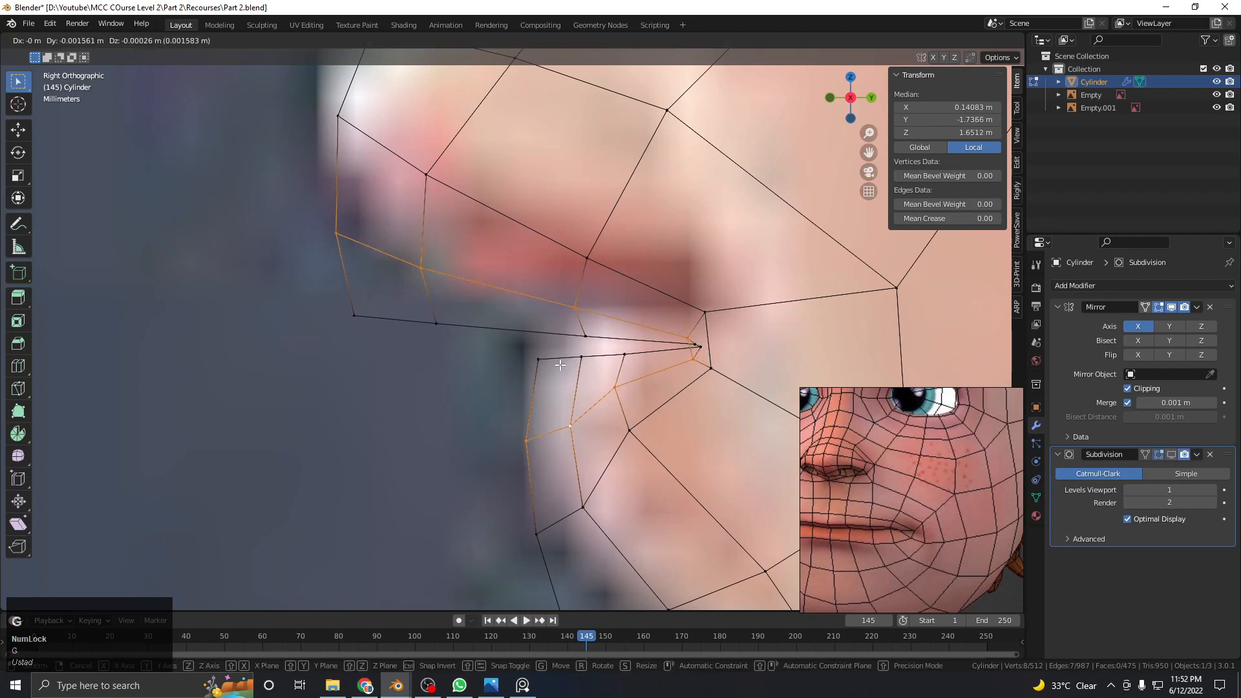
left_click(560, 365)
Move the innermost loop's upper centre vertex back along Y, and shift the whole innermost loop slightly back
left_click(360, 318)
left_click(390, 319, "alt+shift")
left_click(375, 322)
key("g")
left_click(390, 318)
left_click(437, 325, "shift")
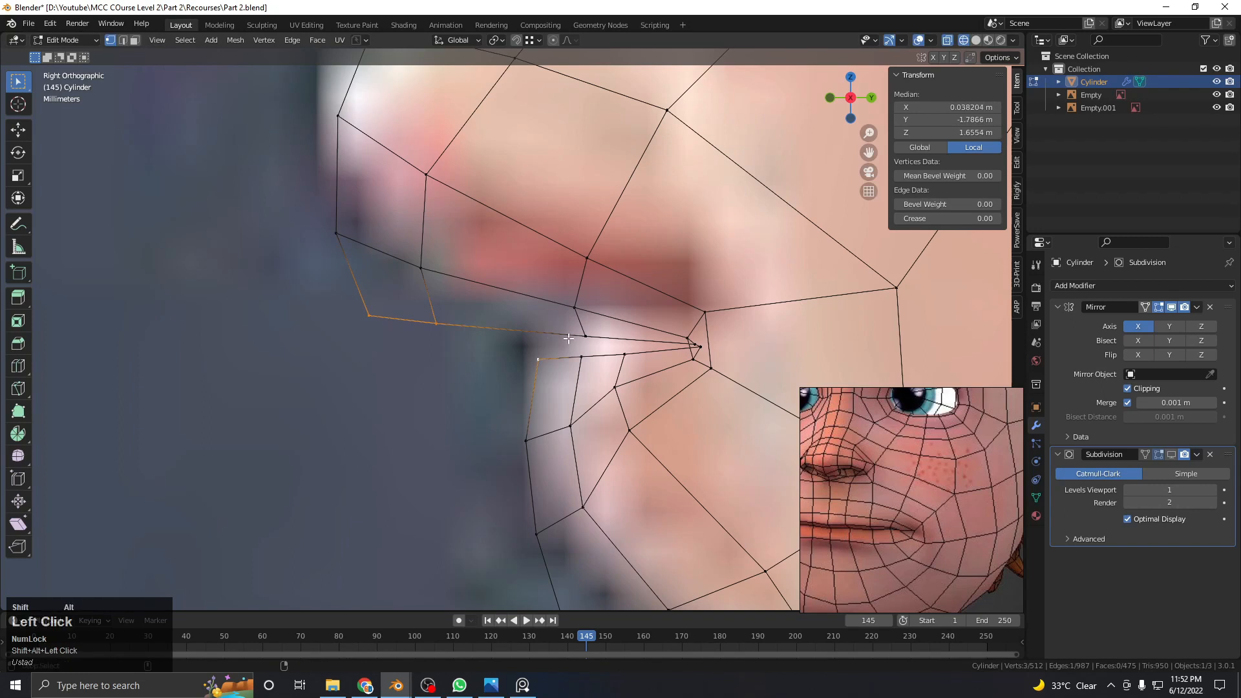
key("g")
left_click(580, 337)
Move the innermost upper lip's two front vertices up and back, and raise the vertex near the corner to match
left_click(370, 316)
left_click(446, 326, "shift")
key("g")
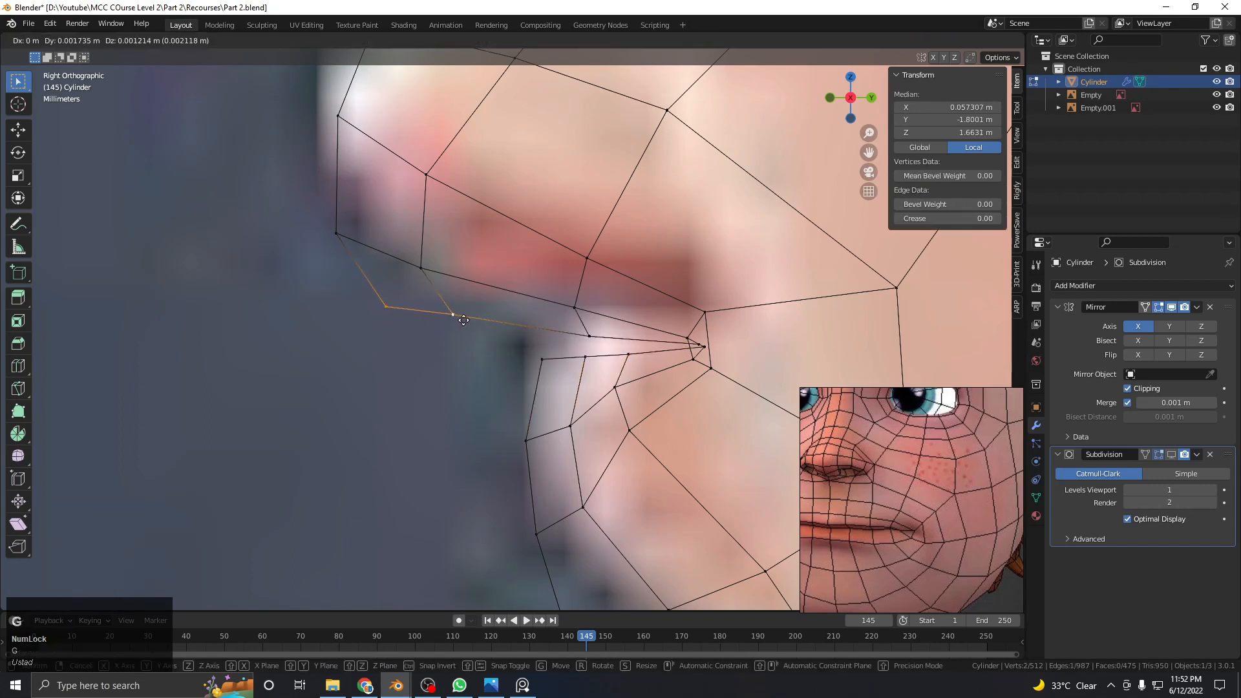
left_click(464, 321)
left_click(592, 337)
key("g")
left_click(577, 327)
key("g")
left_click(574, 324)
key("z")
key("z")
Fine-tune the inner loops' vertices at the mouth corner in the right side view
middle_click_drag(731, 343, 595, 292, "shift")
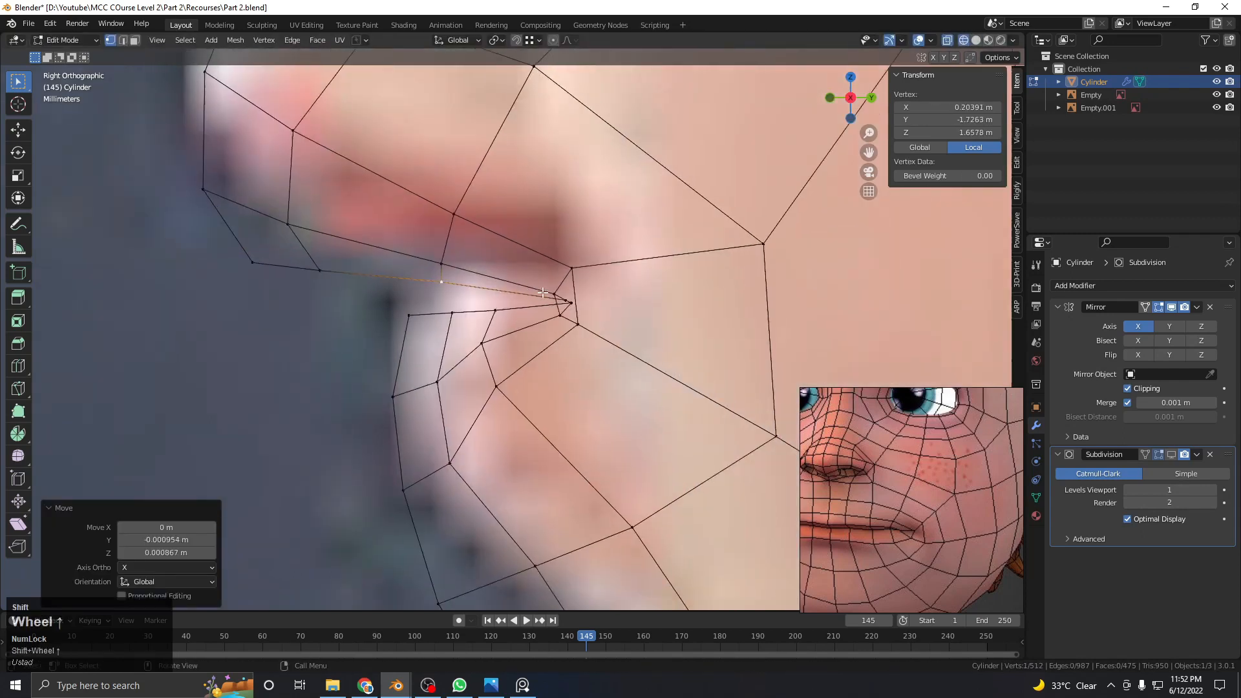
scroll(598, 292, "up", 3)
left_click(602, 290)
key("g")
left_click(602, 289)
left_click(612, 286)
key("g")
left_click(606, 286)
Move the lower lip's inner-band vertices between the centre line and the mouth corner back and down to smooth the profile
left_click(453, 360)
key("g")
left_click(466, 369)
left_click(490, 436)
key("g")
left_click(524, 463)
left_click(459, 366)
key("g")
left_click(469, 374)
scroll(453, 365, "down", 5)
key("z")
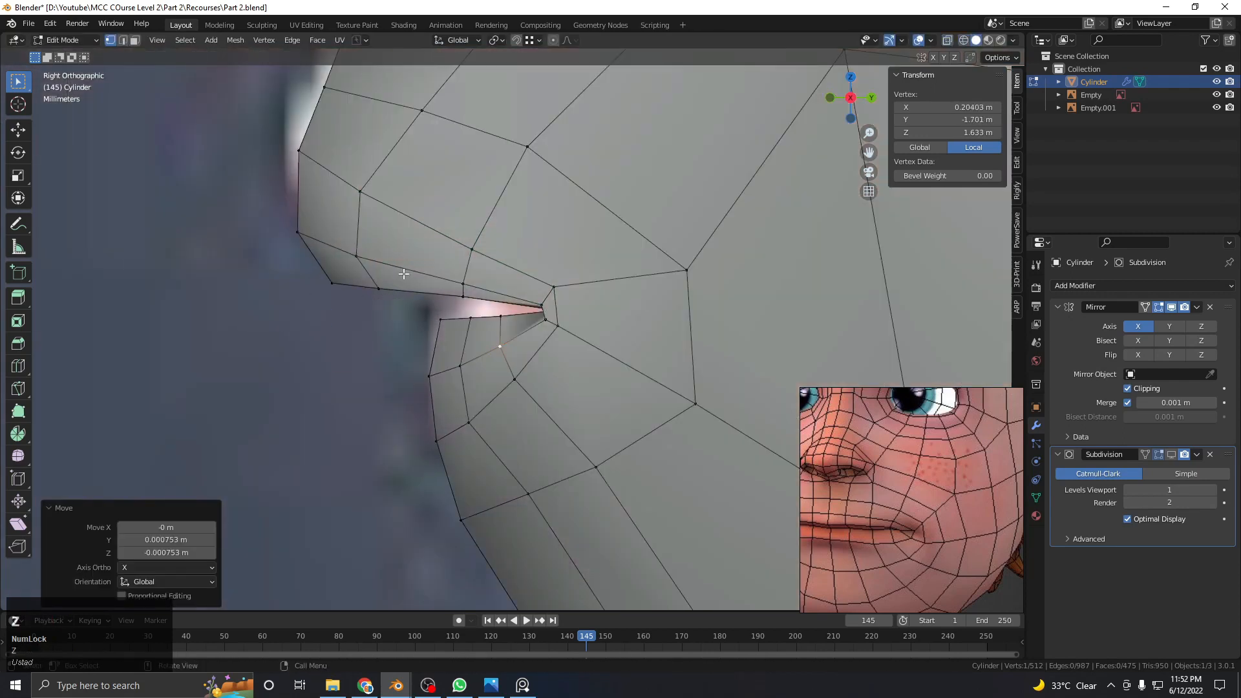
Select the innermost lip loop and extrude it 0.012231 m back along Y into the mouth
left_click(403, 282)
left_click(410, 288, "alt")
key("z")
left_click(132, 308)
scroll(452, 336, "up", 2)
key("e")
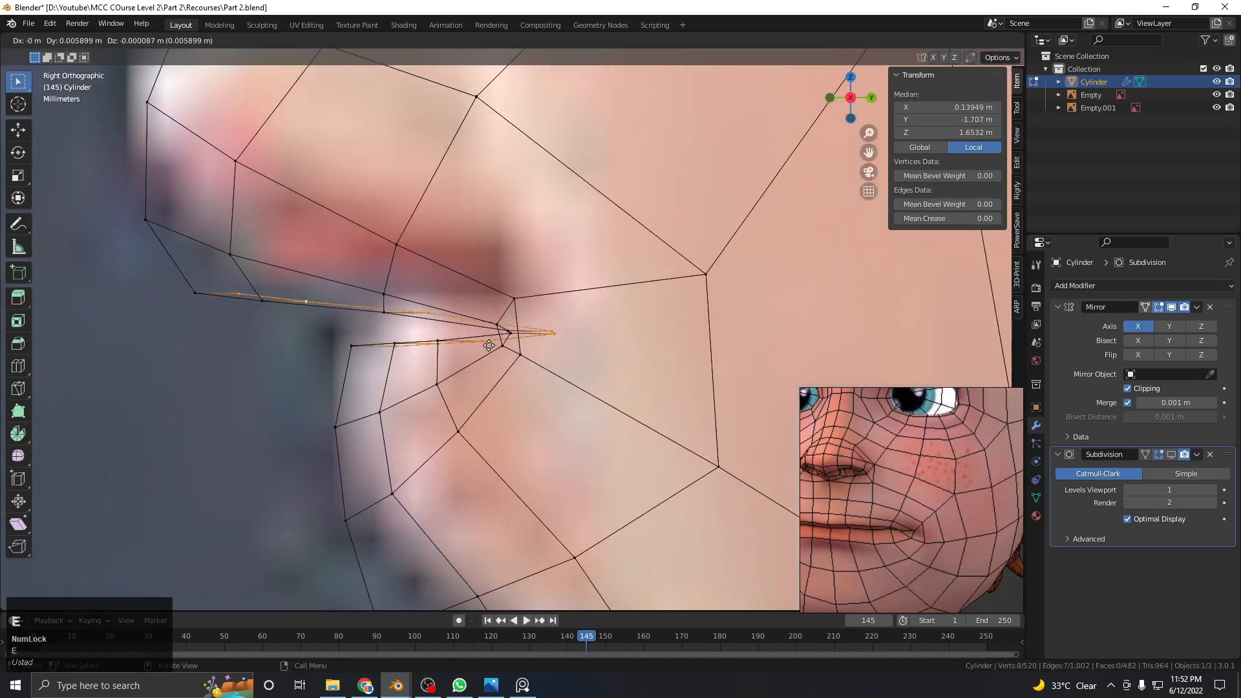
left_click(519, 345)
Extrude the inner mouth loop again, straight back deep into the head, to start the mouth cavity
mouse_move(510, 339)
middle_mouse_down()
mouse_move(515, 362)
mouse_move(596, 369)
mouse_move(405, 318)
middle_mouse_up()
scroll(556, 354, "up", 4)
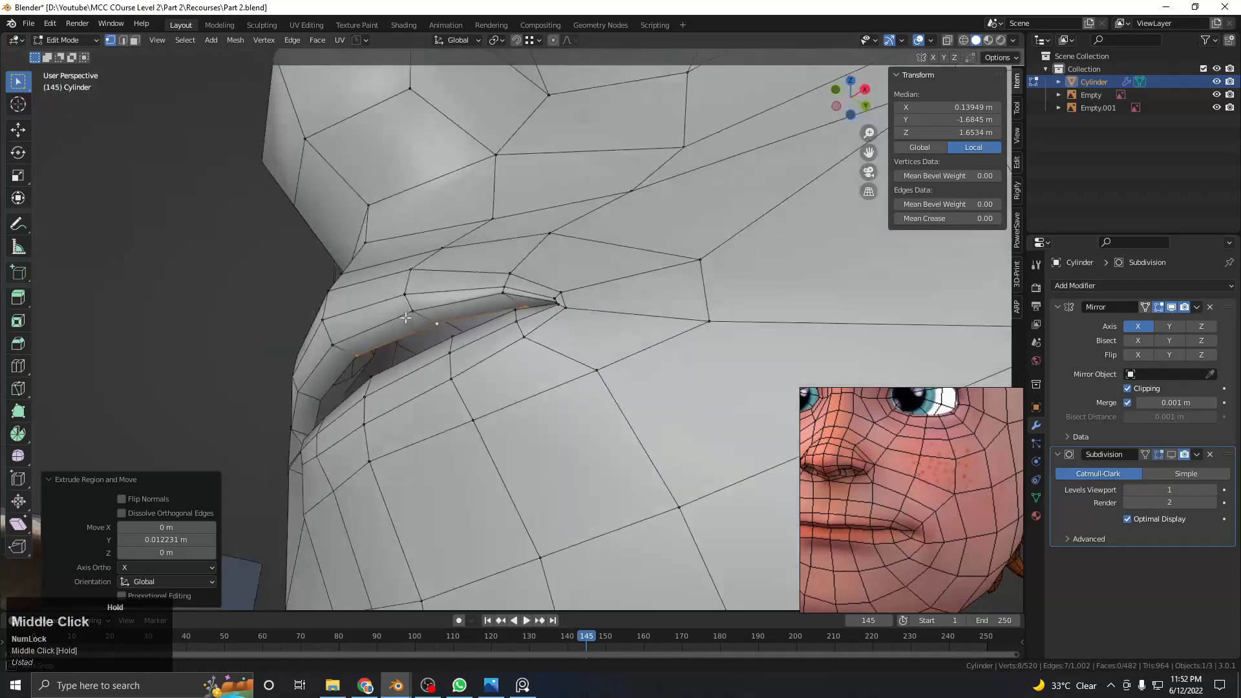
key("KP_3")
key("z")
left_click(343, 333)
scroll(479, 337, "up", 6)
middle_click_drag(491, 340, 409, 343, "shift")
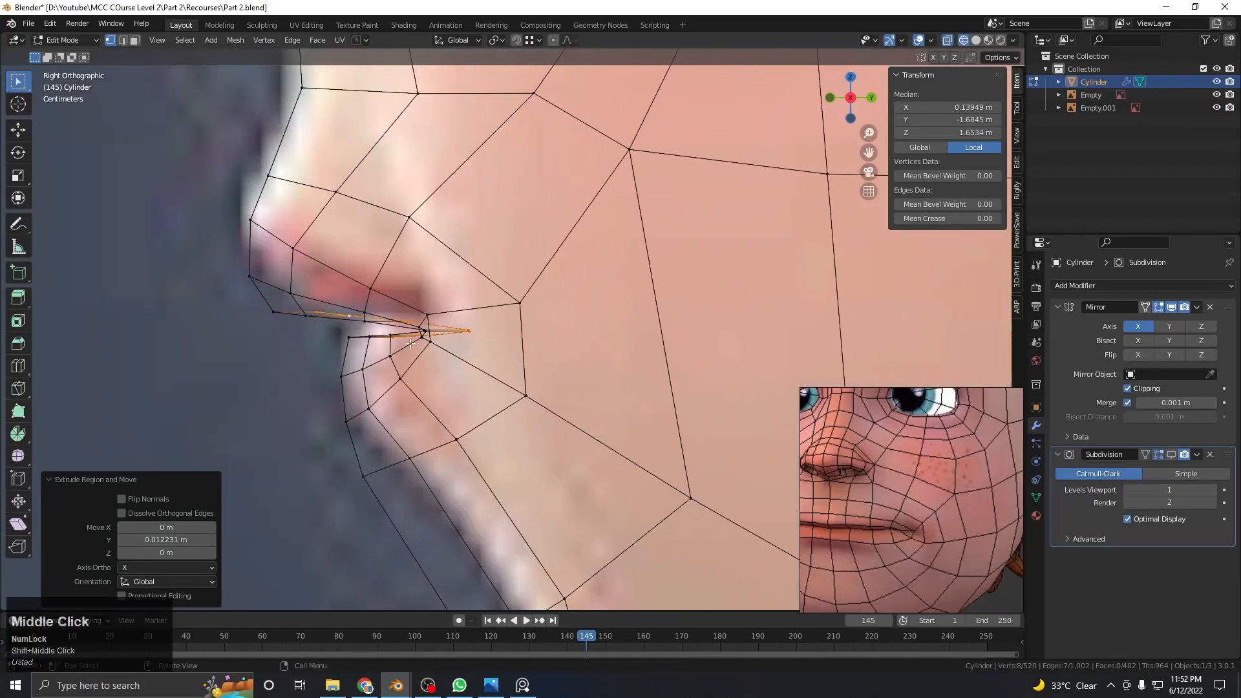
left_click(743, 343)
Open up the mouth cavity's rear loop by scaling it 11.695 and another 1.540 along Z
scroll(737, 343, "down", 4)
mouse_move(585, 346)
middle_mouse_down()
mouse_move(476, 374)
mouse_move(438, 369)
middle_mouse_up()
key("z")
left_click(624, 371)
key("s")
mouse_move(624, 370)
middle_mouse_down()
mouse_move(646, 350)
mouse_move(646, 379)
mouse_move(706, 370)
middle_mouse_up()
key("z")
left_click(622, 364)
scroll(612, 401, "down", 3)
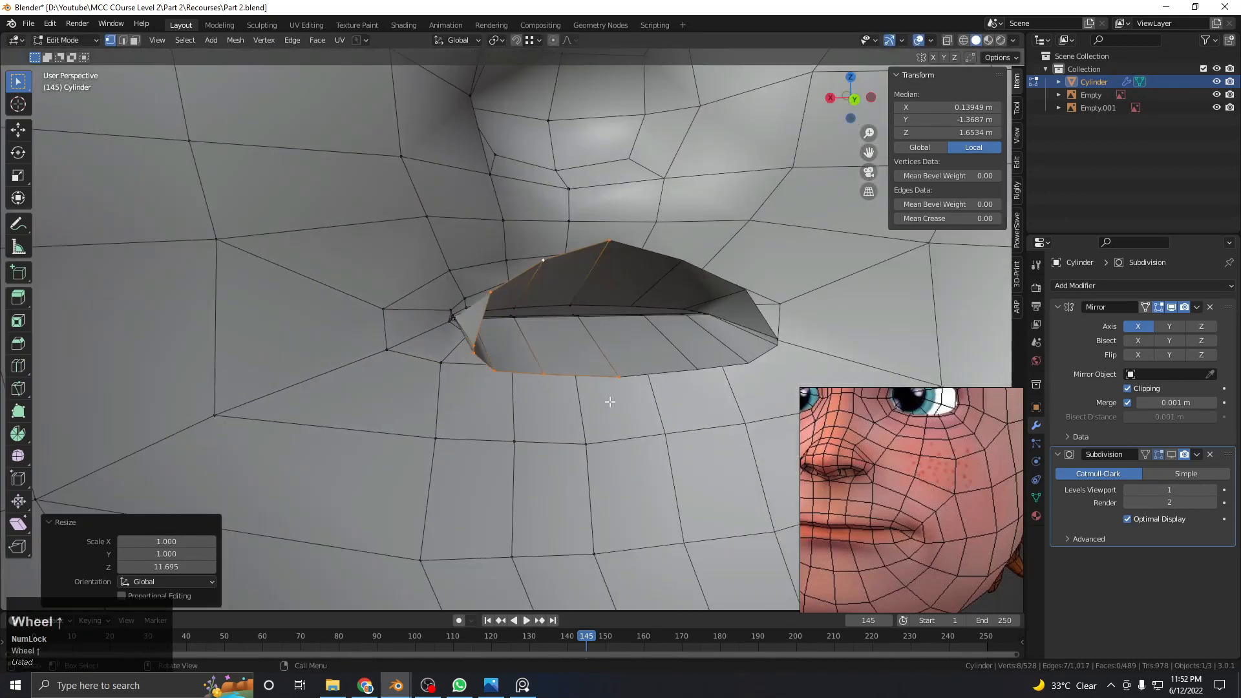
key("s")
key("z")
left_click(643, 444)
Enlarge the mouth cavity's rear loop uniformly and shift it along X to widen the cavity
scroll(585, 413, "down", 3)
middle_click_drag(573, 412, 593, 429)
key("s")
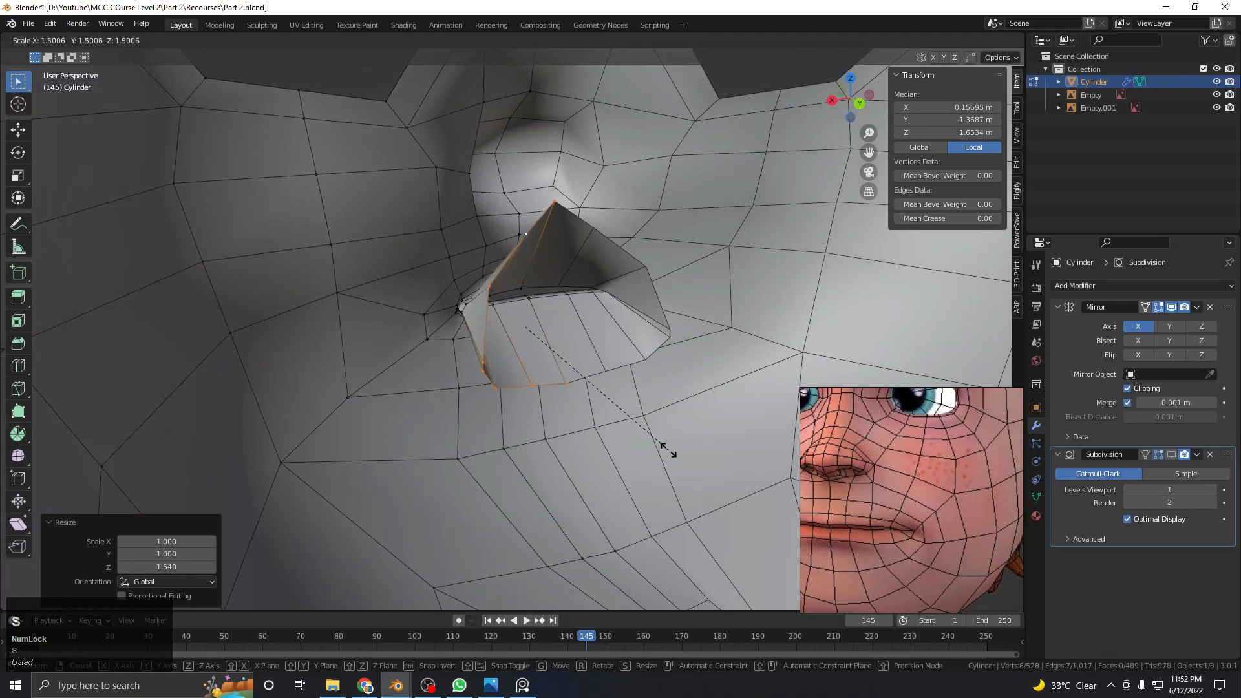
left_click(632, 442)
key("g")
key("x")
left_click(600, 452)
Extrude the cavity's rear loop farther back in side view and shift it 0.024492 m forward and 0.014824 m up
mouse_move(601, 452)
middle_mouse_down()
mouse_move(574, 409)
mouse_move(540, 415)
middle_mouse_up()
key("shift+z")
middle_click_drag(557, 486, 426, 505, "shift")
key("e")
left_click(676, 444)
middle_click_drag(677, 427, 465, 425, "shift")
key("g")
left_click(410, 403)
Flatten the mouth cavity's rear loop by scaling it to 0 along Y
key("s")
key("x")
key("y")
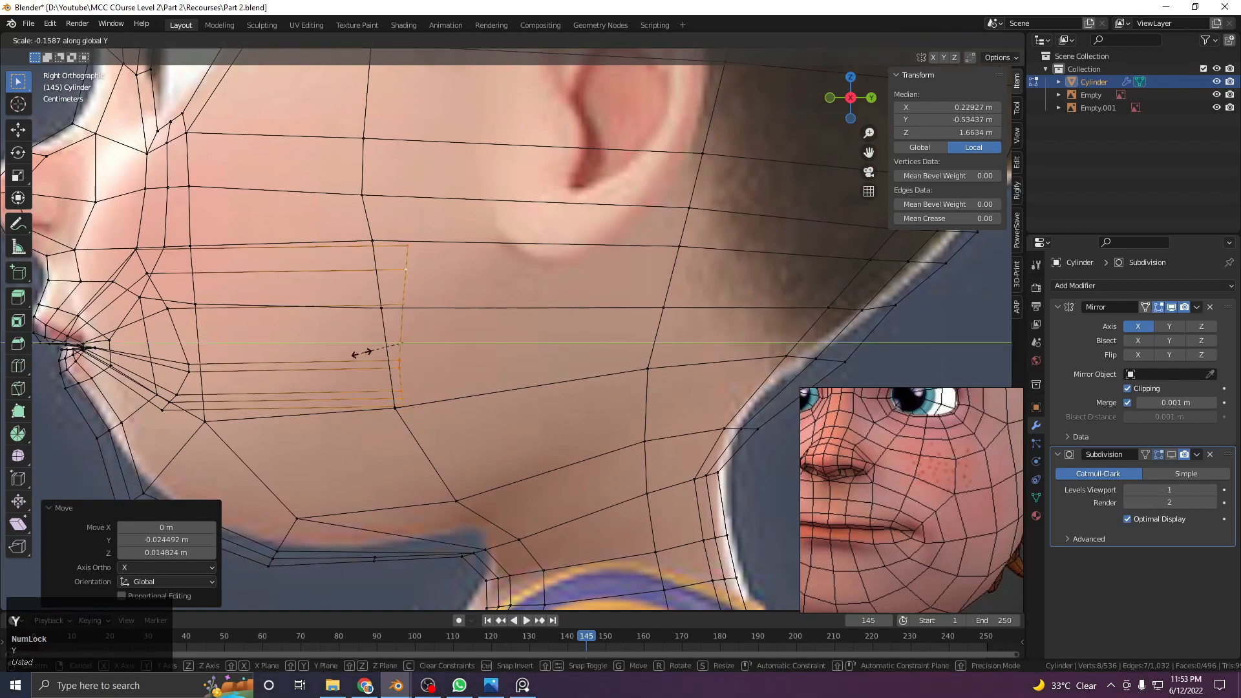
left_click(362, 353)
scroll(362, 353, "down", 6)
Extrude the flattened cavity loop back and down below the ear to begin the throat
key("r")
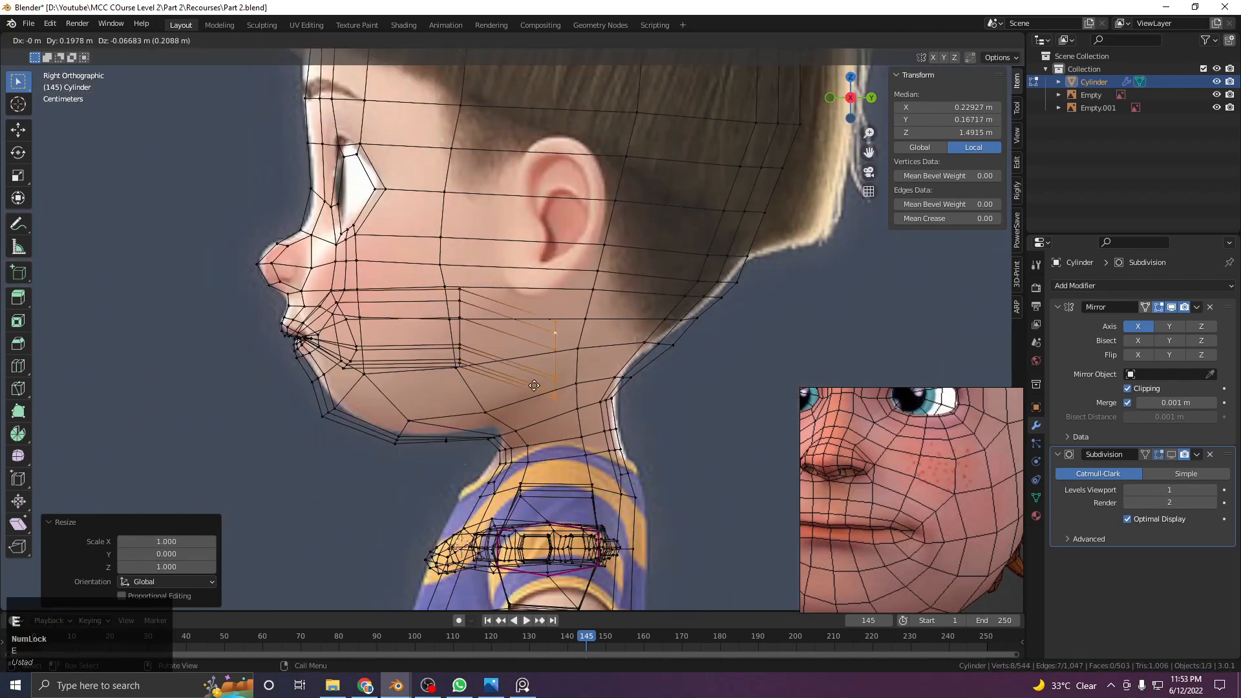
left_click(678, 452)
key("e")
left_click(704, 504)
Extend the throat down into the neck, shrinking its end loop, rotating it 16.7° and shifting it 0.012029 m in Y and 0.00401 m in Z
key("s")
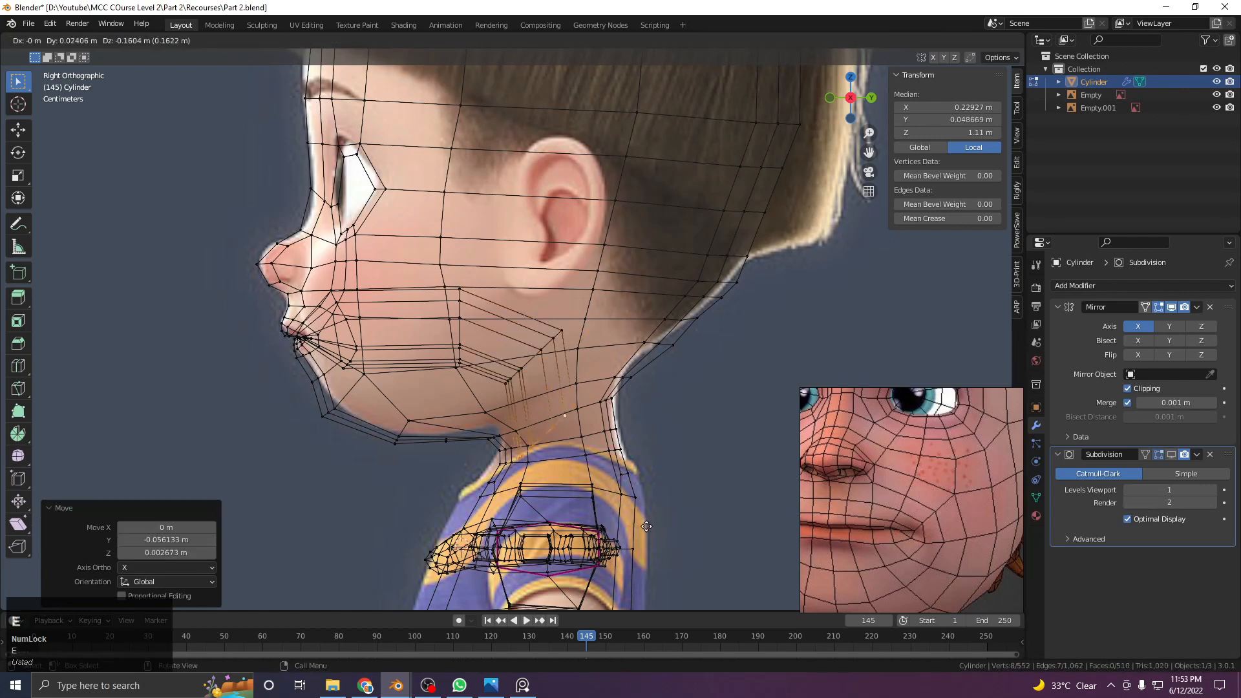
left_click(628, 488)
key("r")
left_click(608, 486)
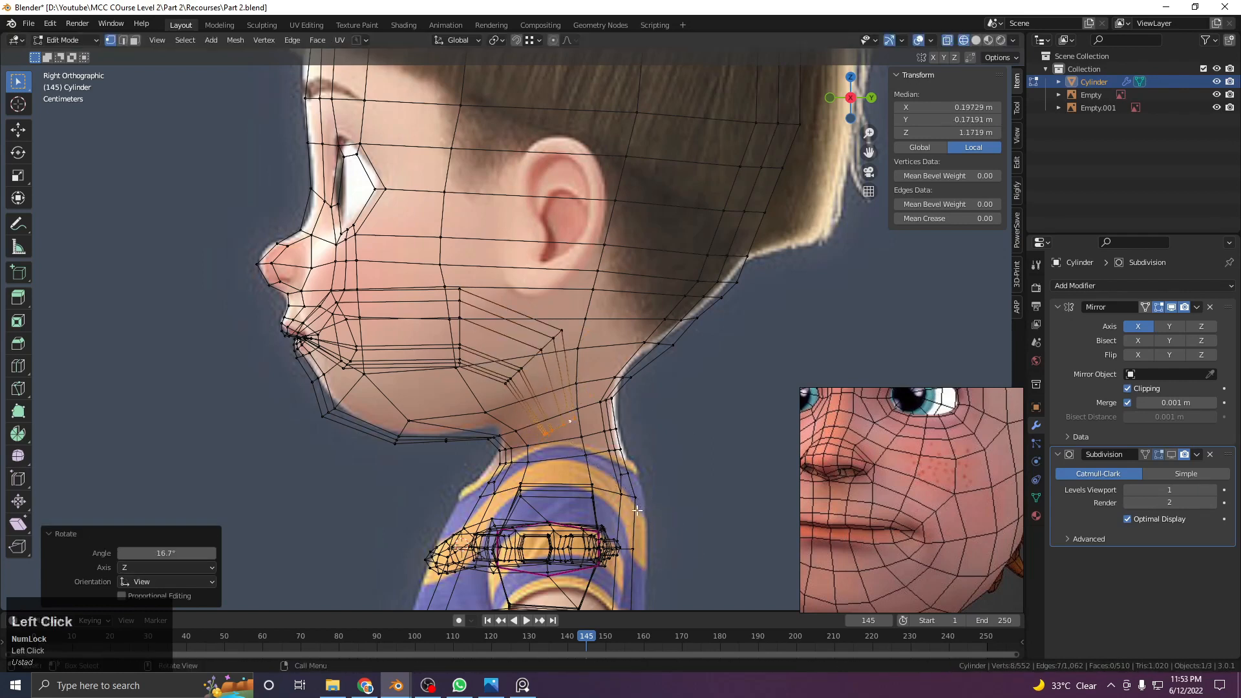
key("g")
left_click(545, 463)
key("z")
left_click(588, 441)
In front view, lower the upper lip's inner centre vertex along Z with proportional editing to narrow the mouth gap
middle_click_drag(446, 363, 564, 370)
scroll(496, 326, "up", 8)
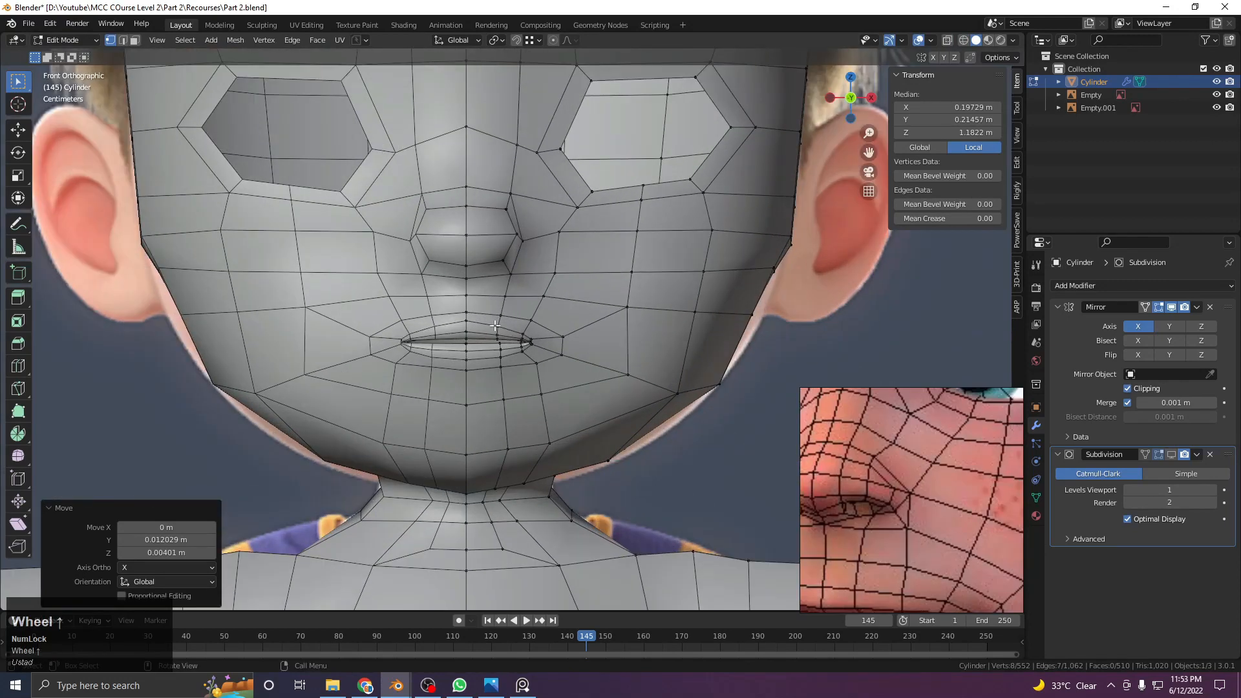
scroll(504, 328, "up", 6)
middle_click_drag(501, 355, 704, 365, "shift")
scroll(573, 366, "up", 5)
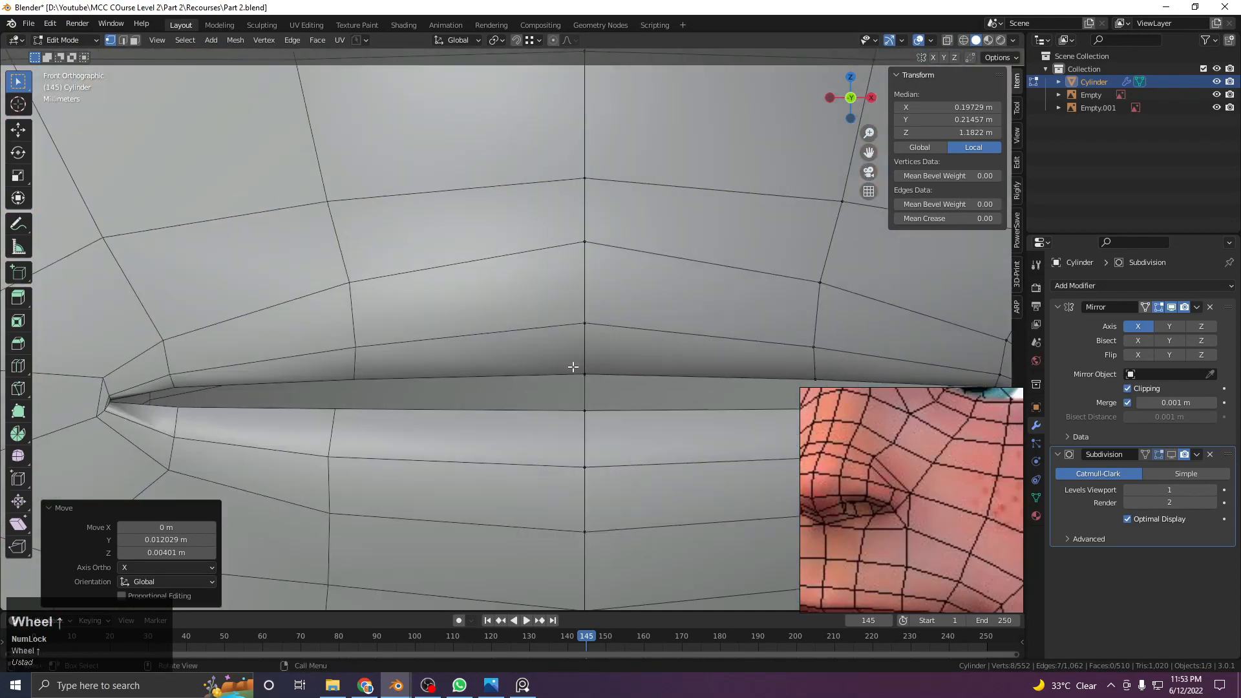
left_click(575, 368)
key("z")
scroll(556, 367, "down", 2)
scroll(558, 367, "down", 1, "shift")
key("alt+z")
scroll(559, 366, "up", 4)
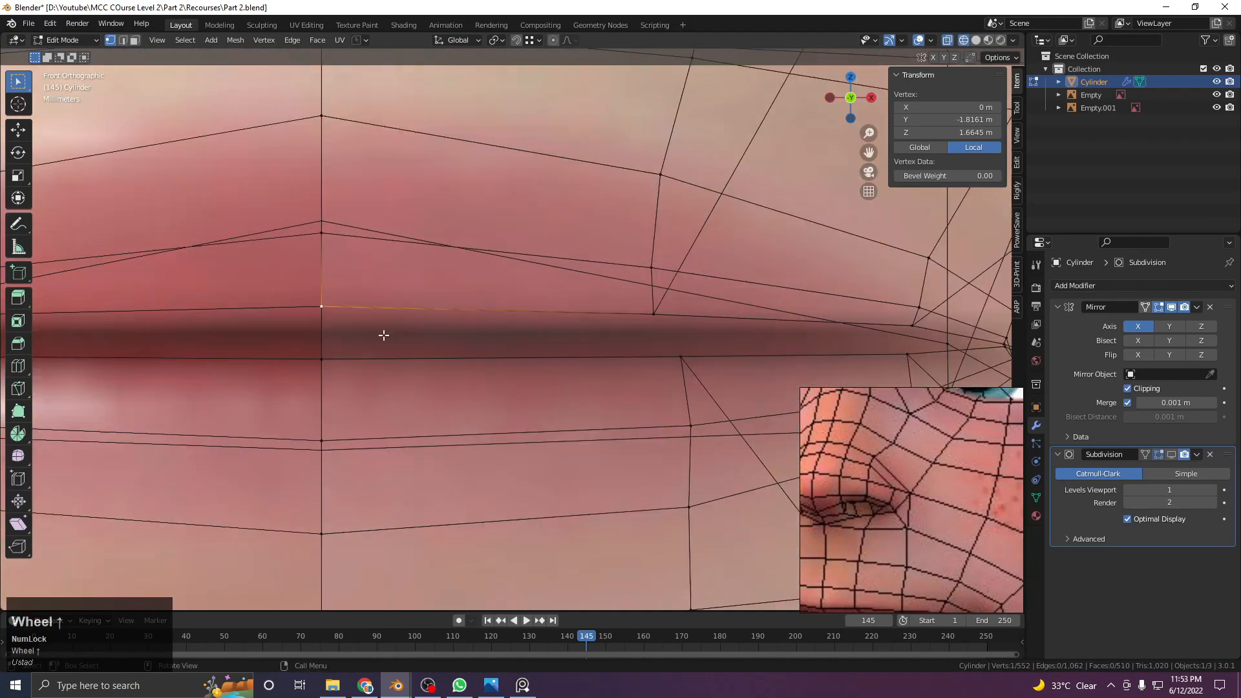
key("alt+z")
middle_click_drag(383, 333, 592, 300, "shift")
scroll(550, 72, "down", 3)
left_click(572, 41)
key("g")
key("z")
scroll(453, 246, "down", 10)
scroll(453, 250, "down", 2)
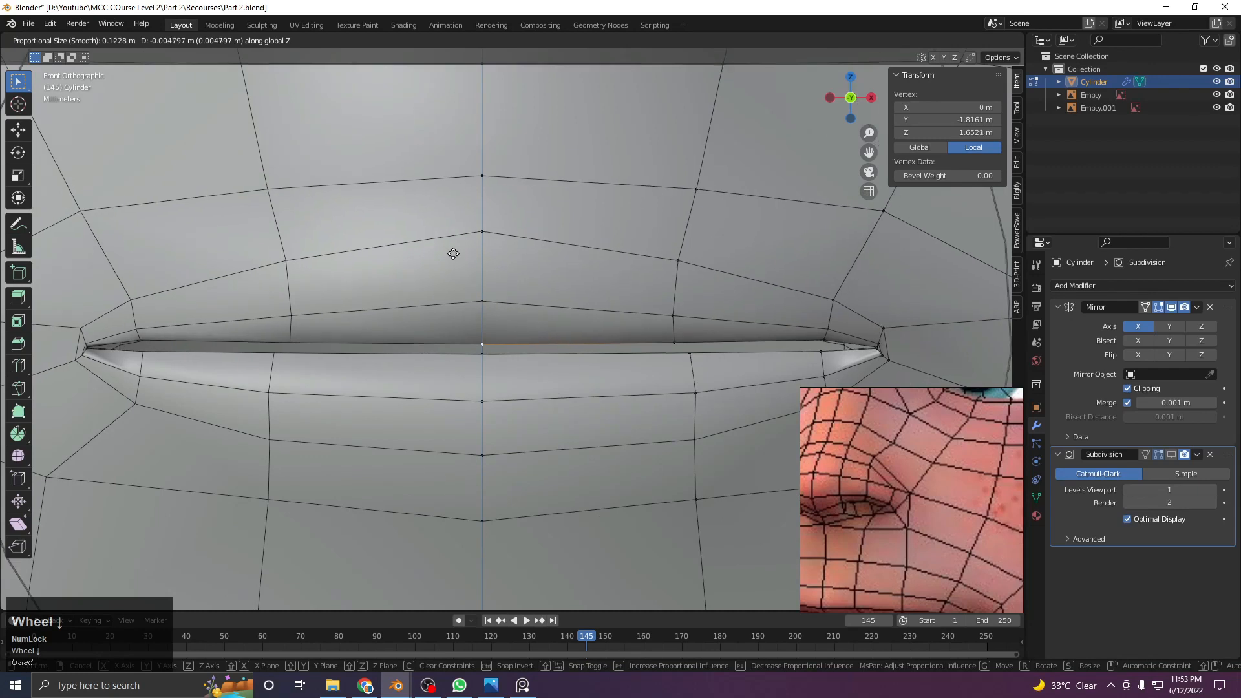
left_click(452, 249)
Lower a neighbouring inner vertex of the upper lip along Z with proportional editing
scroll(599, 296, "up", 4)
left_click(589, 207)
key("g")
key("z")
scroll(585, 223, "down", 4)
scroll(584, 228, "up", 3)
left_click(582, 234)
key("g")
left_click(582, 234)
scroll(583, 241, "down", 5)
Inspect the closed lips in Object Mode with the wireframe hidden, and display the wireframe over the model again
key("Tab")
key("q")
middle_click_drag(584, 242, 537, 224)
left_click(578, 247)
scroll(615, 241, "down", 7)
scroll(484, 269, "up", 3)
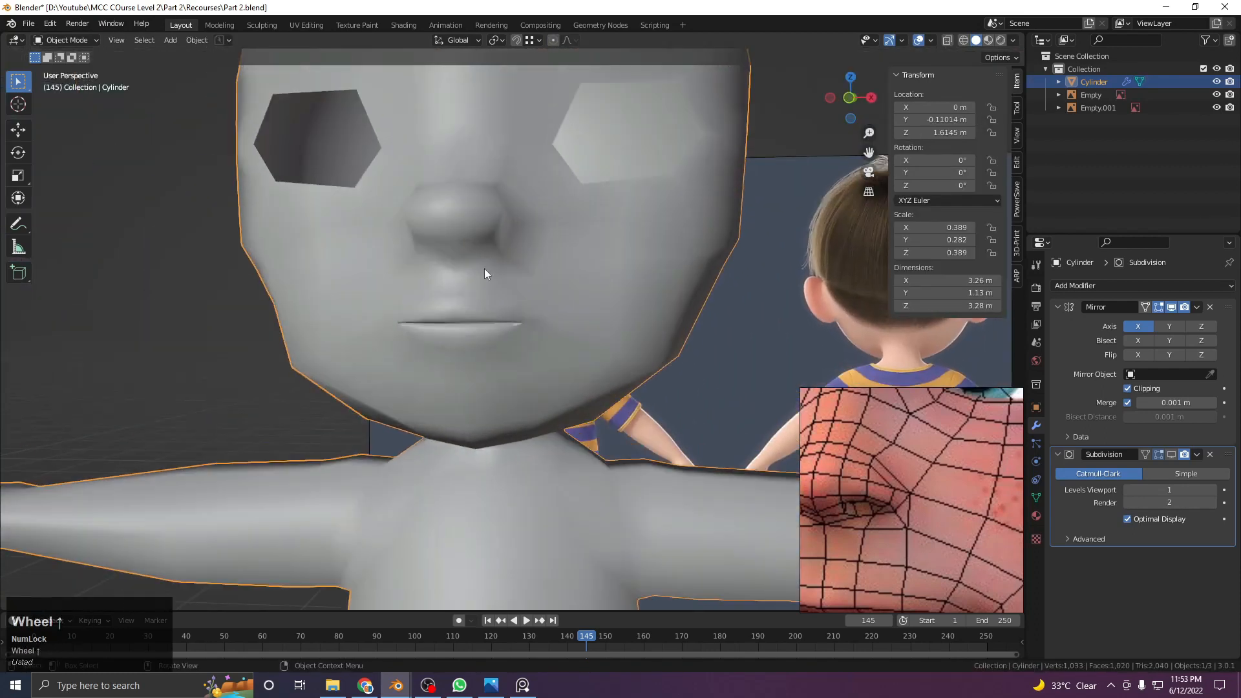
middle_click_drag(483, 269, 482, 276)
key("Tab")
key("Tab")
key("q")
left_click(509, 249)
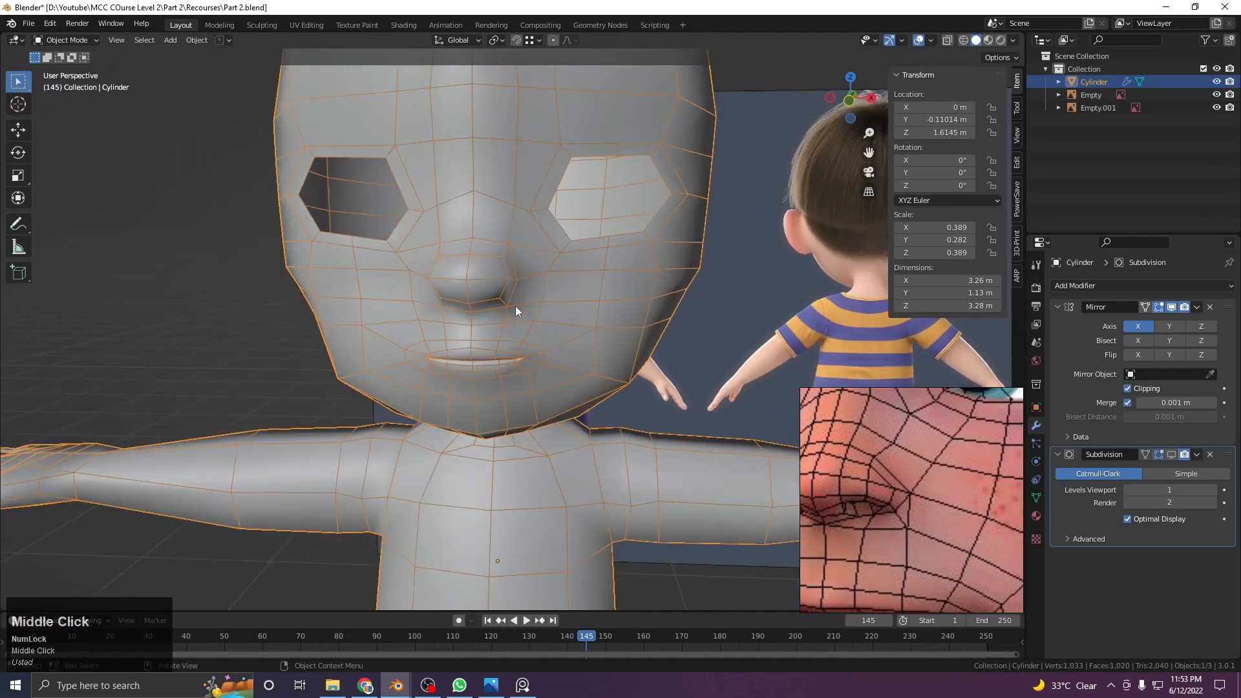
Compare the wireframe around the mouth, cheeks and jaw from several angles with the reference head's topology
scroll(510, 308, "up", 4)
scroll(530, 265, "down", 5)
scroll(536, 271, "up", 3)
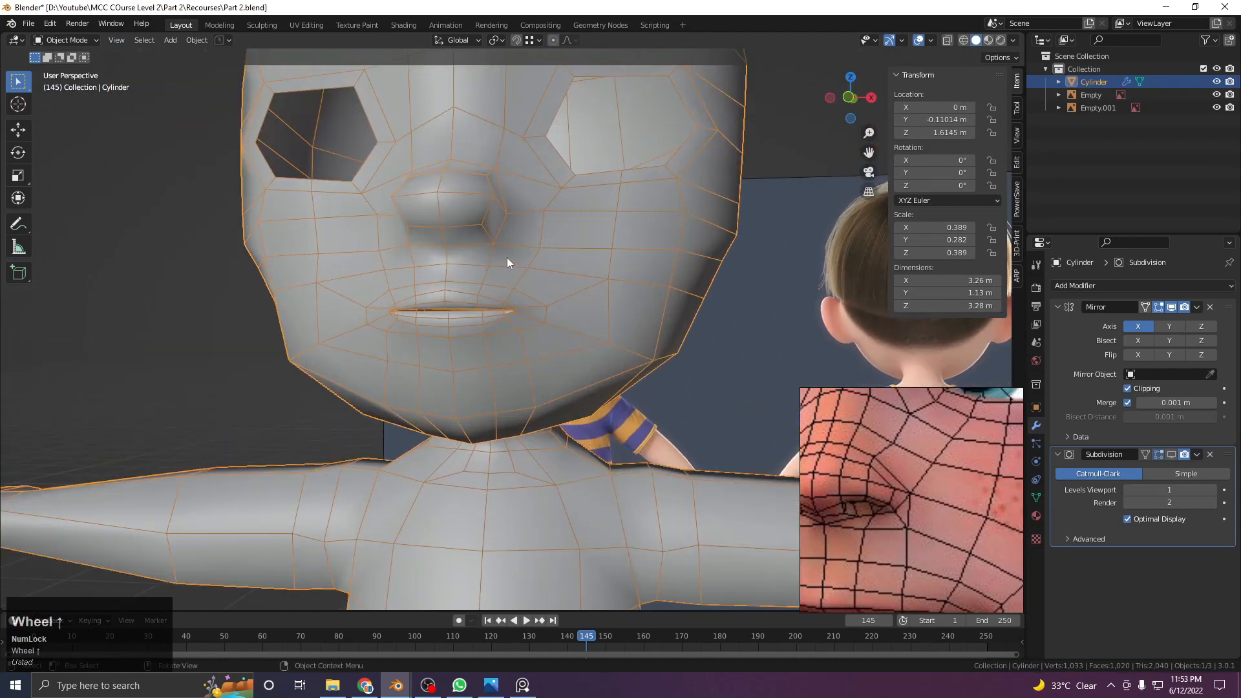
middle_click_drag(535, 244, 536, 298)
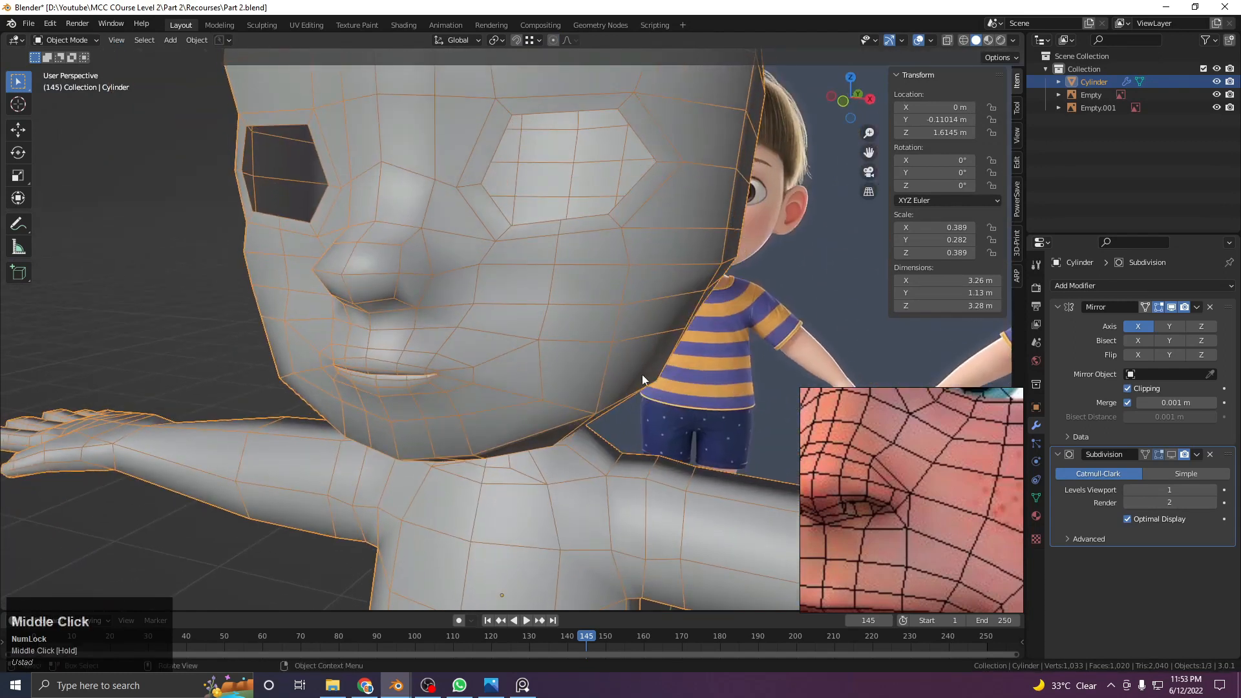
scroll(887, 538, "down", 4)
middle_click_drag(933, 530, 880, 517)
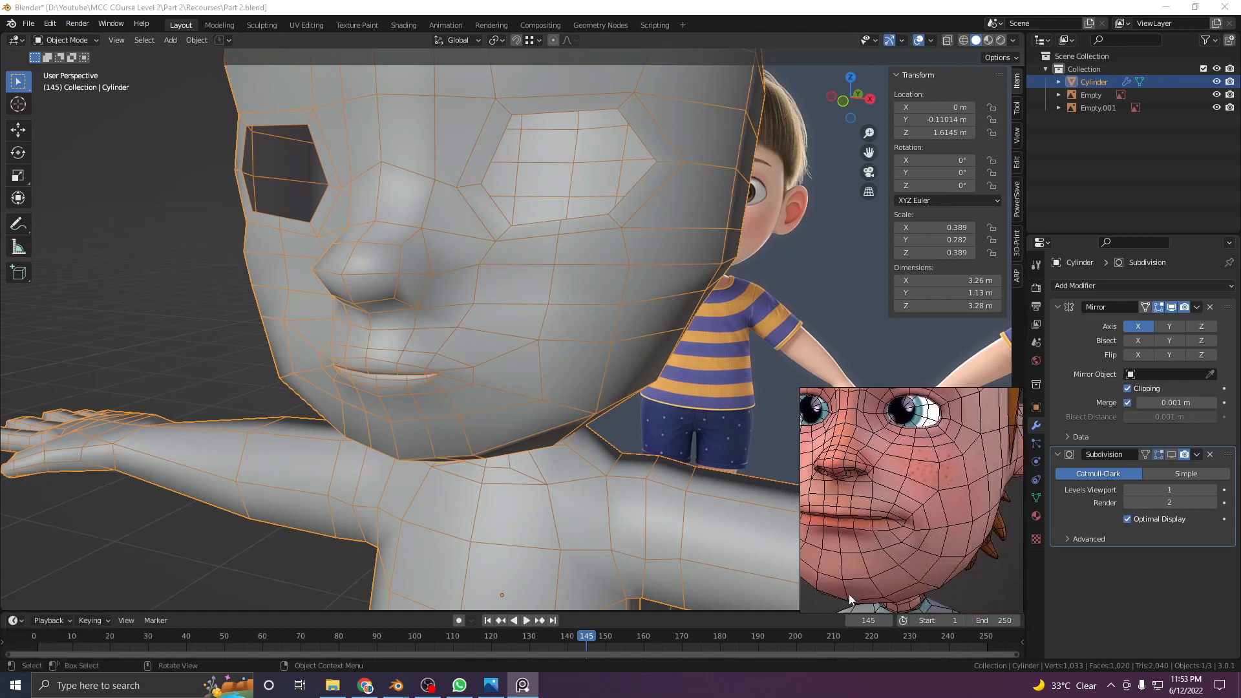
middle_click_drag(895, 560, 937, 518)
middle_click_drag(921, 440, 894, 444)
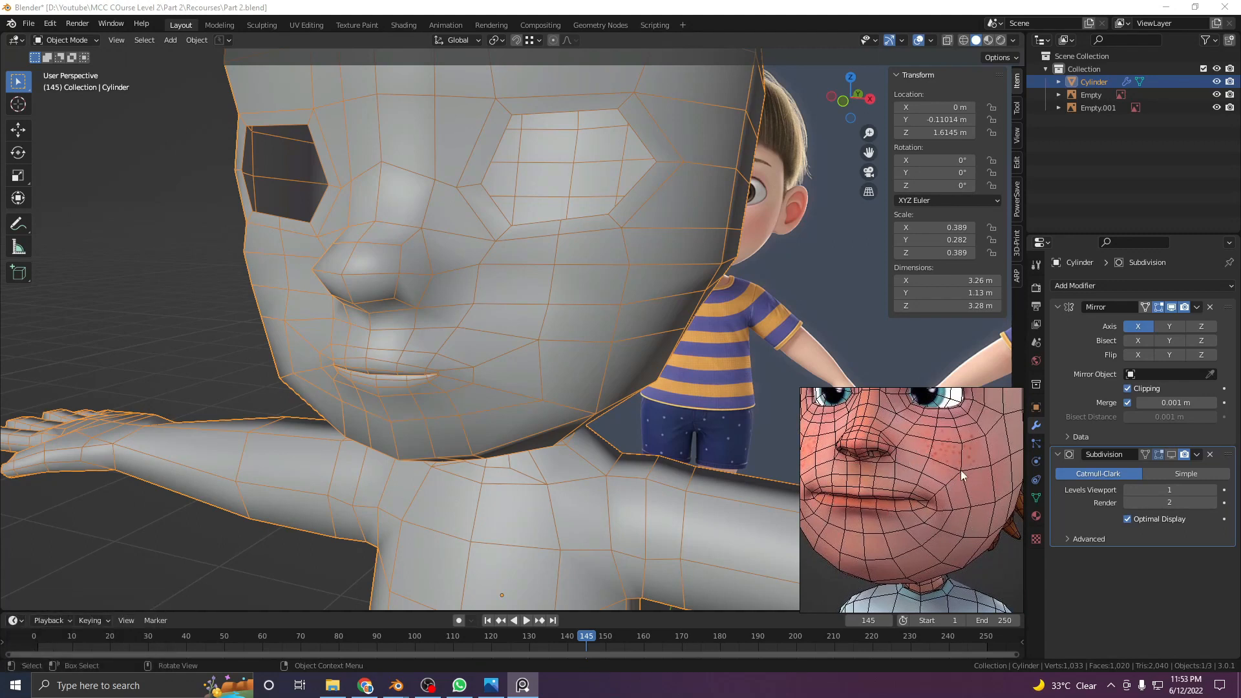
middle_click_drag(500, 397, 535, 343)
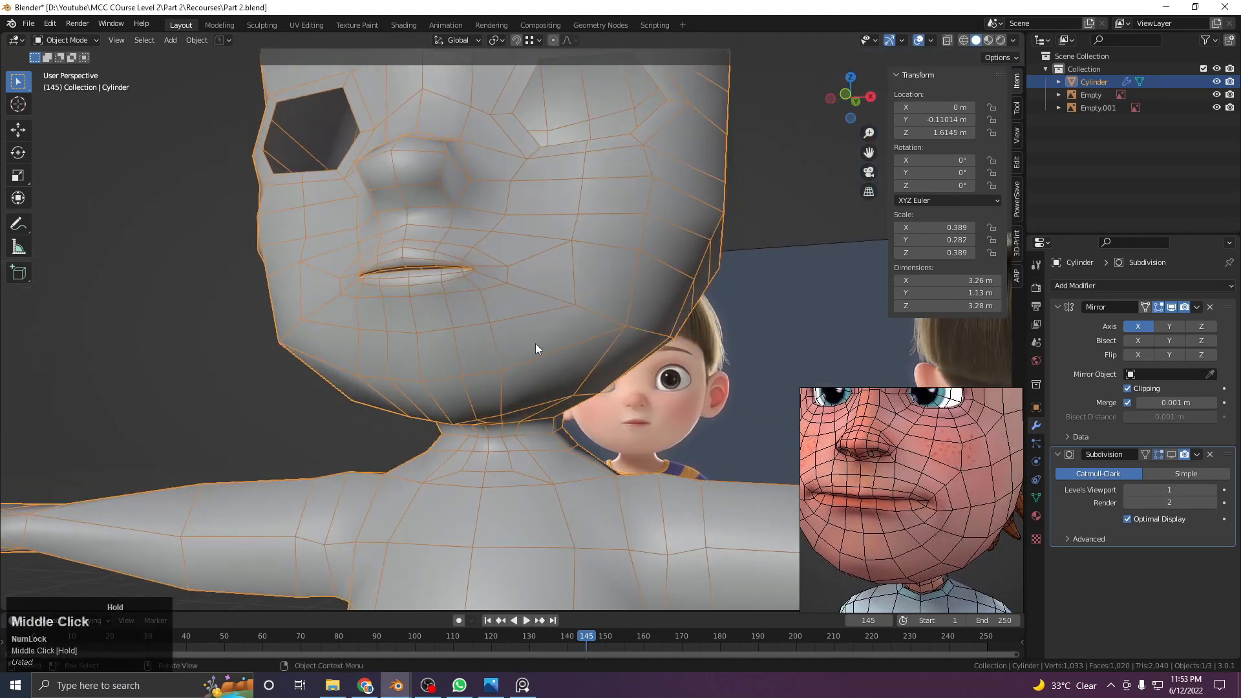
key("KP_1")
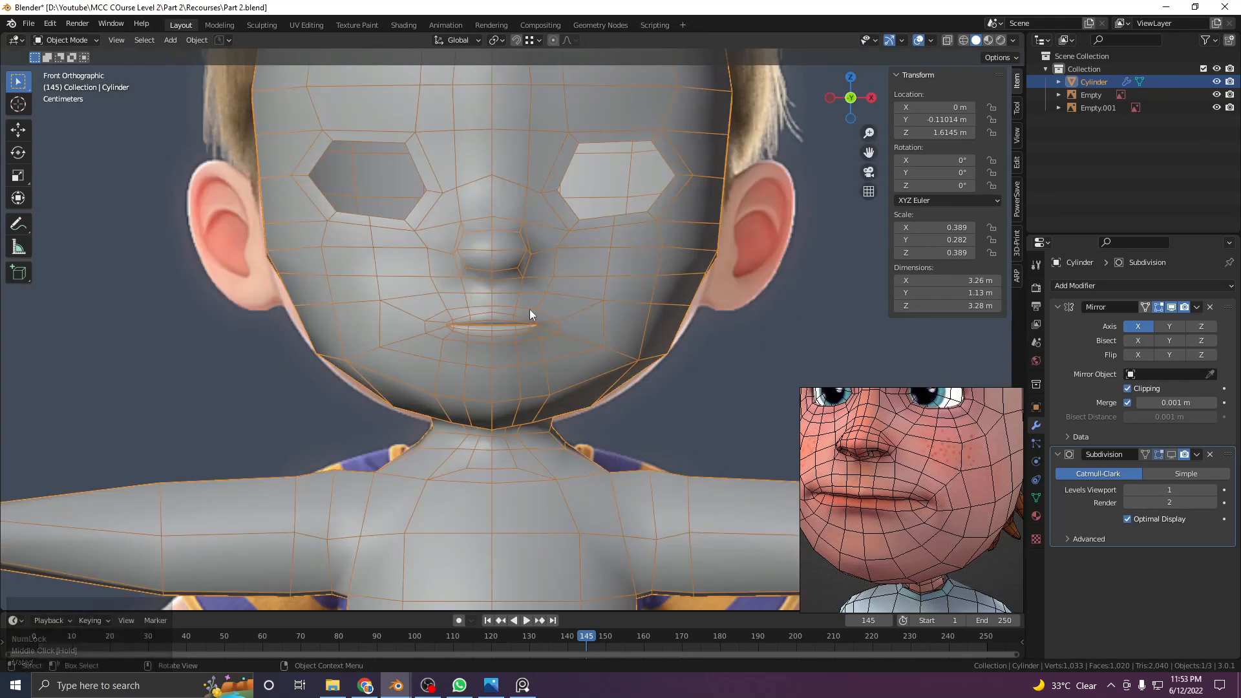
In Edit Mode, move the lower jaw-edge vertex outward and nudge the jaw vertex above it slightly inward
key("Tab")
scroll(642, 455, "up", 3)
left_click(643, 456)
key("g")
left_click(692, 448)
left_click(719, 385)
key("g")
left_click(704, 388)
Move the chin's lower-edge vertex outward and shift the vertex above it 0.013922 m in X and -0.001547 m in Z
left_click(577, 490)
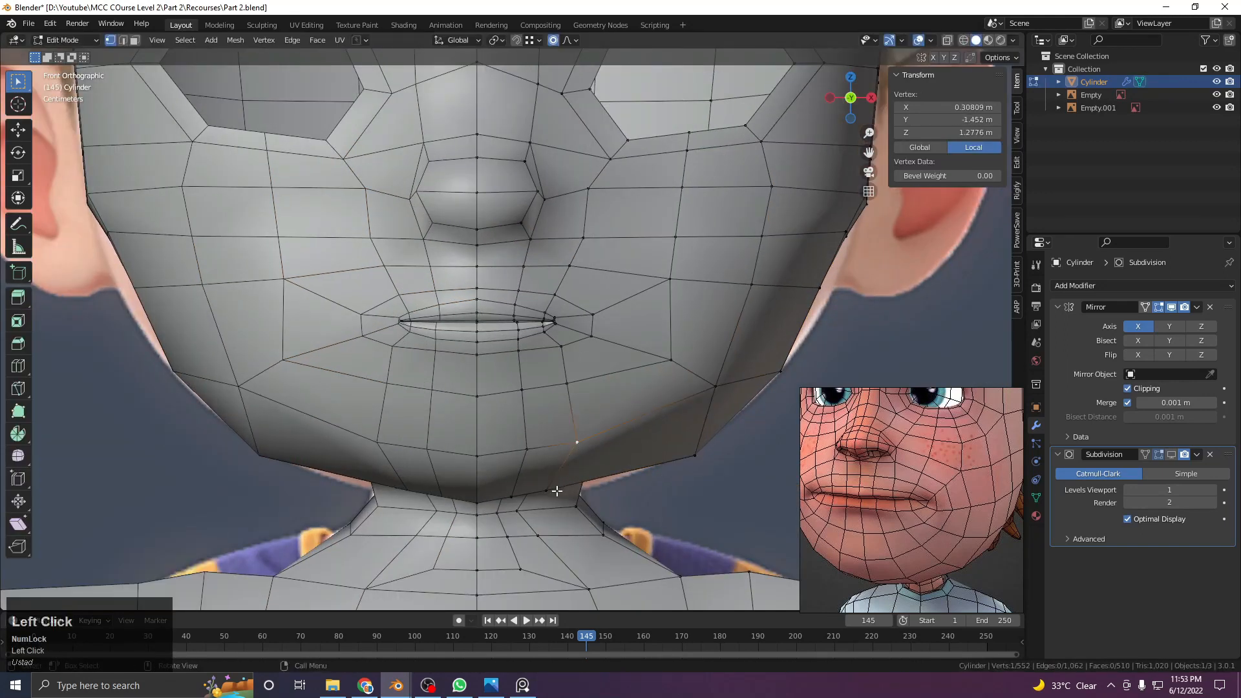
key("g")
left_click(605, 486)
left_click(577, 436)
key("g")
left_click(587, 439)
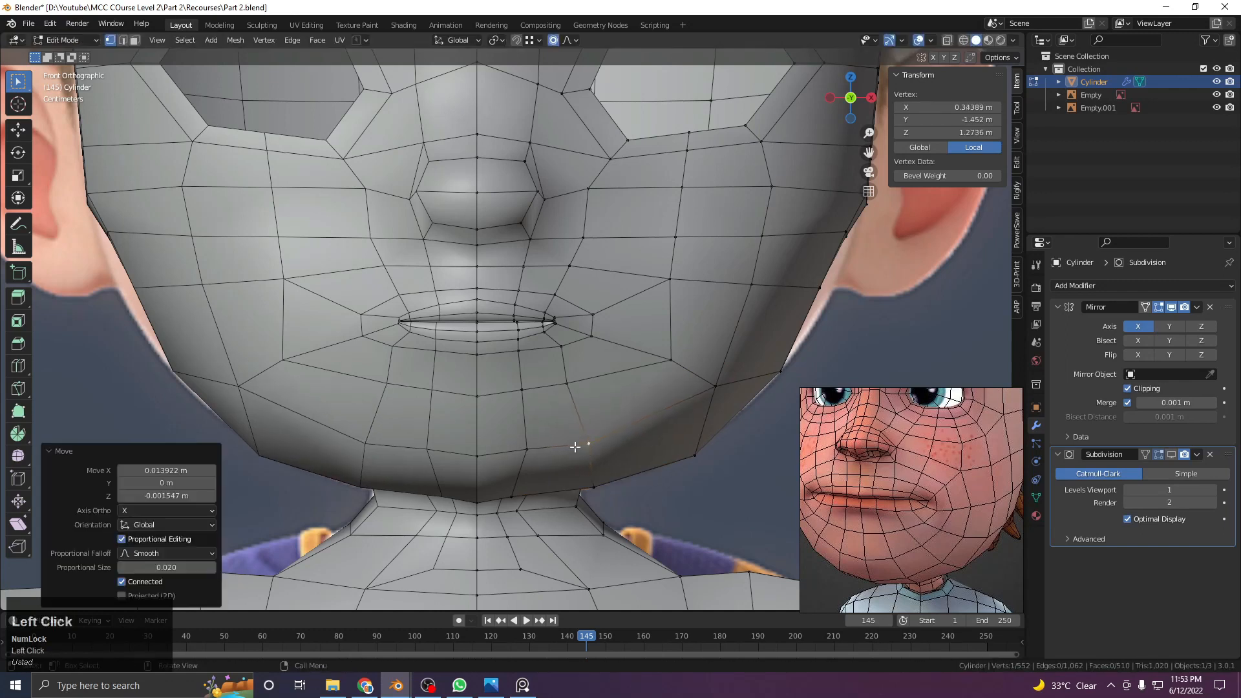
Move the near-centre vertex on the chin's bottom edge outward and fine-tune the outer vertex in the row above it
left_click(521, 490)
key("g")
left_click(542, 490)
left_click(593, 450)
key("g")
left_click(587, 436)
key("g")
left_click(594, 443)
left_click(528, 446)
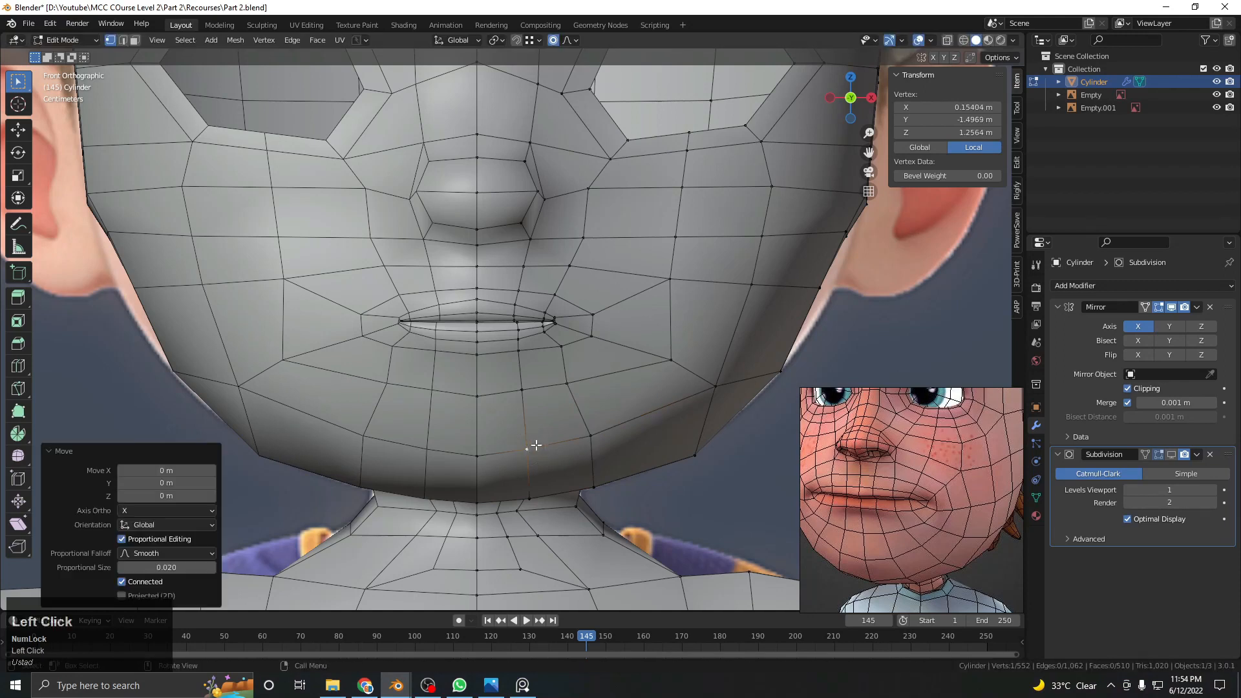
Widen the chin's outer column by moving its vertices outward, easing the lower one back 0.006188 m along X
left_click(590, 435)
key("g")
left_click(607, 428)
left_click(567, 383)
key("g")
left_click(588, 388)
left_click(607, 430)
key("g")
left_click(595, 428)
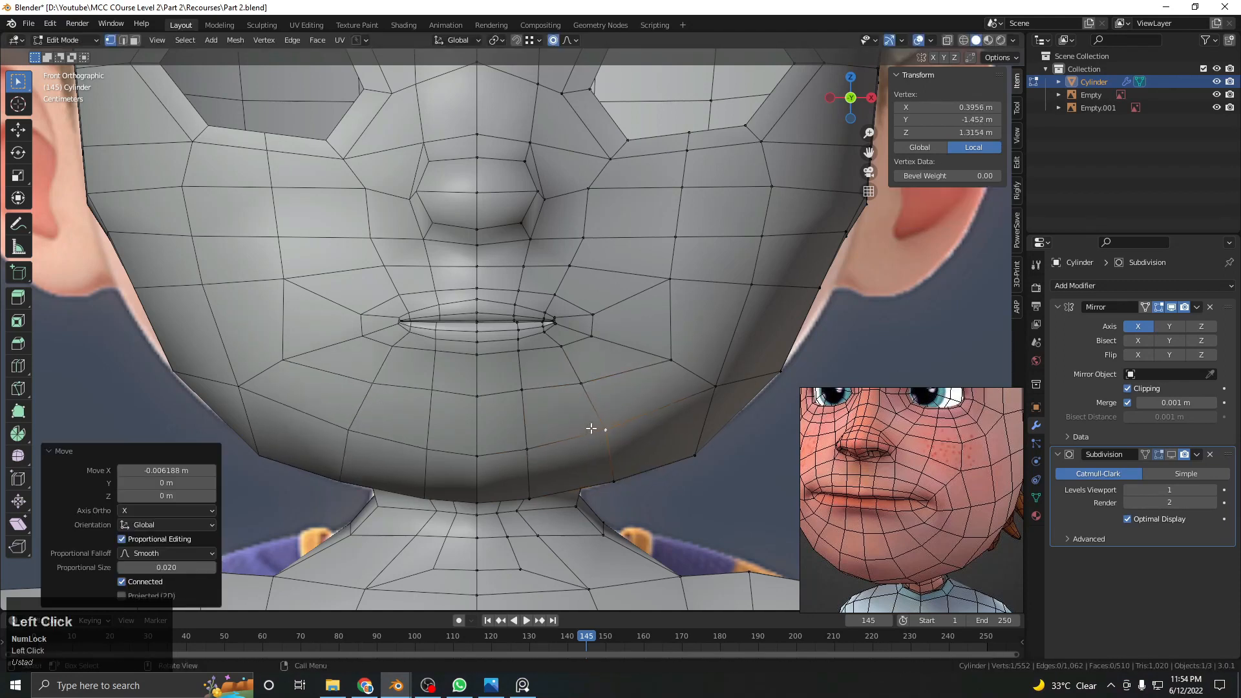
Shift the two lowest vertices of the chin column nearest the centre line outward together and check the result in Object Mode
left_click(533, 500)
left_click(527, 449, "shift")
key("g")
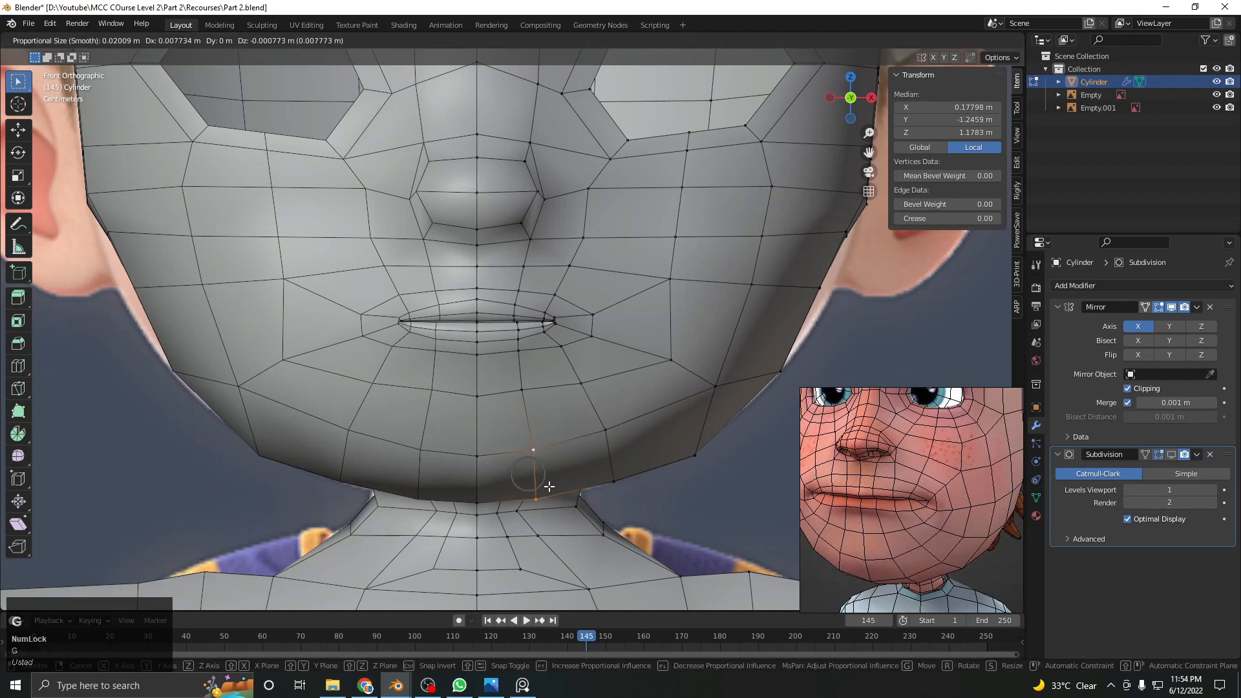
left_click(544, 481)
key("z")
key("Tab")
scroll(594, 359, "down", 4)
middle_click_drag(545, 339, 536, 371, "shift")
scroll(536, 334, "up", 5)
Move the cheek vertex above and outside the mouth corner 0.012251 m outward along X
key("Tab")
left_click(552, 265)
scroll(554, 264, "up", 2)
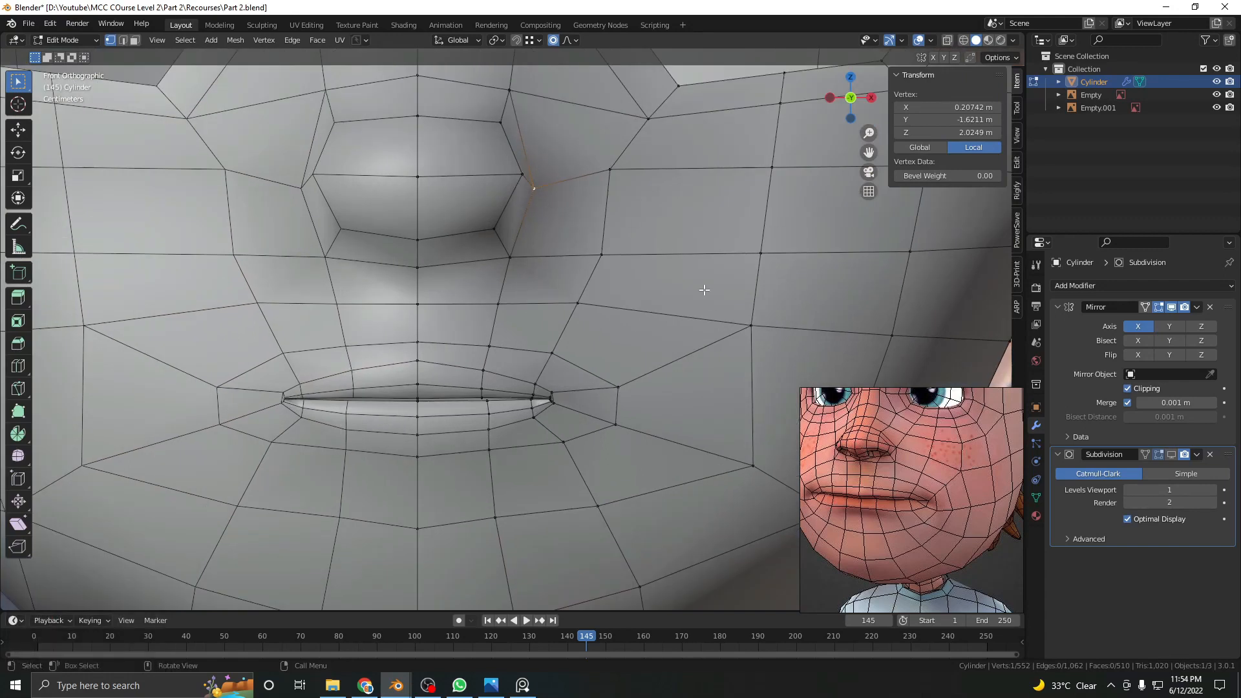
scroll(722, 336, "down", 1)
scroll(711, 427, "down", 4)
middle_click_drag(626, 371, 600, 369, "shift")
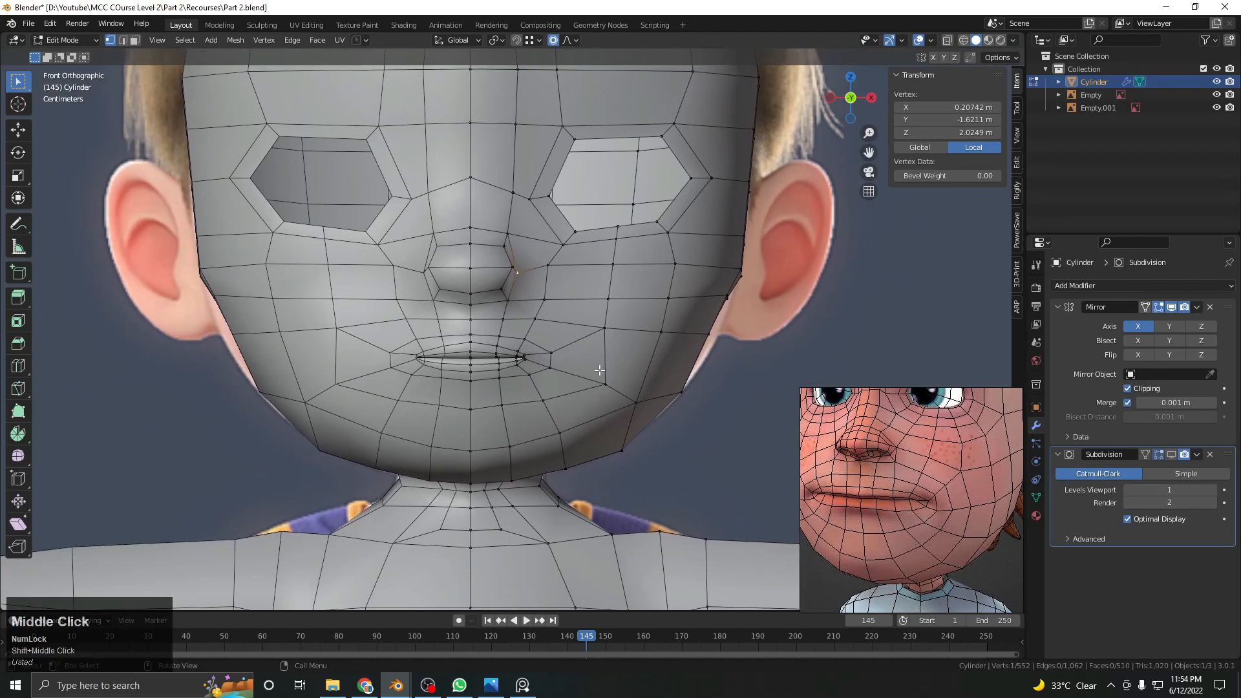
left_click(610, 327)
key("g")
left_click(618, 326)
scroll(583, 306, "up", 3)
middle_click_drag(573, 282, 550, 309, "shift")
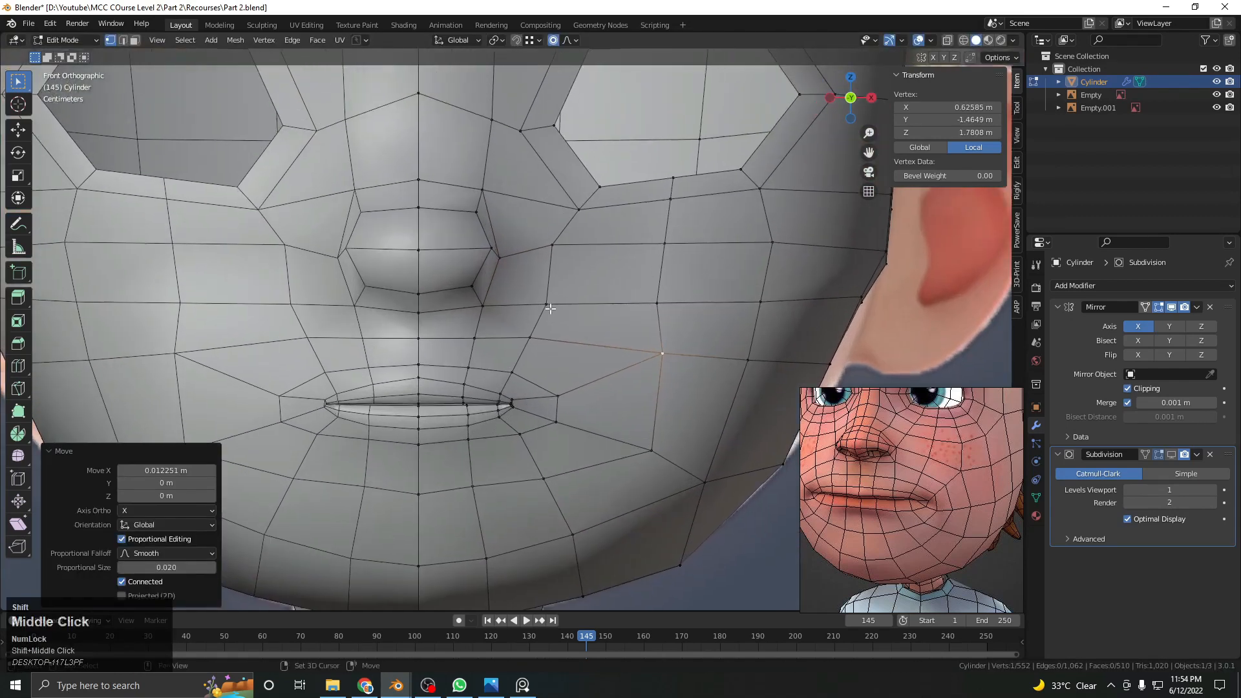
Raise the vertex between nose and cheek slightly and connect the nostril's outer vertex through it to the cheek vertex
left_click(508, 261)
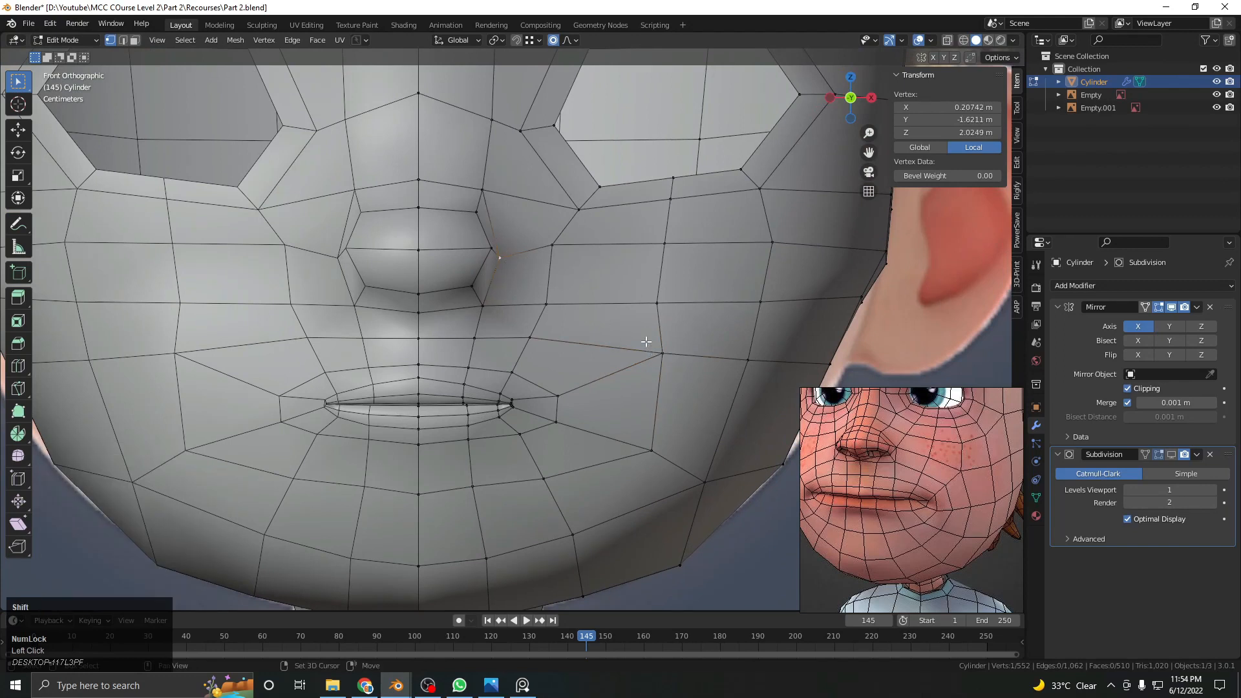
left_click(544, 300)
key("g")
left_click(550, 283)
left_click(500, 264)
left_click(549, 298, "shift")
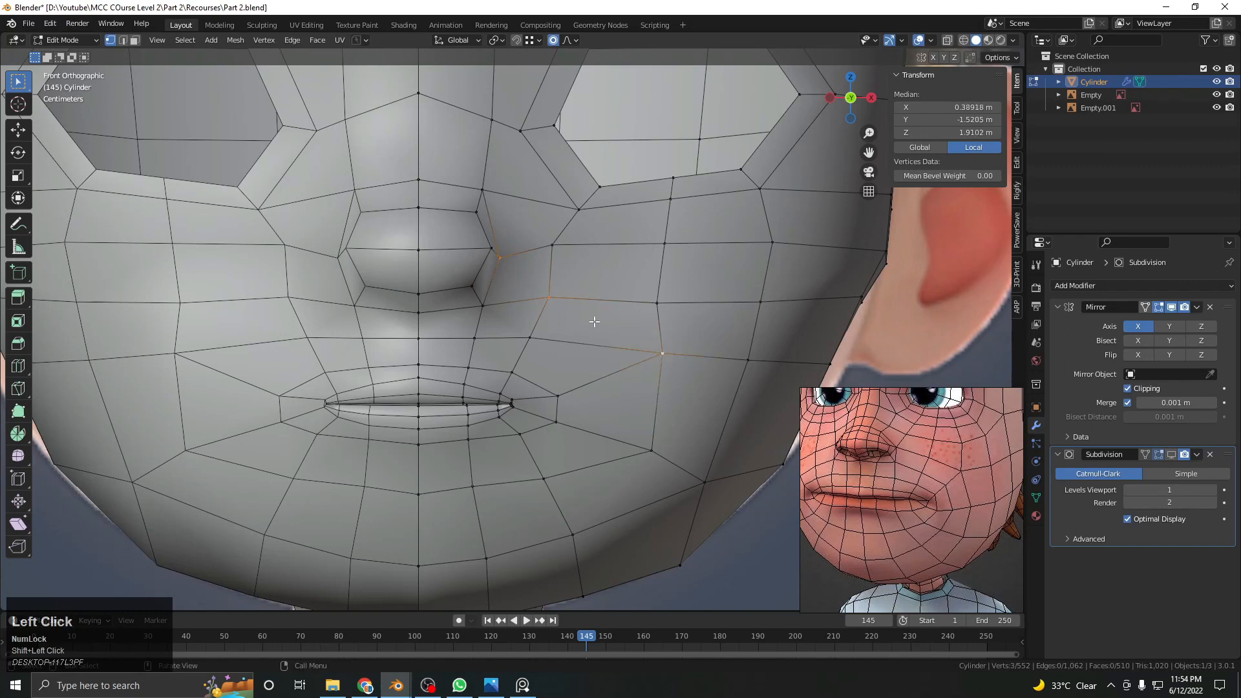
key("j")
Shift the middle vertex of the new smile-line edge 0.011602 m in X and 0.005801 m in Z
left_click(549, 297)
key("g")
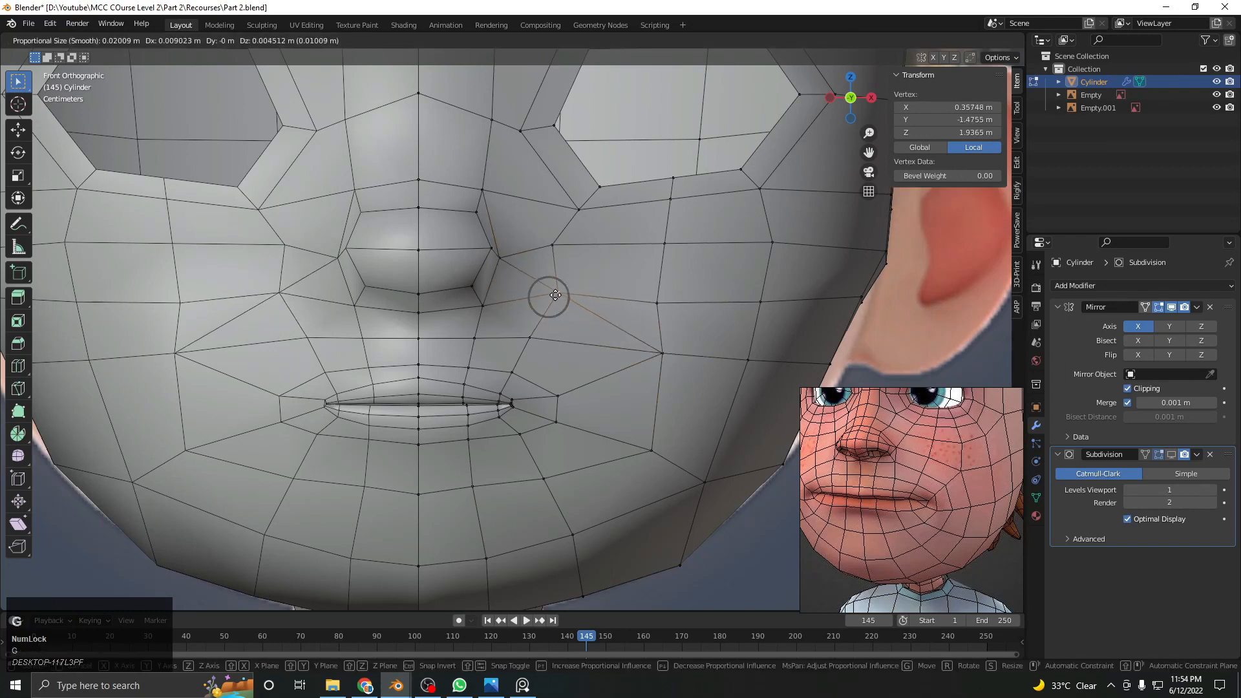
left_click(557, 294)
scroll(566, 314, "up", 3)
middle_click_drag(698, 304, 654, 330, "shift")
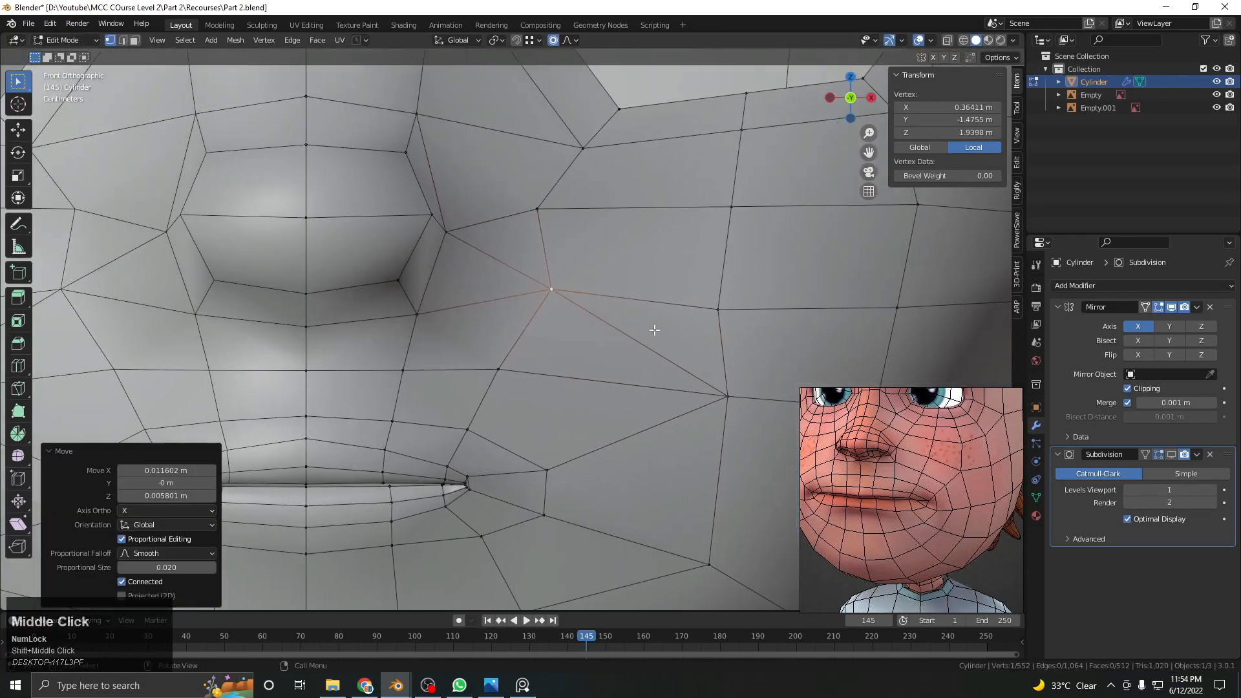
Dissolve the horizontal edge running from the smile line's middle vertex outward across the cheek
left_click(564, 290)
left_click(691, 307, "shift")
key("x")
left_click(656, 310)
left_click(543, 276)
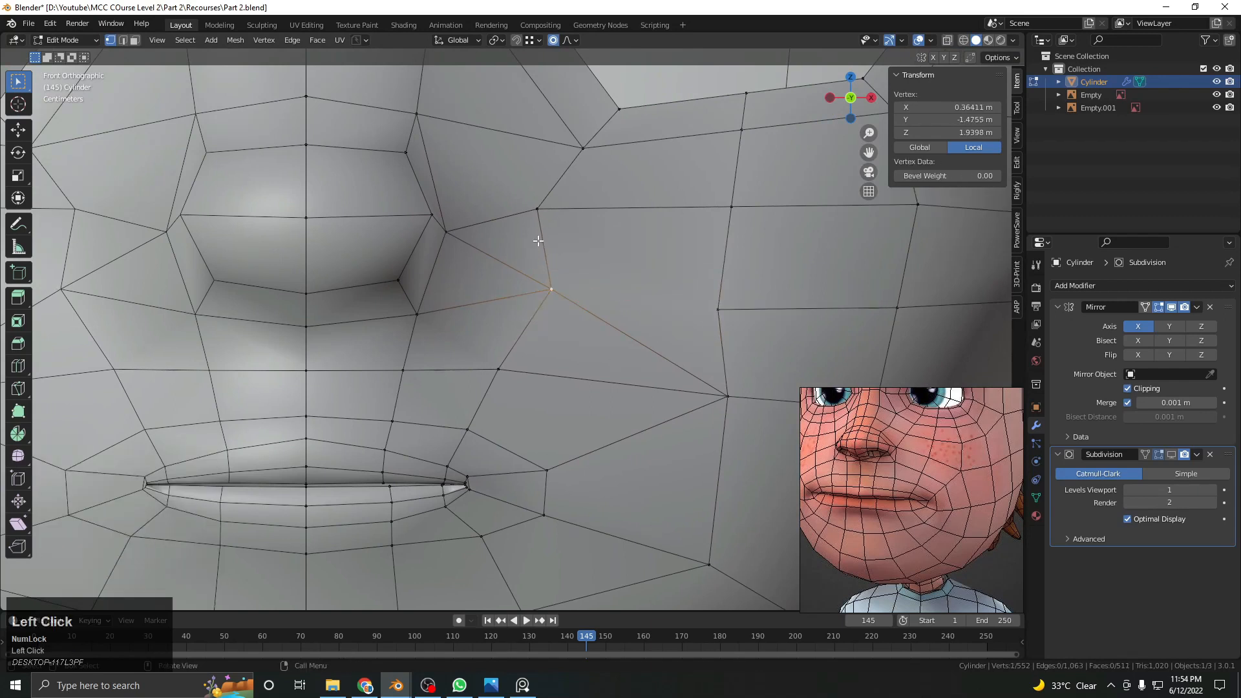
left_click(707, 308)
Dissolve the edge running from the smile line's middle vertex up toward the eye
left_click(565, 294)
left_click(543, 218, "shift")
key("x")
left_click(552, 249)
left_click(555, 302)
scroll(554, 309, "down", 1)
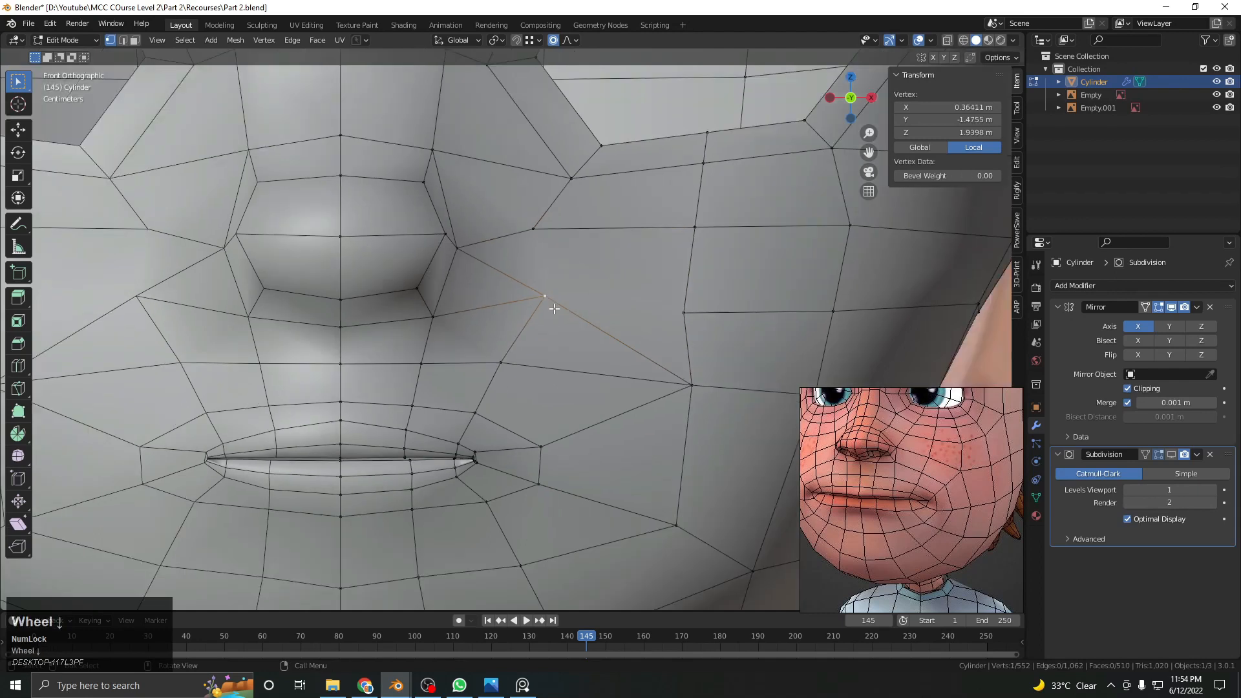
Dissolve the edge between the smile line's middle vertex and the lower corner of the nose
scroll(554, 309, "down", 2)
scroll(546, 302, "up", 2)
left_click(493, 294, "shift")
key("x")
left_click(507, 288)
left_click(509, 304)
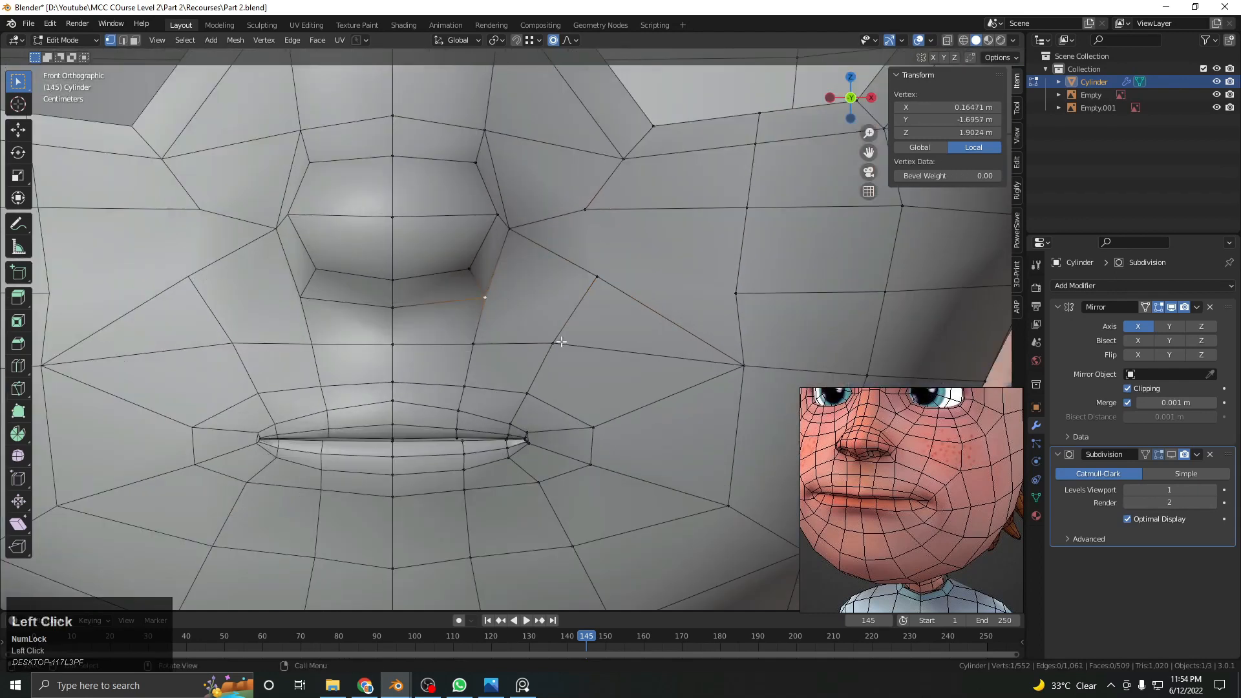
Dissolve the edge joining the upper-lip area's outer vertex to the cheek vertex at the smile line's end
scroll(561, 342, "down", 2)
scroll(561, 342, "up", 2)
left_click(553, 343)
left_click(743, 365, "shift")
key("x")
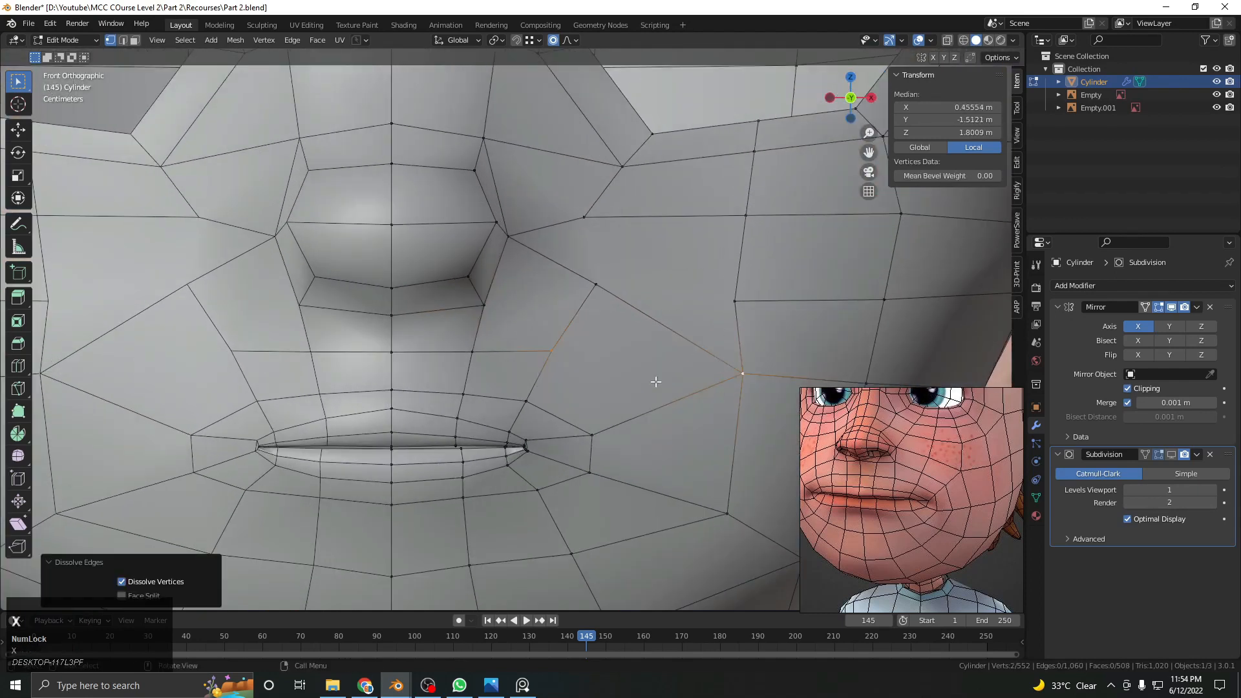
scroll(532, 330, "down", 1)
left_click(474, 318)
scroll(511, 328, "up", 2)
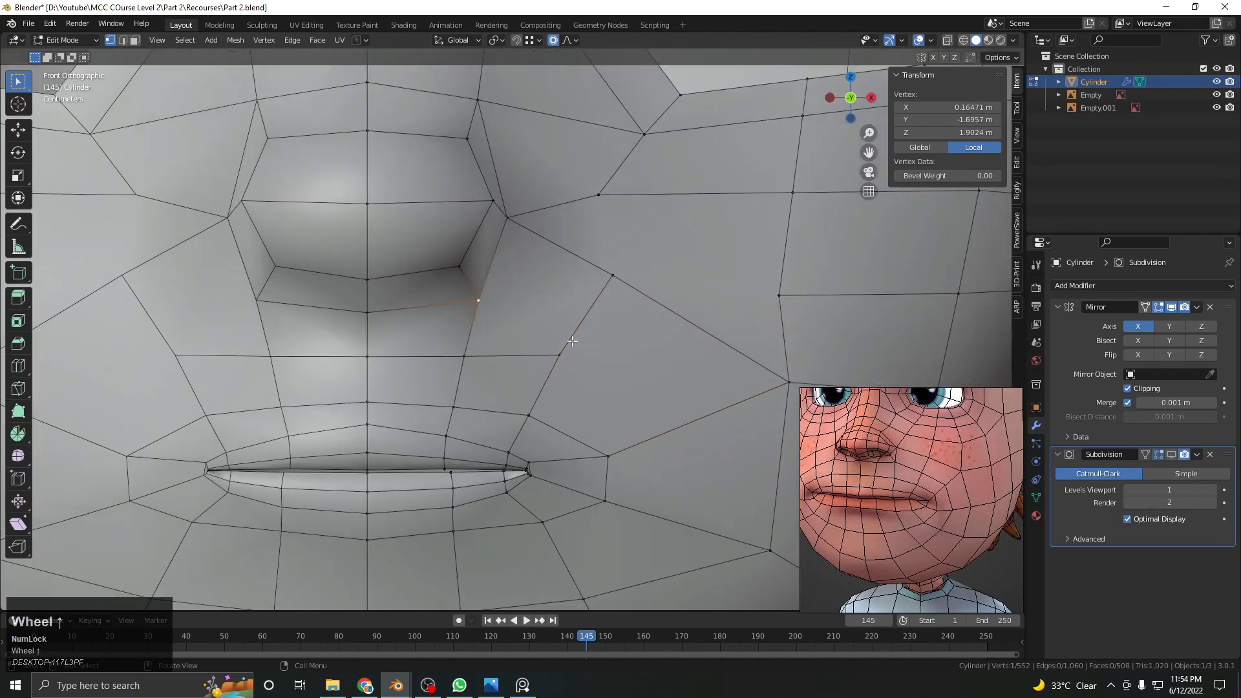
Move the vertex beside the upper lip by about -0.004 m in X and -0.006 m in Z, and turn off proportional editing
scroll(556, 337, "down", 2)
left_click(539, 349)
key("g")
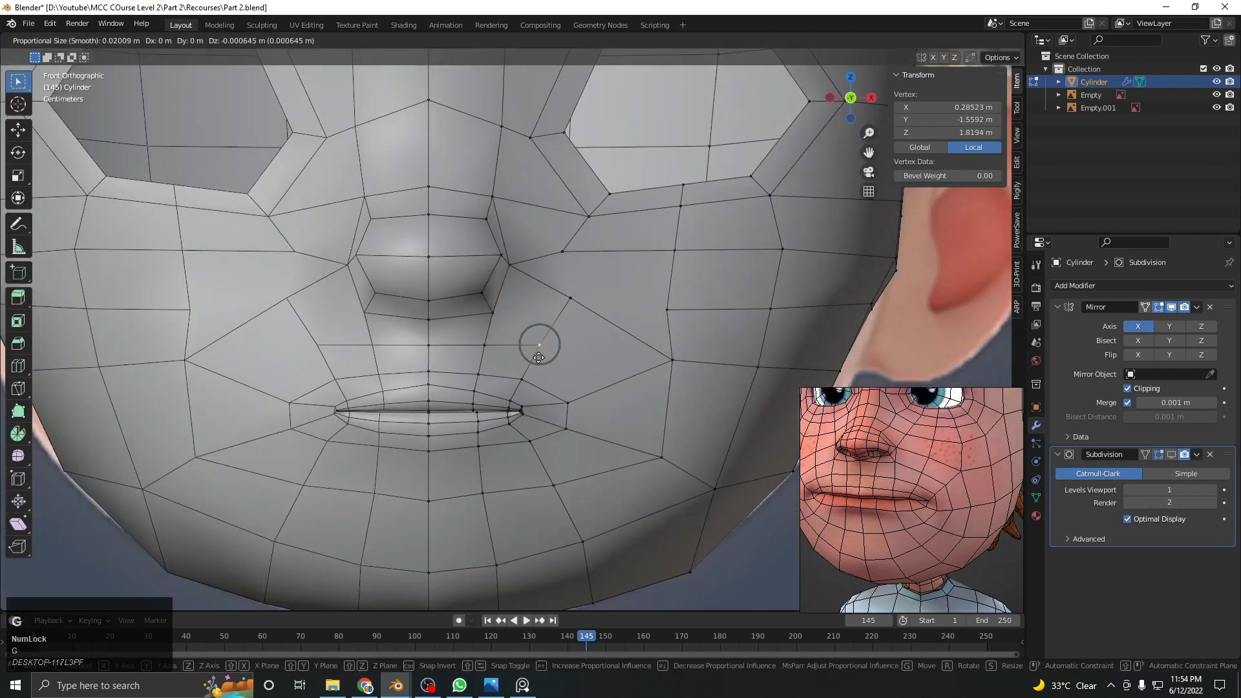
left_click(536, 363)
left_click(549, 40)
Knife-cut a new edge line from the cheek edge beside the mouth corner, around below the lips, to the chin centreline
scroll(591, 525, "up", 1)
key("k")
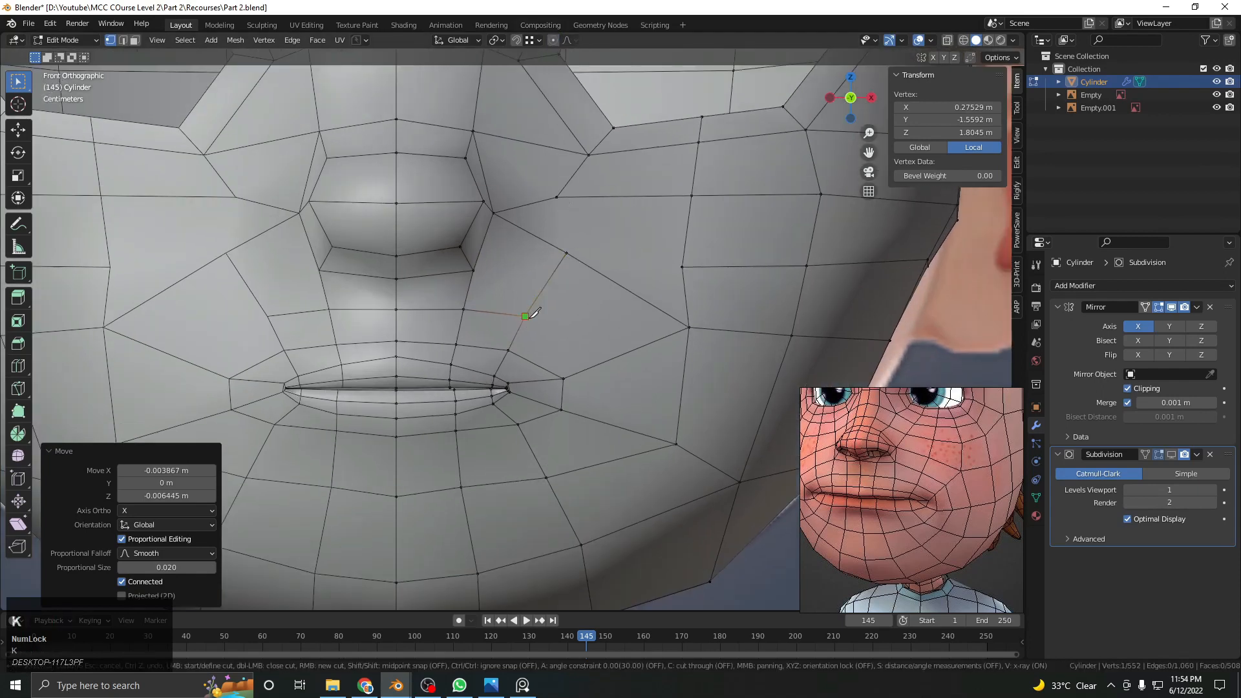
left_click(588, 379)
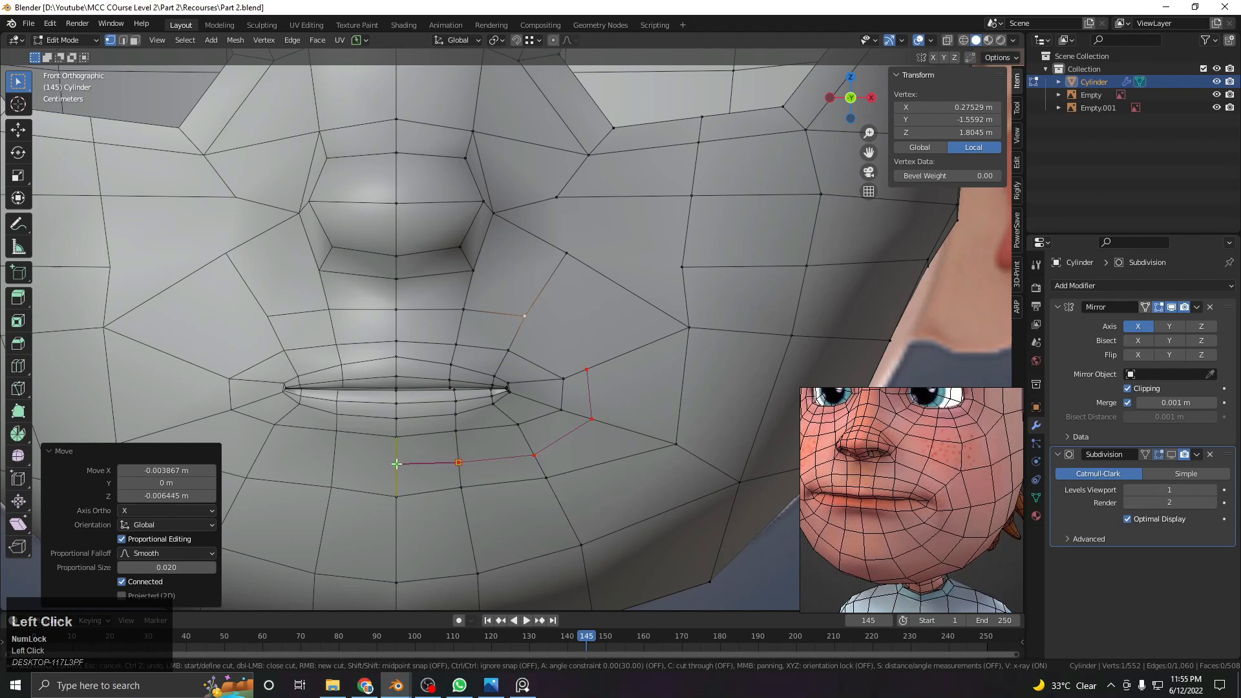
key("Return")
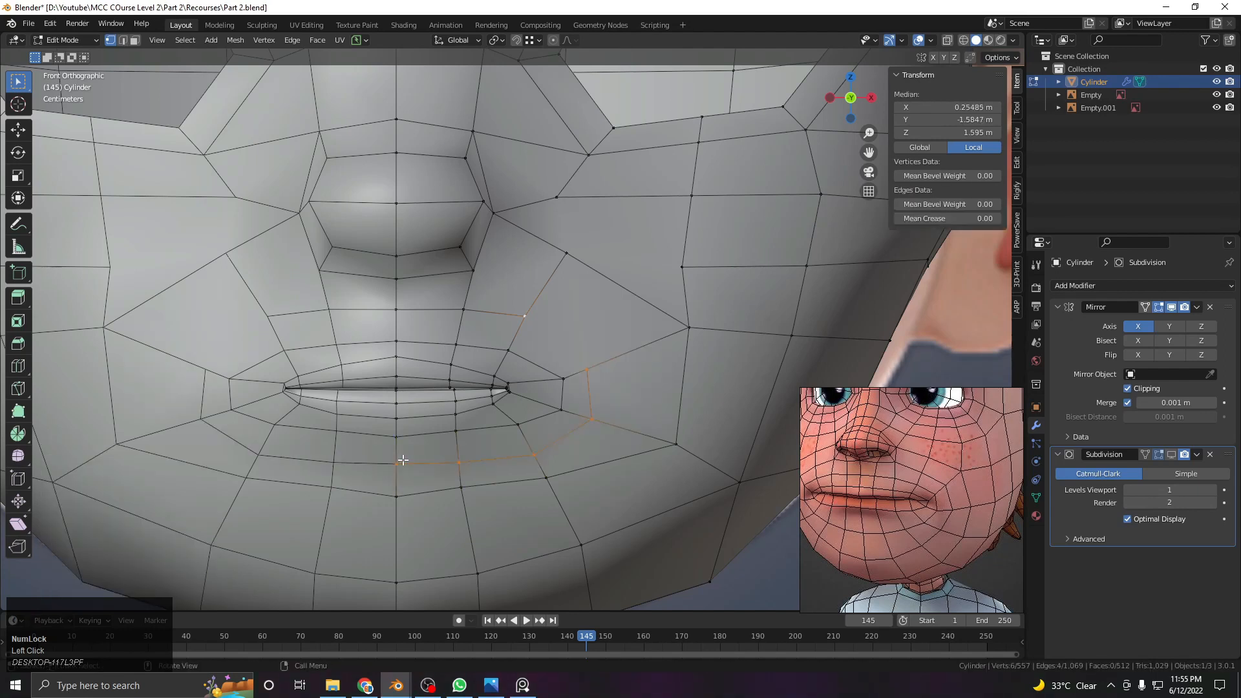
Connect the upper end of the new cut to the vertex beside the upper lip with an edge
left_click(545, 318, "shift")
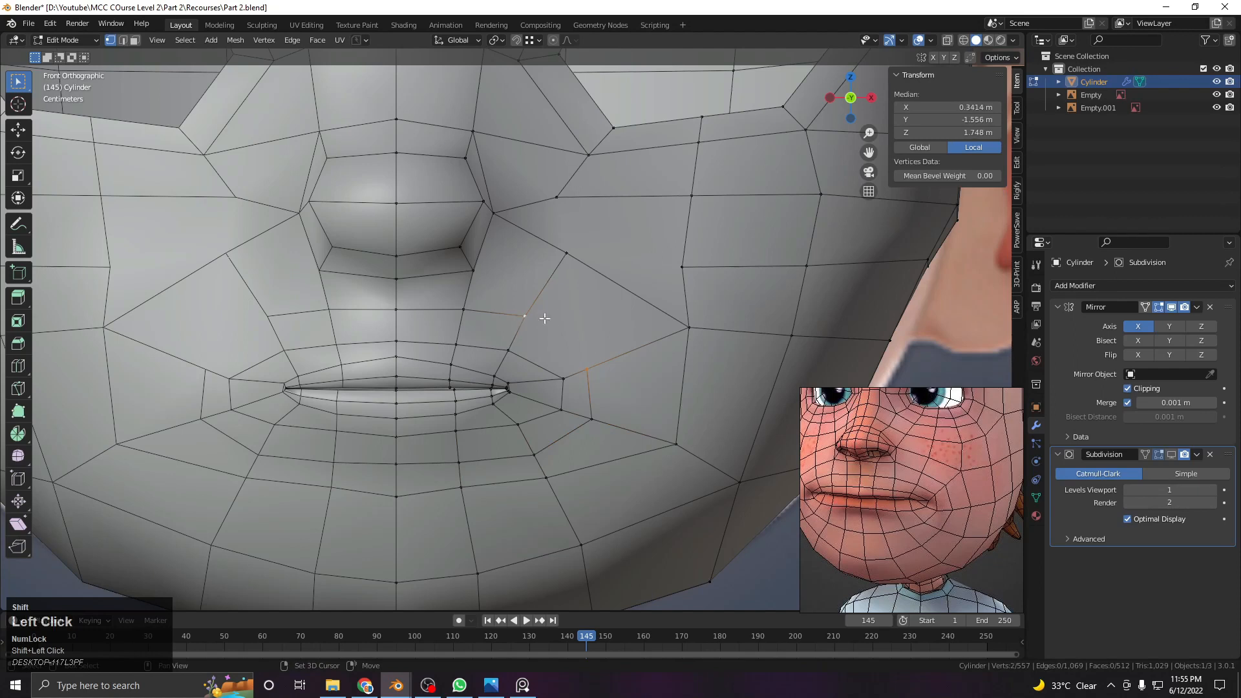
key("j")
left_click(589, 377)
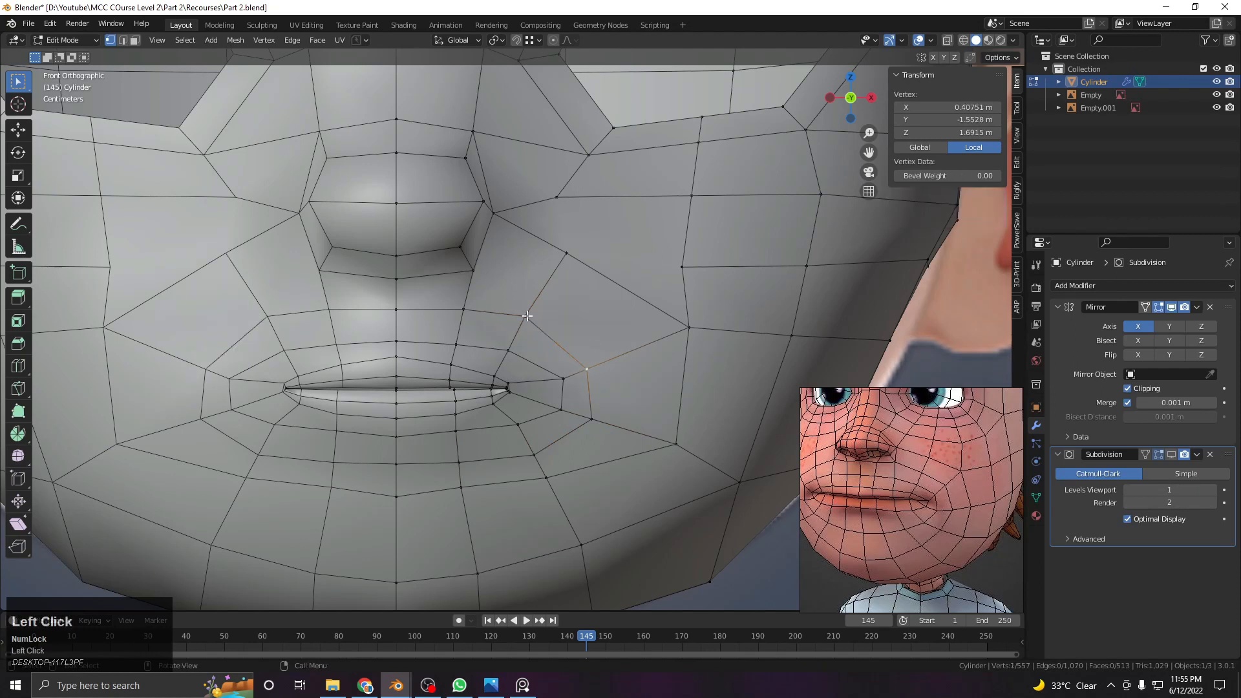
Move the three chin vertices below the mouth loops downward, shifting the centreline vertex by about -0.035 m in Z
middle_click_drag(486, 283, 481, 210, "shift")
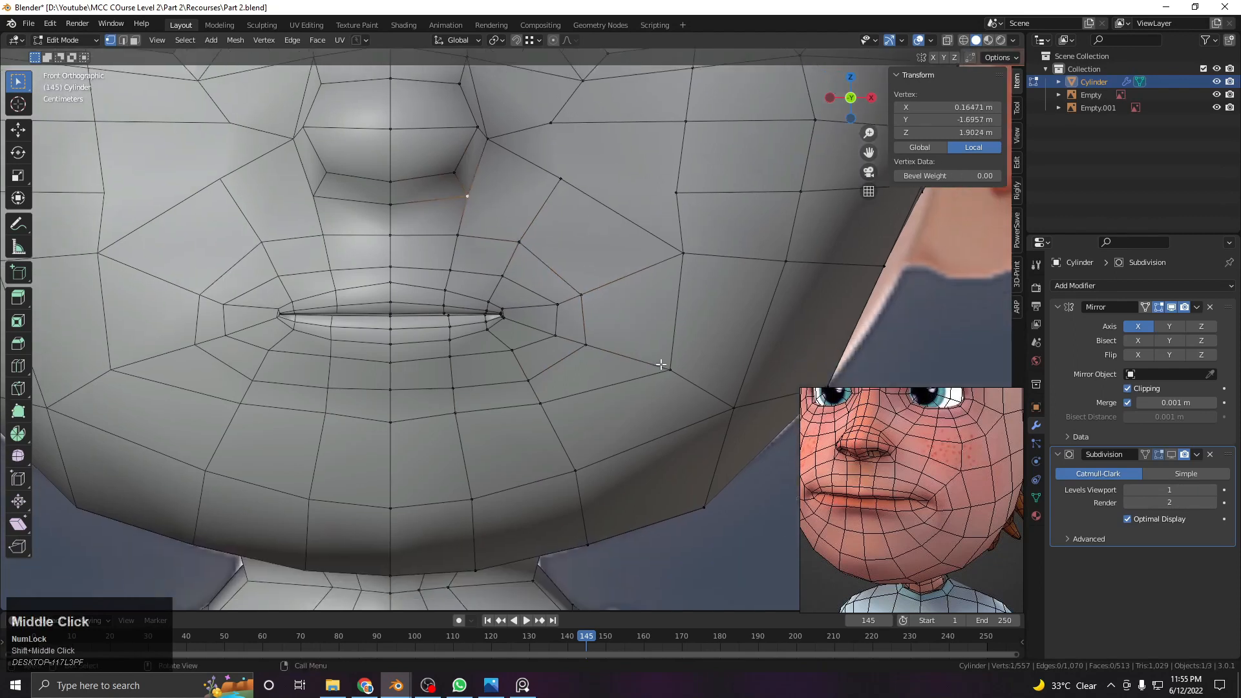
left_click(527, 401)
key("g")
left_click(550, 437)
left_click(466, 427)
key("g")
left_click(476, 474)
left_click(409, 445)
key("g")
left_click(419, 486)
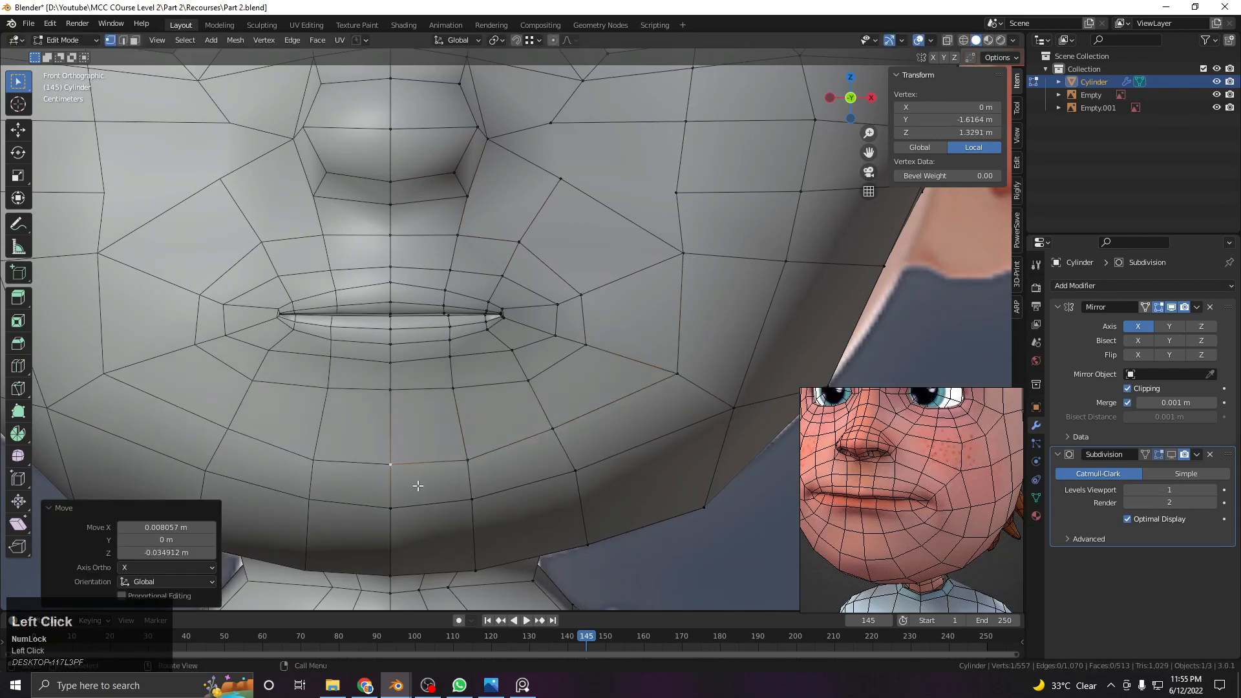
Add a centred loop cut around the mouth, outside the existing mouth loops
scroll(559, 388, "down", 2, "shift")
key("ctrl+r")
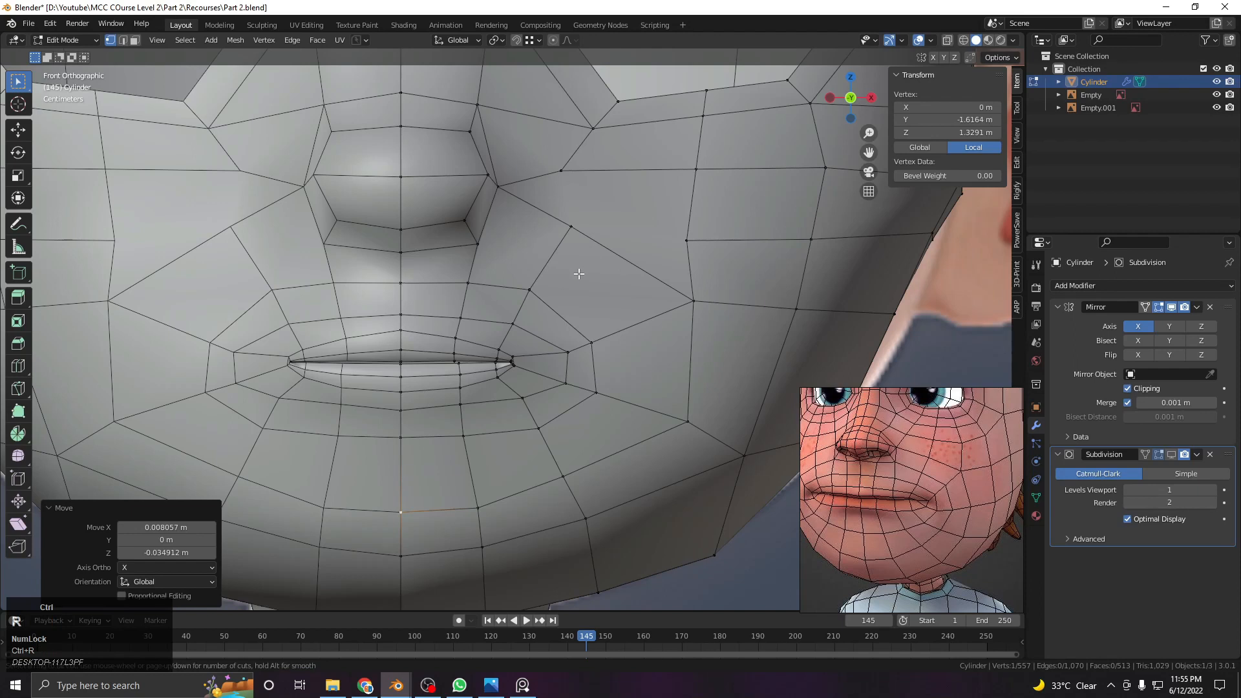
left_click(574, 260)
right_click(571, 260)
Connect the open upper end of the outer mouth loop to the vertex beneath the nostril corner
left_click(479, 243, "shift")
left_click(551, 253)
left_click(498, 246, "shift")
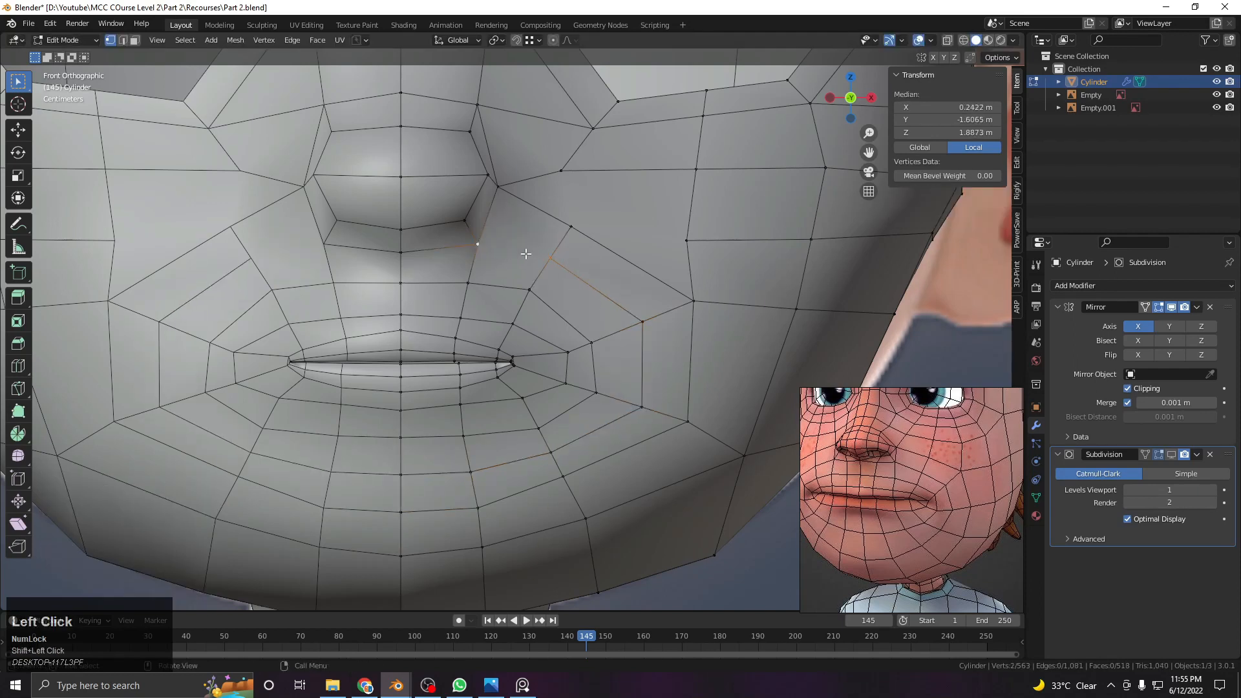
key("j")
left_click(522, 185)
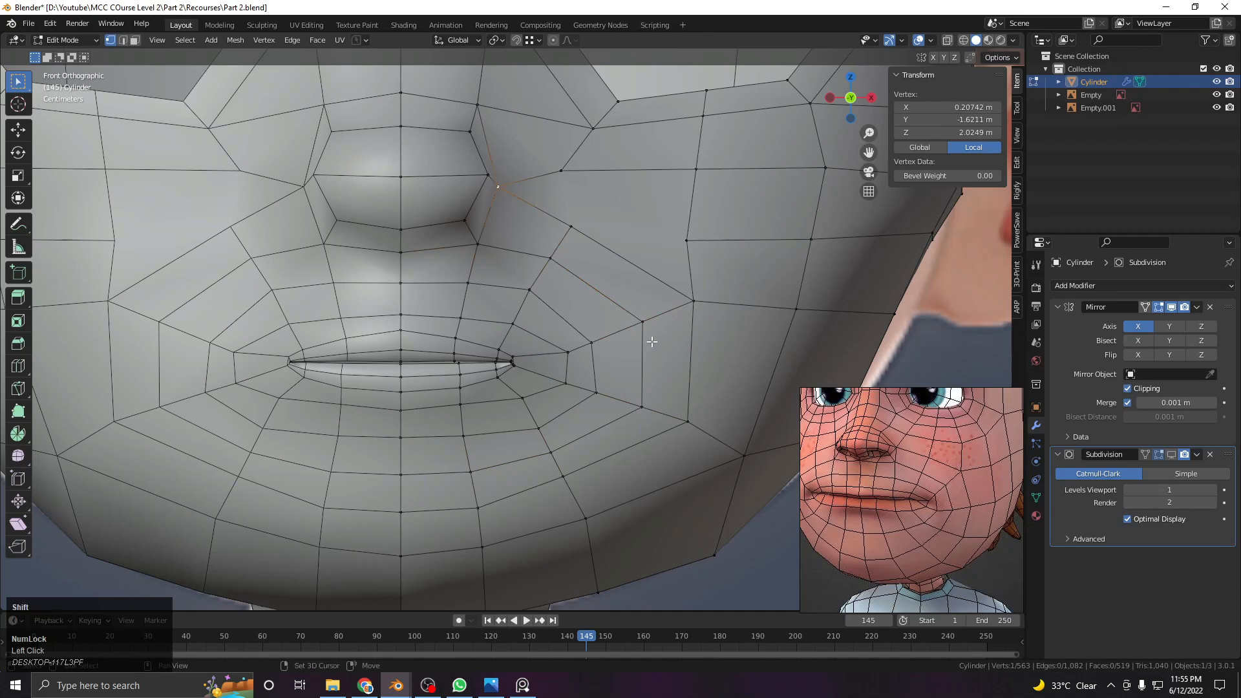
Select the edge path from the side of the jaw to the chin centreline and edge-slide it down toward the neck
middle_click_drag(652, 318, 653, 277, "shift")
middle_click_drag(612, 424, 611, 378)
left_click(666, 285)
middle_click_drag(653, 286, 631, 350, "ctrl")
middle_click_drag(607, 278, 605, 294)
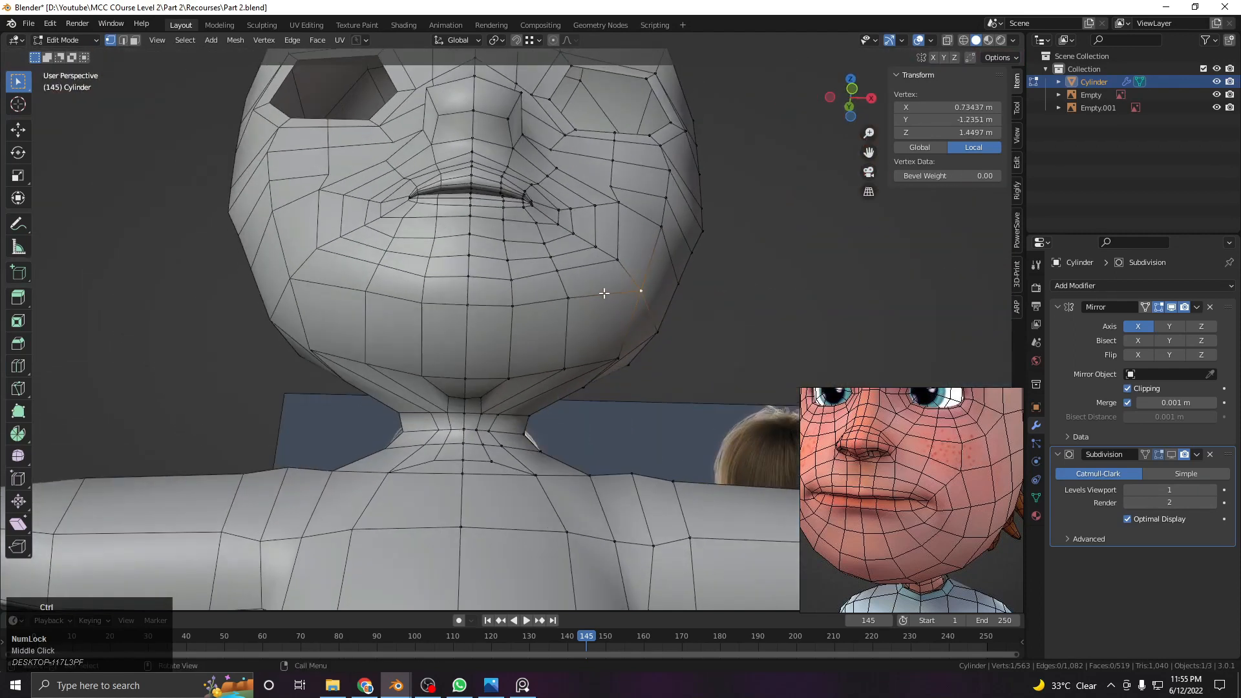
left_click(468, 304, "ctrl")
key("g")
key("g")
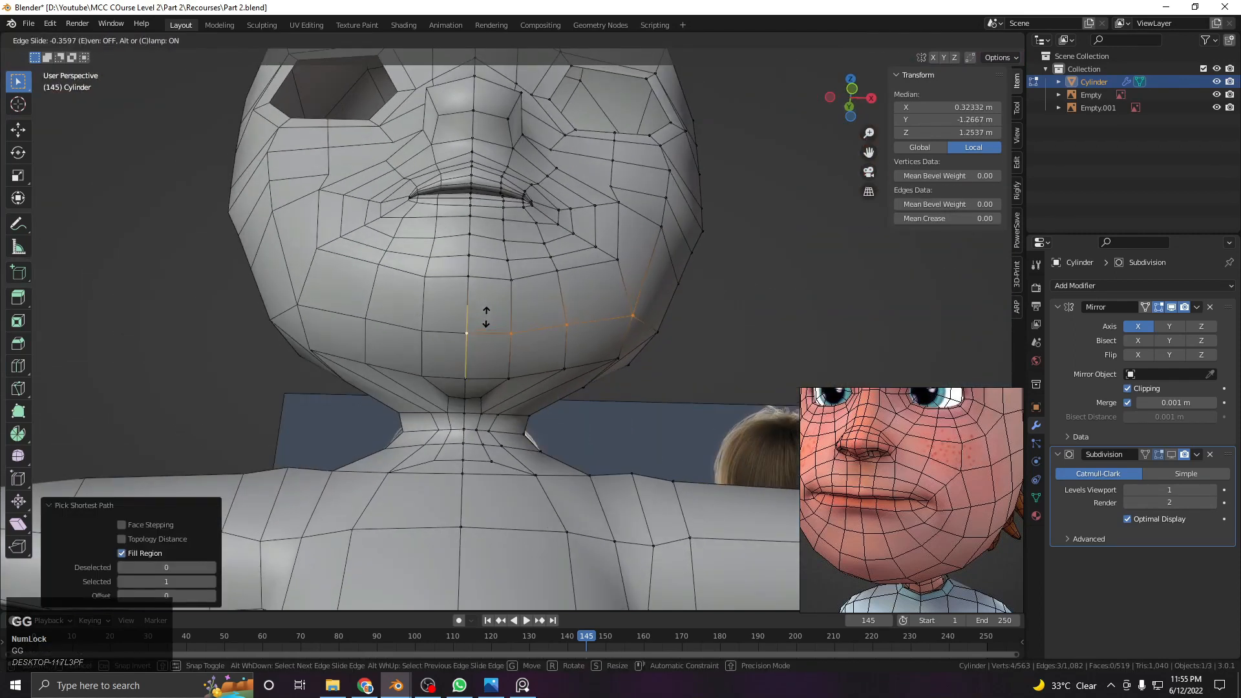
left_click(487, 317)
Select the next edge row above it across the chin and edge-slide it downward with a factor of -0.368
left_click(467, 286)
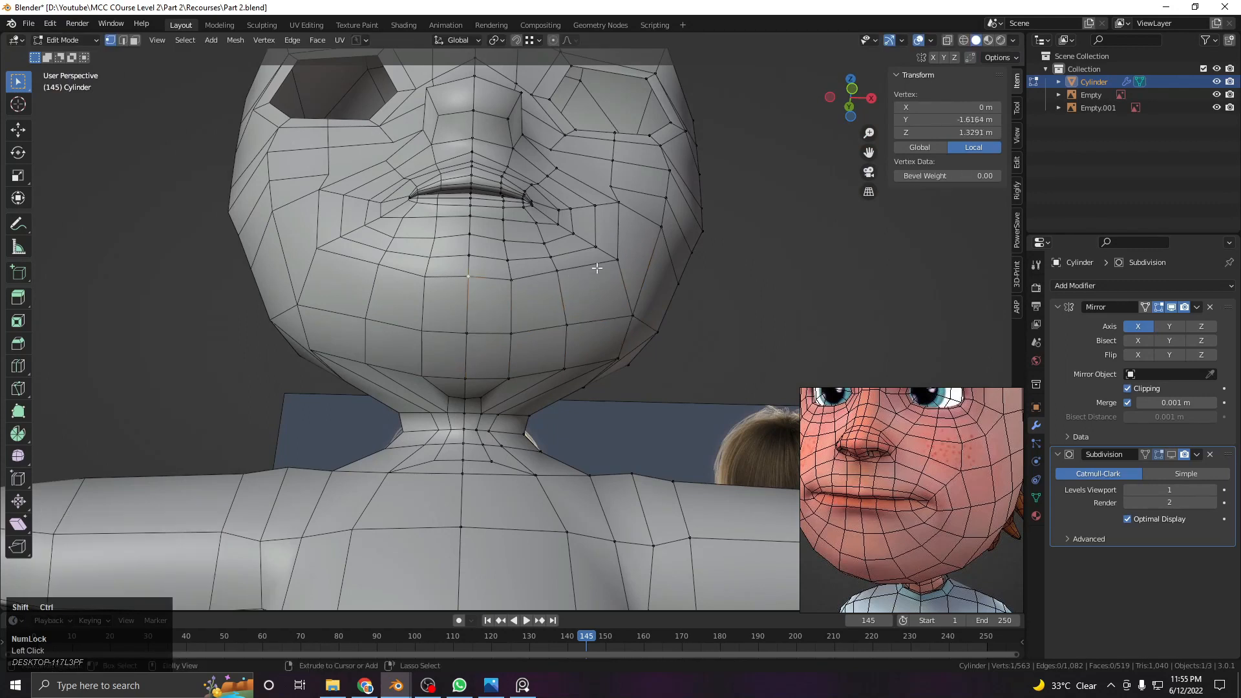
left_click(618, 259, "ctrl")
key("g")
key("g")
left_click(602, 297)
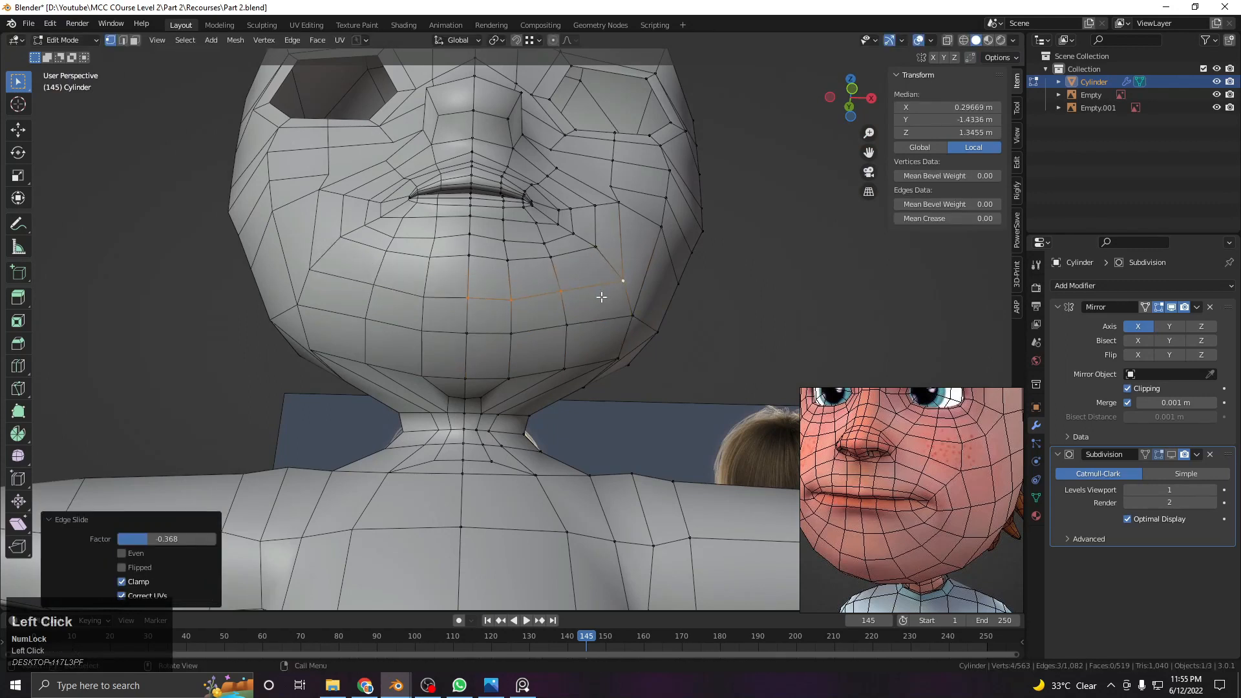
In front view, reposition the vertices between the nose and cheek to even out the outer mouth loop
key("KP_1")
scroll(605, 296, "up", 5)
middle_click_drag(694, 256, 627, 333, "shift")
left_click(627, 334)
key("g")
left_click(638, 327)
left_click(494, 280)
key("g")
left_click(509, 277)
middle_click_drag(509, 277, 570, 318, "shift")
key("g")
left_click(494, 337)
scroll(508, 346, "down", 2)
key("ctrl+r")
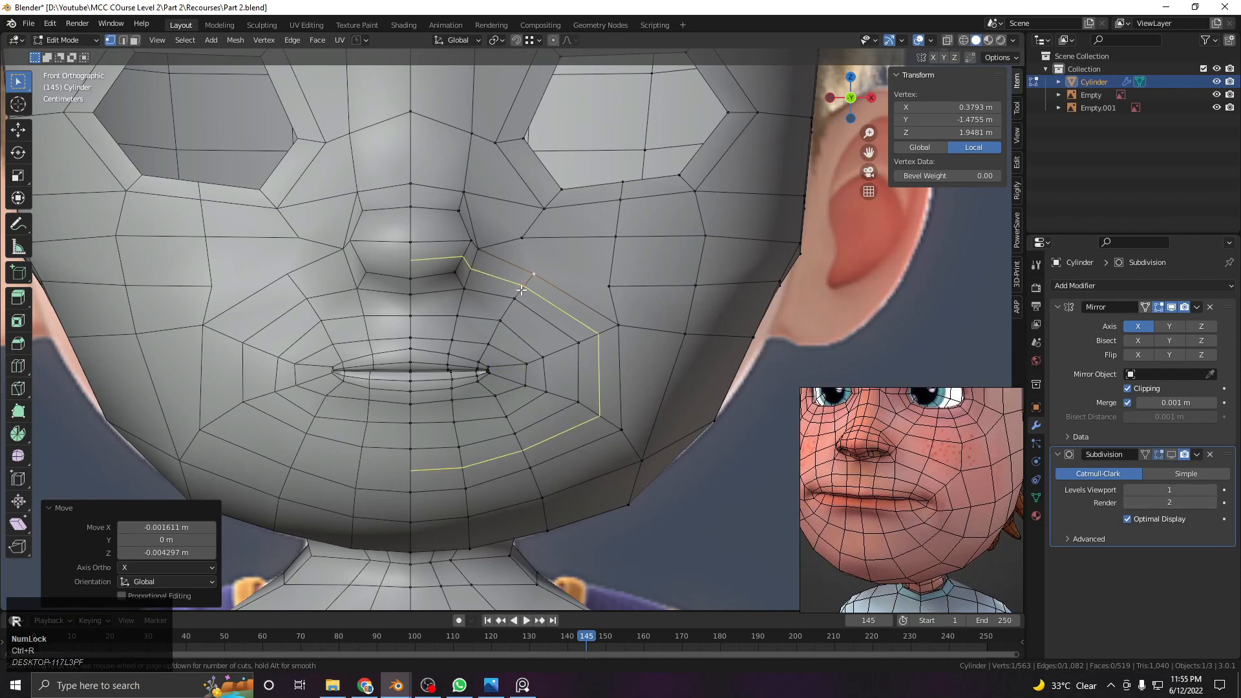
right_click(521, 290)
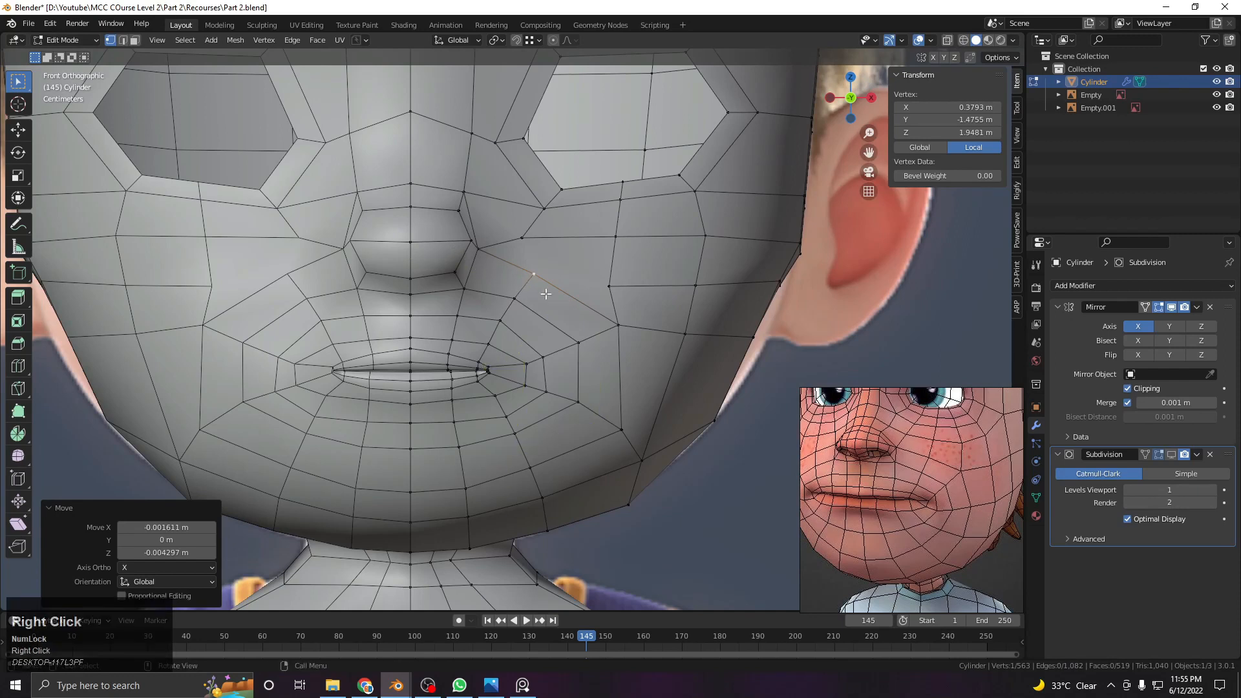
Slide the inner cheek vertex below the eye upward along its edge by a factor of 0.212
middle_click_drag(609, 309, 595, 353, "shift")
left_click(600, 333)
middle_click_drag(536, 316, 522, 385, "shift")
scroll(549, 384, "up", 3)
key("g")
key("g")
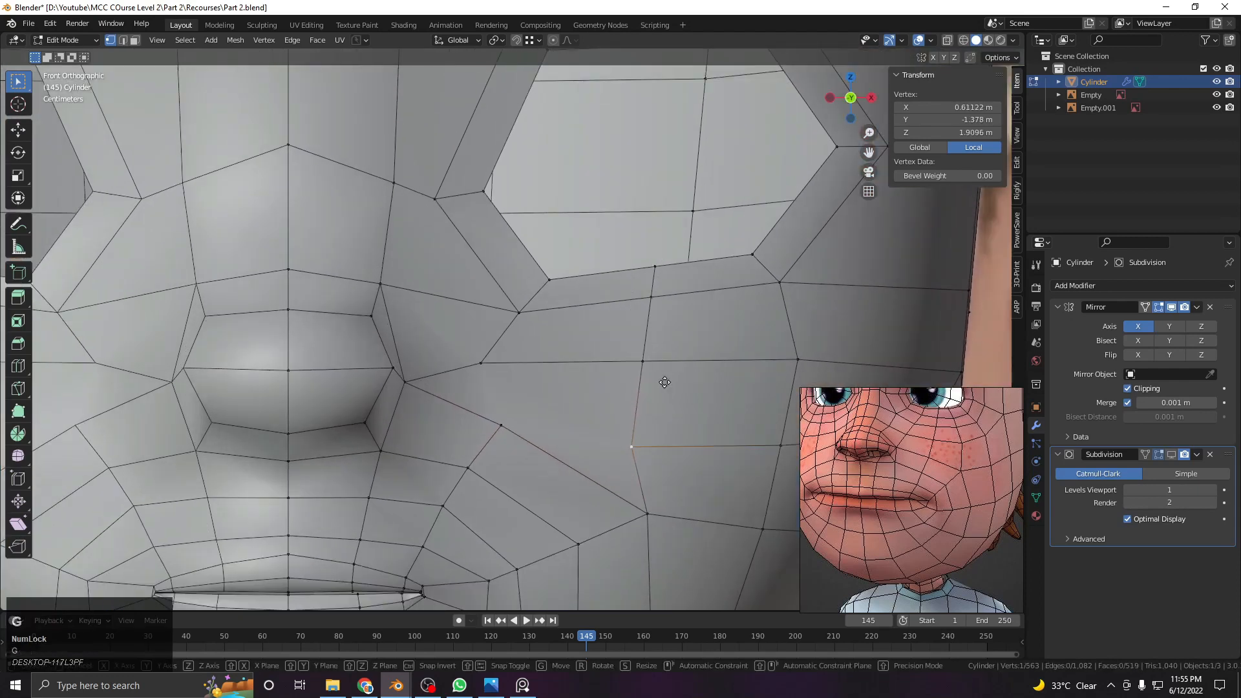
left_click(671, 368)
Try to remove the edge joining the nostril wing to the cheek vertex below the inner eye
scroll(619, 363, "down", 4)
middle_click_drag(619, 364, 590, 372, "shift")
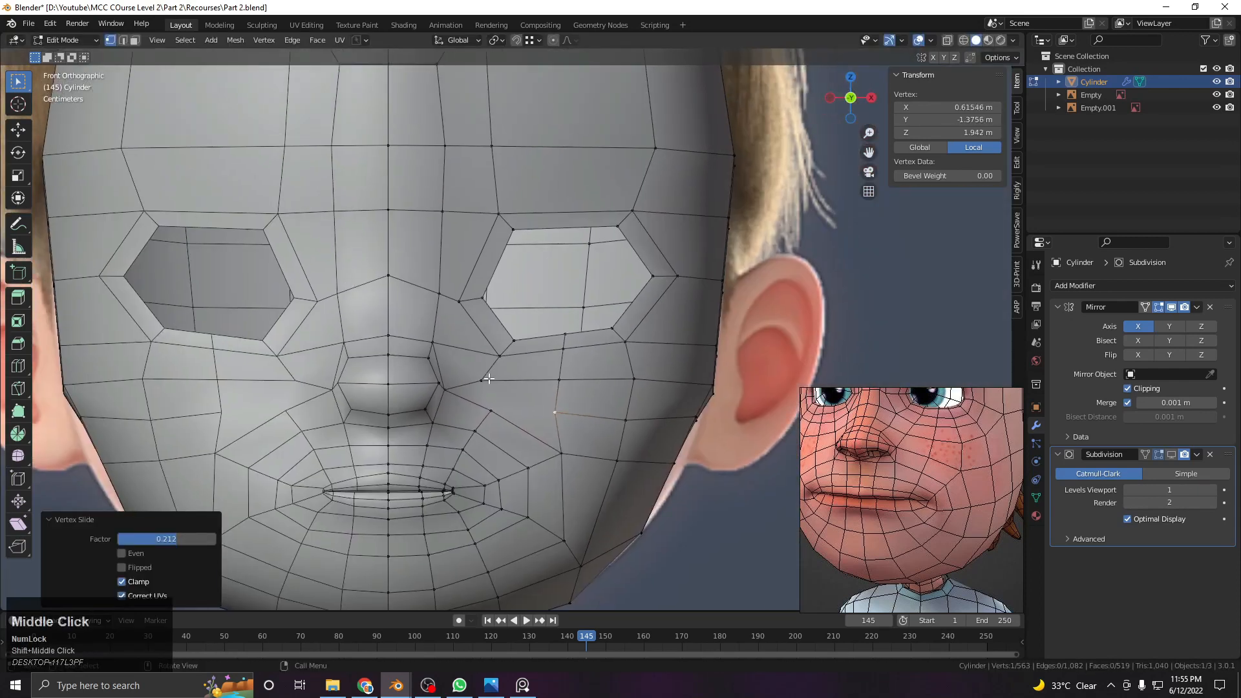
scroll(485, 376, "up", 6)
left_click(421, 381, "shift")
key("x")
left_click(501, 423)
left_click(545, 350)
key("ctrl+z")
key("ctrl+z")
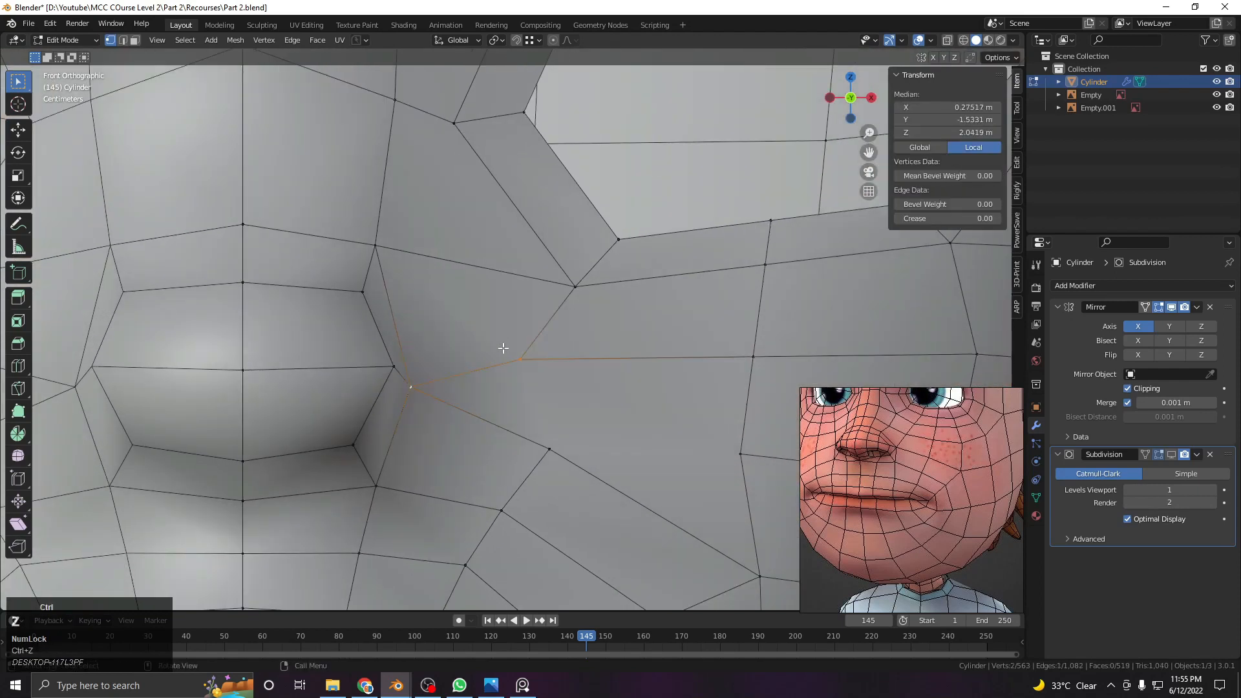
Move the cheek vertex below the inner eye outward by about 0.019 m, and nudge the smile-line vertex beneath it up toward the nose
left_click(526, 361)
key("g")
left_click(582, 377)
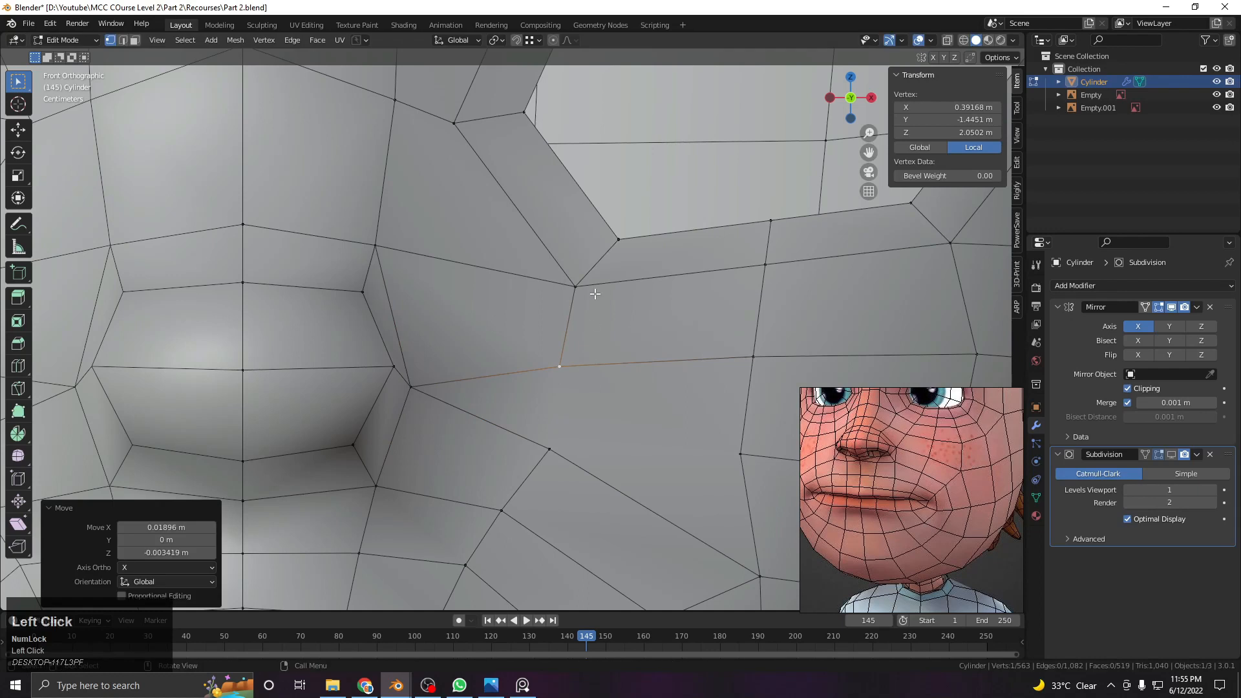
scroll(548, 410, "down", 2)
scroll(549, 410, "down", 1)
left_click(538, 405)
key("g")
left_click(527, 392)
Connect the two moved cheek vertices with an edge, and delete the edge from the upper one to the nostril wing
left_click(540, 359, "shift")
key("j")
left_click(448, 356)
left_click(539, 352, "shift")
key("x")
left_click(536, 391)
Slide the upper cheek vertex along its edge toward the eye socket by a factor of about 0.24
left_click(545, 353)
key("g")
key("g")
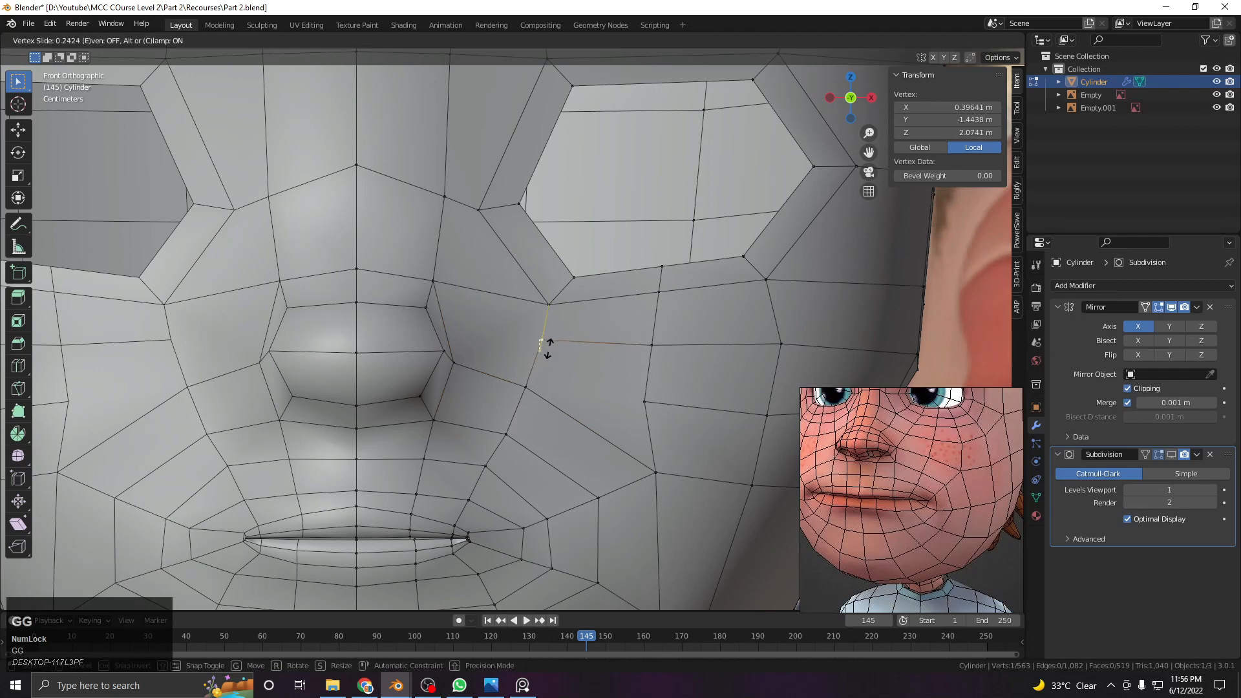
left_click(548, 347)
Delete the edge running from the side of the nose above the nostril to the vertex at the lower inner eye loop
scroll(502, 346, "up", 4)
left_click(427, 328, "shift")
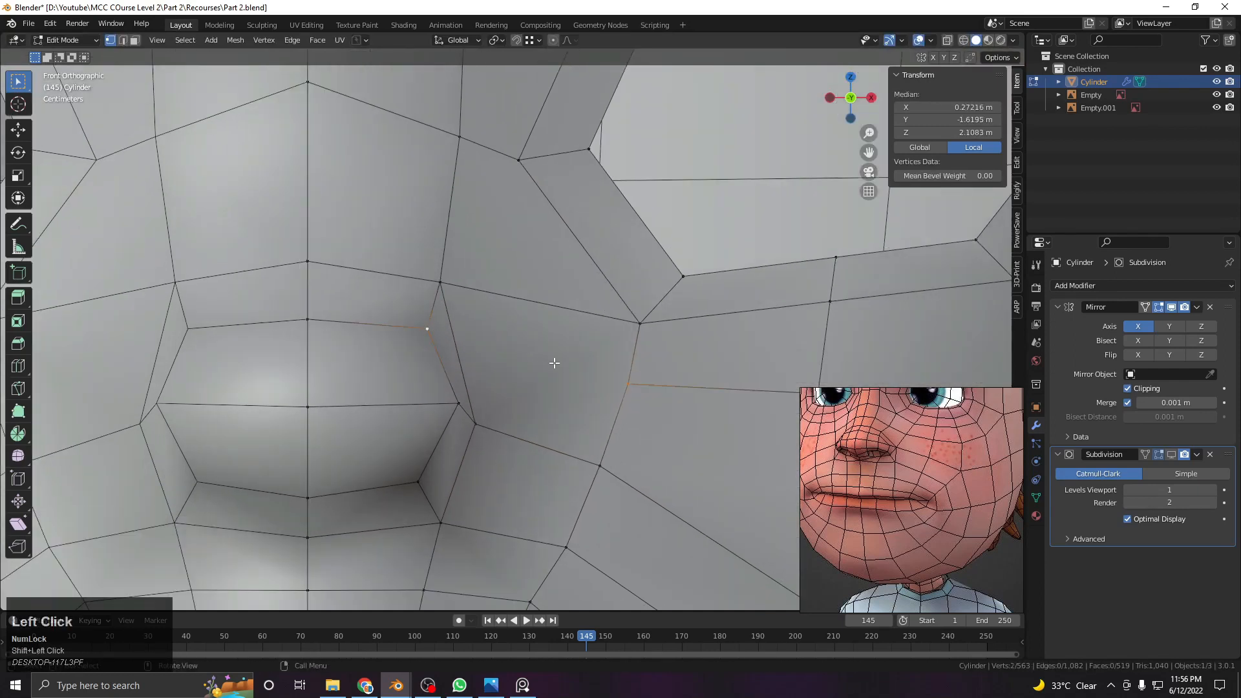
left_click(485, 334)
middle_click_drag(538, 339, 588, 419, "shift")
scroll(530, 353, "down", 1)
left_click(637, 366, "shift")
key("x")
left_click(595, 351)
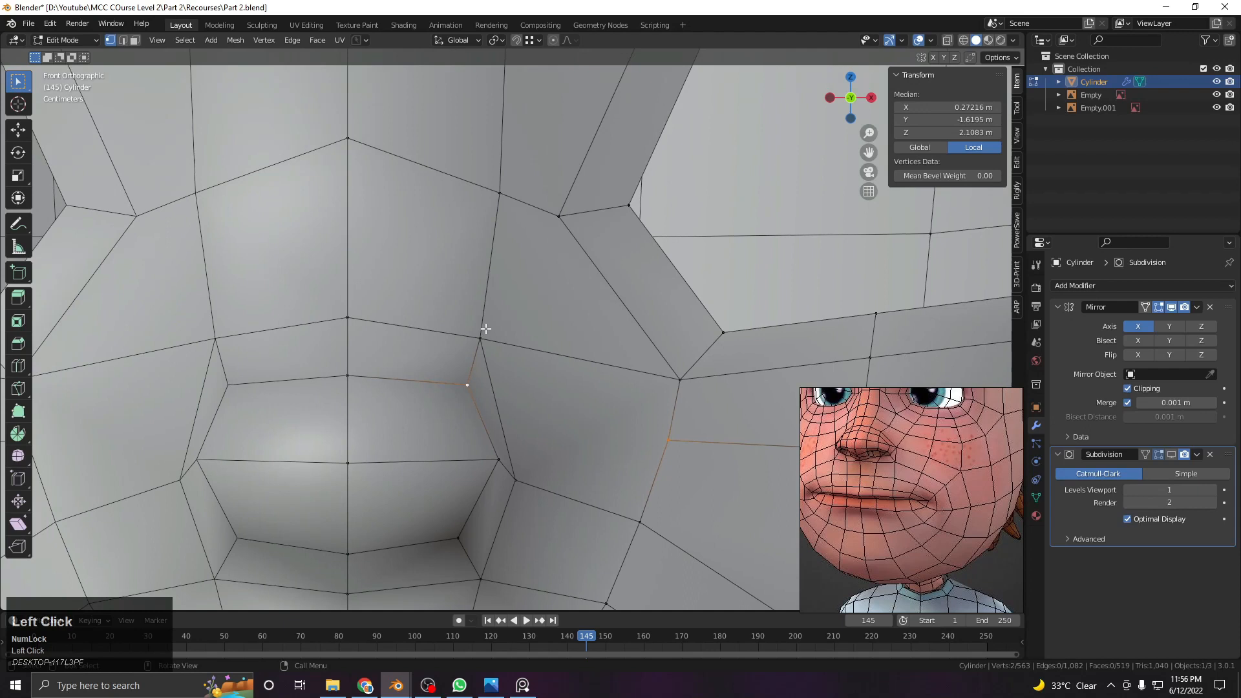
left_click(648, 432)
Connect the vertex on the nose side above the nostril to the cheek vertex just below the inner eye loop
scroll(617, 411, "down", 5)
scroll(656, 421, "up", 1)
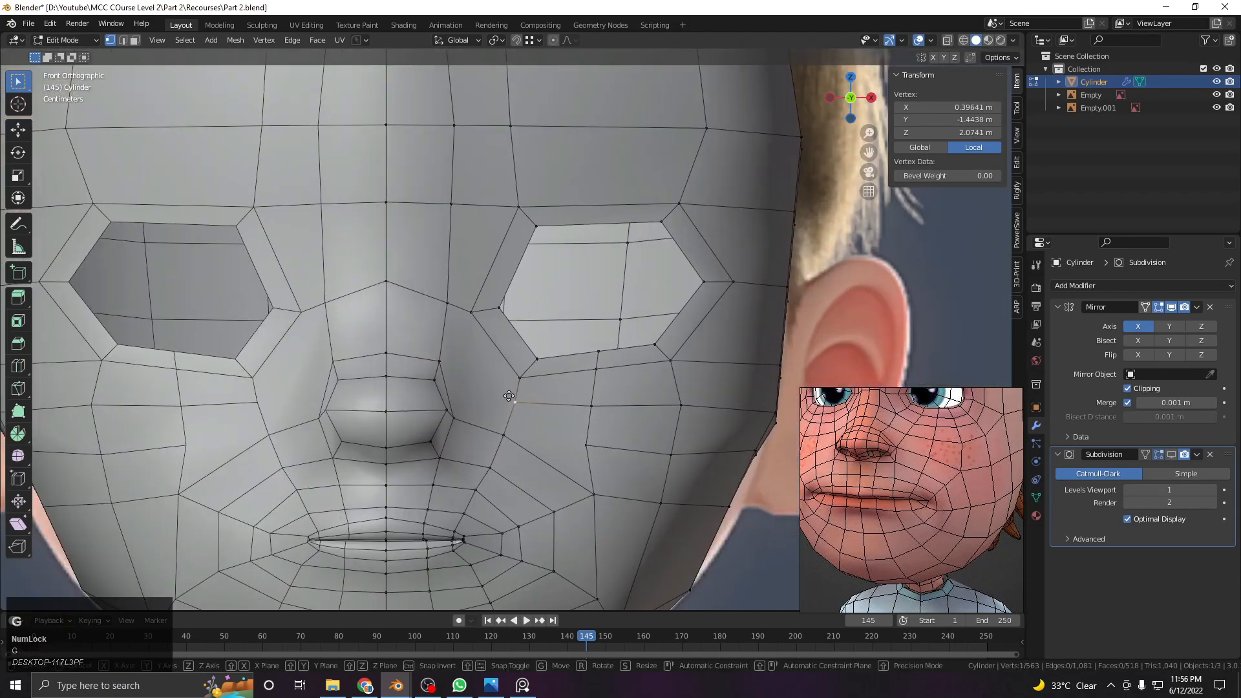
left_click(457, 364, "shift")
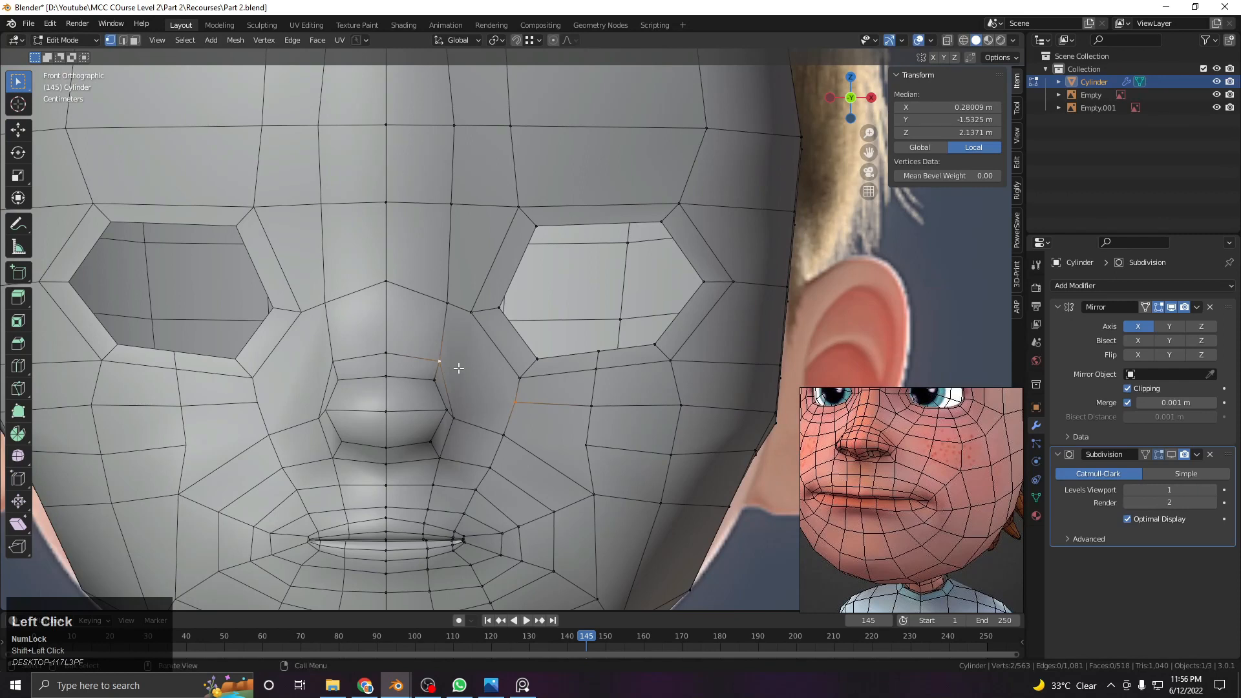
key("j")
left_click(590, 442)
Knife-cut an edge line from the cheek vertex below the eye across to the upper corner of the nostril wing
middle_click_drag(593, 435, 585, 406, "shift")
scroll(380, 362, "up", 2)
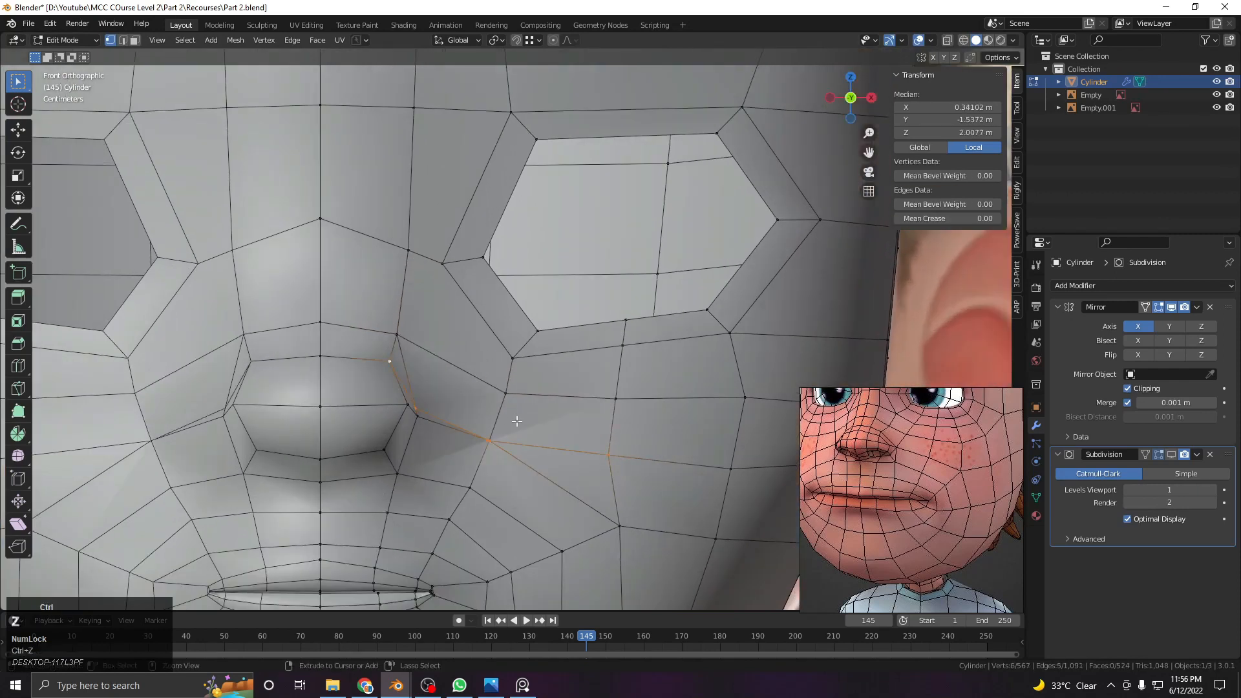
key("k")
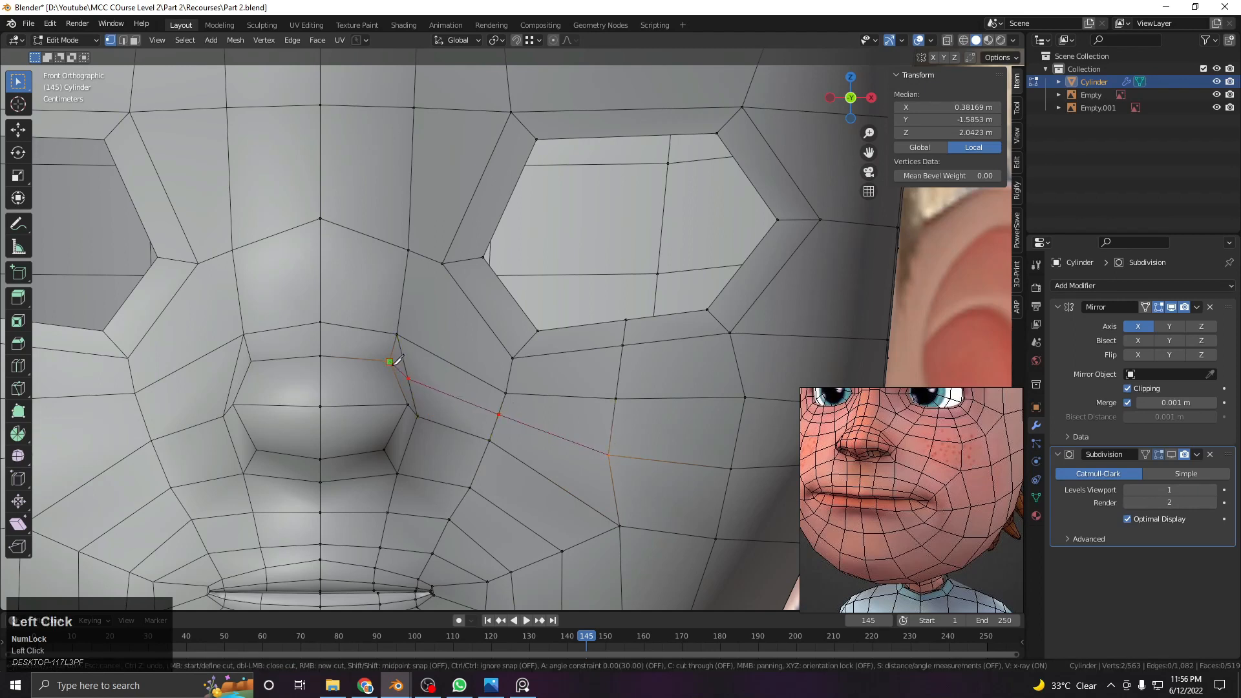
key("Return")
Nudge the new vertex beside the nostril wing outward by about 0.003 m, and knife-cut from it up to the inner eye corner
scroll(424, 365, "up", 2)
left_click(297, 431)
key("g")
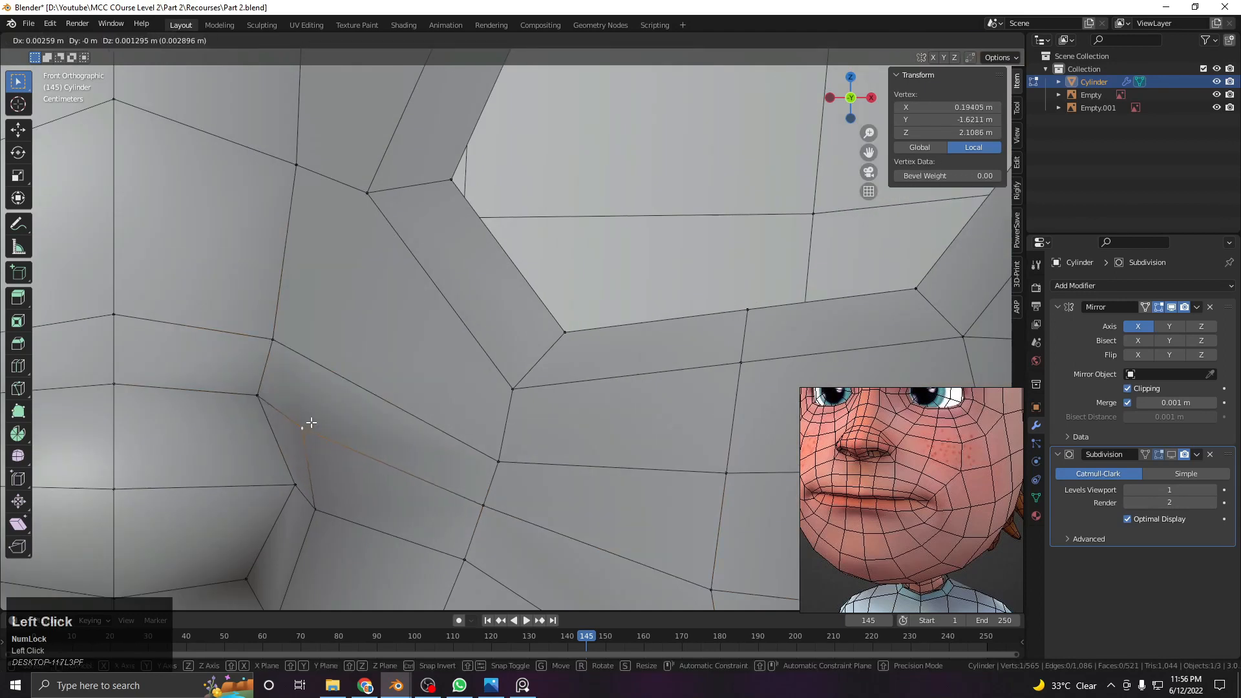
left_click(311, 423)
key("k")
left_click(302, 428)
left_click(373, 190)
key("Return")
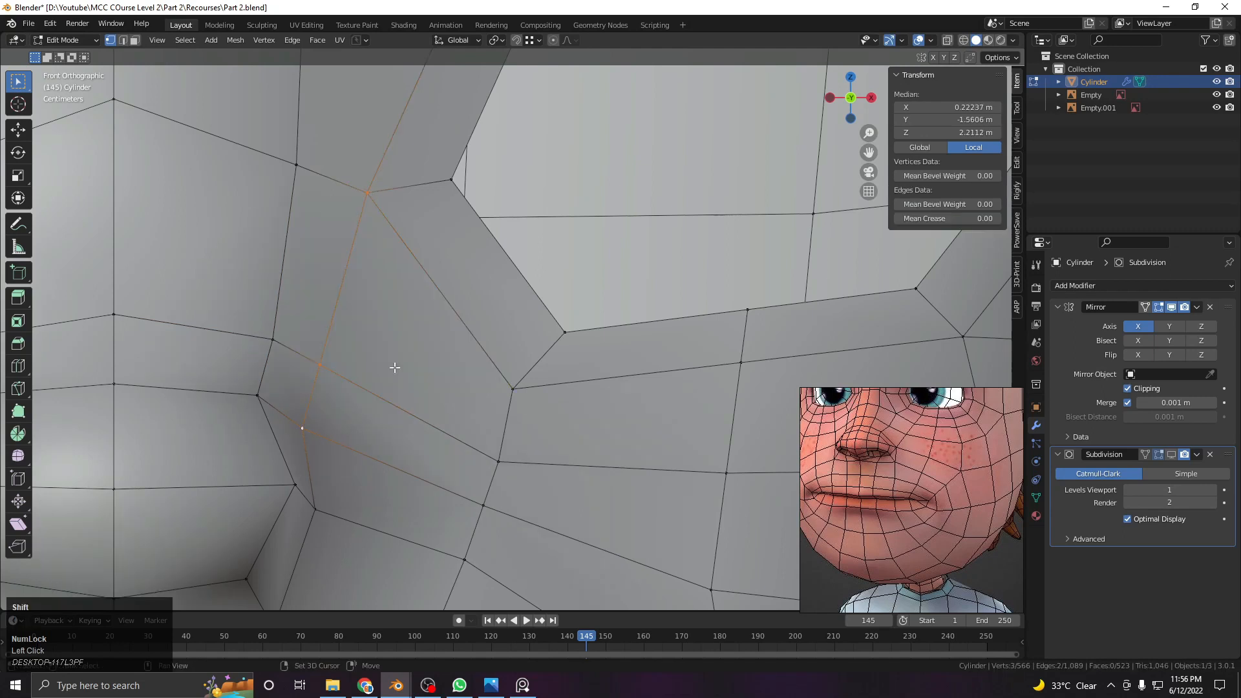
Examine the reworked topology around the nose and eyes from farther away and up close
middle_click_drag(420, 367, 768, 410, "shift")
scroll(561, 355, "down", 8)
scroll(560, 355, "up", 2)
left_click(568, 342)
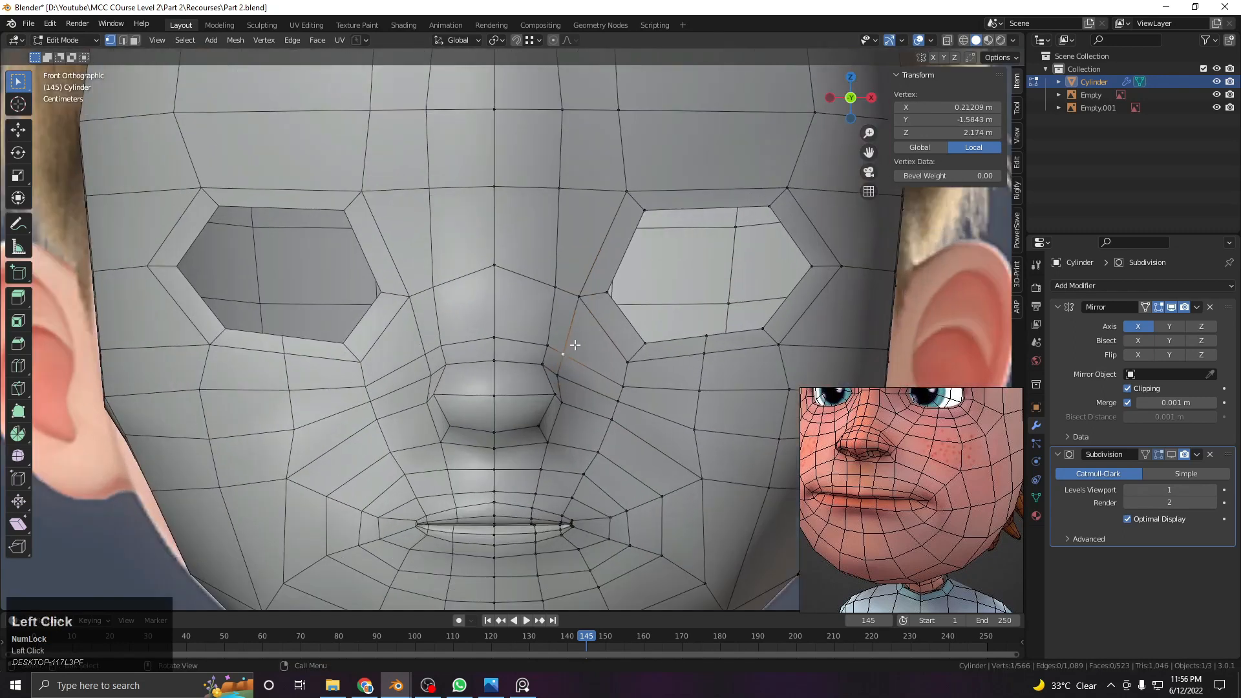
middle_click_drag(568, 341, 572, 351, "shift")
scroll(573, 317, "up", 4)
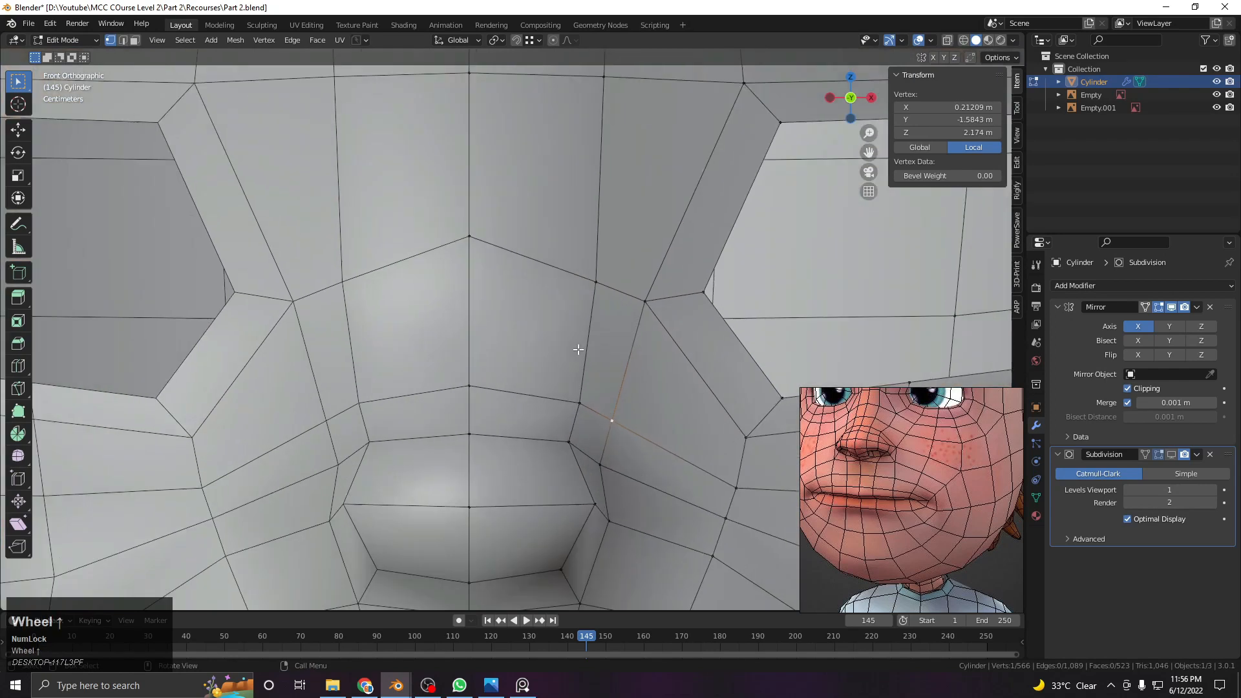
scroll(573, 317, "down", 10)
key("ctrl+Tab")
key("Tab")
Move the upper vertex on the side of the nose bridge slightly upward and toward the centreline
scroll(582, 345, "up", 5)
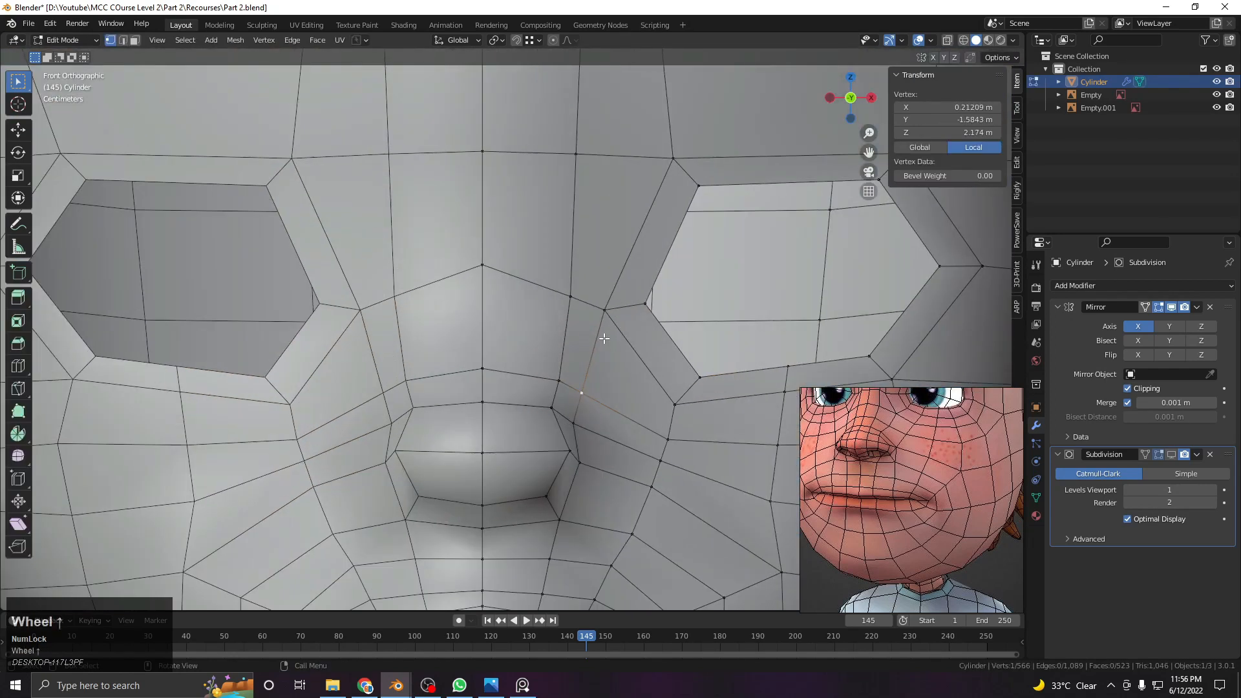
left_click(570, 303, "shift")
key("g")
left_click(562, 282)
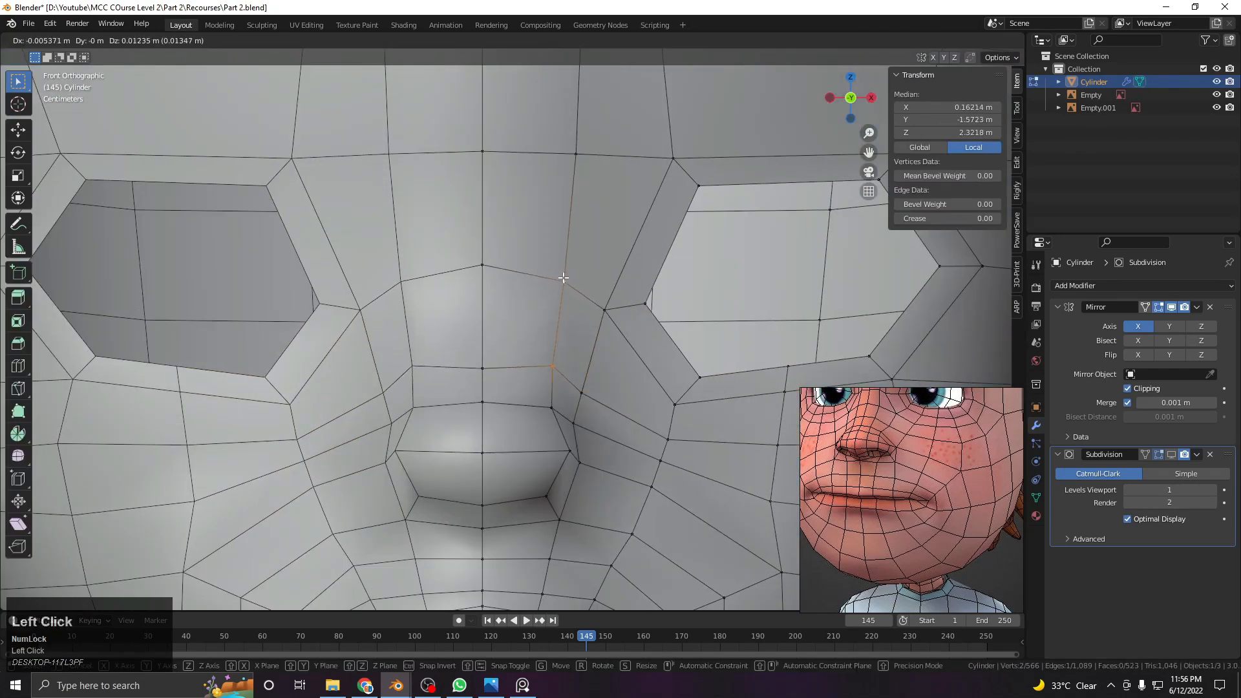
Move the two vertices between the nose and the inner eye corner about 0.011 m toward the nose
scroll(913, 460, "down", 2)
middle_click_drag(960, 441, 980, 479)
left_click(581, 393)
left_click(604, 311, "shift")
key("g")
left_click(591, 314)
key("g")
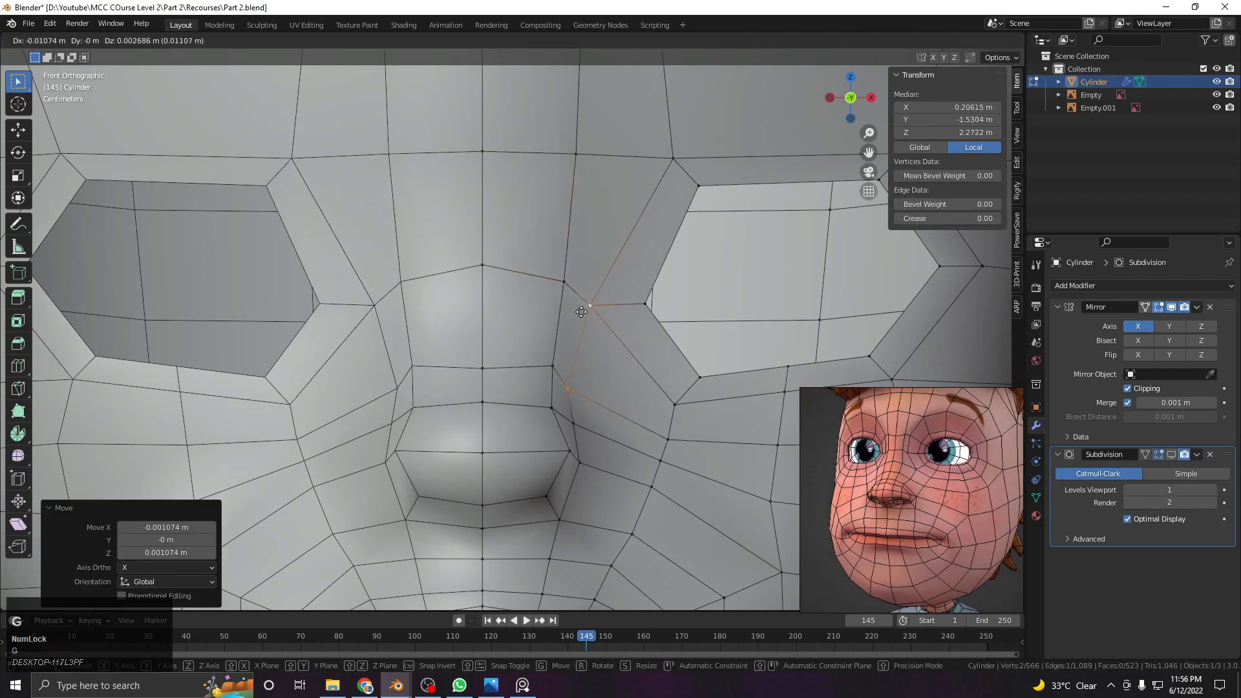
left_click(580, 310)
Adjust the vertices above the eye's outer corner, shifting the upper outer vertex of the eye loop about 0.03 m up and outward
middle_click_drag(657, 146, 435, 298, "shift")
left_click(648, 237)
key("g")
left_click(633, 213)
key("g")
left_click(630, 226)
left_click(648, 275)
left_click(649, 276)
key("g")
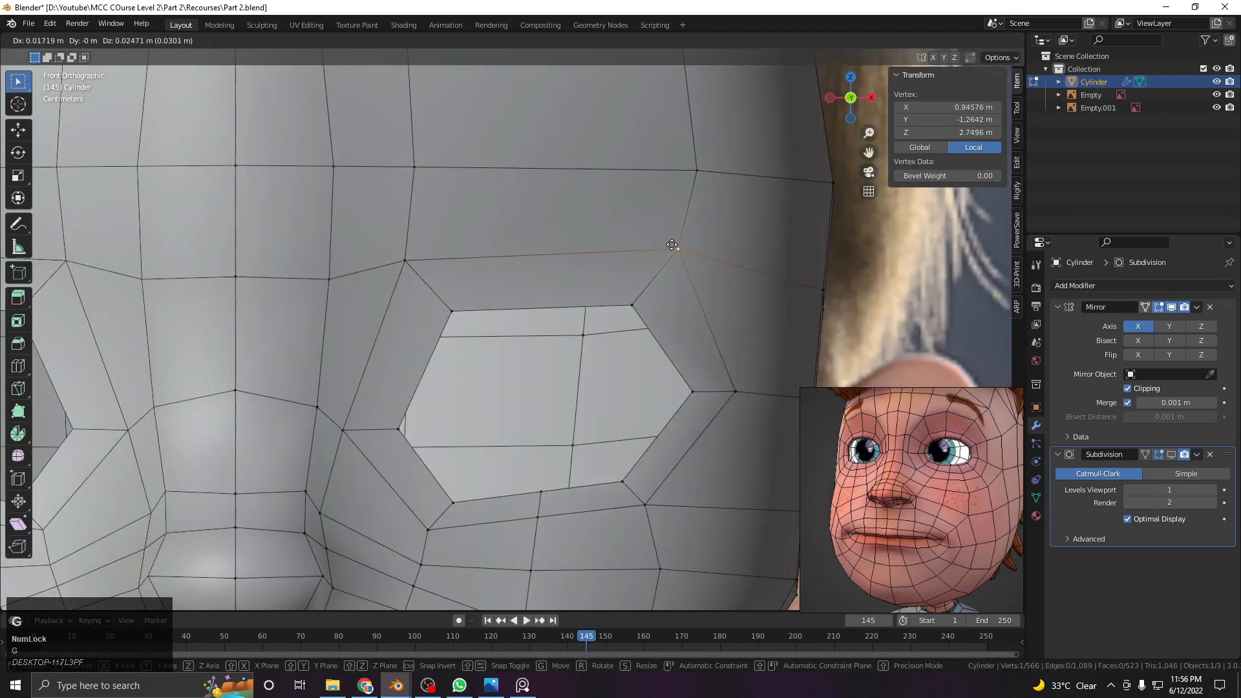
left_click(672, 245)
Reposition the outer eye loop's vertices at the outer corner and beneath the eye to even out the loop
middle_click_drag(753, 345, 628, 248, "shift")
left_click(621, 295)
key("g")
left_click(615, 335)
left_click(515, 412)
key("g")
left_click(545, 428)
middle_click_drag(474, 338, 593, 299, "shift")
left_click(533, 380)
key("g")
left_click(523, 447)
Reposition the two cheek vertices in the row directly below the eye loop
left_click(525, 433)
key("g")
key("z")
left_click(579, 457)
left_click(647, 445)
key("g")
left_click(648, 457)
middle_click_drag(648, 457, 562, 444, "shift")
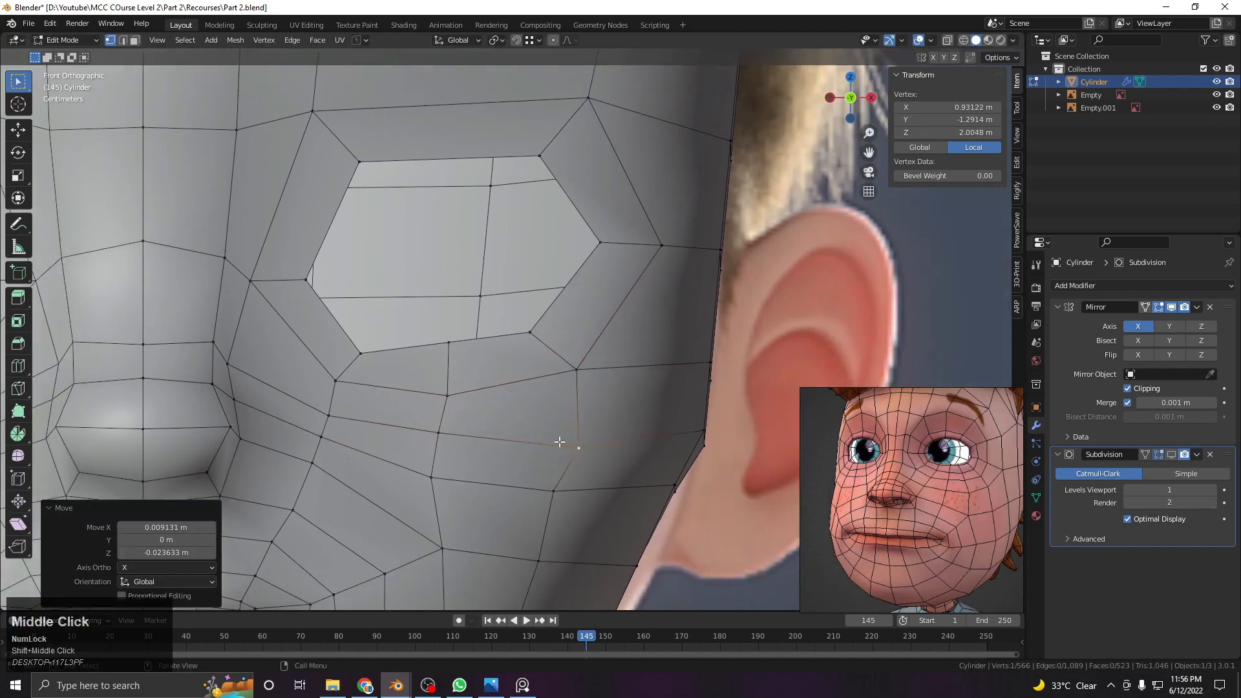
scroll(499, 429, "down", 2)
scroll(499, 430, "down", 4)
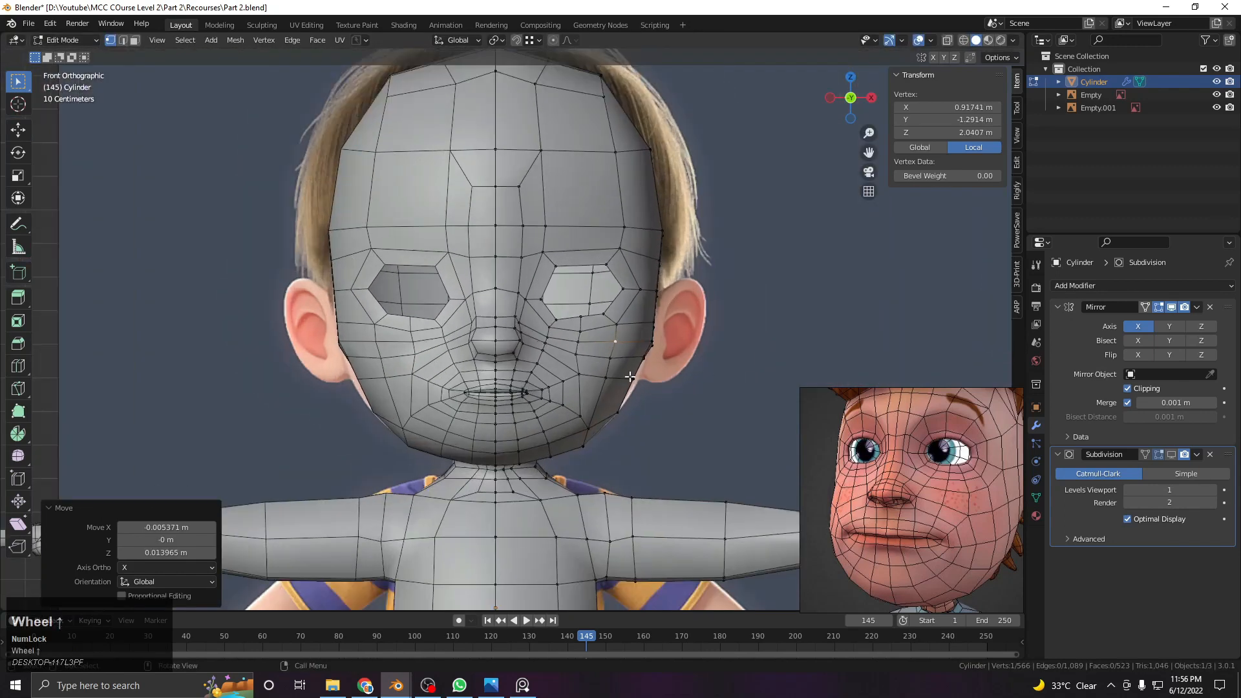
Dissolve the edge loop around the mouth that lies just outside the lips
scroll(570, 389, "up", 4)
scroll(570, 389, "up", 3)
left_click(502, 362, "alt")
key("x")
left_click(551, 399)
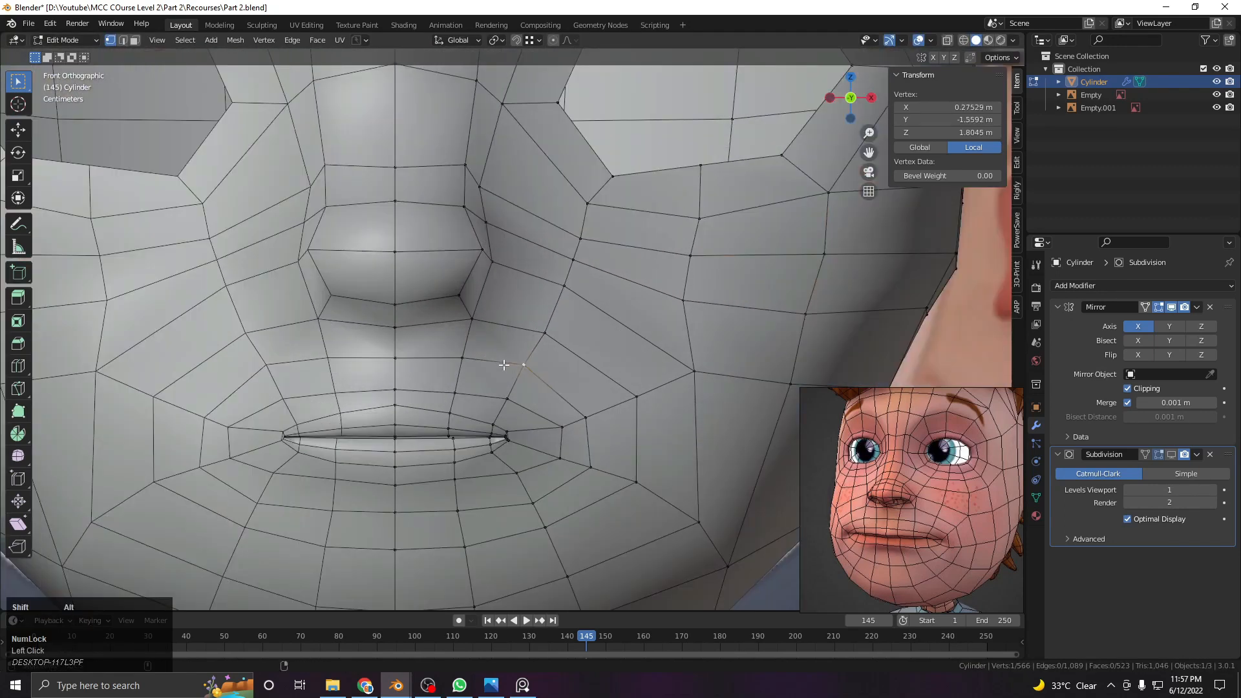
left_click(475, 392, "alt")
key("x")
left_click(568, 412)
Select the next edge loop around the mouth, from the upper lip area around the mouth corner to below the lower lip
middle_click_drag(546, 434, 579, 336, "shift")
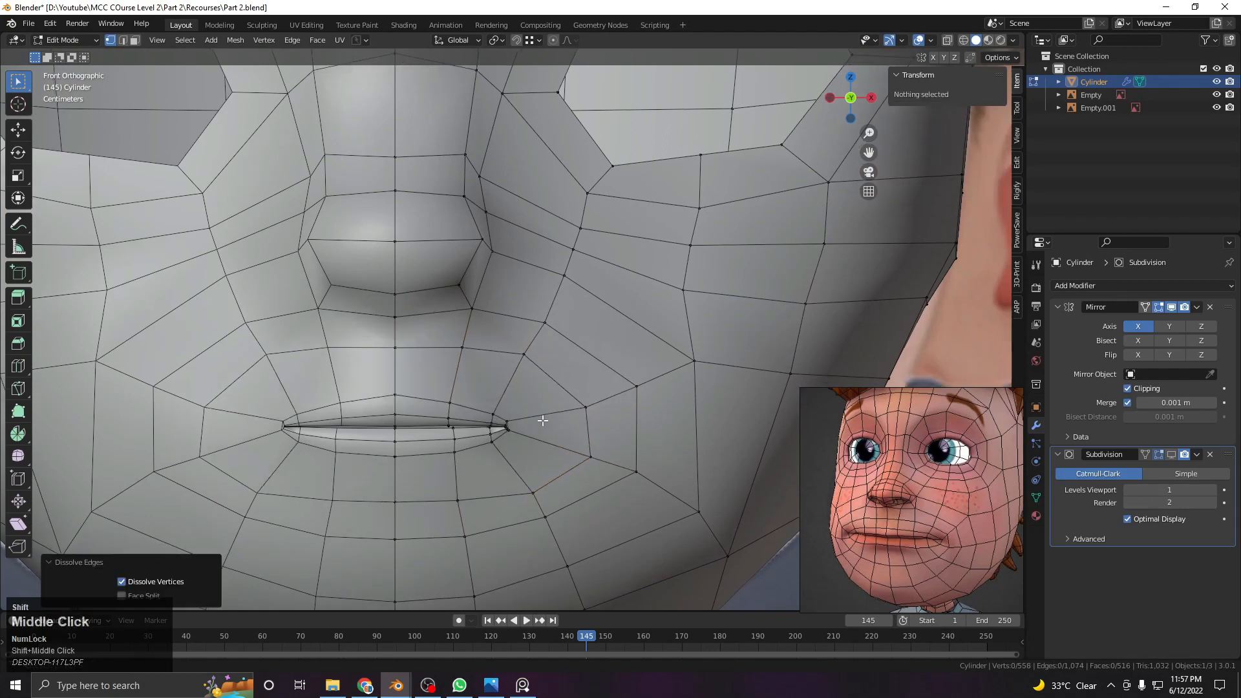
scroll(556, 438, "up", 4)
left_click(574, 453, "alt")
scroll(576, 362, "up", 1)
left_click(556, 452)
scroll(554, 455, "down", 1)
scroll(554, 456, "down", 5)
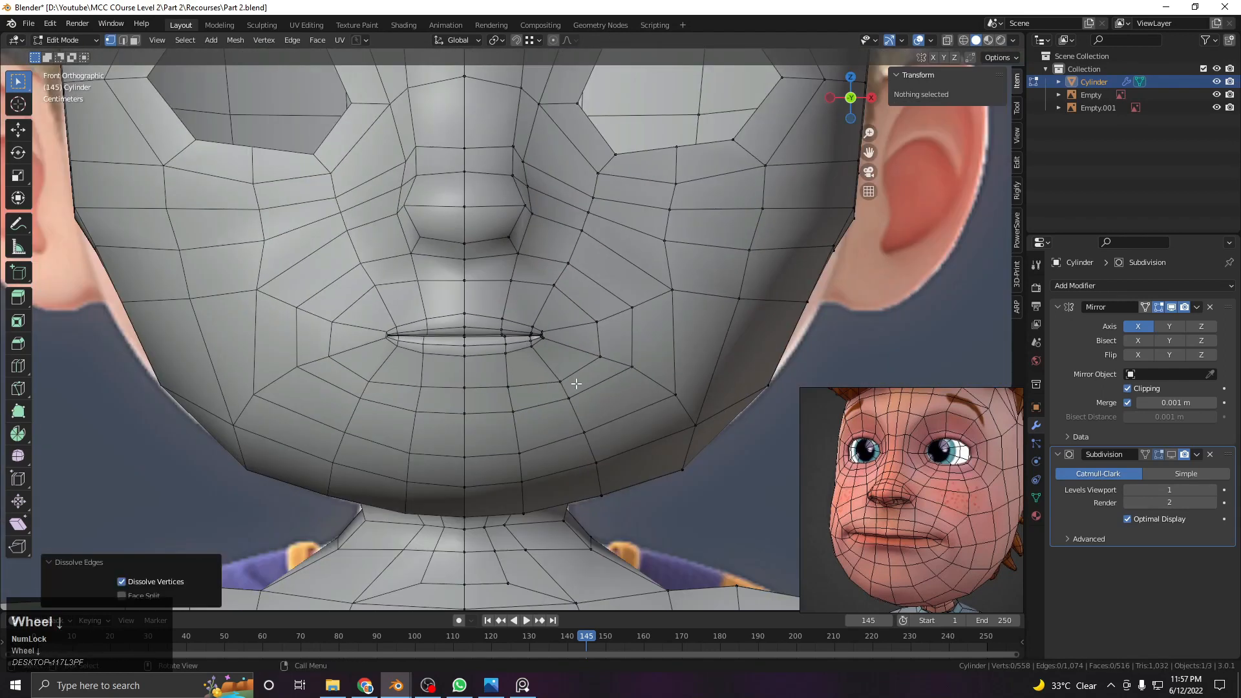
left_click(587, 380)
left_click(591, 383, "alt+shift")
left_click(589, 318)
left_click(590, 316, "alt+shift")
Try to dissolve the selected mouth loop, then undo the attempt
key("x")
left_click(577, 378)
key("ctrl+z")
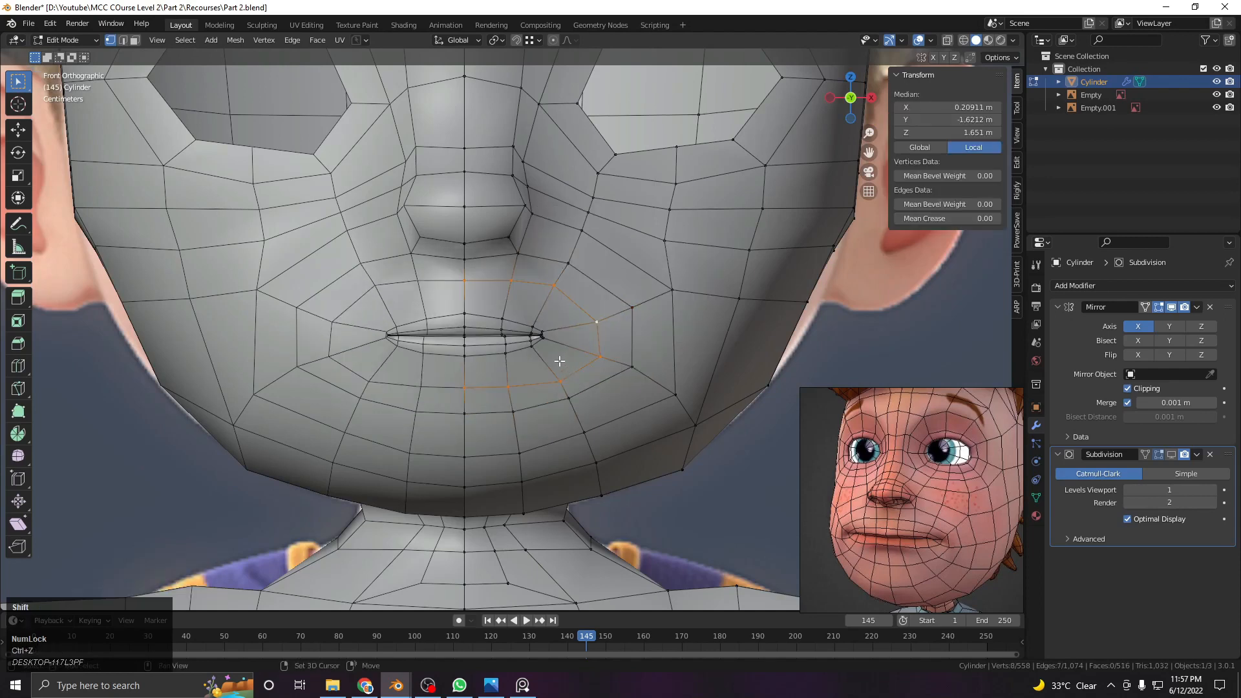
key("x")
left_click(584, 407)
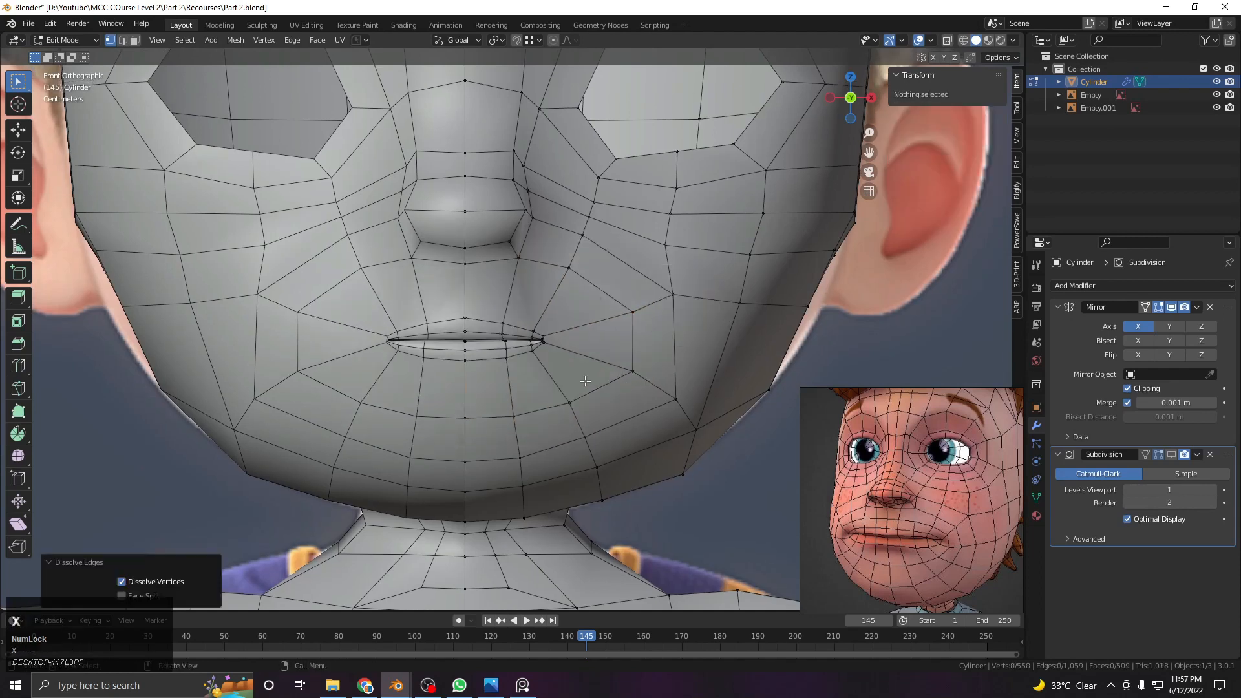
key("ctrl+z")
Edge-slide the selected mouth loop toward the lips by a factor of about 0.172
key("g")
key("g")
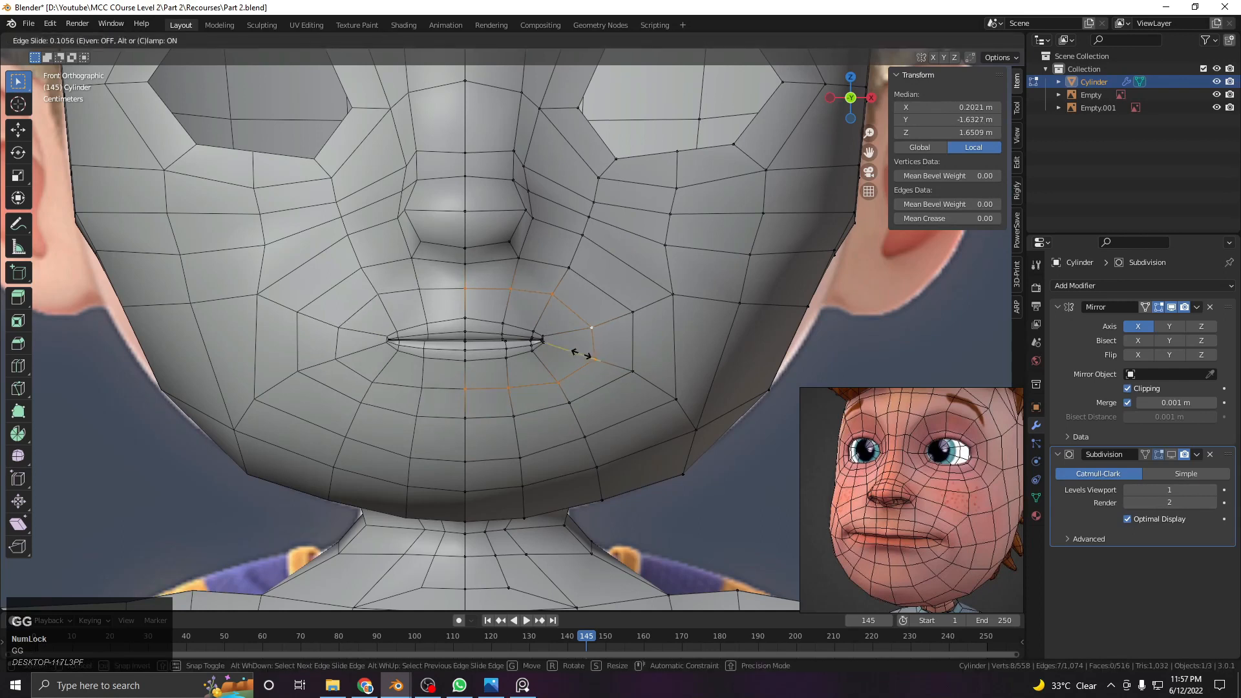
left_click(578, 353)
Examine the face topology from several angles and preview loop cuts around the mouth and along the nose without applying them
scroll(569, 355, "up", 2)
key("Tab")
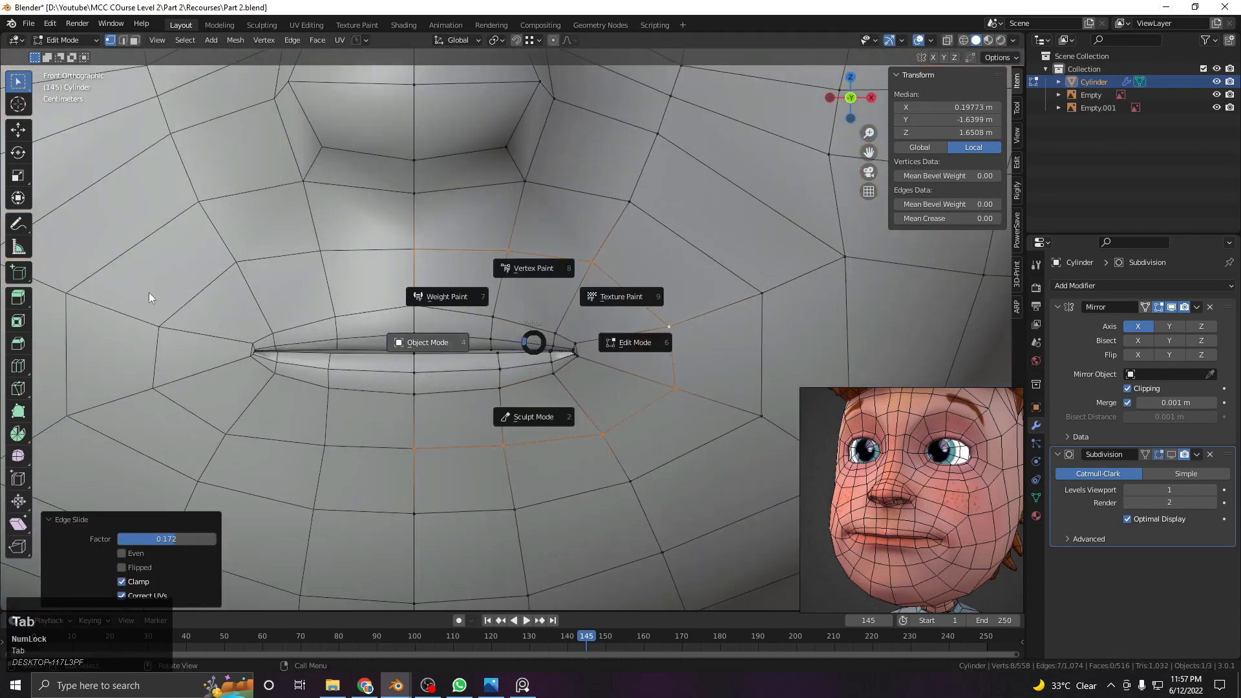
scroll(821, 323, "down", 5)
middle_click_drag(607, 287, 574, 378, "shift")
key("Tab")
key("ctrl+r")
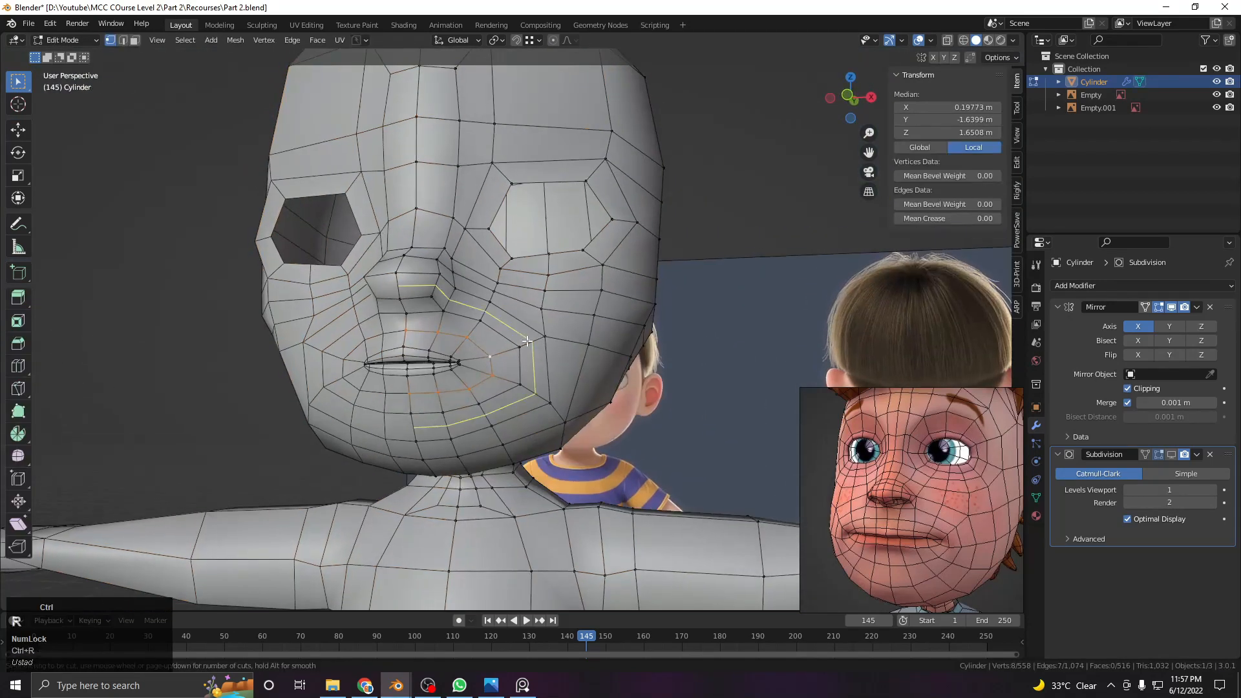
middle_click_drag(527, 341, 412, 320)
right_click(582, 264)
scroll(478, 420, "up", 3)
scroll(539, 329, "down", 3)
key("ctrl+r")
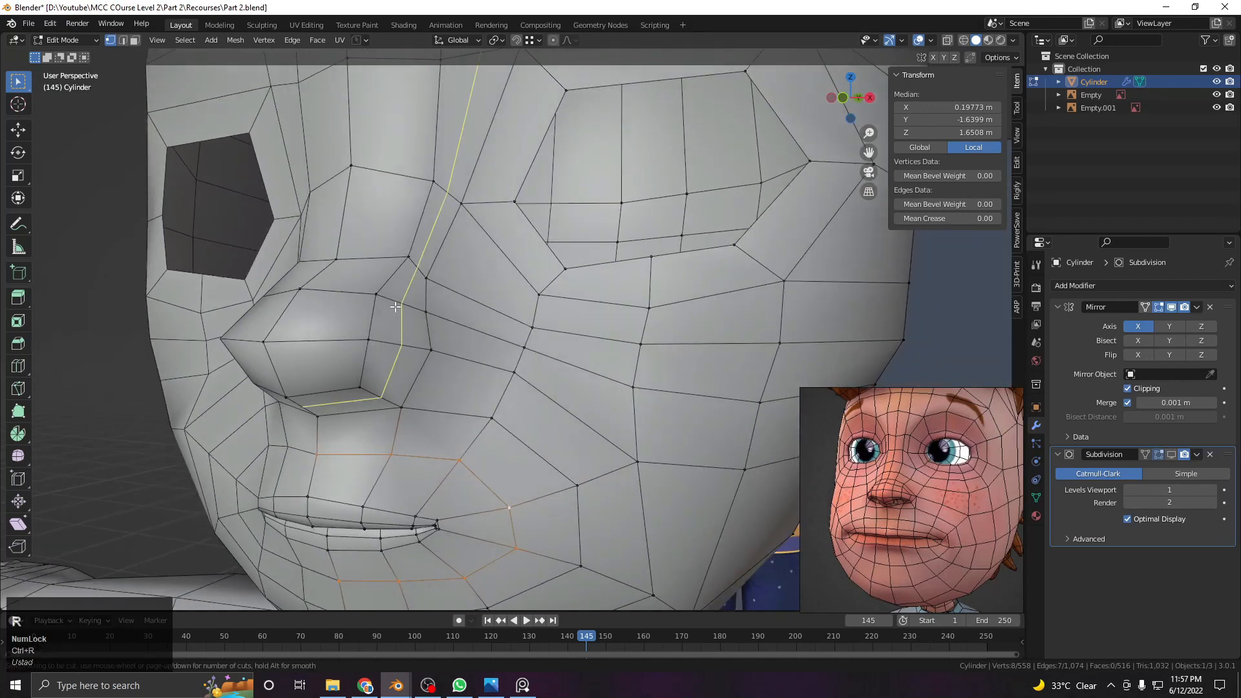
right_click(388, 284)
middle_click_drag(390, 288, 489, 390, "shift")
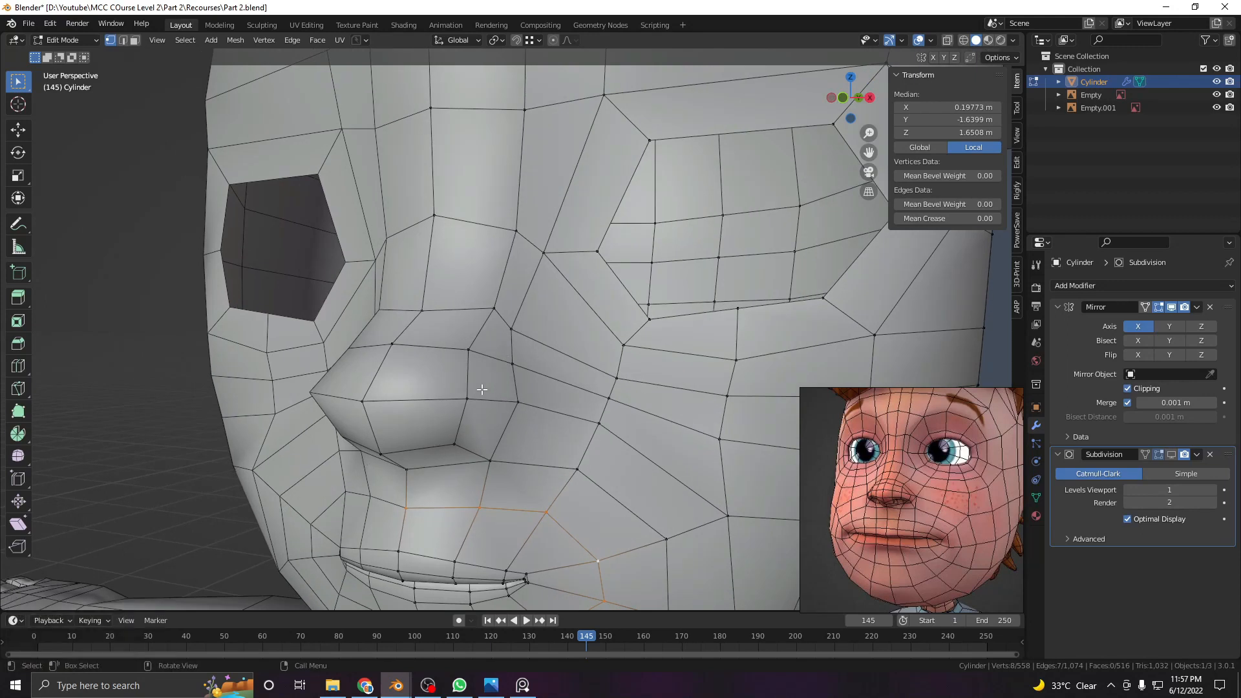
Shift the four vertices of the nostril wing's side face about 0.003 m outward and 0.004 m down
key("KP_1")
scroll(697, 388, "up", 4)
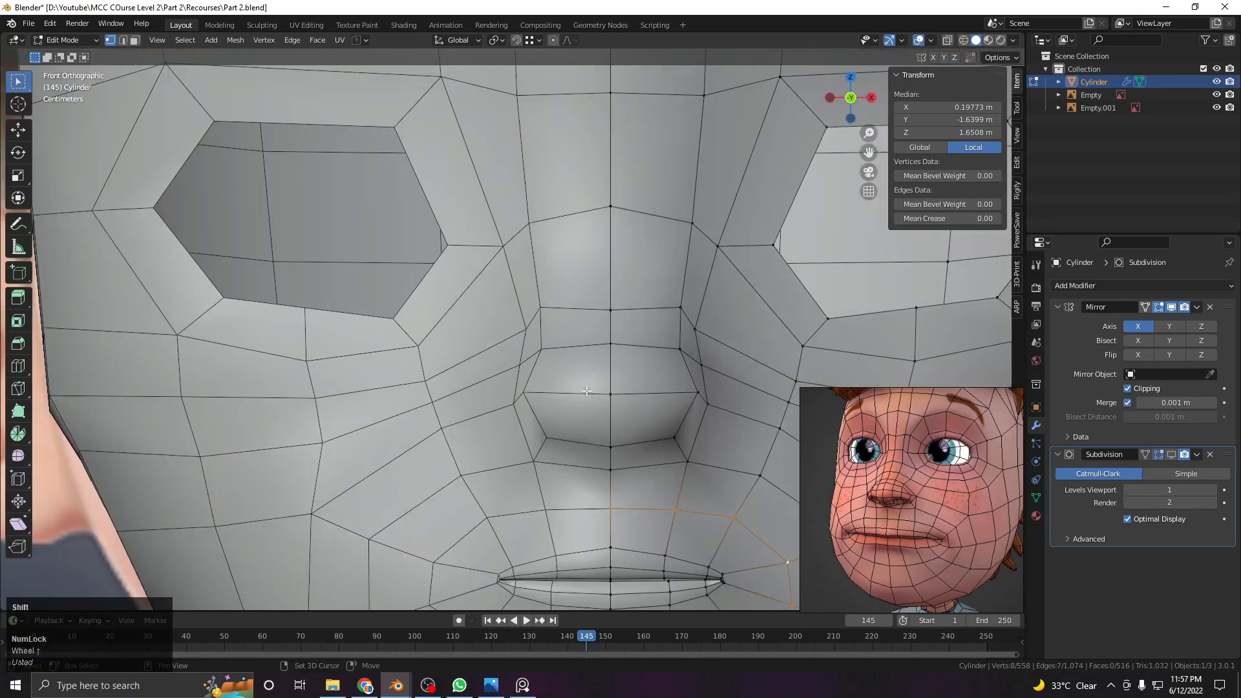
left_click(491, 389)
left_click(511, 391, "shift")
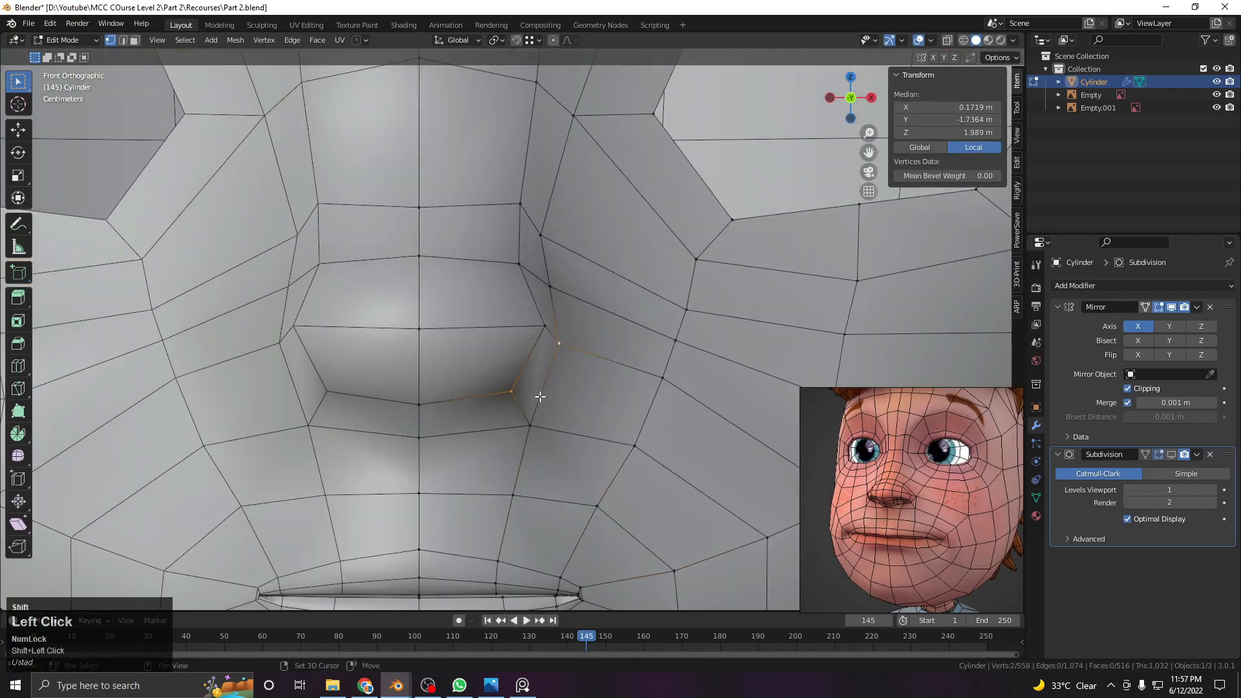
left_click(538, 403, "shift")
left_click(539, 331, "shift")
key("g")
left_click(563, 374)
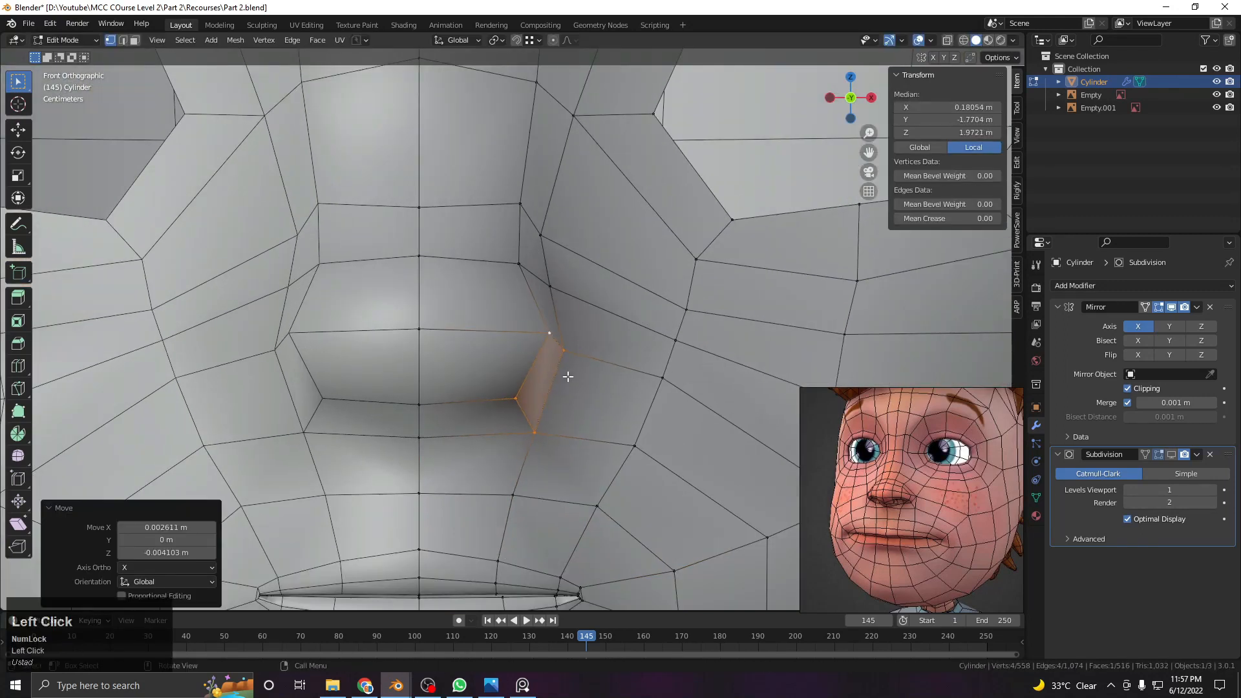
Examine the whole head outside Edit Mode and from an angle
key("Tab")
scroll(572, 374, "down", 8)
key("q")
left_click(582, 310)
middle_click_drag(570, 395, 536, 370)
key("Tab")
scroll(504, 376, "up", 4)
middle_click_drag(712, 381, 538, 334)
Compare the side of the head with the reference ear in right orthographic view, alternating wireframe and solid shading
key("KP_3")
key("z")
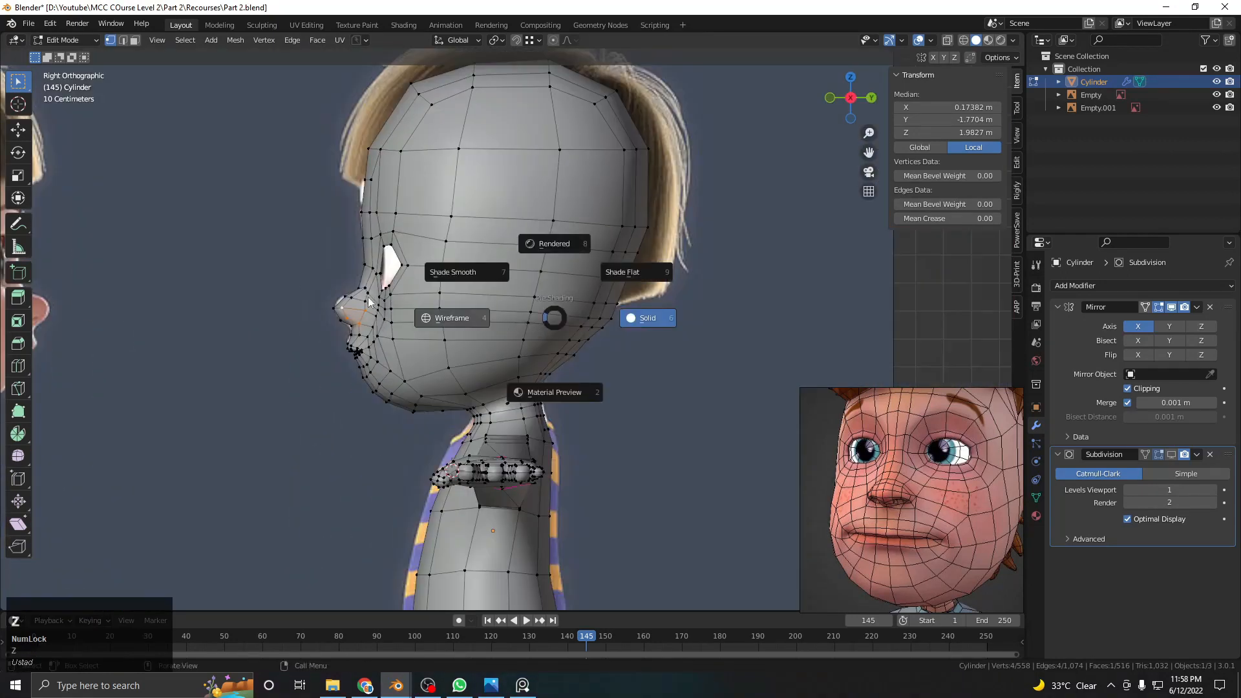
left_click(447, 317)
scroll(557, 349, "up", 4)
key("z")
left_click(666, 324)
middle_click_drag(497, 294, 527, 338, "shift")
left_click(522, 340)
key("z")
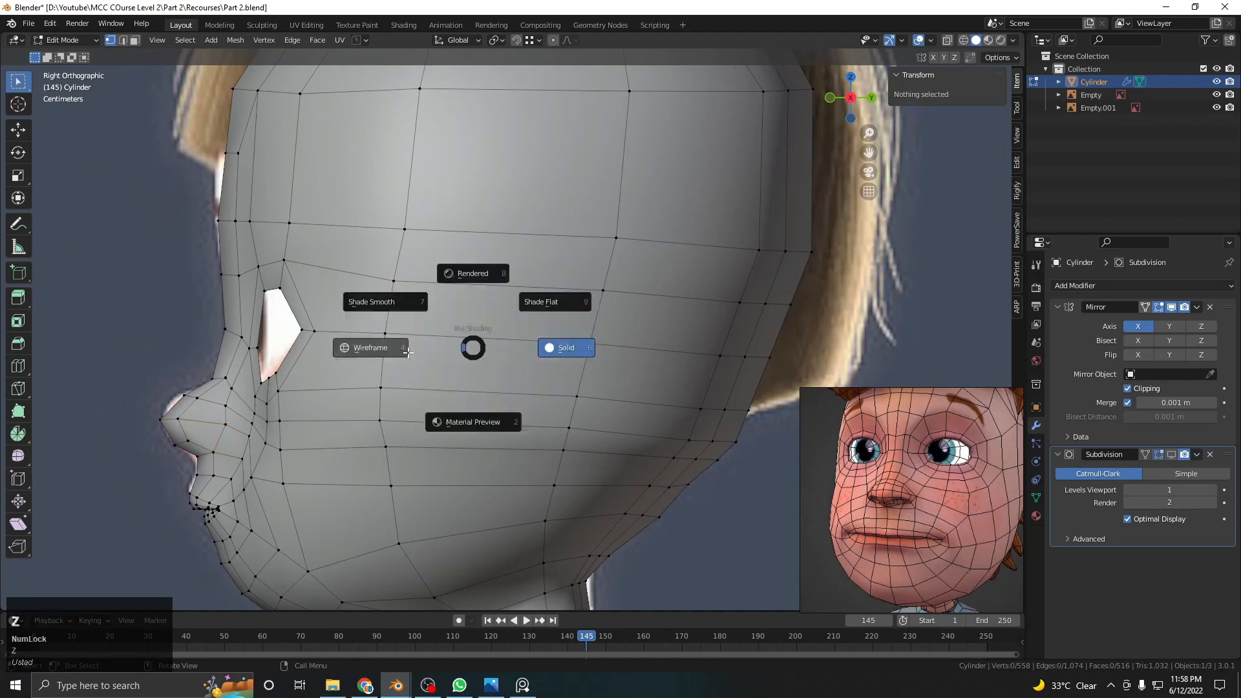
left_click(432, 350)
Delete the three stacked faces covering the ear on the side of the head
left_click(135, 40)
key("z")
left_click(548, 348)
left_click(540, 328)
left_click(529, 368, "shift")
key("z")
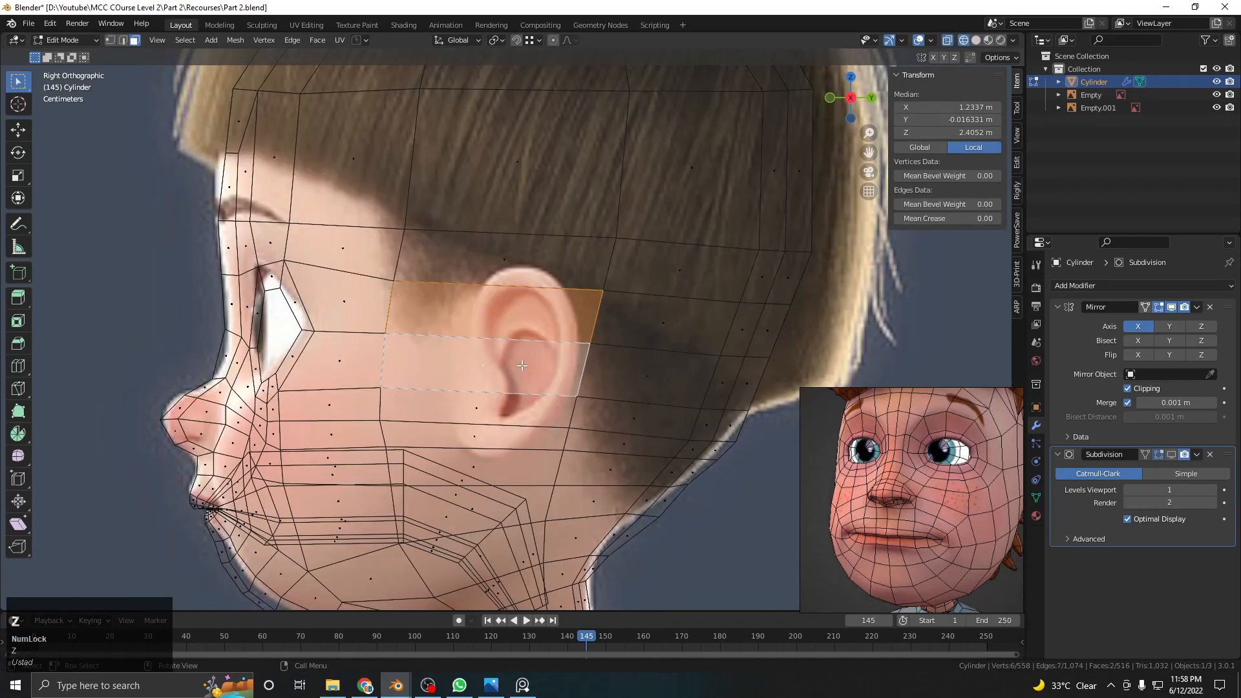
key("z")
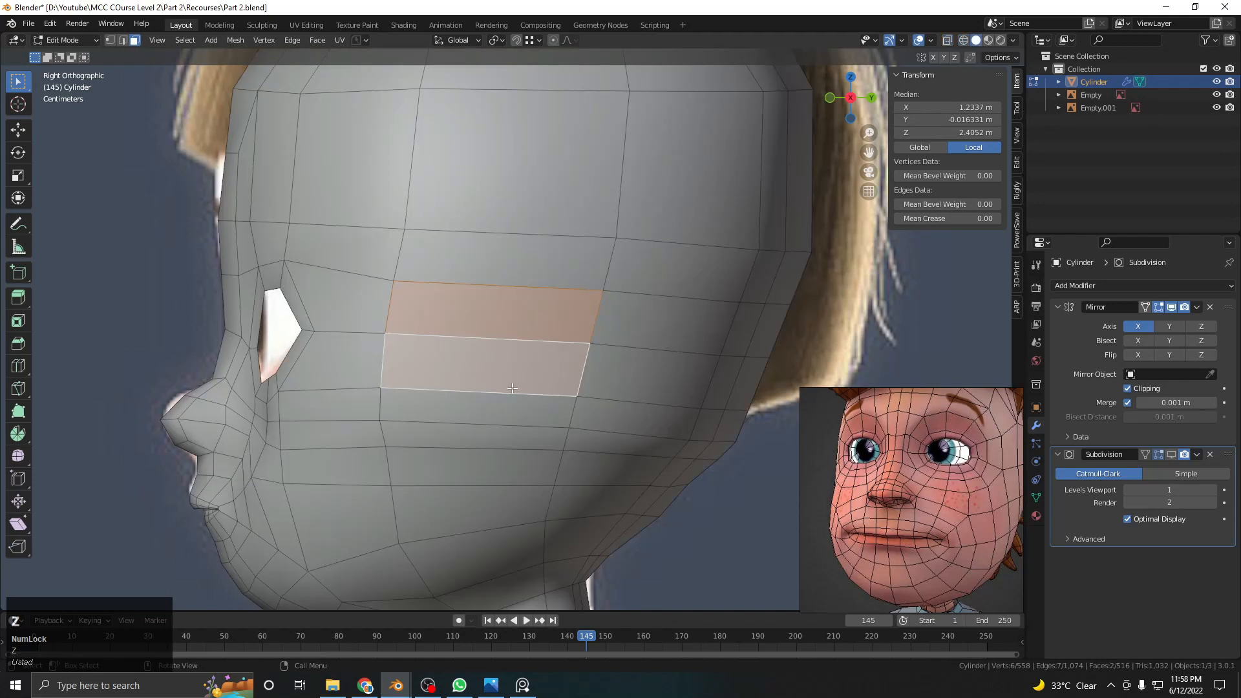
scroll(533, 319, "down", 5)
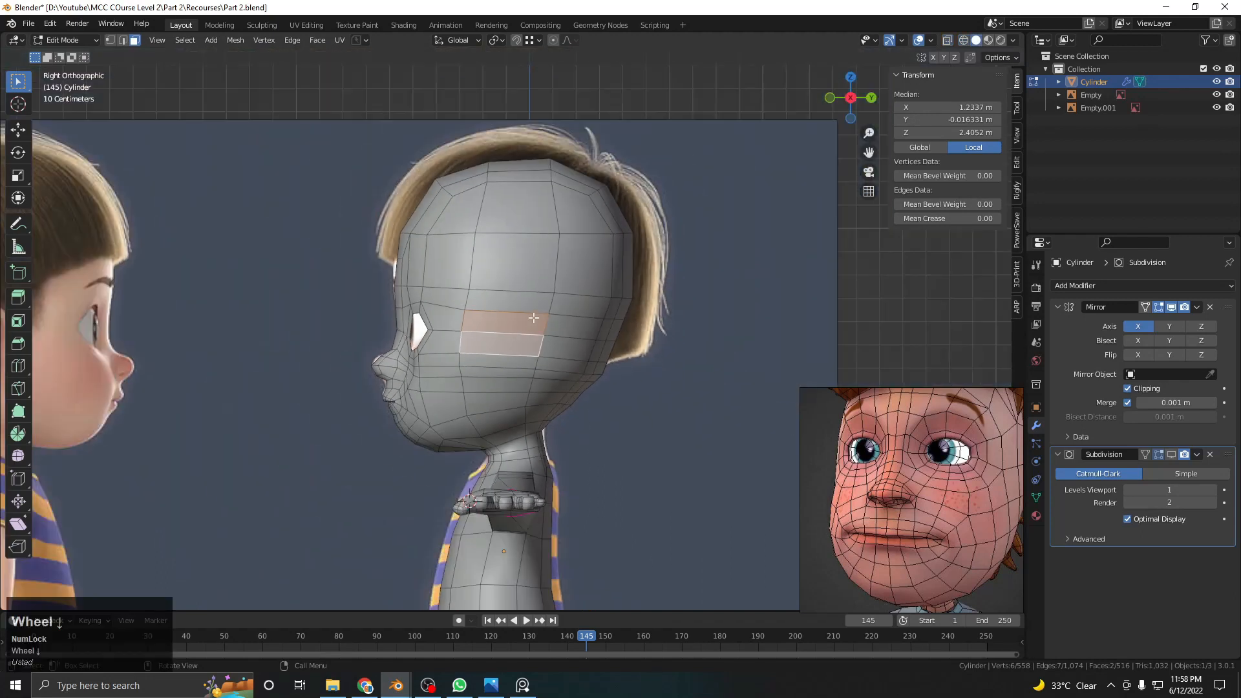
scroll(516, 390, "up", 3)
left_click(551, 379, "shift")
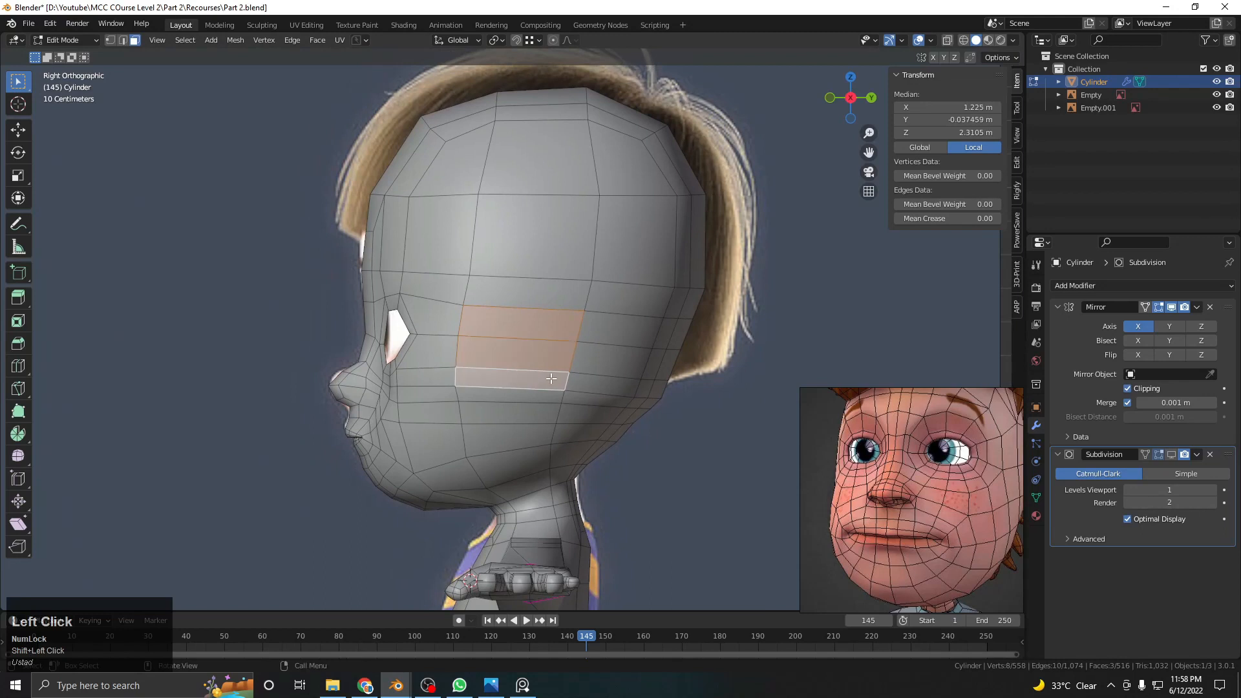
scroll(592, 383, "down", 2)
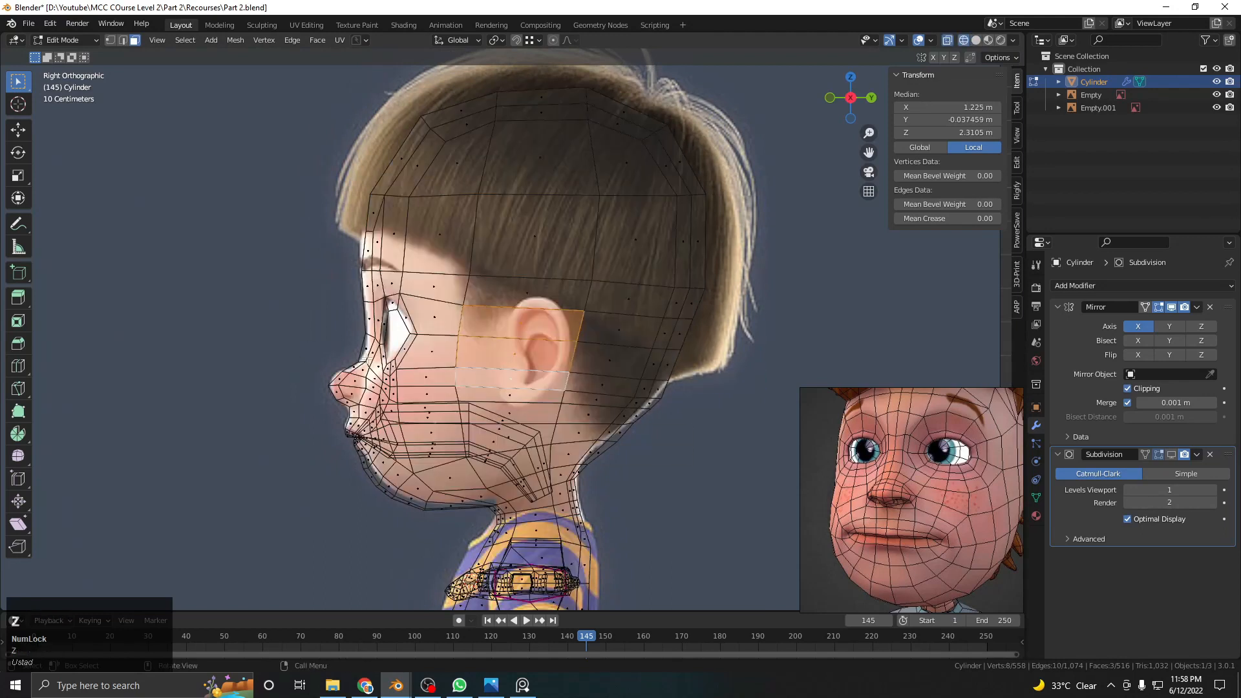
scroll(589, 375, "up", 6)
key("x")
left_click(649, 280)
scroll(524, 327, "down", 4)
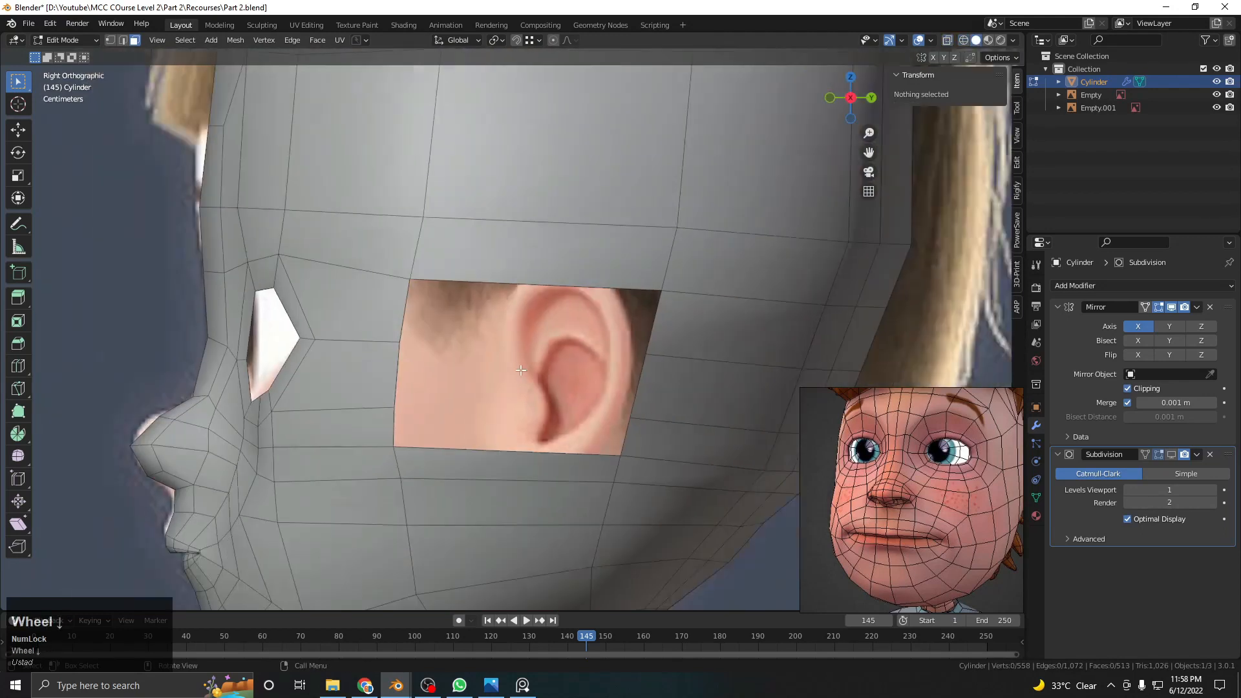
Select the boundary edge loop of the ear hole in edge select mode
left_click(122, 42)
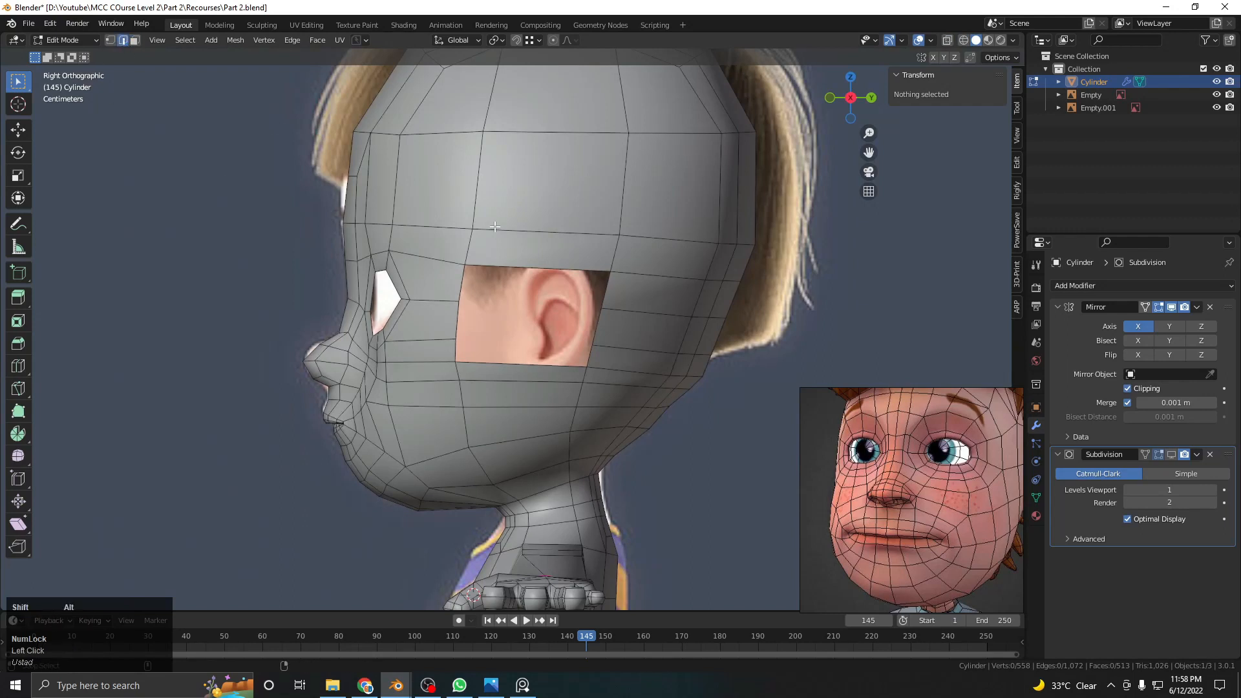
left_click(524, 260, "alt+shift")
right_click(527, 250)
mouse_move(548, 211)
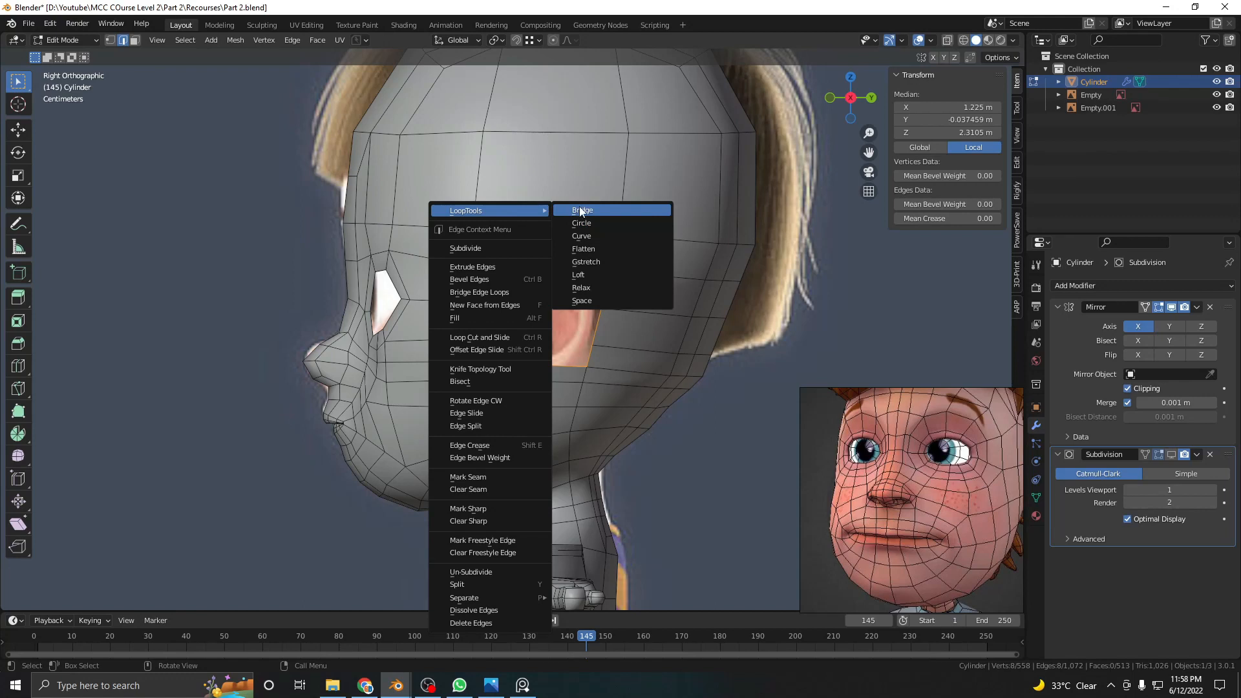
Check the LoopTools add-on in the add-on preferences by searching for "loop", and save the preferences
left_click(49, 23)
left_click(62, 208)
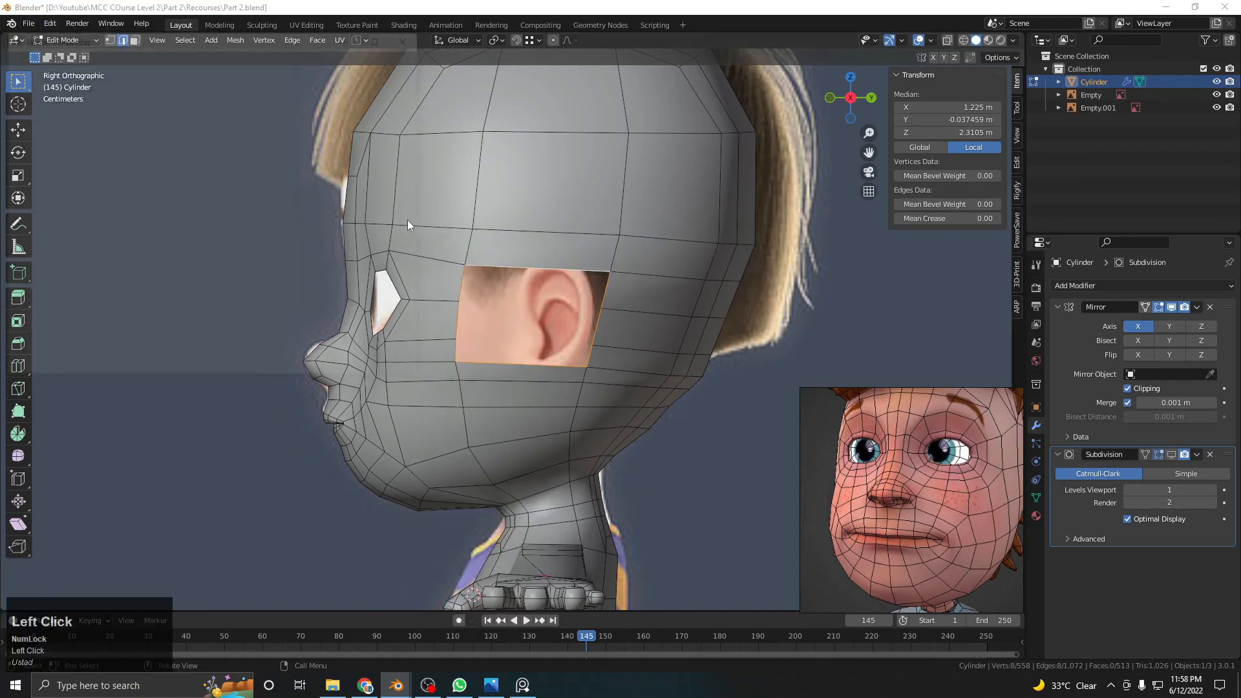
left_click_drag(300, 37, 445, 64)
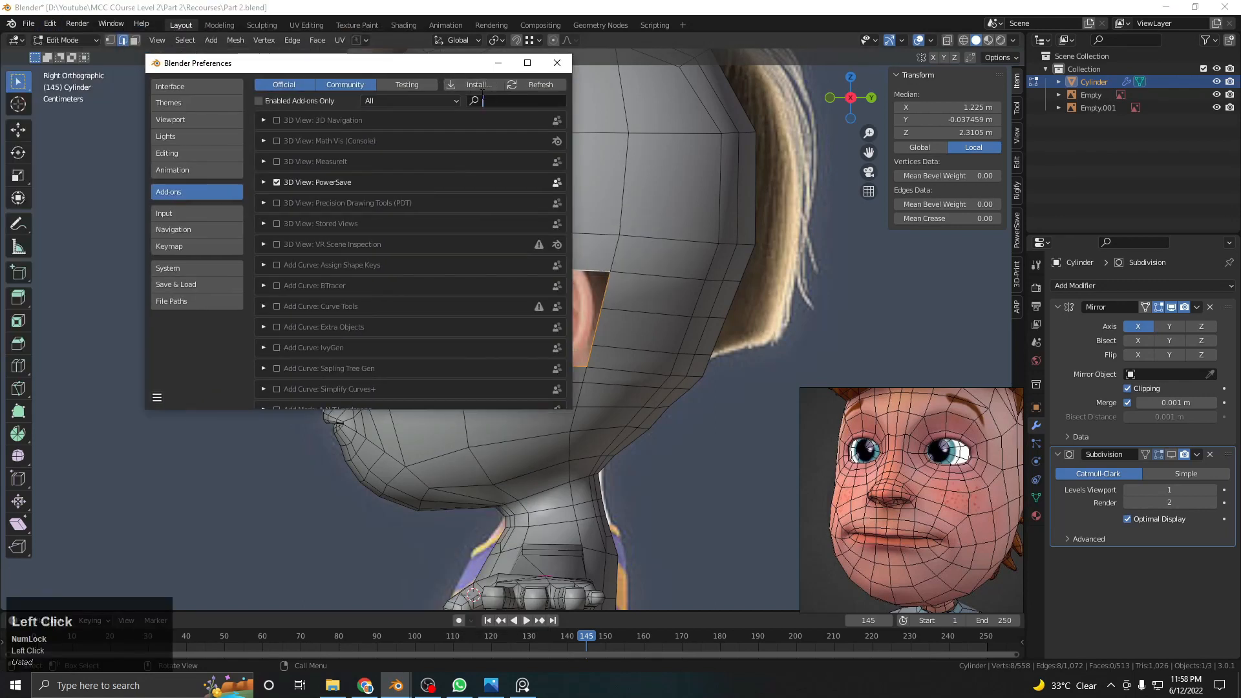
type("loop")
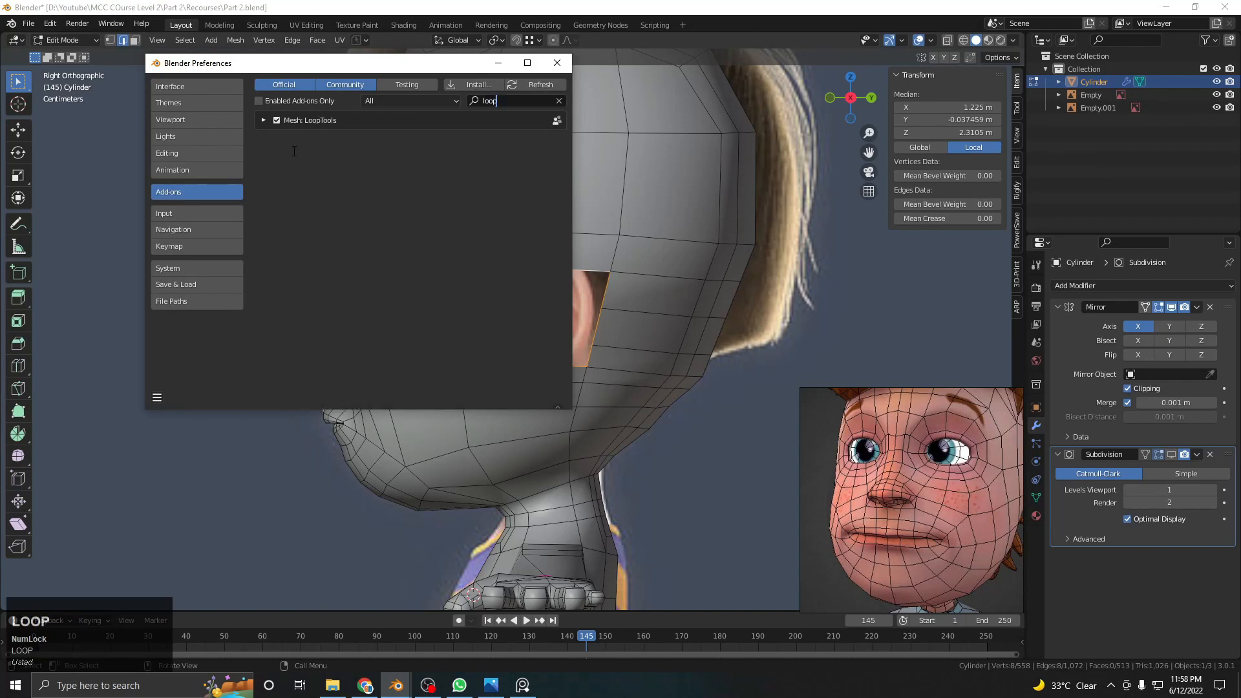
left_click(156, 398)
left_click(201, 364)
left_click(556, 63)
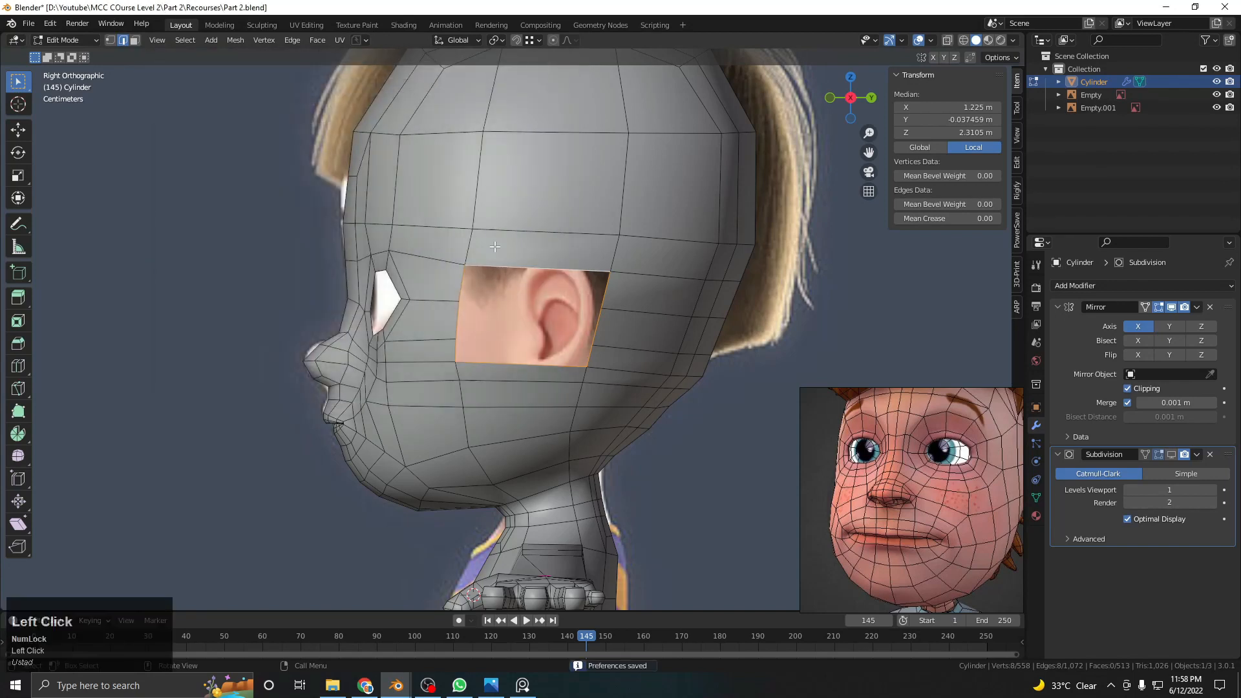
Reshape the ear hole's boundary loop into a circle with LoopTools
right_click(478, 225)
mouse_move(464, 205)
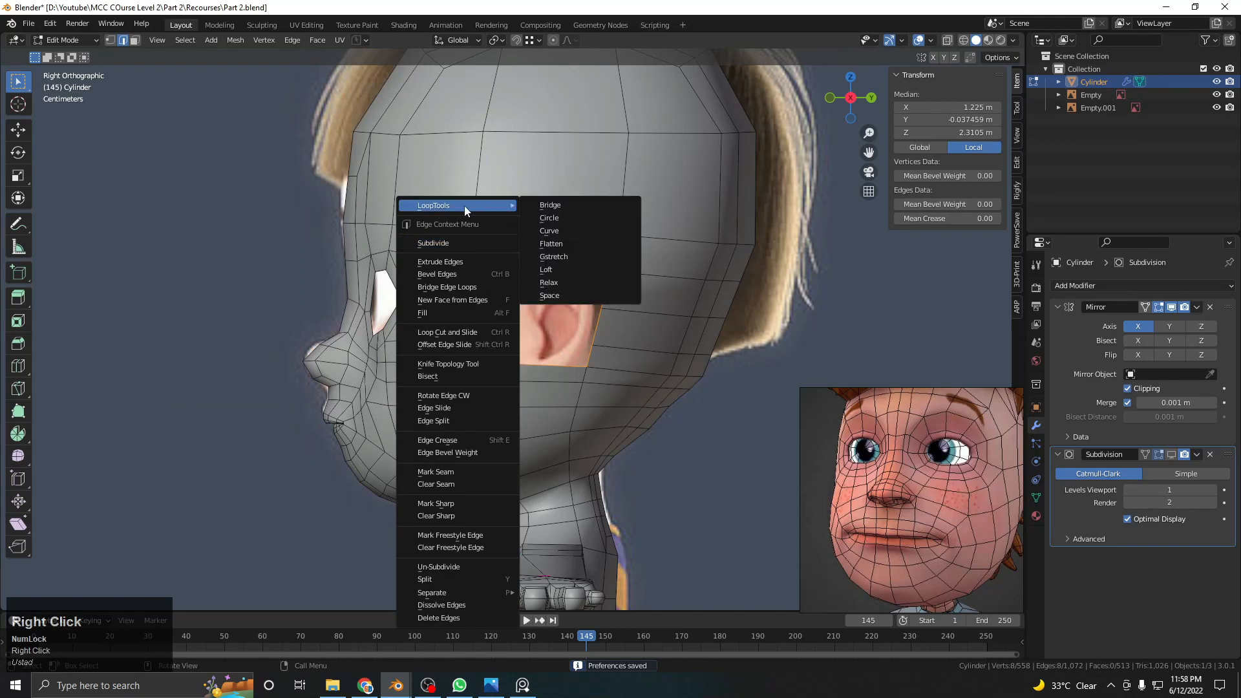
left_click(557, 219)
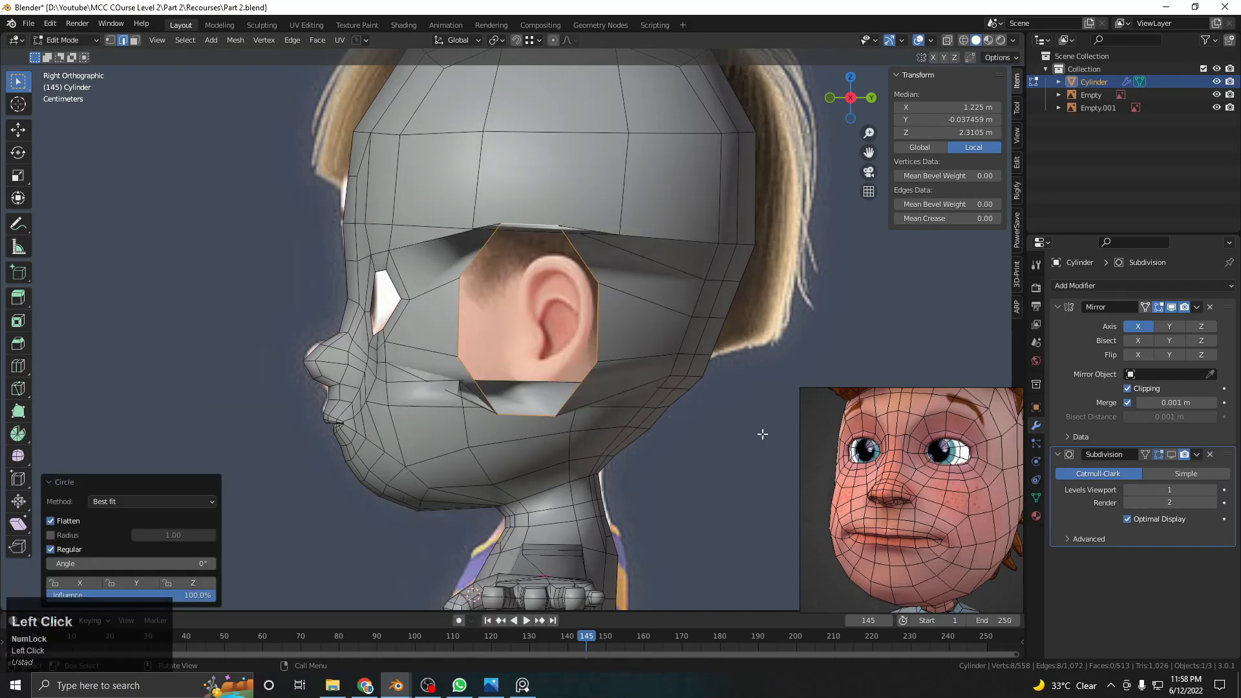
Scale down the ear hole's boundary loop, widen it along Y and position it over the reference ear
key("s")
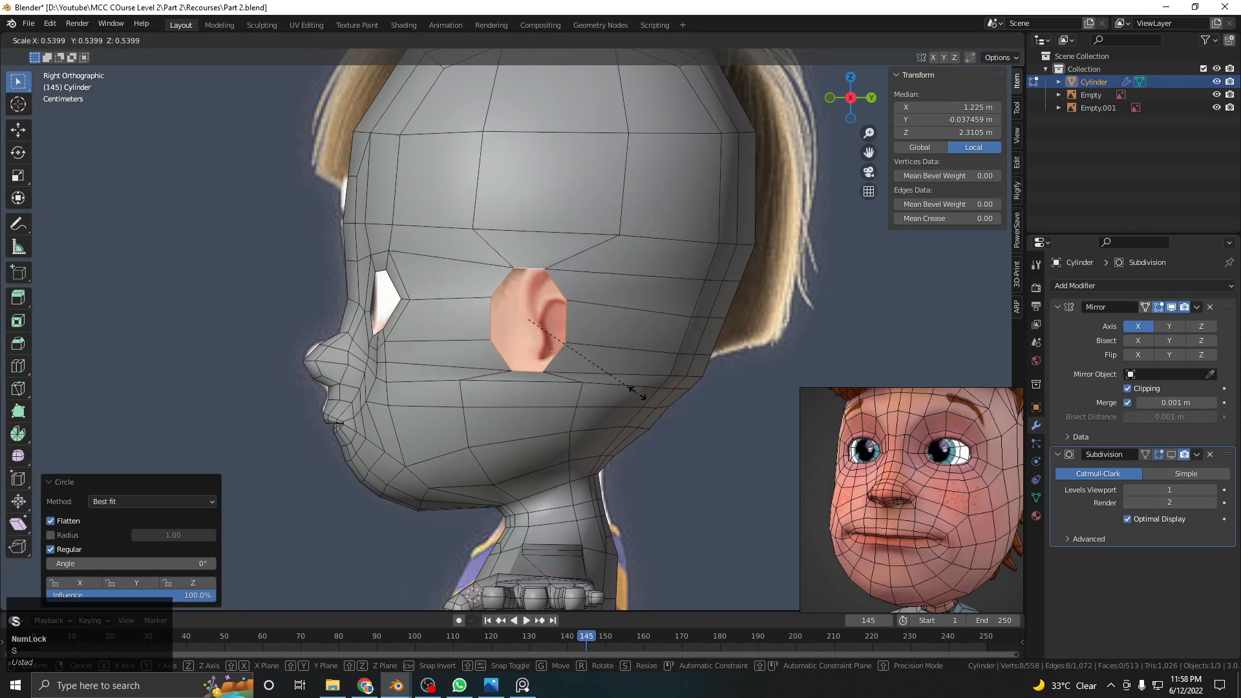
key("x")
key("y")
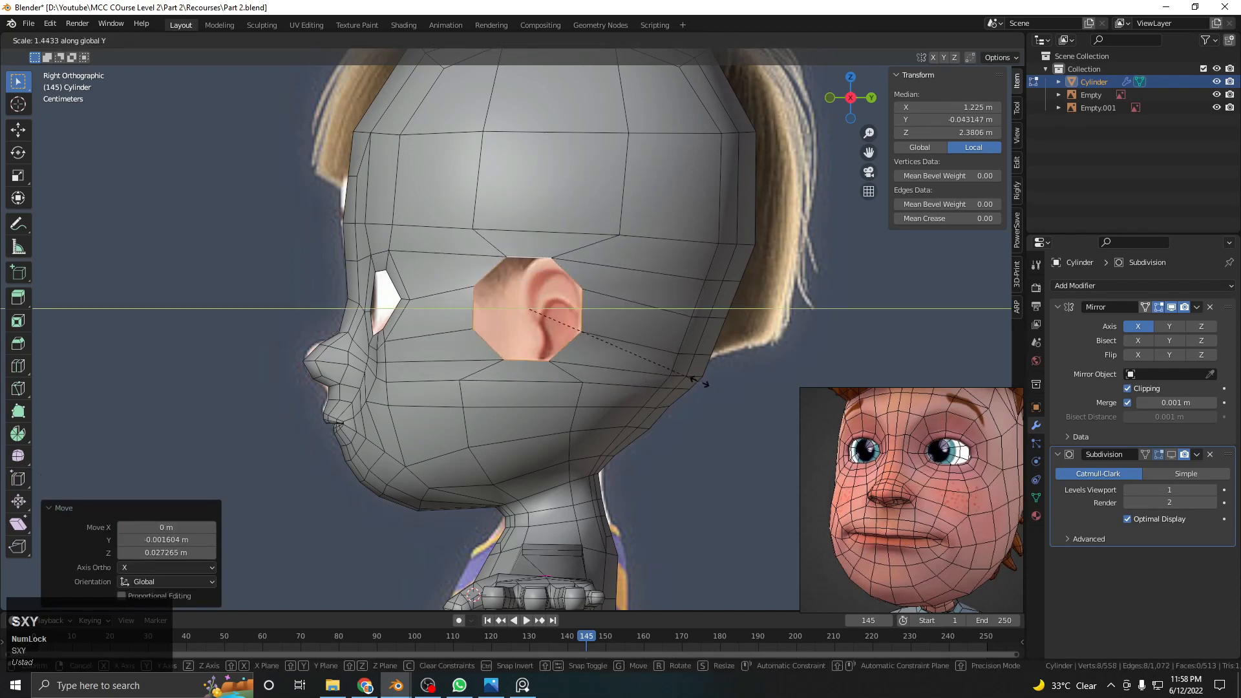
left_click(716, 387)
scroll(602, 327, "up", 3)
key("g")
left_click(616, 342)
In vertex select mode, spread the ear hole's two upper vertices apart to clear the top of the reference ear
left_click(111, 42)
left_click(508, 239)
key("g")
left_click(467, 228)
key("g")
left_click(587, 249)
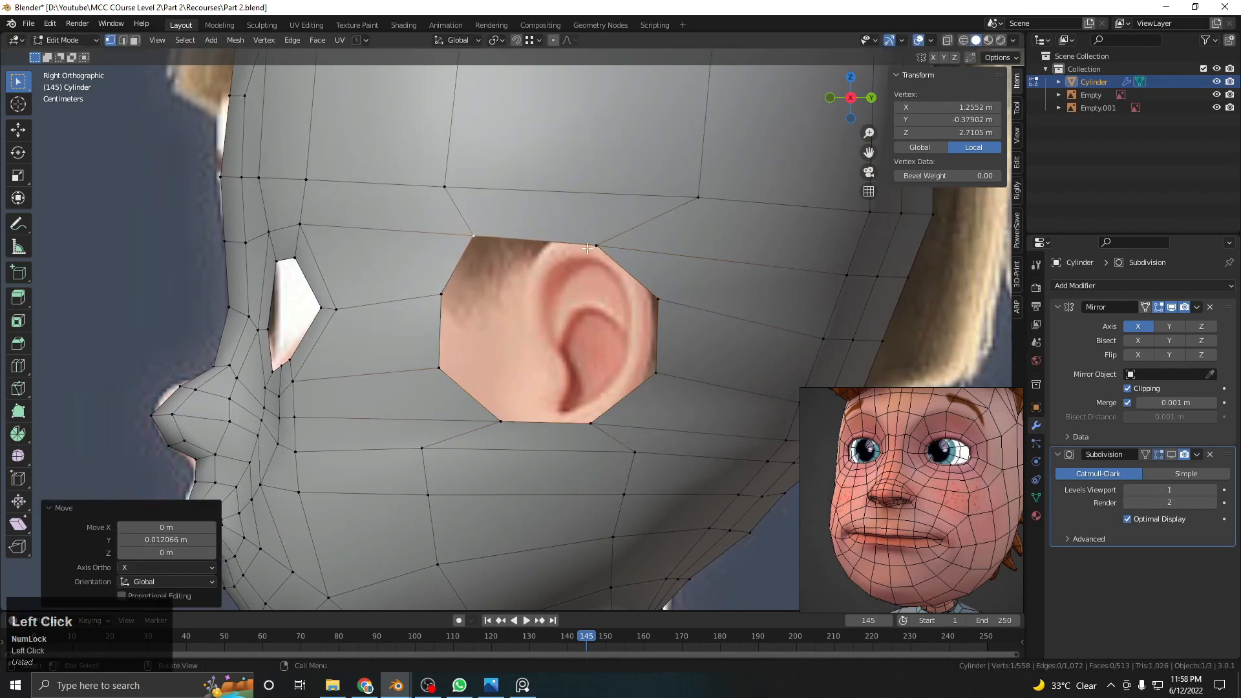
key("g")
left_click(621, 233)
Raise the two head vertices above the ear hole and move the hole's upper rear vertex further up and back
left_click(444, 187)
key("g")
left_click(456, 138)
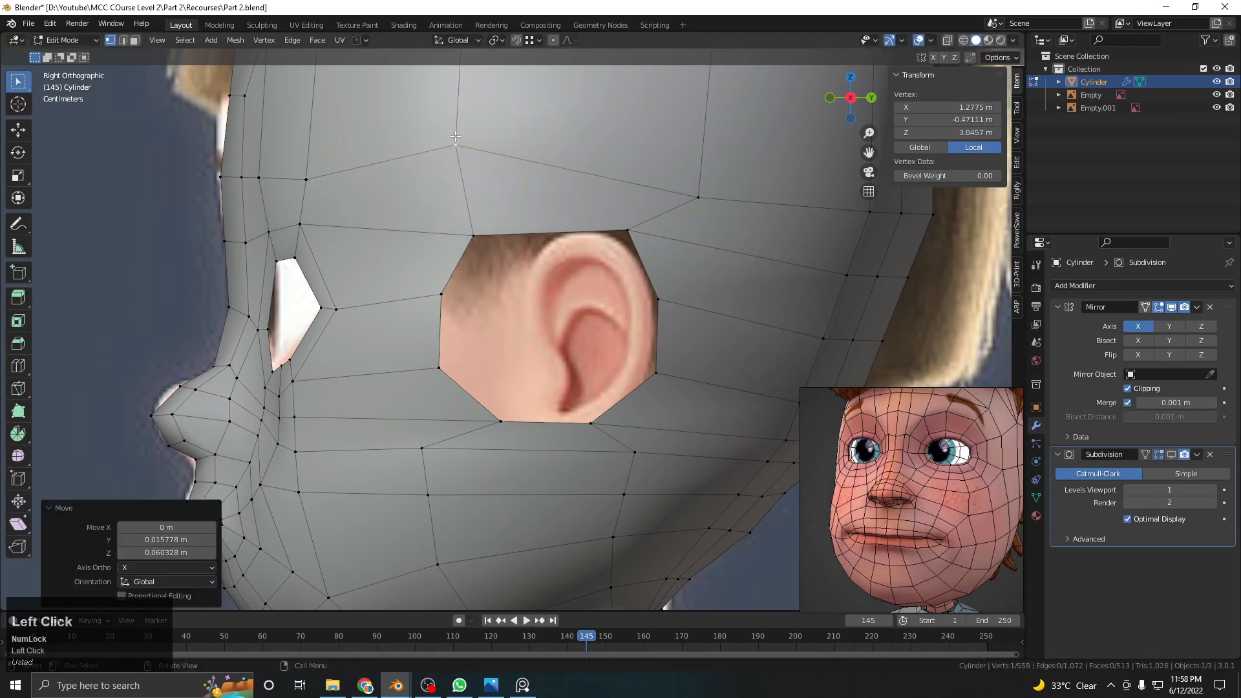
middle_click_drag(455, 138, 444, 191, "shift")
left_click(686, 252)
key("g")
left_click(702, 211)
left_click(617, 284)
key("g")
left_click(637, 262)
Move the ear hole's two rear vertices outward toward the back of the head
middle_click_drag(649, 326, 632, 269, "shift")
left_click(634, 290)
key("g")
left_click(655, 295)
left_click(636, 371)
key("g")
left_click(652, 386)
Pull the ear hole's lower rear vertex down and back around the earlobe
middle_click_drag(657, 391, 629, 291, "shift")
scroll(629, 290, "up", 2)
left_click(550, 318)
key("g")
left_click(585, 332)
key("g")
left_click(604, 403)
Nudge the two vertices stacked beneath the ear hole's lower rear corner slightly downward
left_click(595, 423)
key("g")
left_click(594, 434)
left_click(584, 479)
key("g")
left_click(584, 491)
Move the ear hole's lower front vertex forward and nudge the vertices beneath it and at the lower rear downward
left_click(320, 365)
key("g")
left_click(326, 391)
left_click(403, 312)
key("g")
left_click(359, 306)
left_click(570, 332)
key("g")
left_click(573, 342)
Adjust the ear hole's upper front and upper rear vertices so the top edge runs level
scroll(556, 329, "down", 4)
scroll(500, 387, "up", 2)
middle_click_drag(483, 285, 511, 317, "shift")
left_click(461, 192)
key("g")
left_click(477, 196)
key("g")
right_click(639, 179)
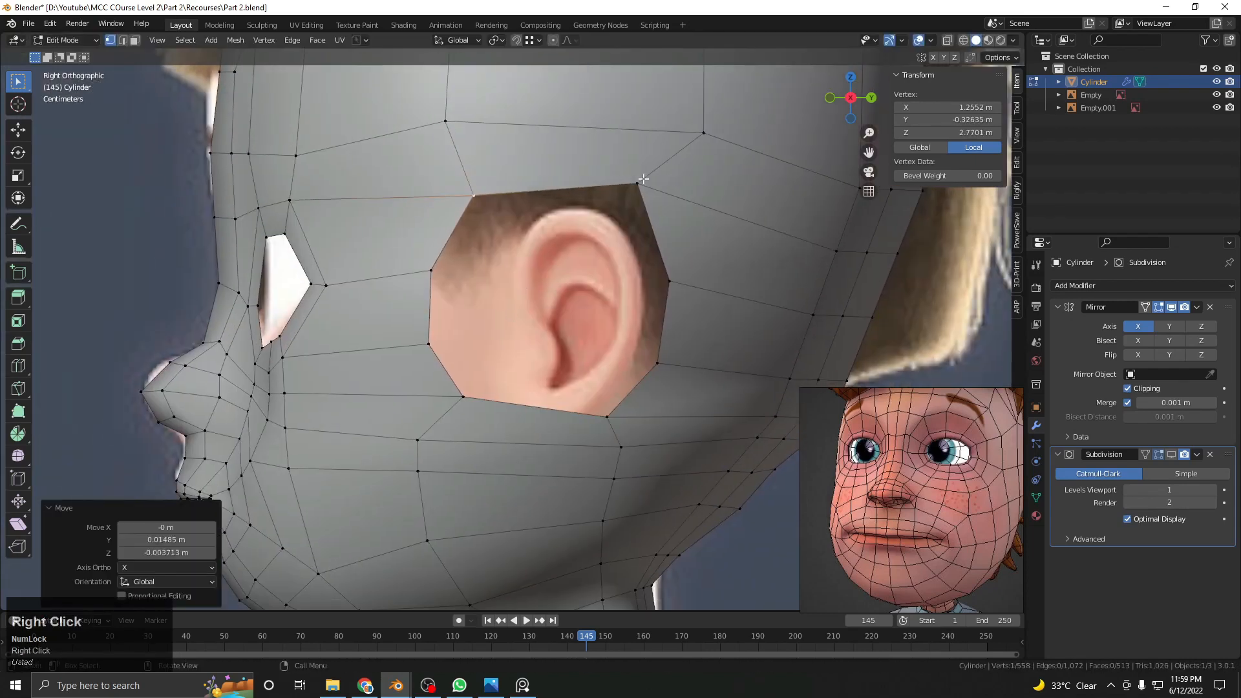
left_click(638, 183)
key("g")
left_click(631, 192)
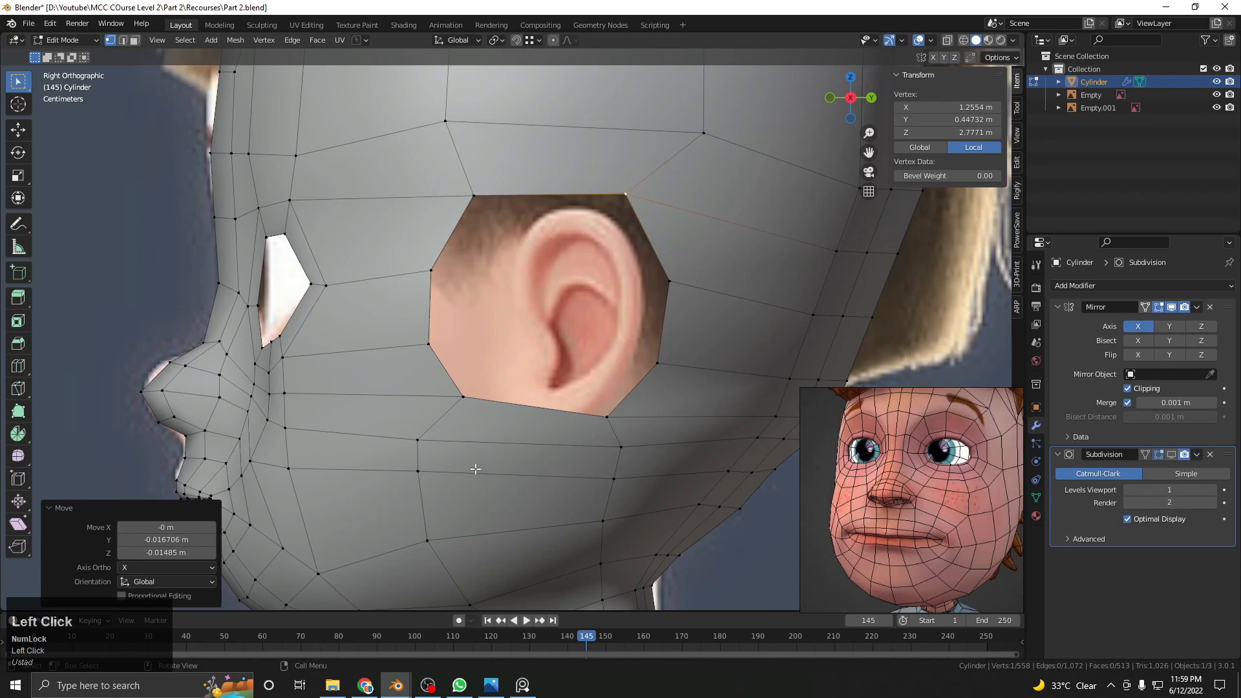
Lower the two side vertices along the jaw beneath the ear to even out the edge spacing
middle_click_drag(517, 451, 554, 286, "shift")
left_click(484, 379)
key("g")
left_click(486, 395)
left_click(650, 360)
key("g")
left_click(643, 387)
key("g")
left_click(664, 391)
Box-select the nape vertices in wireframe and move them down and forward, and reposition the nearby jaw vertex
key("z")
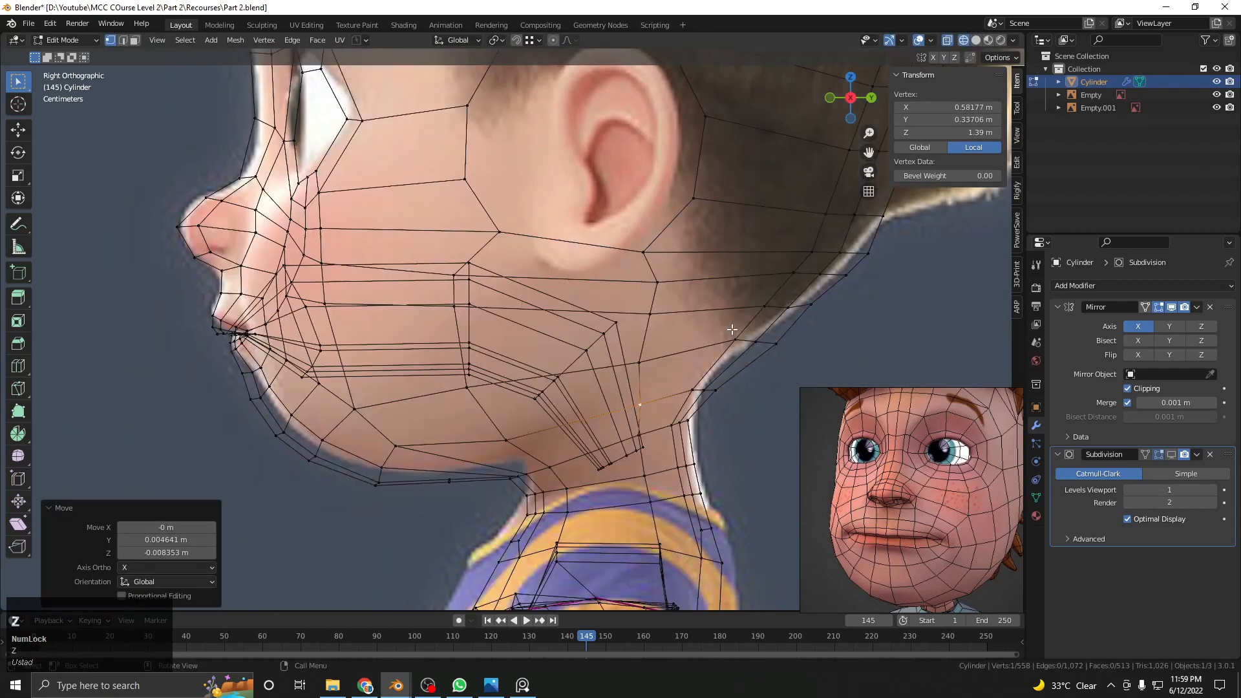
left_click_drag(732, 330, 784, 364)
key("z")
key("g")
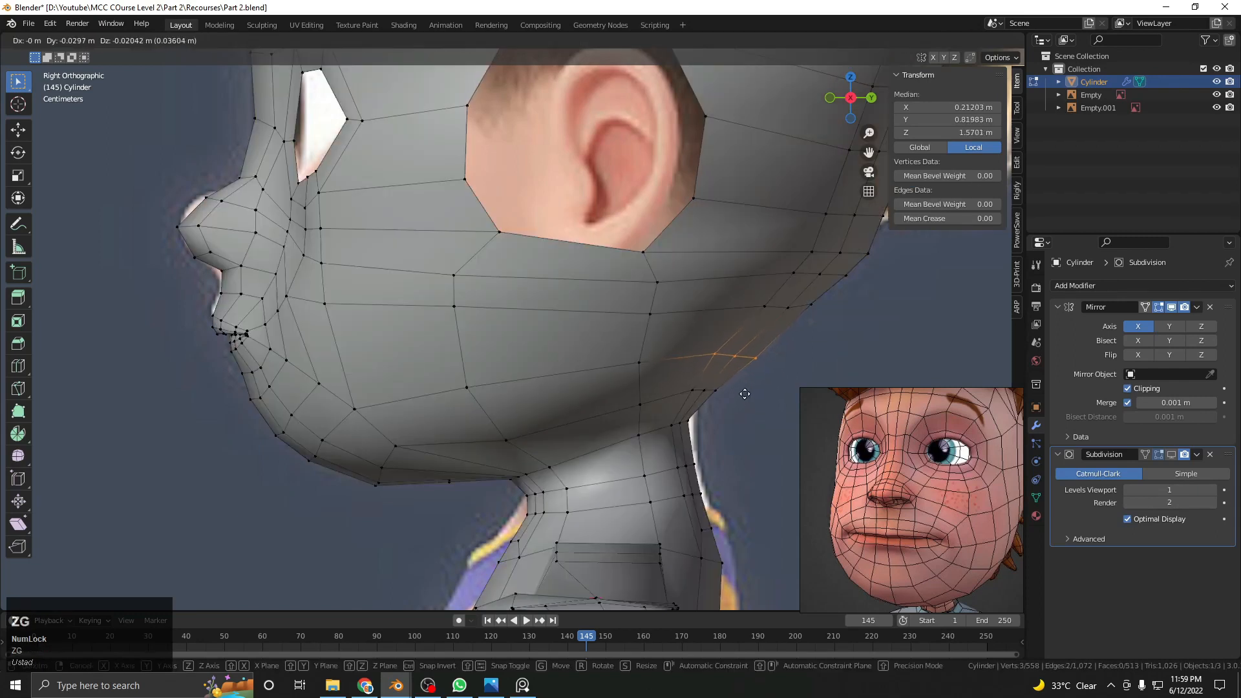
left_click(745, 393)
left_click(621, 357)
middle_click_drag(651, 318, 588, 432, "shift")
key("g")
left_click(623, 322)
Extrude the ear hole's boundary loop and scale it inward to form a ring of faces around the ear
left_click(648, 235, "alt+shift")
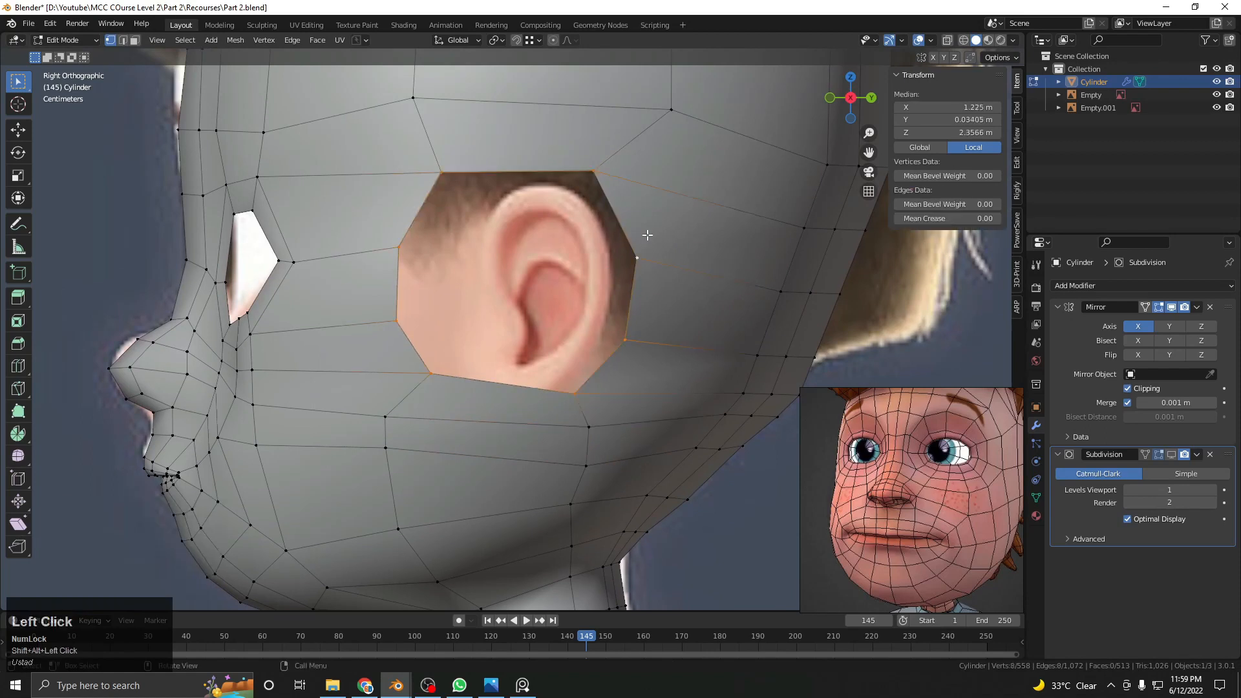
key("e")
key("s")
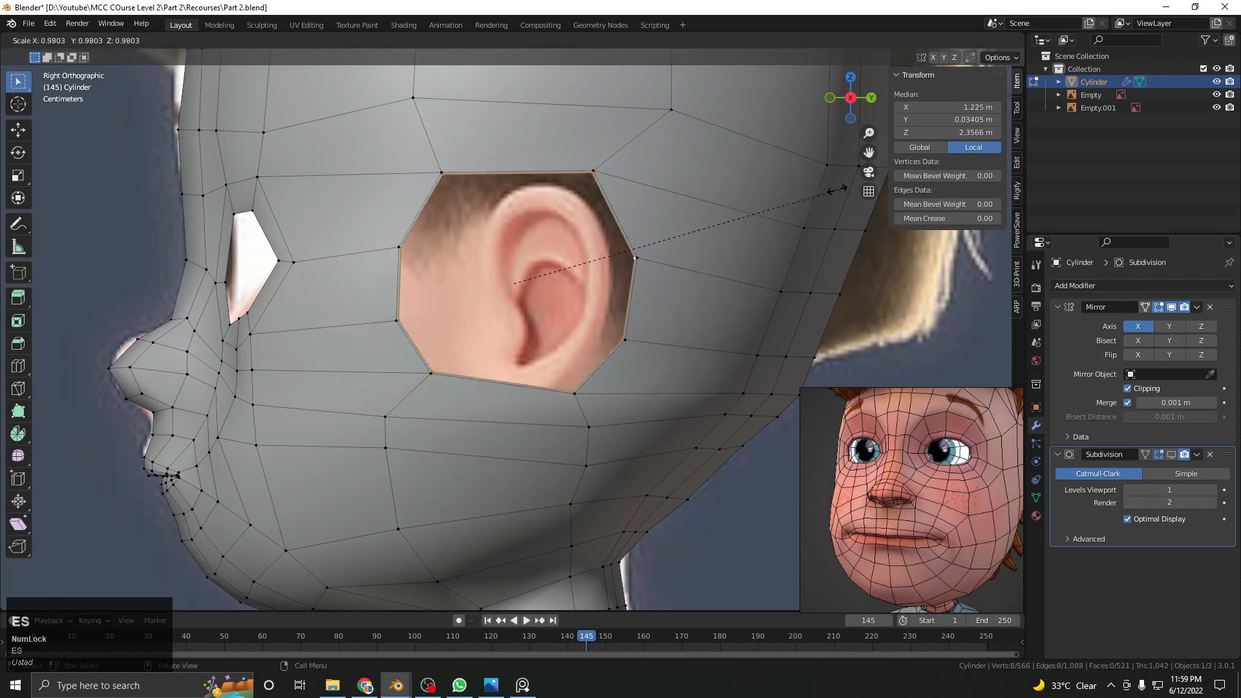
left_click(450, 210)
Move the inner ear loop's four front vertices back to follow the front outline of the reference ear
left_click(451, 210)
key("g")
left_click(489, 215)
left_click(444, 254)
key("g")
left_click(504, 260)
left_click(436, 323)
key("g")
left_click(505, 330)
left_click(463, 363)
key("g")
left_click(522, 367)
Fit the inner ear loop's lower rear and upper rear vertices to the reference ear's outline
left_click(548, 365)
key("g")
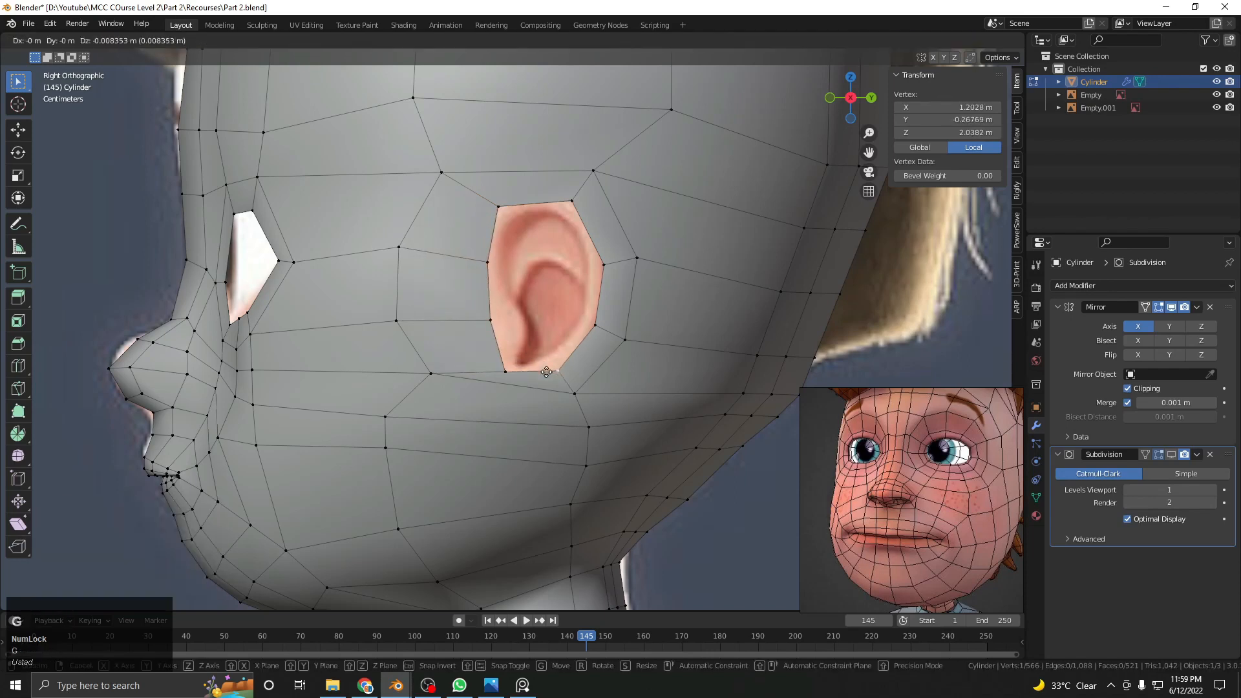
left_click(548, 375)
middle_click_drag(548, 374, 515, 409, "shift")
scroll(556, 317, "up", 2)
left_click(549, 191)
key("g")
left_click(551, 188)
Move the outer ear loop's lower front vertex forward onto the cheek and adjust the front vertex above it
scroll(478, 336, "down", 3)
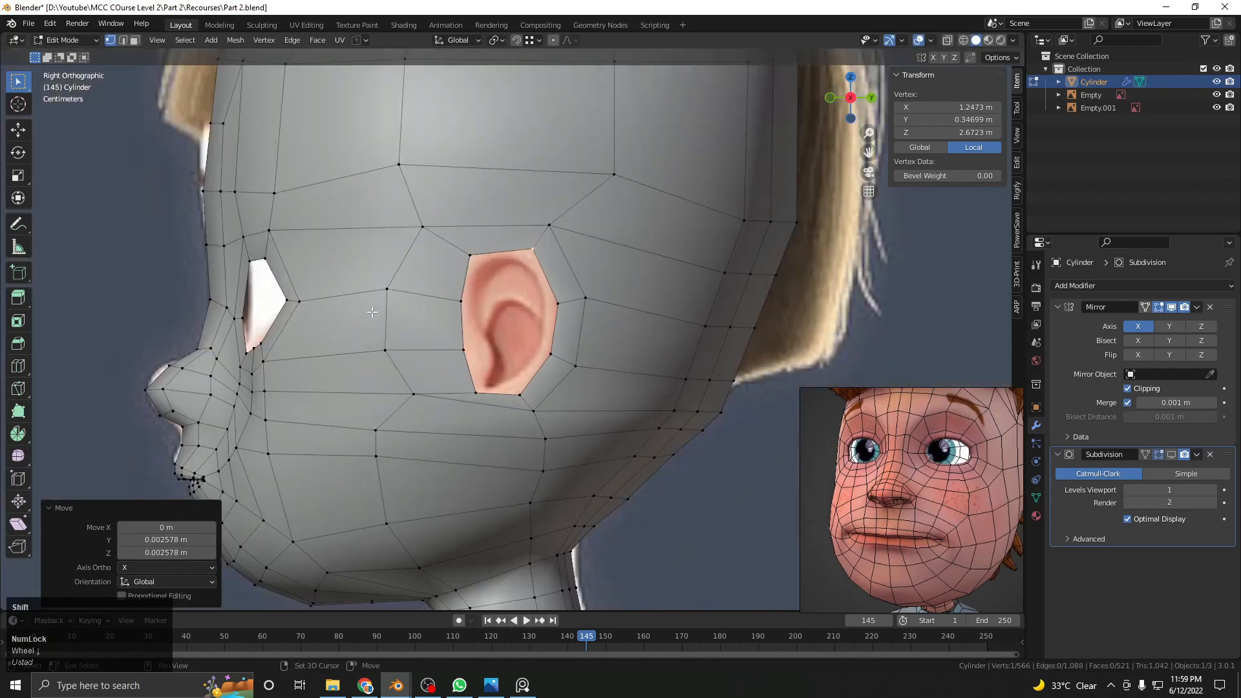
middle_click_drag(429, 415, 560, 361, "shift")
scroll(560, 362, "up", 1)
left_click(546, 343)
key("g")
left_click(501, 341)
left_click(525, 289)
key("g")
left_click(523, 288)
Dissolve the edge joining the outer ear loop's lower front and lower rear vertices below the ear
scroll(515, 334, "down", 3)
scroll(582, 376, "up", 2)
left_click(516, 342)
middle_click_drag(596, 361, 489, 326, "shift")
scroll(460, 313, "up", 3)
left_click(601, 316, "shift")
key("x")
left_click(515, 364)
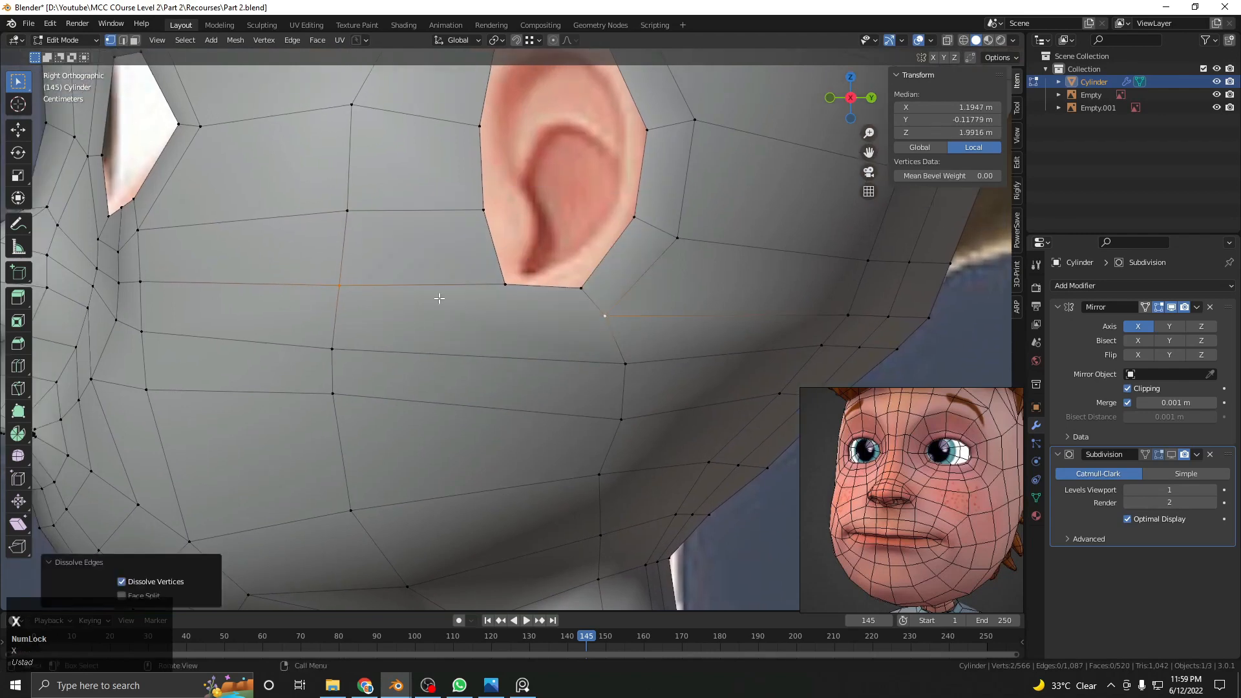
scroll(600, 313, "down", 3)
middle_click_drag(561, 300, 569, 355, "shift")
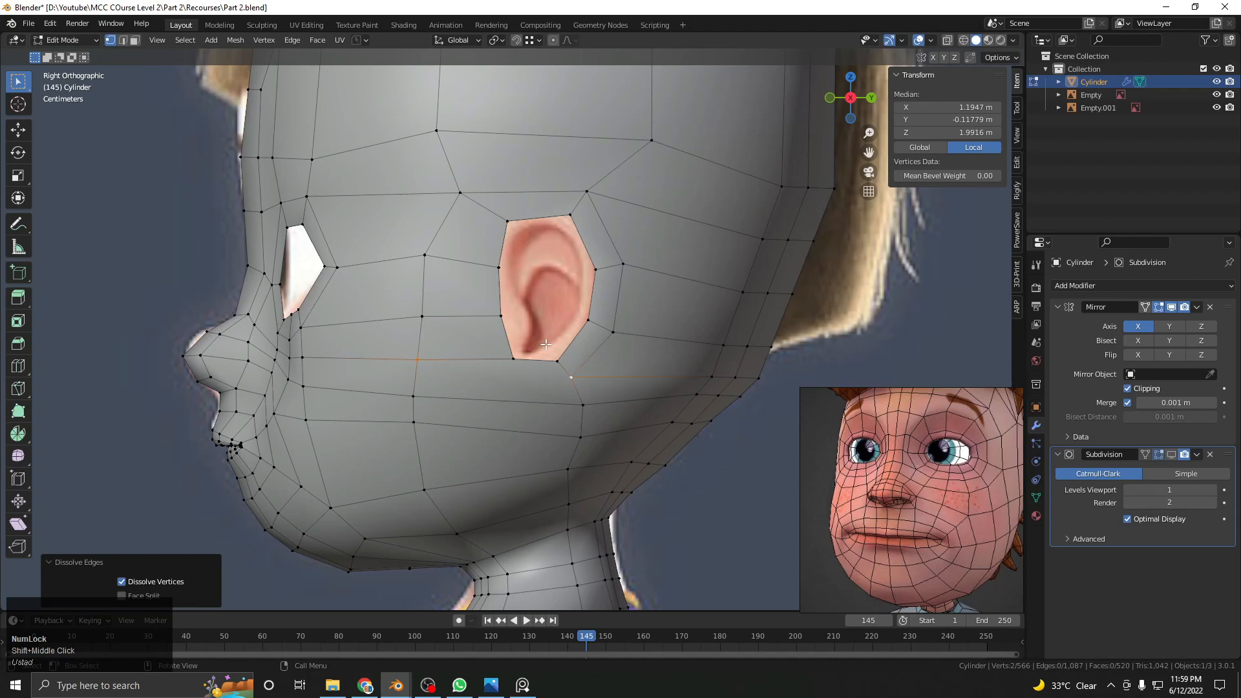
Dissolve the two edges meeting at the outer loop's upper front vertex and connect their far ends directly with a new edge
left_click(435, 248)
left_click(458, 197, "shift")
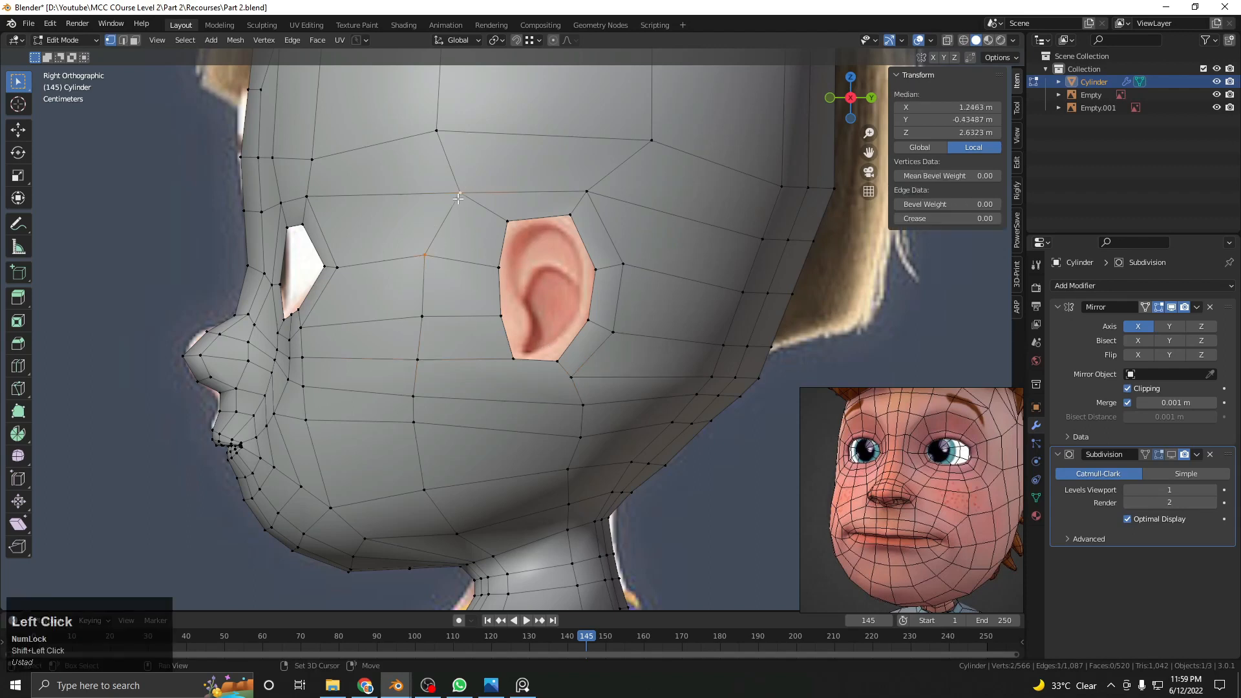
key("x")
left_click(478, 211)
left_click(454, 187)
left_click(440, 134, "shift")
key("x")
left_click(458, 211)
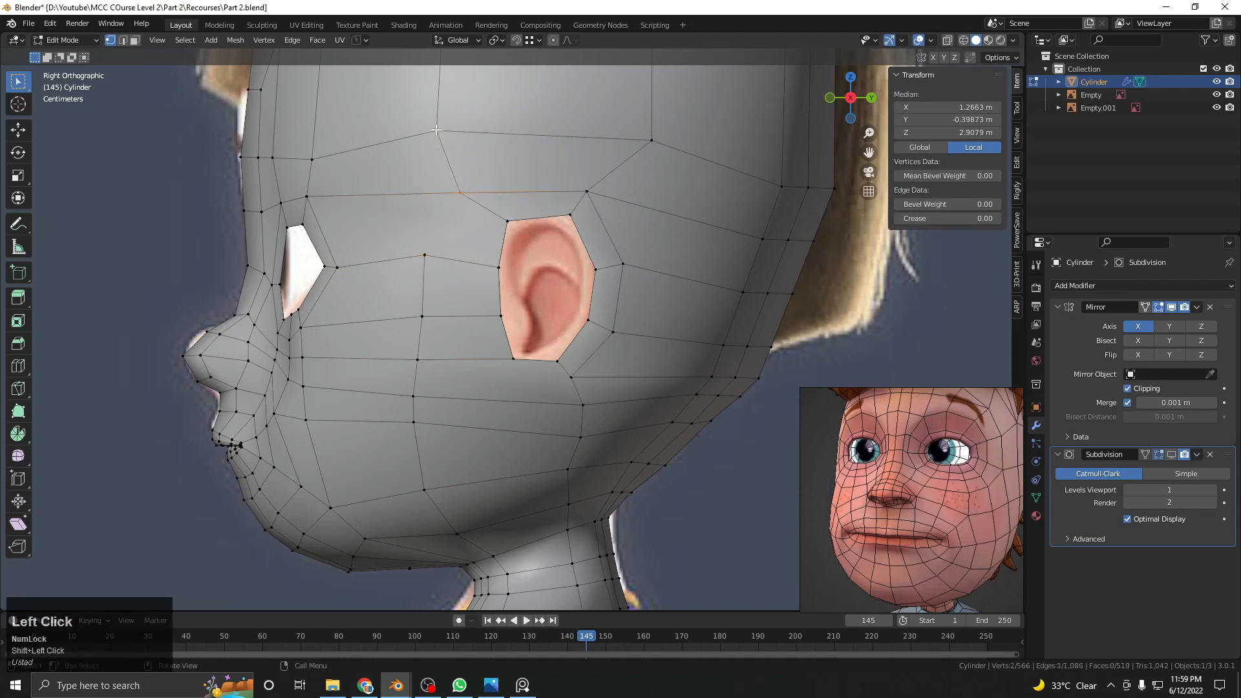
left_click(431, 235)
key("j")
Move the freed vertex back above the ear and knife-cut a loop from it around the ear's front to below the lobe
left_click(472, 212)
key("g")
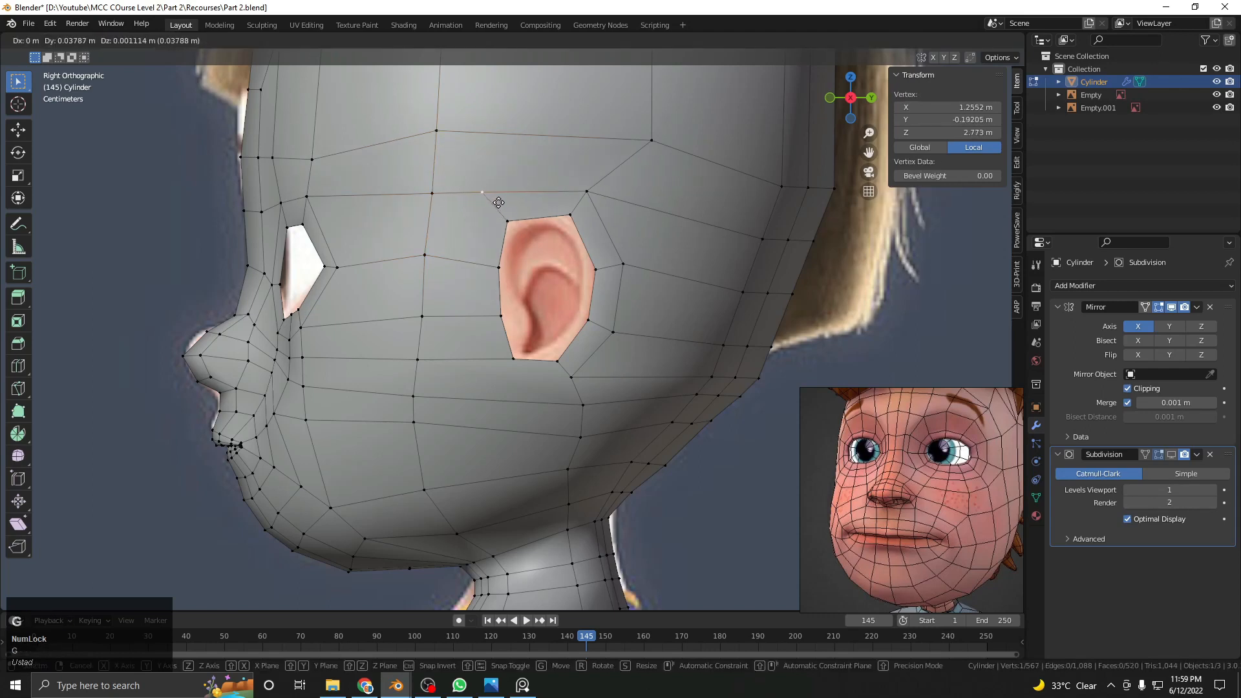
left_click(510, 210)
key("k")
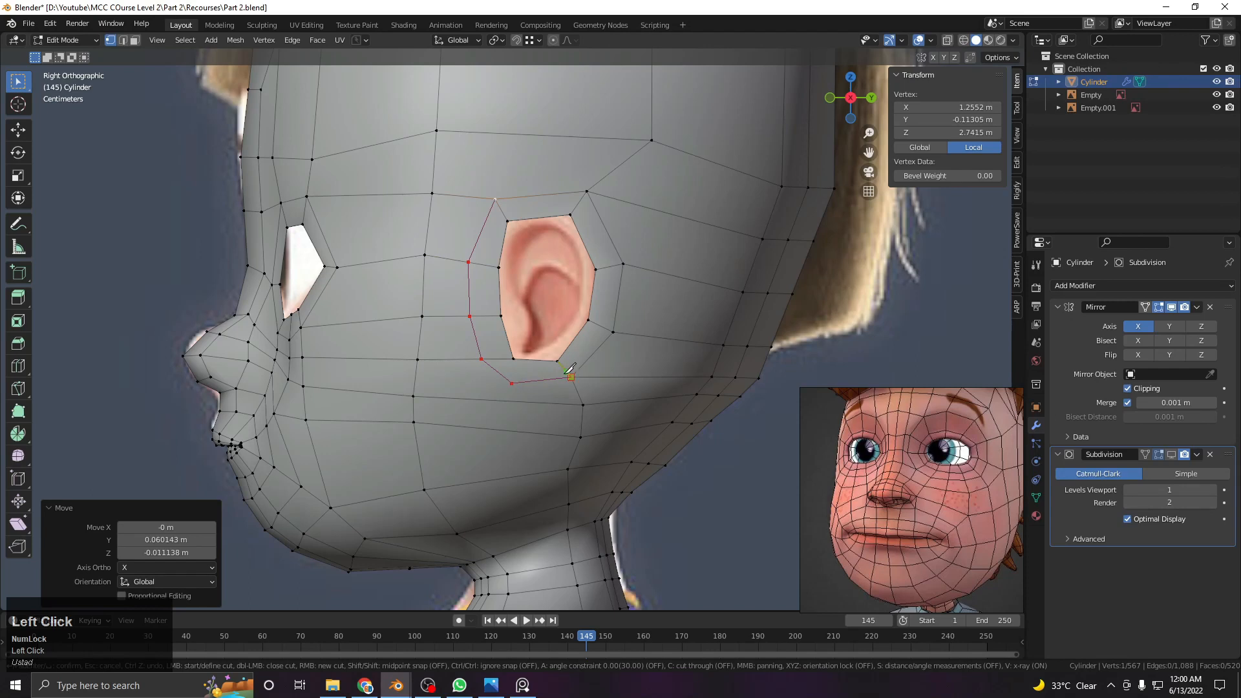
key("Return")
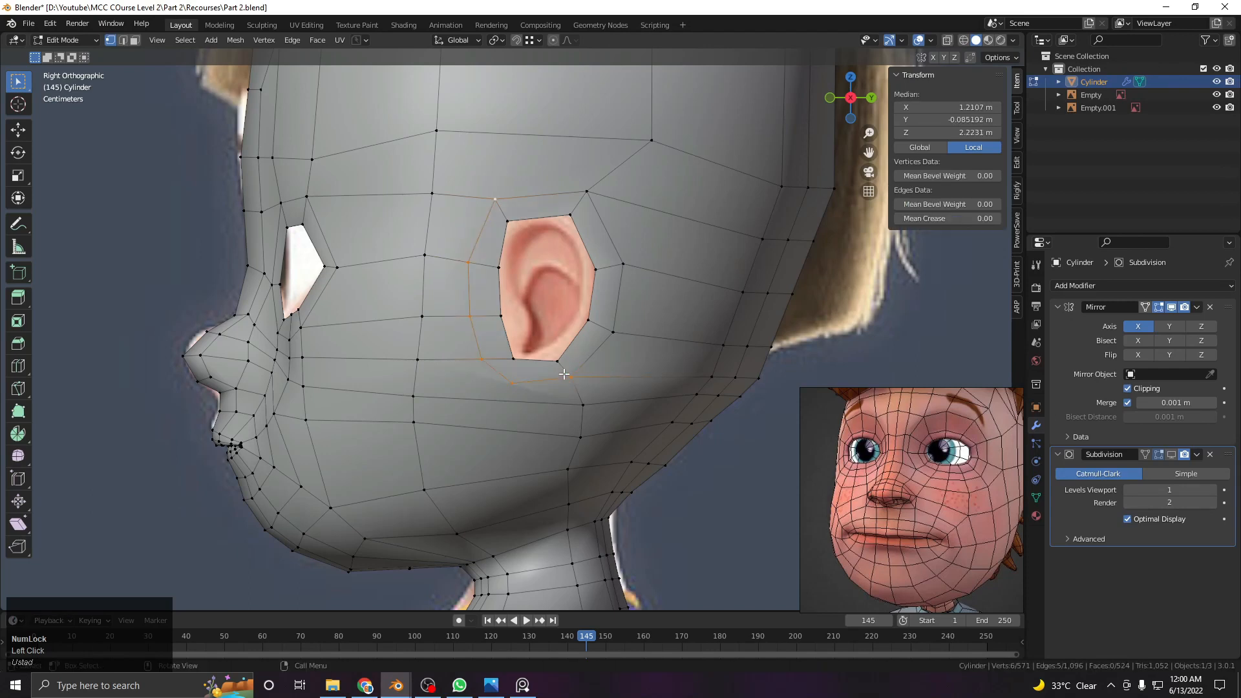
Try to connect the new loop's lowest vertex to the cheek vertex in front of it
left_click(528, 396)
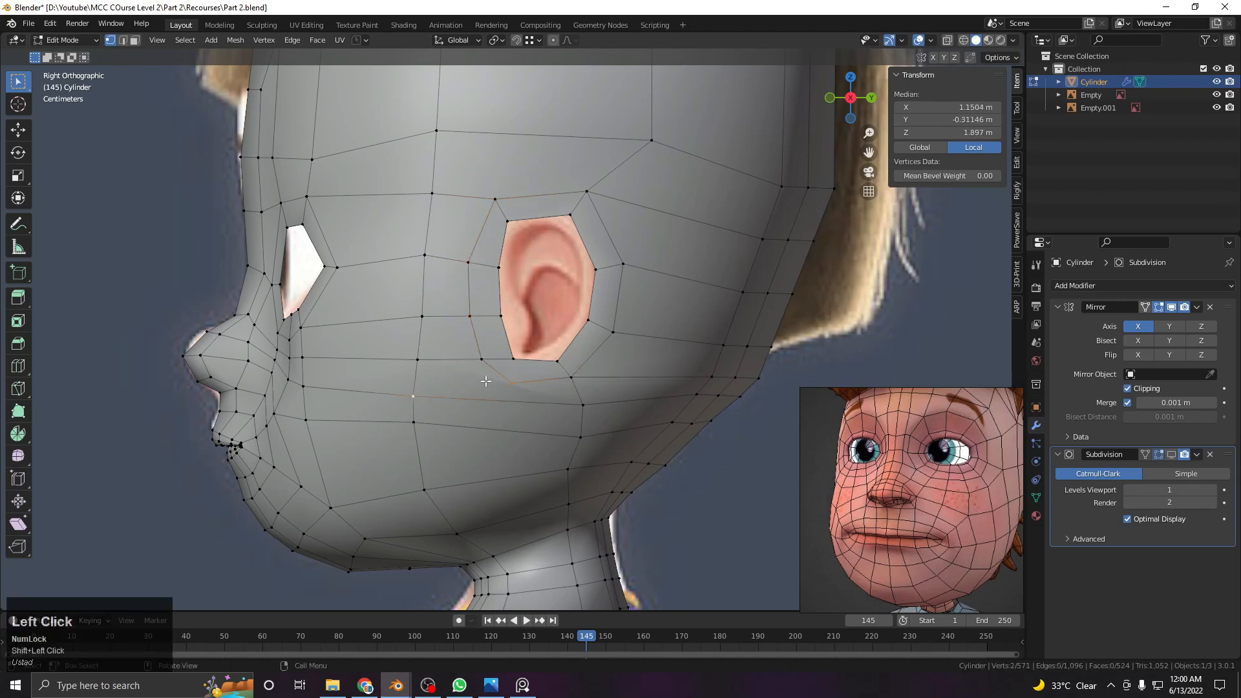
key("j")
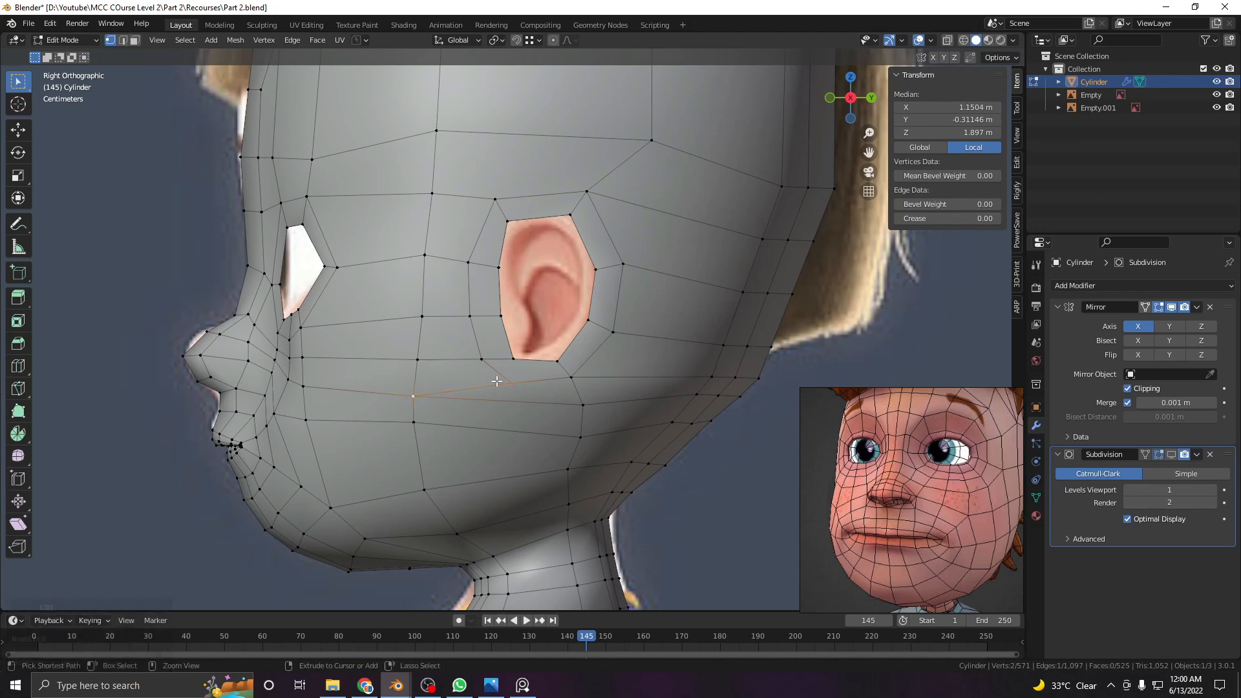
key("ctrl+z")
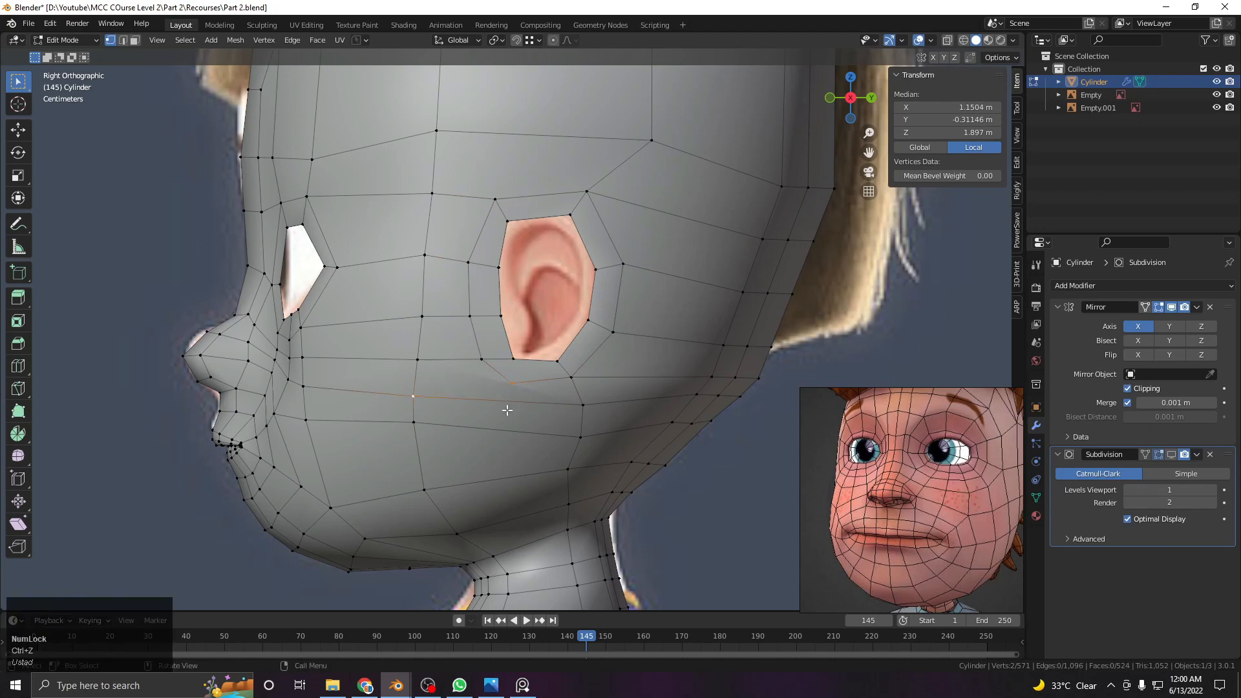
key("j")
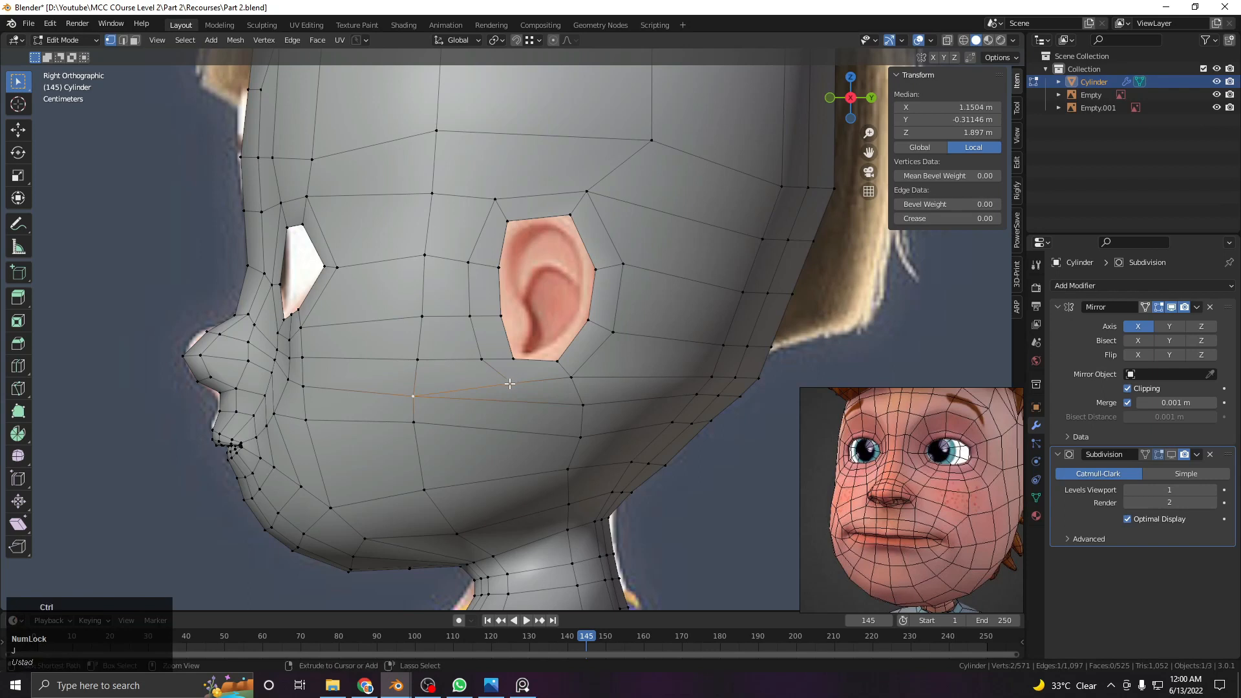
key("ctrl+z")
Knife-cut a vertical edge from the new loop's lowest vertex down across the jaw faces
key("k")
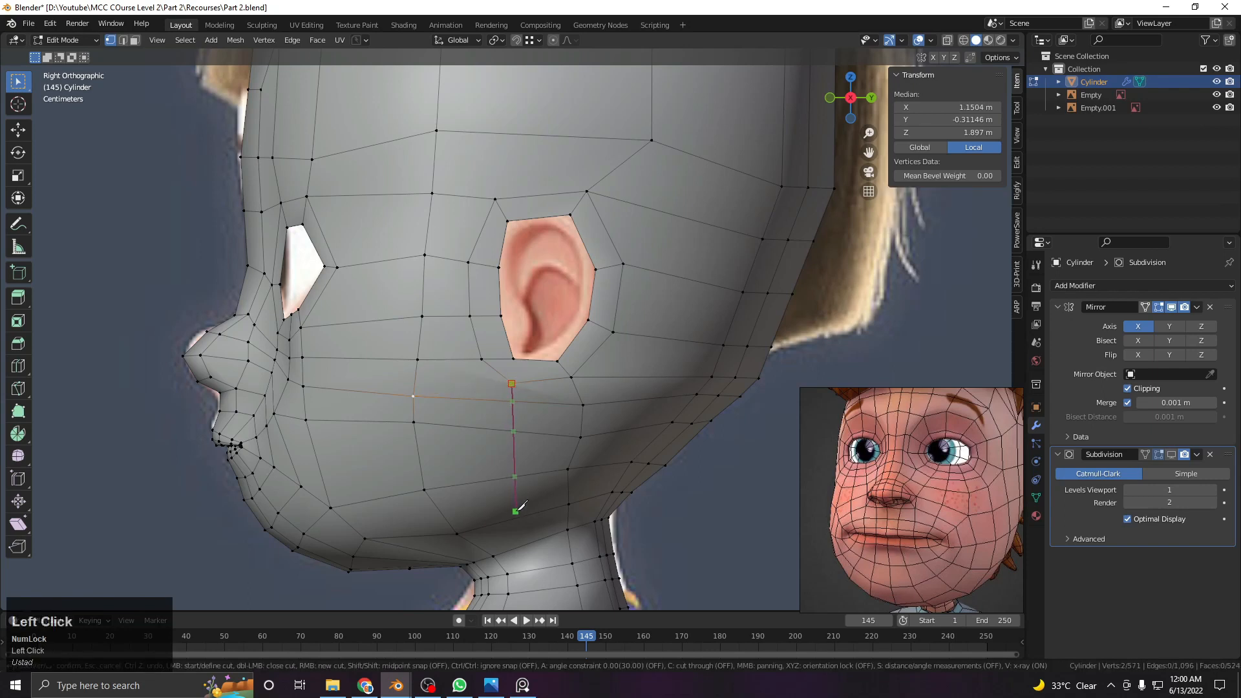
key("Return")
Reposition two vertices on the underside of the jaw to even out the faces around the new cut
middle_click_drag(518, 514, 616, 369)
scroll(566, 440, "down", 3)
left_click(596, 407)
key("g")
left_click(649, 337)
left_click(660, 380)
key("g")
left_click(679, 349)
Knife-cut from the loose end of the new jaw edge forward across the underside faces just above the neck, ending under the chin
scroll(663, 366, "down", 1)
left_click(635, 356)
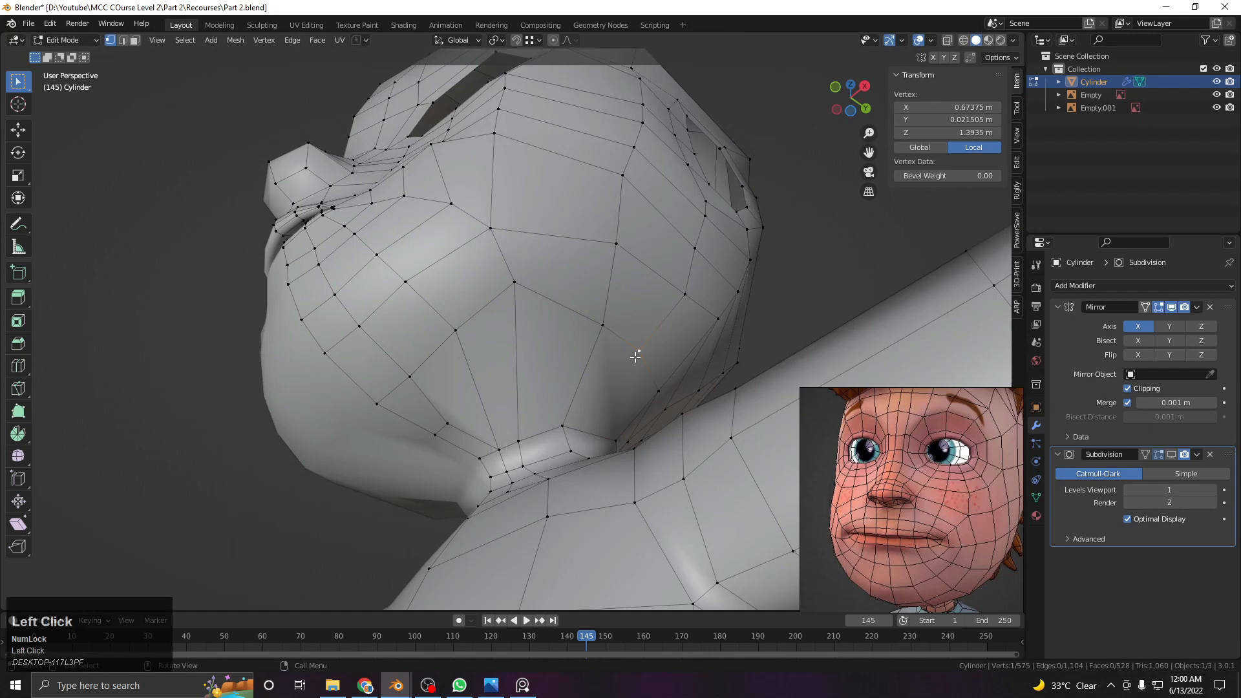
key("k")
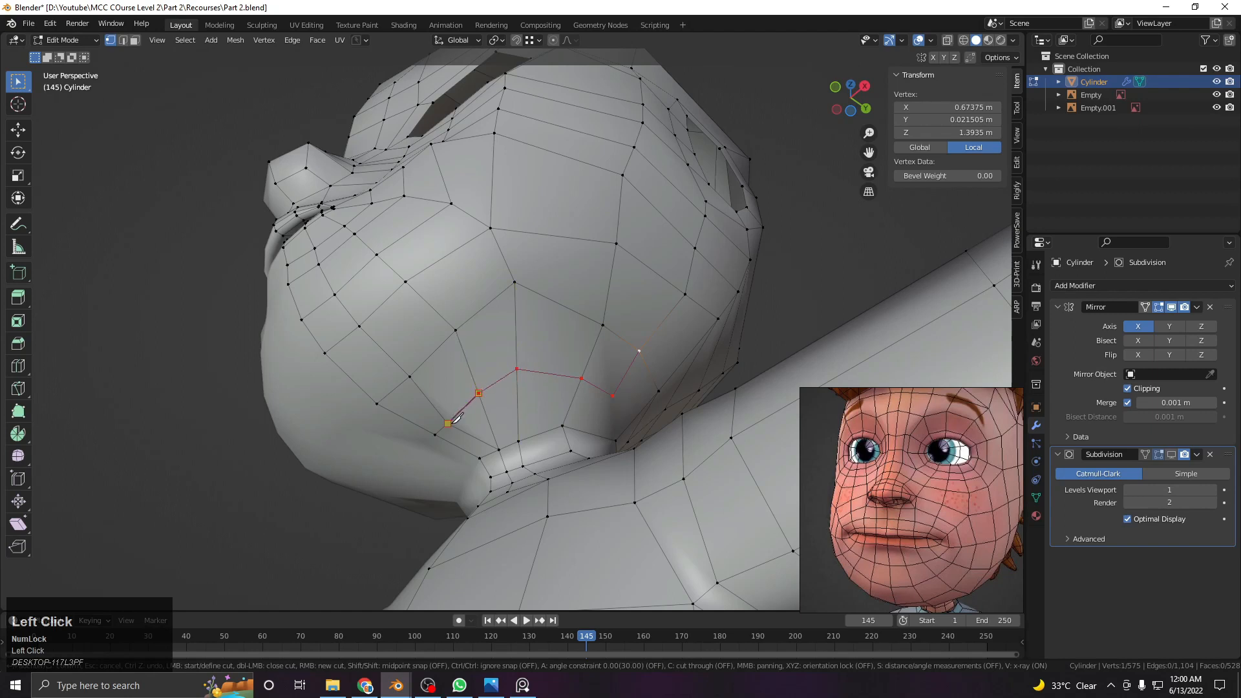
key("Return")
mouse_move(456, 419)
middle_mouse_down()
mouse_move(549, 423)
mouse_move(459, 405)
middle_mouse_up()
scroll(504, 413, "up", 2)
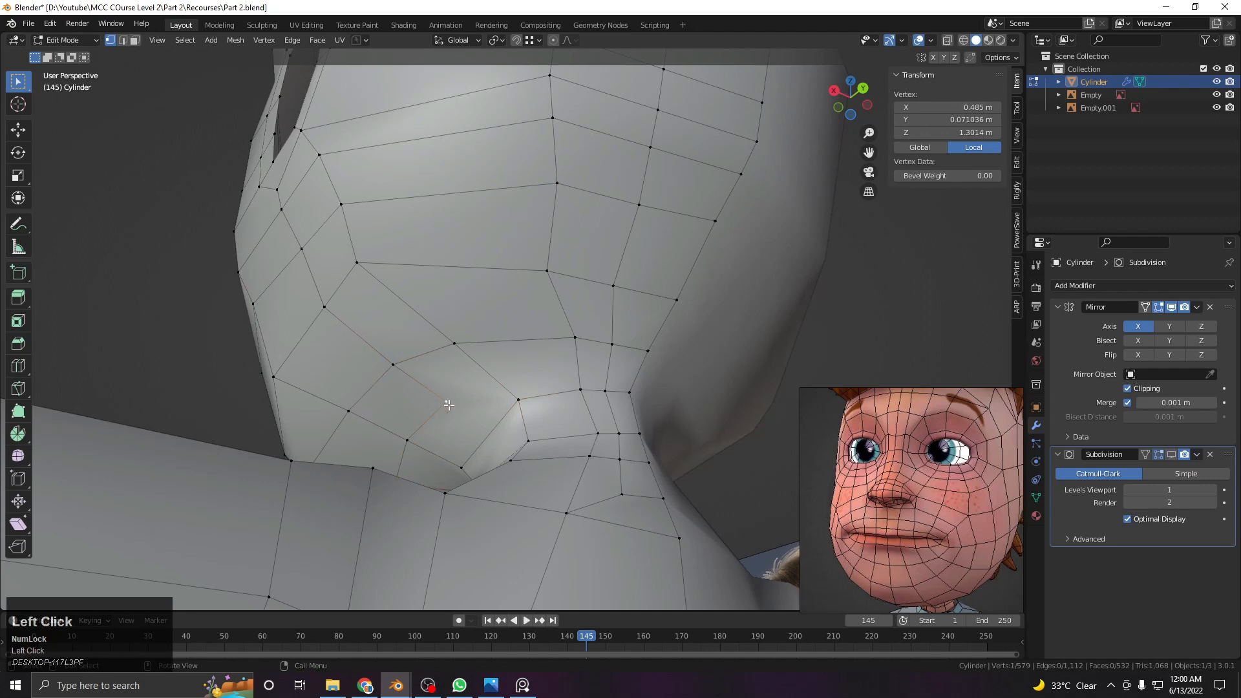
Reposition a vertex of the new cut beneath the jaw to even out the spacing of the surrounding faces
scroll(482, 395, "down", 4)
mouse_move(482, 395)
middle_mouse_down()
mouse_move(548, 394)
mouse_move(582, 363)
mouse_move(468, 373)
mouse_move(428, 359)
mouse_move(481, 372)
middle_mouse_up()
scroll(468, 373, "up", 2)
left_click(424, 355)
key("g")
left_click(455, 347)
left_click(437, 422)
left_click(476, 347)
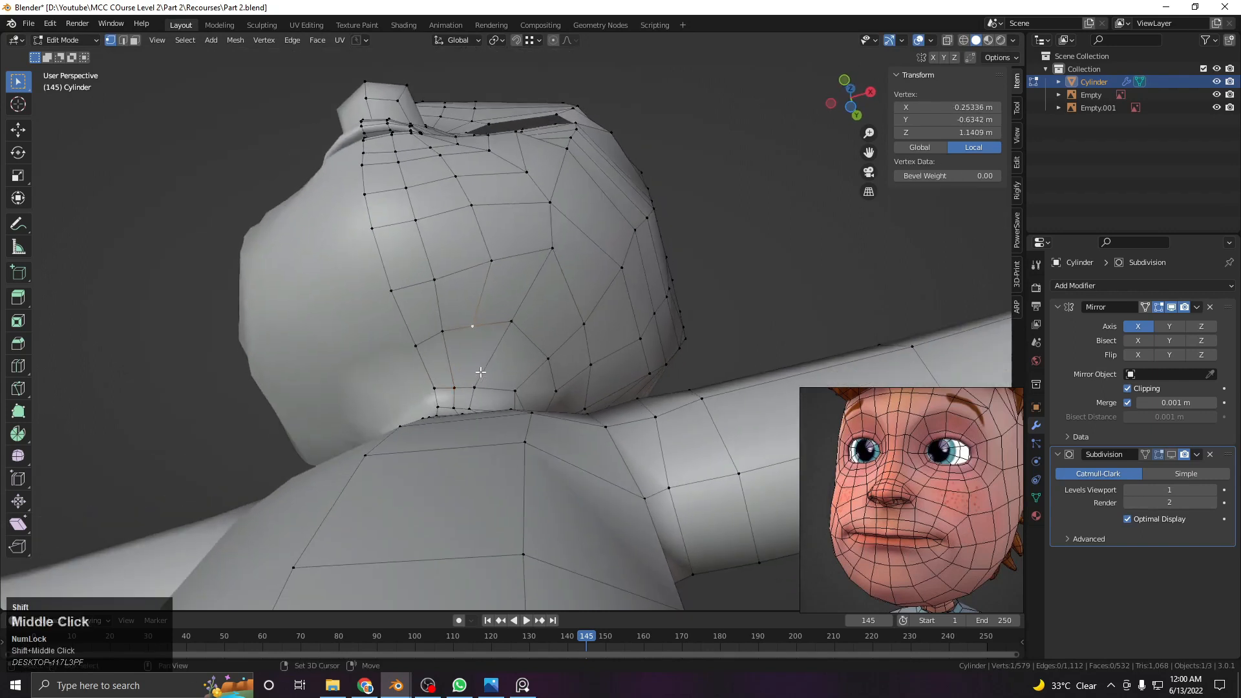
Try to slide the cut's end vertex under the chin along its edge onto the neighbouring vertex
scroll(492, 325, "up", 4)
left_click(428, 322)
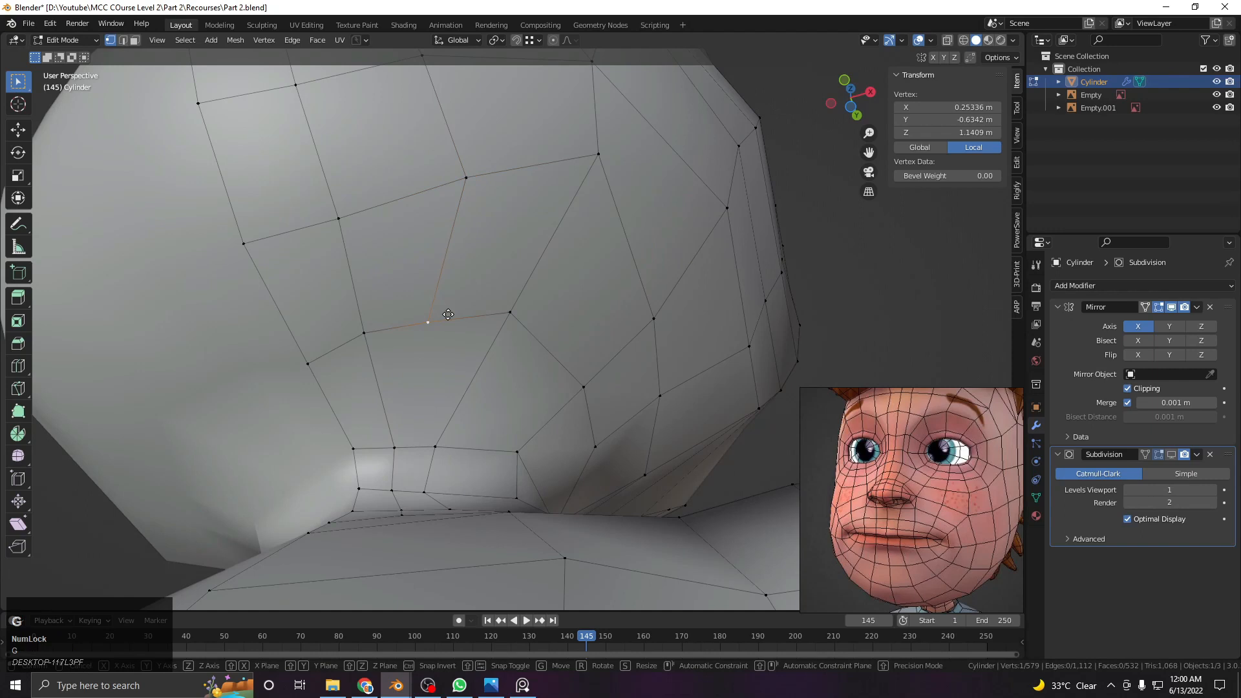
key("g")
left_click(452, 327)
mouse_move(452, 327)
middle_mouse_down()
mouse_move(471, 439)
mouse_move(470, 321)
middle_mouse_up()
left_click(521, 306)
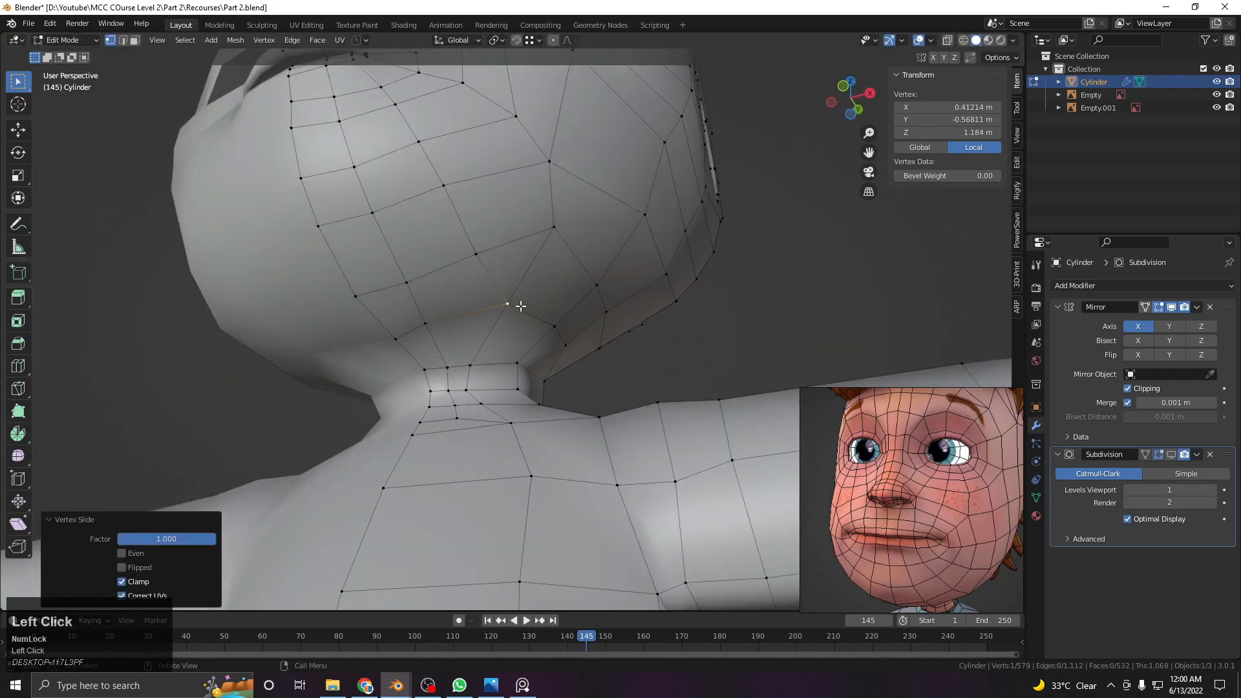
key("ctrl+z")
Merge the cut's end vertex into the neighbouring underside vertex with Merge At Last
key("m")
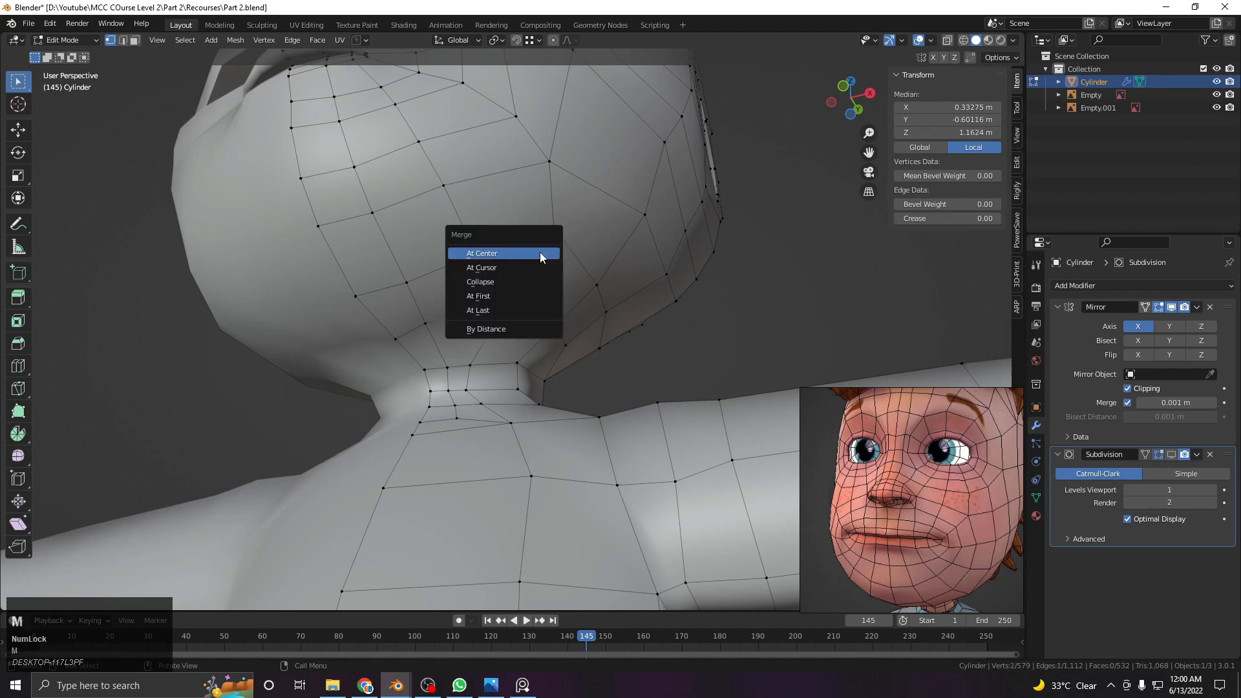
left_click(482, 311)
middle_click_drag(520, 299, 477, 328)
Move the lower jaw vertex above the neck slightly down to smooth the edge flow toward the ear
left_click(463, 302)
left_click(463, 301)
key("g")
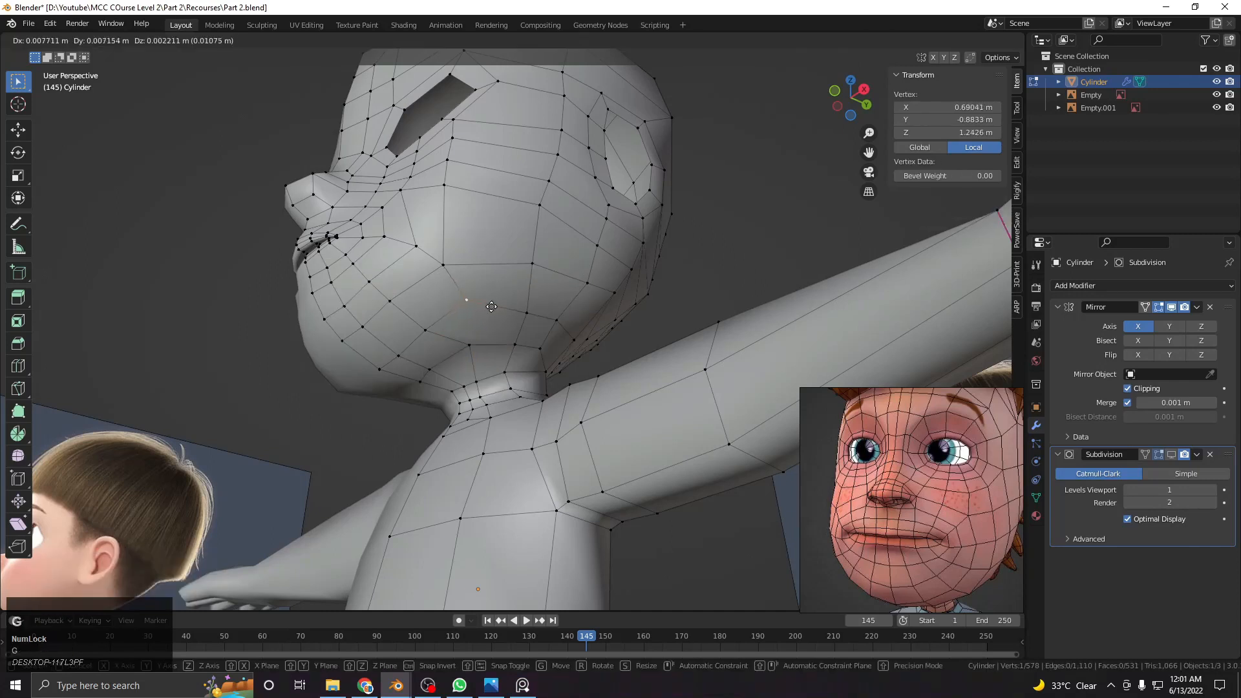
left_click(492, 322)
middle_click_drag(486, 334, 505, 356)
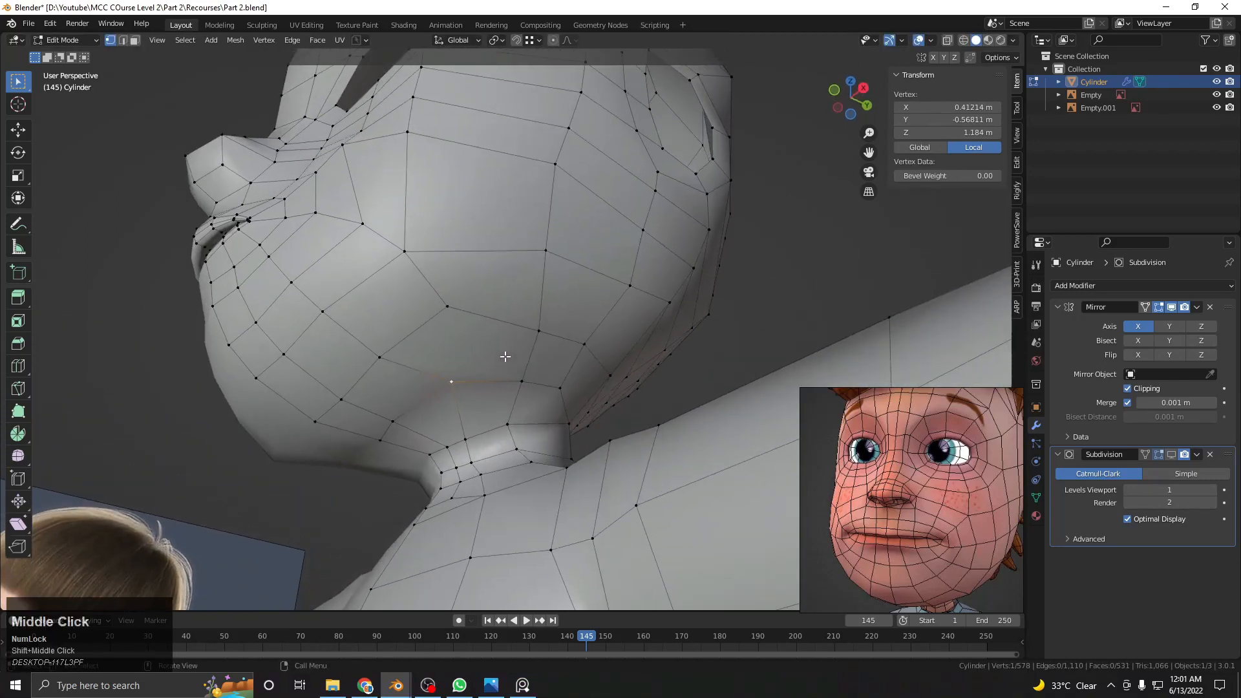
left_click(559, 359)
Examine the shape of the jaw and the ear opening with the head in Object Mode
scroll(559, 359, "down", 3)
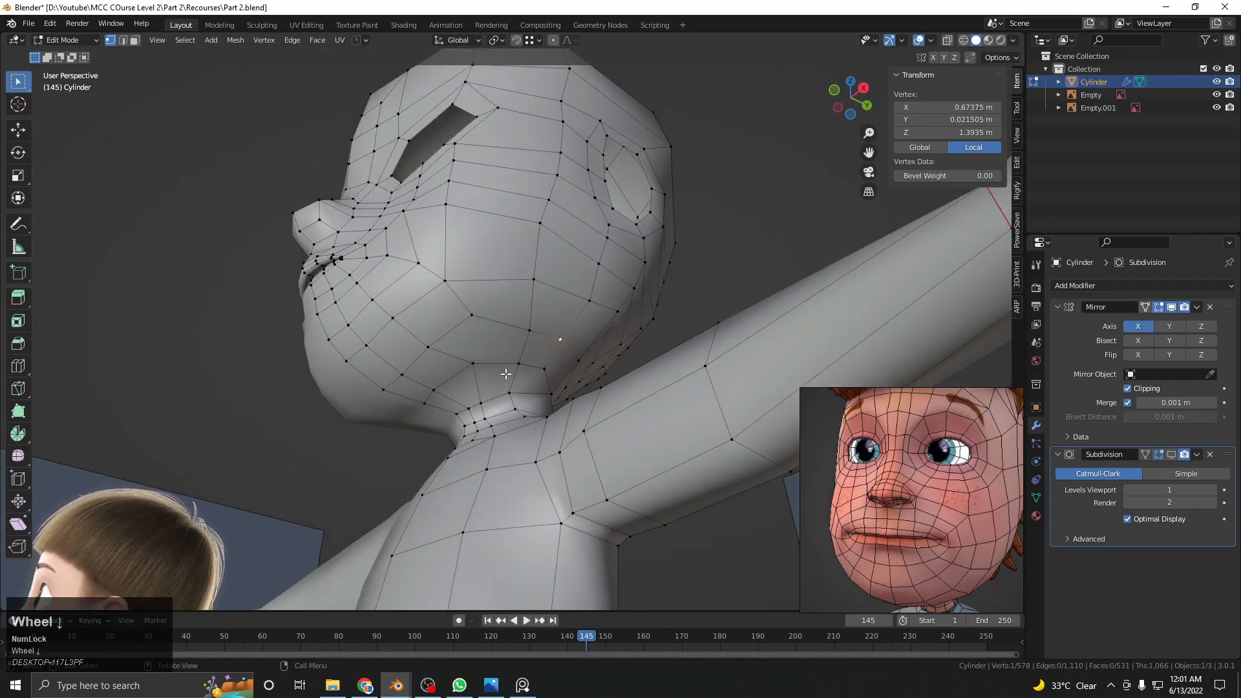
middle_click_drag(509, 360, 505, 264, "ctrl")
right_click(658, 488)
scroll(362, 364, "up", 3)
key("Tab")
middle_click_drag(362, 363, 584, 377)
key("Tab")
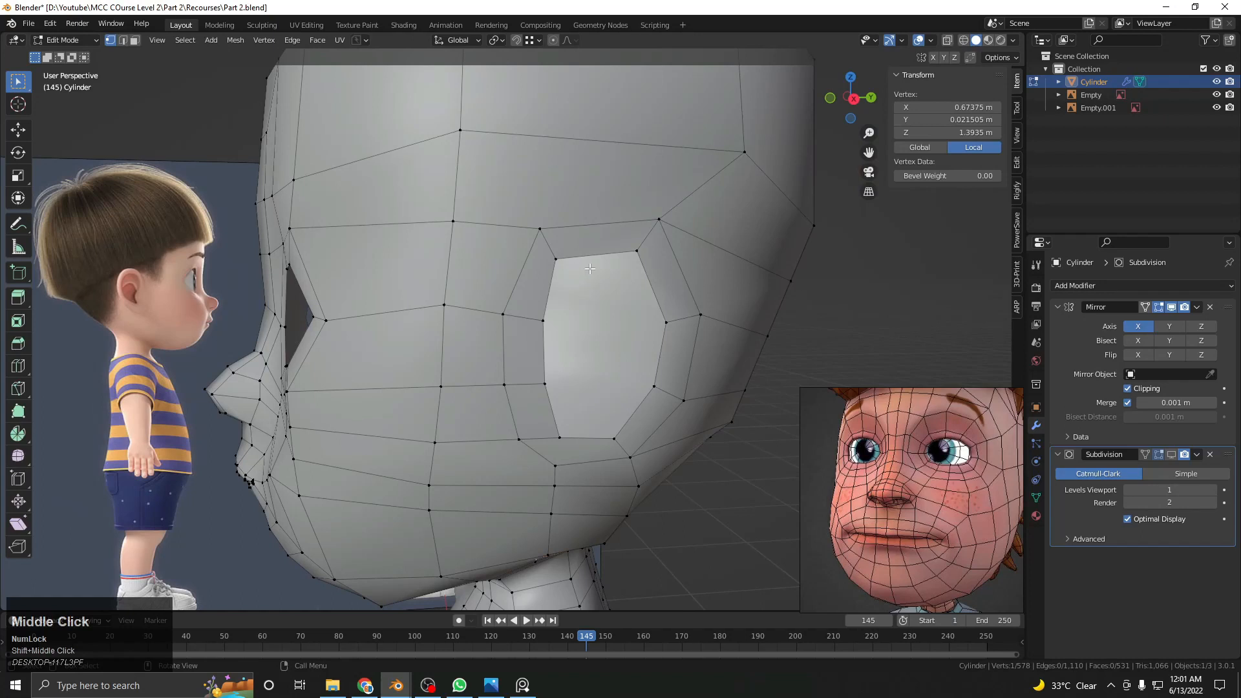
In the wireframe front view, move the jaw-contour vertices just below the ear onto the reference face outline
key("KP_1")
middle_click_drag(586, 268, 571, 239, "shift")
key("z")
key("z")
middle_click_drag(392, 313, 422, 246, "shift")
scroll(422, 246, "up", 4)
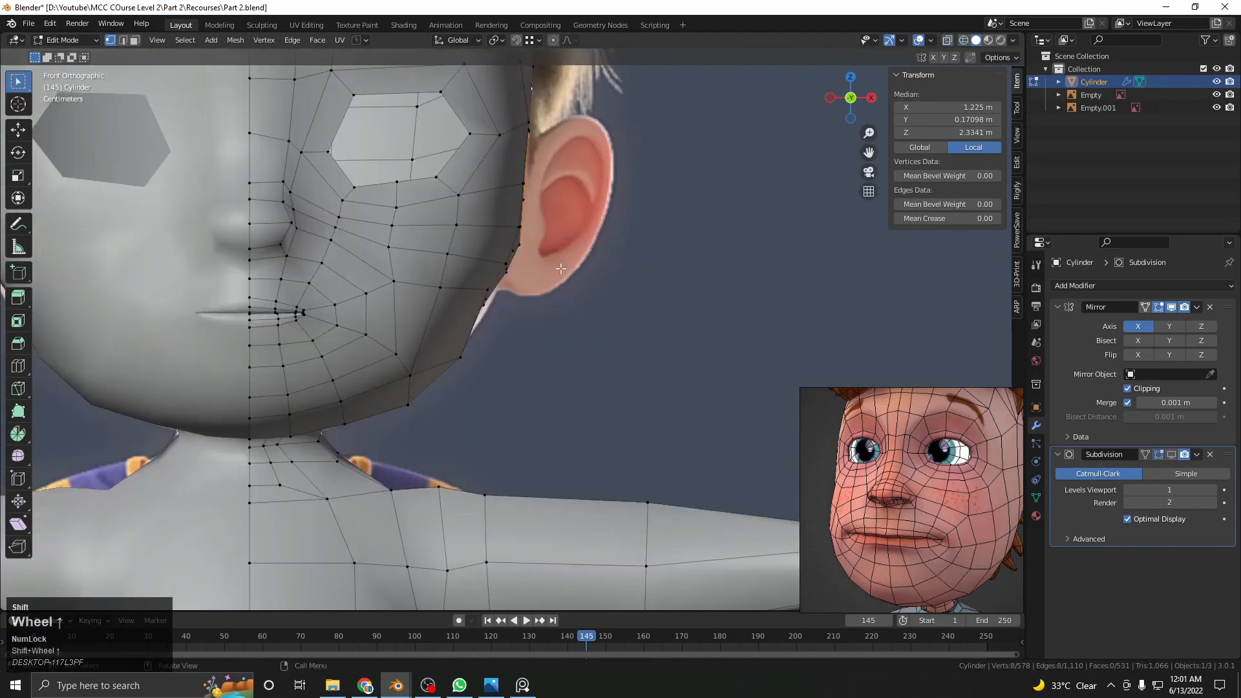
key("z")
left_click_drag(476, 322, 474, 322)
key("g")
left_click(477, 341)
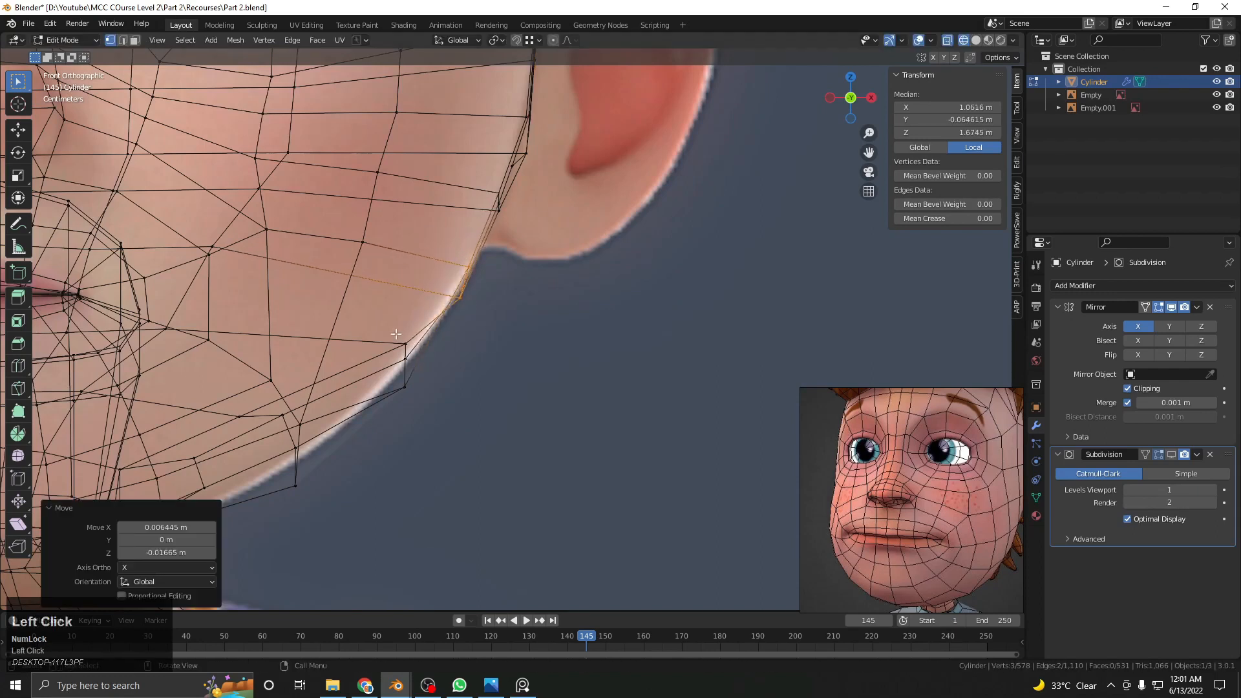
Fit the next two groups of jaw-contour vertices toward the chin to the reference outline
left_click_drag(419, 385, 420, 386)
key("g")
left_click(476, 407)
key("z")
key("z")
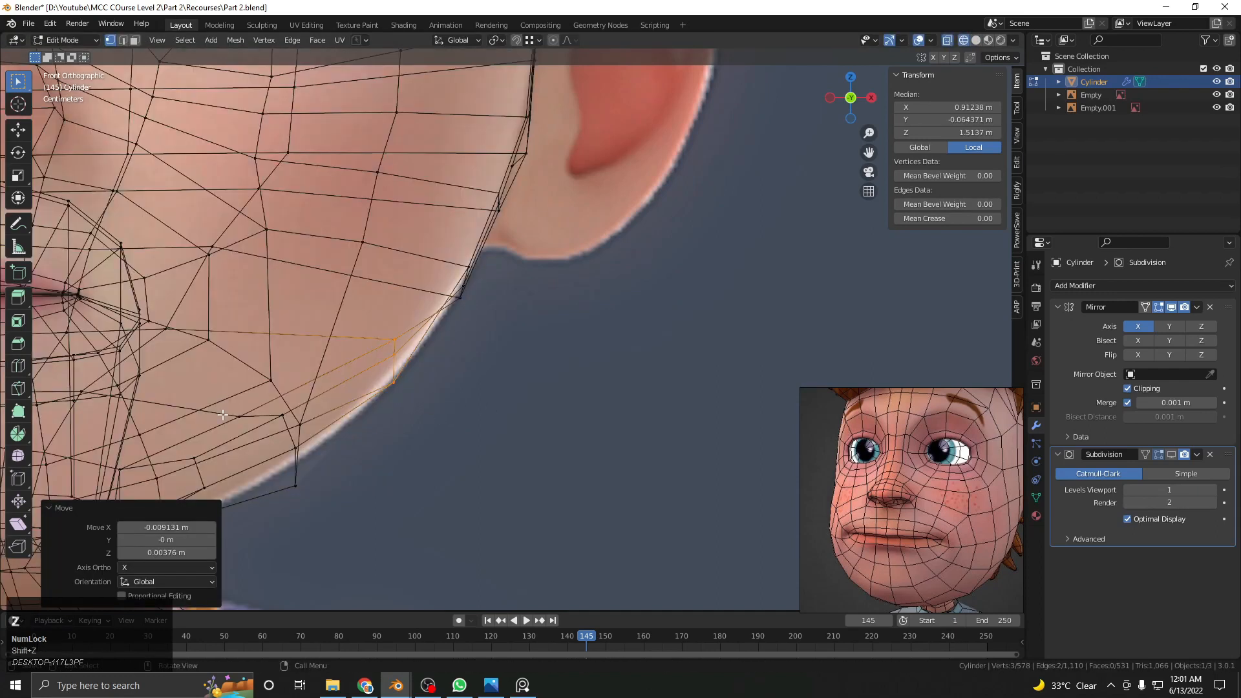
middle_click_drag(272, 440, 387, 377, "shift")
left_click_drag(388, 376, 453, 429)
key("g")
left_click(477, 430)
key("z")
key("Tab")
mouse_move(459, 356)
middle_mouse_down()
mouse_move(586, 289)
mouse_move(638, 231)
mouse_move(600, 293)
middle_mouse_up()
scroll(553, 331, "down", 4)
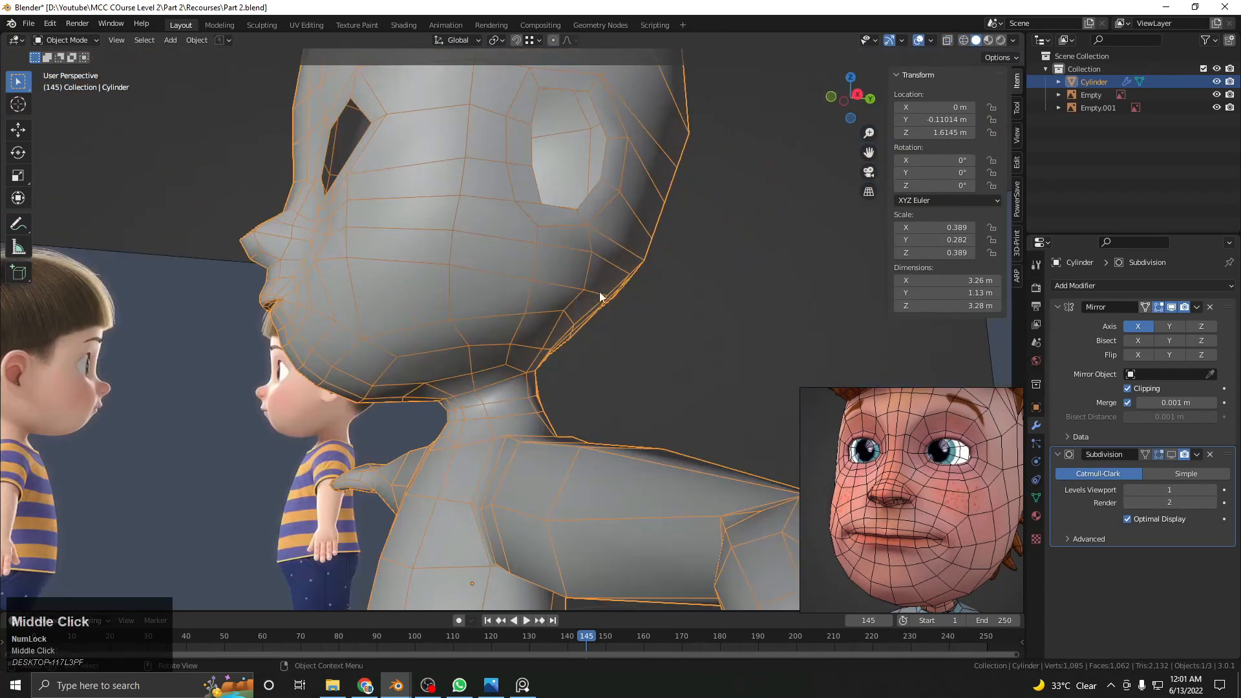
Select the ear opening's boundary loop and extrude it about 0.023 m outward along X
key("KP_1")
scroll(543, 271, "up", 1)
middle_click_drag(481, 258, 249, 344, "shift")
key("Tab")
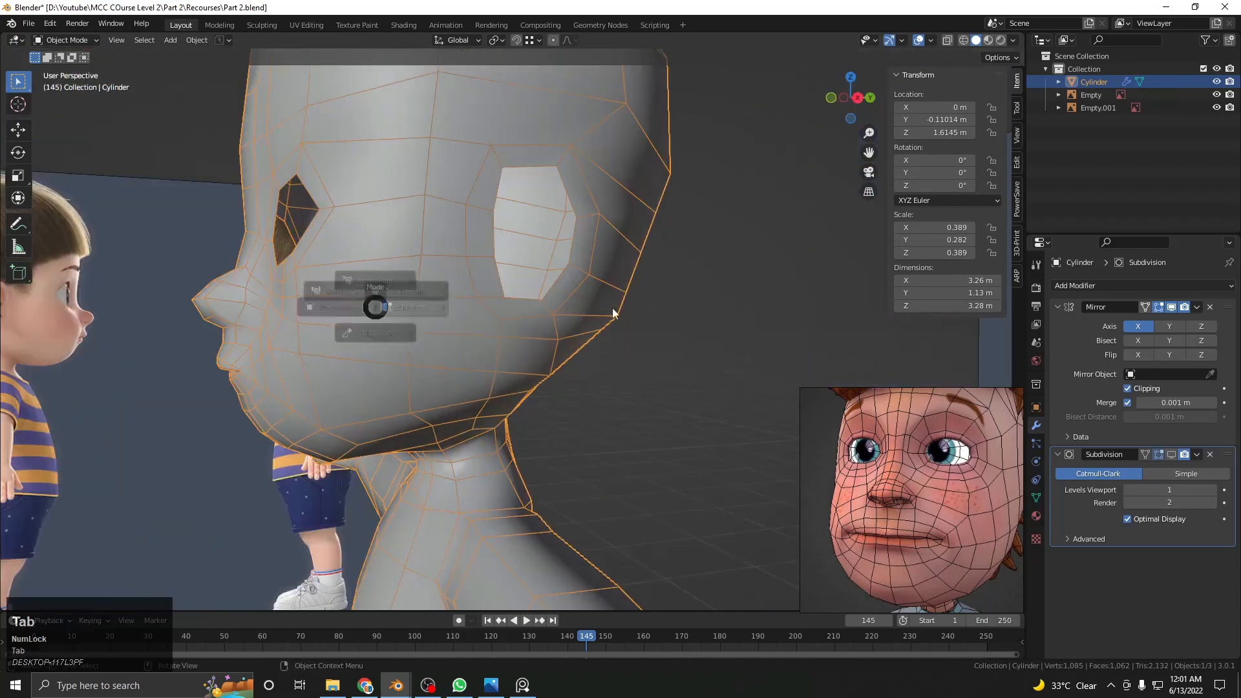
scroll(536, 303, "up", 2)
double_click(474, 211)
key("KP_1")
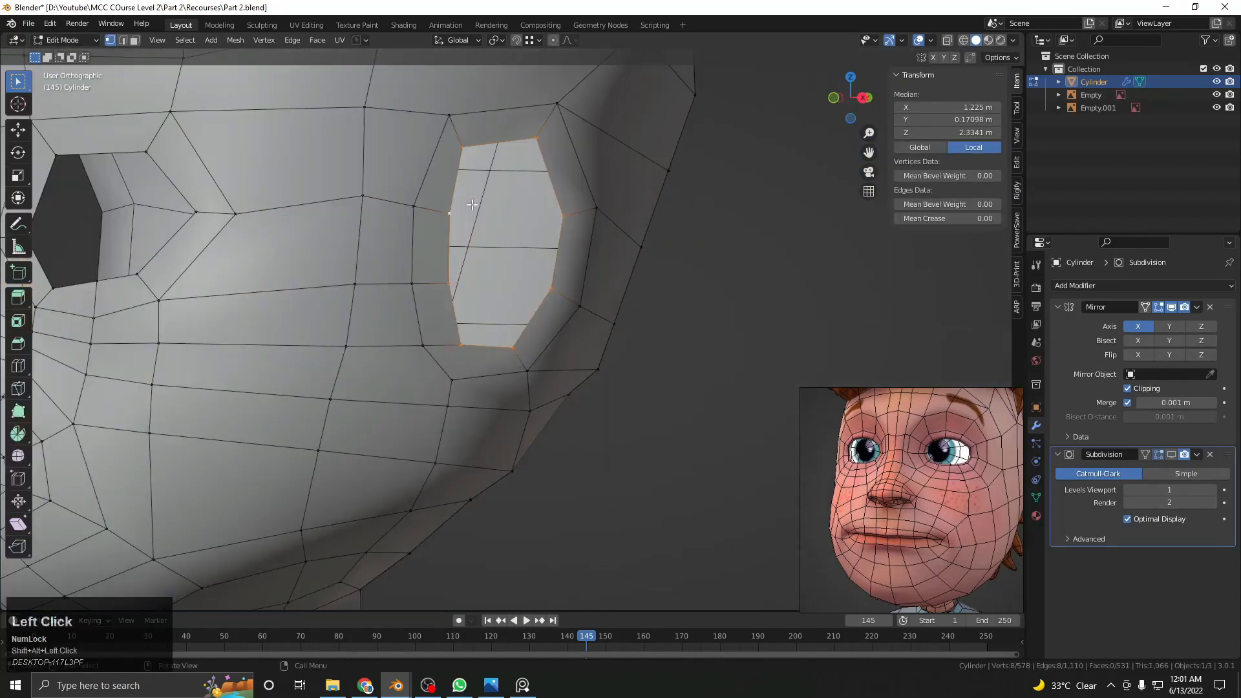
middle_click_drag(465, 256, 475, 308, "shift")
key("z")
left_click(475, 369)
key("e")
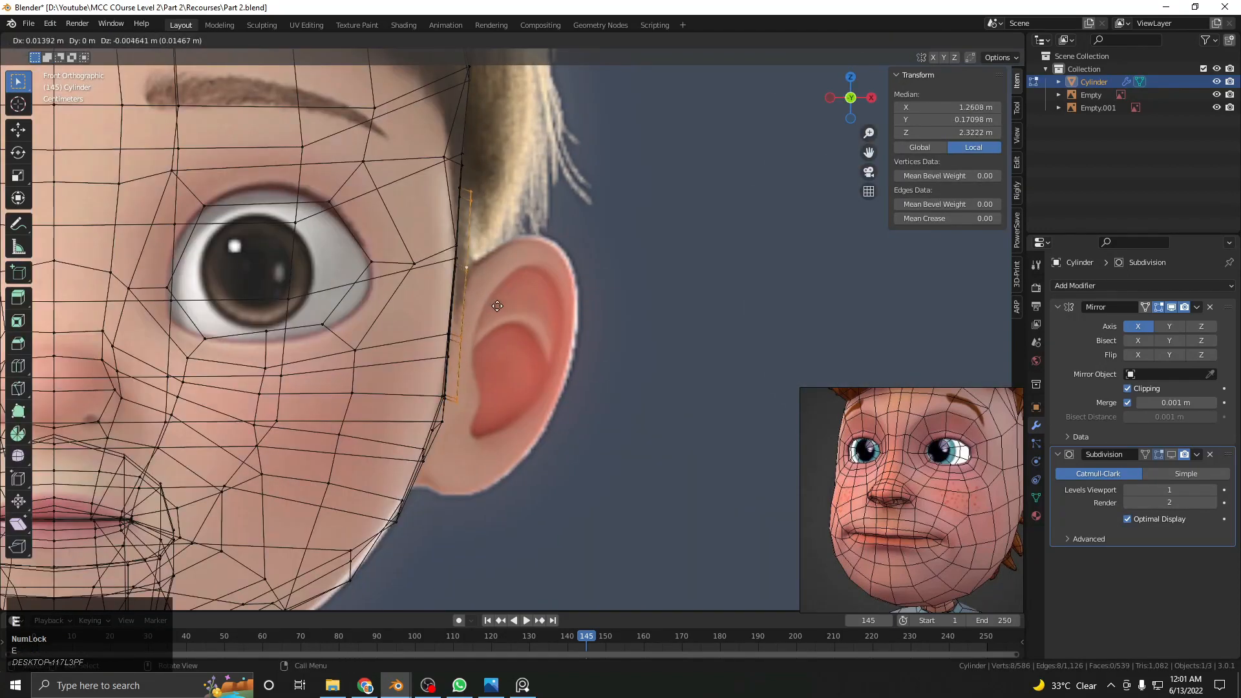
left_click(504, 301)
Compare the extruded ear rim with the reference ear in front and side views, switching between wireframe and solid shading
key("z")
left_click(564, 291)
scroll(556, 291, "down", 3)
key("z")
left_click(470, 288)
mouse_move(559, 288)
middle_mouse_down("shift")
mouse_move(578, 328)
mouse_move(566, 352)
mouse_move(505, 346)
middle_mouse_up("shift")
key("z")
left_click(646, 317)
key("z")
left_click(572, 323)
scroll(581, 304, "up", 2)
key("z")
left_click(672, 310)
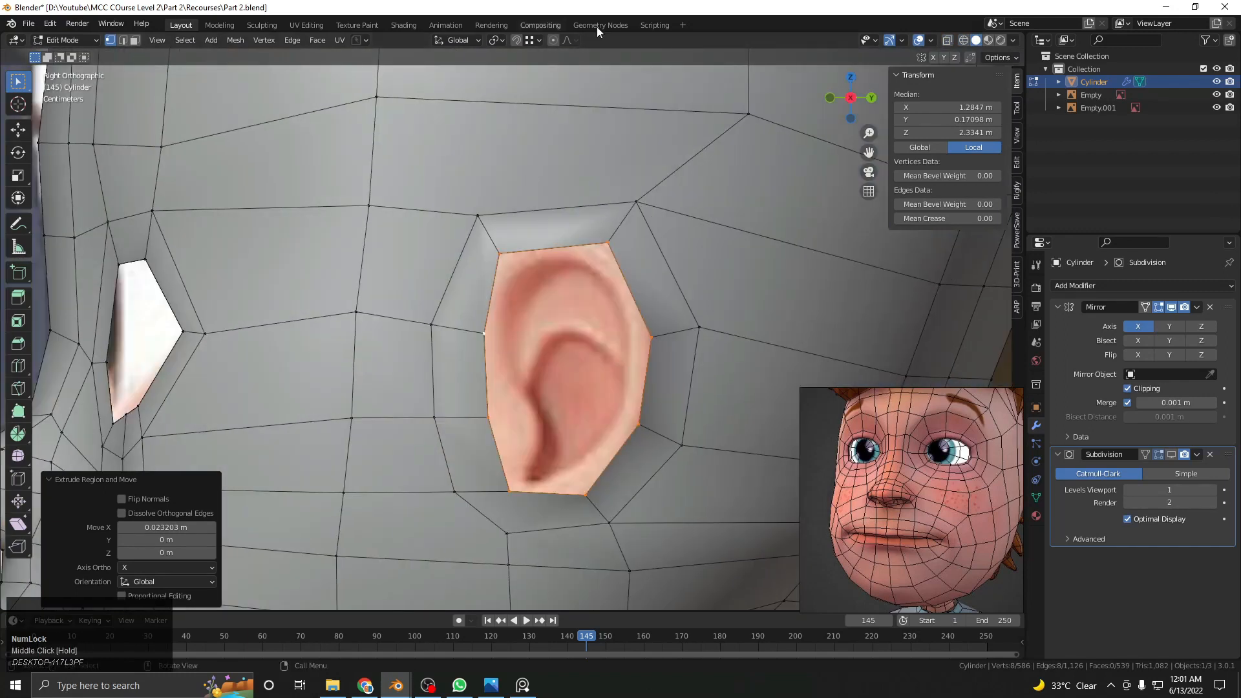
Enable proportional editing and move the ear rim down in the side view with an enlarged influence radius of about 0.35 m
left_click(554, 40)
scroll(549, 263, "down", 6)
key("g")
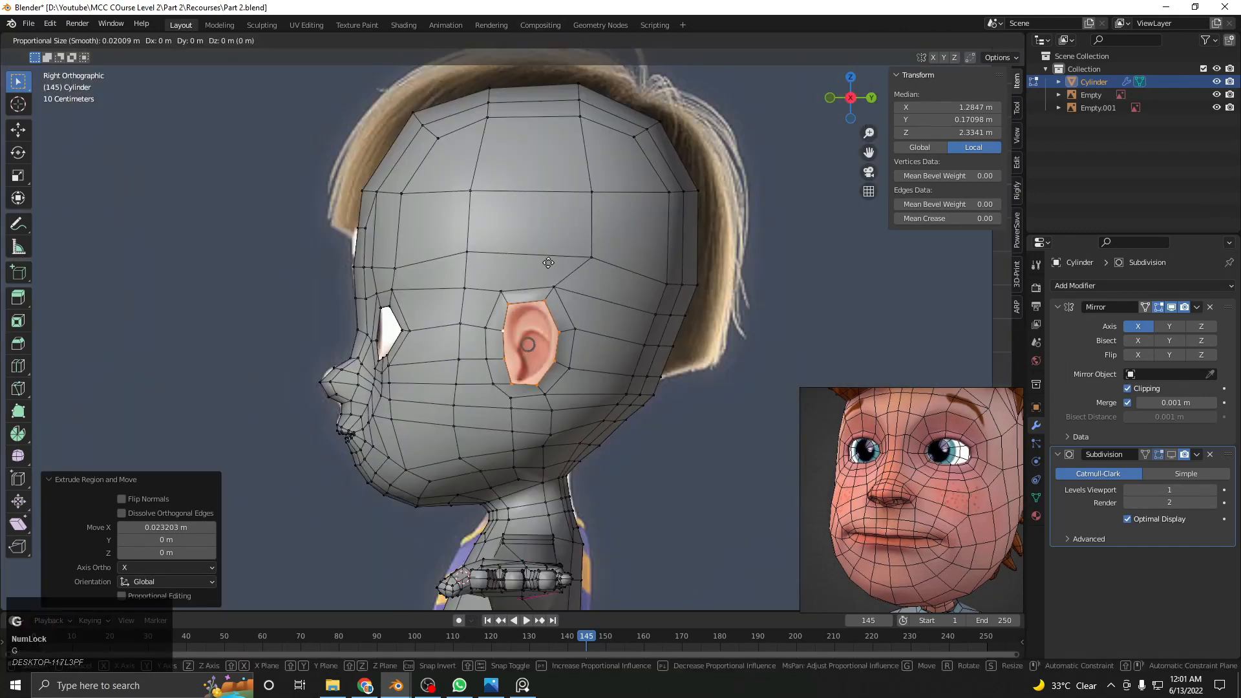
scroll(548, 268, "down", 20)
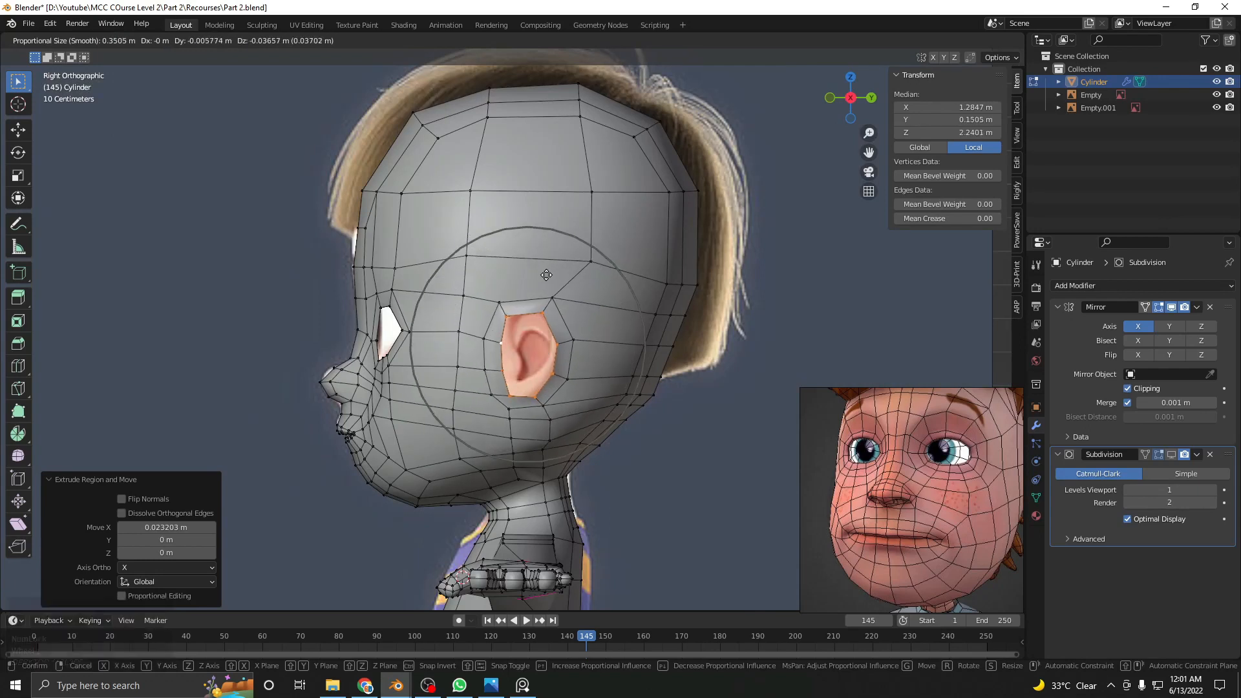
left_click(547, 280)
right_click(547, 281)
Turn off proportional editing and, in top view, move the ear rim about 0.0045 m outward and 0.014 m toward the back of the head
mouse_move(538, 284)
middle_mouse_down()
mouse_move(687, 289)
mouse_move(684, 259)
middle_mouse_up()
key("KP_5")
key("KP_1")
scroll(687, 291, "up", 4)
key("z")
left_click(556, 39)
key("z")
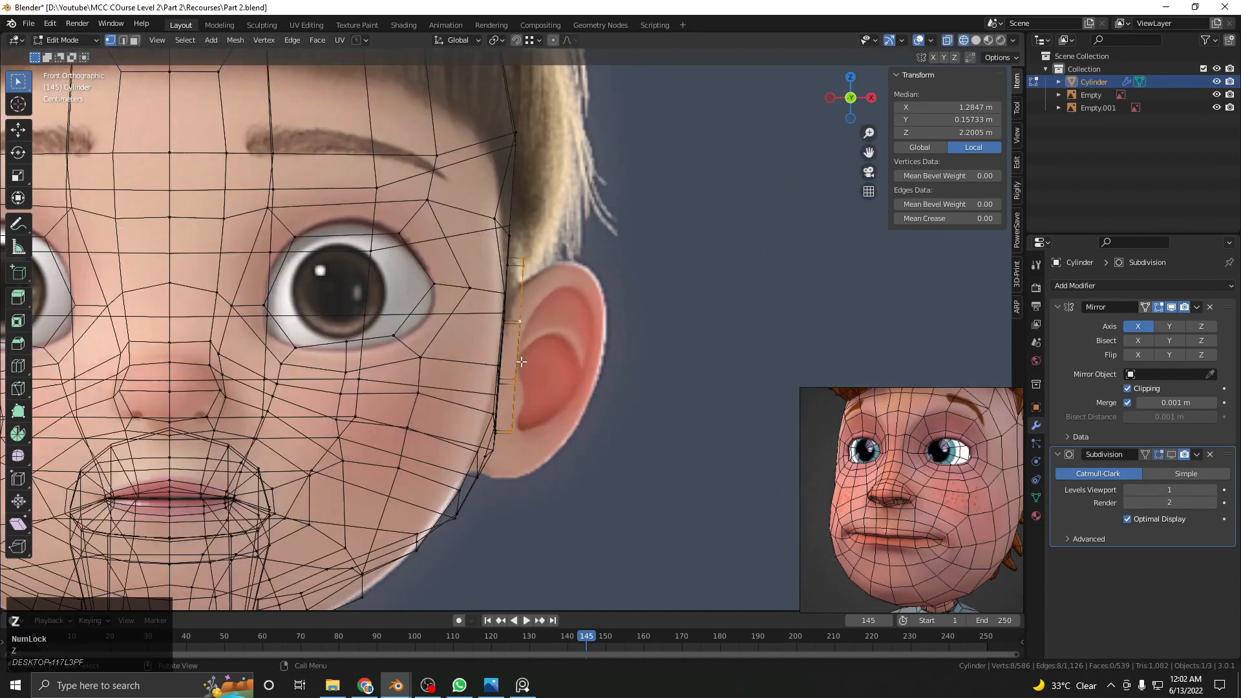
key("KP_7")
scroll(555, 366, "up", 2)
key("z")
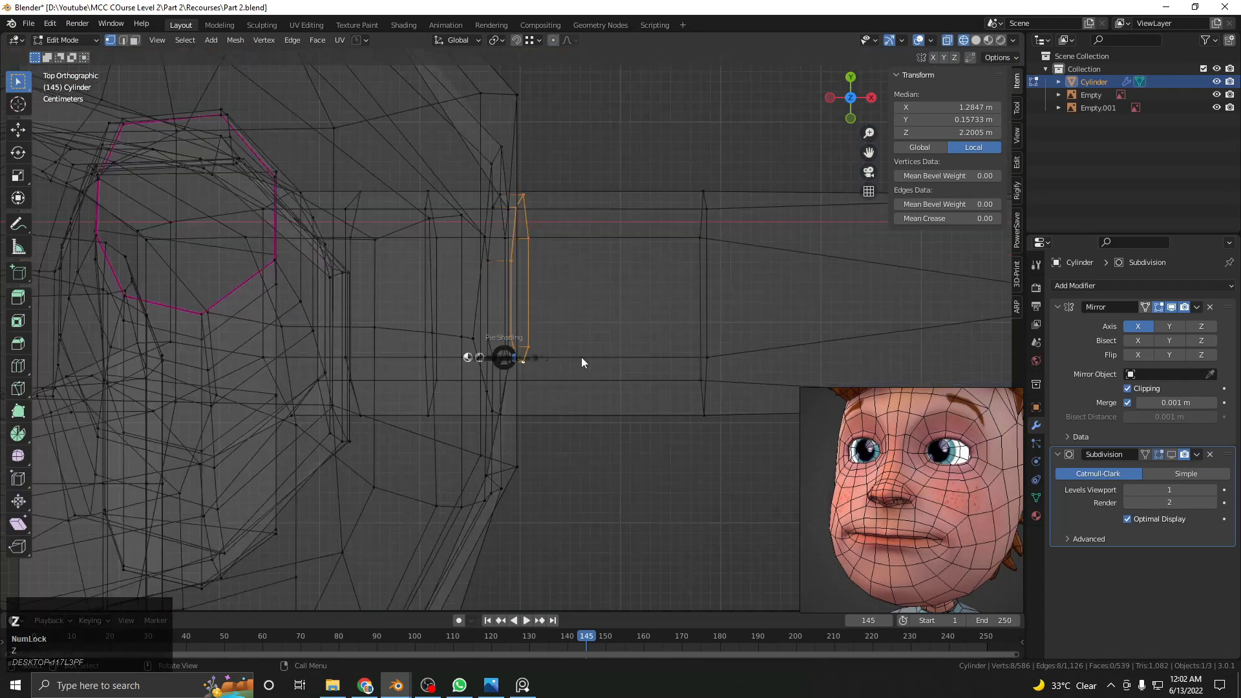
key("g")
left_click(603, 298)
Try to rotate the ear rim -3.78° in top view and to extrude it further outward
key("r")
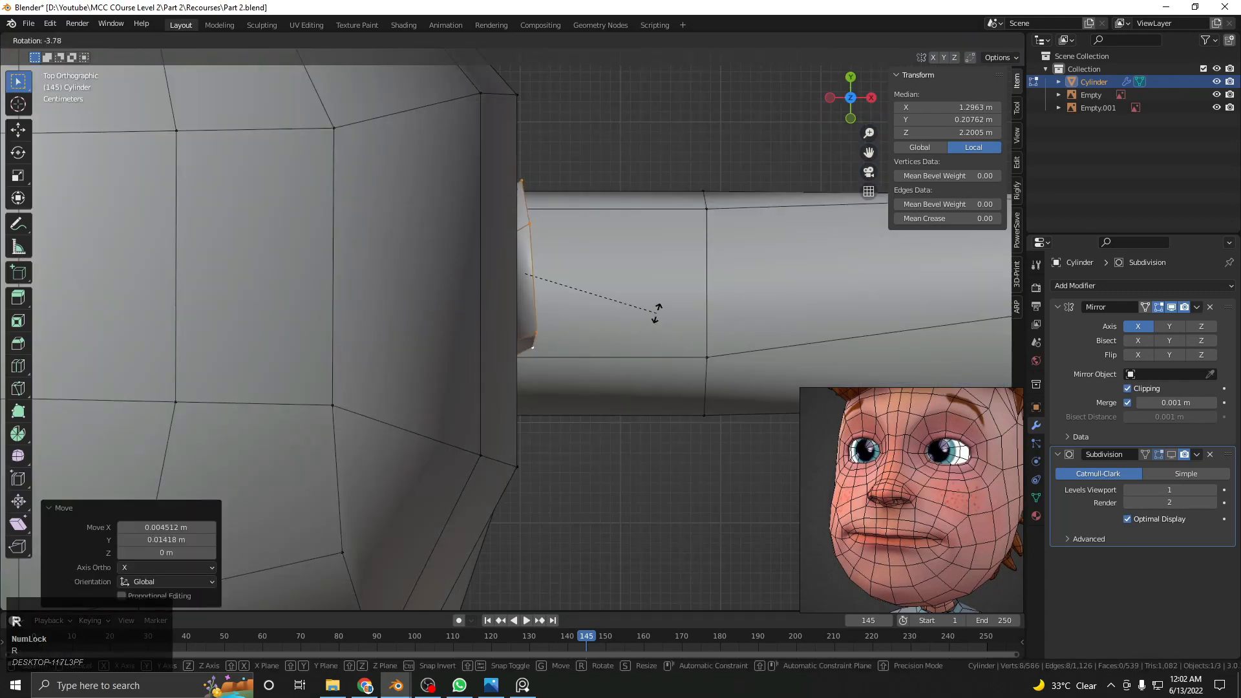
left_click(631, 313)
middle_click_drag(632, 313, 538, 419, "shift")
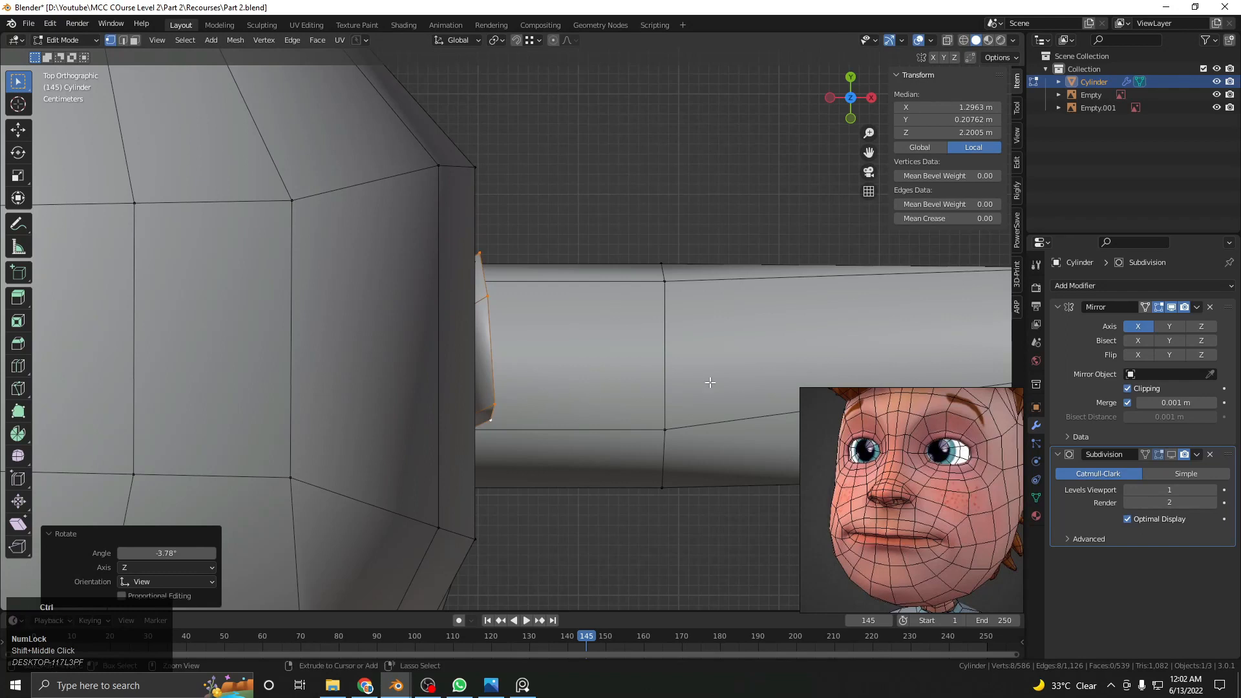
key("ctrl+z")
key("e")
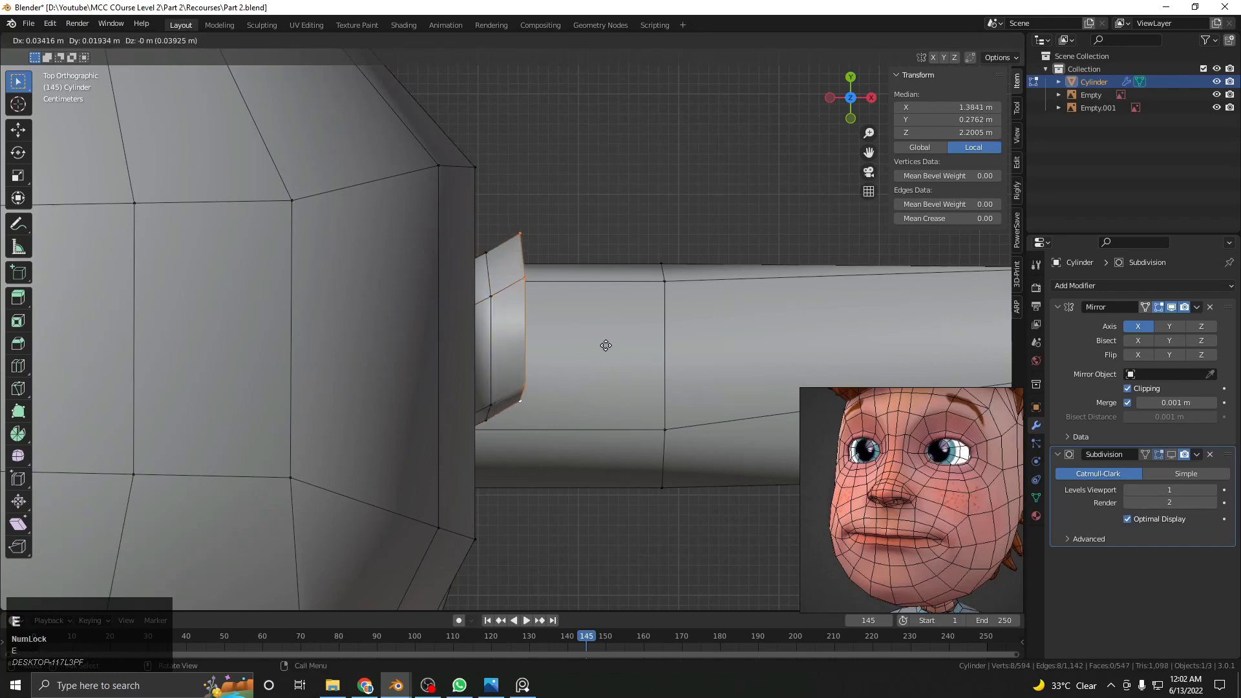
key("ctrl+z")
Fill the ear rim with a face and rotate it -11.6° around the Z axis
middle_click_drag(561, 349, 475, 283)
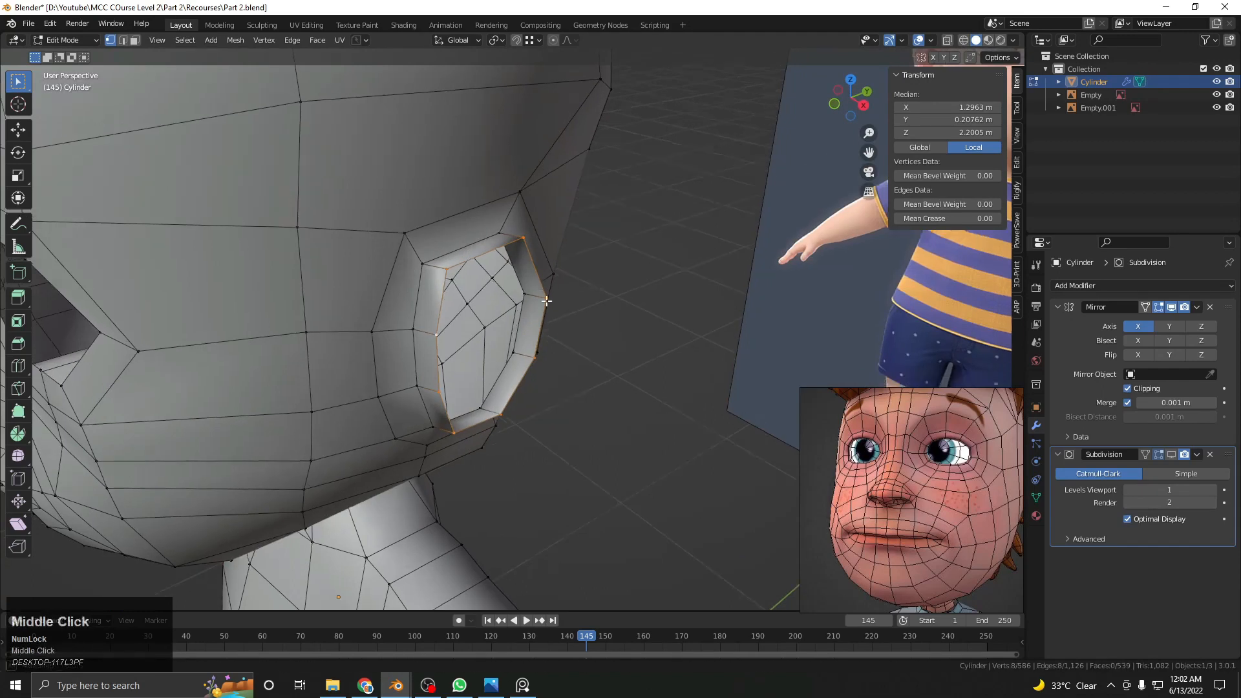
middle_click_drag(547, 301, 607, 340)
key("f")
middle_click_drag(646, 282, 676, 332)
key("r")
key("z")
left_click(695, 343)
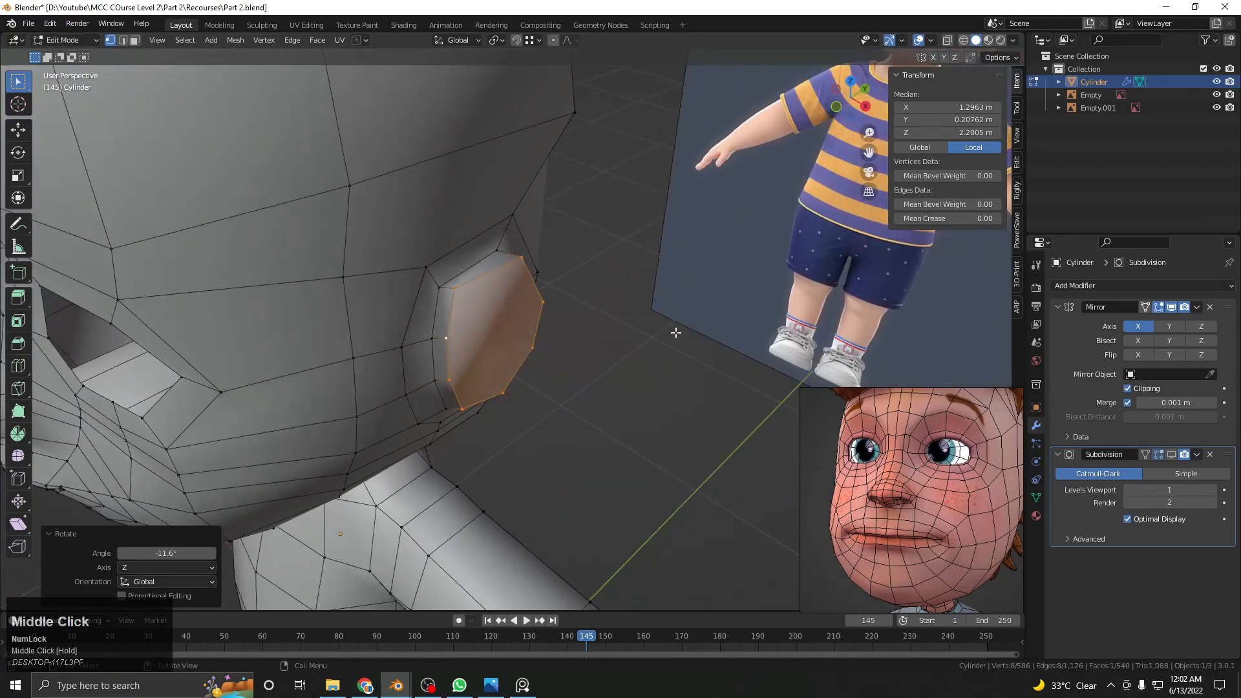
Select the filled ear face in face mode and inset it by about 0.092 m
key("KP_3")
scroll(674, 335, "up", 5)
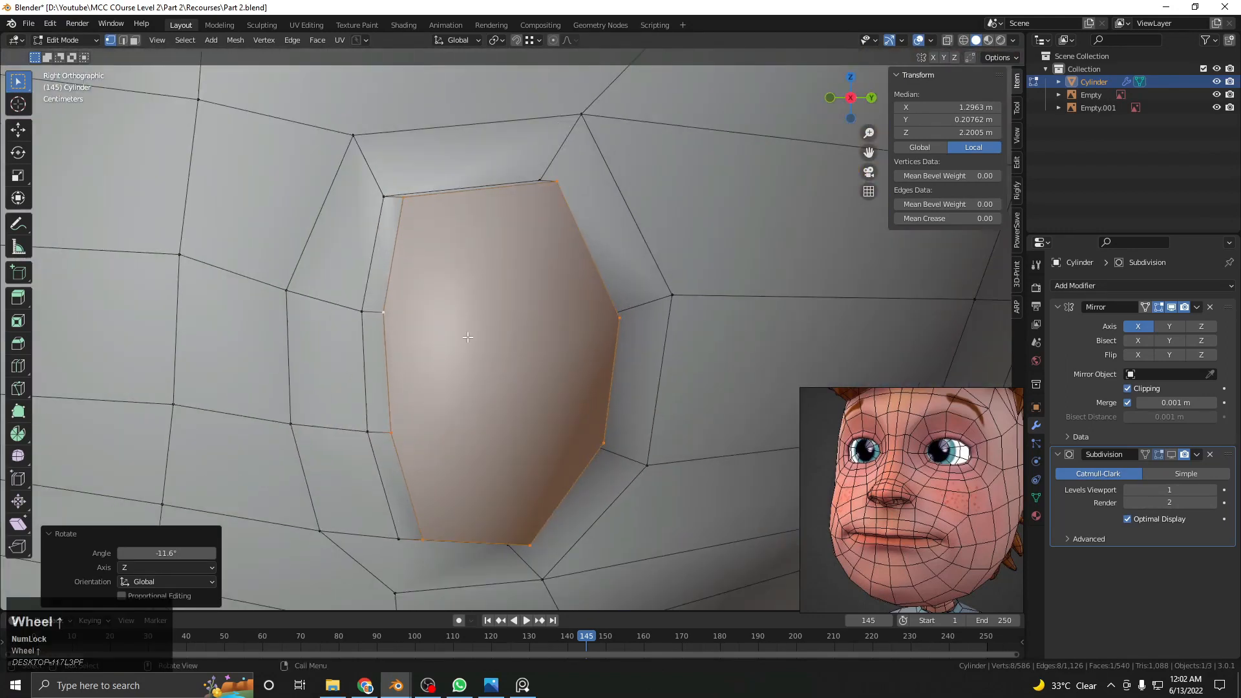
left_click(643, 317)
key("3")
left_click(549, 346)
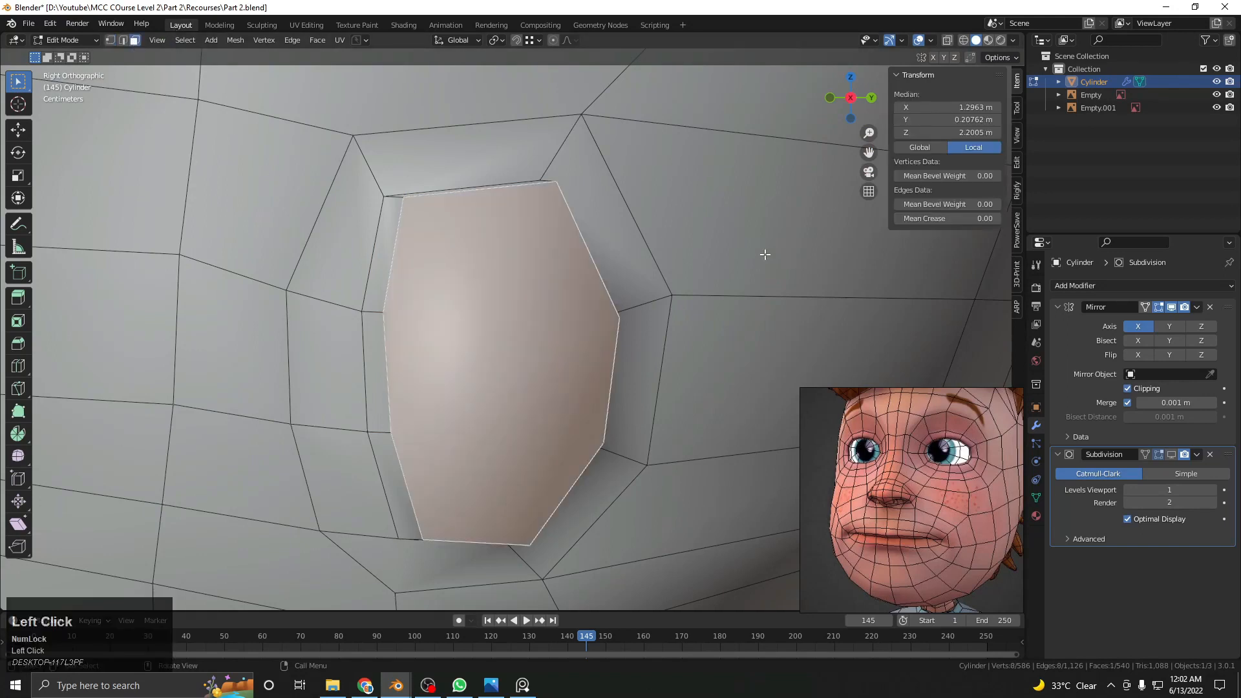
key("i")
left_click(724, 279)
Expand the selection to the ear's inset ring and centre face, and rotate these faces 6.33° in top view
scroll(723, 279, "down", 4)
middle_click_drag(723, 282, 746, 419)
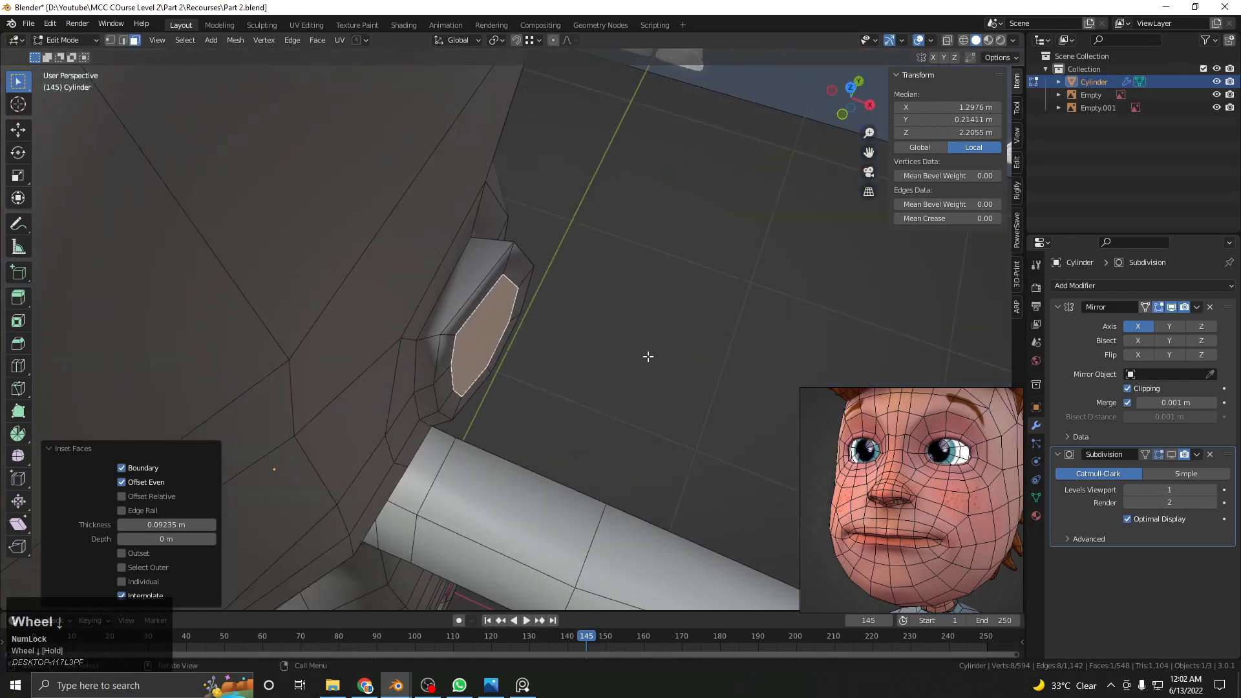
key("KP_7")
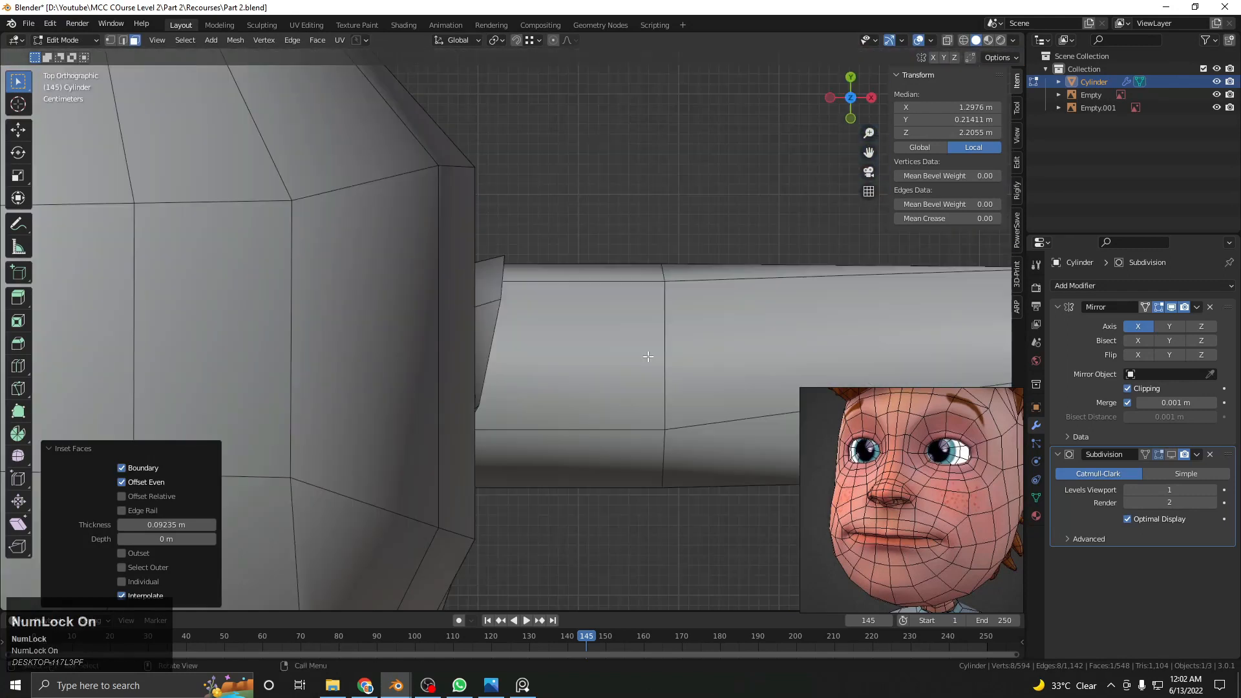
key("ctrl+KP_Add")
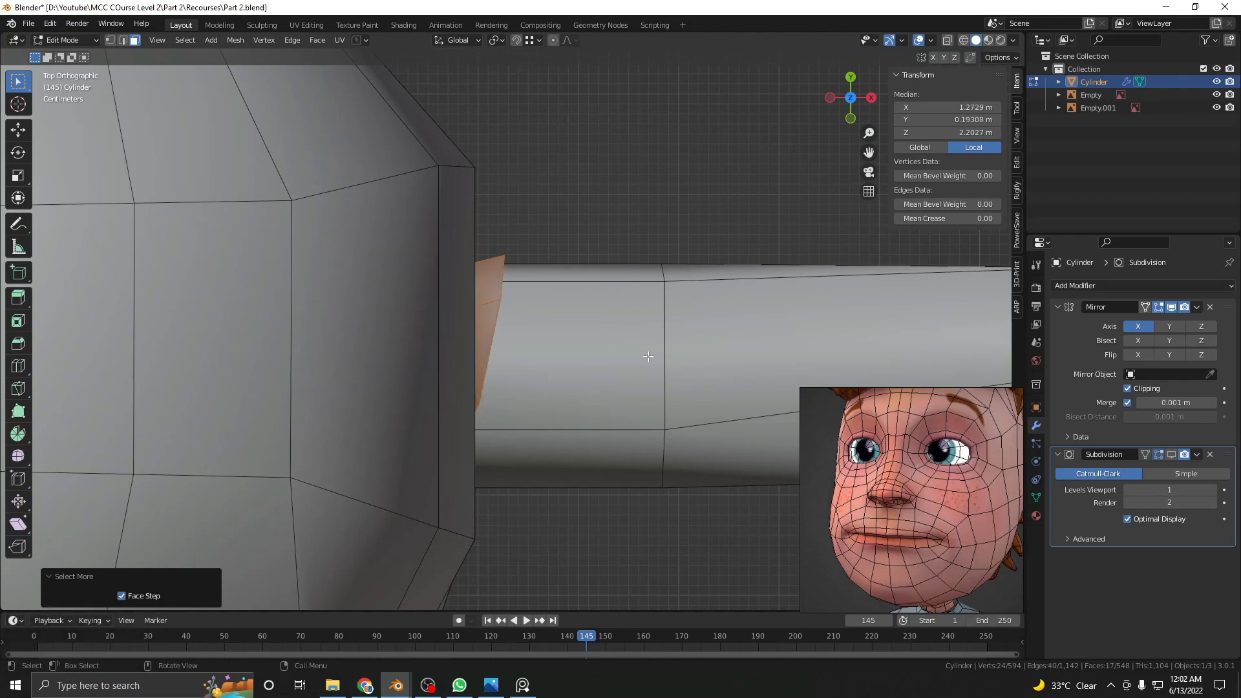
key("z")
key("ctrl+KP_Subtract")
key("z")
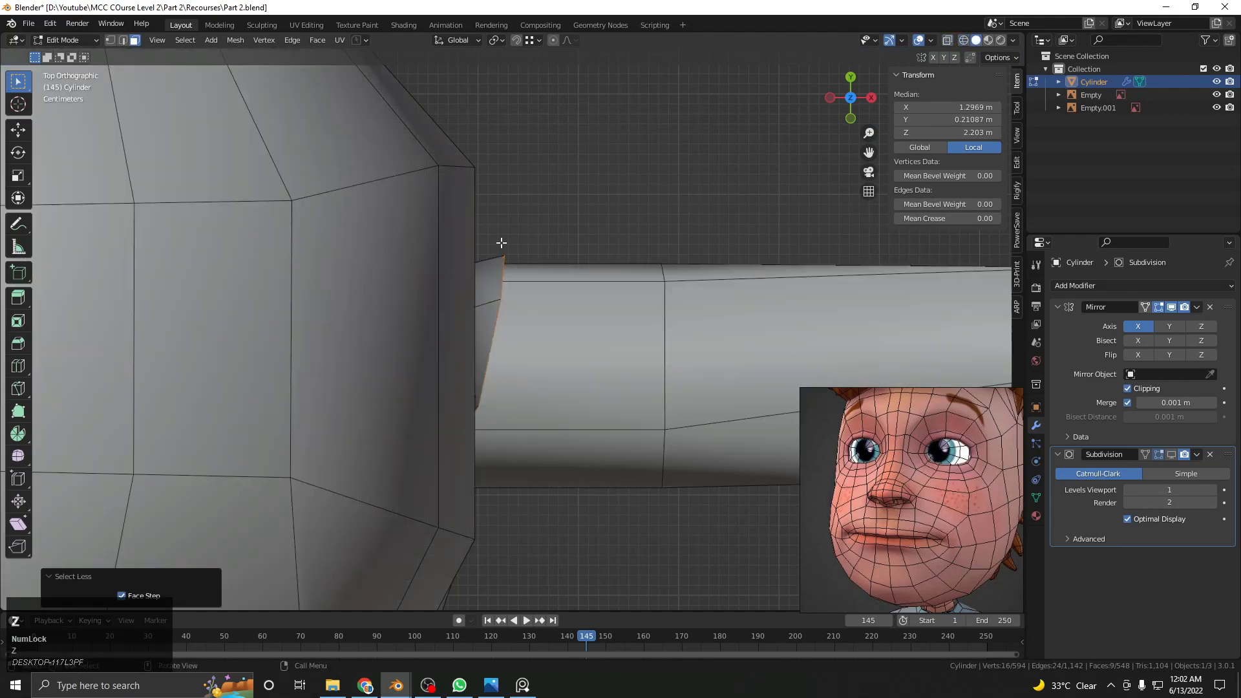
key("r")
left_click(664, 346)
Add two centred edge loops around the ear's side wall between the head and the outer rim
middle_click_drag(665, 355, 544, 288)
key("ctrl+r")
left_click(542, 251)
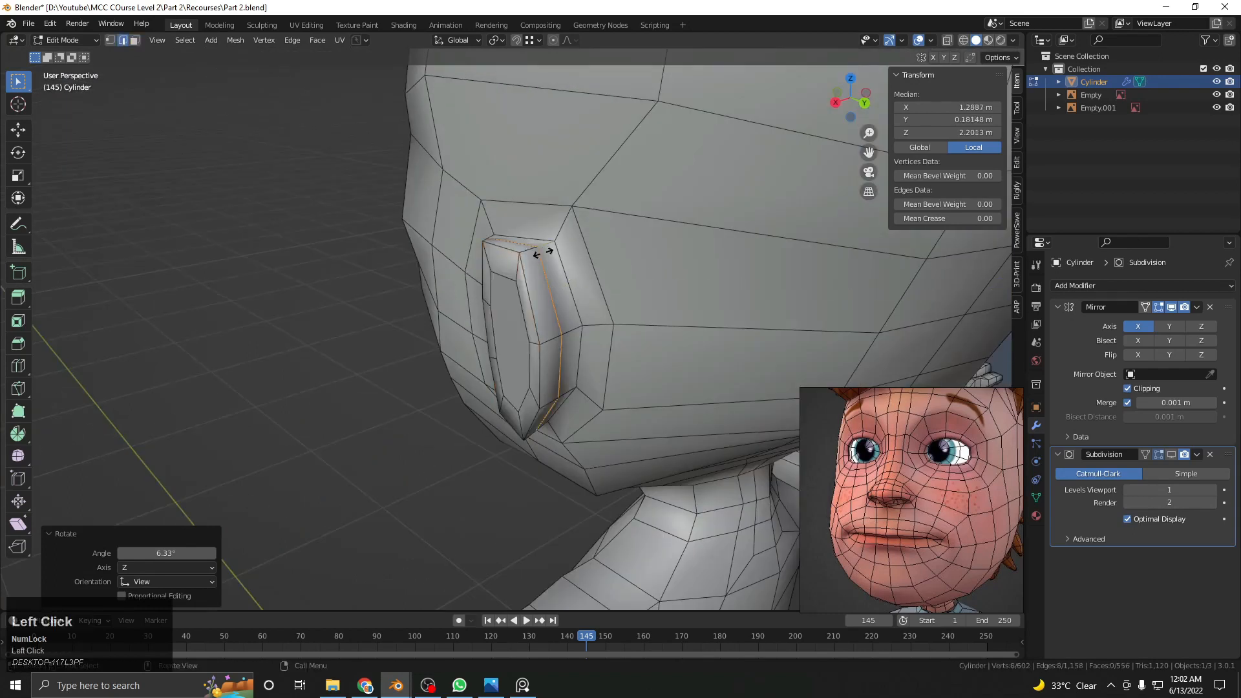
right_click(545, 252)
scroll(548, 271, "up", 1)
middle_click_drag(560, 414, 568, 291)
left_click(573, 368)
middle_click_drag(572, 367, 572, 386)
left_click(571, 338, "shift")
middle_click_drag(571, 338, 554, 358)
left_click(551, 282, "shift")
scroll(639, 298, "up", 1)
middle_click_drag(551, 282, 532, 306)
Move the new loop and selected edges on the back of the ear to shape its side wall
key("g")
left_click(591, 395)
left_click(545, 348)
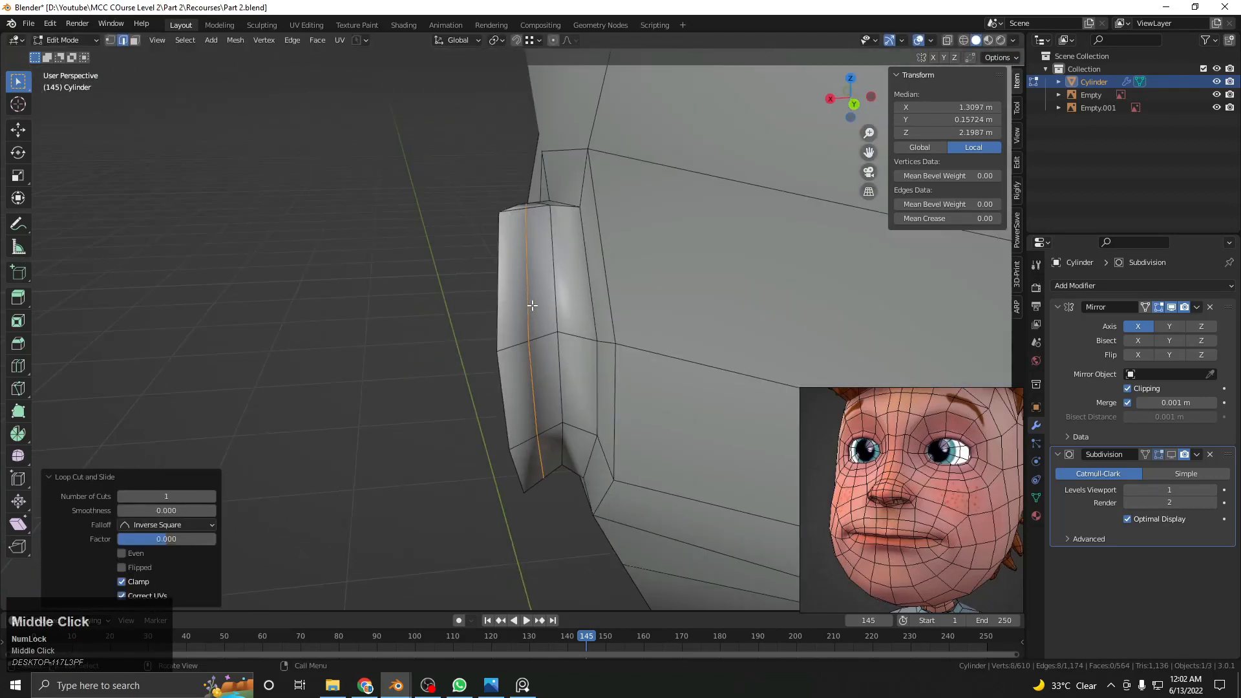
left_click(528, 336)
left_click(541, 453, "shift")
middle_click_drag(541, 452, 608, 517)
scroll(608, 511, "up", 2)
key("g")
left_click(647, 438)
Inspect the ear's smoothed shape in object mode, then return to mesh editing near its upper edge
middle_click_drag(646, 439, 576, 317)
key("Tab")
key("q")
left_click(671, 241)
middle_click_drag(666, 247, 516, 313)
key("Tab")
scroll(561, 395, "up", 2)
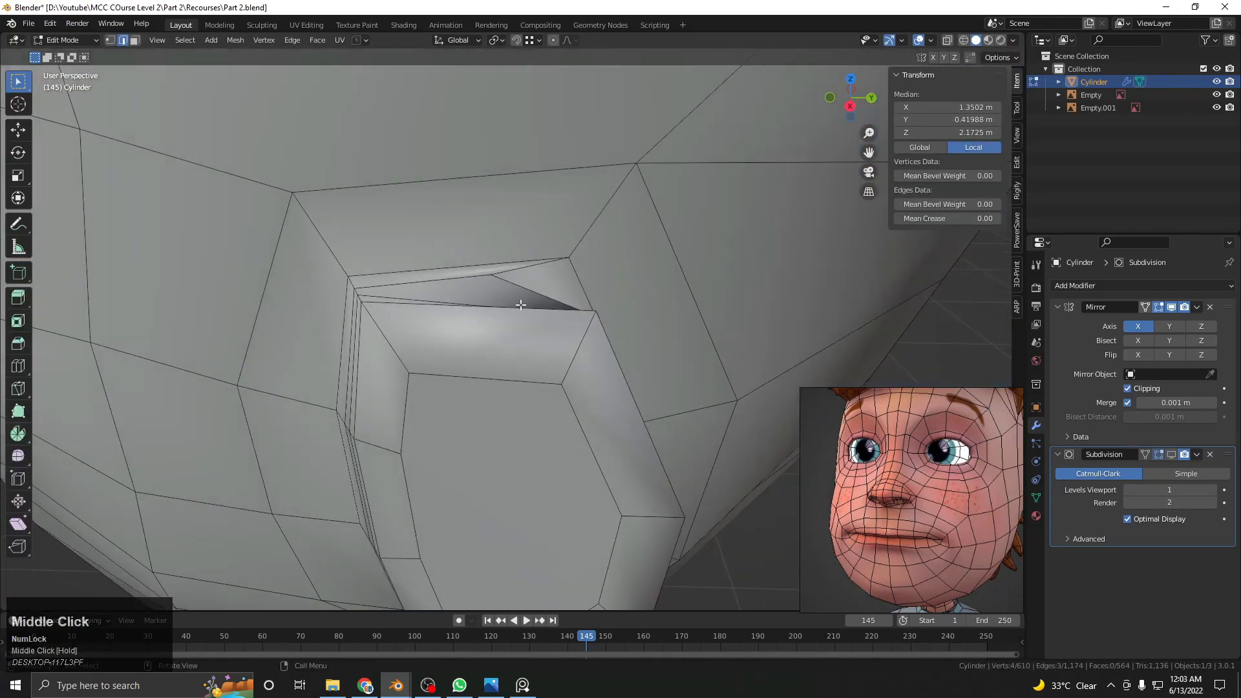
In right view, select the ear rim's upper rear corner vertices with see-through display and reposition them against the reference ear
key("KP_3")
left_click(112, 39)
key("z")
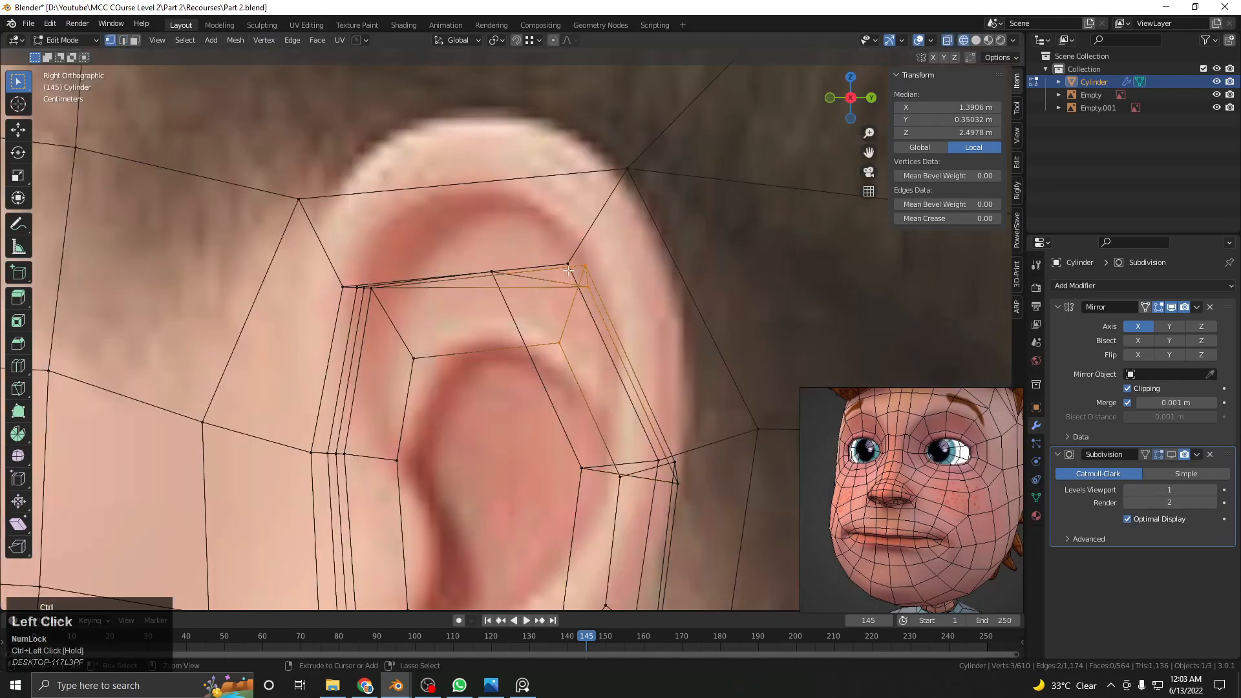
key("z")
key("g")
left_click(704, 338)
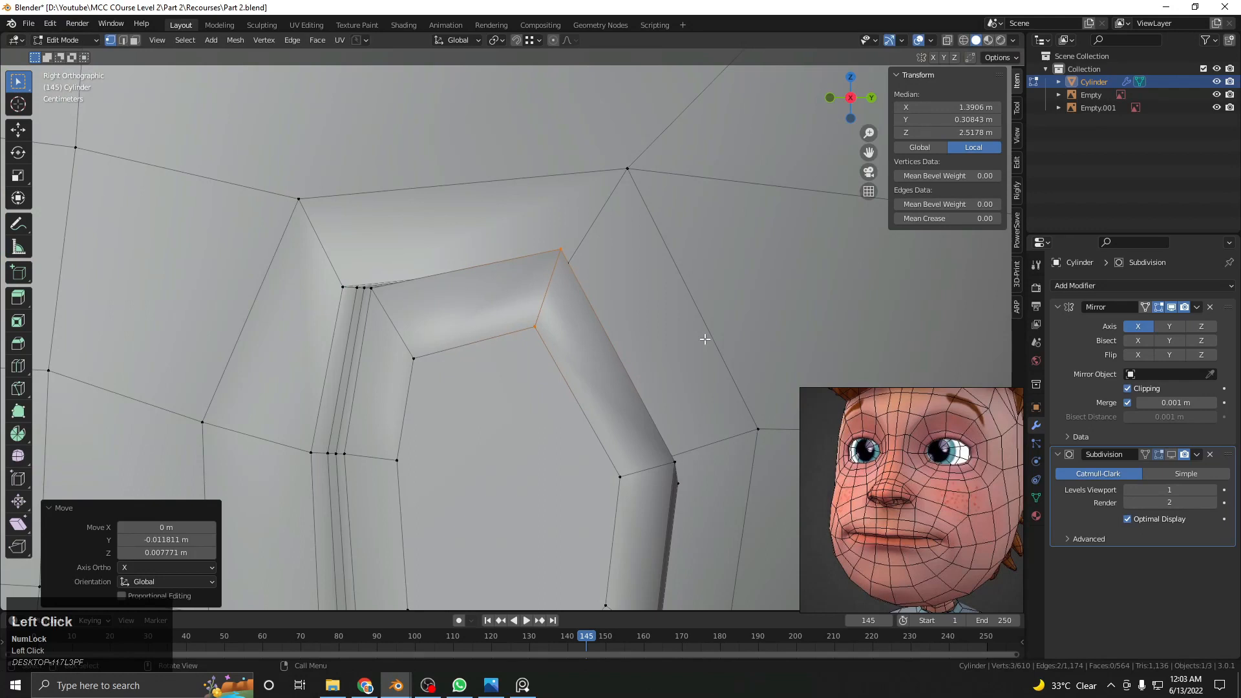
key("z")
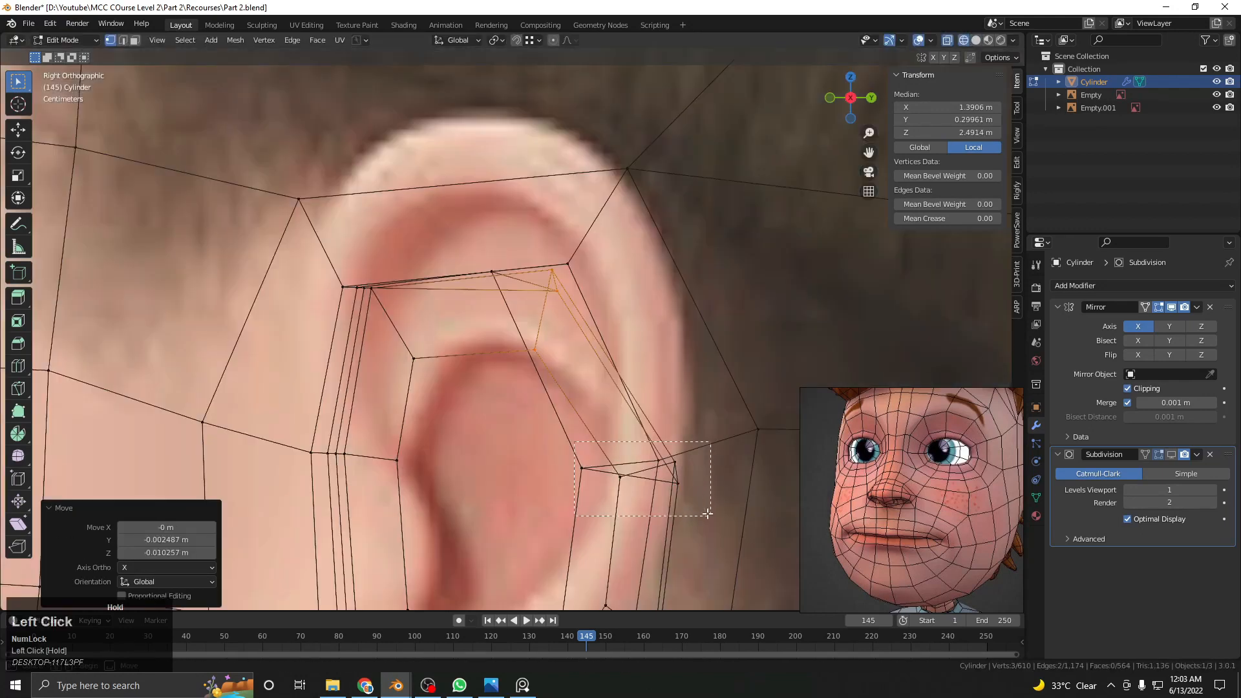
Move the ear rim's rear mid-height vertices by about 0.005 m in Y and 0.022 m in Z
left_click_drag(708, 514, 711, 516)
key("z")
key("g")
left_click(706, 399)
Select the ear rim's lower rear corner vertices in see-through display and move them backward to round the outline
scroll(666, 404, "down", 6)
middle_click_drag(643, 390, 569, 280, "shift")
scroll(530, 279, "up", 4)
key("z")
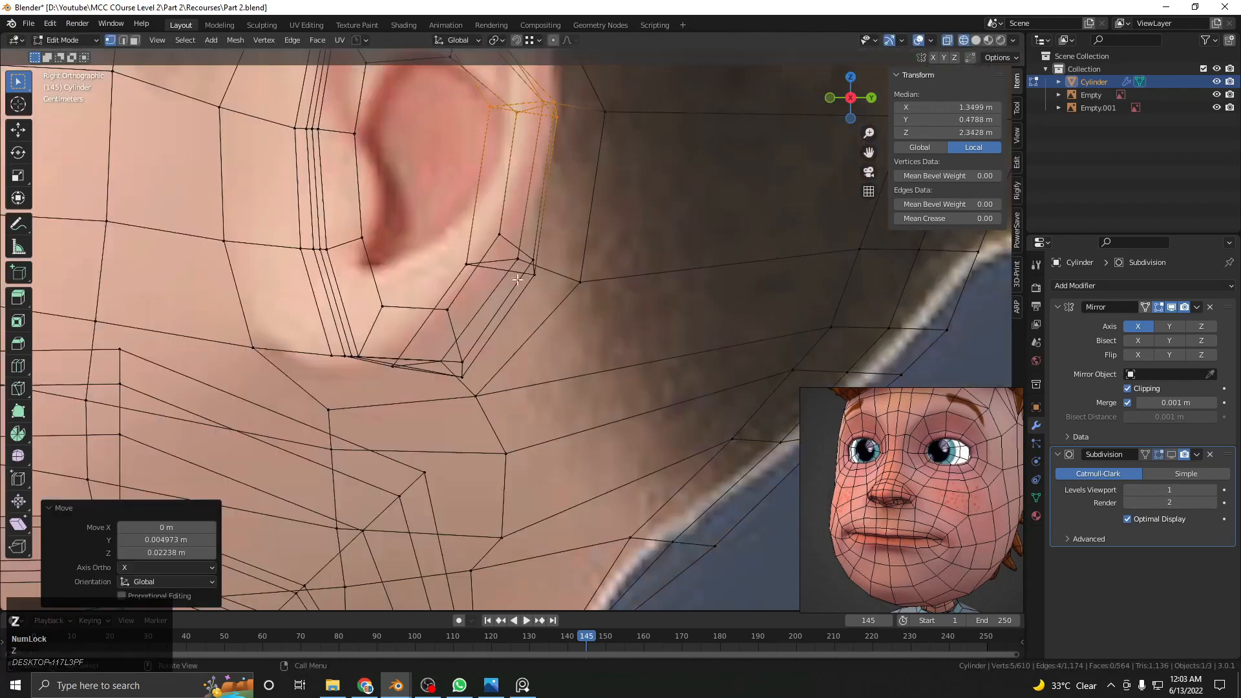
left_click_drag(502, 251, 543, 294)
key("g")
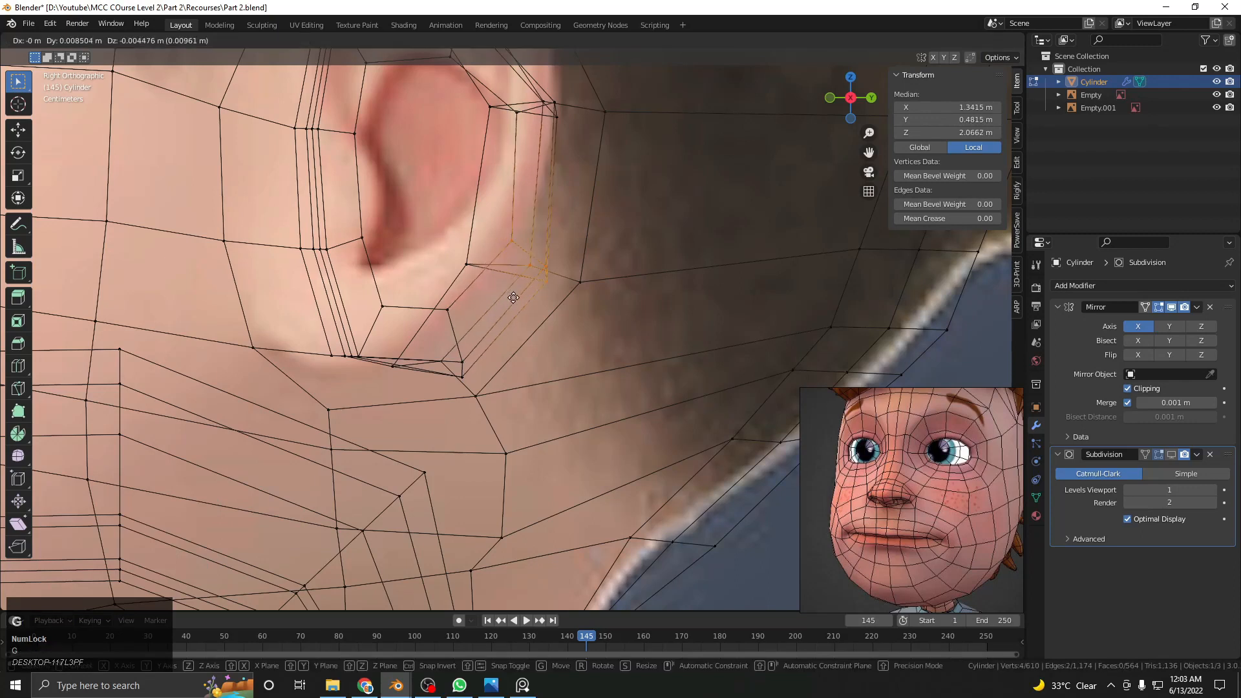
left_click(511, 298)
key("z")
Select the vertices at the bottom of the ear rim and reposition them to round the lobe area
middle_click_drag(504, 310, 590, 389, "shift")
key("z")
left_click_drag(368, 301, 467, 348)
key("z")
key("g")
left_click(451, 371)
key("z")
key("g")
left_click(424, 349)
Adjust the ear rim's front mid-height vertices and select the upper front corner vertices against the reference
middle_click_drag(352, 189, 383, 276, "shift")
left_click_drag(382, 276, 507, 331)
key("g")
left_click(508, 338)
left_click_drag(498, 224, 510, 234)
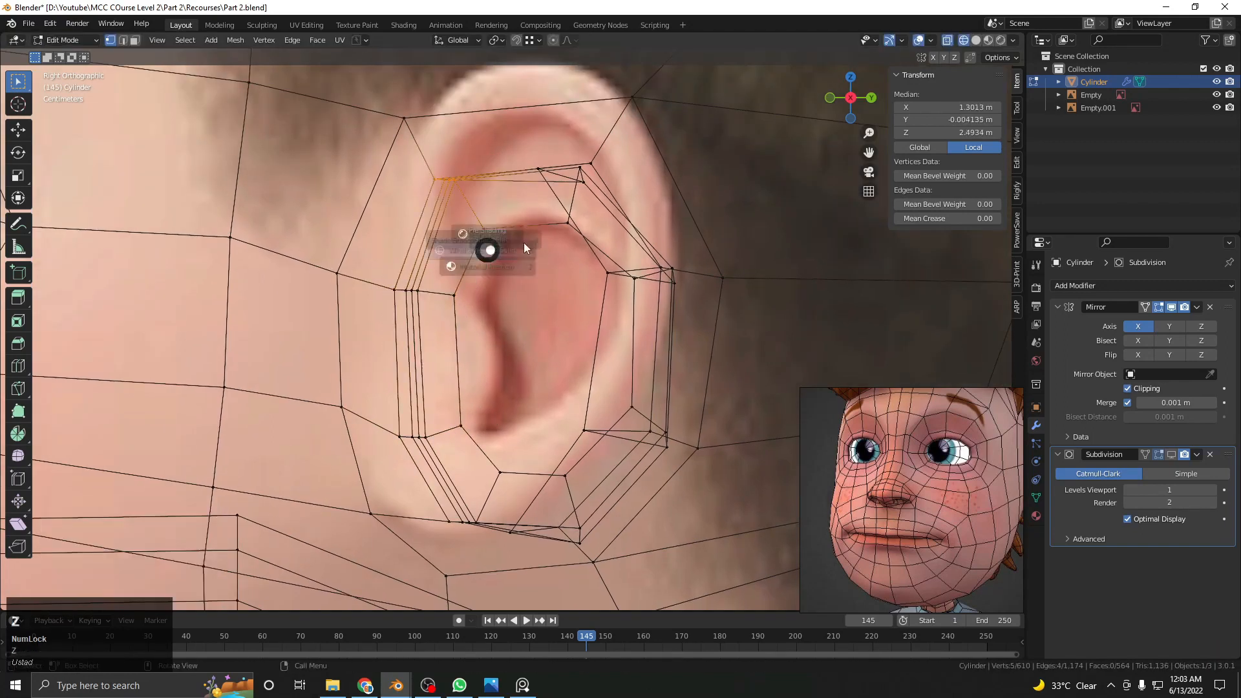
key("z")
mouse_move(540, 241)
middle_mouse_down()
mouse_move(578, 254)
mouse_move(519, 178)
mouse_move(522, 145)
mouse_move(563, 307)
mouse_move(522, 238)
mouse_move(600, 290)
mouse_move(585, 344)
middle_mouse_up()
Move single vertices along the ear's upper and front base to even out its connection to the head
left_click(520, 177)
key("g")
left_click(520, 193)
key("g")
left_click(510, 178)
scroll(564, 306, "down", 1)
scroll(563, 306, "down", 6)
left_click(454, 262)
middle_click_drag(455, 261, 456, 192)
key("g")
left_click(468, 244)
Examine the reshaped ear in object mode and from the side in edit mode
key("Tab")
mouse_move(212, 258)
middle_mouse_down()
mouse_move(390, 371)
mouse_move(511, 377)
mouse_move(629, 297)
mouse_move(596, 230)
middle_mouse_up()
scroll(390, 371, "up", 2)
key("Tab")
key("Tab")
scroll(514, 377, "down", 1)
scroll(629, 296, "up", 1)
scroll(629, 296, "down", 5)
scroll(630, 294, "up", 3)
middle_click_drag(649, 295, 522, 281, "shift")
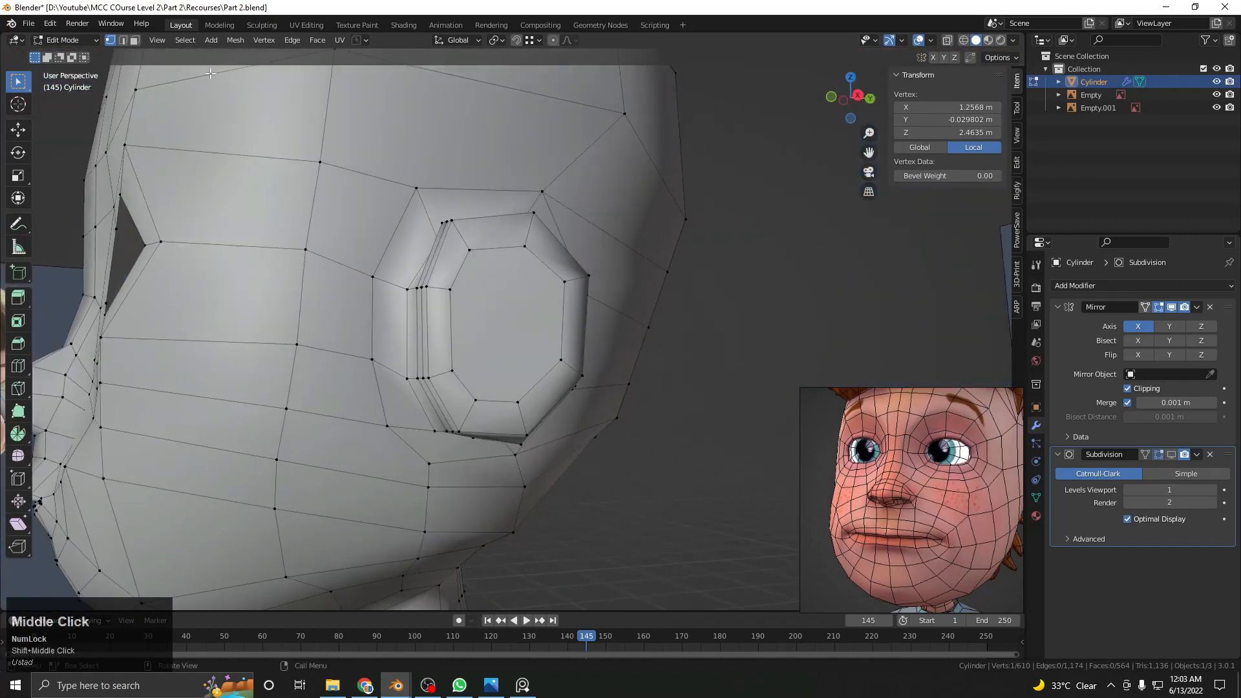
Select the ear's centre face in face mode and inset it slightly
left_click(136, 42)
scroll(439, 349, "down", 2)
left_click(489, 328)
middle_click_drag(491, 337, 507, 350)
mouse_move(541, 419)
middle_mouse_down()
mouse_move(491, 414)
mouse_move(521, 433)
middle_mouse_up()
scroll(612, 447, "up", 3)
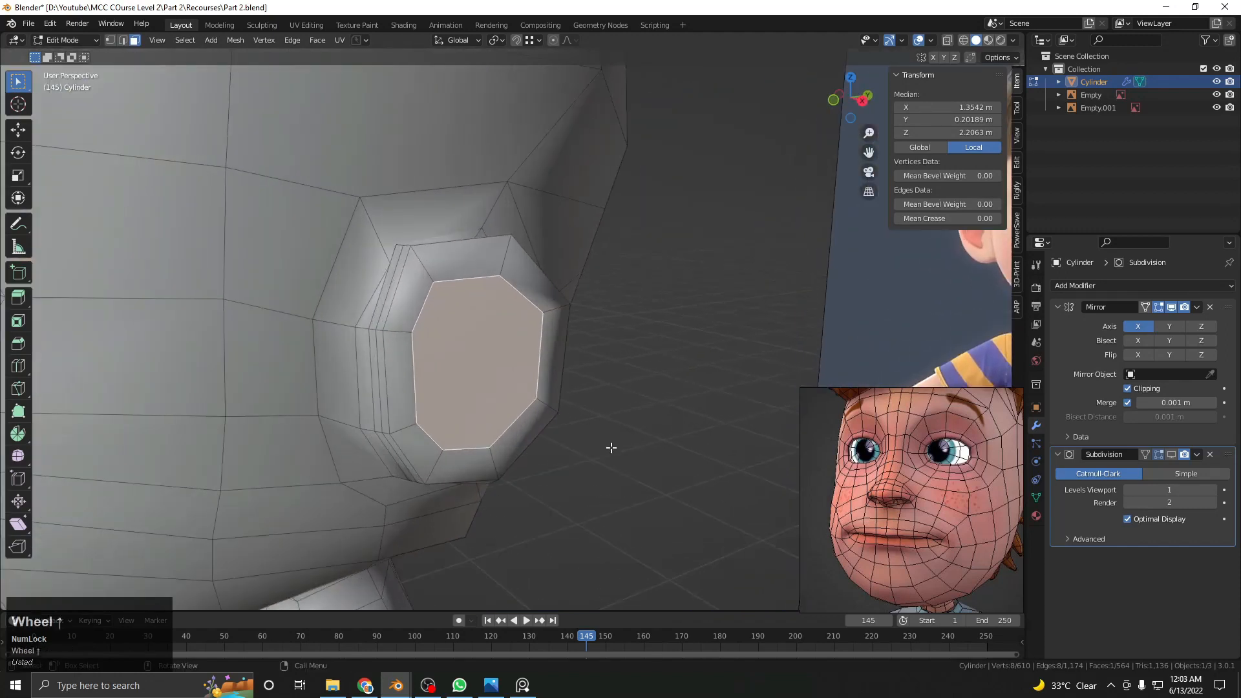
middle_click_drag(611, 448, 633, 440)
key("i")
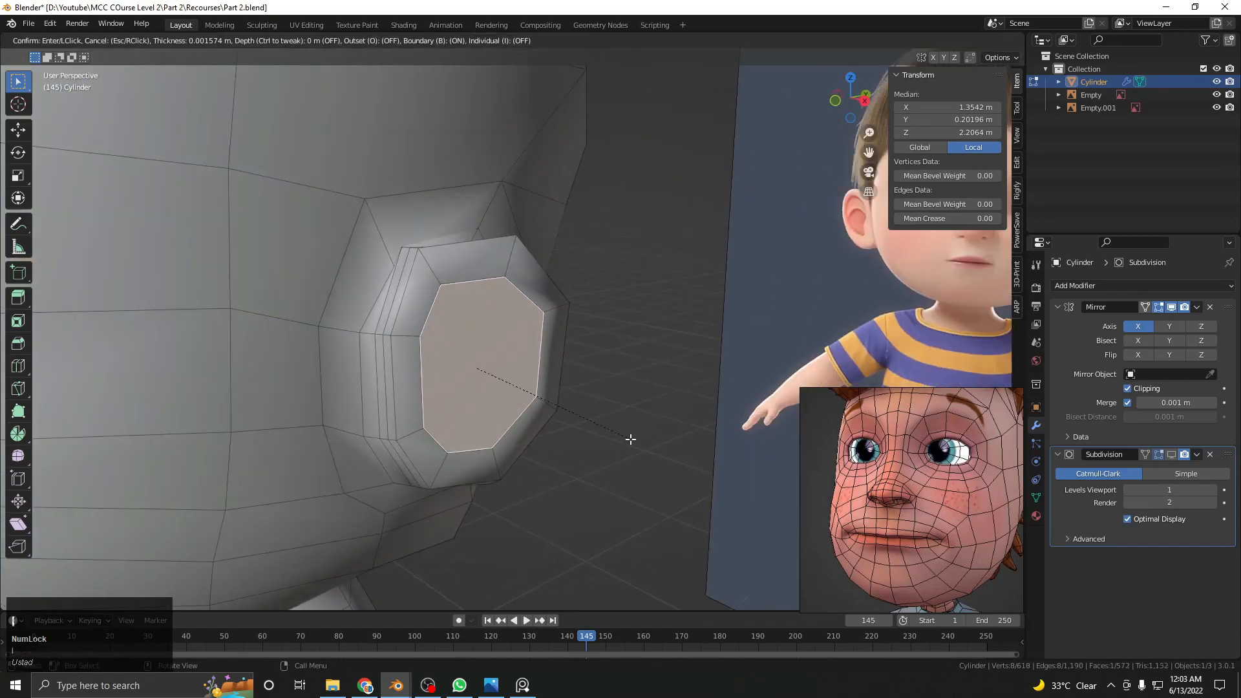
left_click(628, 439)
Push the ear's inset centre face inward toward the head and inset it once more
scroll(627, 440, "up", 2)
middle_click_drag(627, 440, 671, 378)
key("g")
left_click(617, 464)
key("i")
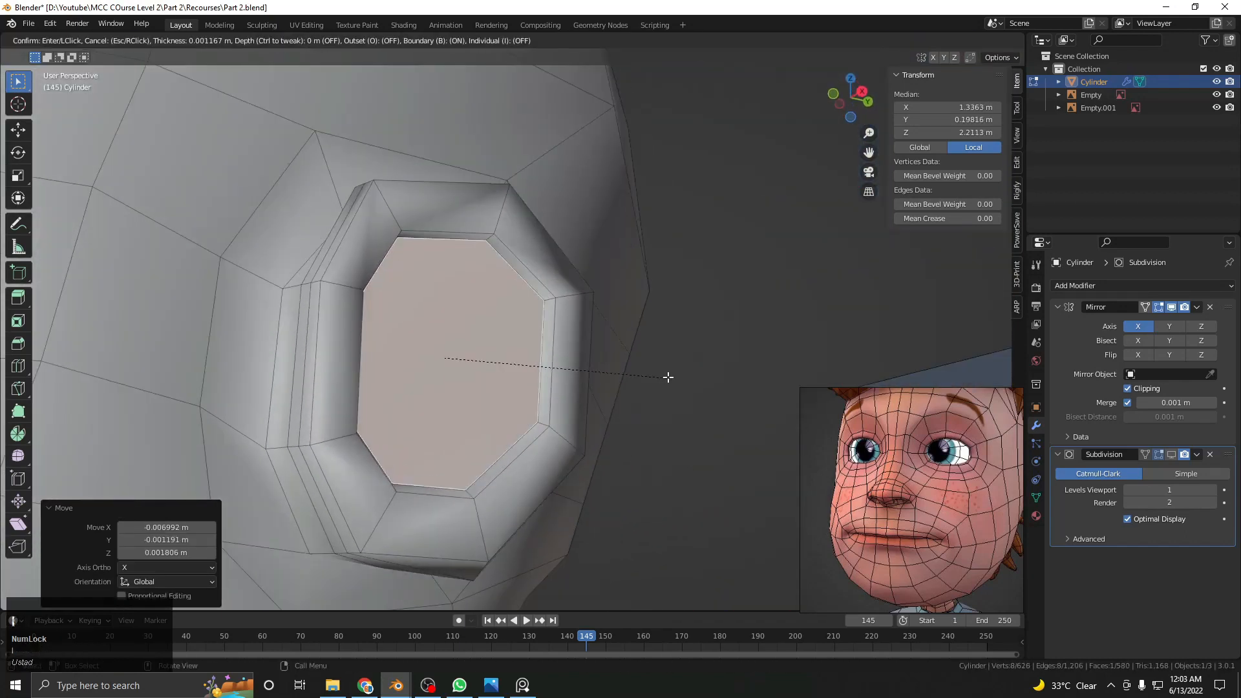
left_click(630, 371)
Check the recessed ear and the whole character against the reference images in object mode
key("Tab")
scroll(448, 362, "down", 8)
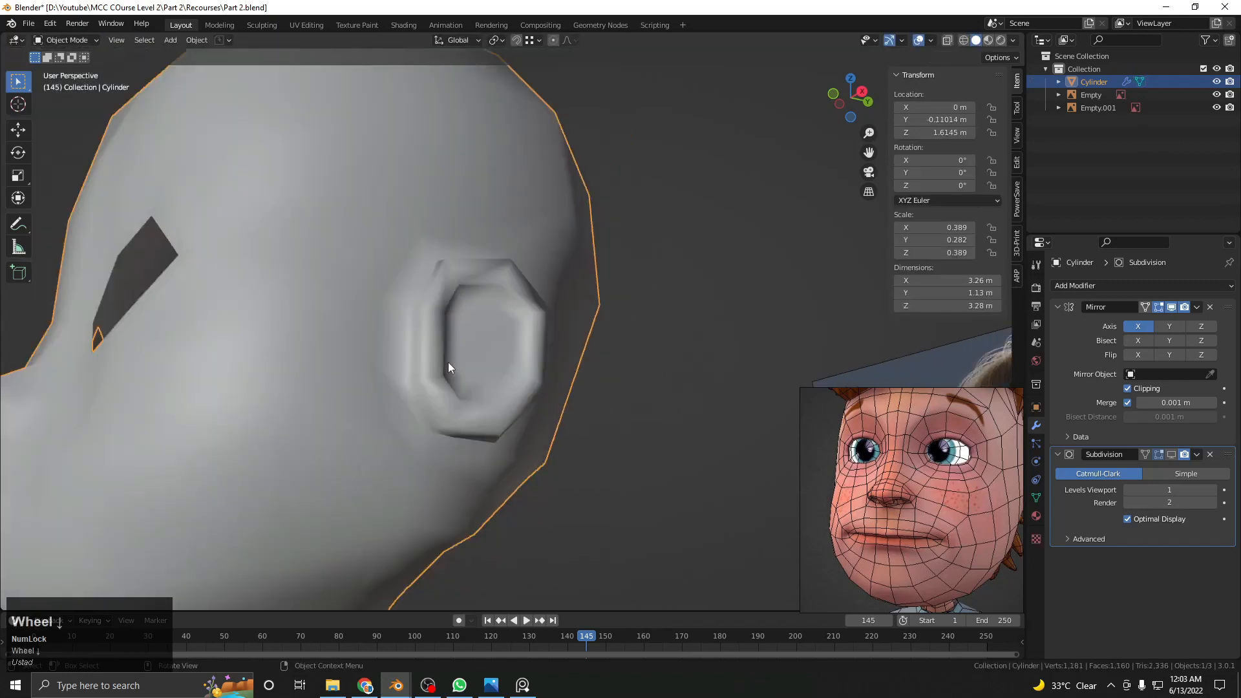
middle_click_drag(497, 391, 573, 366)
middle_click_drag(615, 234, 510, 284)
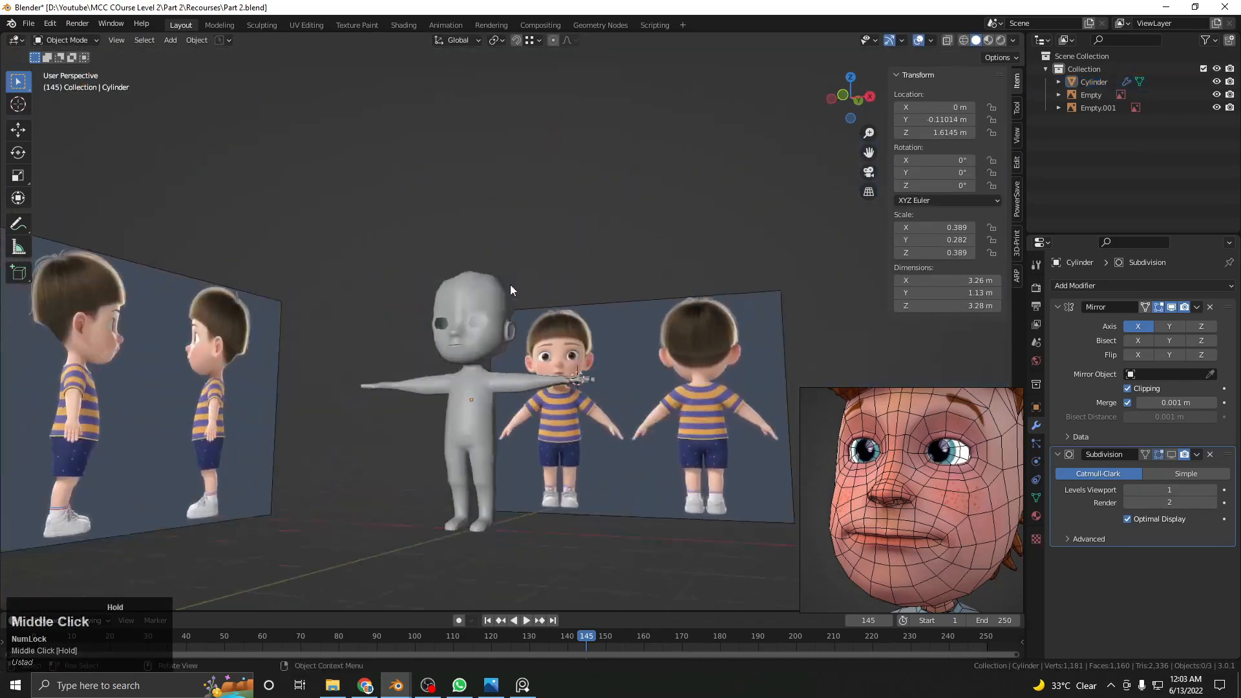
scroll(510, 285, "up", 3)
Select the character mesh and show its wireframe in object mode
left_click(490, 298)
key("q")
left_click(537, 225)
middle_click_drag(537, 225, 543, 336)
scroll(525, 377, "up", 3)
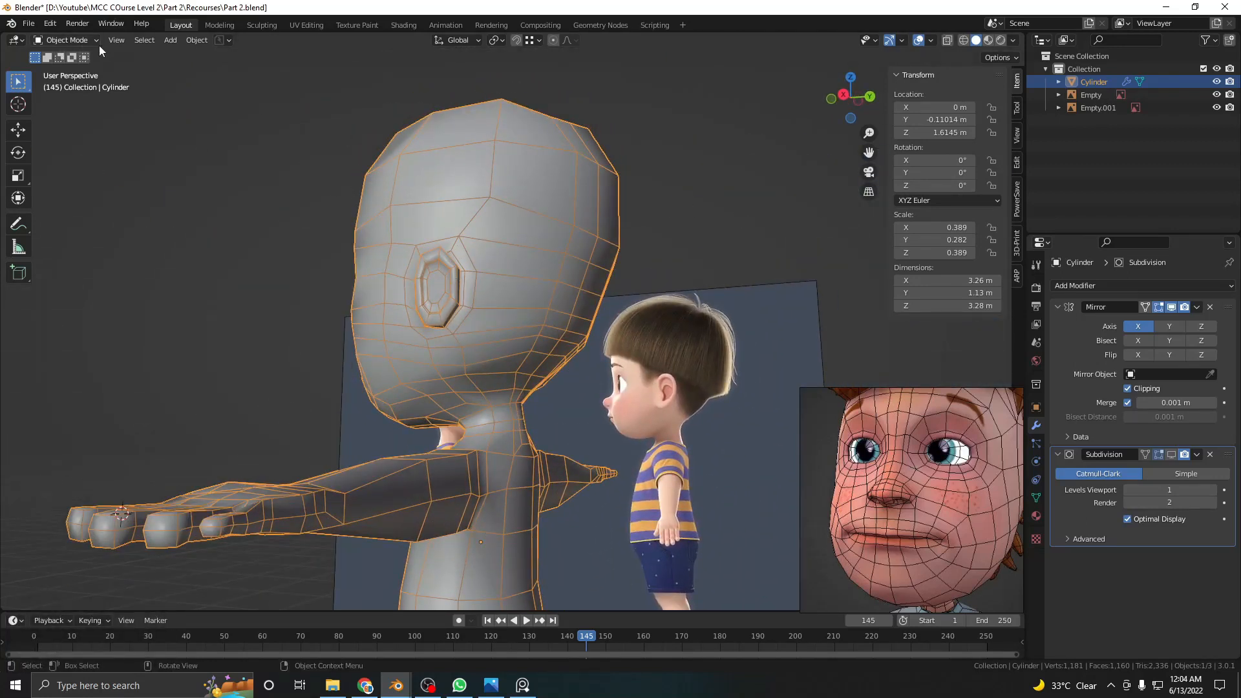
Switch the character mesh to Sculpt Mode and choose the Smooth brush
left_click(65, 40)
left_click(71, 84)
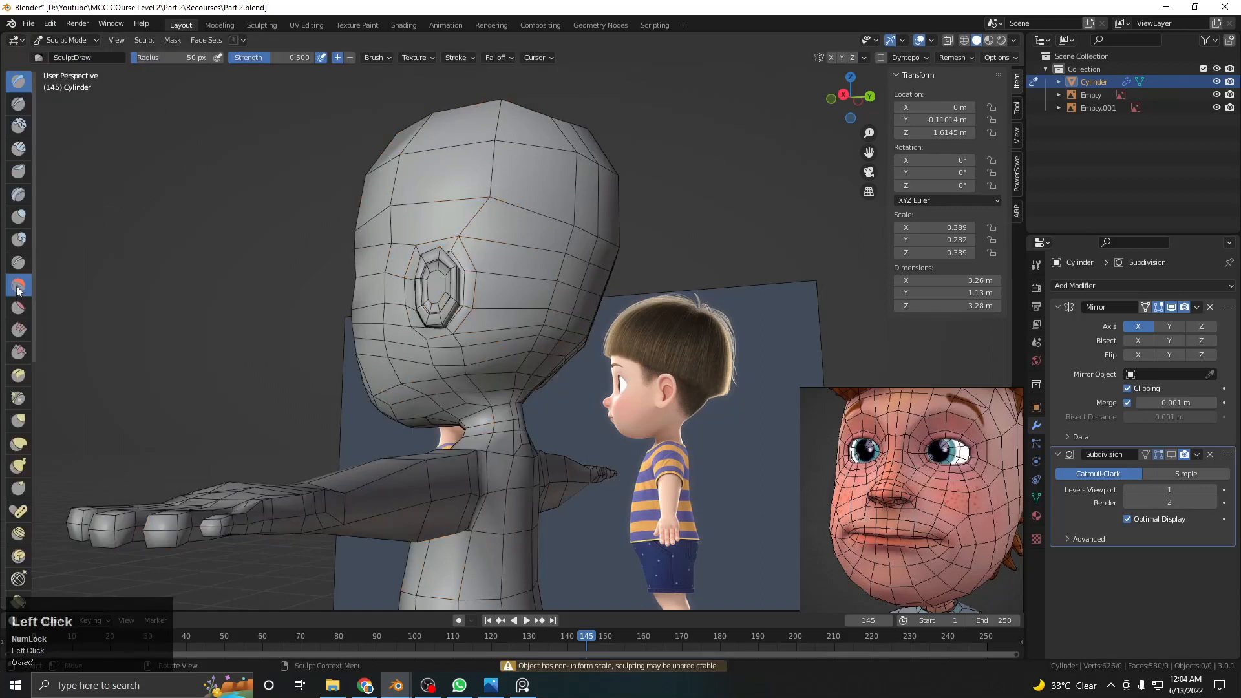
middle_click_drag(493, 298, 440, 278)
scroll(590, 382, "up", 3)
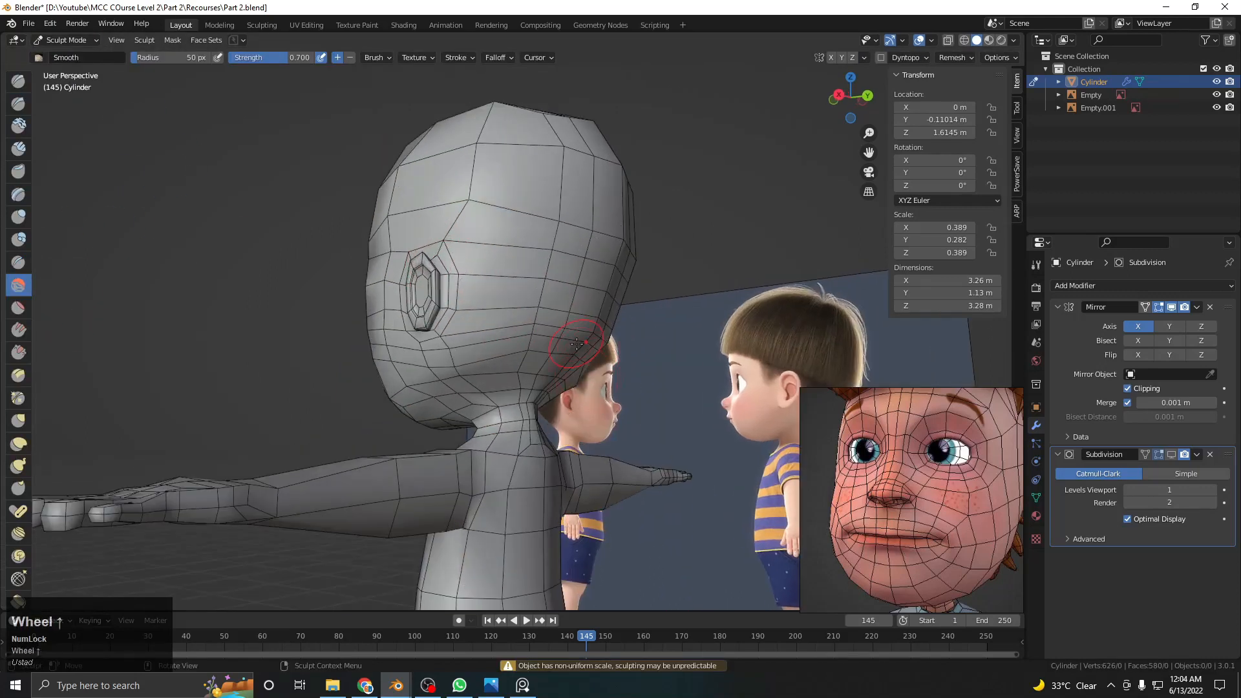
Try a smoothing stroke on the back of the head behind the ear
middle_click_drag(551, 306, 556, 310)
mouse_move(556, 311)
left_mouse_down("shift")
mouse_move(547, 304)
mouse_move(567, 322)
left_mouse_up("shift")
key("ctrl+z")
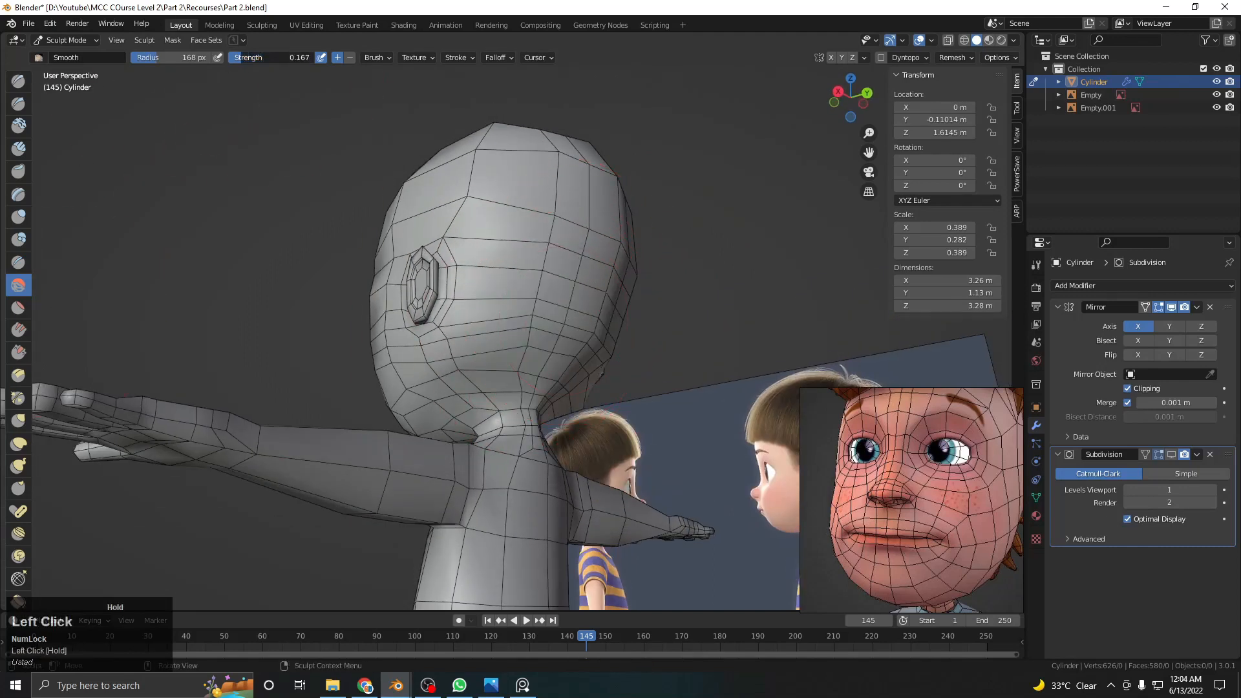
Set the Smooth brush strength to 0.115 and smooth the head surface behind and below the ear
left_click_drag(278, 58, 259, 57)
left_click_drag(573, 284, 566, 304, "shift")
mouse_move(566, 304)
middle_mouse_down()
mouse_move(561, 349)
mouse_move(550, 353)
middle_mouse_up()
left_click_drag(550, 343, 527, 373, "shift")
middle_click_drag(525, 371, 575, 359)
scroll(572, 359, "up", 2)
left_click_drag(524, 381, 512, 385, "shift")
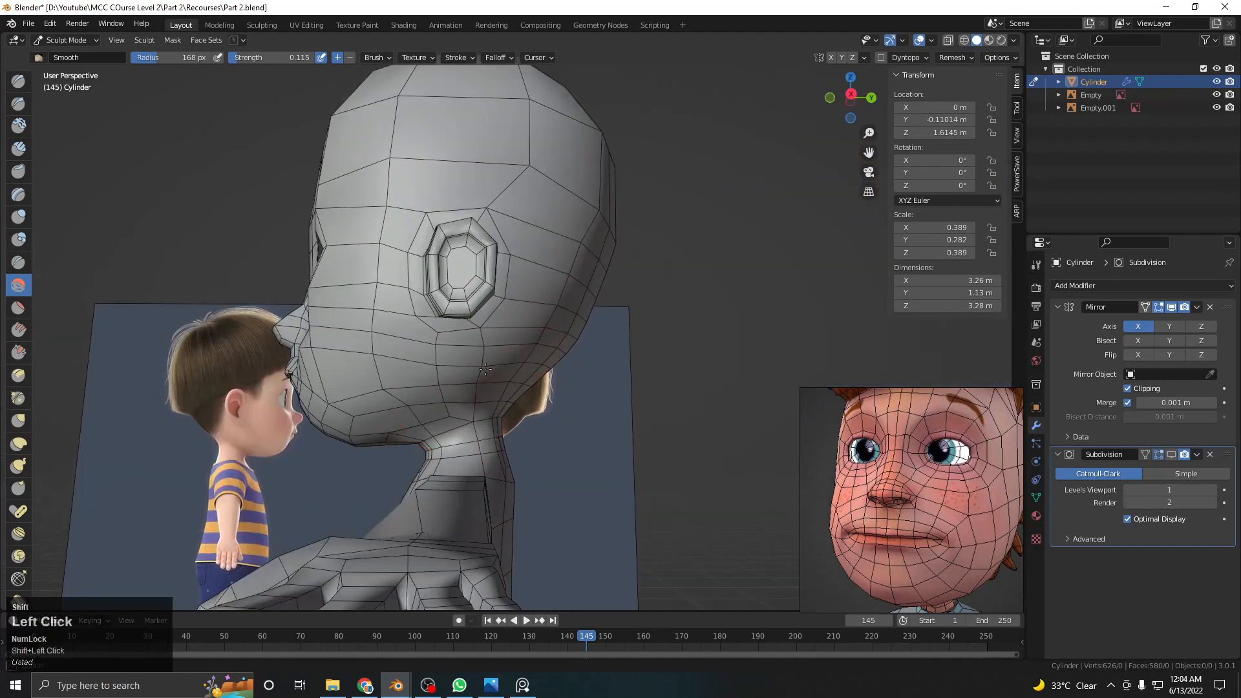
Smooth the side of the head and the forehead with the Smooth brush
middle_click_drag(431, 402, 543, 397)
mouse_move(445, 319)
middle_mouse_down()
mouse_move(481, 373)
mouse_move(509, 340)
mouse_move(416, 360)
middle_mouse_up()
left_click_drag(415, 360, 485, 188)
middle_click_drag(485, 188, 443, 249)
scroll(525, 304, "down", 2)
middle_click_drag(525, 303, 458, 336)
left_click_drag(432, 258, 458, 244, "shift")
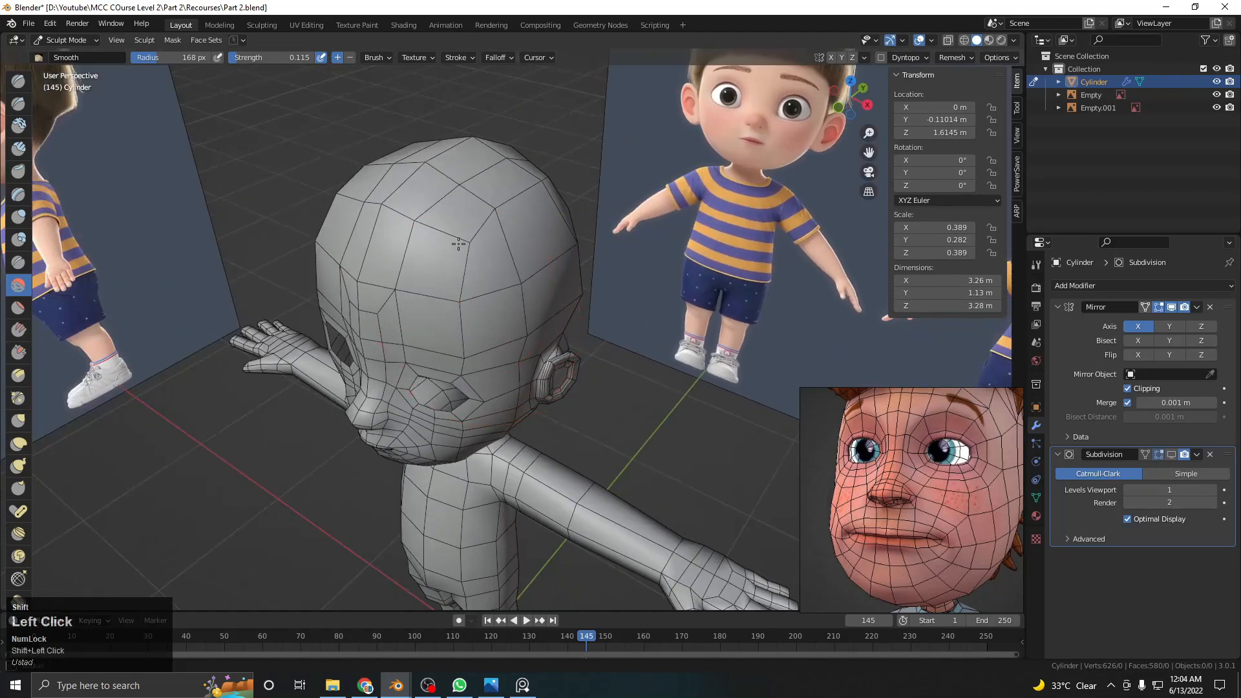
Smooth the lower back of the head and the jaw area beneath the ear
middle_click_drag(594, 233, 463, 194)
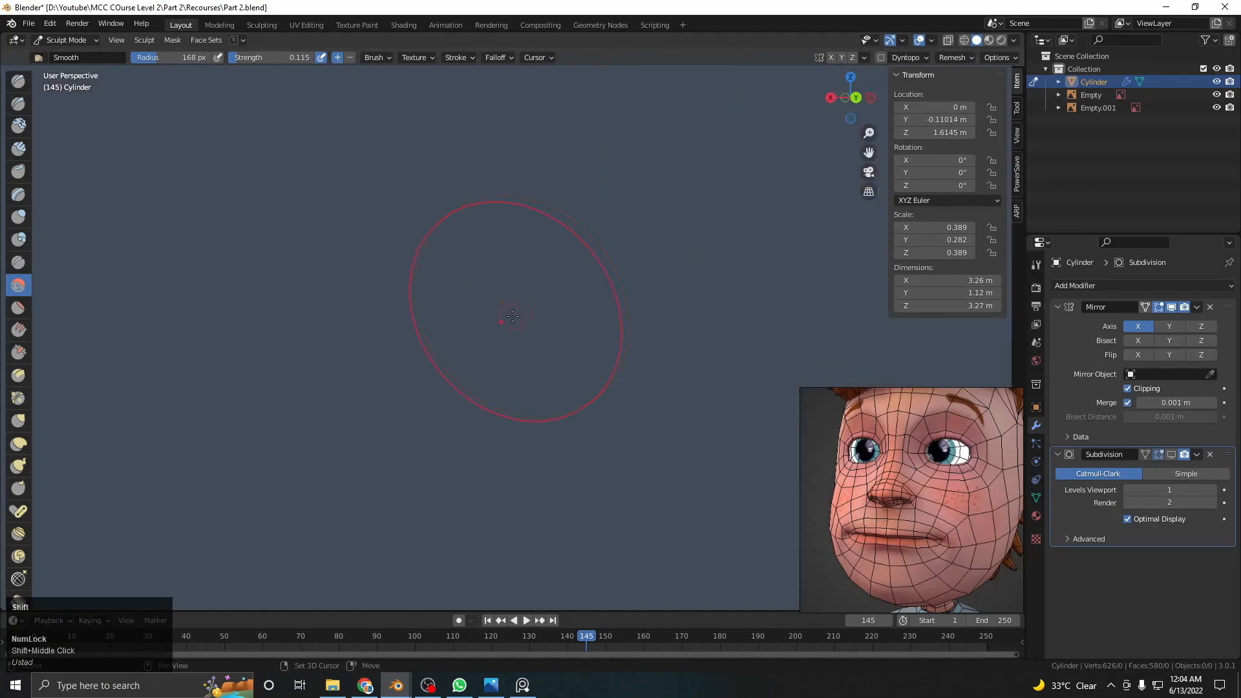
middle_click_drag(511, 336, 555, 338)
scroll(551, 326, "up", 3)
middle_click_drag(474, 391, 505, 355)
scroll(505, 356, "up", 2)
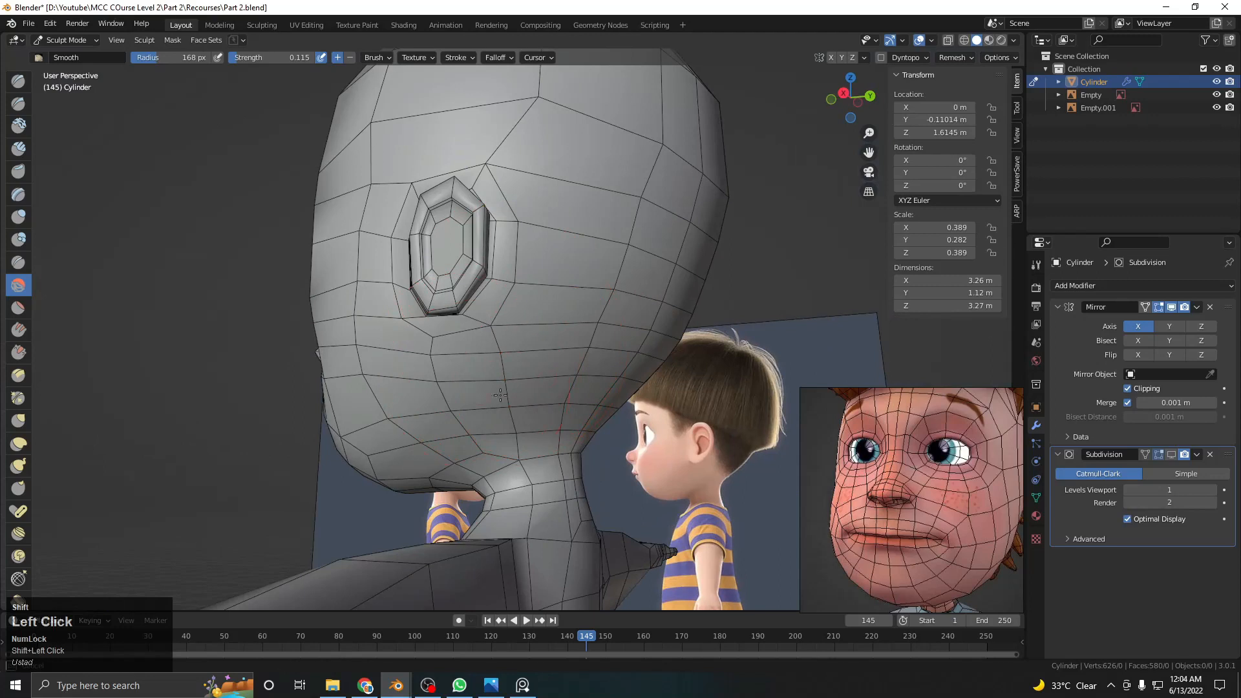
middle_click_drag(491, 440, 431, 451)
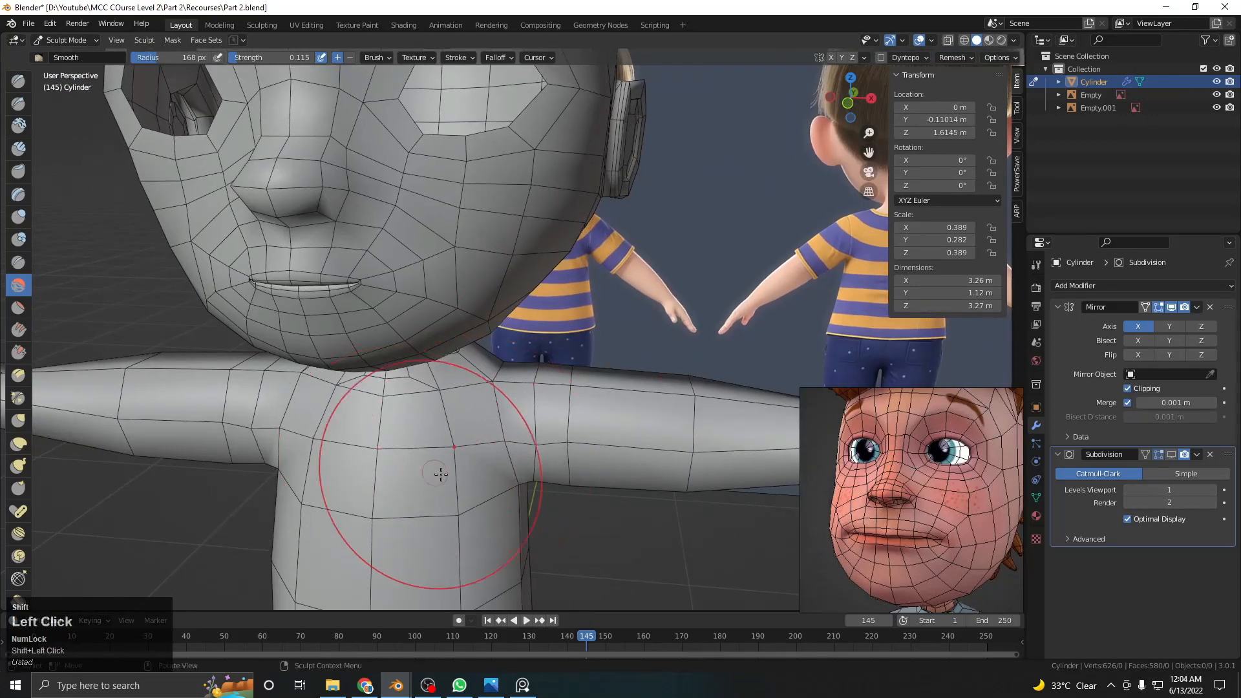
Examine the smoothed head, jaw and neck from several angles
scroll(452, 452, "down", 4)
mouse_move(485, 409)
middle_mouse_down()
mouse_move(505, 353)
mouse_move(529, 391)
mouse_move(500, 413)
middle_mouse_up()
scroll(505, 353, "up", 3)
scroll(540, 410, "up", 2)
middle_click_drag(591, 360, 615, 292)
scroll(549, 218, "down", 3)
mouse_move(548, 217)
middle_mouse_down()
mouse_move(535, 431)
mouse_move(463, 239)
mouse_move(523, 391)
mouse_move(527, 223)
mouse_move(549, 338)
mouse_move(562, 338)
mouse_move(551, 349)
mouse_move(549, 313)
mouse_move(527, 349)
middle_mouse_up()
scroll(463, 239, "up", 2)
scroll(549, 338, "up", 2)
Use the Grab brush with a 252 px radius and 0.400 strength to reshape the lower back of the head
key("g")
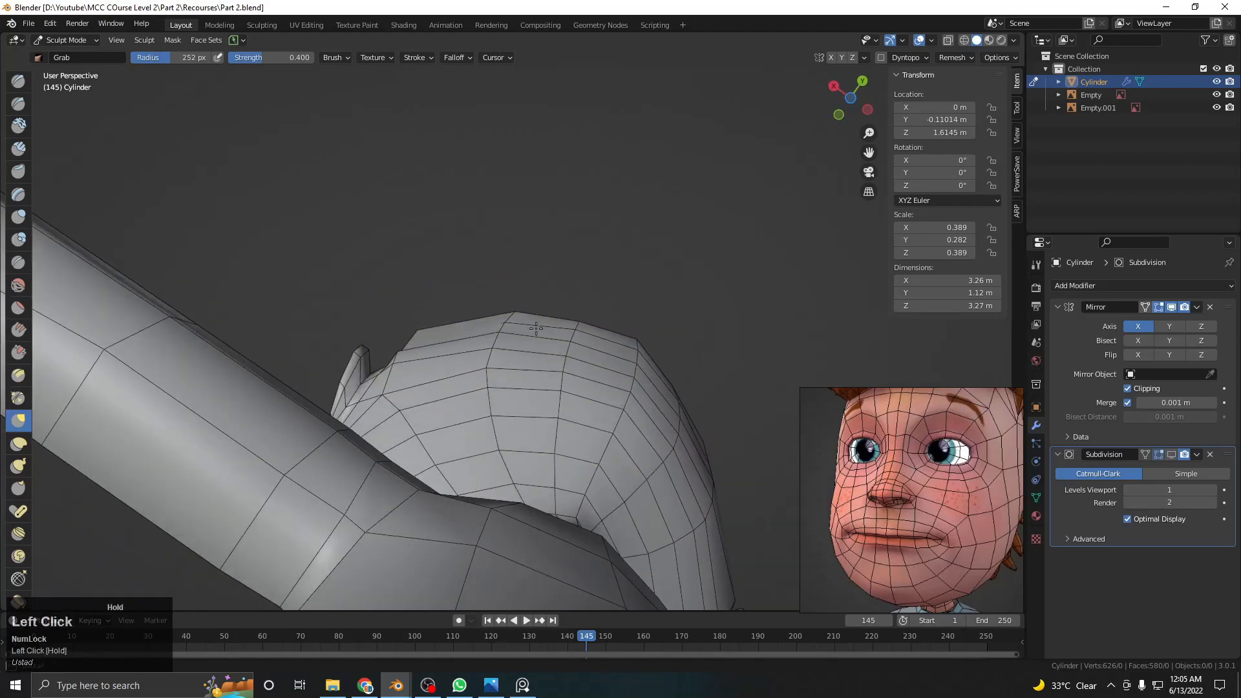
middle_click_drag(539, 381, 537, 349)
left_click(519, 211)
middle_click_drag(435, 210, 492, 276)
left_click_drag(518, 352, 538, 374)
middle_click_drag(556, 404, 530, 354)
left_click_drag(501, 366, 502, 379)
Pull the contour at the nape, where the back of the head meets the neck, with the Grab brush
middle_click_drag(503, 388, 517, 362)
mouse_move(482, 428)
middle_mouse_down("shift")
mouse_move(475, 333)
mouse_move(571, 395)
mouse_move(575, 367)
mouse_move(601, 355)
middle_mouse_up("shift")
scroll(571, 395, "up", 4)
left_click_drag(478, 372, 472, 382)
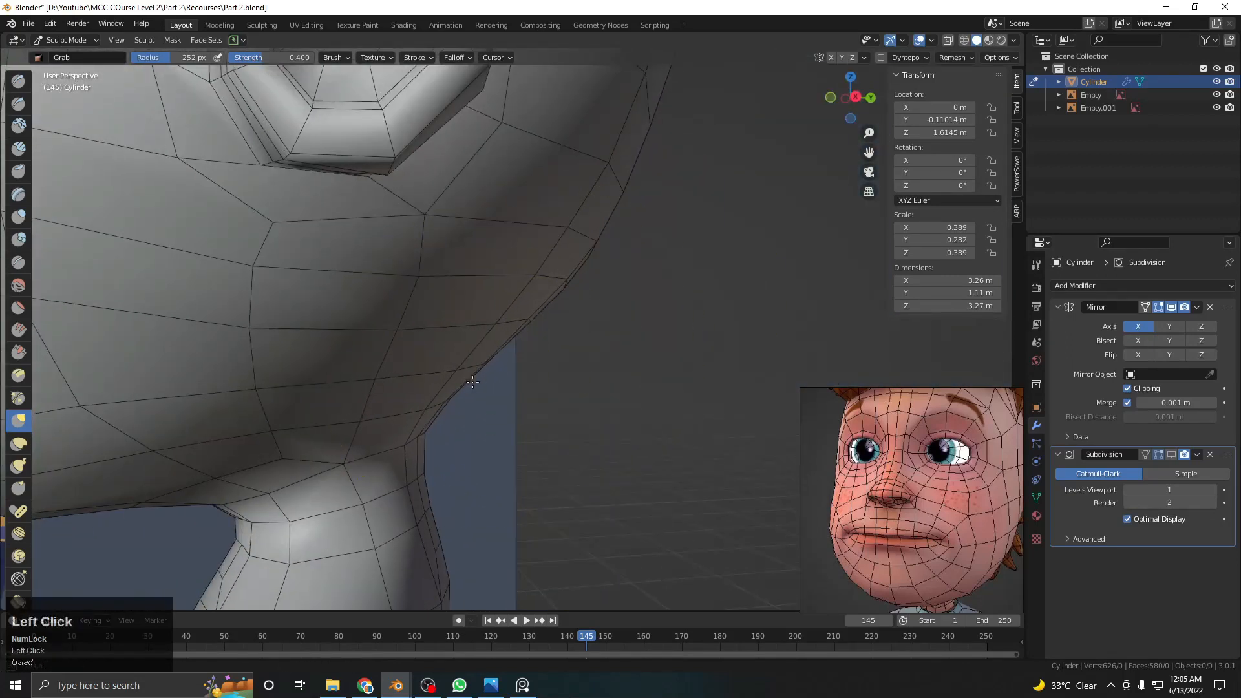
Reshape the lower back of the head above the nape with further short Grab brush strokes
scroll(529, 394, "down", 4)
middle_click_drag(528, 394, 515, 355)
left_click_drag(521, 357, 541, 363)
middle_click_drag(517, 359, 569, 346)
left_click_drag(498, 353, 494, 353)
scroll(493, 352, "down", 5)
mouse_move(493, 353)
middle_mouse_down()
mouse_move(475, 372)
mouse_move(493, 314)
middle_mouse_up()
scroll(494, 309, "up", 2)
left_click_drag(540, 302, 567, 278)
middle_click_drag(566, 278, 550, 320)
left_click_drag(537, 261, 563, 253)
mouse_move(561, 290)
middle_mouse_down()
mouse_move(574, 252)
mouse_move(574, 276)
mouse_move(607, 278)
middle_mouse_up()
scroll(573, 253, "down", 5)
Switch the head from sculpting to Edit Mode and show its mesh as wireframe over the front reference
key("Tab")
left_click(467, 256)
mouse_move(514, 265)
middle_mouse_down()
mouse_move(605, 272)
mouse_move(491, 294)
middle_mouse_up()
key("q")
left_click(610, 281)
scroll(492, 294, "up", 4)
middle_click_drag(510, 304, 526, 339, "shift")
key("Tab")
mouse_move(465, 291)
middle_mouse_down()
mouse_move(542, 270)
mouse_move(519, 410)
middle_mouse_up()
scroll(519, 411, "up", 1)
left_click(108, 40)
key("z")
middle_click_drag(523, 362, 518, 348, "shift")
scroll(518, 348, "up", 2)
Reposition the vertices at the upper side of the crown in front view to even out the head's outline and spacing
left_click_drag(526, 311, 518, 375)
key("g")
left_click(599, 359)
key("g")
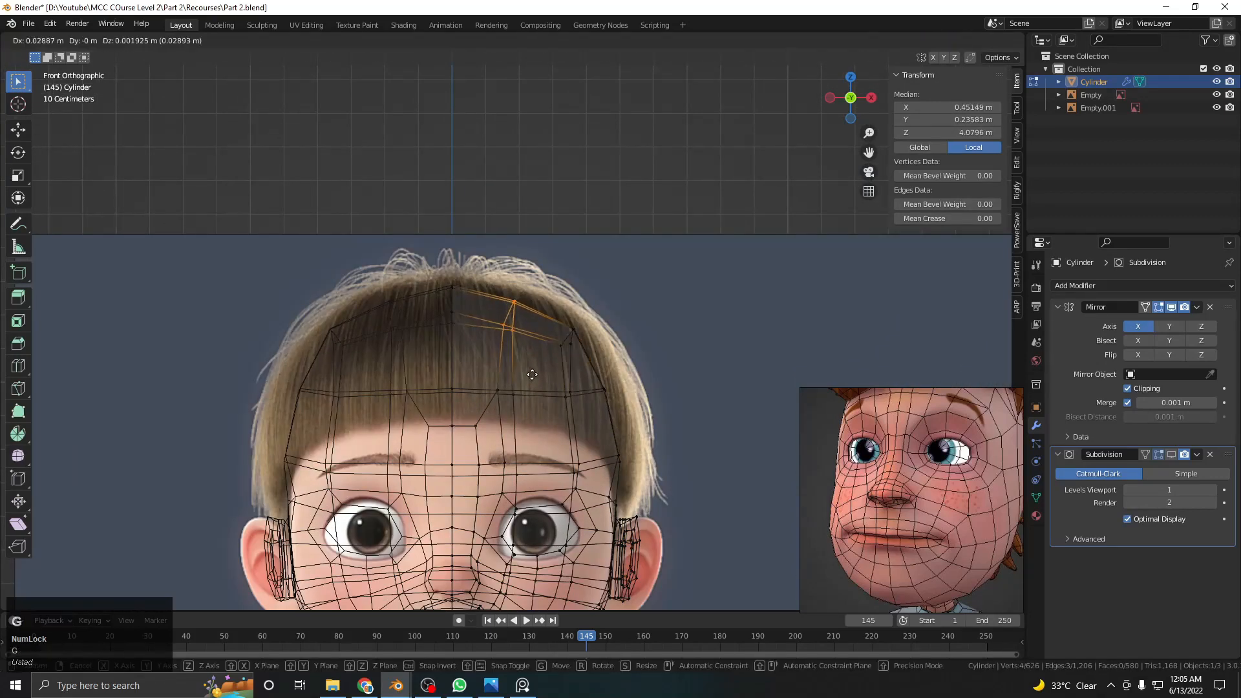
left_click(538, 373)
left_click_drag(549, 319, 583, 360)
key("g")
left_click(561, 353)
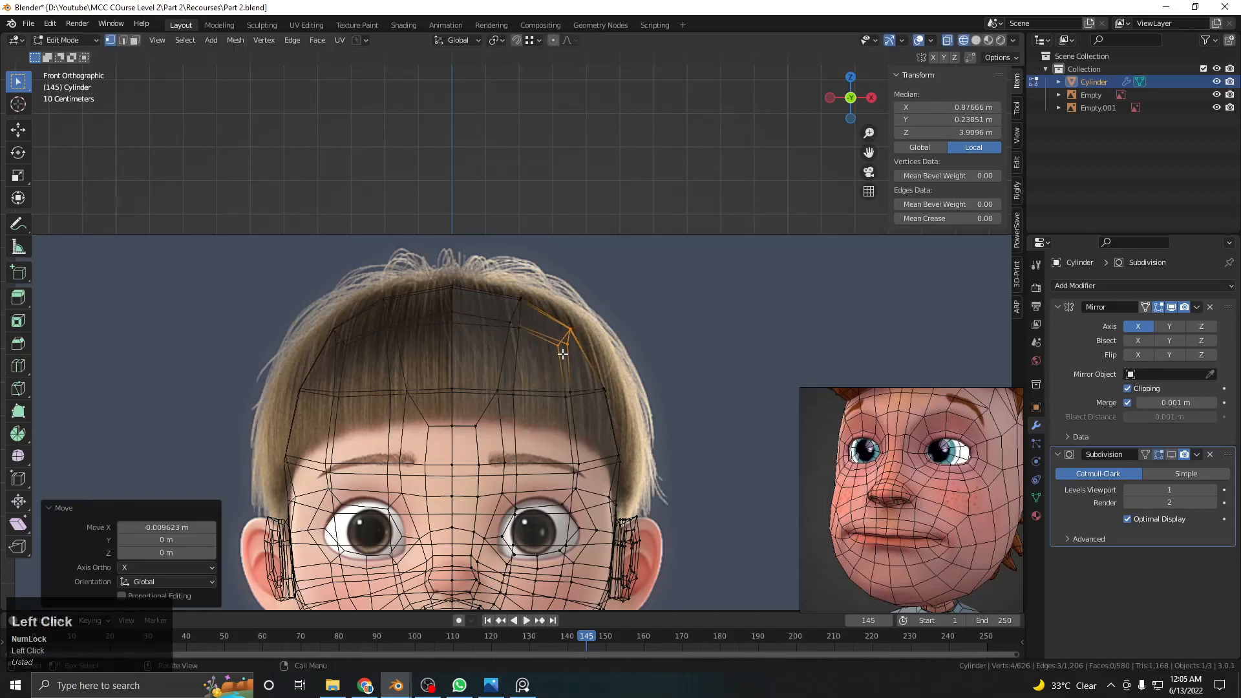
left_click(561, 353)
key("z")
key("g")
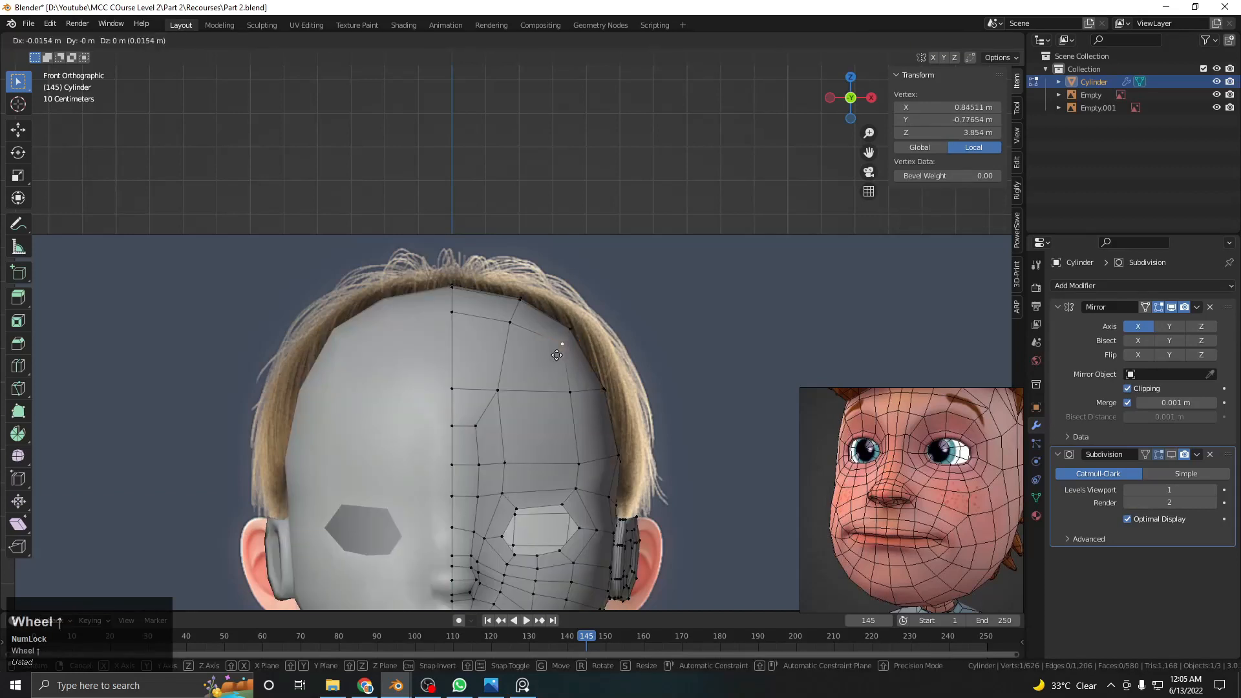
left_click(551, 357)
Inspect the head in Object Mode with the Subdivision modifier's viewport display switched on, and switch it back off
key("Tab")
scroll(396, 424, "down", 4)
scroll(651, 361, "up", 2)
middle_click_drag(651, 361, 622, 348)
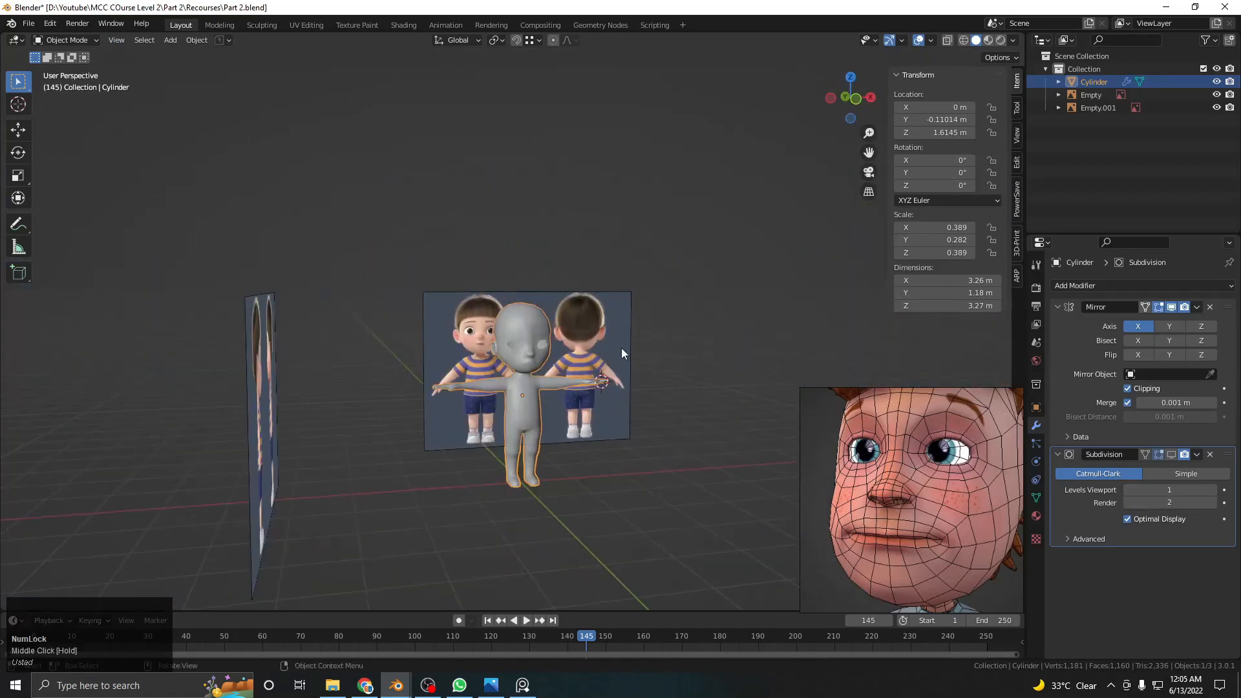
scroll(572, 375, "up", 5)
left_click(1171, 456)
middle_click_drag(725, 370, 544, 361)
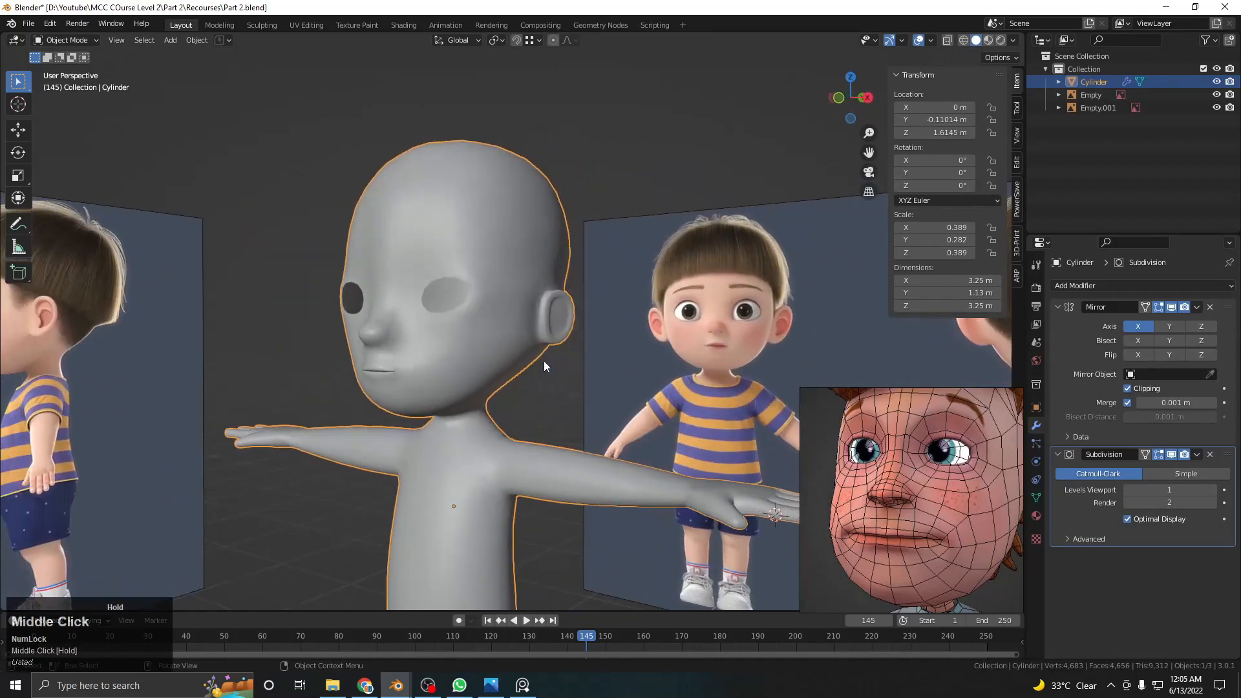
left_click(1173, 455)
Select the boundary edge loop of the eye opening and move it backward along the Y axis
key("Tab")
left_click(654, 363)
middle_click_drag(515, 254, 655, 276, "shift")
scroll(577, 262, "up", 4)
left_click(557, 231, "alt+shift")
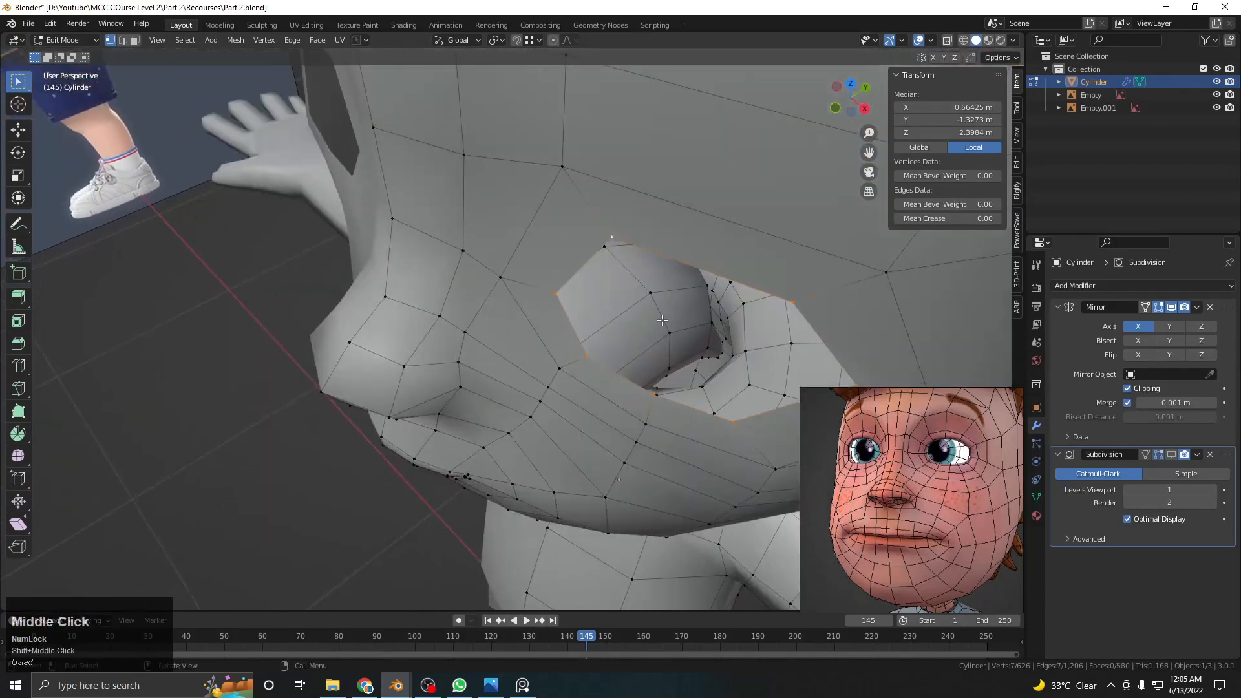
key("g")
key("y")
left_click(677, 302)
Examine the whole character and the front of the face, and compare the eye area with the topology reference picture
scroll(677, 302, "down", 6)
middle_click_drag(544, 302, 530, 265)
key("Tab")
left_click(506, 250)
scroll(556, 239, "down", 4)
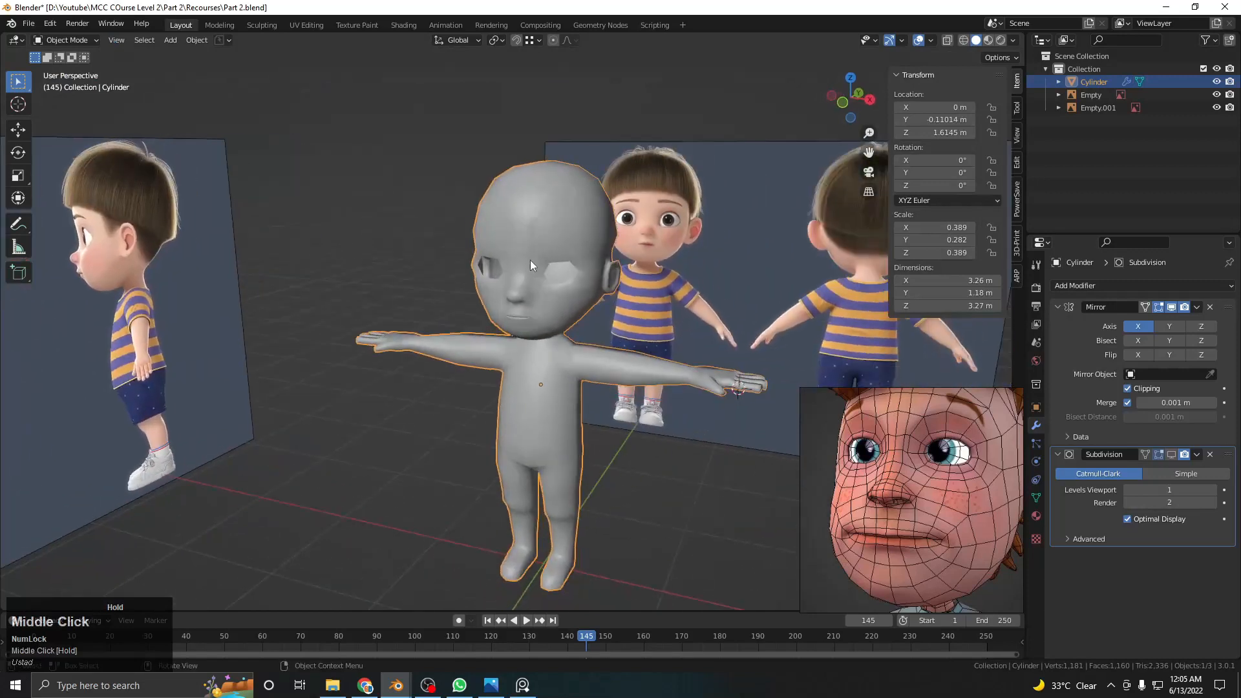
key("KP_1")
scroll(531, 260, "up", 8)
key("Tab")
middle_click_drag(630, 320, 540, 374, "shift")
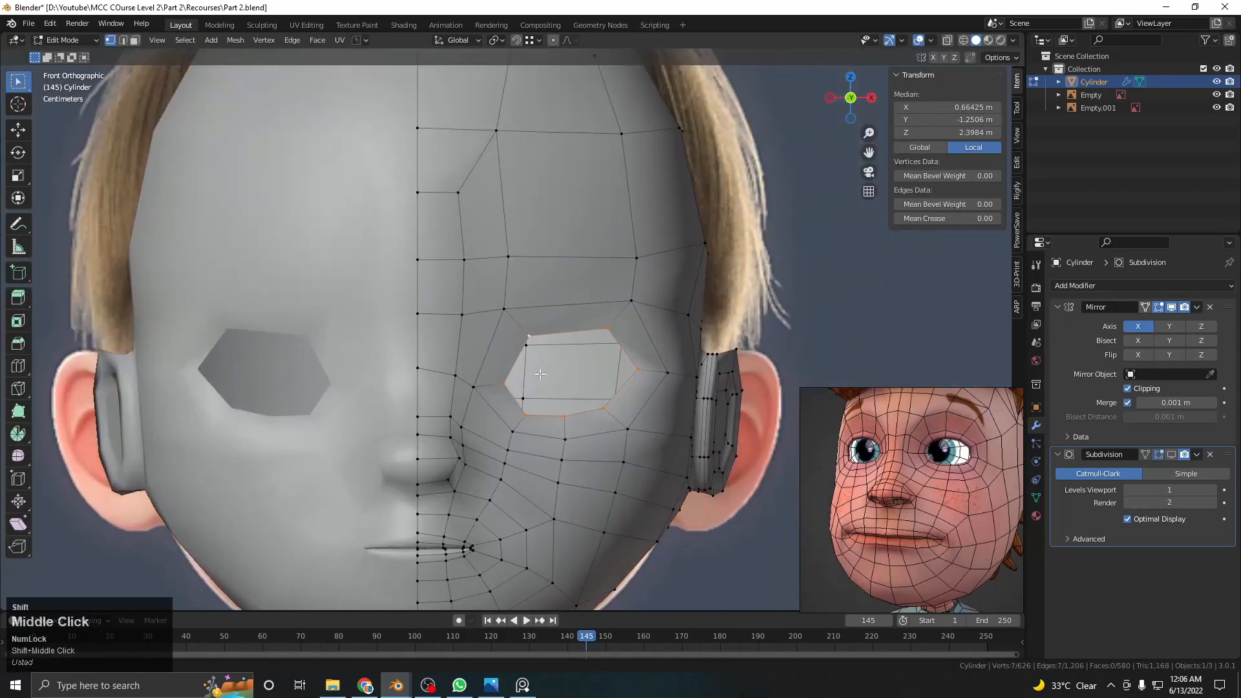
scroll(539, 375, "down", 2)
middle_click_drag(983, 524, 939, 557)
scroll(936, 484, "up", 4)
scroll(935, 485, "down", 4)
middle_click_drag(869, 462, 879, 474)
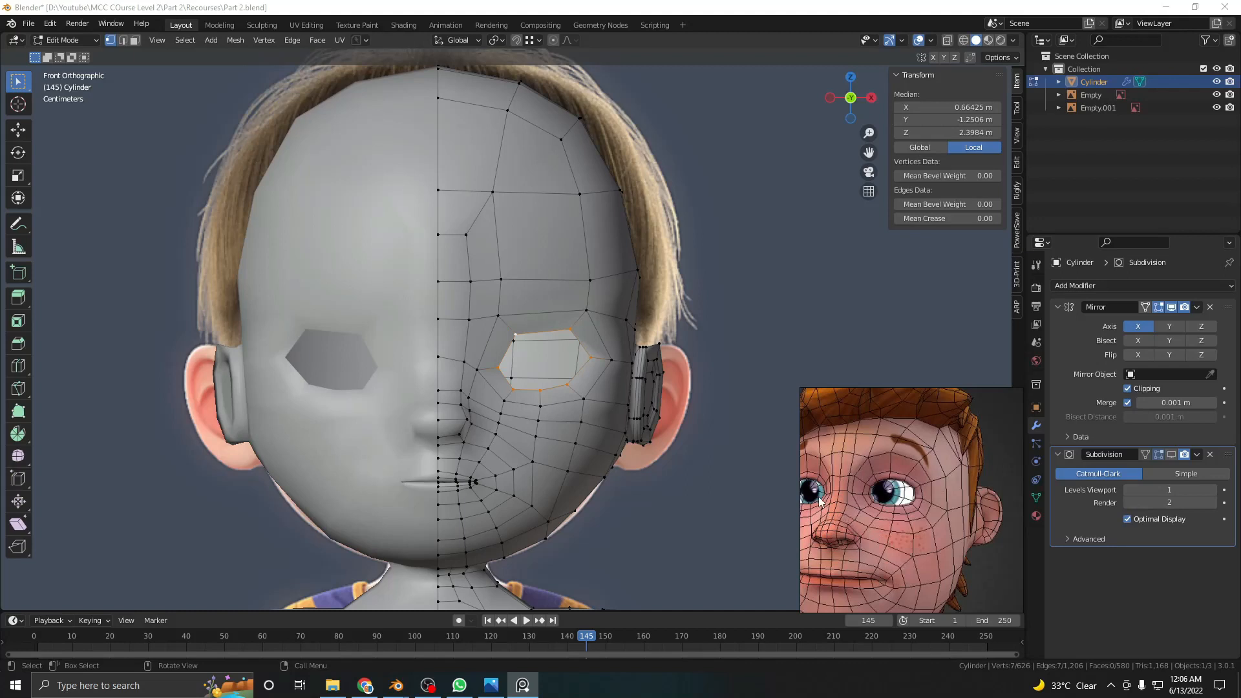
Knife-cut a curved edge path from the forehead vertex above the outer brow, around the outer eye corner, to the cheek
left_click(501, 278)
middle_click_drag(500, 270, 521, 287, "shift")
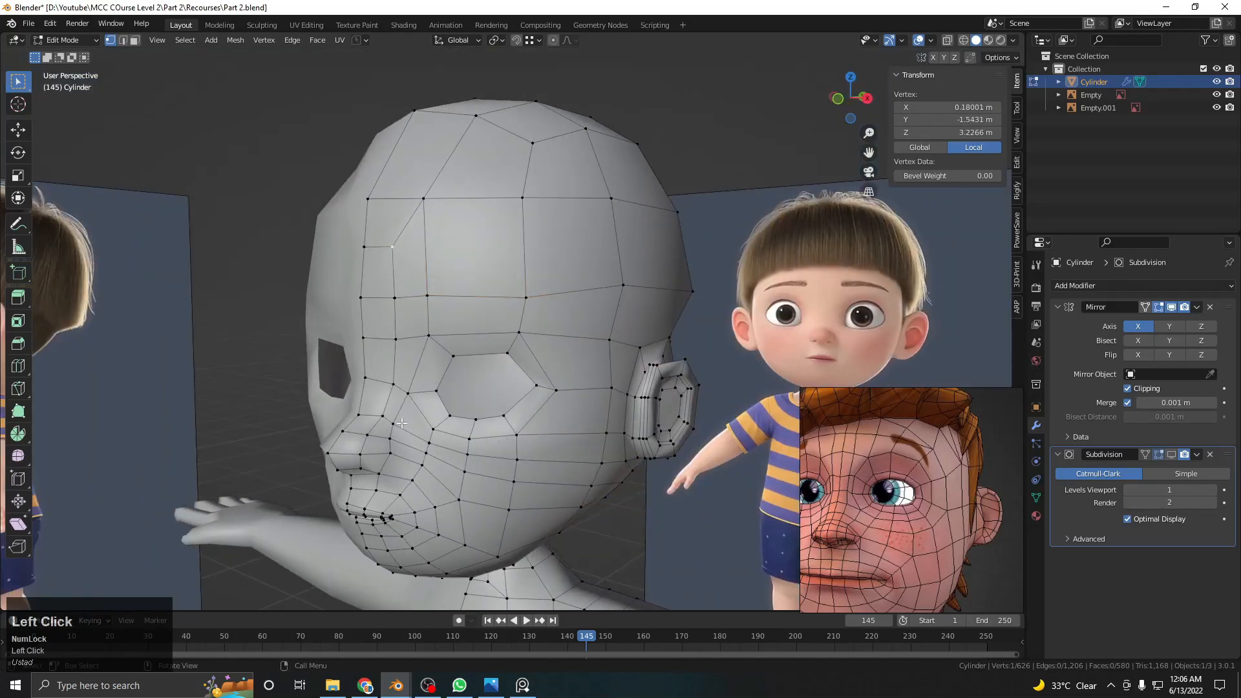
middle_click_drag(401, 423, 501, 415)
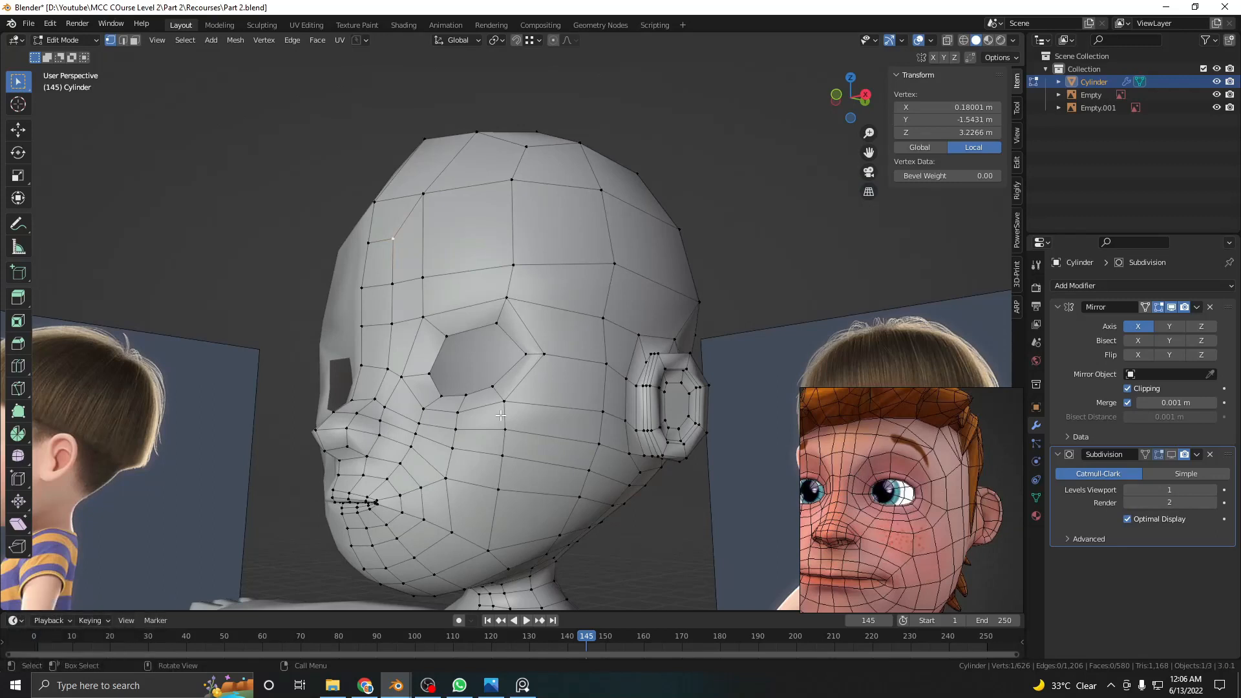
left_click(521, 250)
middle_click_drag(521, 251, 514, 284)
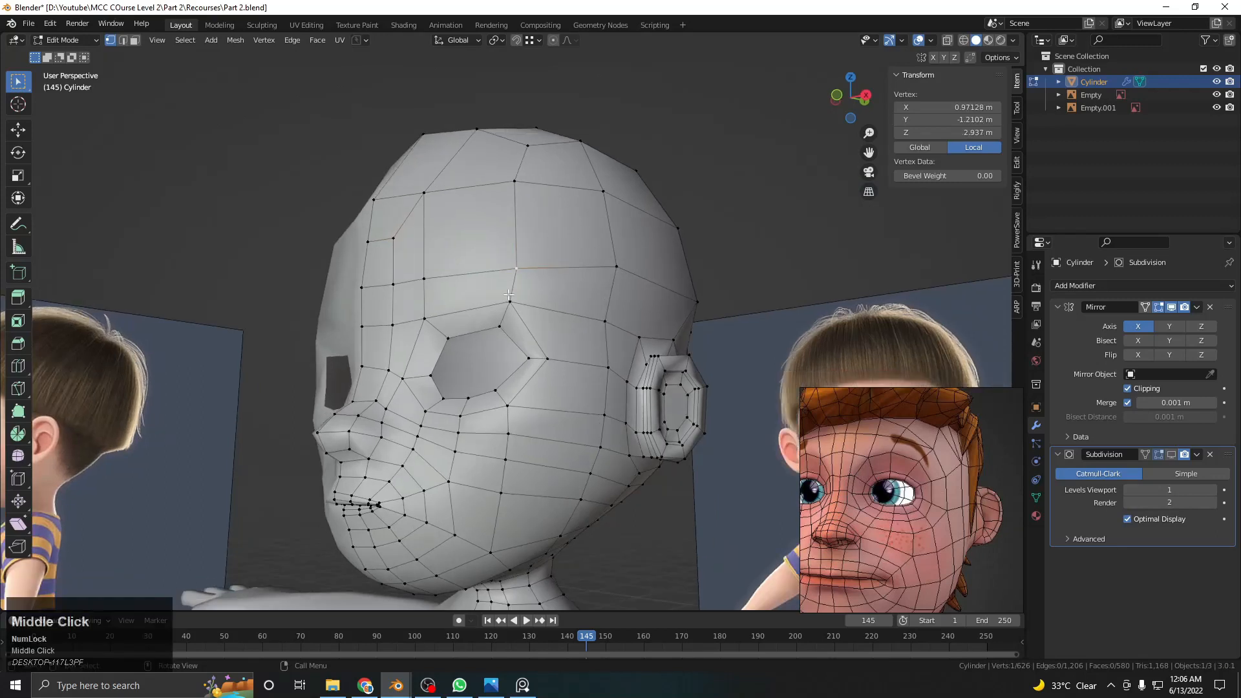
scroll(509, 314, "up", 2)
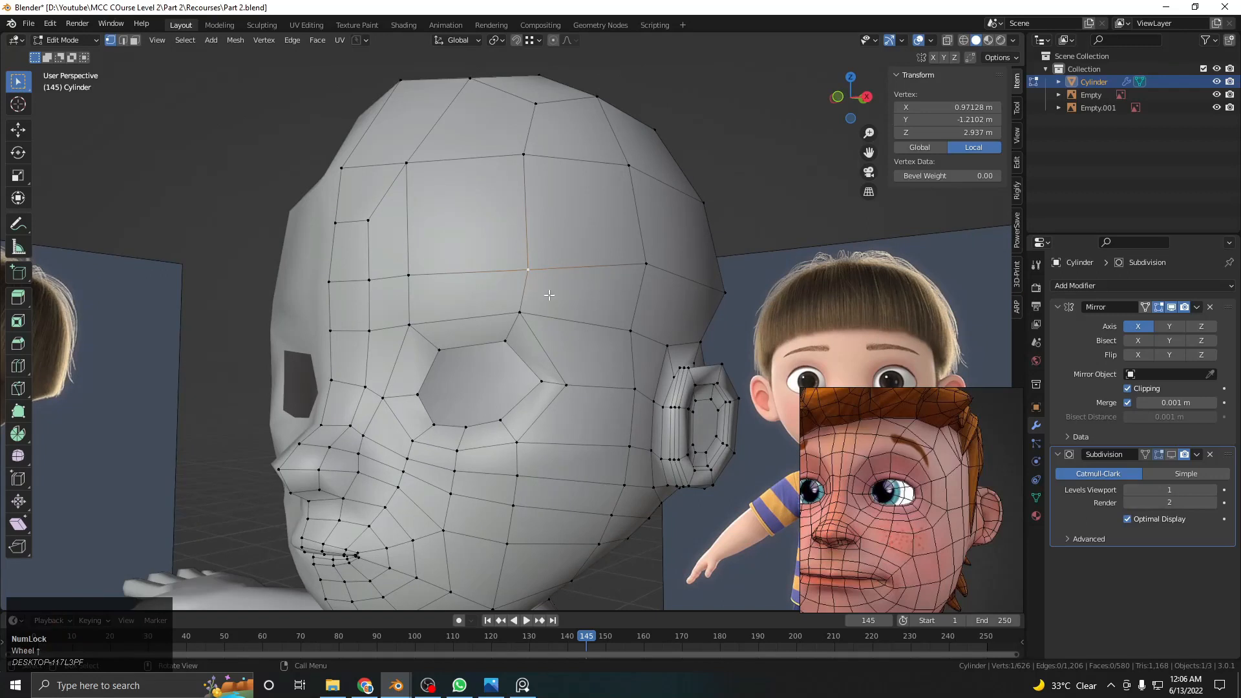
key("k")
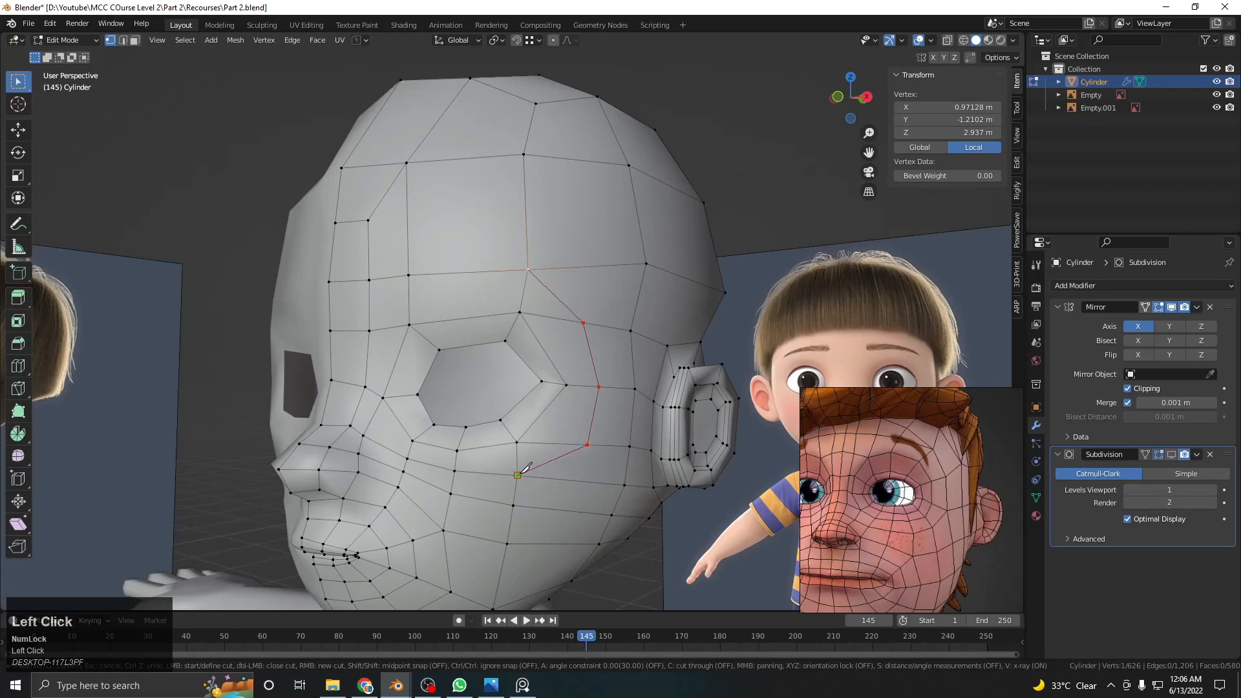
key("Return")
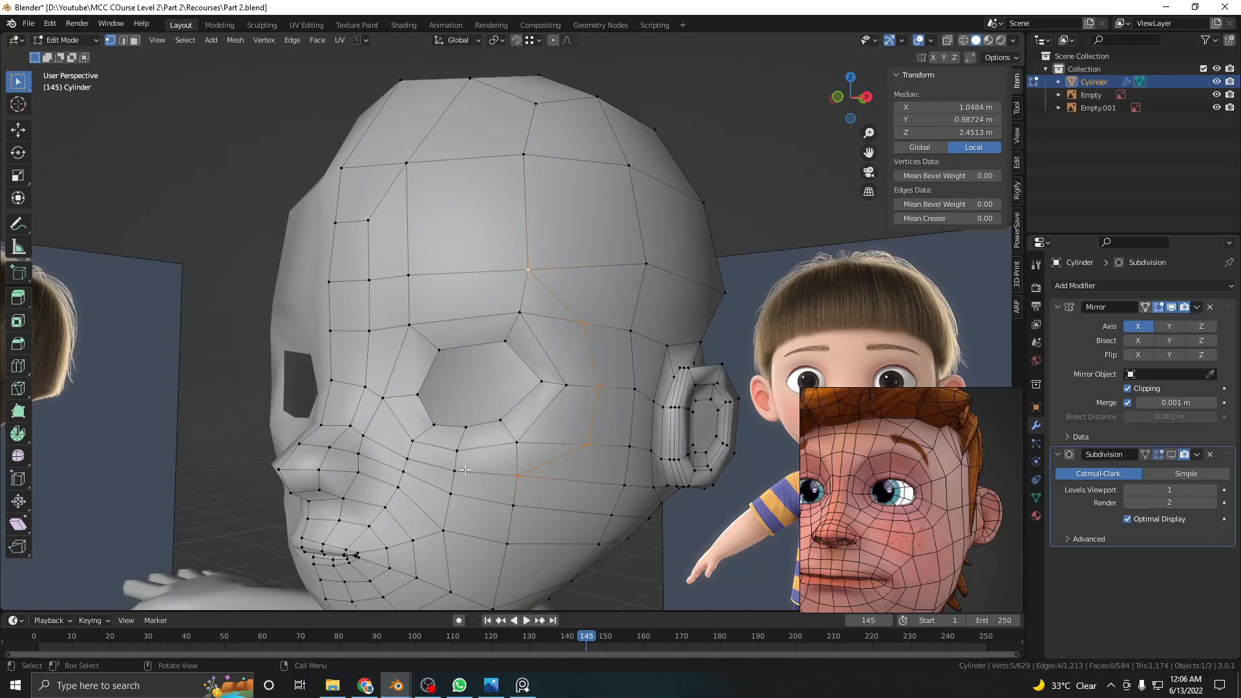
Move the facial profile vertices in side-view wireframe to match the outline of the side reference
key("KP_3")
scroll(336, 433, "up", 4)
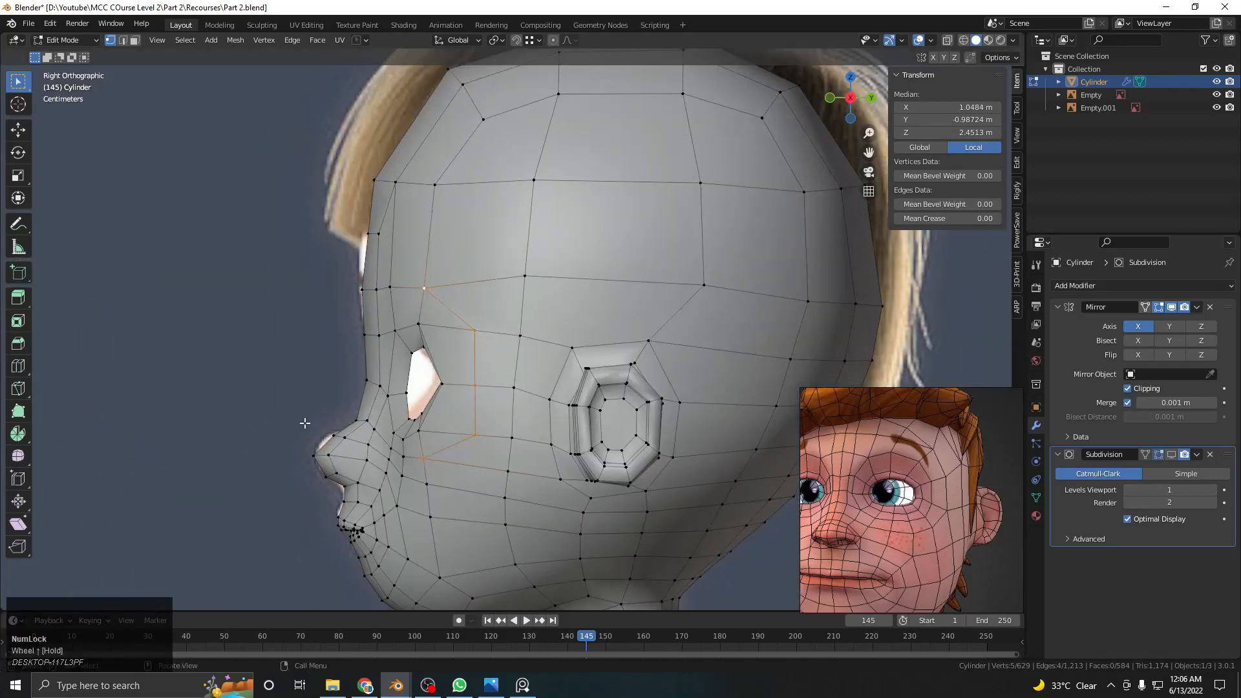
scroll(349, 437, "up", 5)
key("z")
middle_click_drag(278, 387, 488, 194, "shift")
scroll(495, 184, "up", 5)
left_click_drag(499, 174, 534, 254)
left_click_drag(448, 249, 536, 313)
key("g")
left_click(485, 330)
left_click_drag(522, 181, 714, 198)
key("g")
left_click(708, 238)
Adjust the nose bridge vertices between the eye and the nose tip to follow the side reference, and restore solid shading
middle_click_drag(458, 510, 499, 324, "shift")
scroll(504, 316, "down", 10)
scroll(560, 244, "up", 4)
middle_click_drag(599, 183, 570, 311, "shift")
scroll(570, 310, "up", 4)
scroll(603, 346, "down", 3)
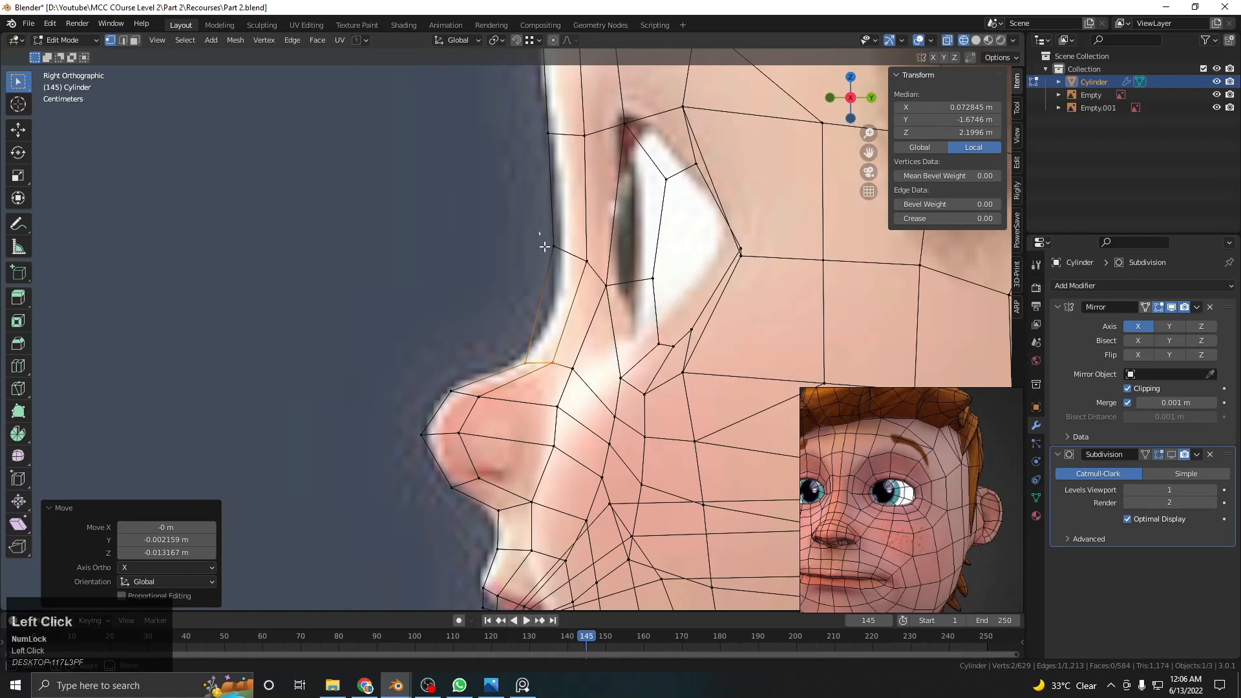
left_click_drag(594, 284, 594, 284)
key("g")
left_click(518, 328)
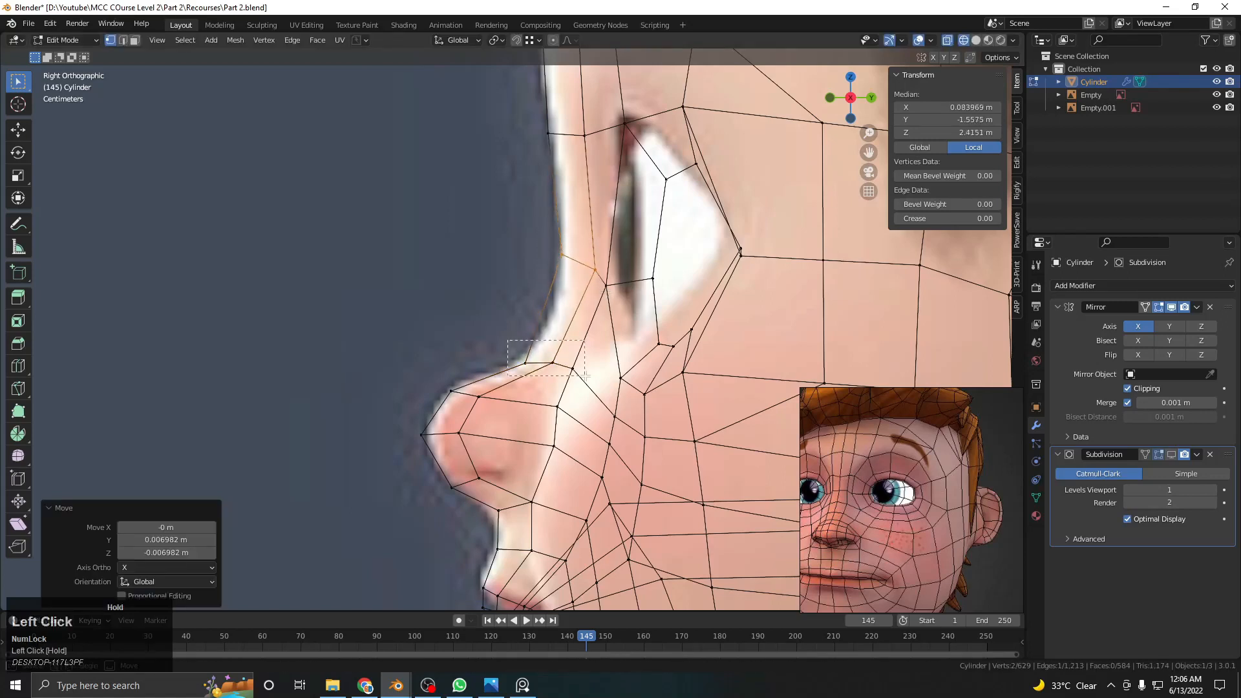
left_click_drag(585, 375, 585, 375)
key("g")
left_click(599, 363)
mouse_move(599, 363)
middle_mouse_down()
mouse_move(593, 375)
mouse_move(702, 357)
mouse_move(558, 335)
mouse_move(613, 366)
mouse_move(527, 358)
middle_mouse_up()
key("shift+z")
scroll(653, 351, "up", 3)
scroll(635, 349, "down", 3)
scroll(602, 359, "up", 1)
left_click(609, 367)
middle_click_drag(508, 256, 532, 300, "shift")
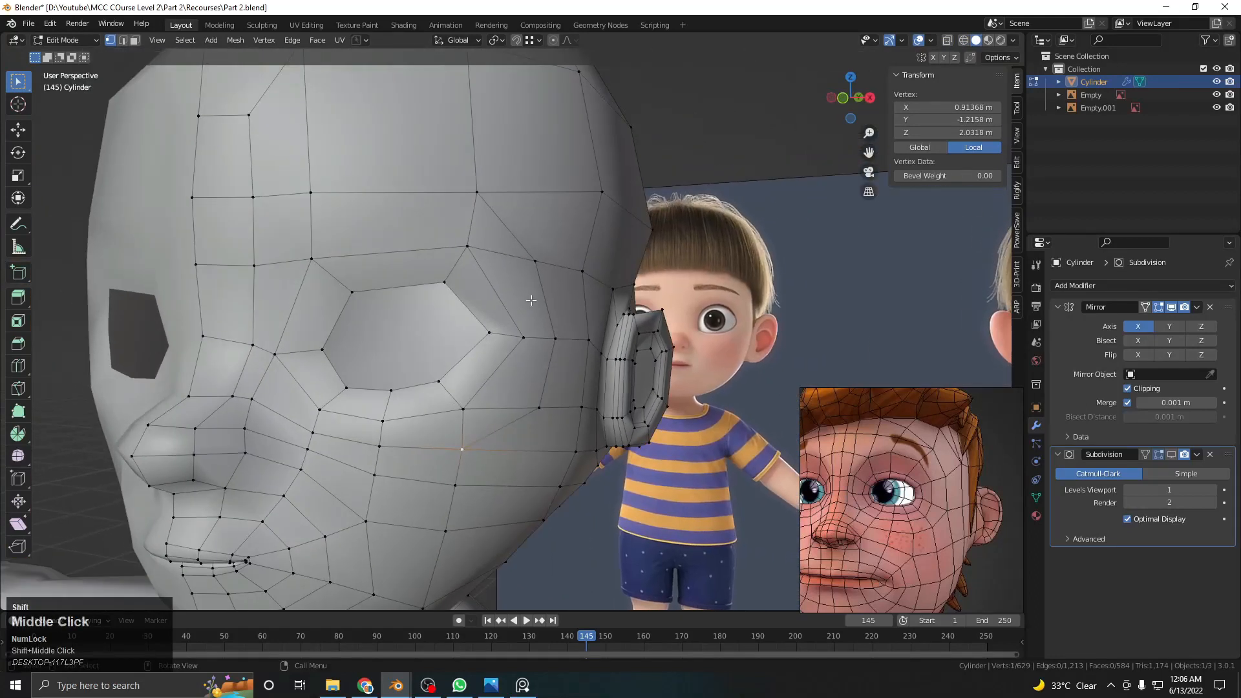
key("ctrl+r")
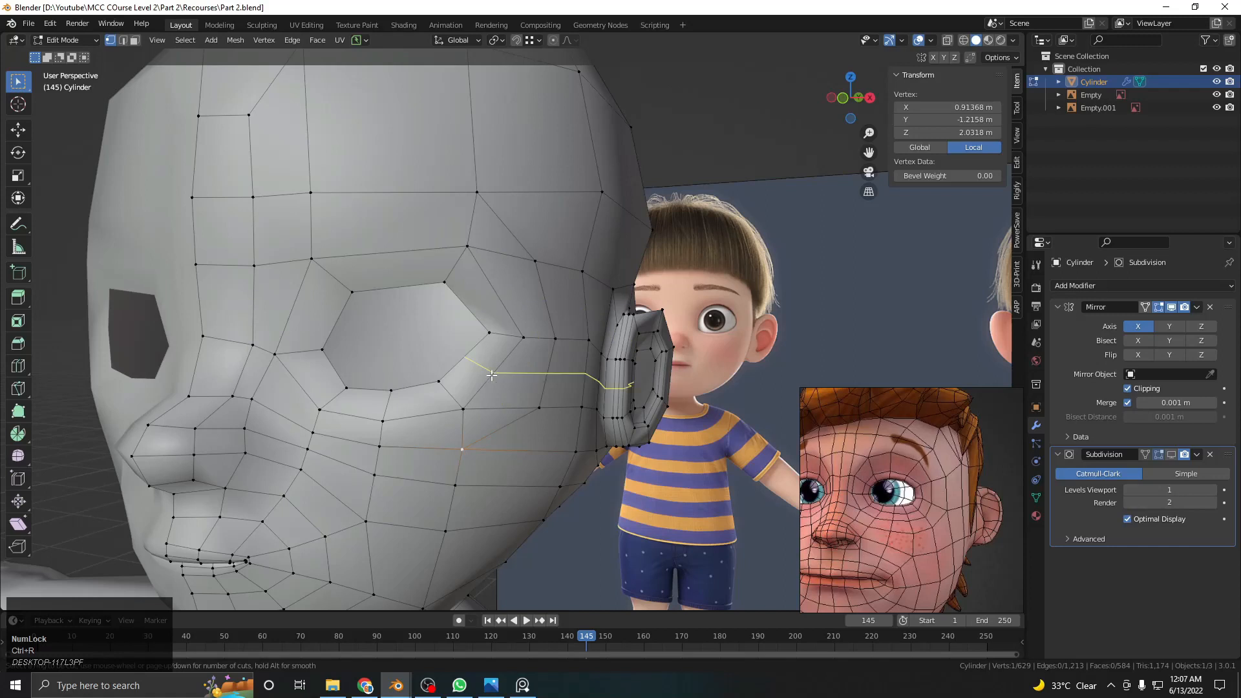
right_click(475, 416)
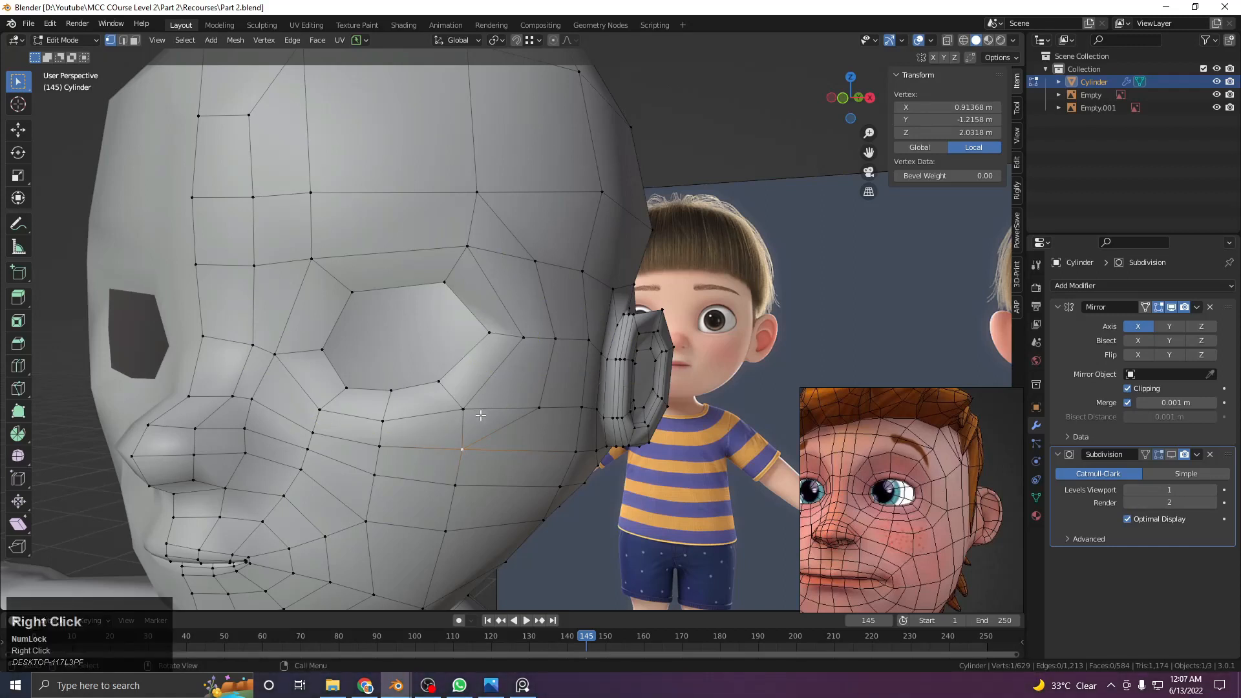
Remove the cheek edge running from below the outer eye corner to the newly cut edge path
middle_click_drag(479, 416, 492, 415)
left_click(468, 410)
left_click(534, 410, "shift")
middle_click_drag(546, 385, 499, 366)
key("x")
left_click(514, 451)
Add a short loop cut below the outer eye corner and connect its outer vertex to the nearby cut-path vertex
left_click(544, 411)
middle_click_drag(545, 412, 562, 415)
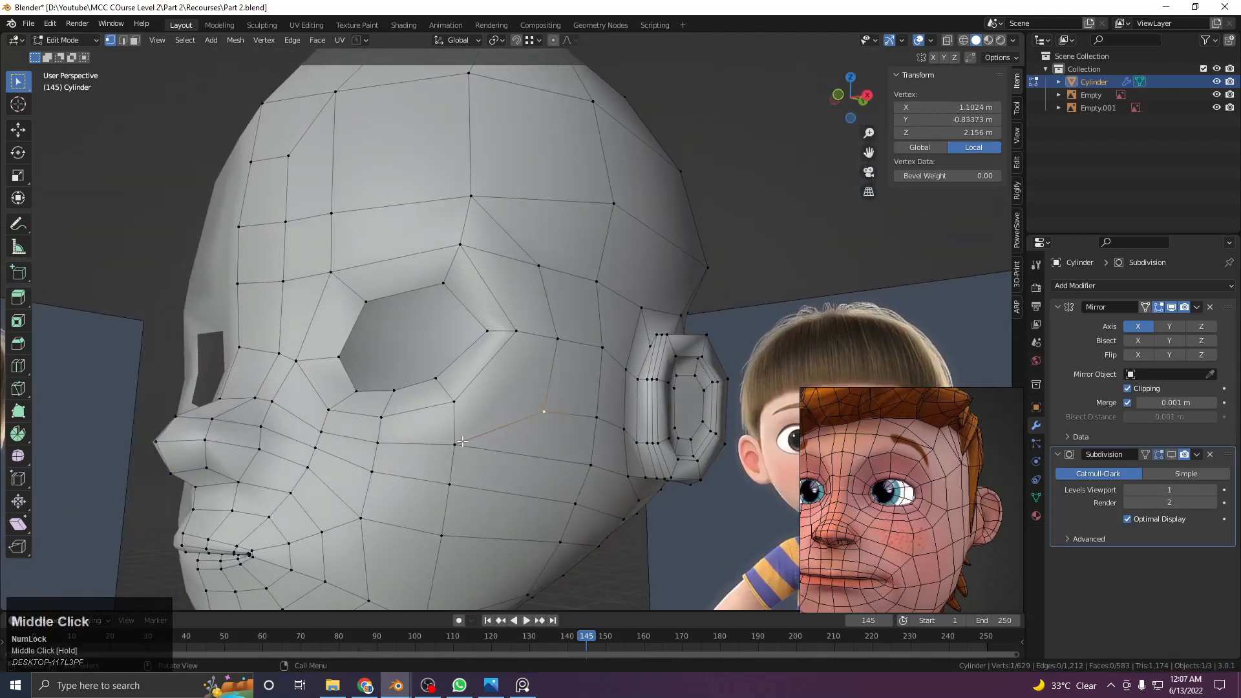
left_click(463, 441)
middle_click_drag(463, 441, 508, 391)
key("ctrl+e")
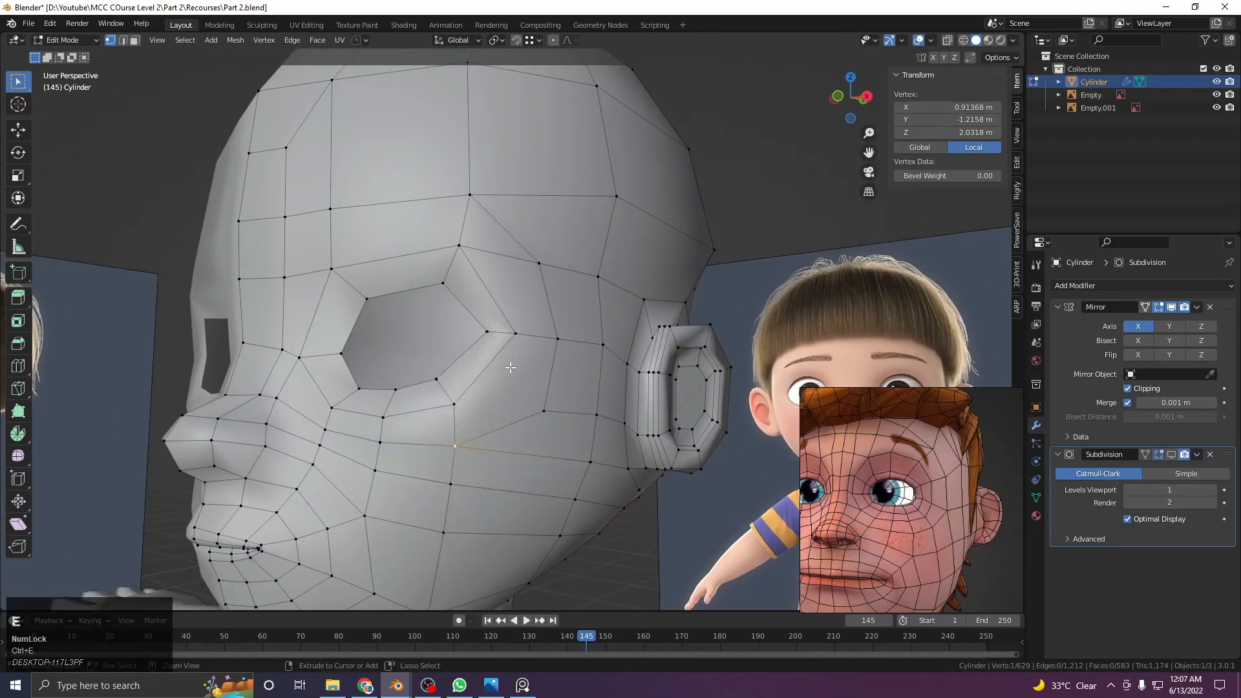
left_click(463, 360)
right_click(463, 360)
left_click(530, 407, "shift")
key("j")
middle_click_drag(507, 411, 529, 369)
left_click(500, 429)
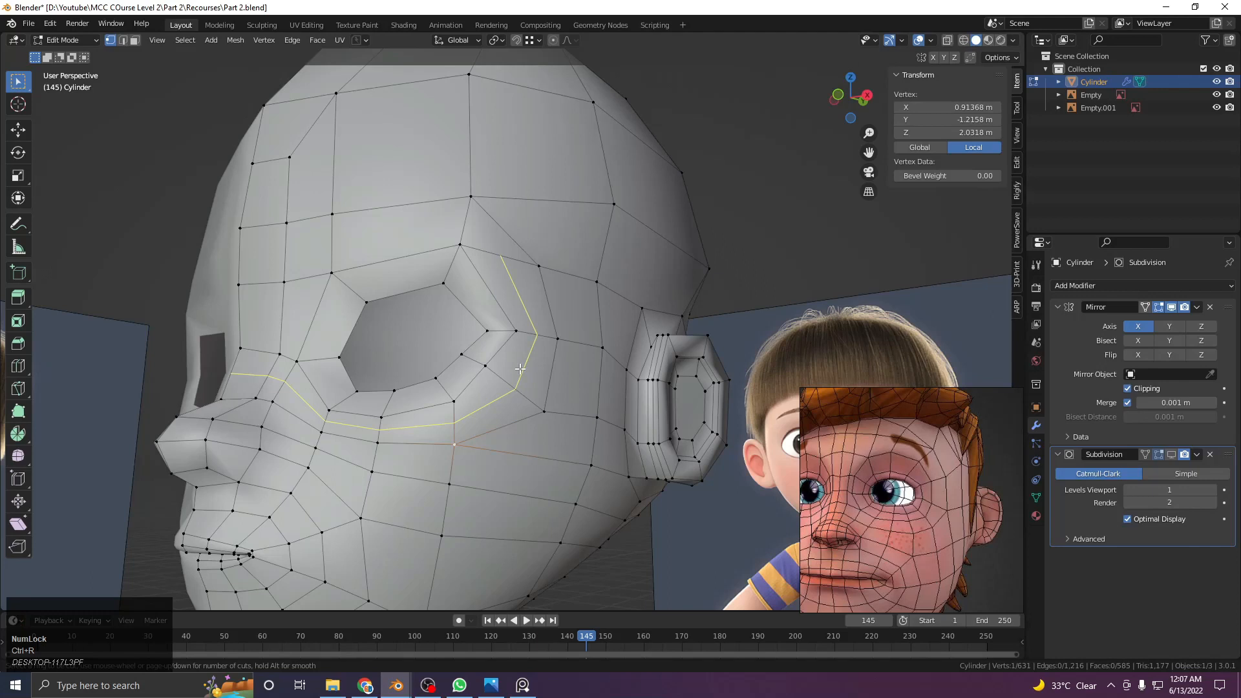
Dissolve the edge between the outer brow vertex and the cut path beside the eye
middle_click_drag(520, 369, 614, 368)
scroll(522, 325, "up", 5)
left_click(576, 326, "shift")
key("ctrl+x")
left_click(565, 352)
Add a short loop cut above the outer eye corner and connect its outer vertex to the cut path
key("ctrl+r")
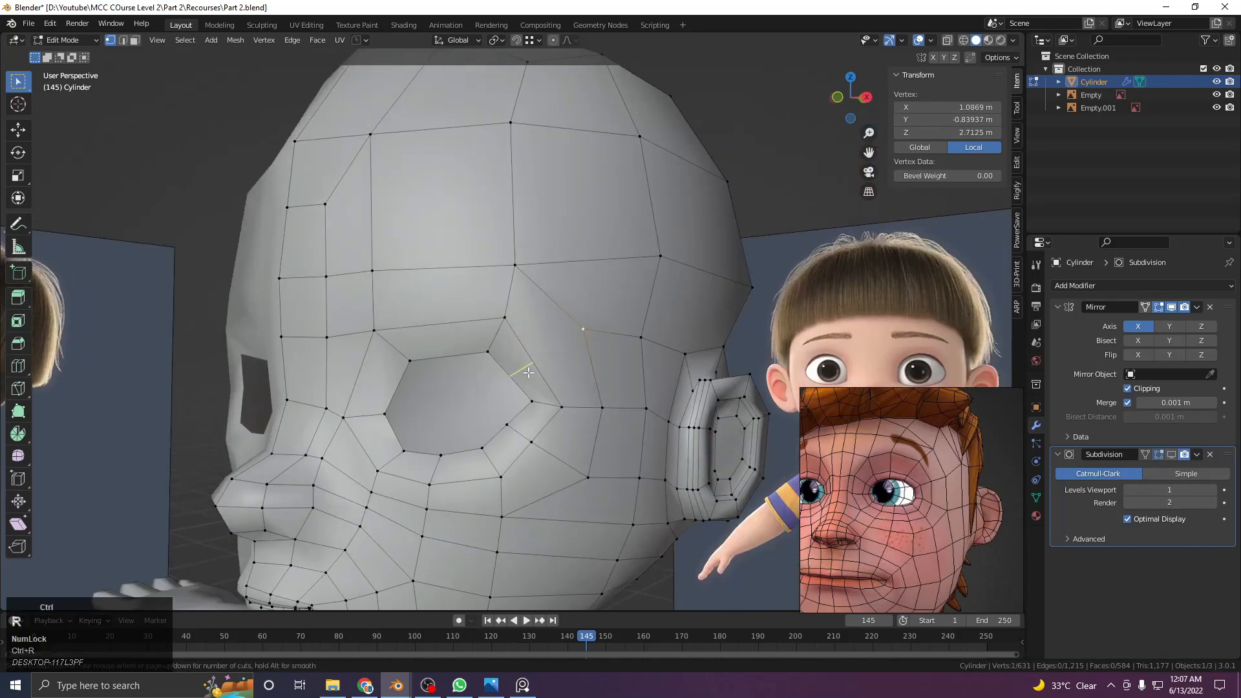
right_click(529, 373)
left_click(510, 376)
left_click(583, 329, "shift")
key("g")
right_click(583, 349)
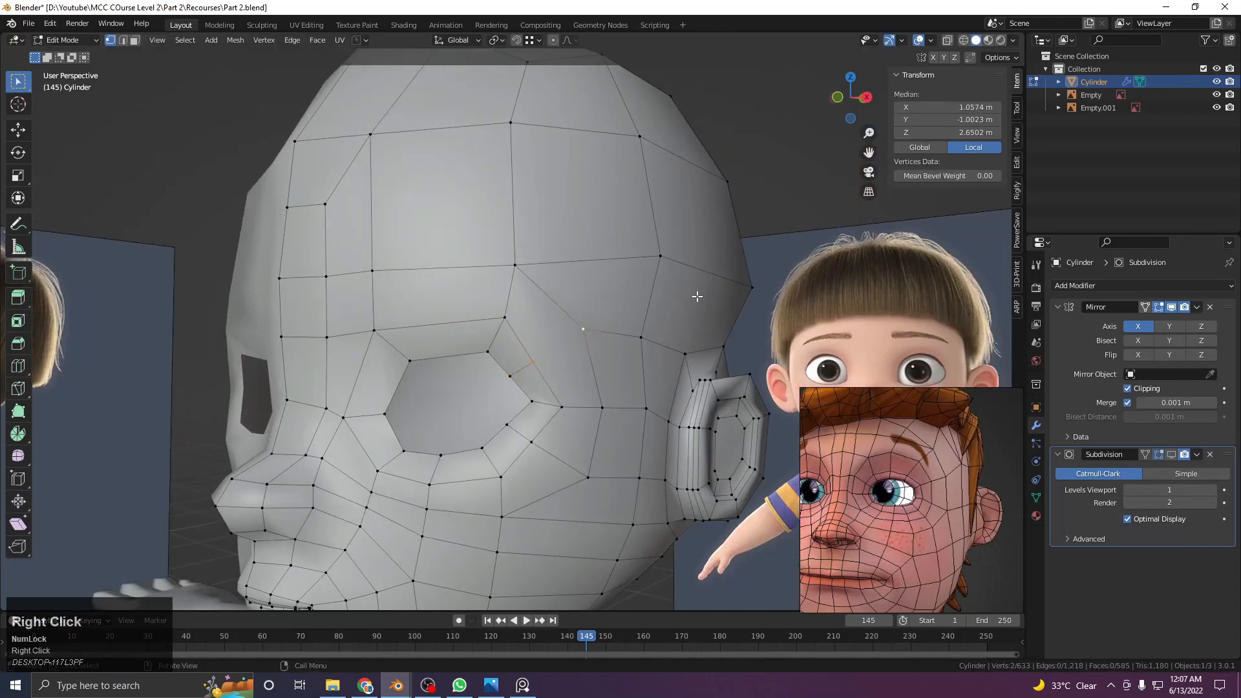
key("j")
Reposition the cut-path vertex between the outer brow and the ear
mouse_move(620, 324)
middle_mouse_down()
mouse_move(576, 362)
mouse_move(589, 311)
mouse_move(607, 314)
mouse_move(584, 321)
mouse_move(624, 316)
middle_mouse_up()
left_click(576, 313)
key("g")
left_click(623, 318)
key("ctrl+z")
key("g")
left_click(634, 324)
Move the vertices around the outer eye corner to even out the spacing of the surrounding edge ring
left_click(549, 375)
middle_click_drag(549, 375, 615, 342)
key("g")
left_click(581, 355)
middle_click_drag(621, 340, 508, 294)
key("g")
left_click(675, 346)
Shift the pair of neighbouring vertices beside the outer eye corner to smooth the flow of the edge ring
left_click(549, 347)
left_click(579, 382, "shift")
key("g")
left_click(533, 348)
scroll(505, 291, "down", 1)
key("KP_1")
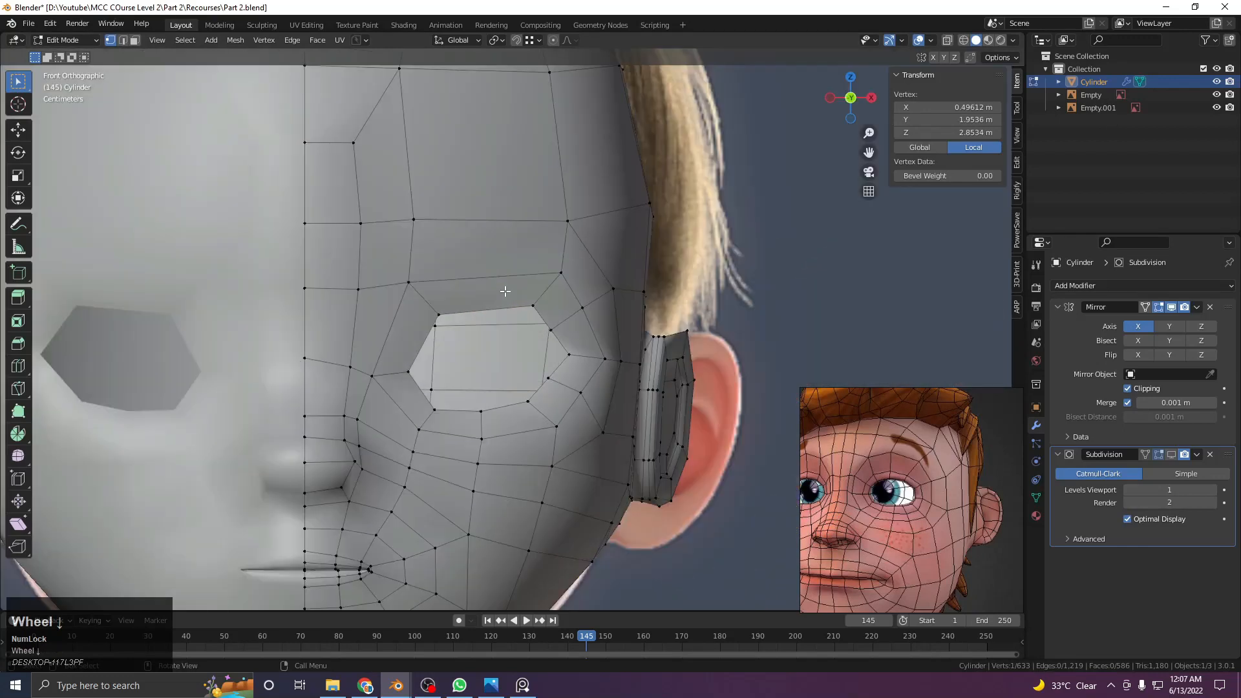
Move the outer upper eyelid vertex and its neighbour above to fit the reference eye outline
scroll(502, 288, "up", 3)
left_click(570, 285)
key("z")
key("g")
left_click(519, 258)
middle_click_drag(555, 215, 575, 257, "shift")
key("g")
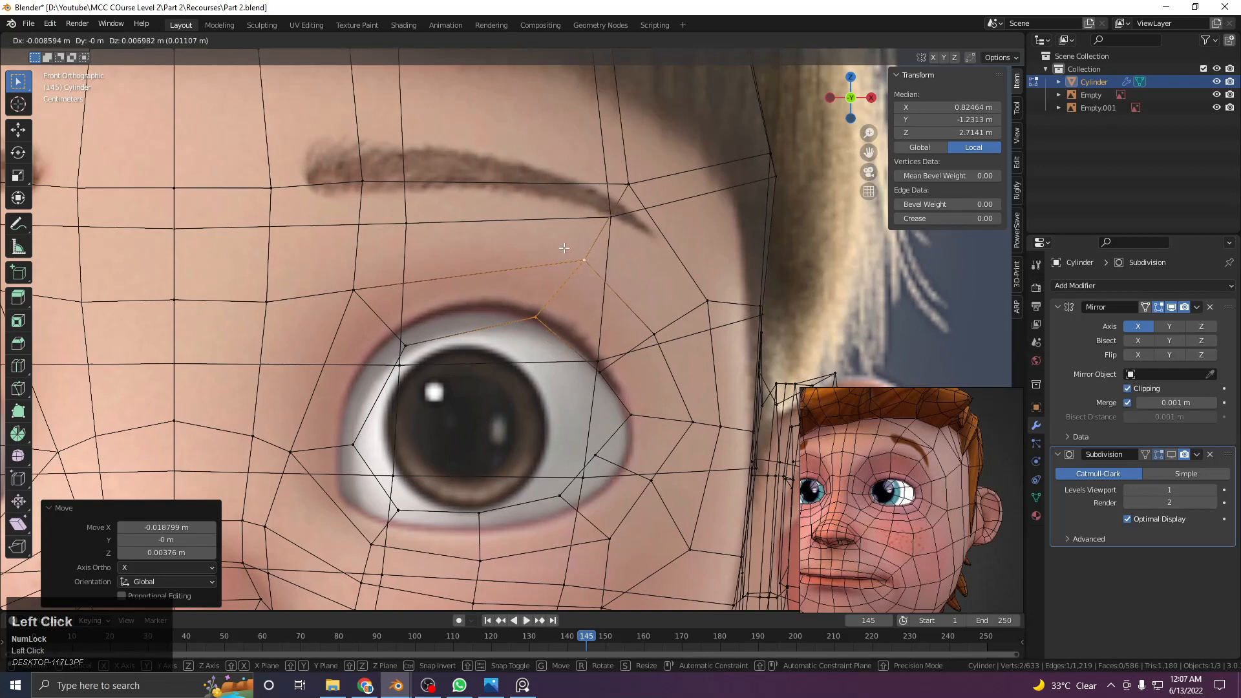
left_click(564, 249)
Move the inner upper eyelid vertex and its outer-ring neighbour together to fit the reference eye outline
middle_click_drag(381, 288, 500, 293, "shift")
key("z")
left_click(521, 337)
left_click(474, 299, "shift")
key("z")
key("g")
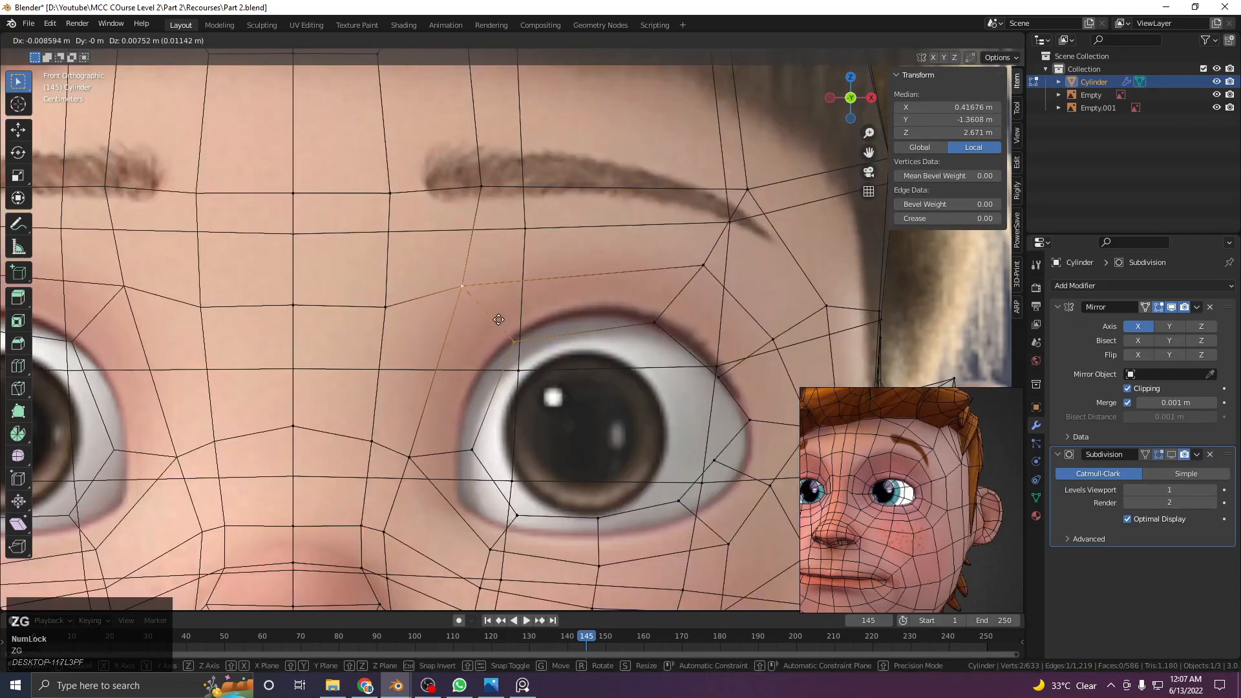
left_click(498, 319)
Place the inner eye corner vertex and the inner lower eyelid vertex on the reference eye outline
key("z")
left_click(496, 341)
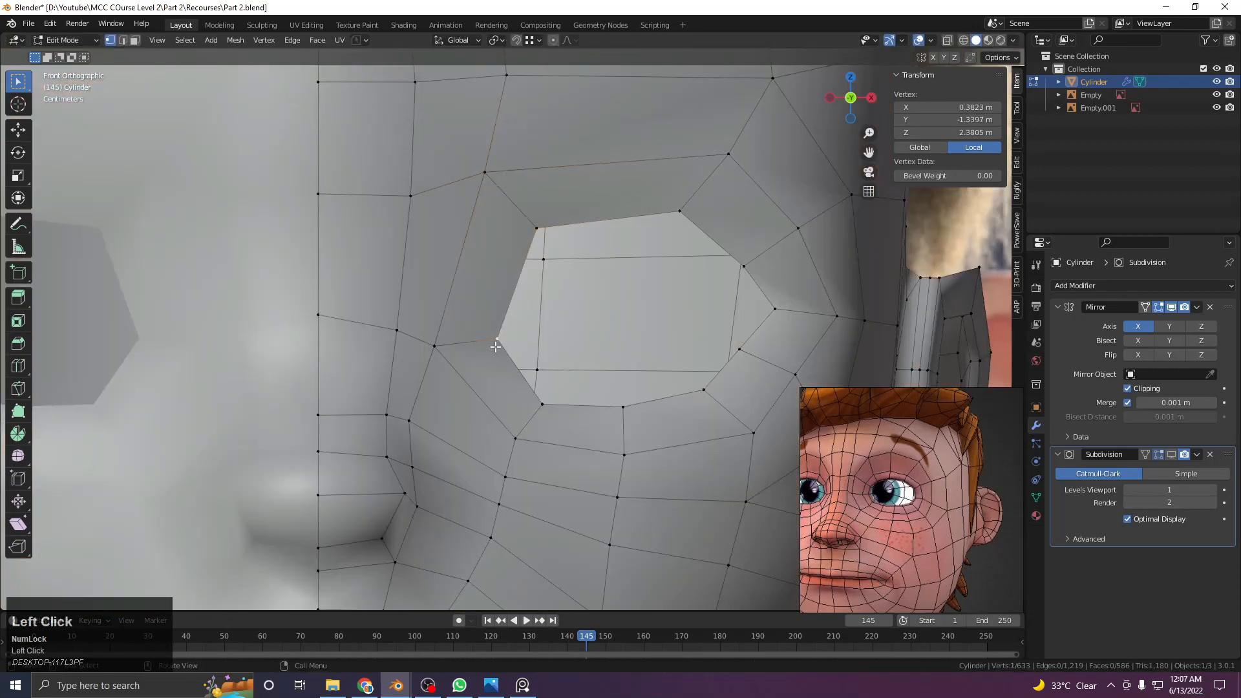
key("z")
key("g")
left_click(480, 350)
left_click(543, 406)
key("g")
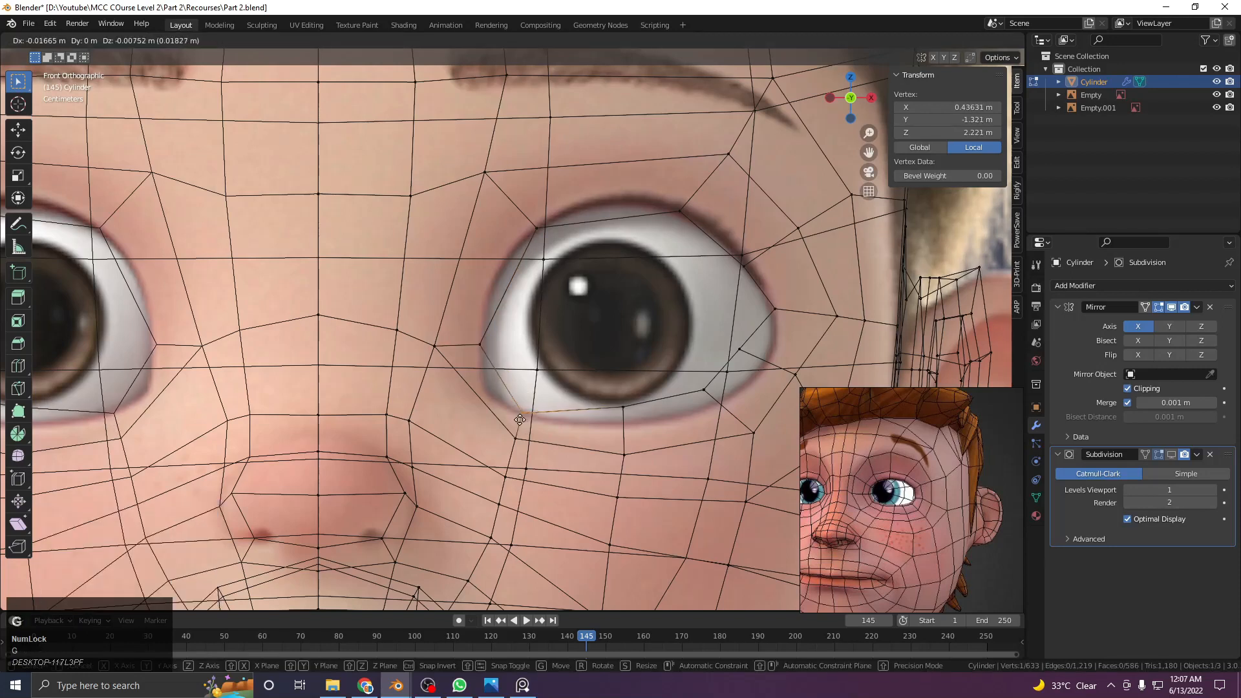
left_click(488, 402)
Lower the inner eye corner vertex along the reference eye outline
middle_click_drag(514, 439, 560, 385, "shift")
key("g")
left_click(549, 349)
key("g")
left_click(543, 349)
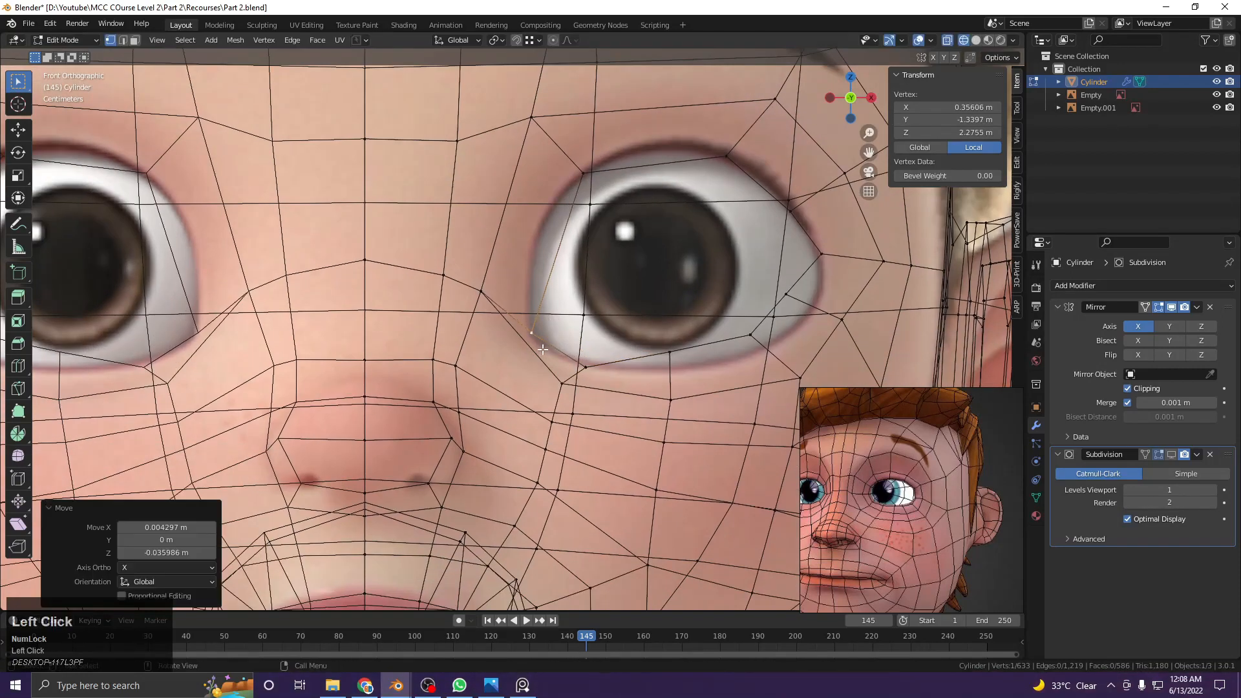
Lower the row of vertices running from beside the inner eye corner across the nose bridge to the centre line
left_click(481, 290)
key("g")
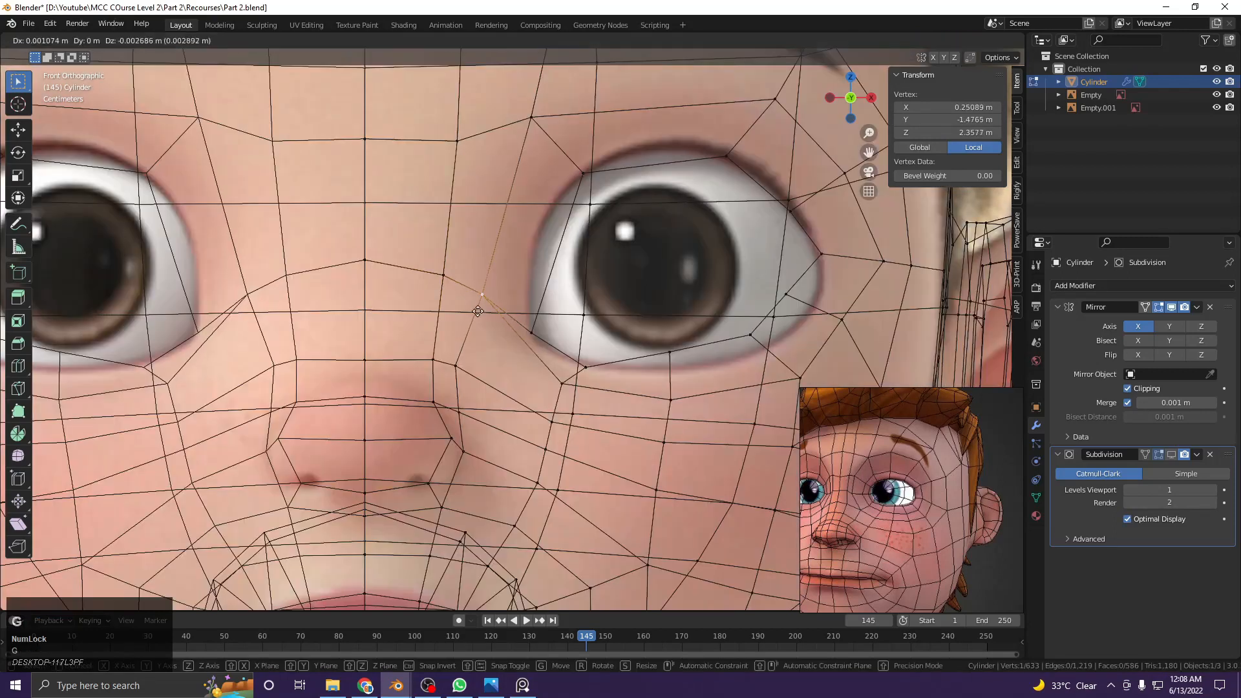
left_click(477, 349)
left_click(444, 285)
key("g")
left_click(436, 322)
left_click(381, 276)
key("g")
left_click(381, 328)
key("g")
left_click(381, 322)
Add a loop cut across the nose bridge to the inner eye rim and shift it towards the centre line
key("alt+z")
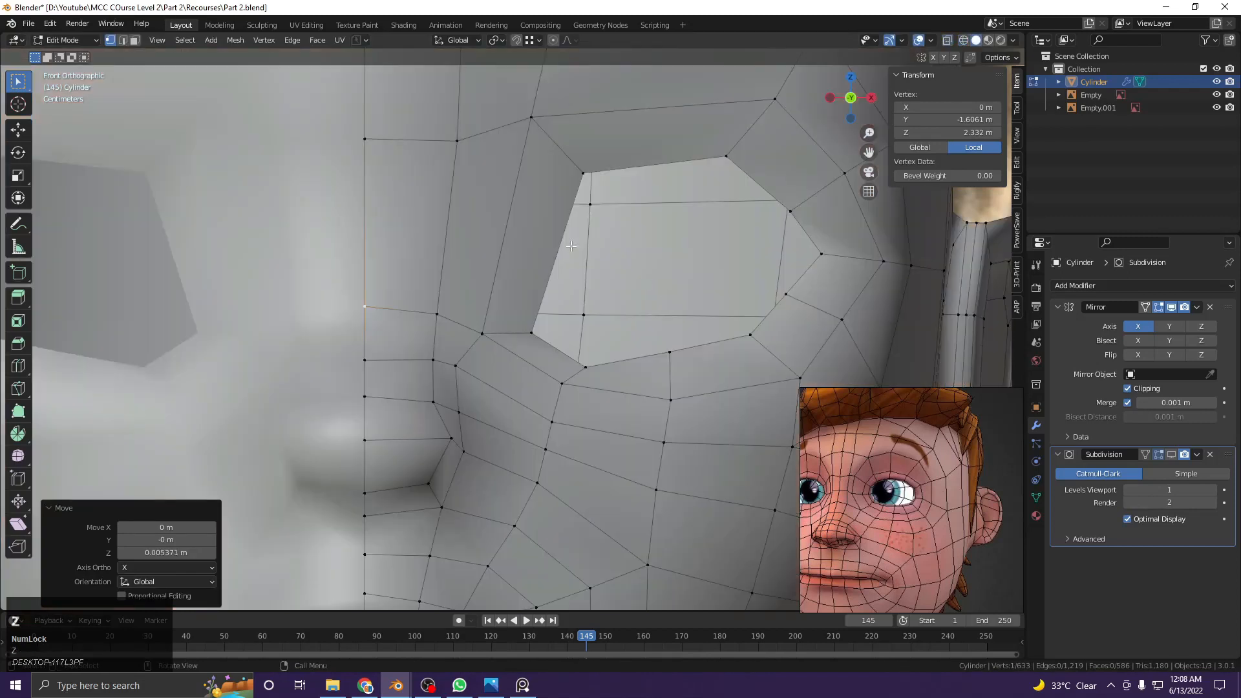
key("ctrl+r")
left_click(546, 256, "ctrl")
left_click(546, 256)
key("z")
key("g")
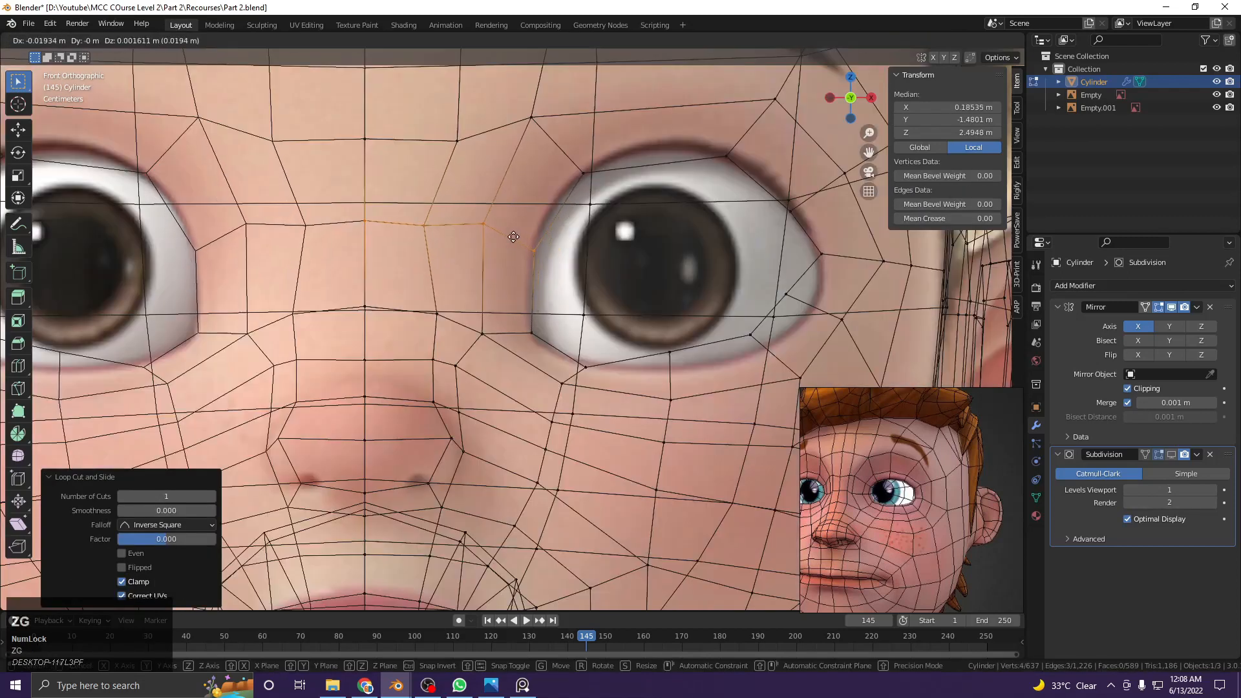
left_click(513, 236)
Fine-tune the new loop's vertices beside the inner eye, checking them against the reference eye outline
scroll(513, 236, "up", 2)
left_click(482, 262)
key("g")
left_click(479, 260)
key("g")
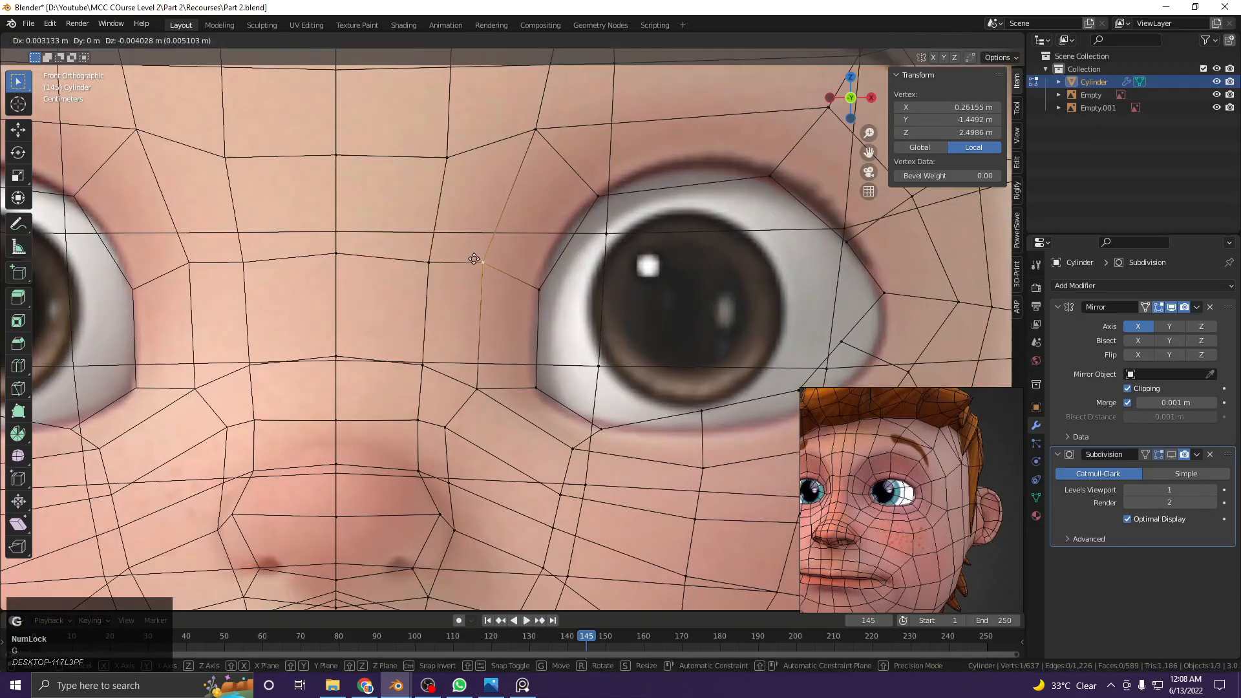
left_click(475, 260)
middle_click_drag(499, 263, 439, 336, "shift")
left_click(526, 275)
key("g")
left_click(526, 274)
left_click(707, 239)
key("g")
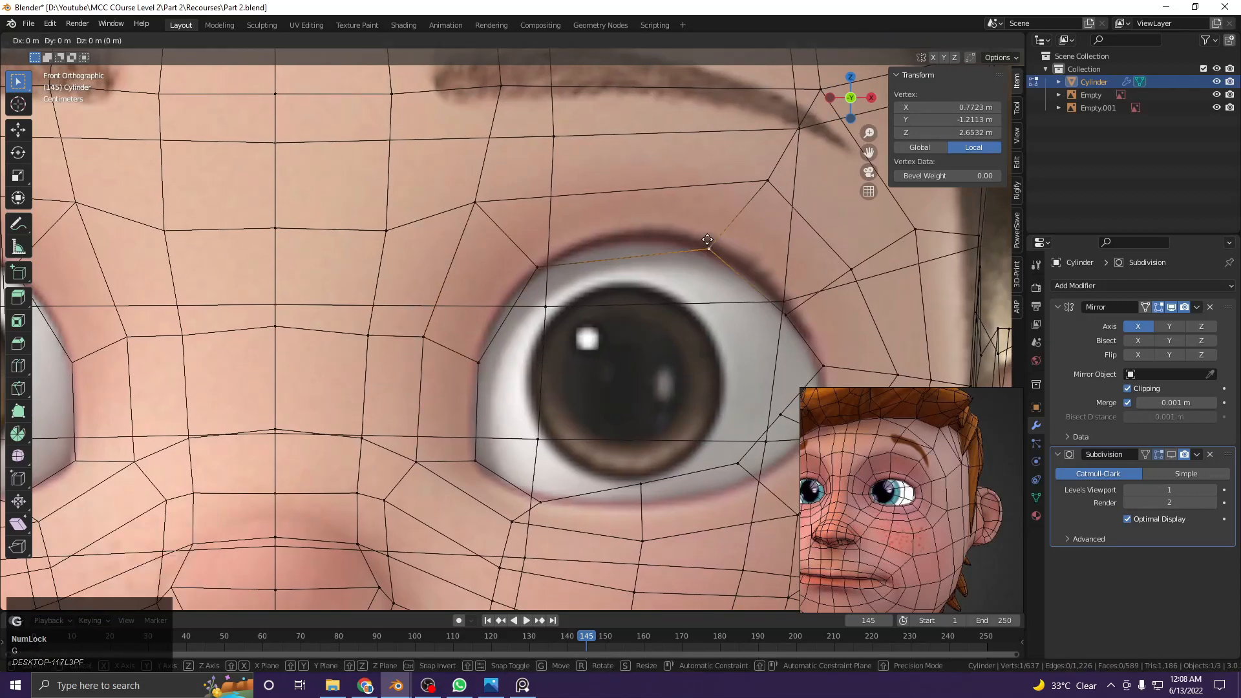
left_click(707, 239)
Vertex-slide the temple vertex above the ear slightly along its edge
middle_click_drag(622, 252, 621, 300, "shift")
key("shift+z")
scroll(620, 256, "down", 7)
middle_click_drag(560, 230, 558, 236, "shift")
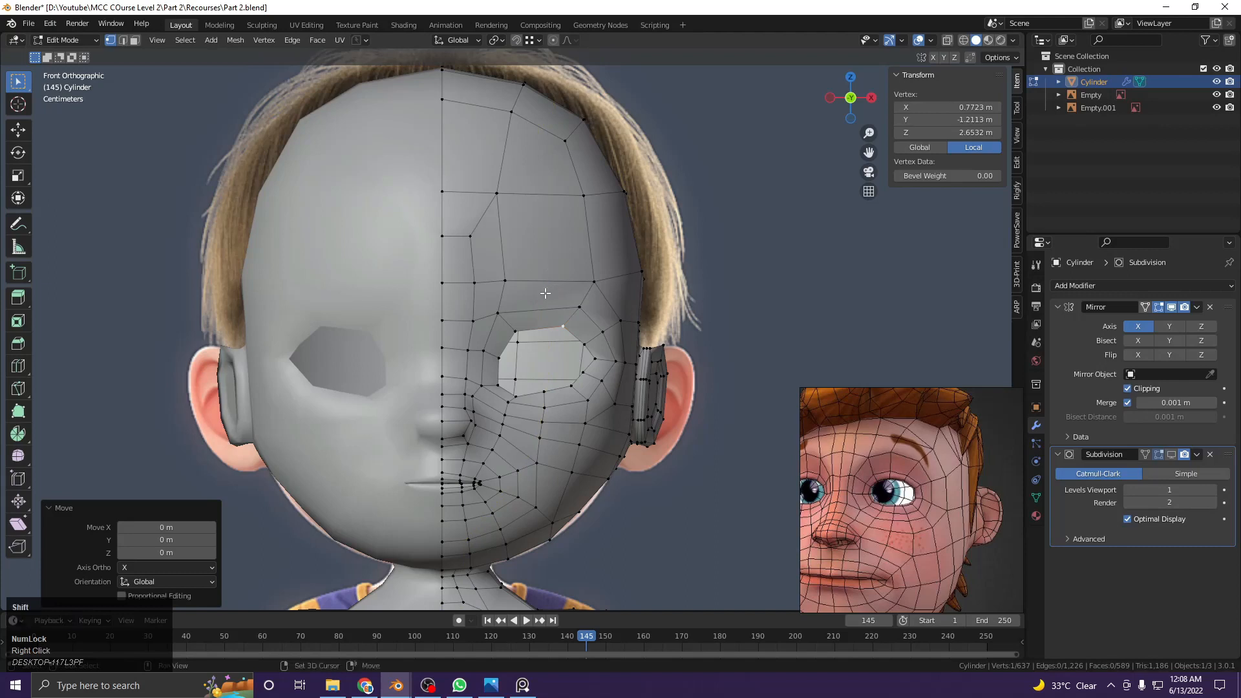
scroll(545, 293, "up", 1)
middle_click_drag(637, 289, 556, 285)
left_click(559, 256)
scroll(570, 269, "up", 2)
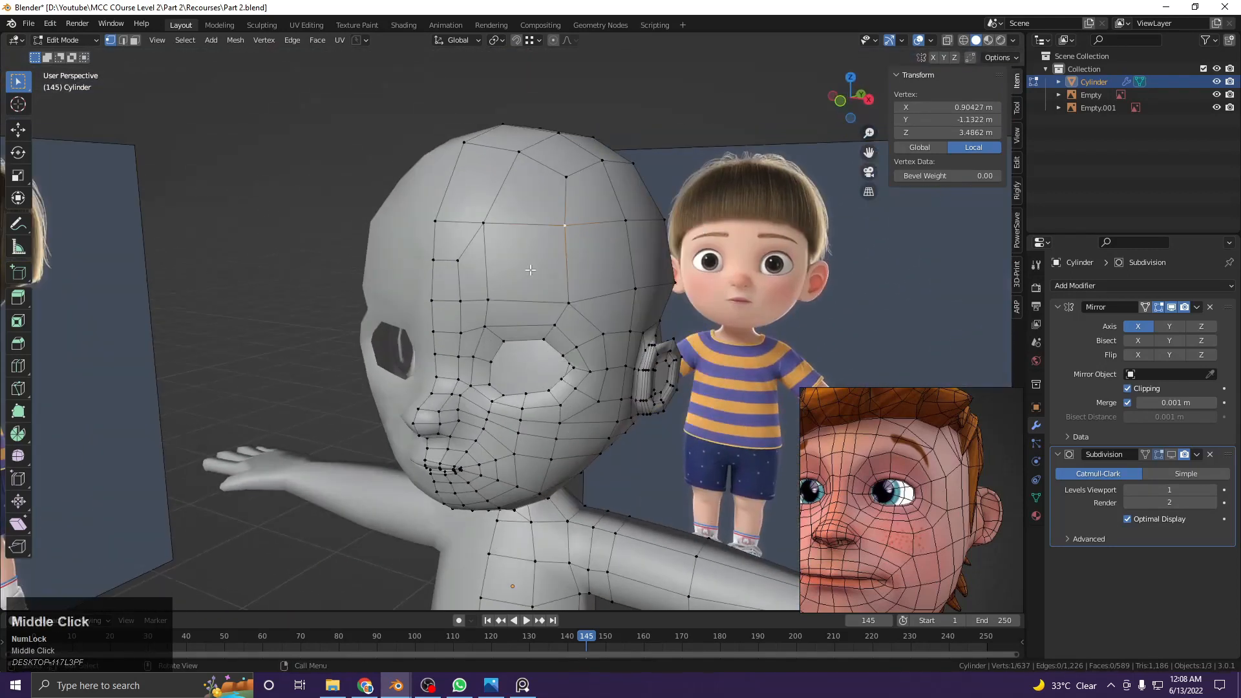
scroll(556, 284, "up", 4)
scroll(549, 328, "up", 2, "shift")
left_click(545, 307)
key("shift+v")
left_click(549, 304)
Knife-cut a new edge column from the upper outer forehead vertex down to the middle of the upper eyelid
scroll(550, 304, "up", 2)
scroll(887, 461, "up", 3)
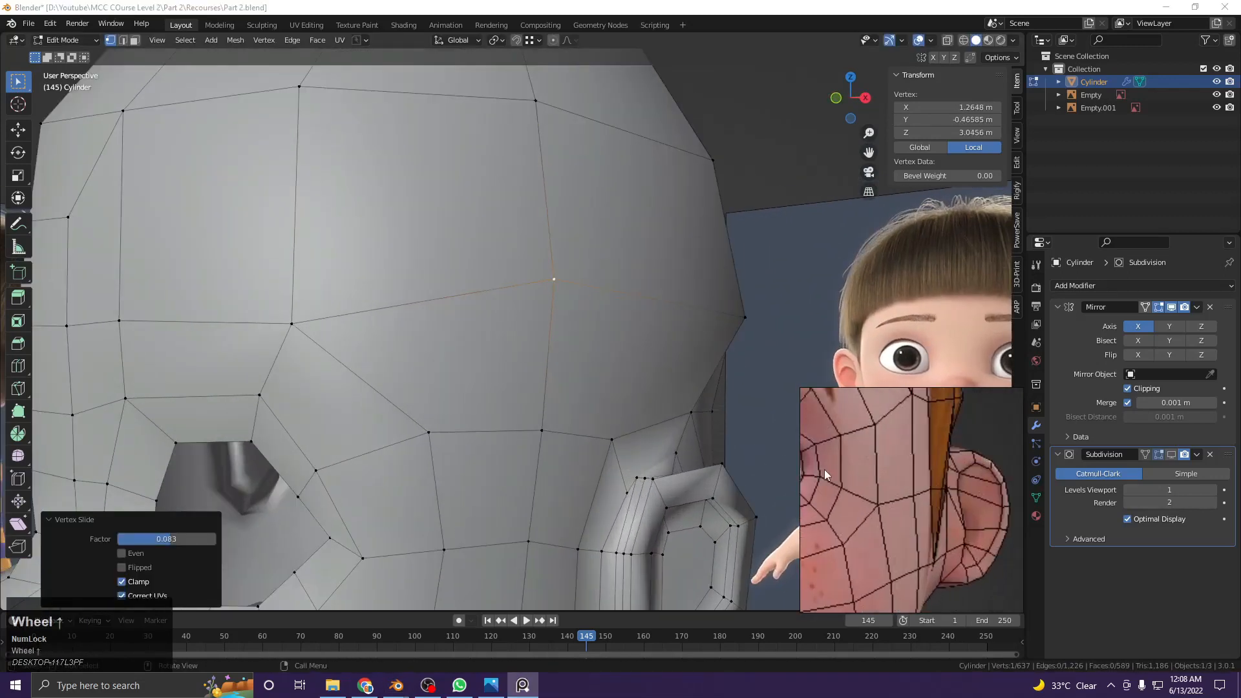
scroll(444, 302, "down", 7)
scroll(517, 344, "up", 5)
middle_click_drag(444, 301, 497, 213)
scroll(511, 343, "down", 2)
left_click(472, 145)
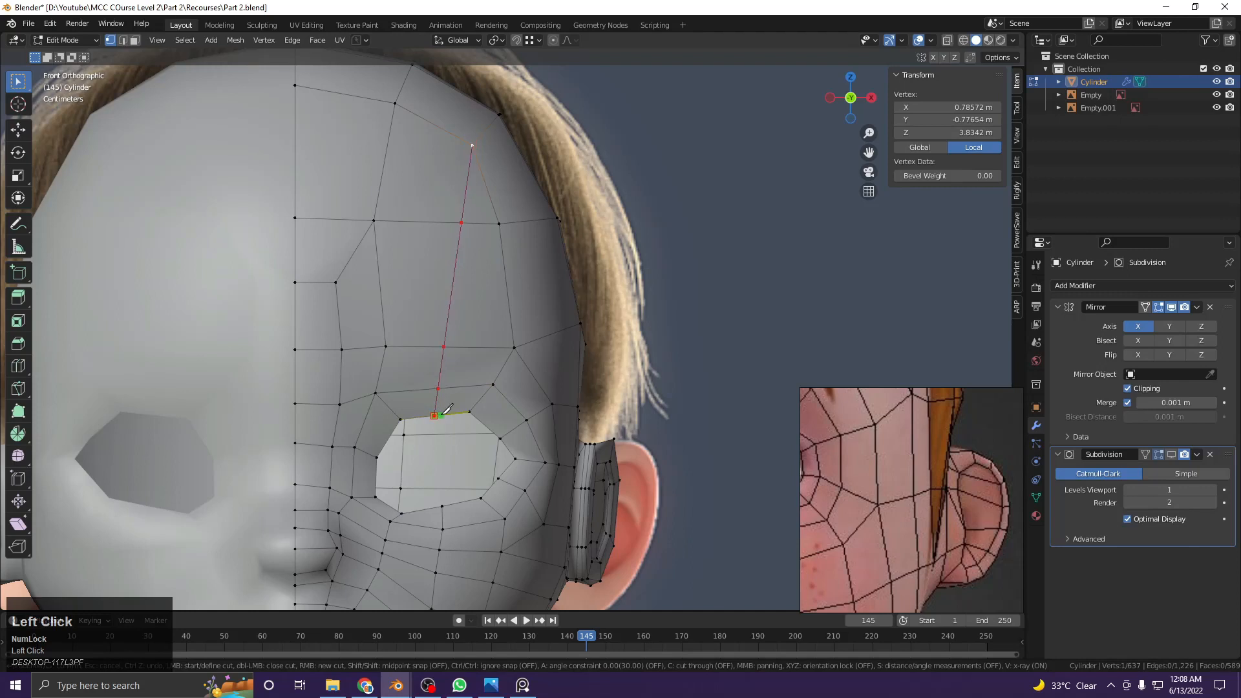
key("Return")
Move the new cut's forehead and brow vertices inward to even out the column spacing
left_click(459, 223)
key("g")
left_click(397, 197)
left_click(428, 326)
key("g")
left_click(421, 324)
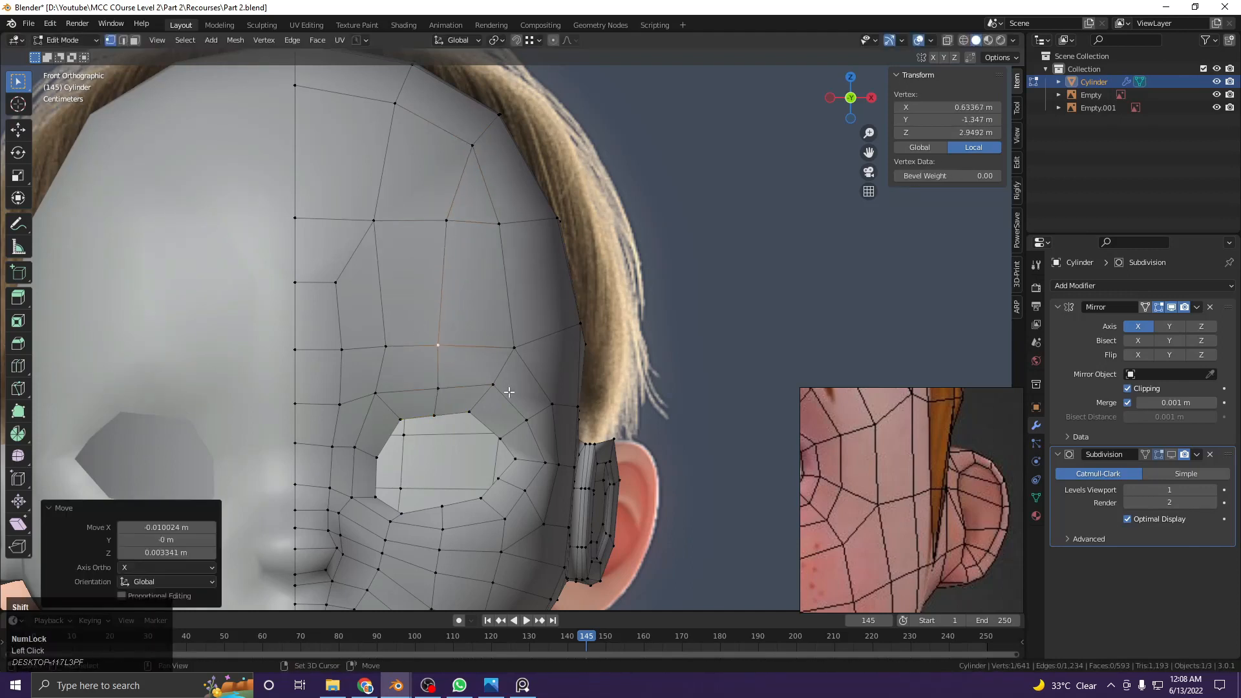
Move the new middle upper eyelid vertex and its outer neighbour onto the reference lid curve
scroll(463, 413, "up", 3)
middle_click_drag(462, 413, 516, 292, "shift")
key("z")
left_click(467, 297)
key("g")
left_click(531, 291)
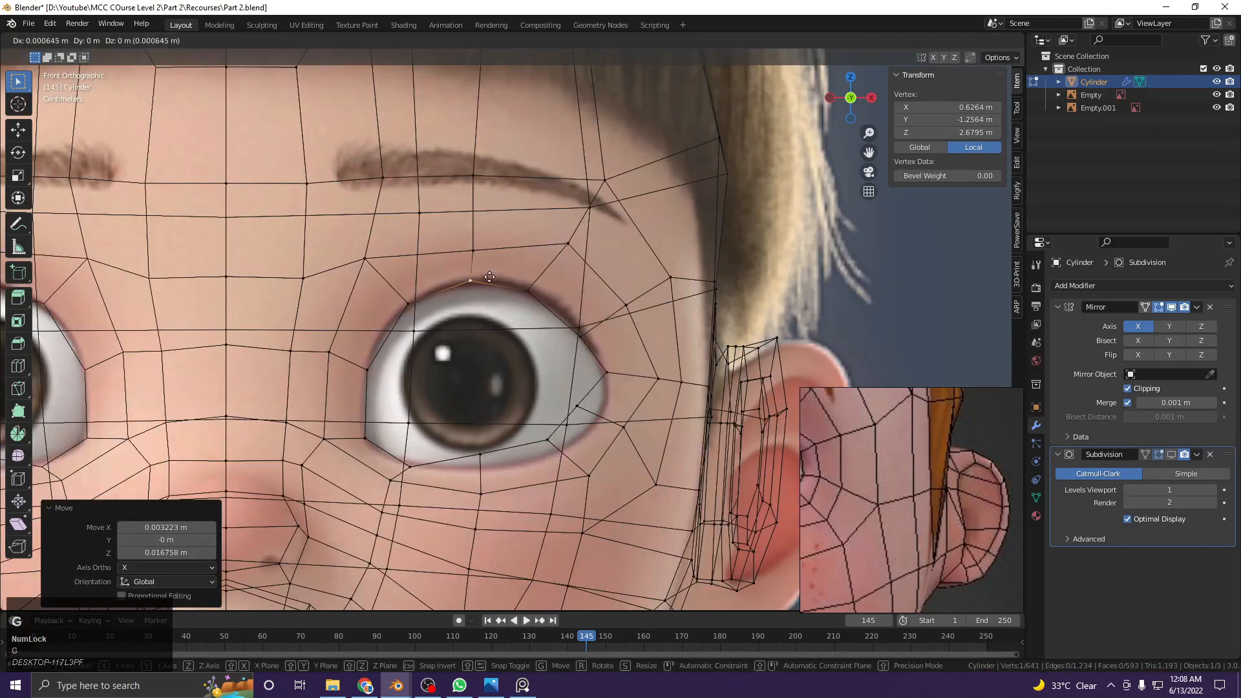
left_click(534, 290)
key("g")
left_click(537, 291)
middle_click_drag(485, 257, 488, 336, "shift")
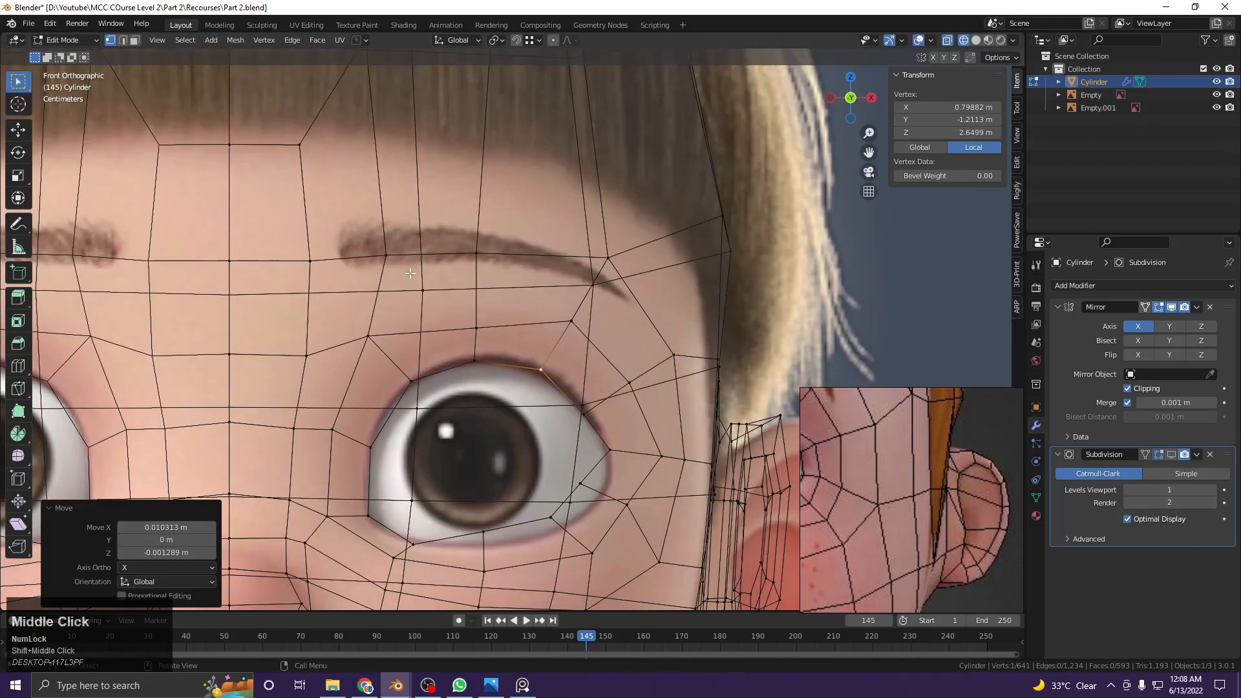
Raise the new cut's vertex on the brow row slightly
key("z")
scroll(474, 248, "down", 3)
left_click(489, 263)
key("g")
left_click(487, 259)
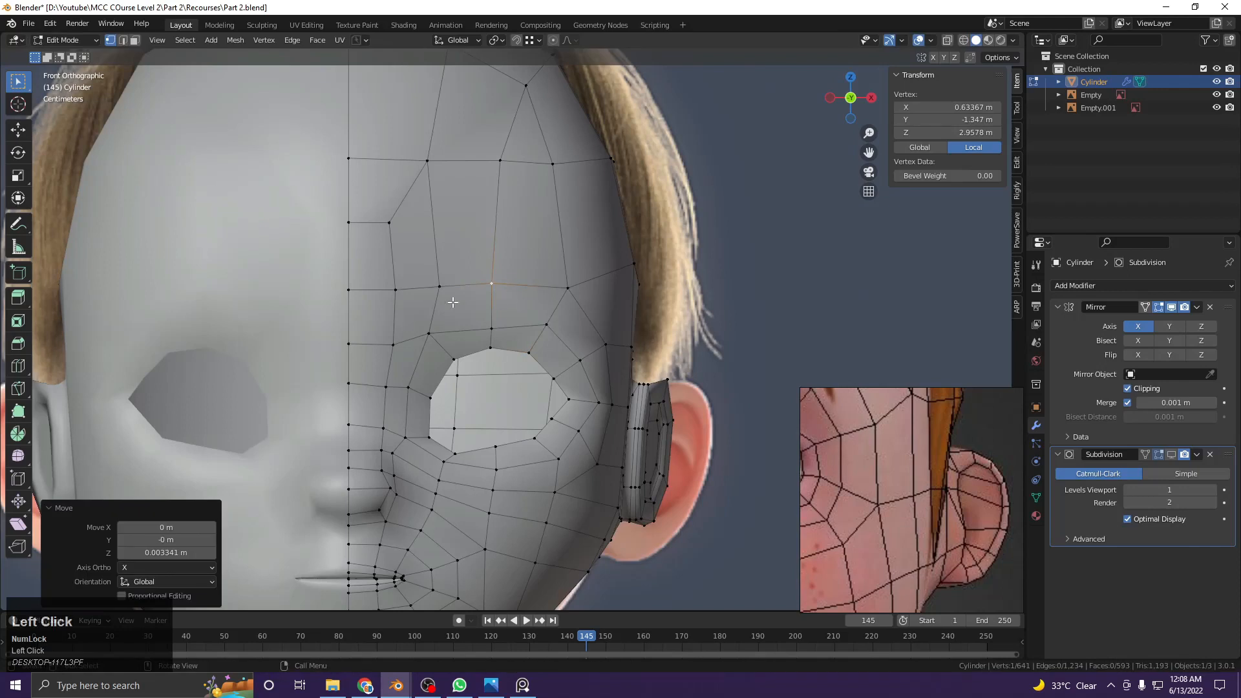
Dissolve the old edge column between the upper outer forehead vertex and the outer brow vertex
scroll(490, 201, "down", 4)
middle_click_drag(490, 202, 437, 393)
middle_click_drag(567, 292, 587, 346)
scroll(591, 360, "up", 3)
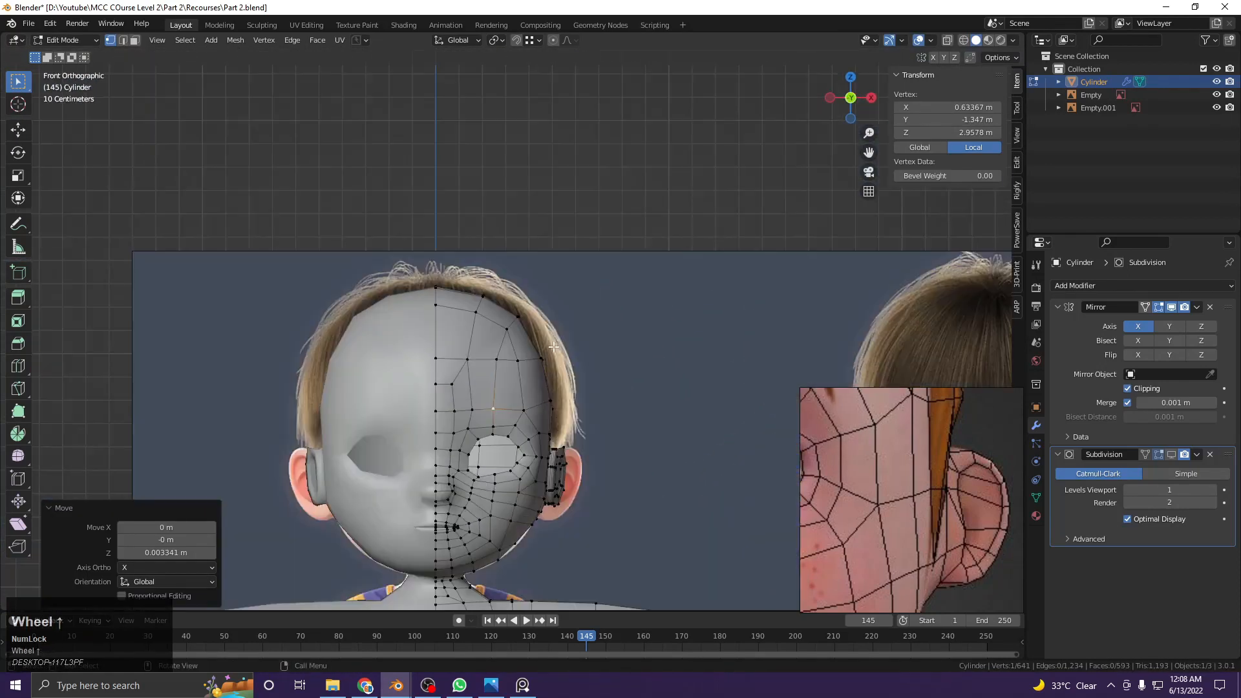
scroll(554, 347, "up", 3)
left_click(523, 382)
left_click(560, 466)
middle_click_drag(560, 467, 534, 403)
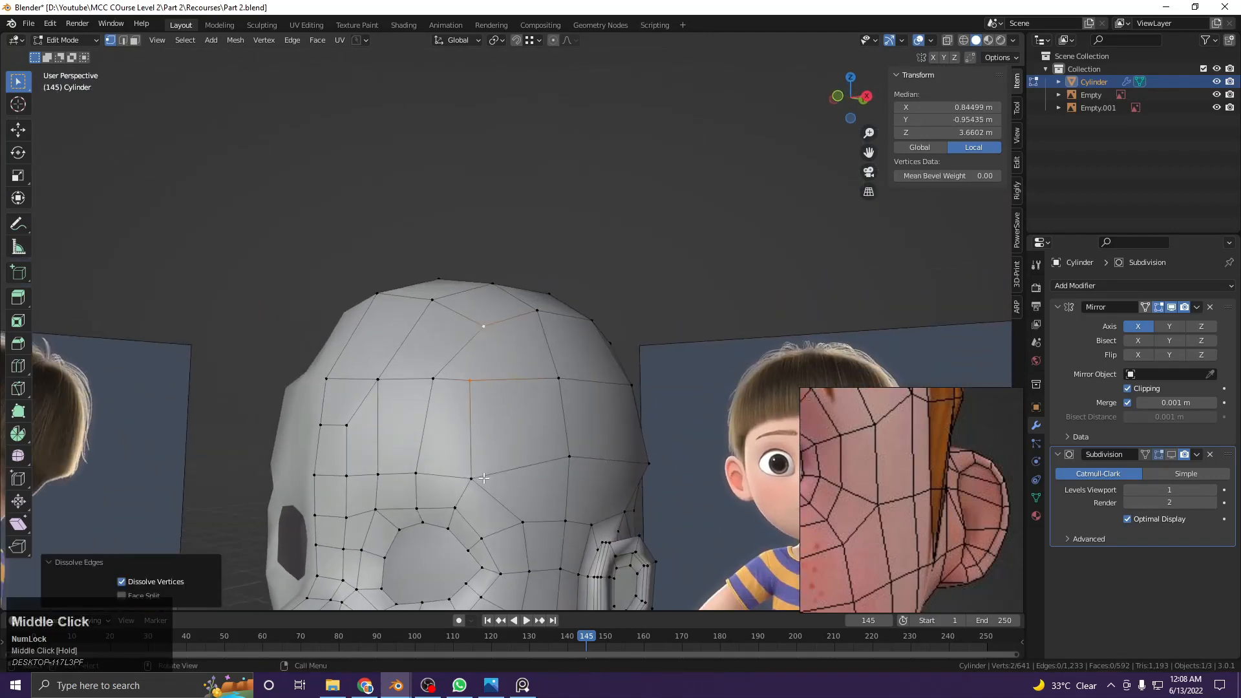
left_click(471, 479)
key("ctrl+x")
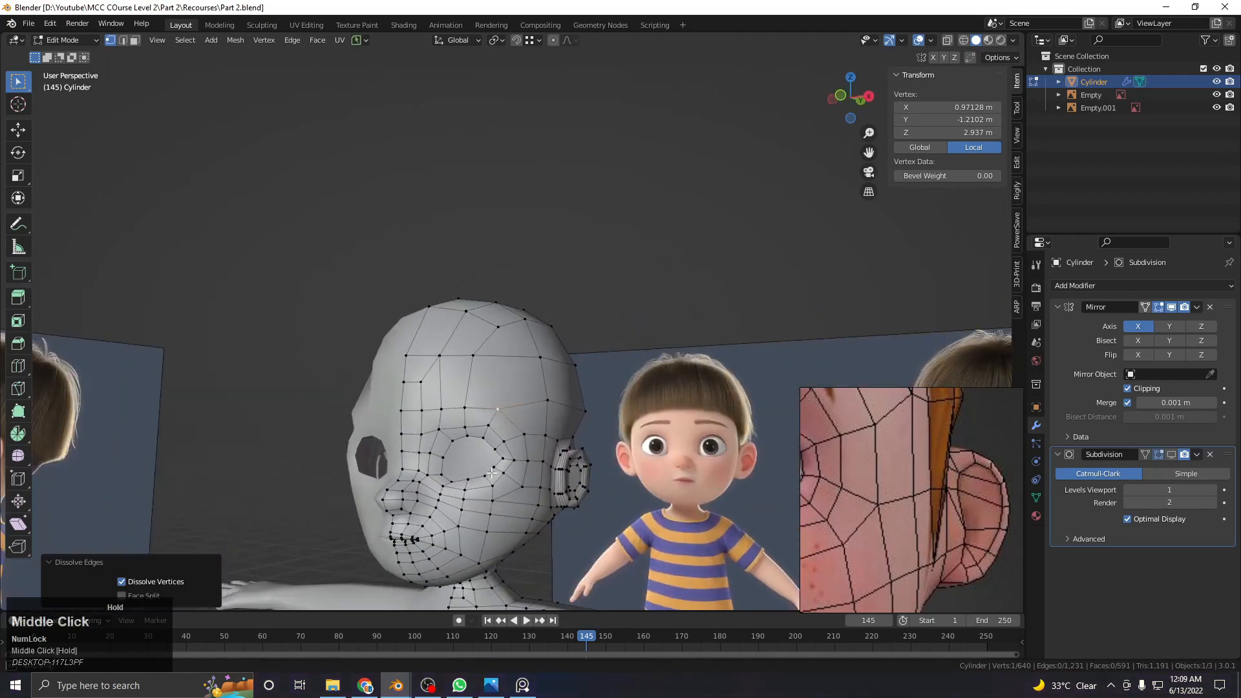
Connect the outer brow vertex to the upper temple vertex with a new edge
scroll(534, 403, "up", 3)
left_click(534, 403, "shift")
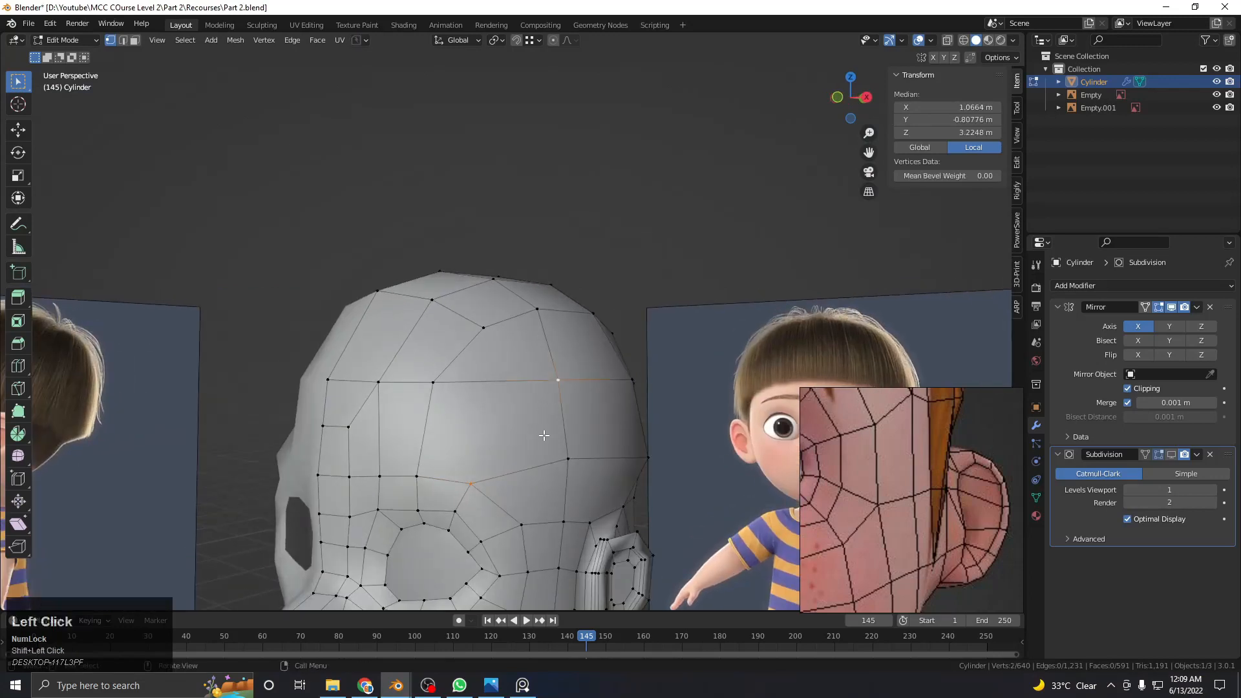
key("j")
mouse_move(542, 424)
middle_mouse_down()
mouse_move(520, 417)
mouse_move(595, 382)
mouse_move(639, 371)
mouse_move(610, 410)
mouse_move(659, 396)
mouse_move(496, 474)
mouse_move(515, 379)
mouse_move(510, 404)
mouse_move(569, 410)
mouse_move(547, 409)
middle_mouse_up()
left_click(643, 392)
left_click(512, 359)
key("ctrl+r")
left_click(521, 412)
right_click(522, 413)
scroll(562, 410, "up", 3)
key("ctrl+z")
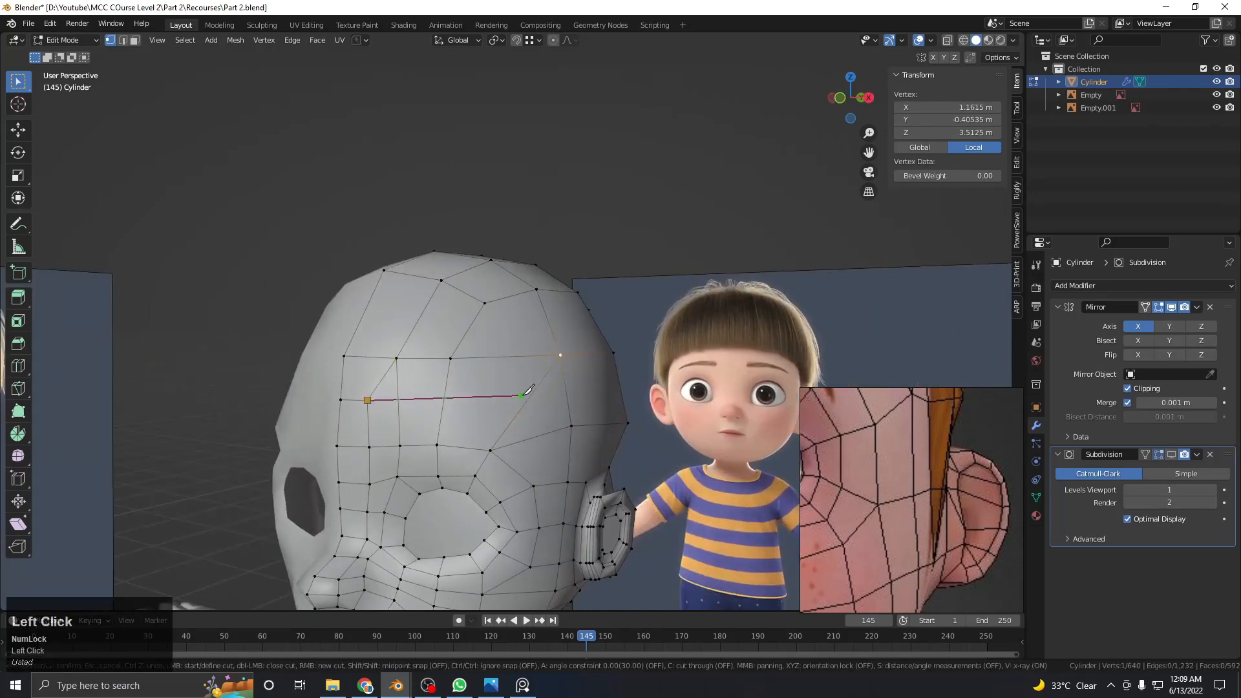
Knife-cut an edge row from the inner forehead across the temple and continue it around the back with a loop cut
key("Return")
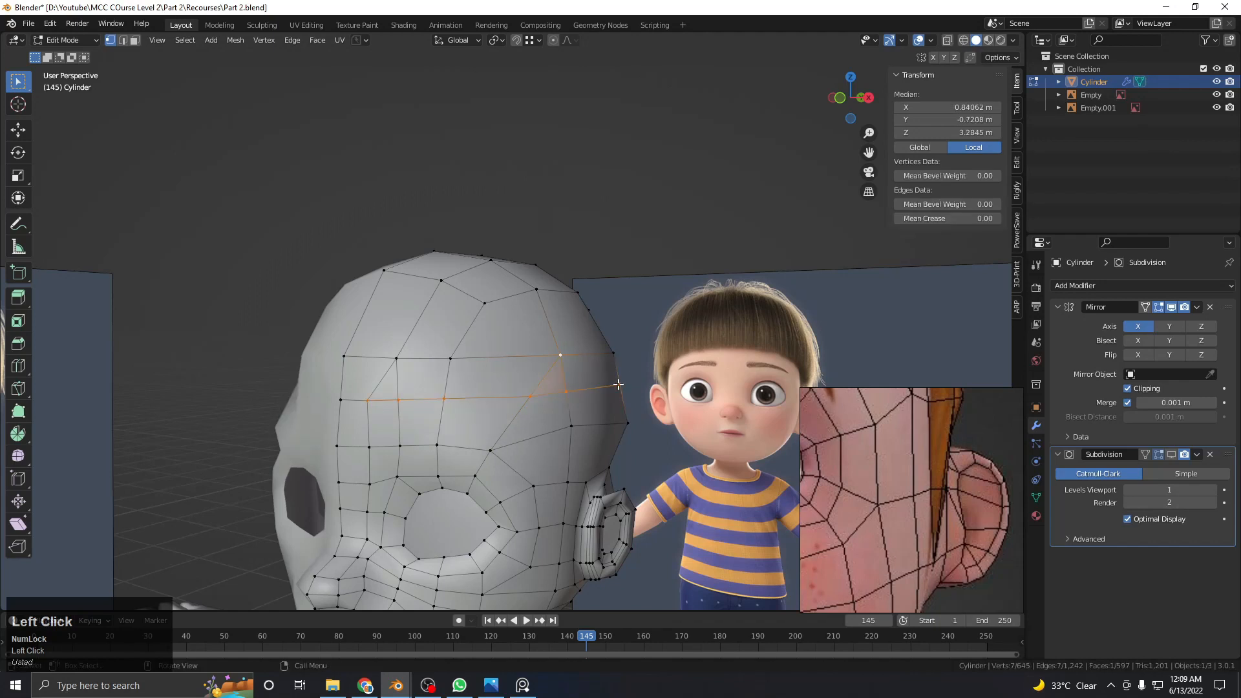
middle_click_drag(655, 399, 565, 456)
right_click(640, 412)
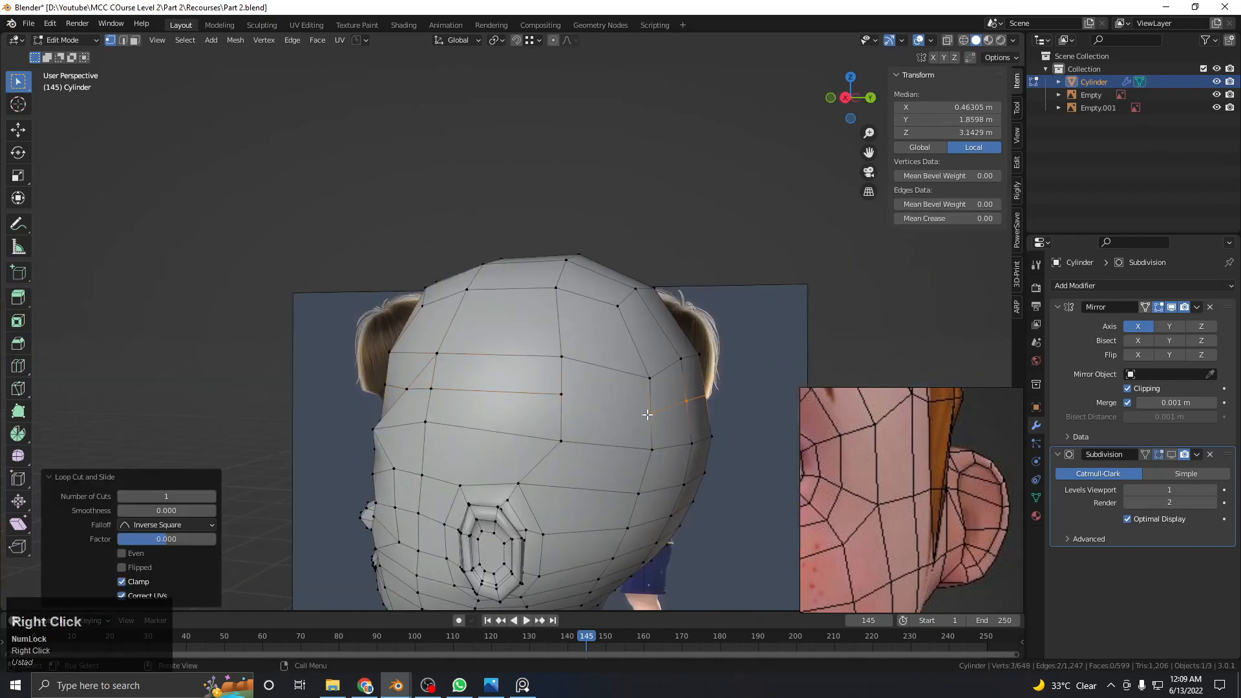
left_click(649, 413, "shift")
Dissolve the leftover diagonal edge above the new row and the edge from the outer brow vertex to the temple
middle_click_drag(498, 393, 555, 353)
key("x")
left_click(552, 403)
middle_click_drag(552, 403, 480, 464)
left_click(452, 405)
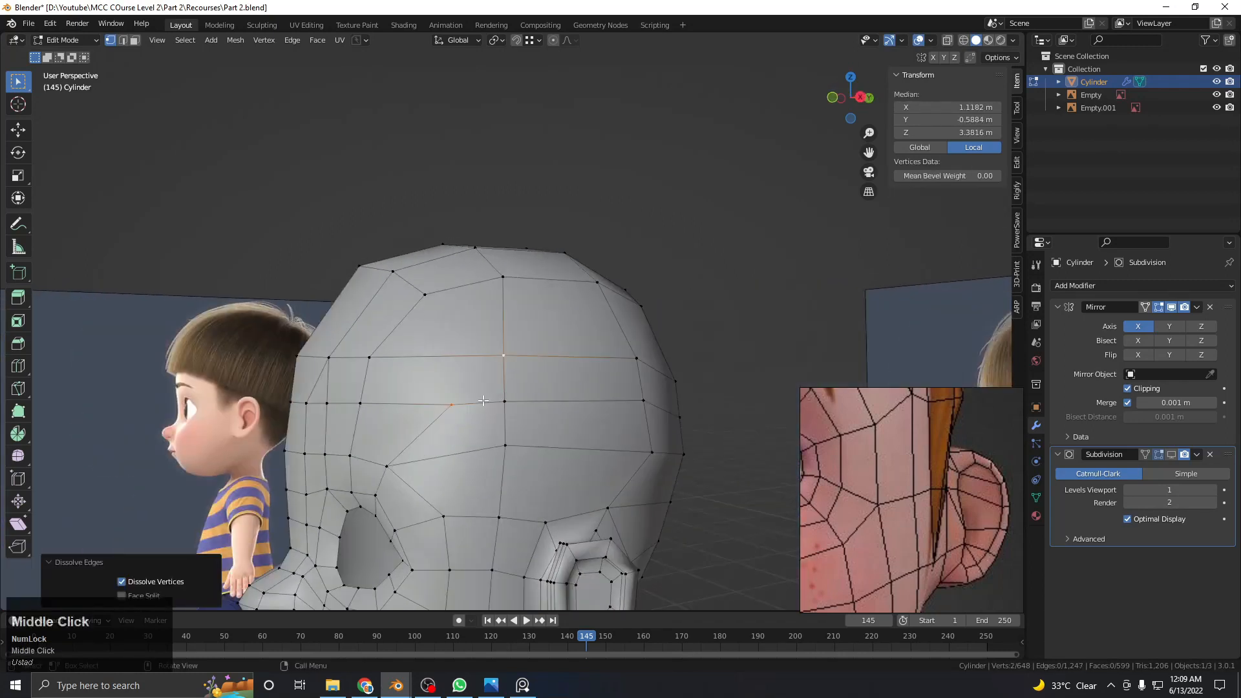
left_click(573, 450, "shift")
key("x")
left_click(560, 498)
middle_click_drag(561, 498, 549, 438)
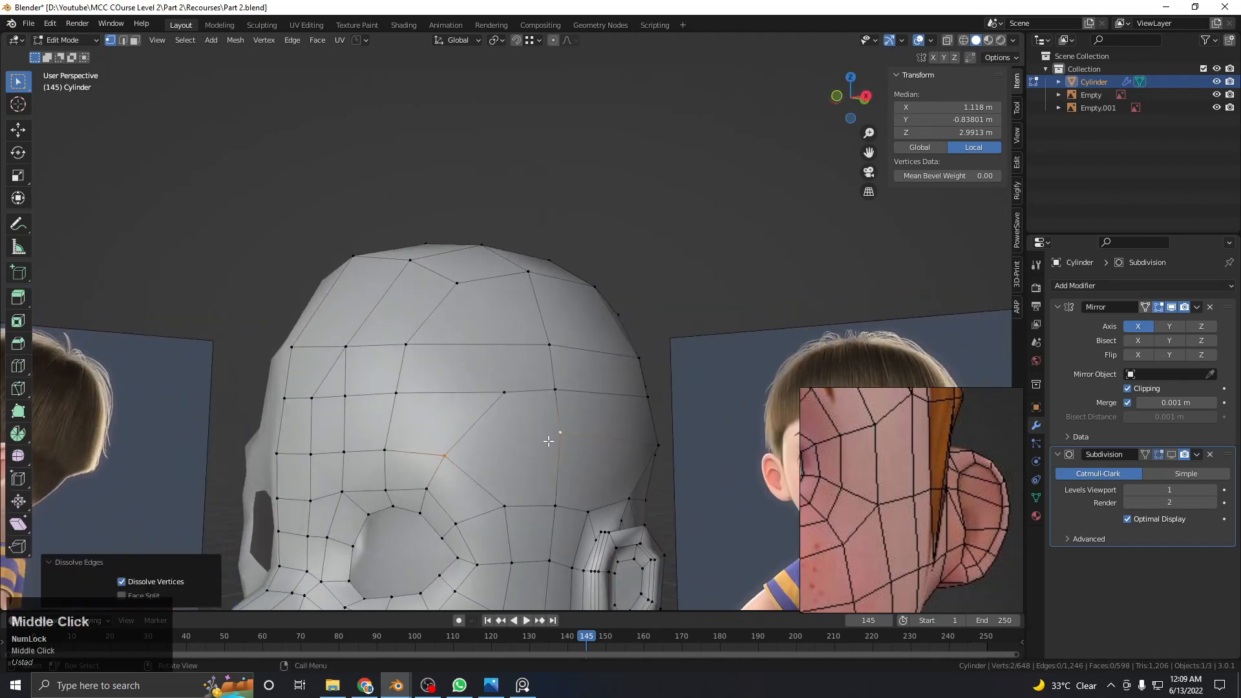
Vertex-slide the lower temple vertices above the ear to even out the edge spacing
key("g")
key("g")
left_click(547, 449)
middle_click_drag(649, 456, 585, 444)
left_click(604, 433)
key("g")
key("g")
left_click(556, 442)
Vertex-slide the vertices on the new cut row at the temple to smooth the edge flow
left_click(584, 389)
middle_click_drag(584, 390, 590, 431)
key("g")
key("g")
left_click(578, 426)
left_click(591, 382)
key("g")
key("g")
left_click(577, 383)
middle_click_drag(577, 382, 532, 408)
scroll(549, 406, "up", 2)
left_click(550, 401)
left_click(552, 342)
middle_click_drag(552, 343, 528, 423)
left_click(559, 402)
scroll(528, 422, "up", 3)
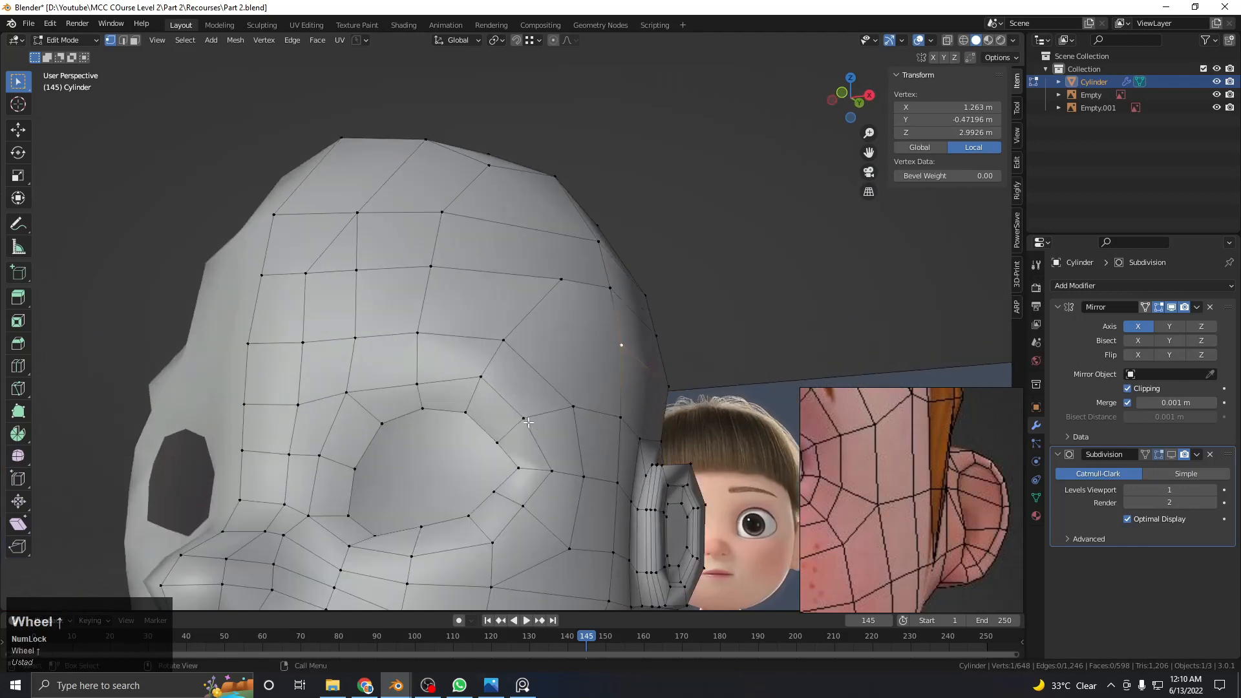
In front view, vertex-slide the temple vertices just outside the eye's outer edge to even out their spacing
key("KP_1")
scroll(537, 388, "up", 4)
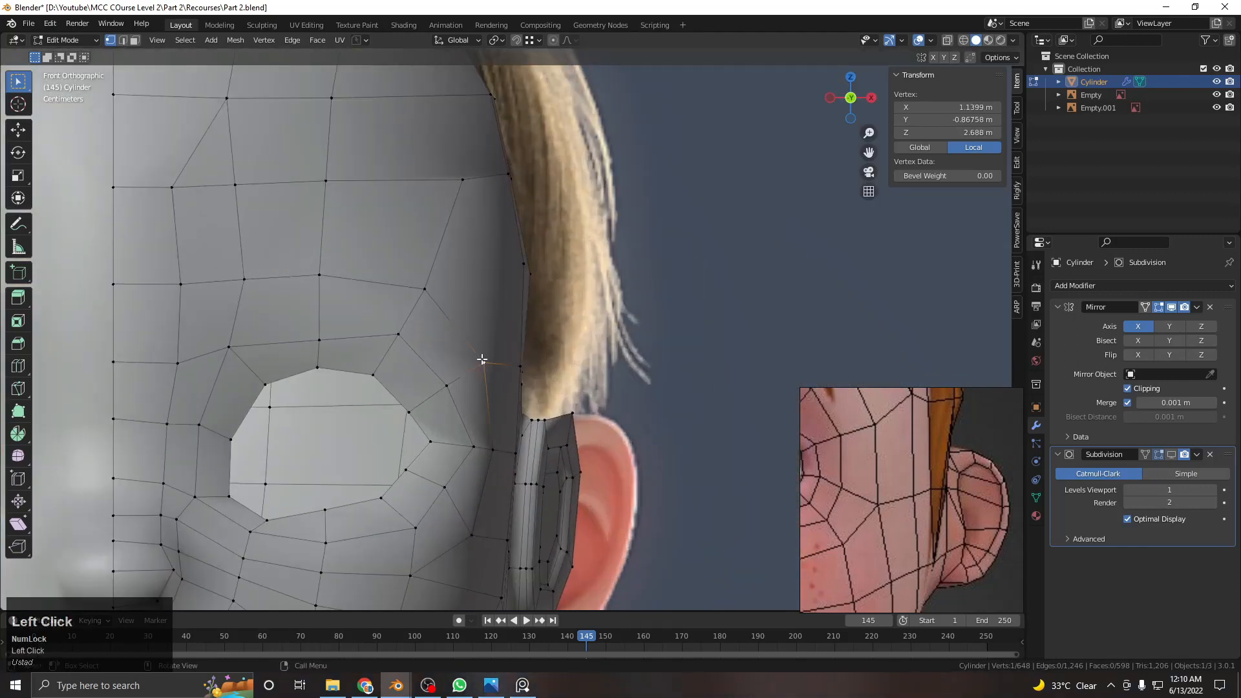
left_click(484, 378)
left_click(448, 387)
key("g")
key("g")
left_click(453, 396)
left_click(414, 412)
key("g")
key("g")
left_click(423, 415)
Connect the upper temple vertex down to the row above the brow with new edges and reposition the lower vertex
left_click(424, 351)
right_click(428, 351)
left_click(456, 337)
middle_click_drag(477, 325, 442, 351)
left_click(458, 312, "shift")
key("j")
left_click(439, 300)
key("g")
left_click(453, 349)
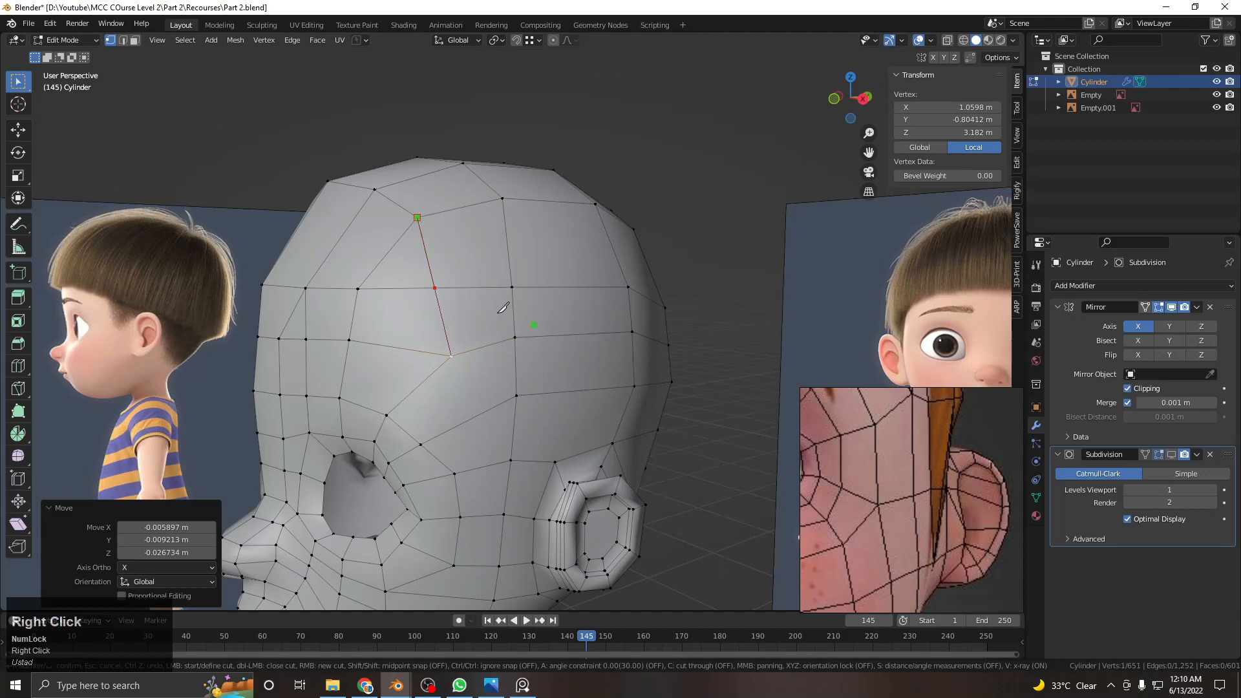
In front view, move the two upper vertices of the new temple edge line to smooth its curve
scroll(503, 307, "down", 3)
middle_click_drag(456, 356, 508, 325)
scroll(507, 342, "up", 2)
key("KP_1")
scroll(504, 333, "up", 4)
left_click(488, 234)
key("g")
left_click(539, 270)
left_click(465, 298)
key("g")
left_click(496, 301)
Move the lower vertices of the temple edge line above the outer brow to space them evenly
left_click(460, 357)
key("g")
left_click(481, 366)
left_click(456, 421)
key("g")
left_click(467, 425)
middle_click_drag(510, 351, 512, 395)
key("g")
left_click(405, 443)
Reposition the two neighbouring vertices at the side of the forehead so the surface stays rounded
scroll(455, 424, "up", 2)
middle_click_drag(451, 371, 468, 392)
left_click(463, 355)
key("g")
left_click(475, 355)
left_click(485, 311)
key("g")
left_click(480, 310)
Vertex-slide three vertices across the side of the head to even out the row spacing
middle_click_drag(480, 310, 585, 316)
left_click(520, 286)
key("g")
key("g")
left_click(526, 307)
left_click(589, 316)
key("g")
key("g")
left_click(613, 339)
left_click(694, 330)
key("g")
key("g")
left_click(703, 355)
Dissolve the leftover forehead edge and cut a short edge from the inner forehead vertex upward and across to the centre line
middle_click_drag(703, 356, 598, 294)
left_click(516, 304)
left_click(441, 348)
middle_click_drag(449, 355, 492, 372, "shift")
key("x")
left_click(473, 309)
left_click(501, 352)
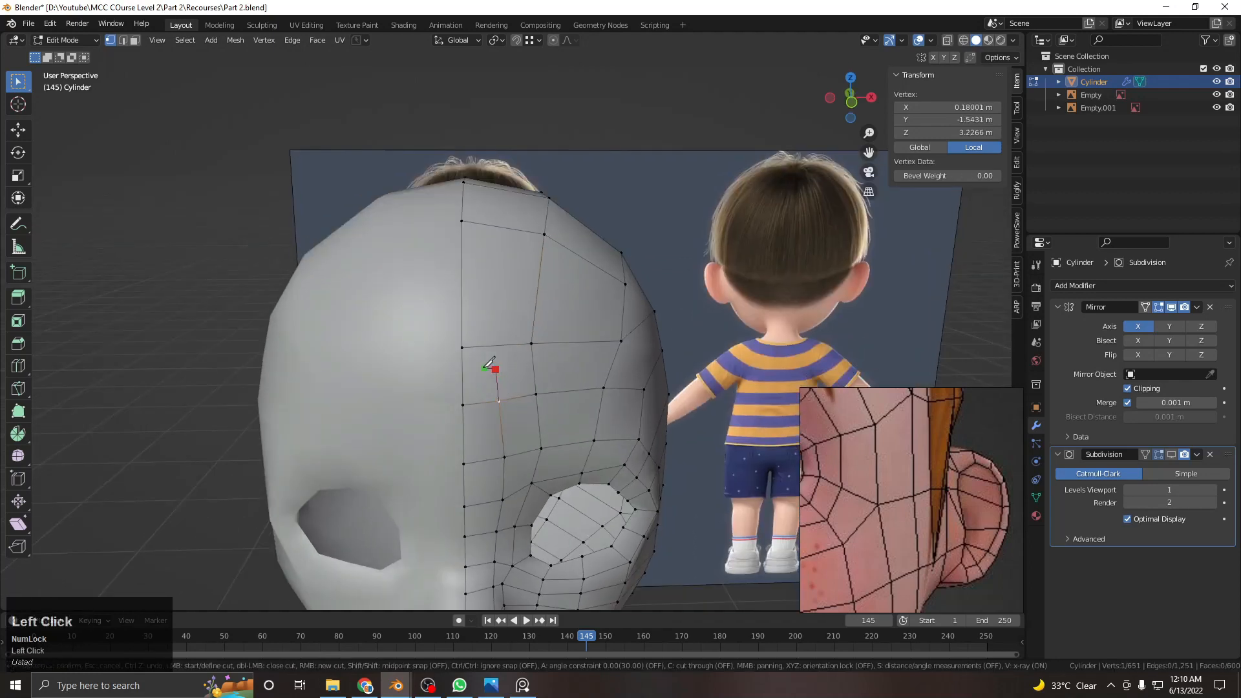
key("Return")
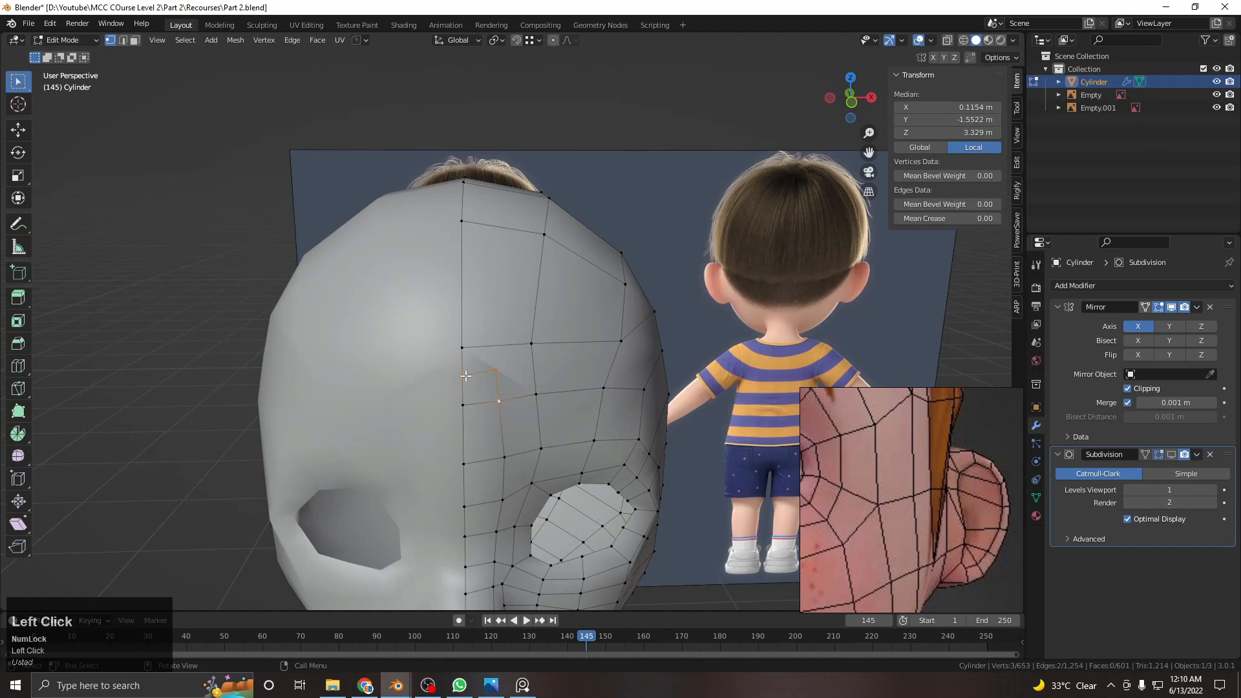
key("j")
In front view, move the vertices around the new inner forehead cut to even out the grid
scroll(523, 348, "down", 3)
middle_click_drag(601, 387, 585, 269)
left_click(563, 363)
key("KP_1")
scroll(510, 336, "up", 5)
key("g")
left_click(581, 244)
left_click(563, 339)
key("g")
left_click(575, 336)
scroll(627, 233, "down", 3)
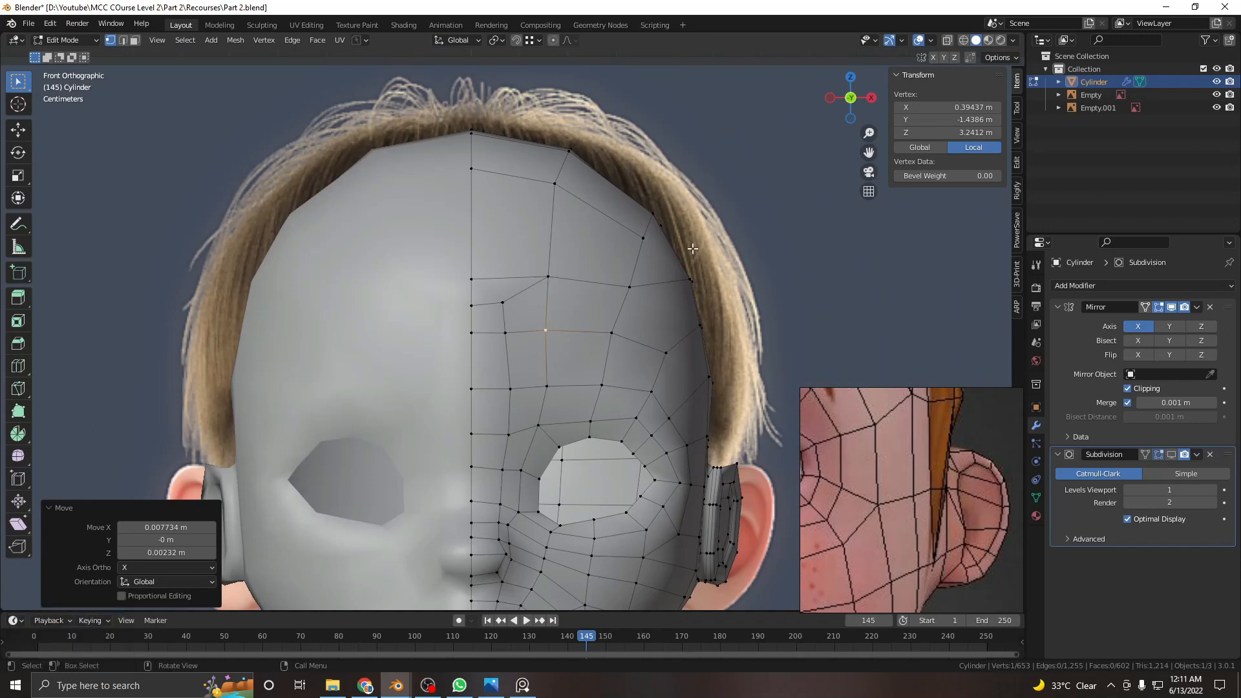
Join the temple vertex above the outer brow to the vertex in the higher side row and dissolve its old sideways edge
left_click(654, 353)
middle_click_drag(711, 328, 641, 334)
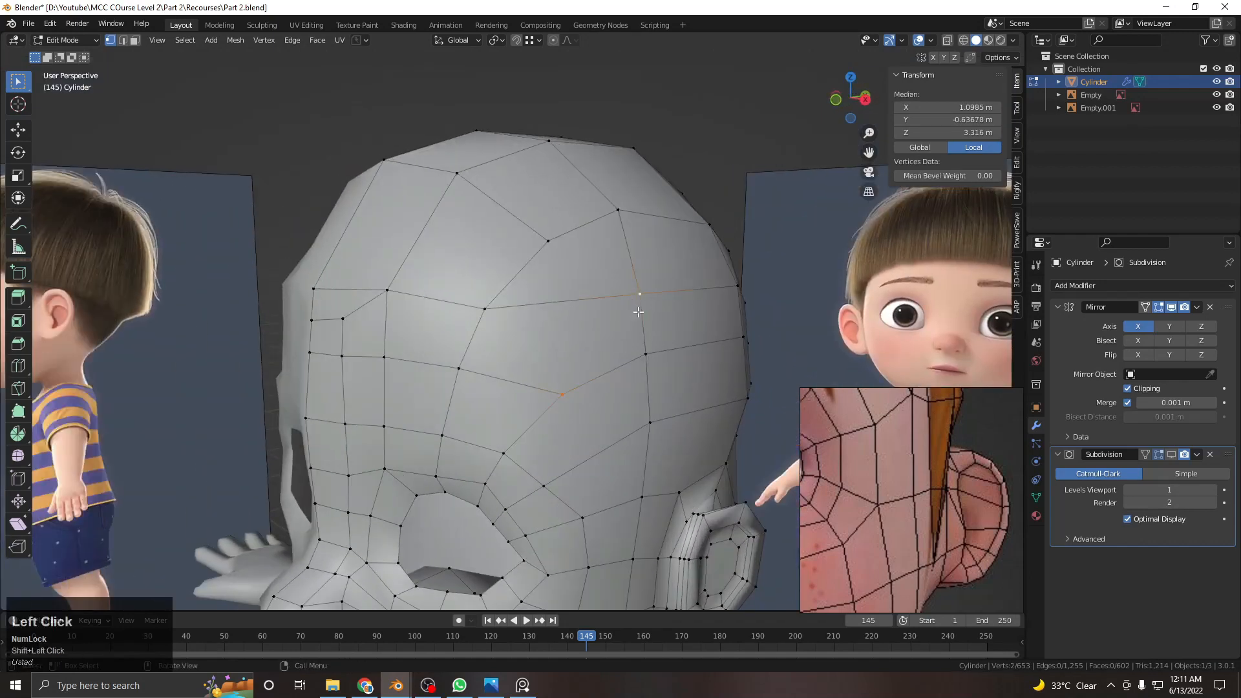
left_click(647, 362, "shift")
key("x")
left_click(646, 363)
scroll(626, 407, "down", 2)
middle_click_drag(626, 408, 563, 365)
Dissolve the surplus horizontal edge row running around the side and back of the head
left_click(574, 349)
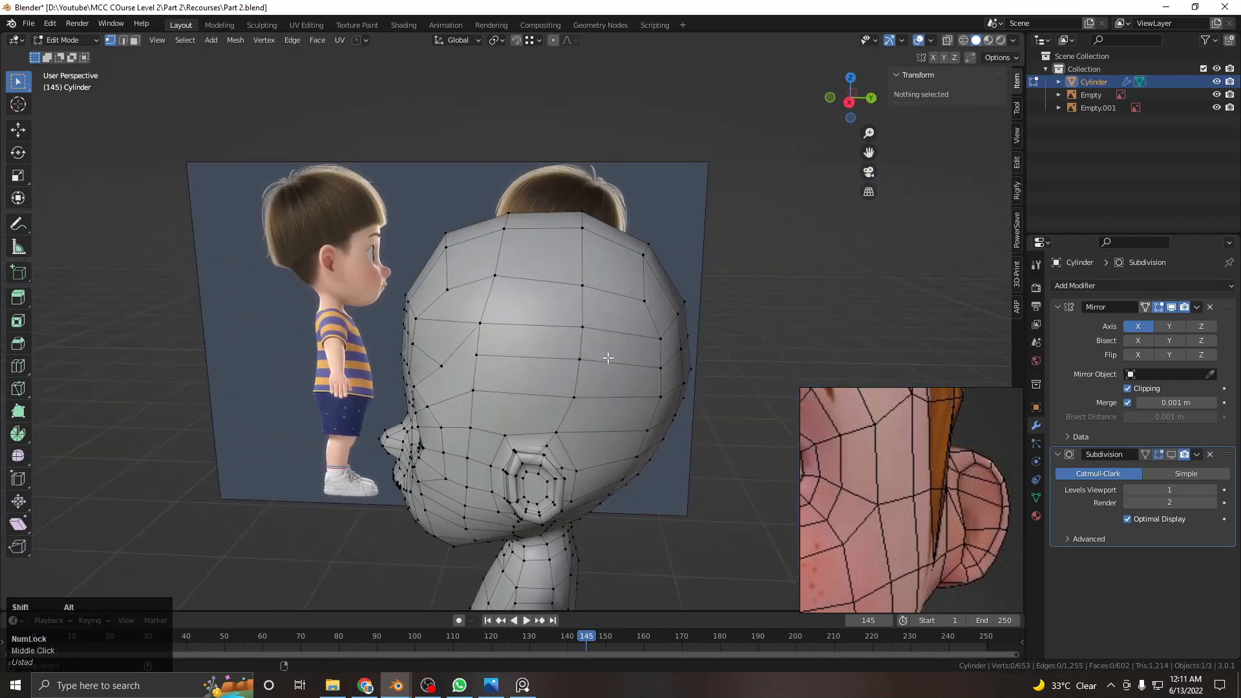
left_click(609, 357)
left_click(561, 366)
middle_click_drag(552, 377, 547, 341)
Vertex-slide the side vertex and the temple vertex above the outer brow to rebalance the remaining faces
left_click(555, 326)
key("g")
key("g")
left_click(571, 363)
left_click(539, 360)
key("g")
key("g")
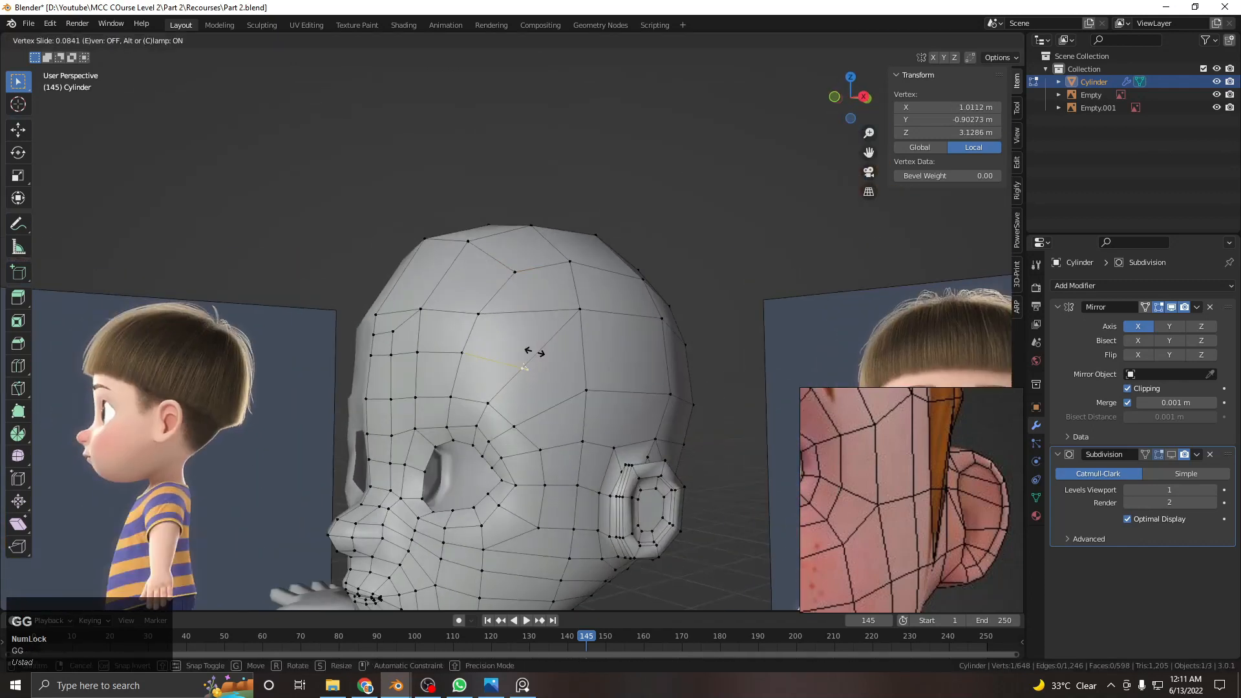
left_click(534, 353)
Following the reference topology, knife-cut an edge line from the temple vertex down between eye and ear, across the cheek to the jaw
middle_click_drag(578, 373, 525, 384)
middle_click_drag(525, 384, 546, 319, "shift")
scroll(545, 338, "up", 1)
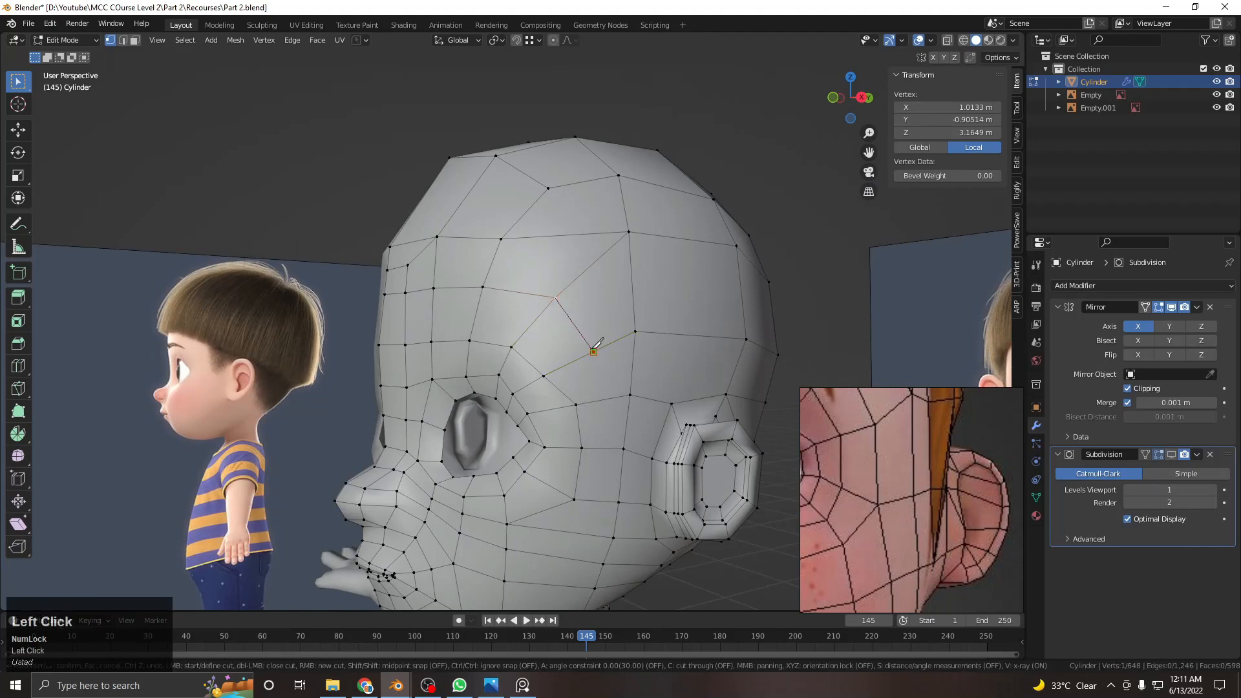
middle_click_drag(812, 437, 897, 479)
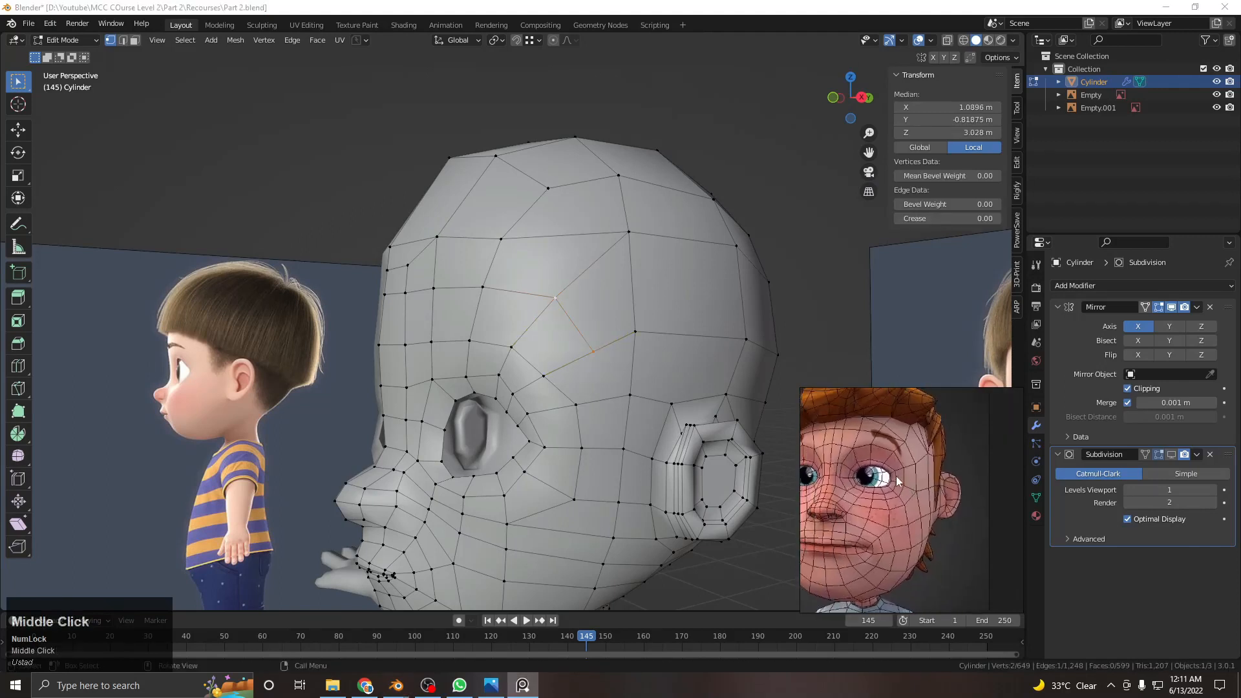
middle_click_drag(899, 431, 917, 455)
scroll(917, 455, "up", 3)
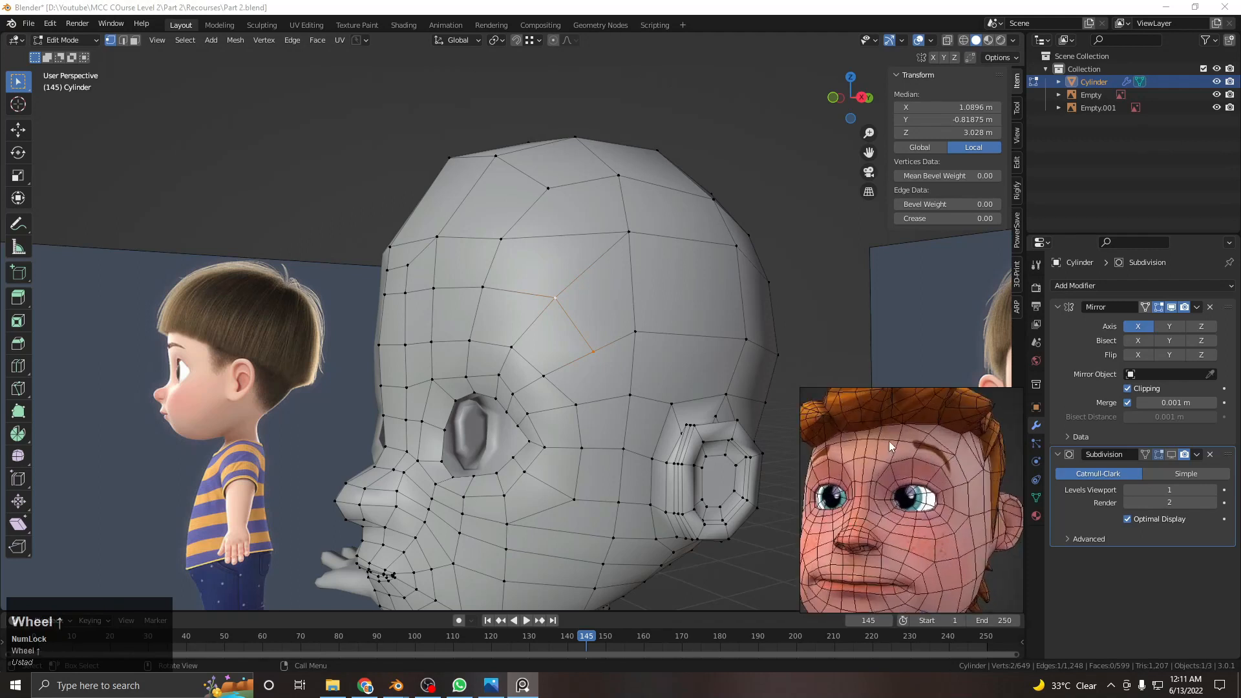
middle_click_drag(973, 507, 952, 459)
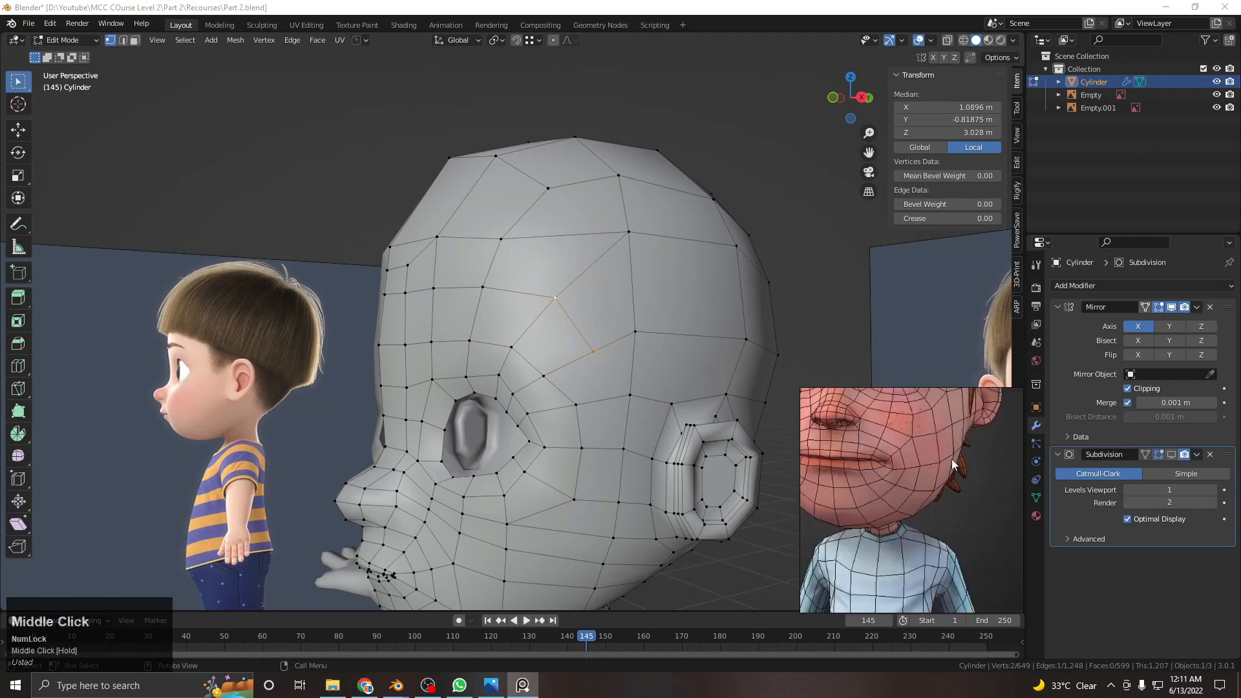
middle_click_drag(698, 504, 602, 393)
middle_click_drag(592, 339, 590, 324)
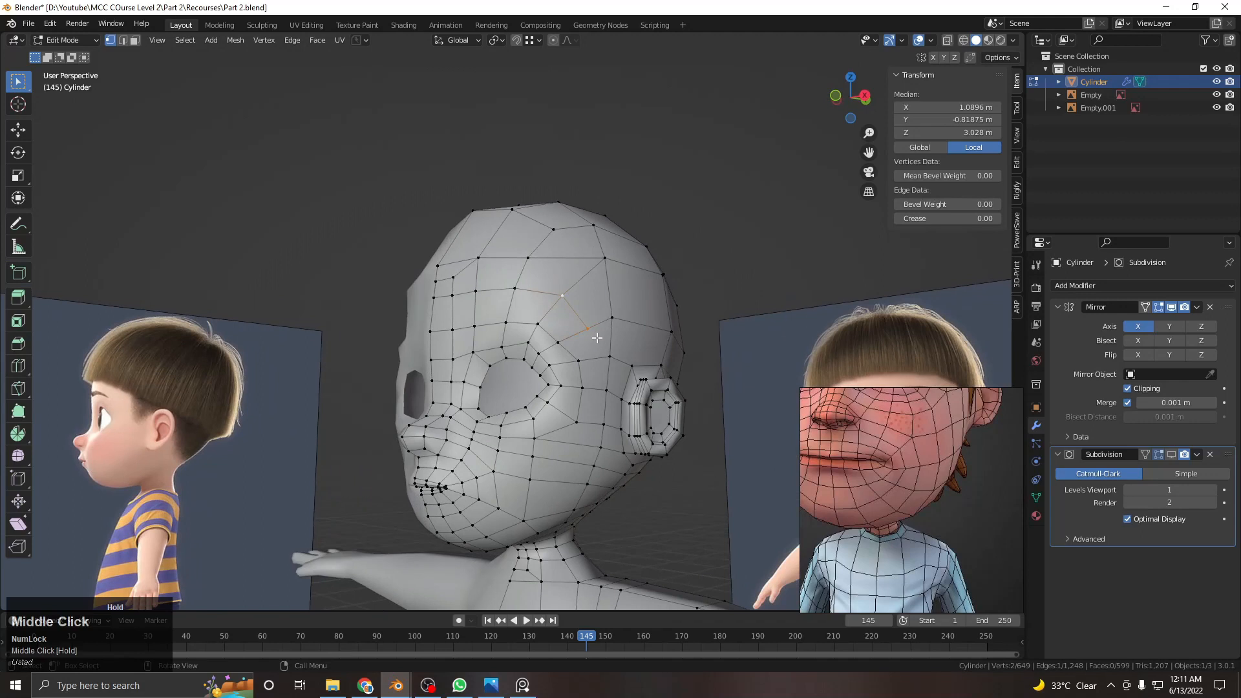
key("k")
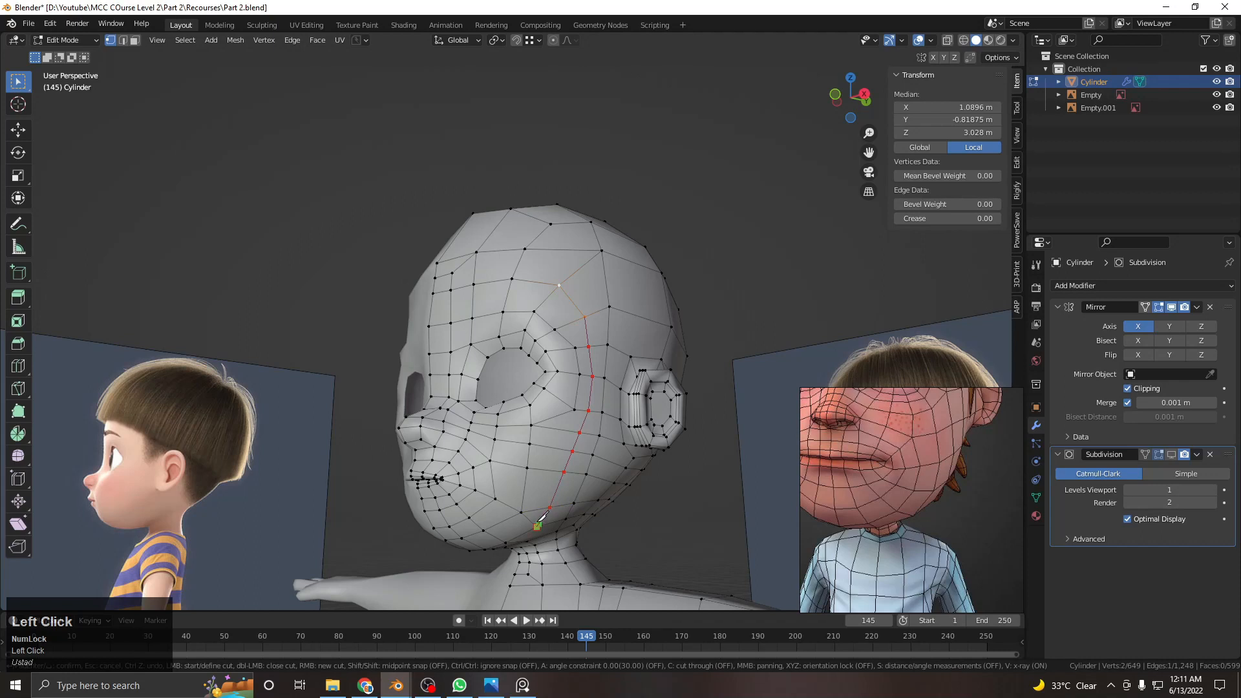
middle_click_drag(537, 523, 623, 324)
Vertex-slide the outer vertex of the upper forehead row to smooth the row's curve
scroll(516, 380, "up", 2)
left_click(535, 392)
left_click(511, 331)
key("g")
key("g")
left_click(562, 315)
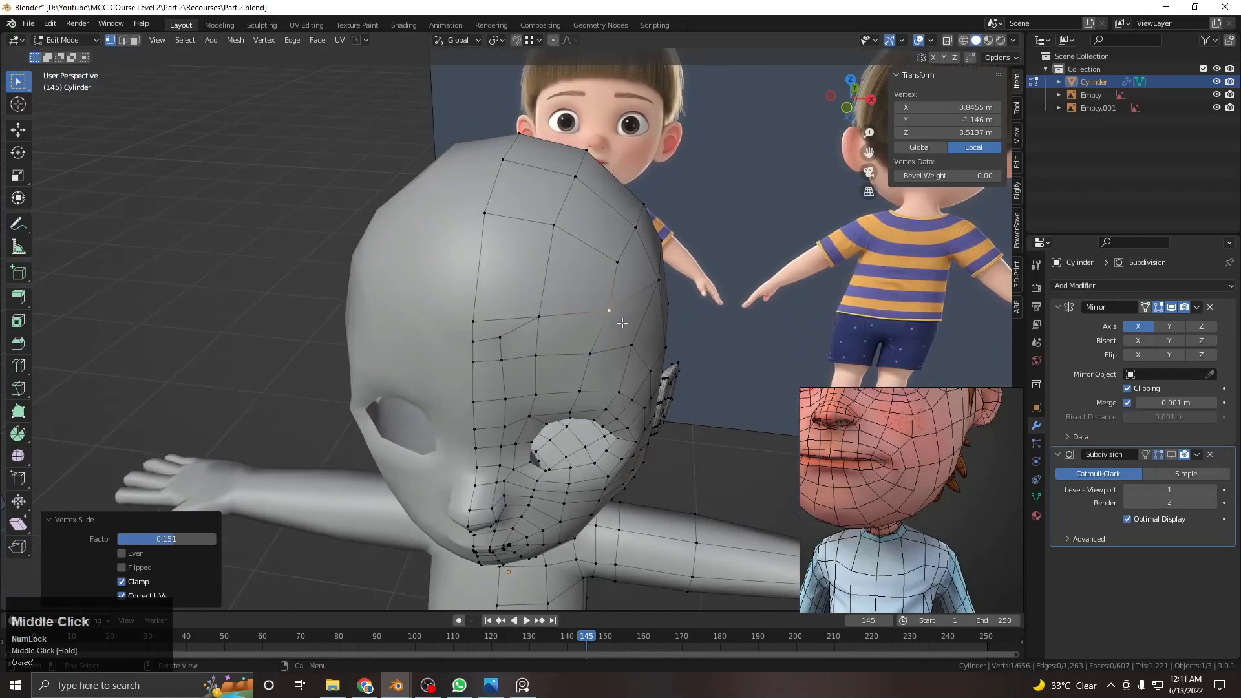
Move and slide the forehead vertices on and beside the centre line to even out the upper rows
left_click(474, 319)
key("g")
left_click(479, 297)
key("g")
key("g")
left_click(549, 302)
key("g")
key("g")
left_click(473, 329)
left_click(502, 333)
key("g")
left_click(510, 323)
Reroute the outer forehead vertex's edge into the temple flow as in the reference and dissolve the leftover edge
middle_click_drag(594, 331, 874, 447)
left_click(583, 278)
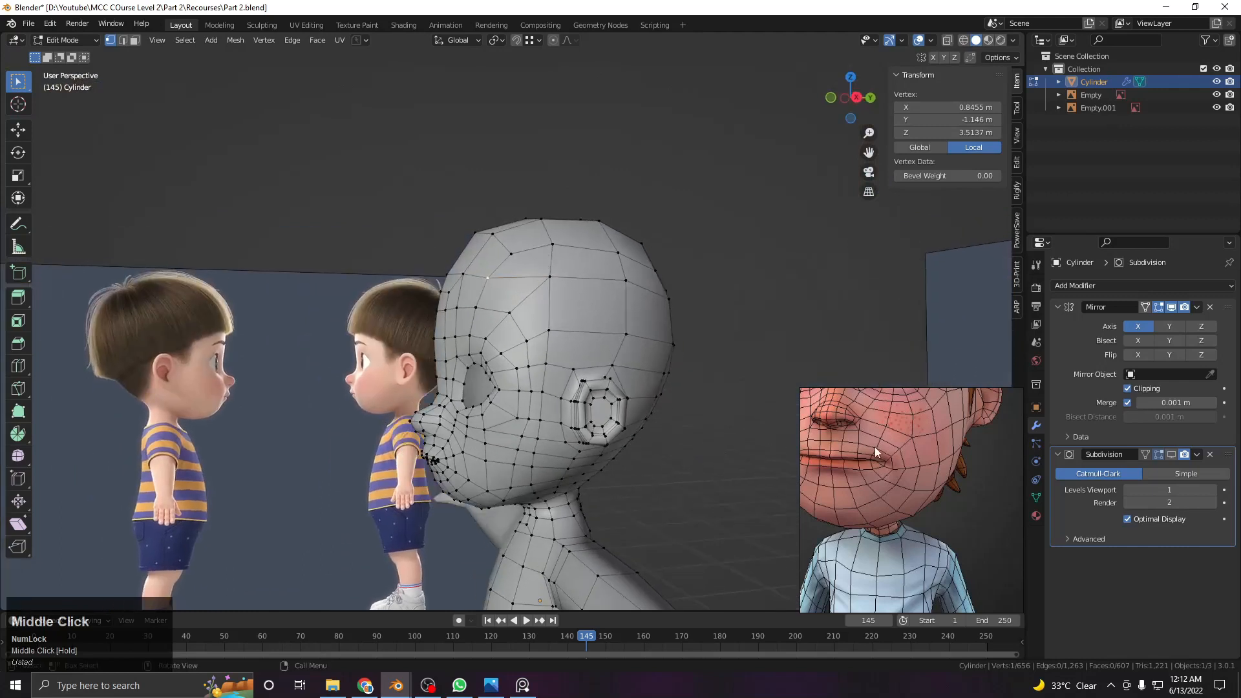
scroll(886, 491, "down", 3)
middle_click_drag(590, 298, 593, 320)
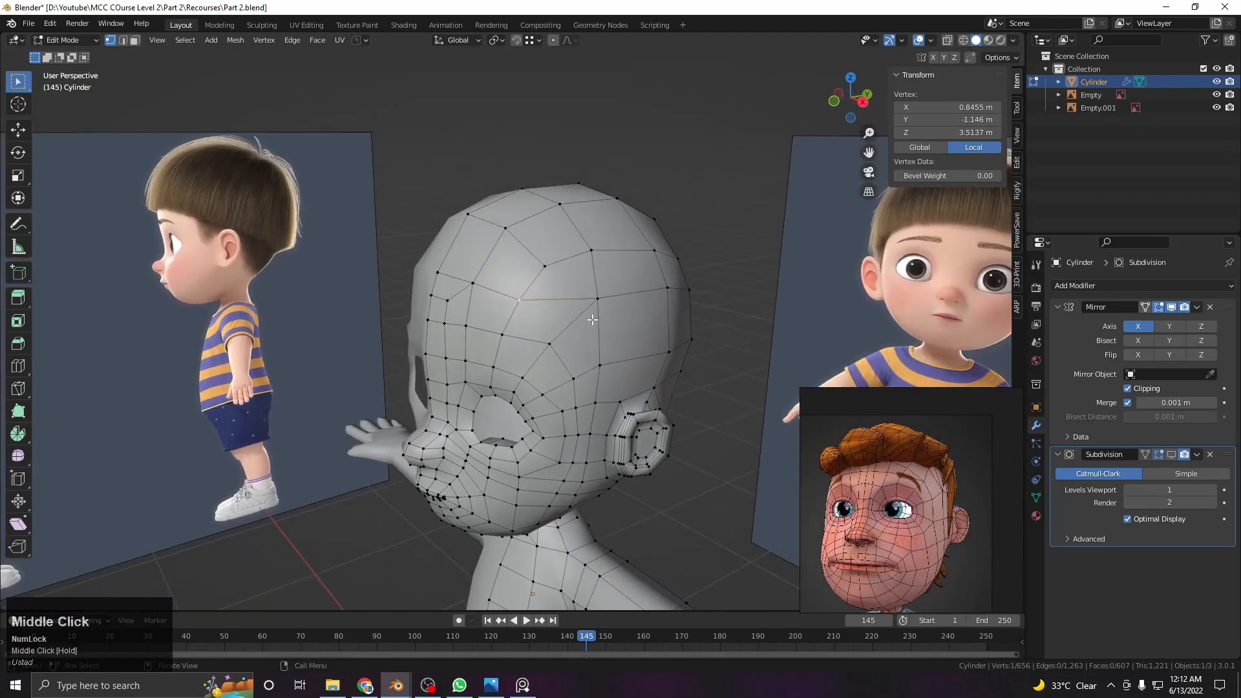
middle_click_drag(606, 365, 591, 355)
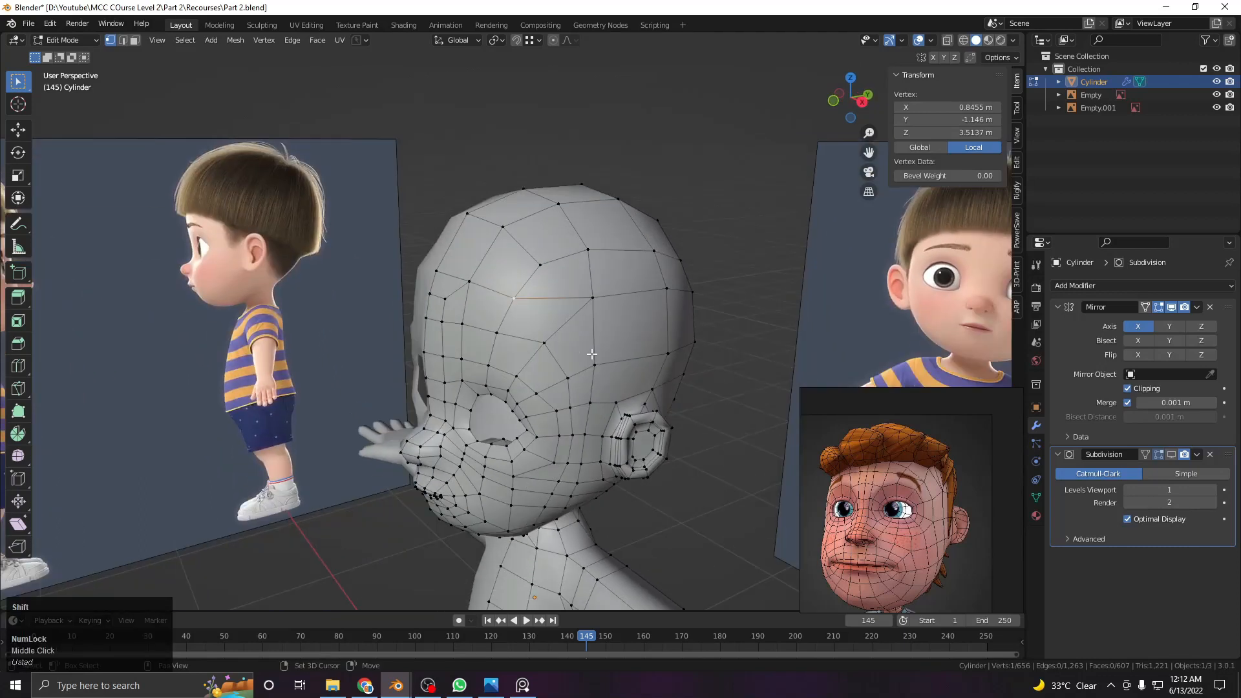
key("g")
left_click(578, 315)
middle_click_drag(578, 316, 531, 315)
left_click(516, 318)
left_click(585, 305)
scroll(570, 354, "up", 1)
key("x")
left_click(615, 338)
Reposition the upper temple vertices by moving and sliding them, and add the missing connecting edges at the side of the forehead
left_click(575, 327)
key("g")
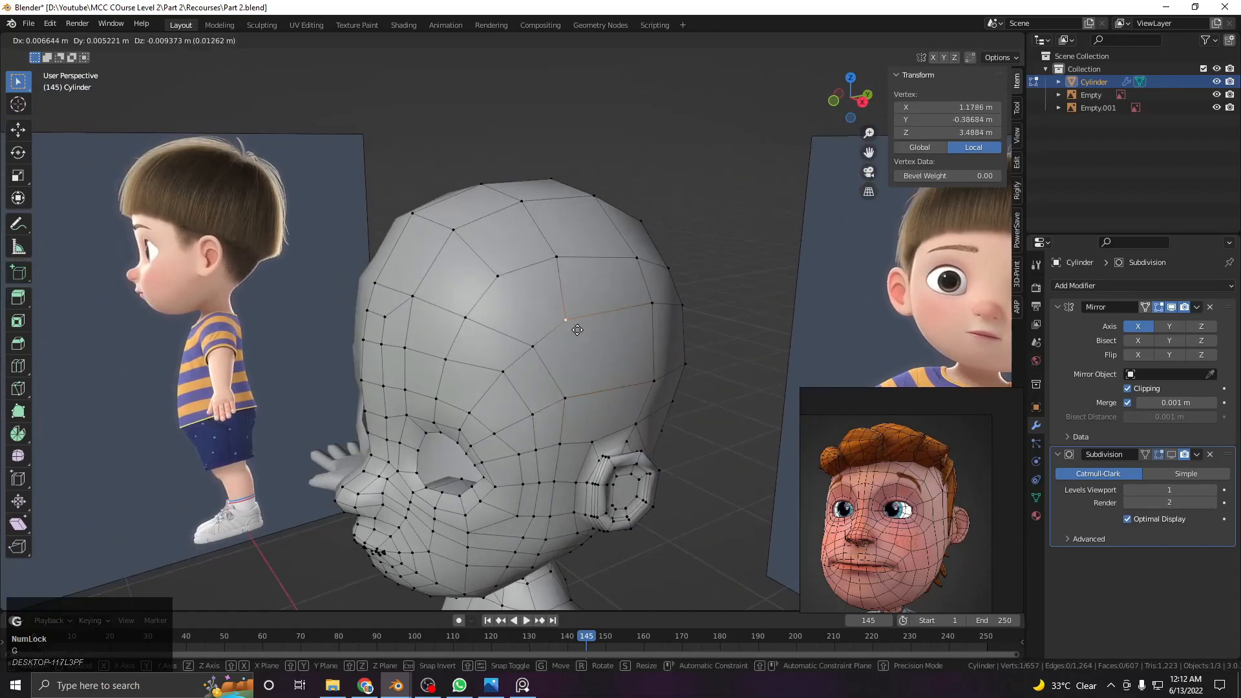
left_click(580, 339)
left_click(573, 328)
key("g")
key("g")
left_click(542, 342)
middle_click_drag(535, 395, 514, 272)
left_click(525, 420, "shift")
left_click(509, 284)
In right side view with see-through shading, move the upper forehead row back about 0.063 m and up about 0.091 m
scroll(515, 278, "down", 1)
mouse_move(523, 372)
middle_mouse_down()
mouse_move(518, 327)
mouse_move(520, 382)
mouse_move(540, 381)
mouse_move(414, 311)
mouse_move(508, 358)
middle_mouse_up()
scroll(387, 297, "up", 3)
key("z")
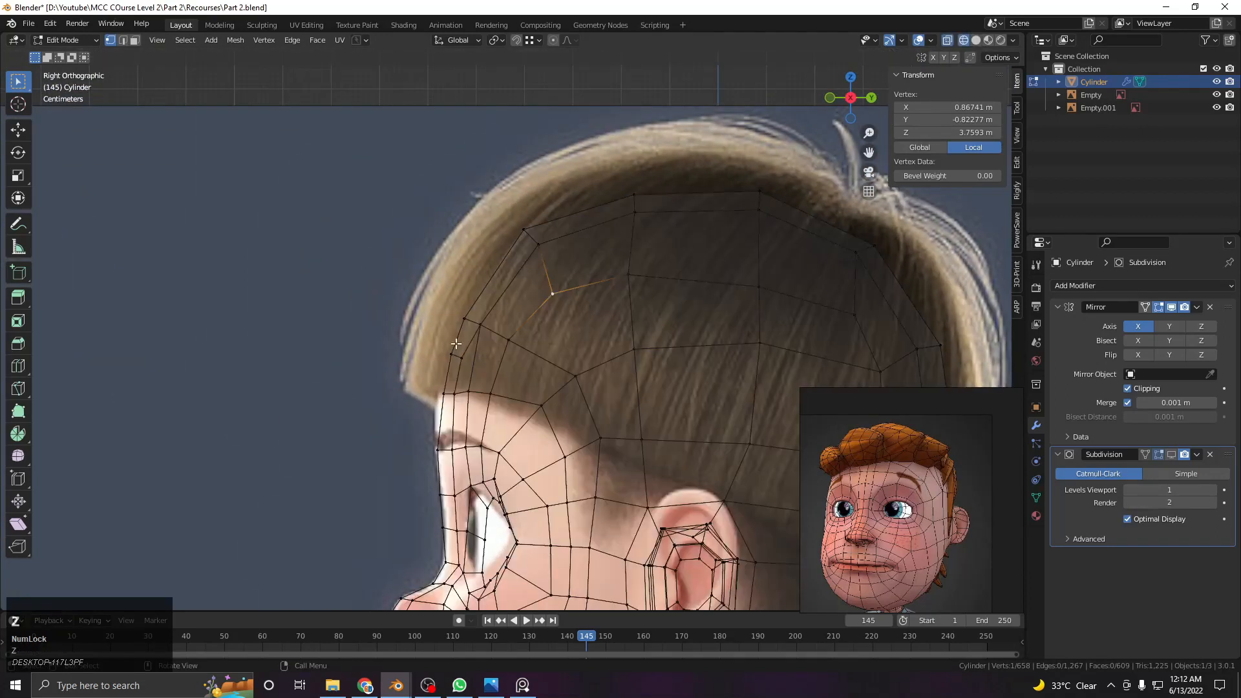
key("g")
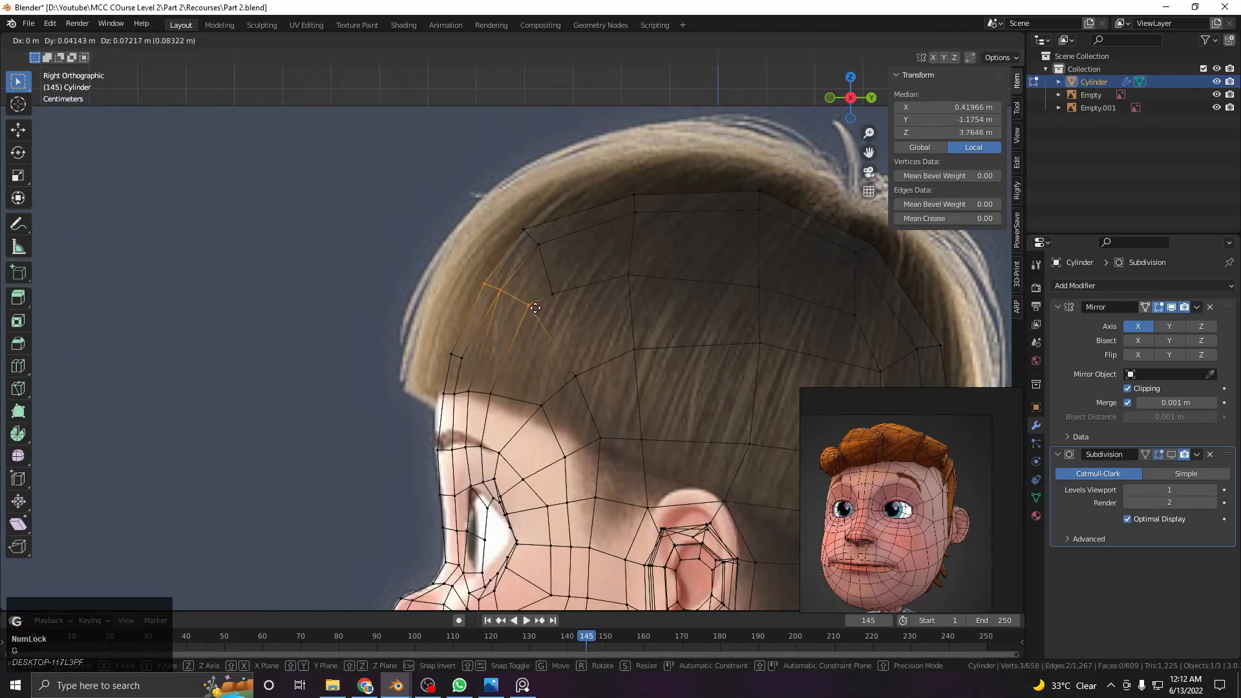
left_click(545, 298)
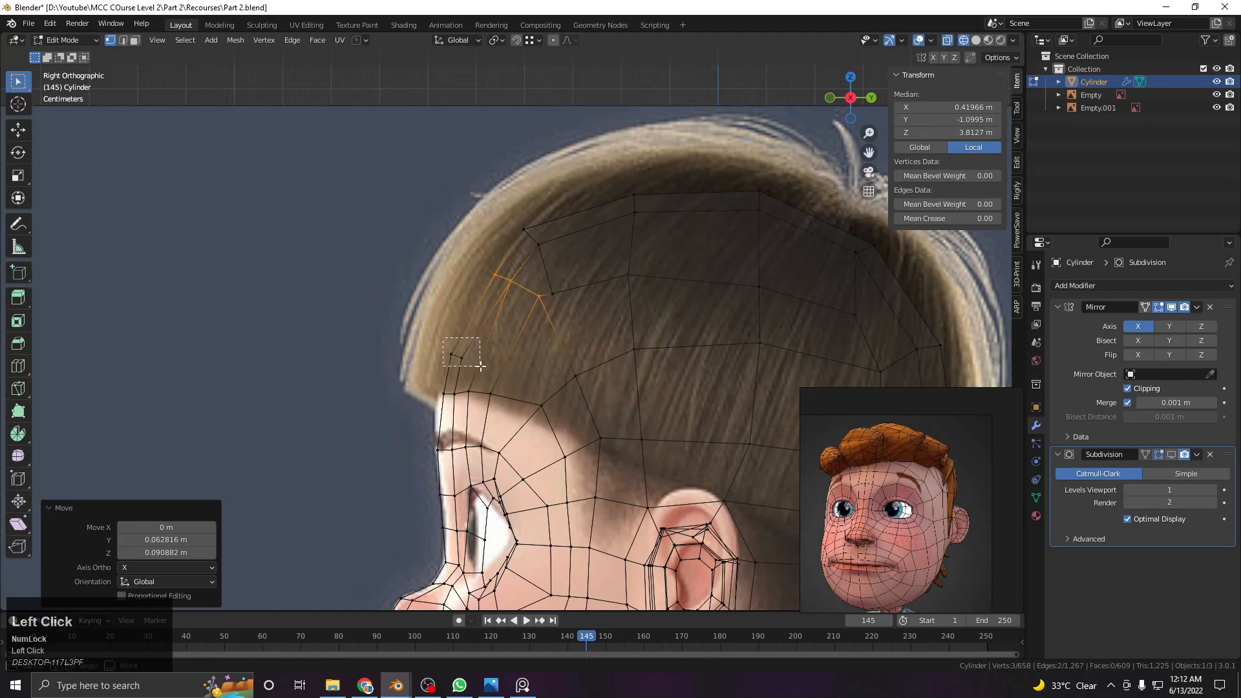
Move the lower forehead vertices near the centre line back about 0.024 m and up about 0.063 m
left_click_drag(480, 366, 480, 367)
key("g")
left_click(498, 331)
middle_click_drag(508, 326, 511, 372, "shift")
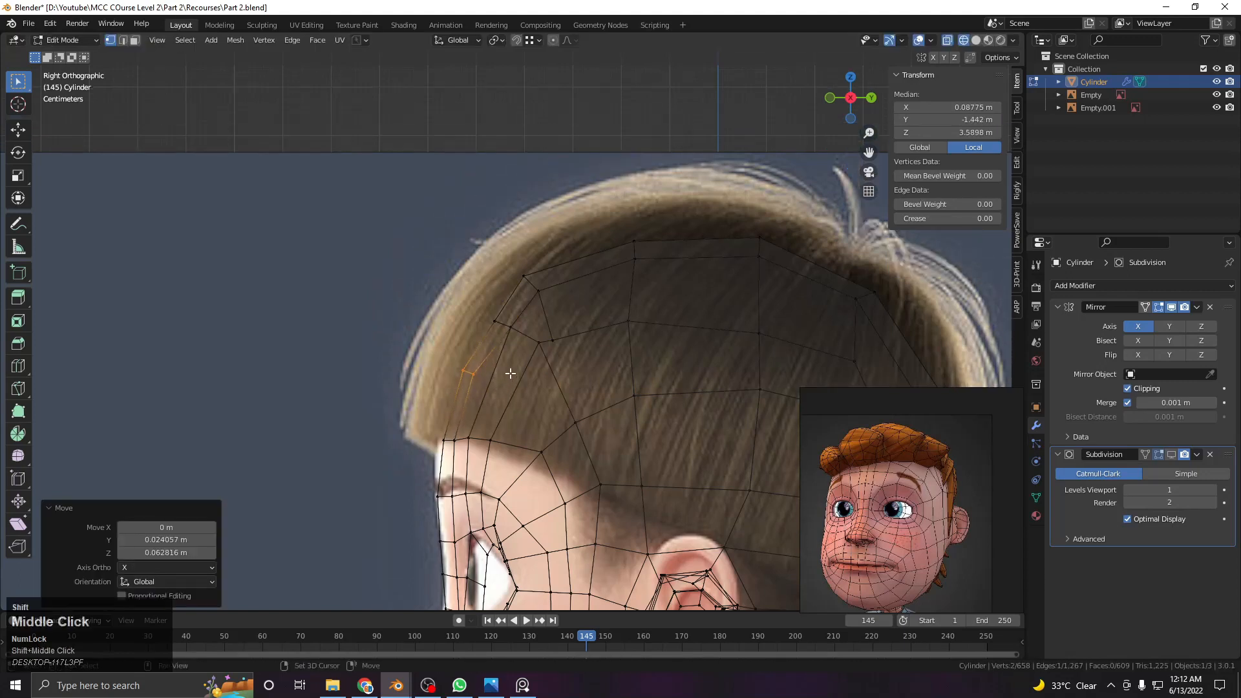
Try to dissolve the row of edges at the top of the forehead
scroll(553, 331, "up", 2)
left_click(589, 333)
left_click(562, 277, "shift")
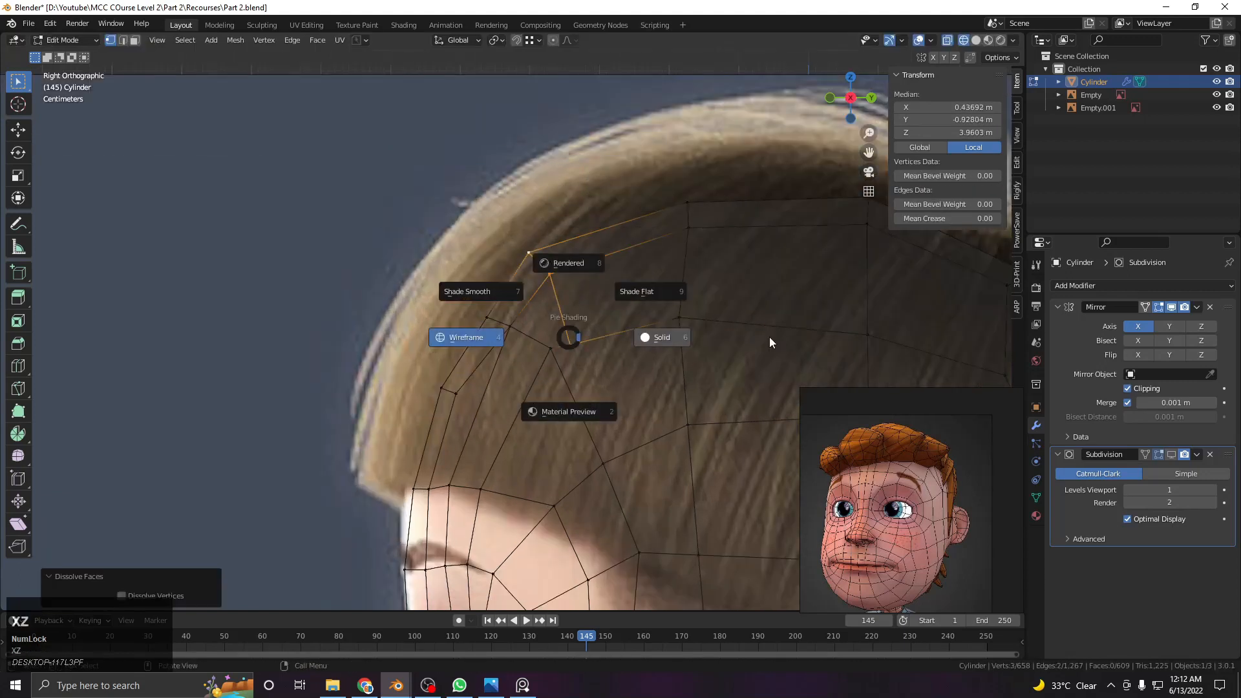
left_click(770, 343)
key("x")
left_click(585, 362)
scroll(587, 364, "down", 1)
key("ctrl+z")
key("z")
left_click(520, 340)
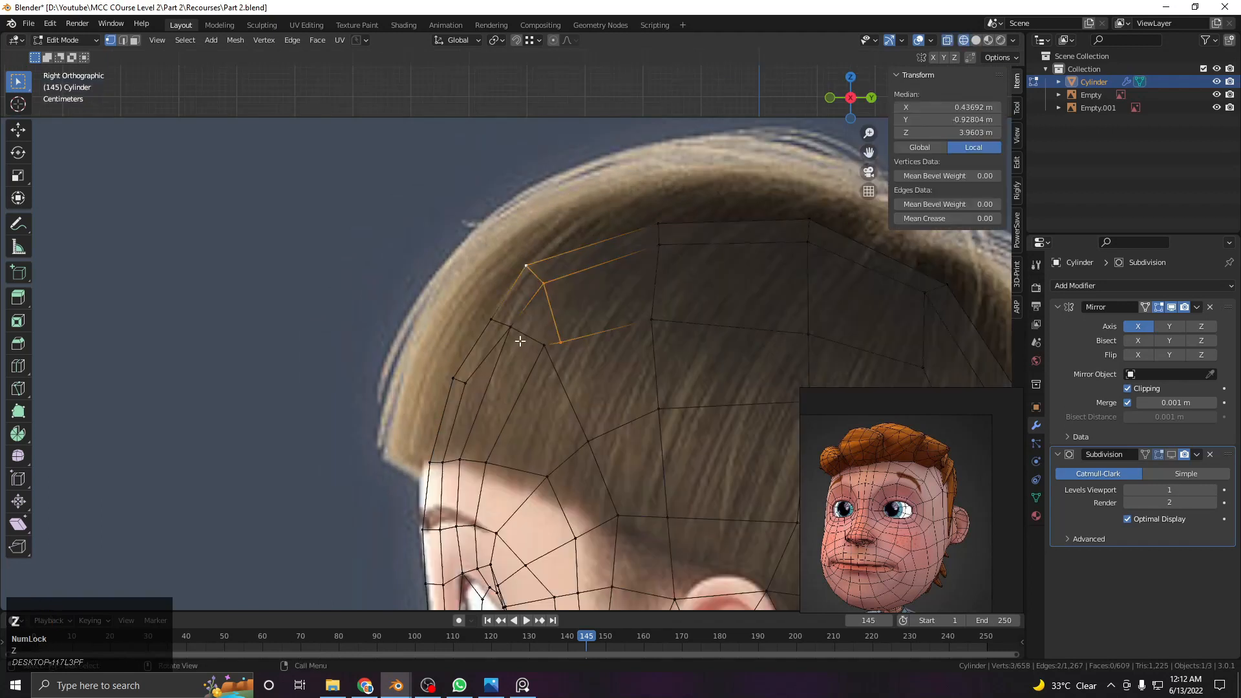
Dissolve the surplus row of edges at the top of the forehead
key("g")
left_click(598, 316)
key("x")
left_click(625, 363)
Move the upper forehead row back about 0.007 m and up about 0.029 m and rotate it to fit the head curve
left_click_drag(482, 297, 569, 372)
key("g")
left_click(574, 357)
key("r")
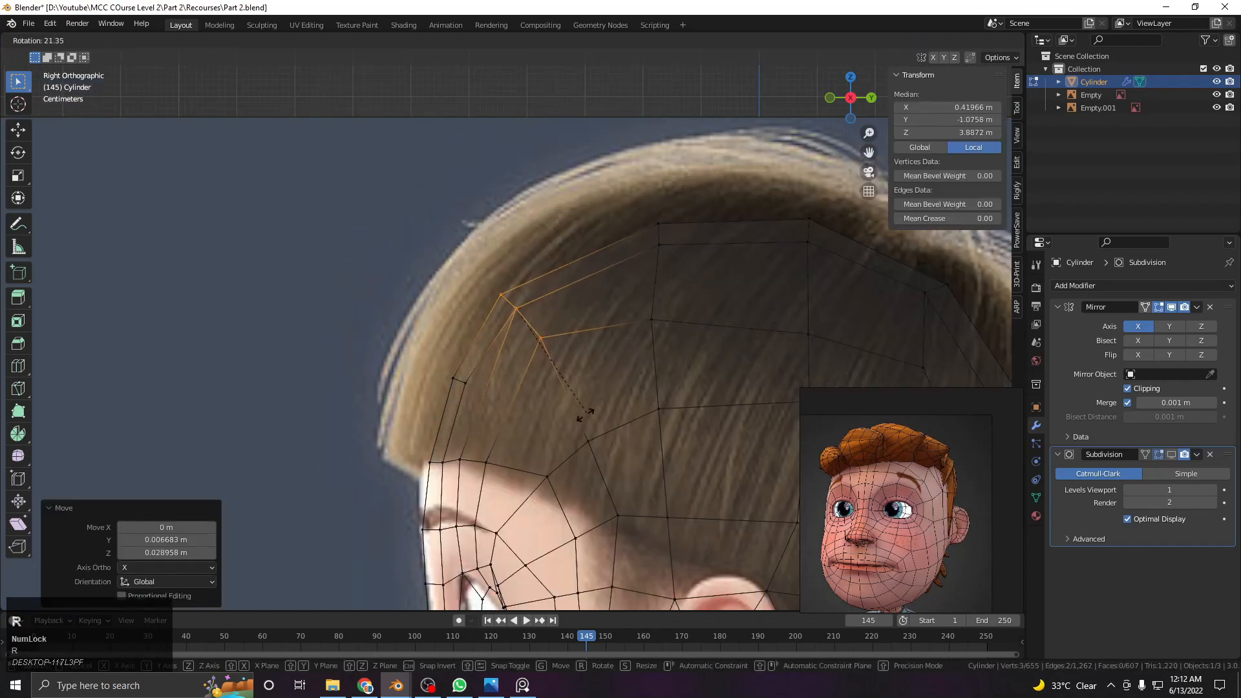
left_click(591, 396)
Move and rotate the crown row behind the forehead to even out the spacing along the reference curve
left_click_drag(620, 178, 691, 369)
key("g")
left_click(679, 362)
key("r")
left_click(706, 355)
Slide three vertices on the side of the head along their edges to even out the spacing
middle_click_drag(706, 354, 593, 232)
scroll(543, 343, "up", 3)
scroll(582, 388, "down", 4)
middle_click_drag(568, 328, 560, 291)
scroll(569, 362, "up", 3)
scroll(534, 363, "up", 3)
key("g")
key("g")
left_click(585, 294)
left_click(549, 325)
key("g")
key("g")
left_click(565, 337)
left_click(546, 367)
key("g")
key("g")
left_click(564, 368)
Slide four more neighbouring side vertices along their edges to continue the even flow
middle_click_drag(561, 384, 559, 352)
left_click(539, 368)
key("g")
key("g")
left_click(561, 370)
left_click(545, 342)
key("g")
key("g")
left_click(568, 345)
middle_click_drag(542, 394, 538, 370)
left_click(538, 370)
key("g")
key("g")
left_click(556, 376)
left_click(541, 428)
key("g")
key("g")
left_click(551, 432)
Dissolve the edge between the two vertices under the rear of the jaw and adjust the vertex position there
middle_click_drag(547, 448, 632, 392)
left_click(565, 419)
scroll(632, 392, "up", 1)
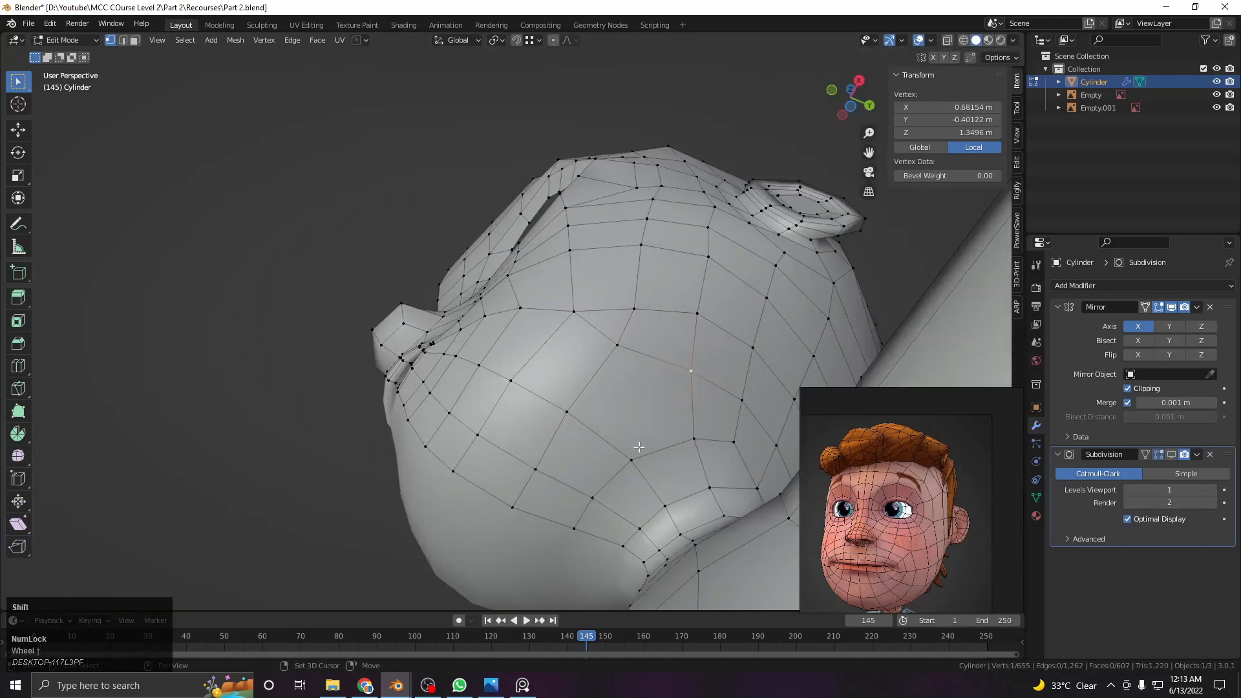
key("x")
left_click(689, 392)
middle_click_drag(687, 393, 636, 399)
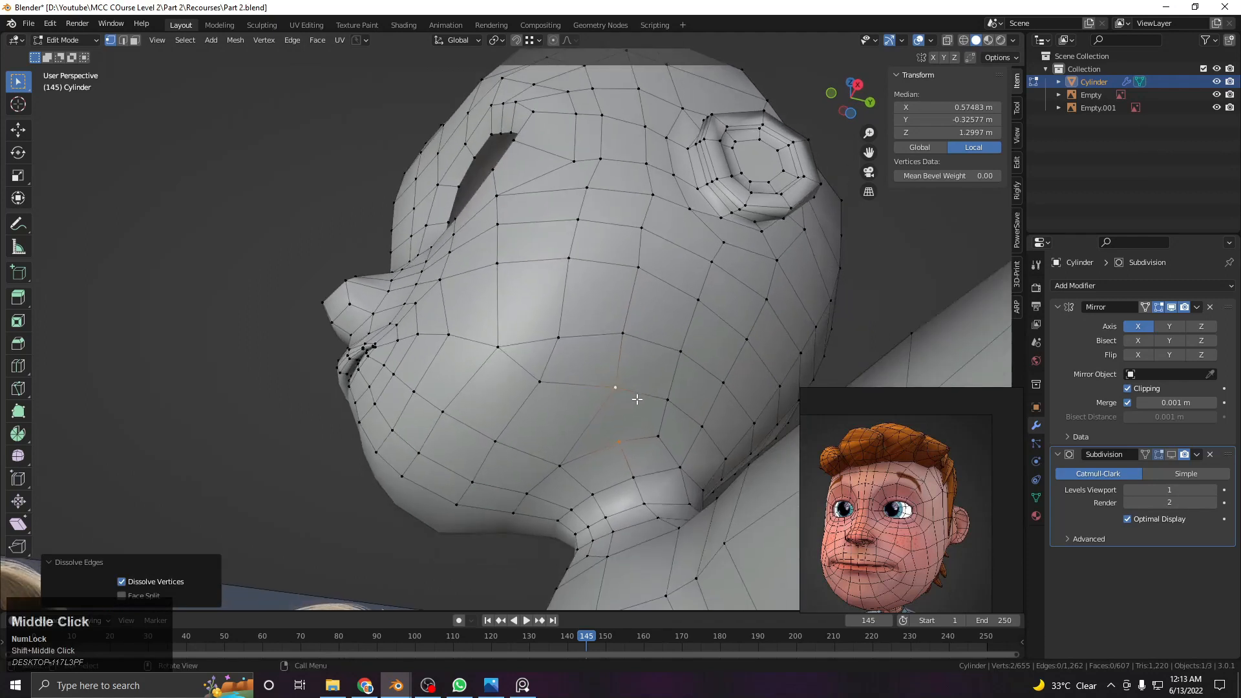
left_click(615, 397)
key("g")
left_click(596, 402)
middle_click_drag(630, 444, 614, 423)
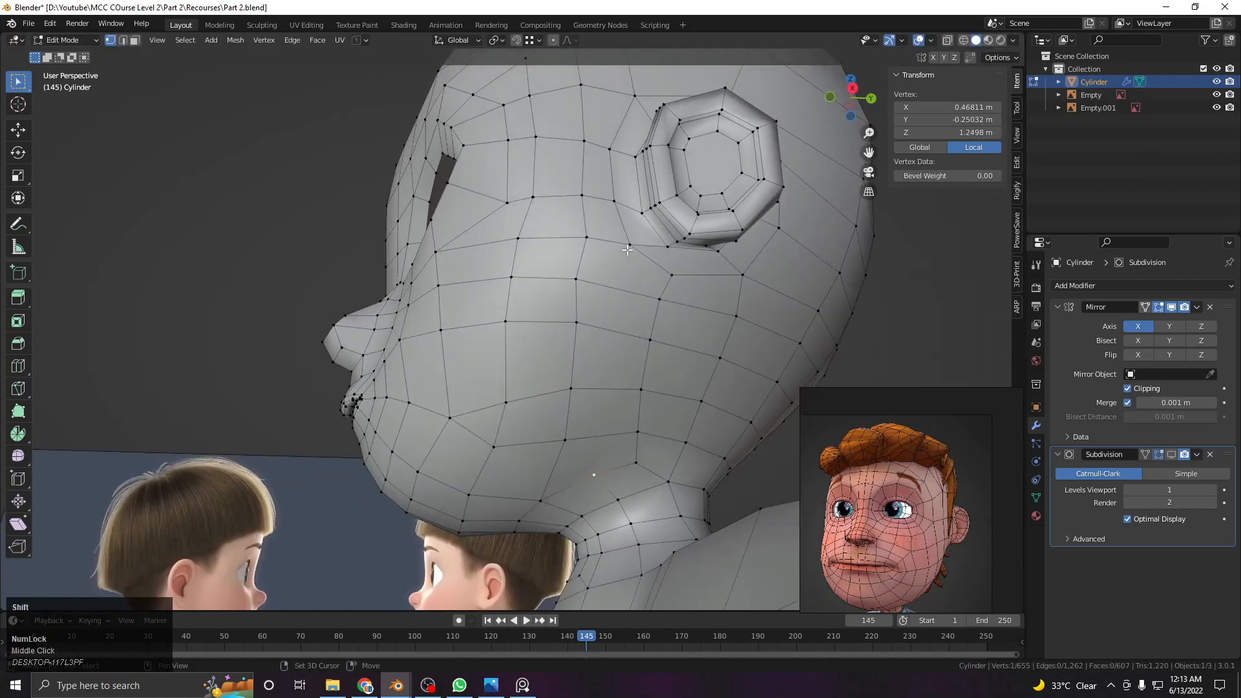
Dissolve the extra line of edges crossing the side of the jaw
middle_click_drag(627, 347, 528, 347)
scroll(589, 370, "up", 2)
left_click(536, 348)
scroll(522, 351, "up", 1)
left_click(526, 328)
left_click(559, 342, "alt+shift")
key("ctrl+x")
left_click(577, 319)
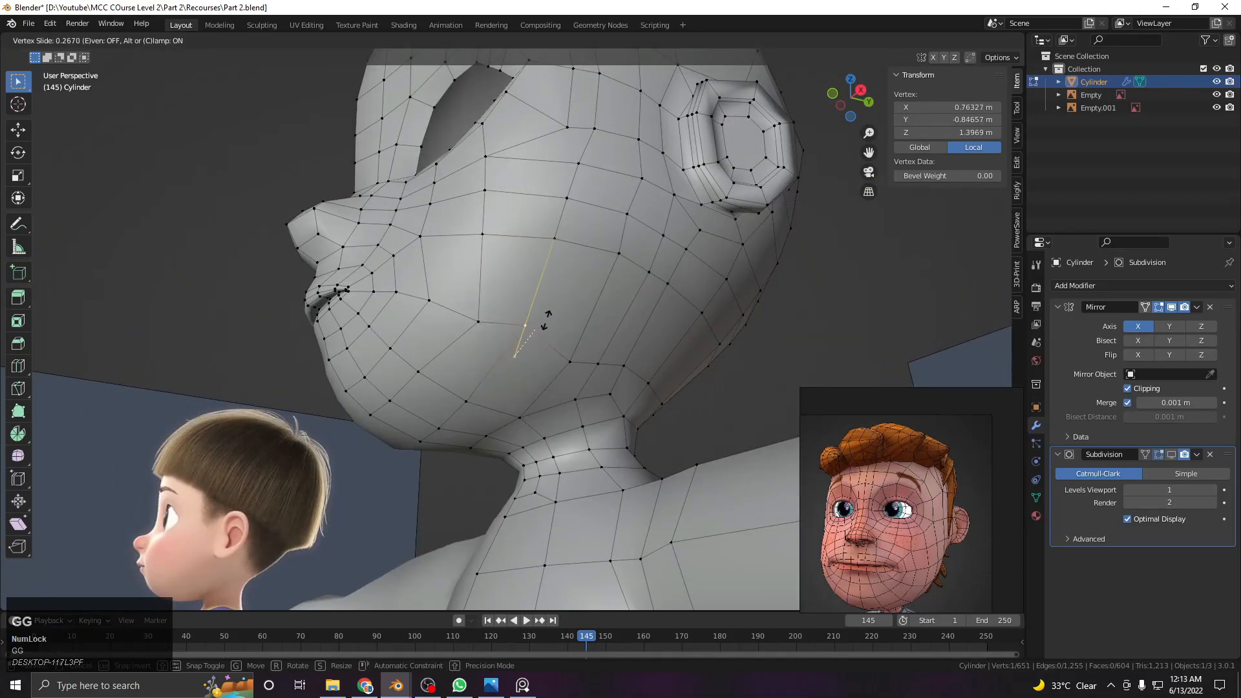
Slide and move the lower cheek and jaw vertices to close the gap with evenly spaced faces
left_click(543, 330)
left_click(492, 320)
key("g")
key("g")
left_click(493, 316)
left_click(548, 353)
left_click(552, 343)
middle_click_drag(591, 352, 632, 351)
left_click(567, 351)
key("g")
left_click(569, 348)
Edge-slide the row running from the rear jaw around the back of the head just above the neck upward
left_click(542, 345)
scroll(571, 361, "up", 2)
scroll(632, 352, "up", 3)
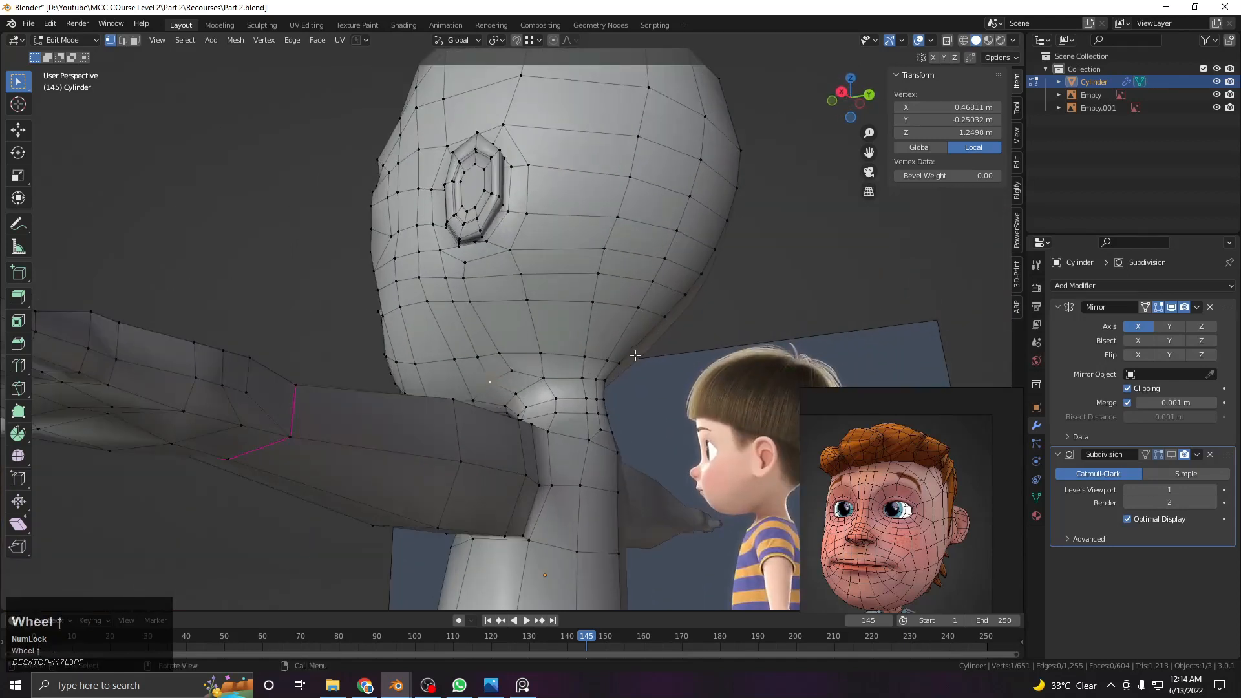
left_click(464, 357, "ctrl")
key("g")
key("g")
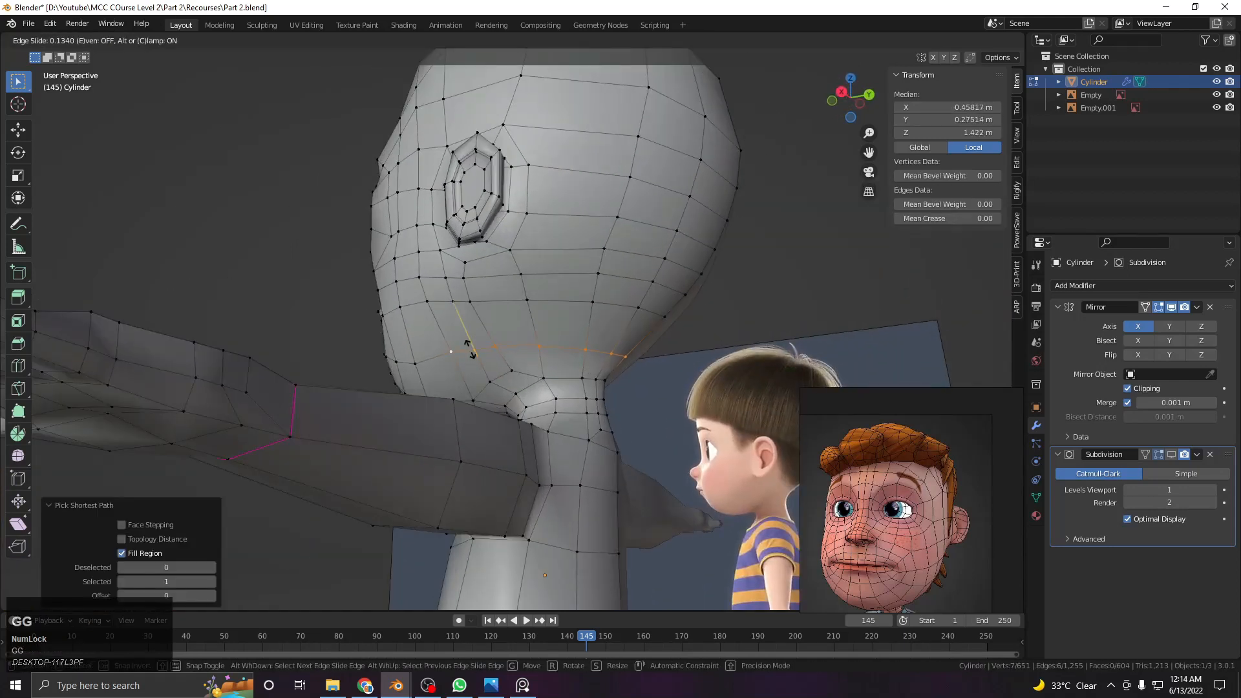
left_click(469, 340)
Slide two vertices at the rear of the jaw upward along their edges
middle_click_drag(469, 339, 592, 348)
scroll(587, 350, "up", 2)
left_click(528, 355)
key("g")
key("g")
left_click(517, 333)
mouse_move(513, 333)
middle_mouse_down()
mouse_move(530, 349)
mouse_move(589, 347)
mouse_move(574, 362)
mouse_move(522, 337)
middle_mouse_up()
left_click(540, 358)
key("g")
key("g")
left_click(530, 336)
Slide one more jaw vertex and move the one near the rear of the jaw to smooth the row
left_click(497, 339)
key("g")
key("g")
left_click(497, 330)
left_click(606, 353)
key("g")
left_click(605, 362)
Select the vertex line from the lower cheek to the neck and slide the vertices under the jaw into even spacing
left_click(583, 350)
scroll(562, 352, "up", 1)
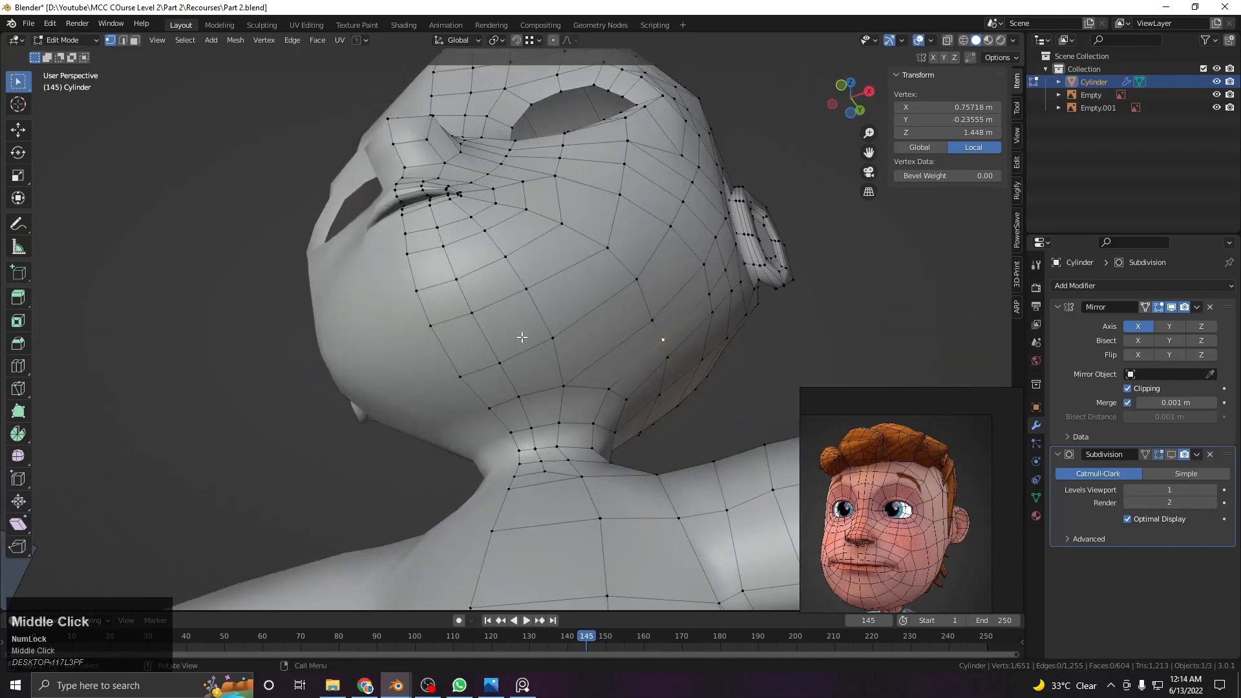
left_click(506, 258, "ctrl+shift")
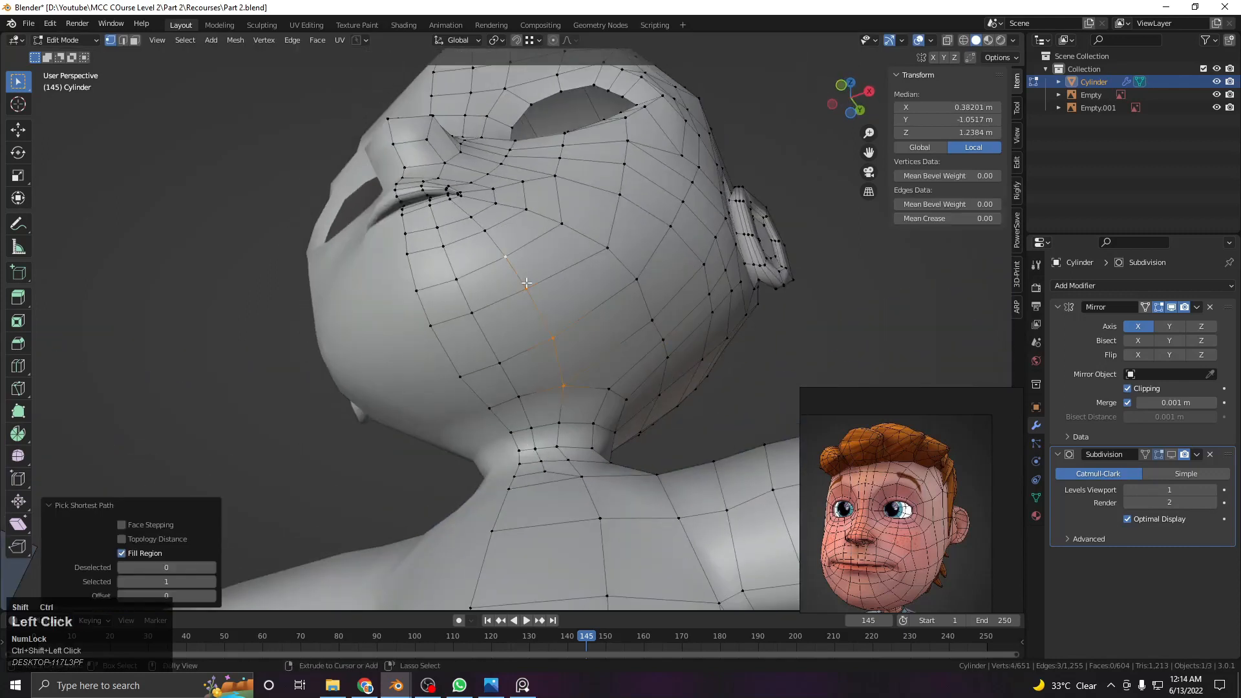
left_click(609, 369)
middle_click_drag(609, 368, 529, 390)
scroll(527, 362, "up", 3)
key("g")
key("g")
left_click(532, 377)
left_click(501, 381)
key("g")
key("g")
left_click(506, 378)
Dissolve the extra horizontal edge loop around the lower head below the ear
left_click(503, 317)
left_click(519, 323, "alt+shift")
middle_click_drag(519, 328, 592, 337)
key("x")
left_click(601, 392)
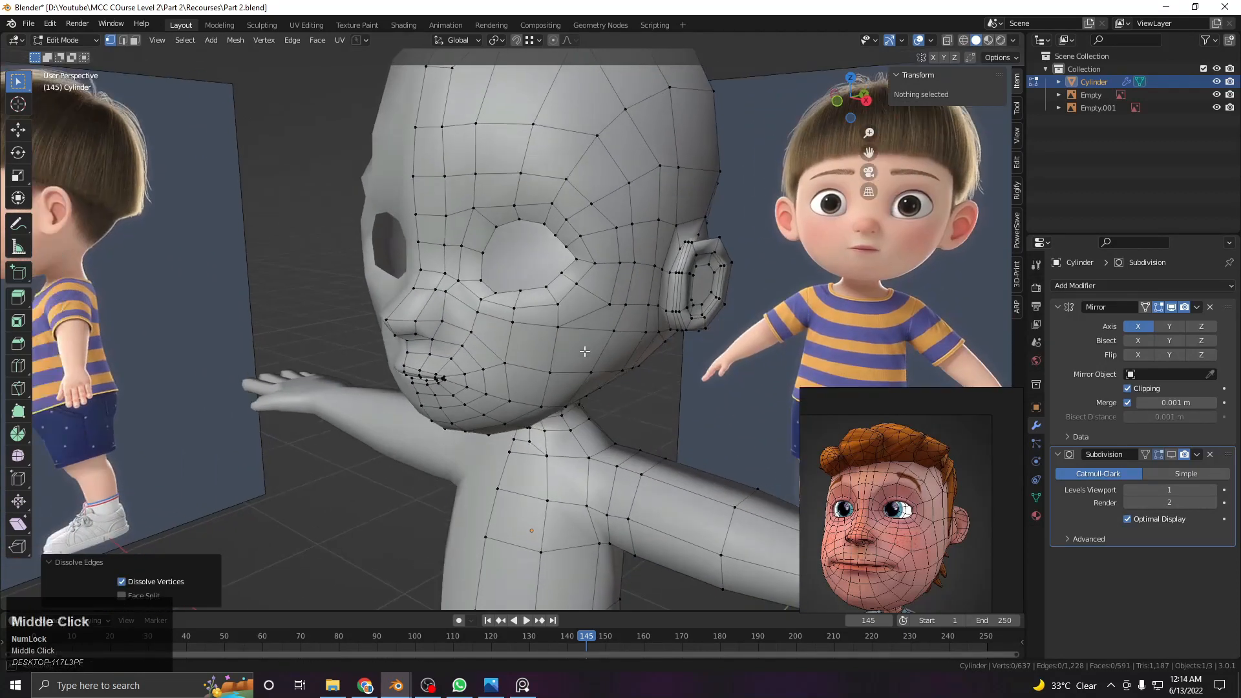
Edge-slide the row from the cheek to the rear jaw upward toward the ear
scroll(559, 313, "up", 2)
scroll(564, 329, "down", 1)
left_click(591, 351)
left_click(591, 336, "ctrl+shift")
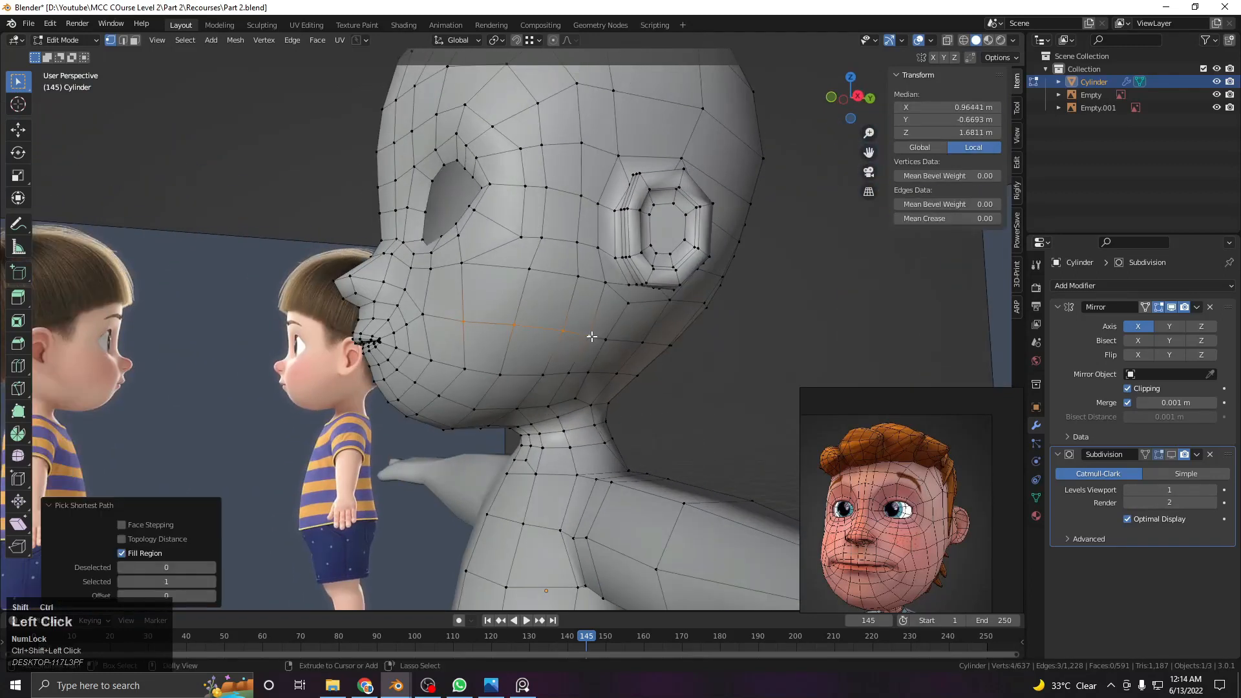
key("g")
key("g")
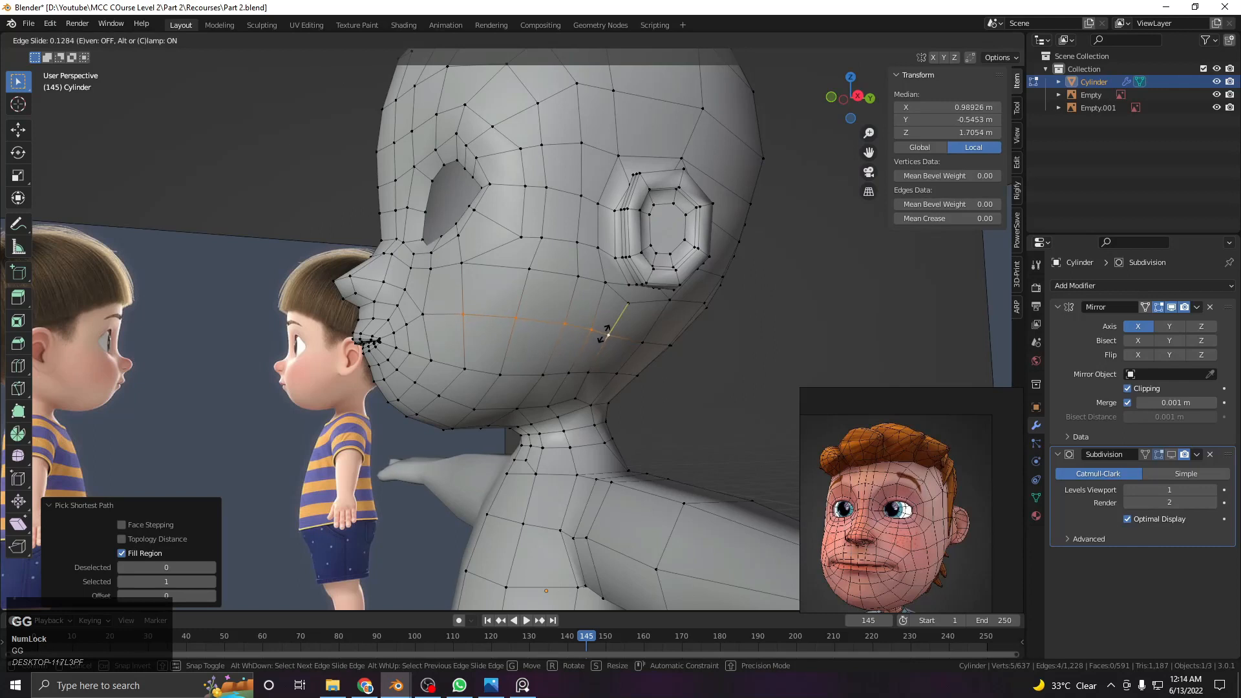
left_click(607, 331)
Slide the single vertex below the ear upward to line up with its row
middle_click_drag(604, 332, 590, 327)
left_click(590, 327)
key("g")
key("g")
left_click(594, 319)
Edge-slide the matching row around the back of the head slightly upward
middle_click_drag(681, 334, 584, 330)
left_click(657, 324, "ctrl+shift")
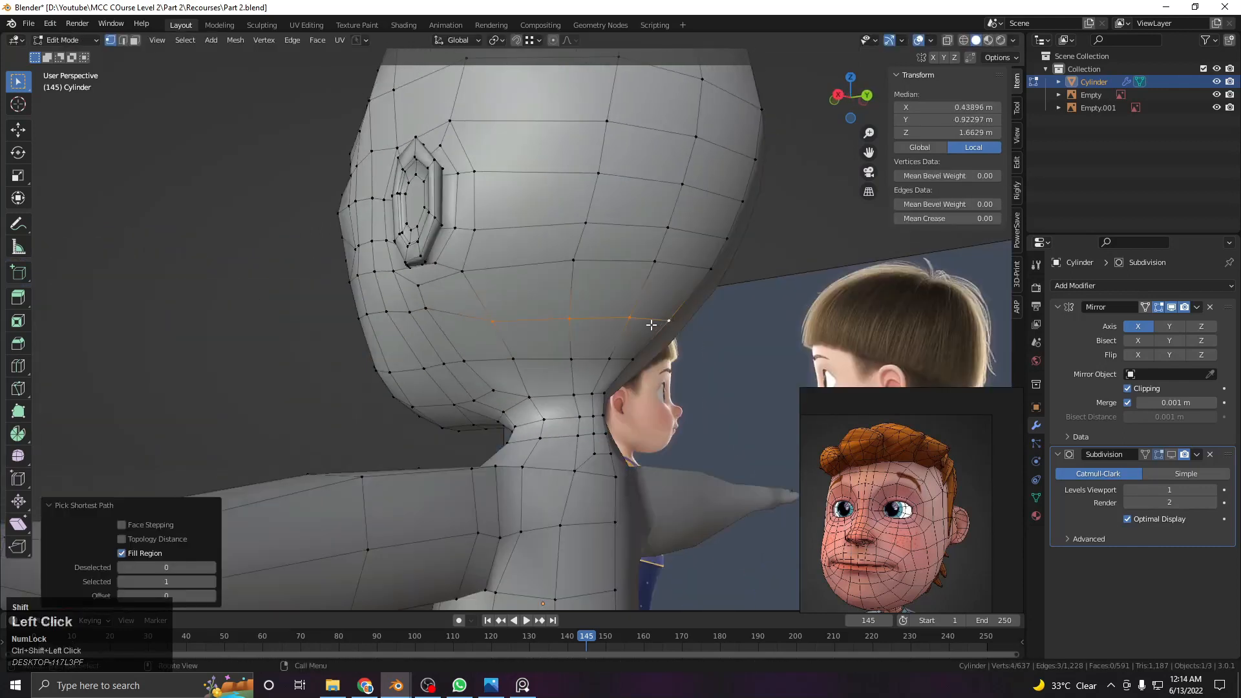
key("g")
key("g")
left_click(663, 310)
Knife-cut a new edge line around the side of the nose, from the bridge around the nostril to the underside
middle_click_drag(663, 310, 561, 345)
scroll(562, 344, "up", 2)
left_click(507, 312)
middle_click_drag(507, 312, 528, 280)
scroll(510, 319, "up", 4)
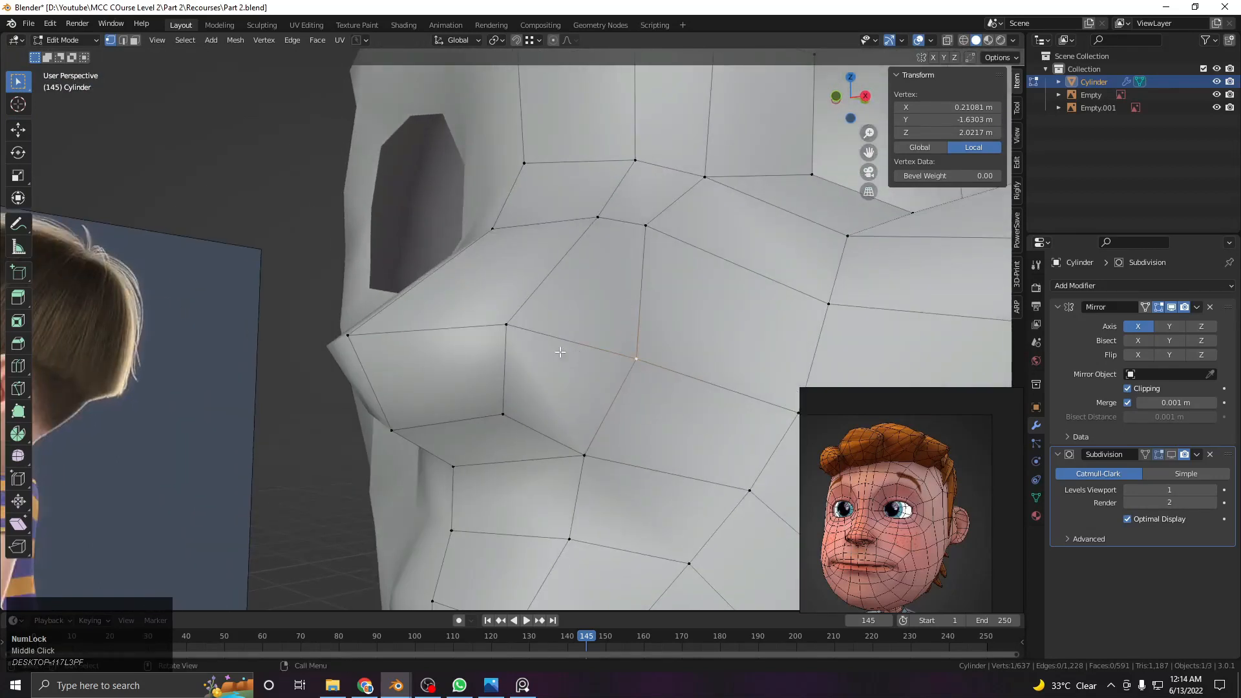
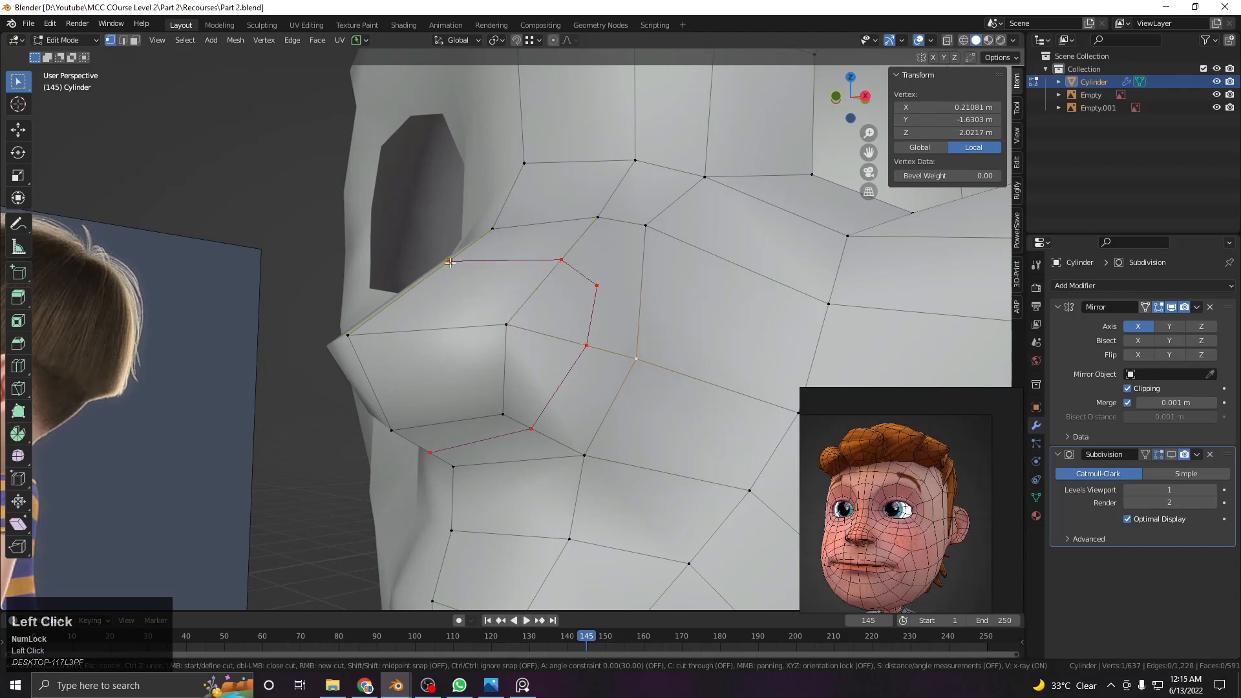
key("Return")
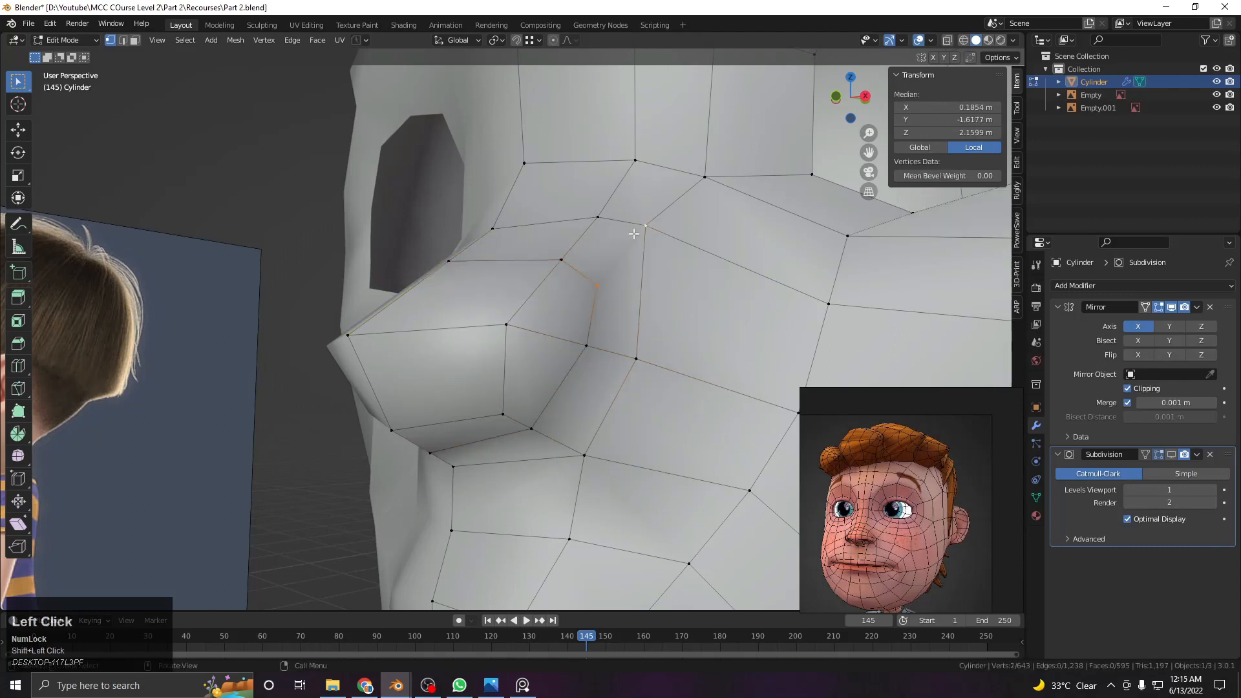
Connect the upper nostril vertex to the neighbouring cheek vertex with a new edge
key("j")
scroll(625, 249, "down", 6)
middle_click_drag(614, 319, 592, 284)
scroll(591, 285, "up", 5)
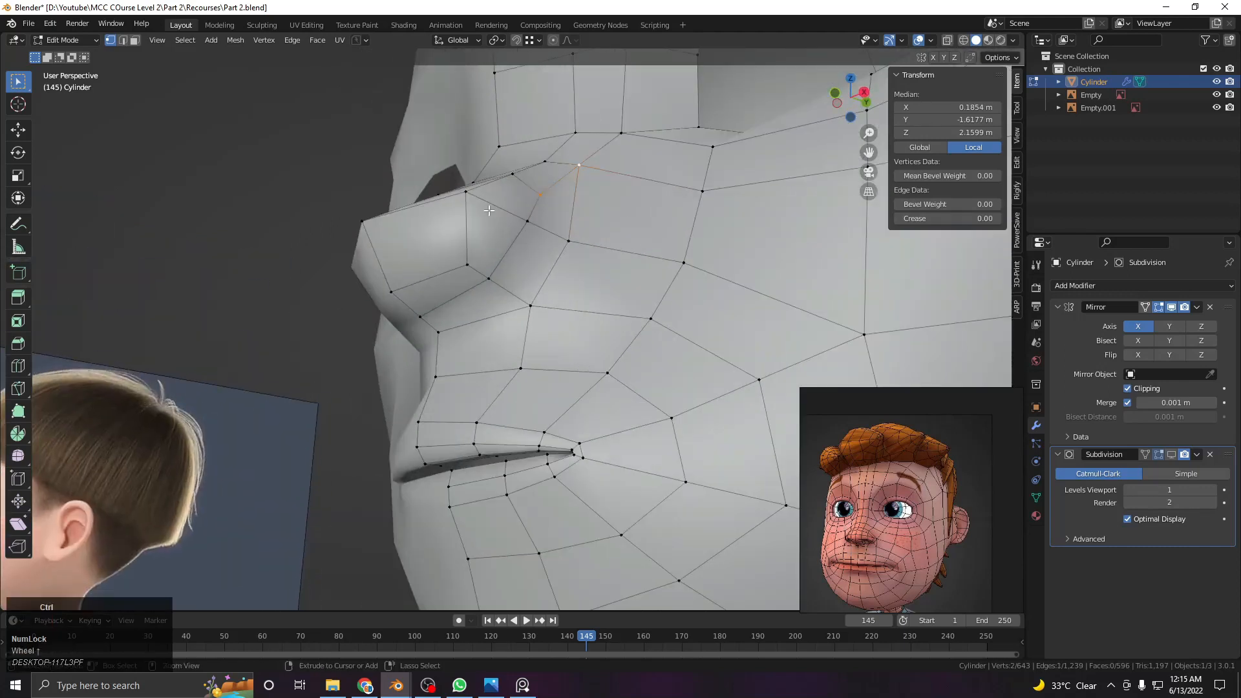
middle_click_drag(486, 196, 510, 354)
double_click(527, 266)
key("ctrl+z")
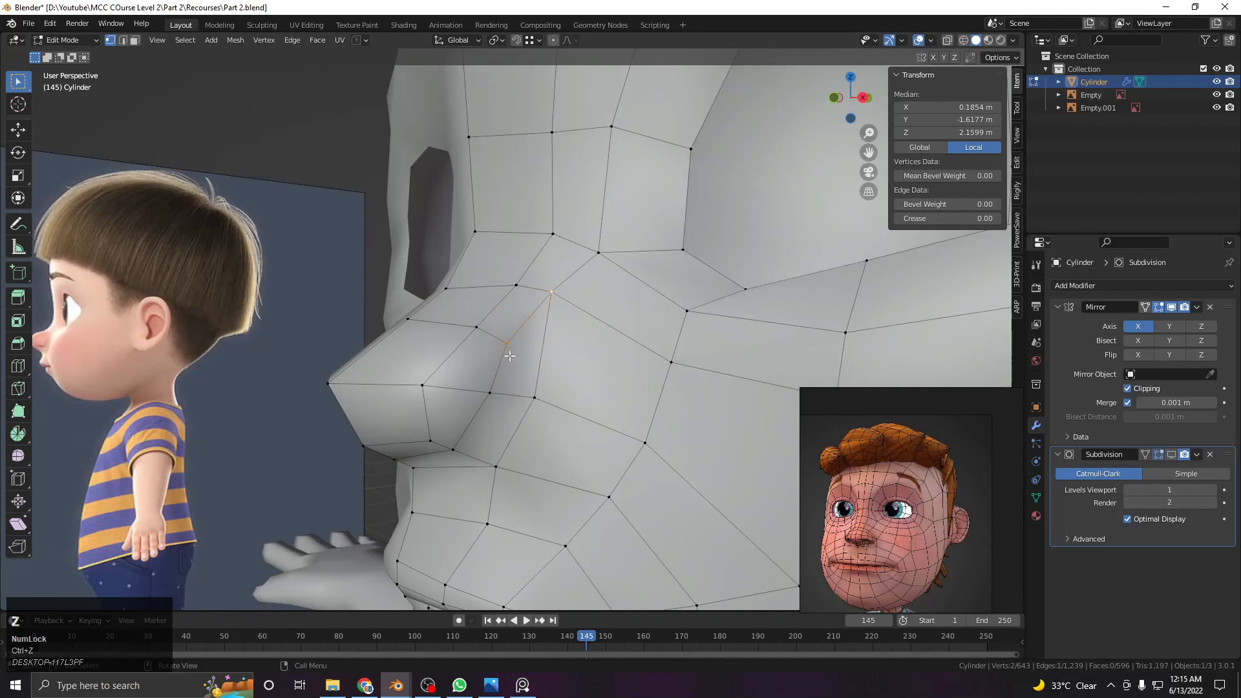
Add one centred loop cut around the side of the nose, from the bridge to the underside
key("KP_3")
scroll(669, 355, "up", 3)
right_click(513, 344)
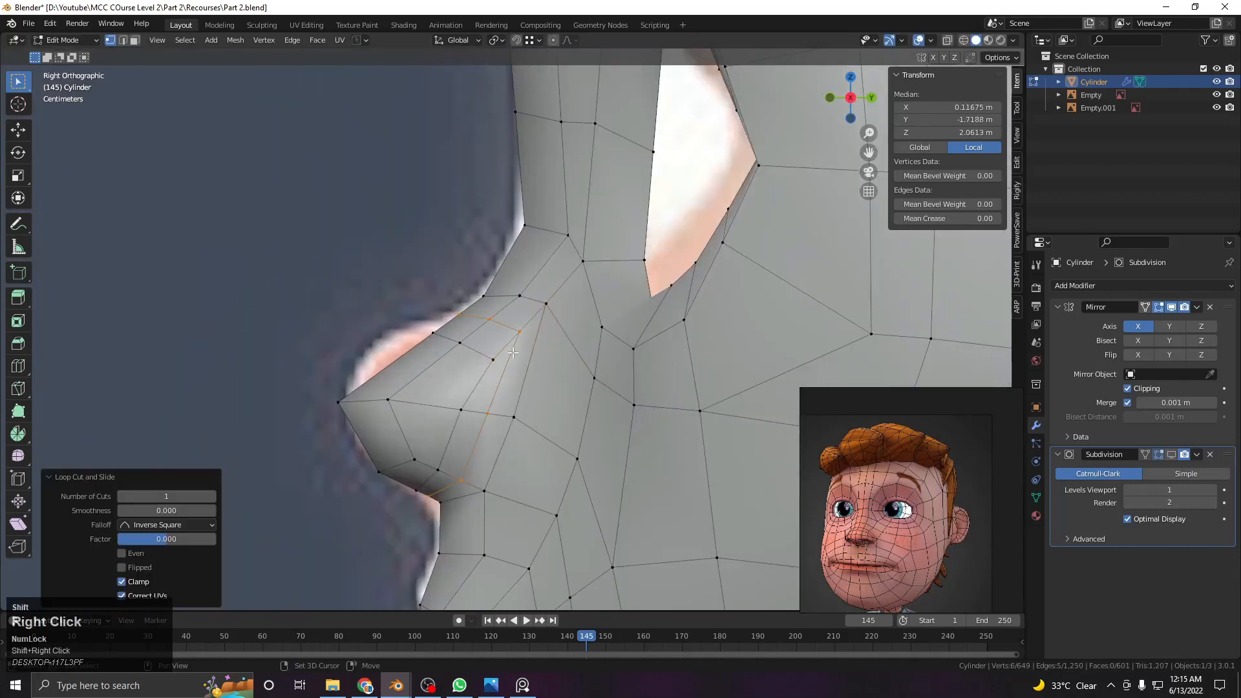
Move the upper nose row and the tip vertices to follow the nose outline of the side reference
key("z")
left_click(545, 337)
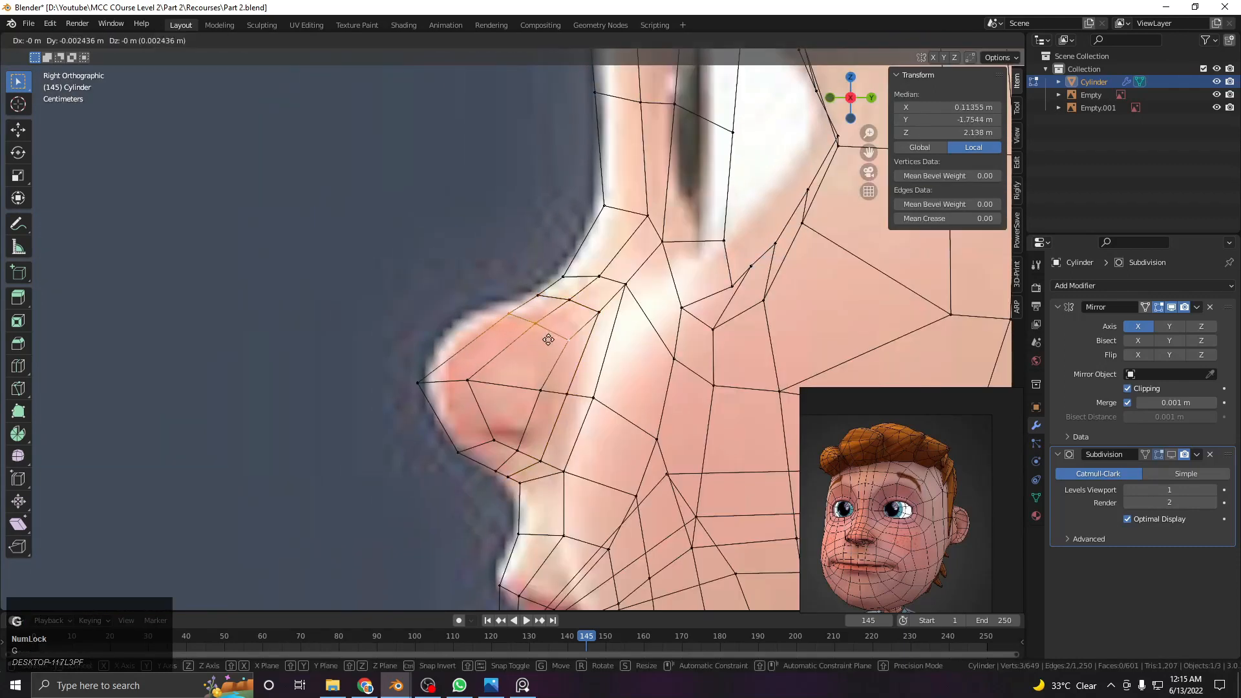
left_click(524, 336)
key("g")
left_click(474, 386)
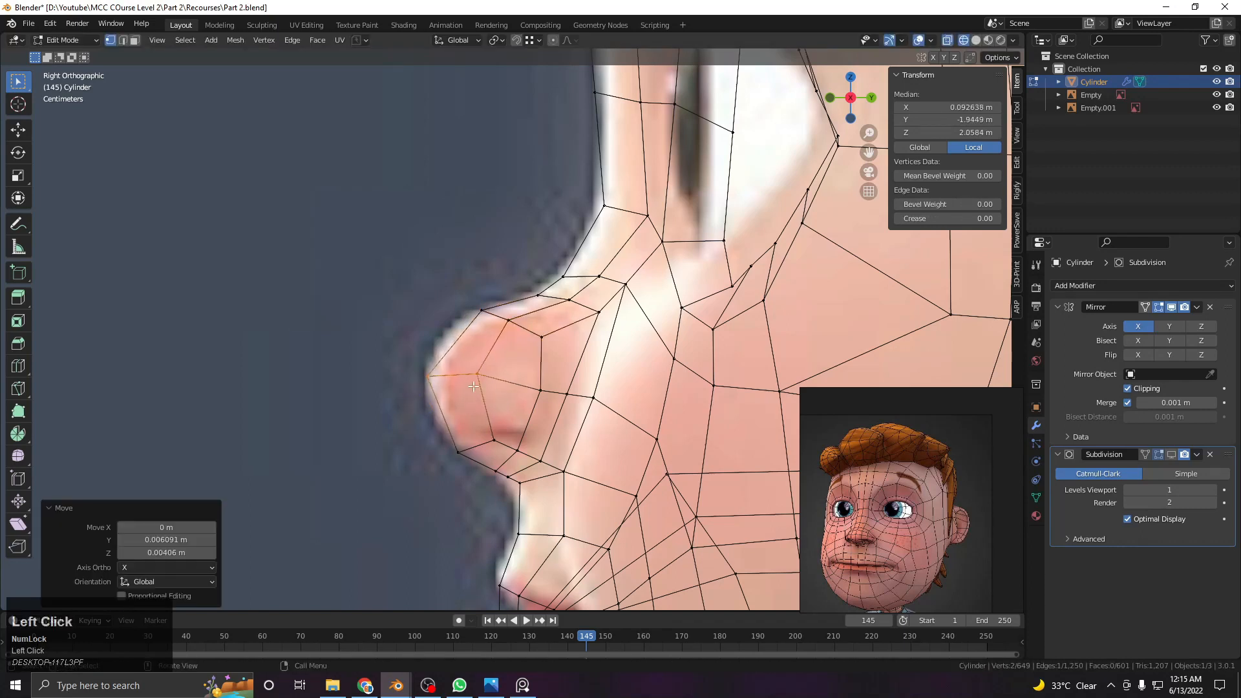
Move the lower front pair and the upper front pair of nose vertices to round the tip along the reference
left_click_drag(488, 452, 488, 452)
key("g")
left_click(475, 432)
left_click(505, 330, "shift")
left_click(480, 345)
key("g")
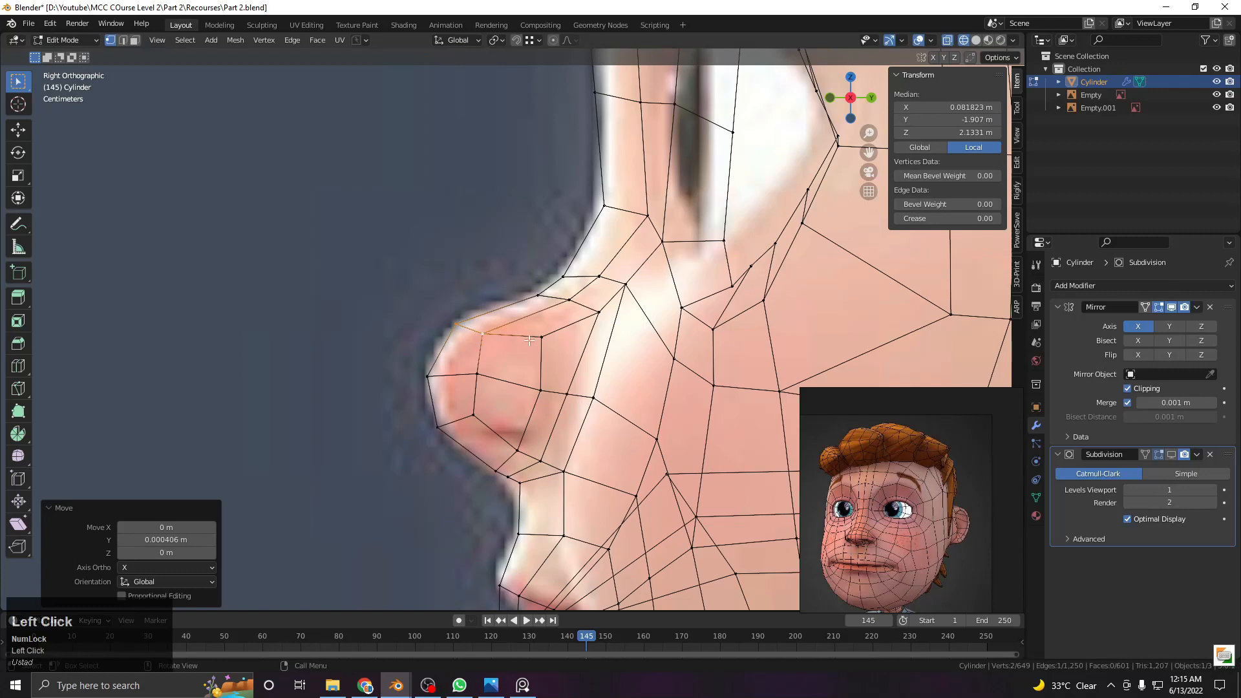
Shift the nose's inner side vertices and underside vertices forward to space the new loop evenly
left_click(529, 341)
key("g")
left_click(517, 386)
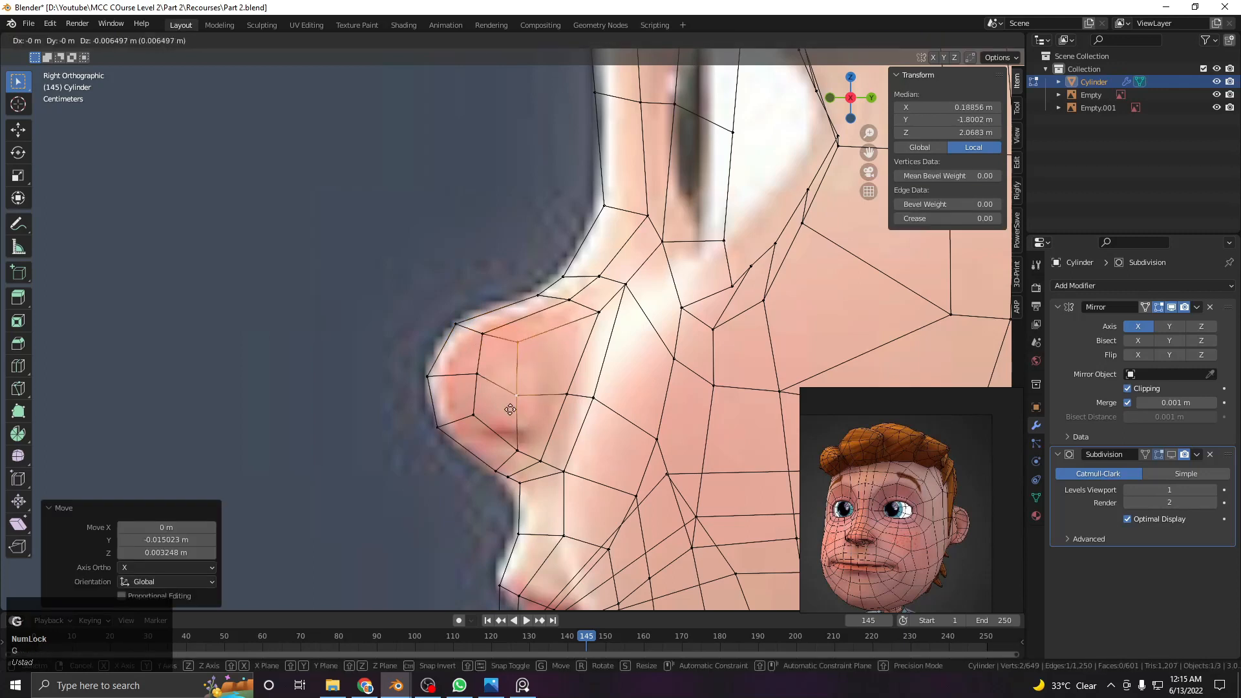
left_click(508, 452)
key("g")
left_click(496, 462, "shift")
key("g")
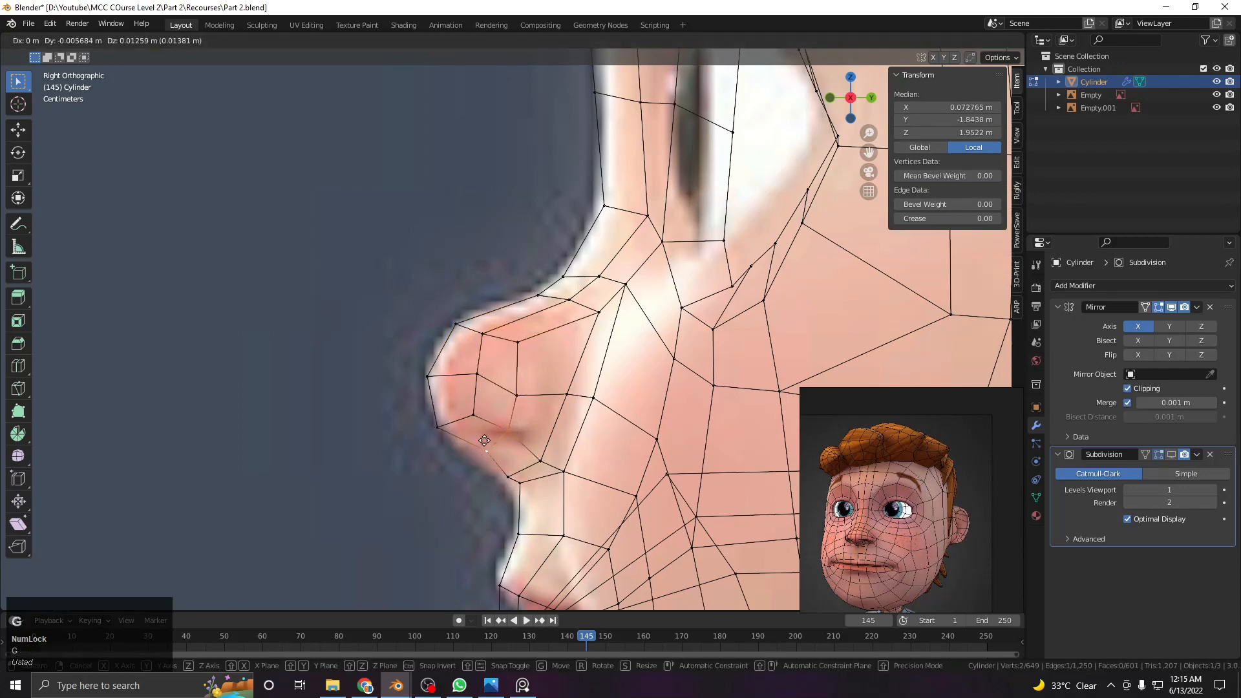
left_click(474, 448)
Add a second centred loop cut around the side of the nose and adjust the upper side vertex in front of it
key("ctrl+r")
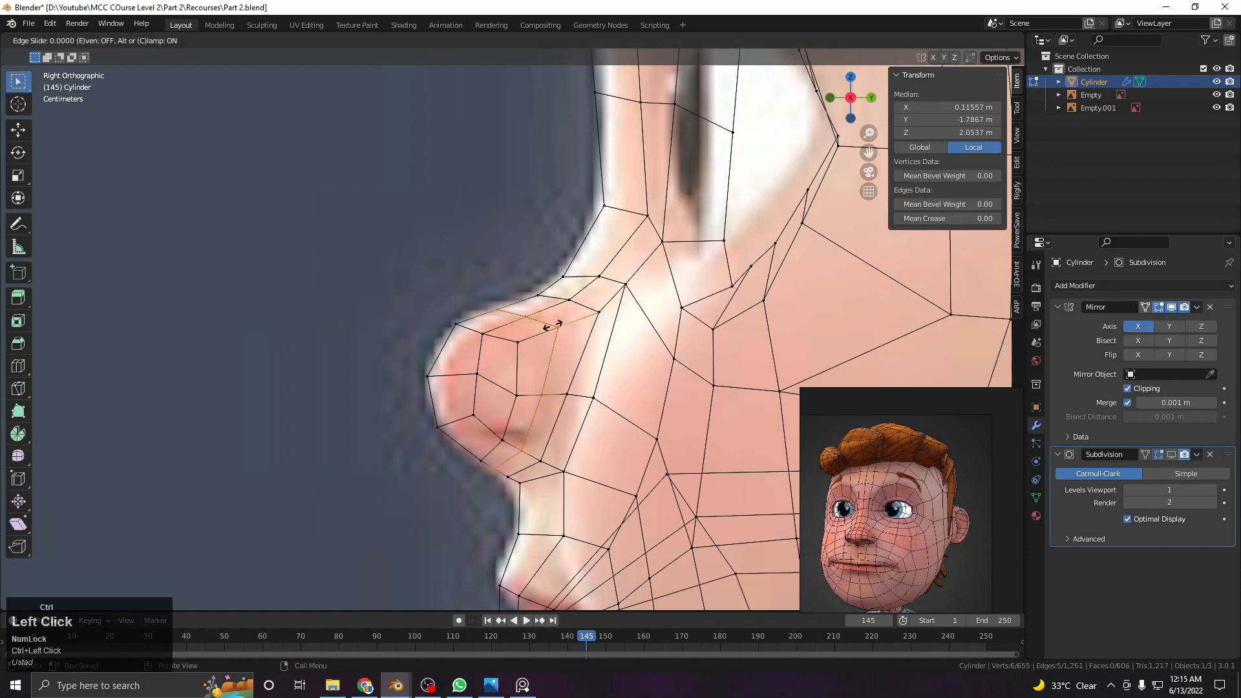
left_click(547, 361)
right_click(547, 361)
scroll(546, 361, "up", 1)
scroll(546, 360, "up", 1, "shift")
left_click(519, 353)
left_click(515, 375)
key("g")
left_click(522, 385)
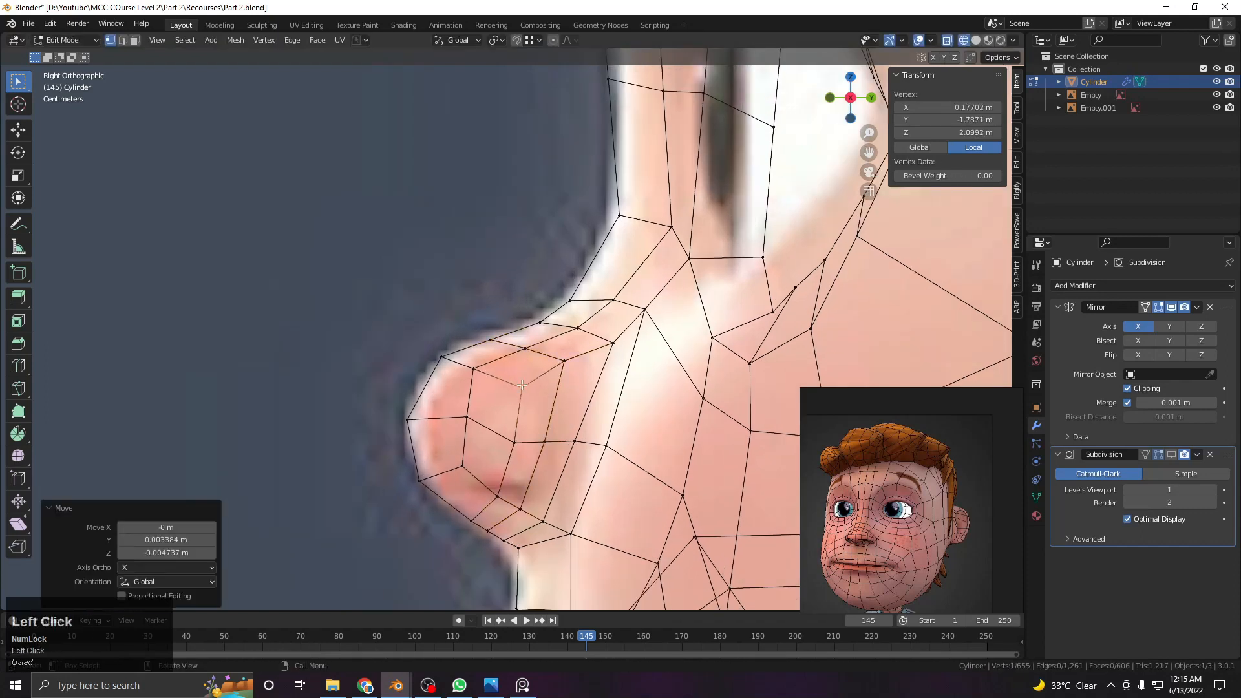
Display the wireframe overlay on the head in Object Mode and check the nose from the front
scroll(522, 386, "down", 3)
key("shift+z")
middle_click_drag(522, 386, 631, 397)
key("Tab")
scroll(517, 362, "down", 3)
right_click(590, 313)
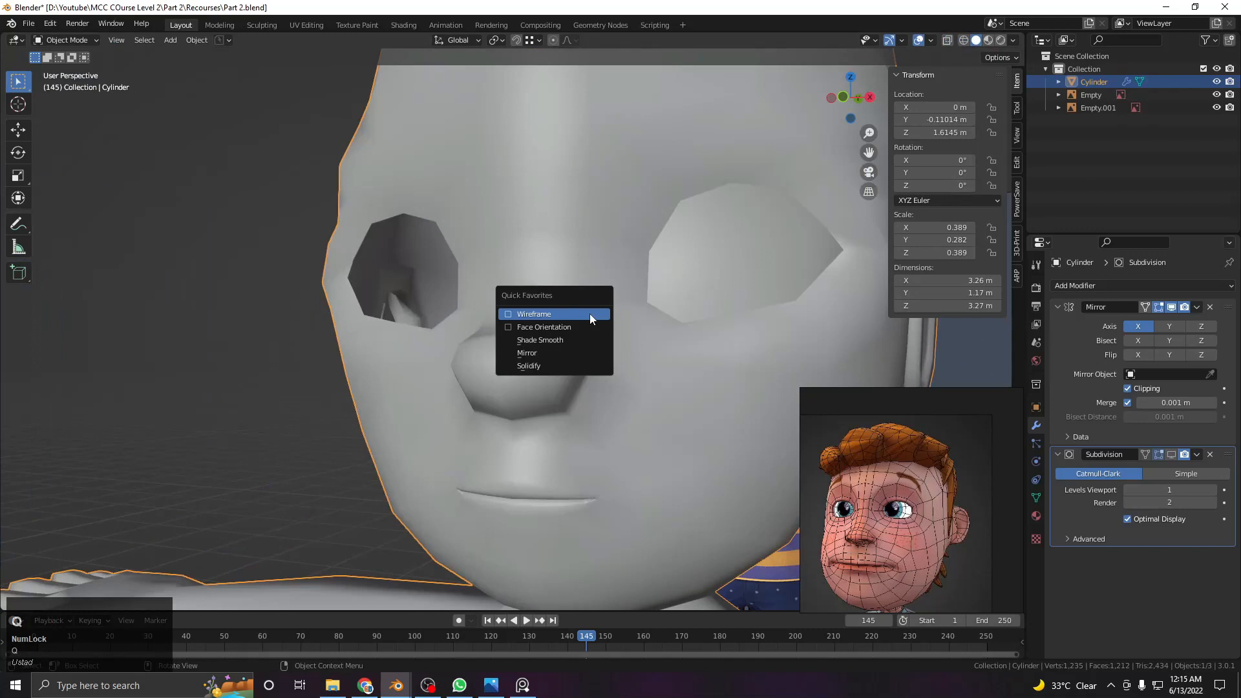
left_click(589, 314)
middle_click_drag(601, 319, 559, 285)
Switch to Sculpt Mode to smooth the nose mesh, and return to Edit Mode in the right side view
key("Tab")
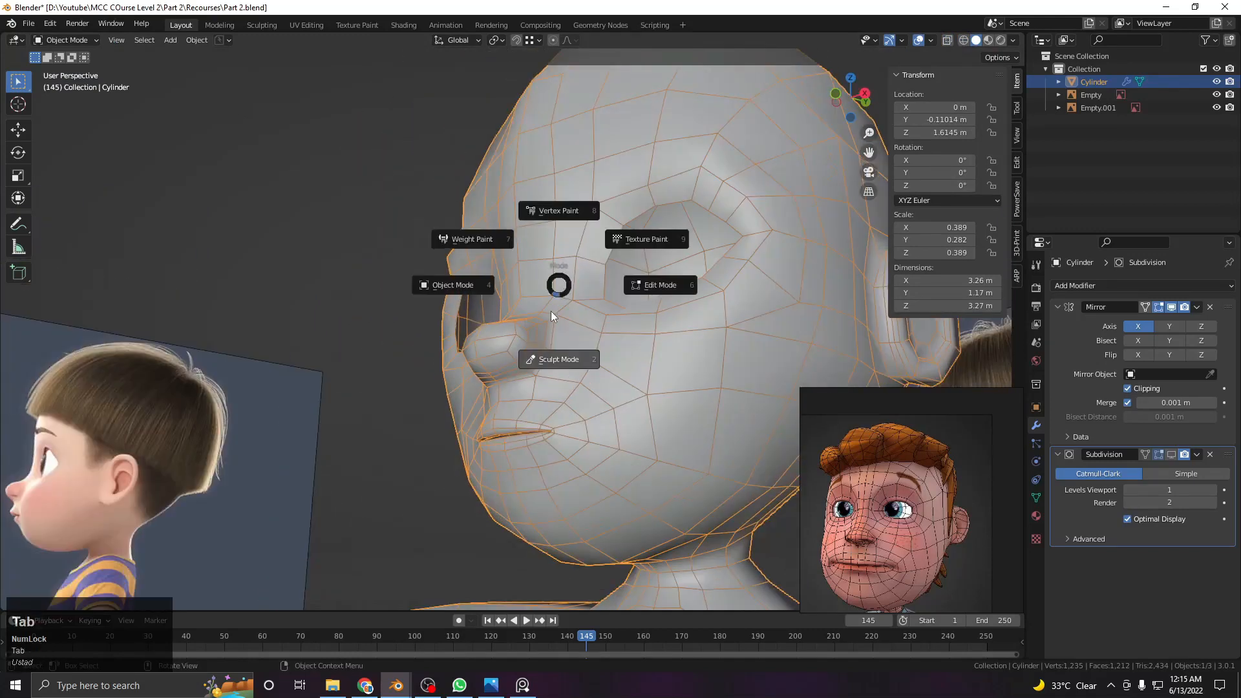
left_click(550, 352)
scroll(530, 323, "up", 2)
mouse_move(528, 364)
middle_mouse_down()
mouse_move(578, 359)
mouse_move(627, 266)
mouse_move(572, 312)
mouse_move(547, 315)
mouse_move(650, 272)
middle_mouse_up()
scroll(589, 333, "down", 2)
key("Tab")
scroll(624, 330, "down", 2)
key("Tab")
scroll(605, 288, "up", 2)
scroll(614, 300, "up", 3)
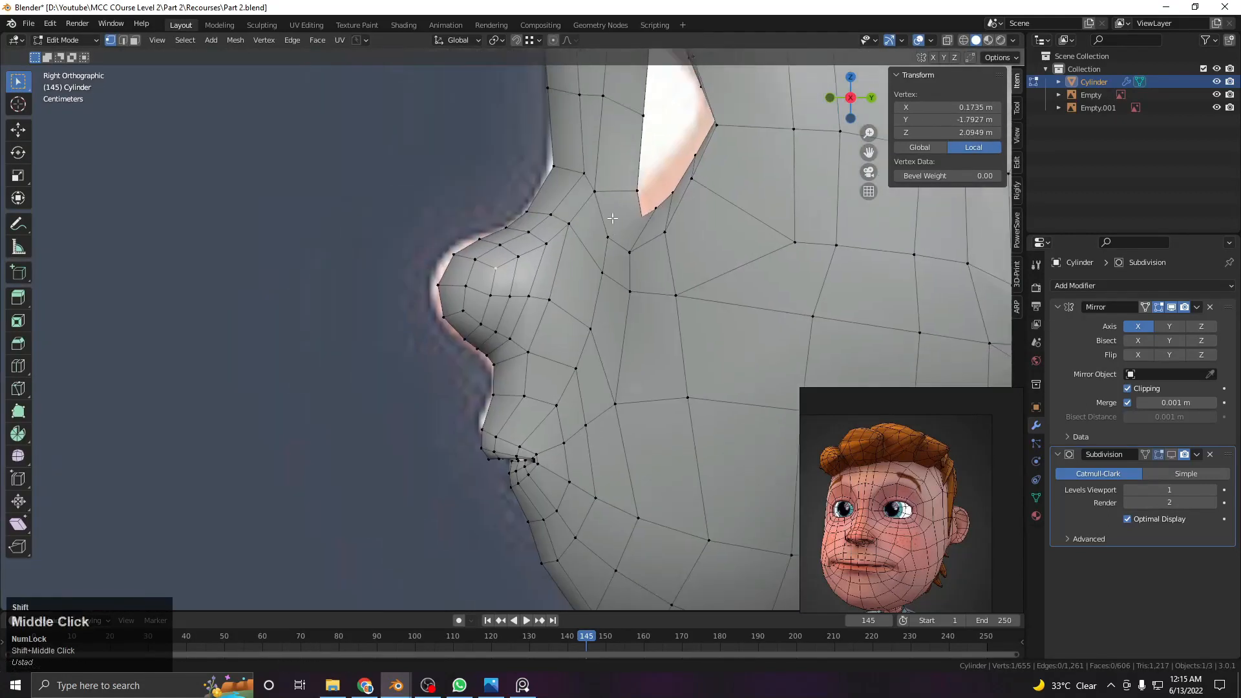
Move the profile vertices at the nose base and above the upper lip onto the reference outline
scroll(646, 278, "up", 3)
key("shift+z")
scroll(601, 362, "up", 2)
left_click(522, 407)
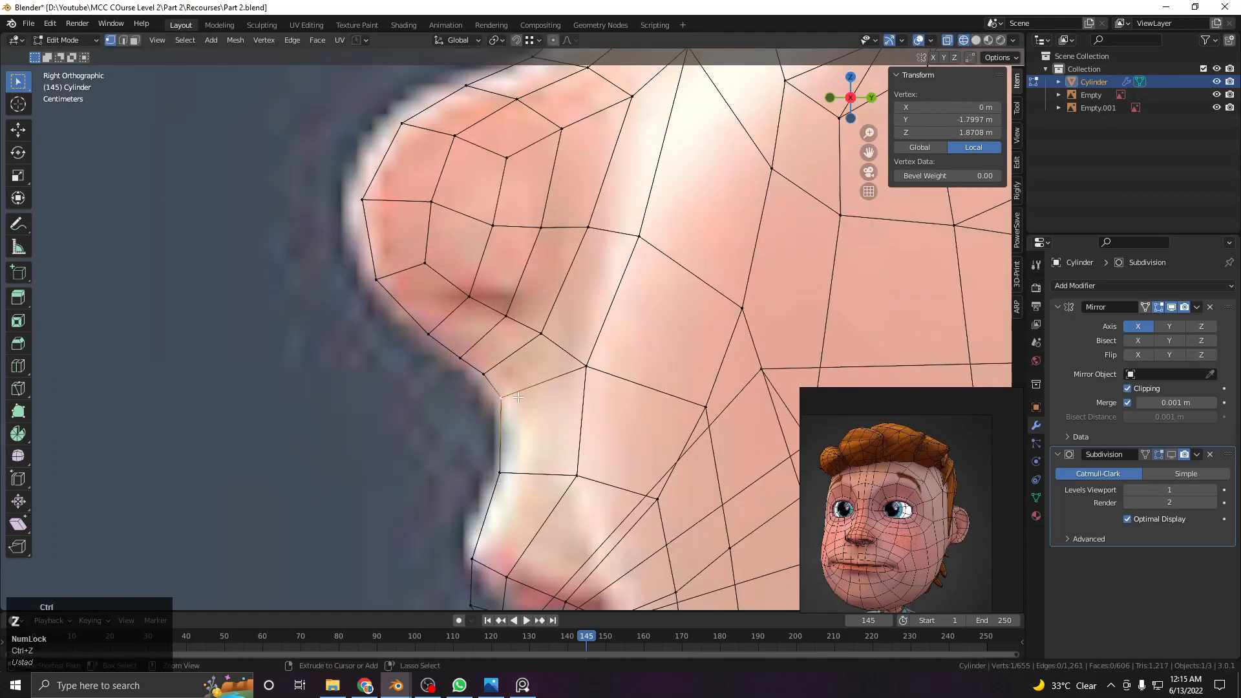
left_click(534, 399)
left_click_drag(501, 452, 508, 446)
Move the profile vertices along the nose underside and the tip onto the reference outline
left_click_drag(456, 352, 459, 359)
left_click_drag(428, 334, 418, 336)
left_click_drag(376, 279, 374, 279)
left_click(374, 279)
middle_click_drag(375, 275, 356, 325, "shift")
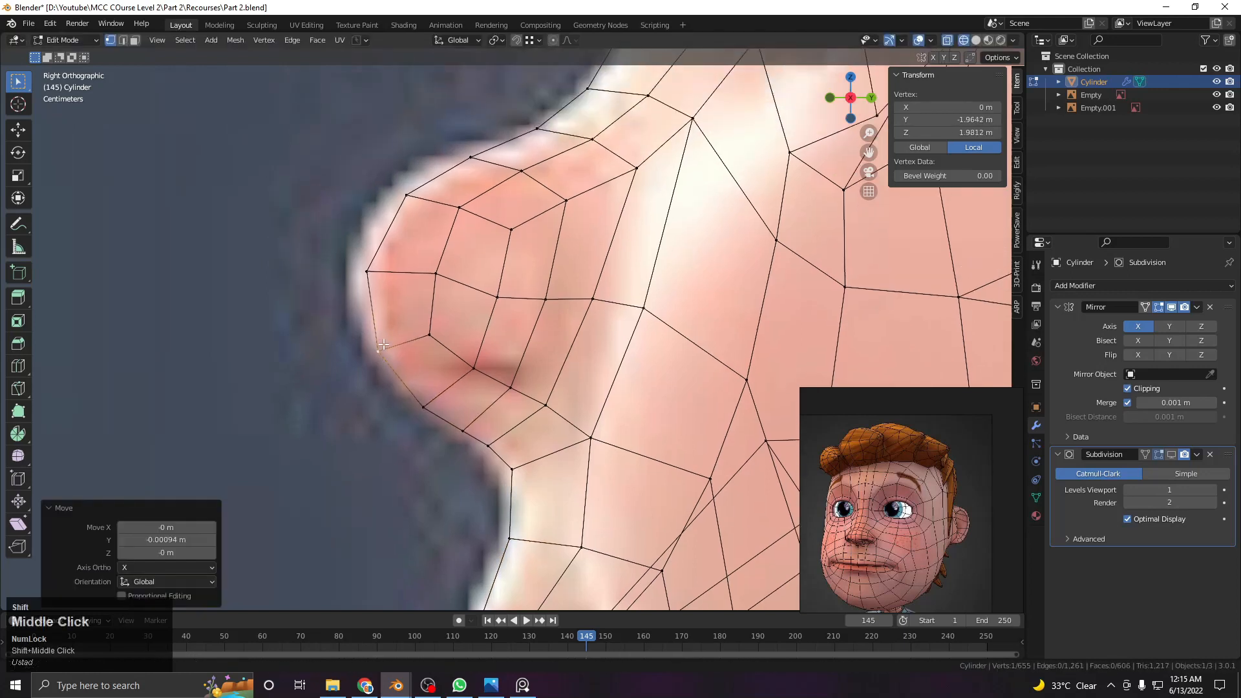
left_click(346, 262)
key("g")
left_click(344, 262)
Inspect the reshaped nose and the whole head from several angles in Object Mode
scroll(388, 259, "down", 2)
key("z")
mouse_move(426, 239)
middle_mouse_down("shift")
mouse_move(467, 292)
mouse_move(679, 252)
middle_mouse_up("shift")
left_click(501, 295)
key("Tab")
scroll(453, 299, "down", 6)
key("q")
left_click(682, 254)
scroll(620, 294, "down", 4)
mouse_move(558, 311)
middle_mouse_down()
mouse_move(587, 236)
mouse_move(530, 315)
mouse_move(465, 323)
middle_mouse_up()
scroll(529, 316, "up", 3)
middle_click_drag(540, 344, 534, 382, "shift")
middle_click_drag(543, 336, 509, 372)
key("Tab")
left_click(589, 347)
scroll(568, 404, "down", 4)
scroll(508, 372, "up", 6)
key("Tab")
Move the ear's middle front vertices backward using connected proportional editing with smooth falloff and a size of 0.135
key("KP_3")
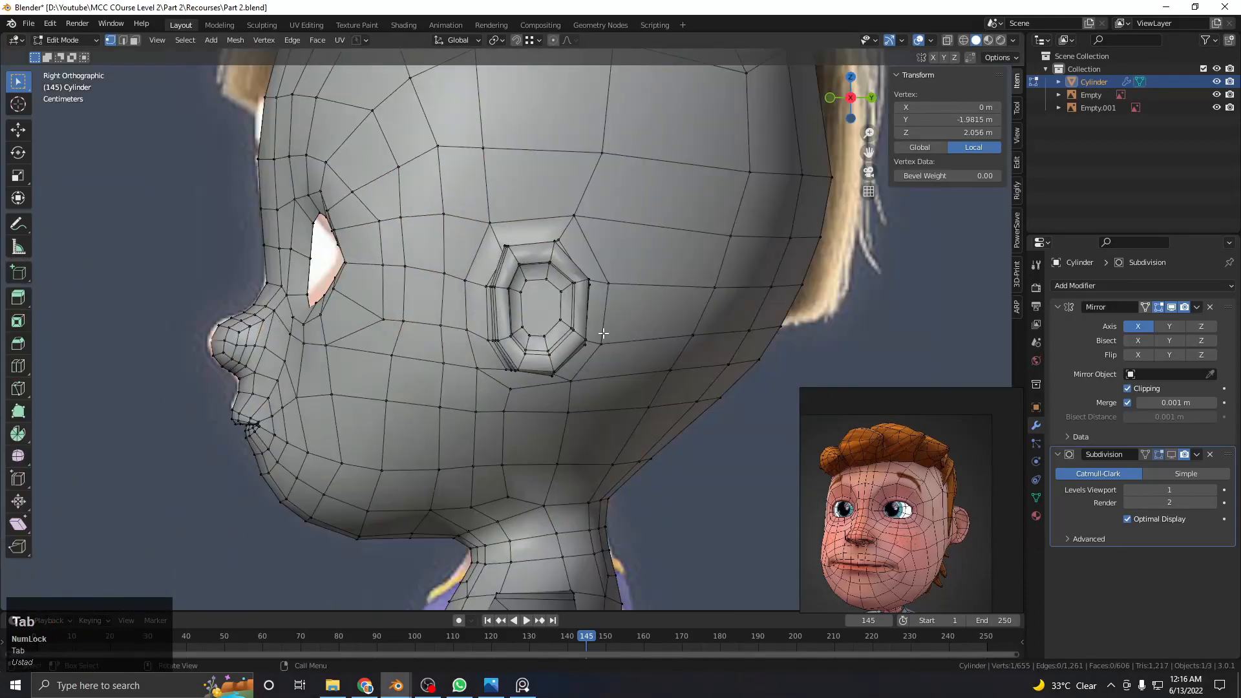
scroll(520, 295, "up", 3)
key("alt+z")
key("alt+z")
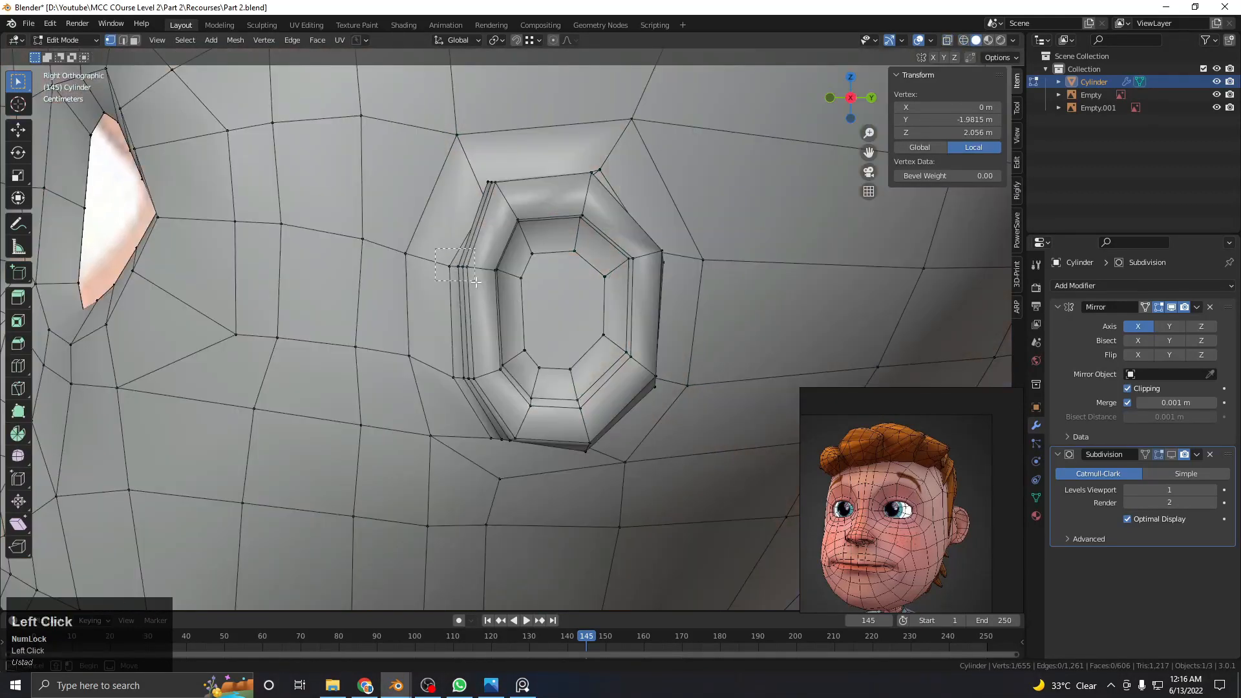
key("alt+z")
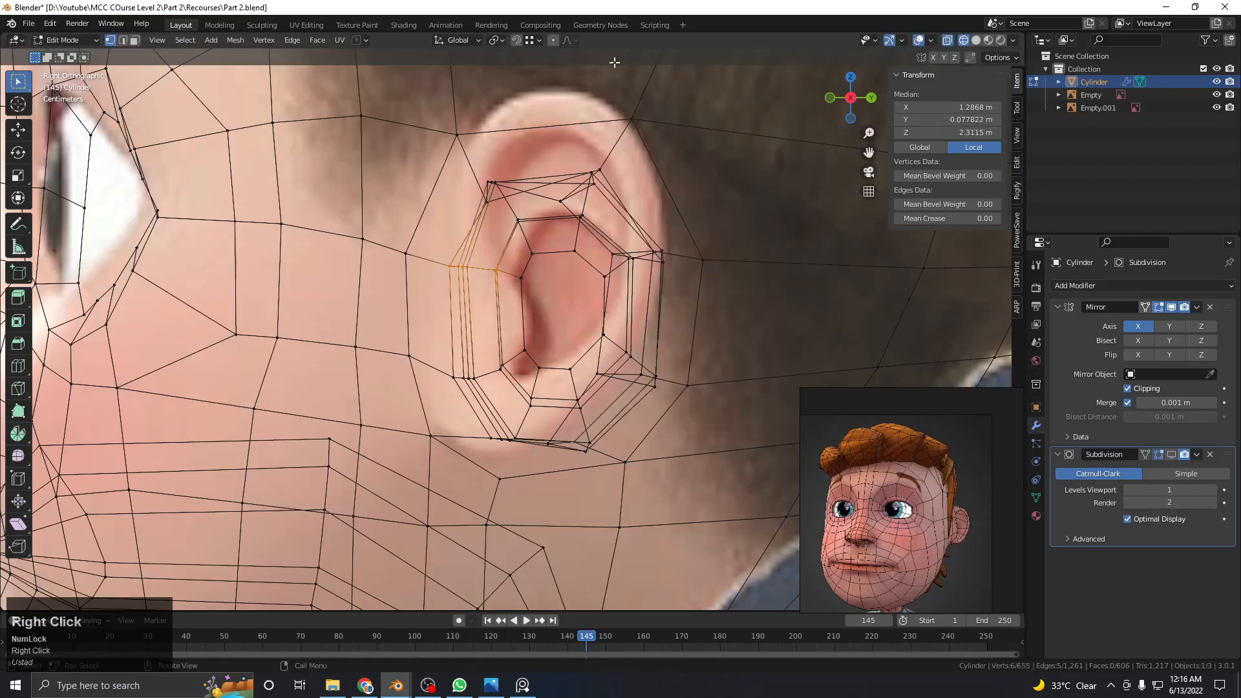
key("g")
scroll(549, 311, "up", 8)
left_click(555, 314)
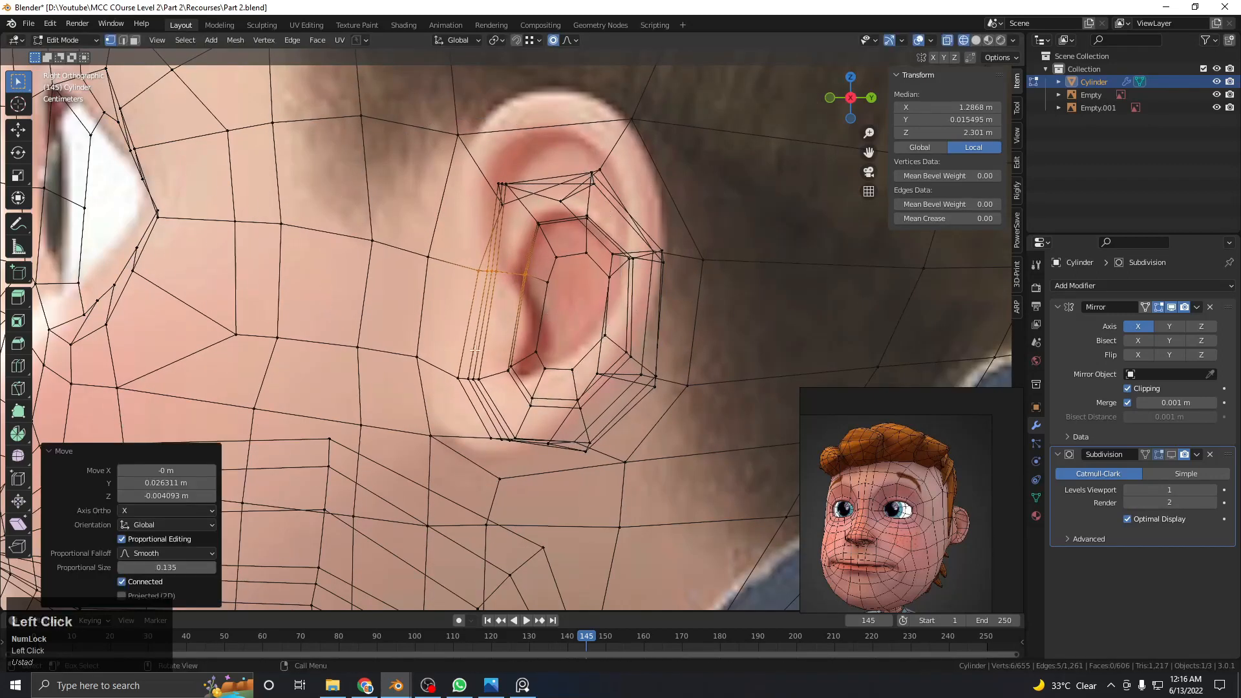
Shift the lower front vertices of the ear's inner rim slightly backward
left_click_drag(500, 381, 520, 402)
key("g")
left_click(538, 393)
middle_click_drag(518, 261, 505, 322, "shift")
Move the ear's upper rear corner vertices up and back with a proportional size of 0.180 to match the reference ear
key("z")
key("z")
left_click_drag(608, 306, 608, 306)
key("alt+z")
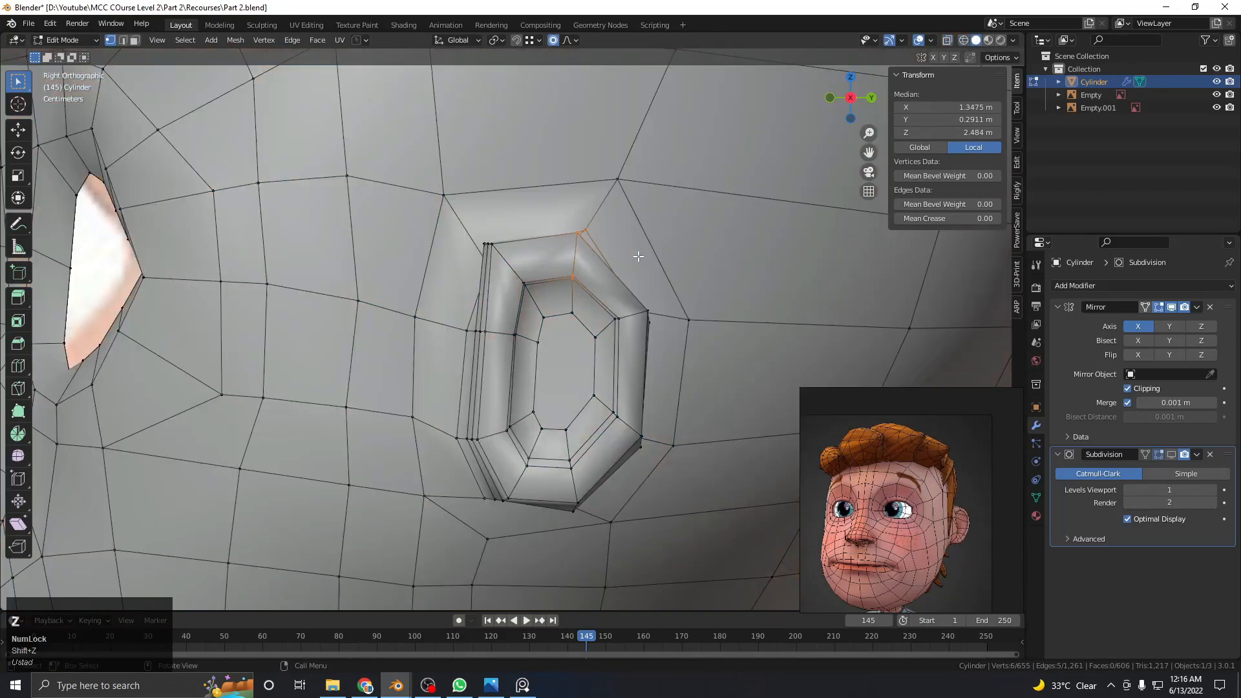
key("g")
scroll(653, 220, "down", 4)
left_click(660, 212)
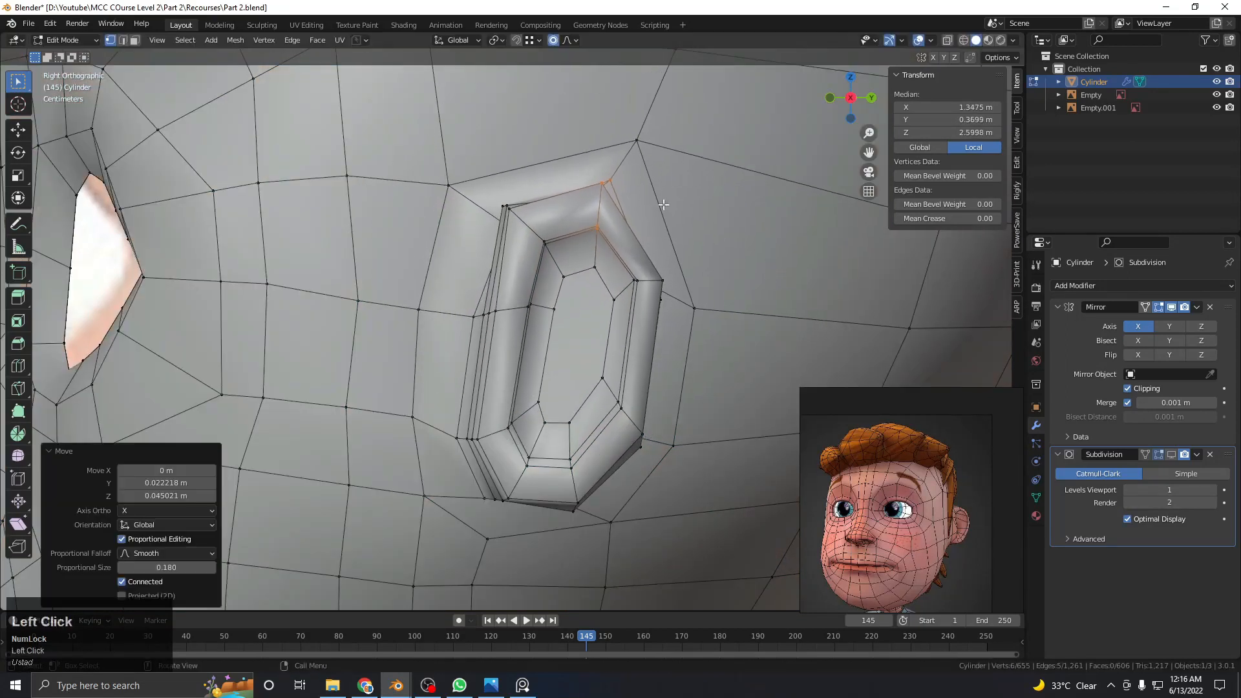
key("z")
key("z")
key("z")
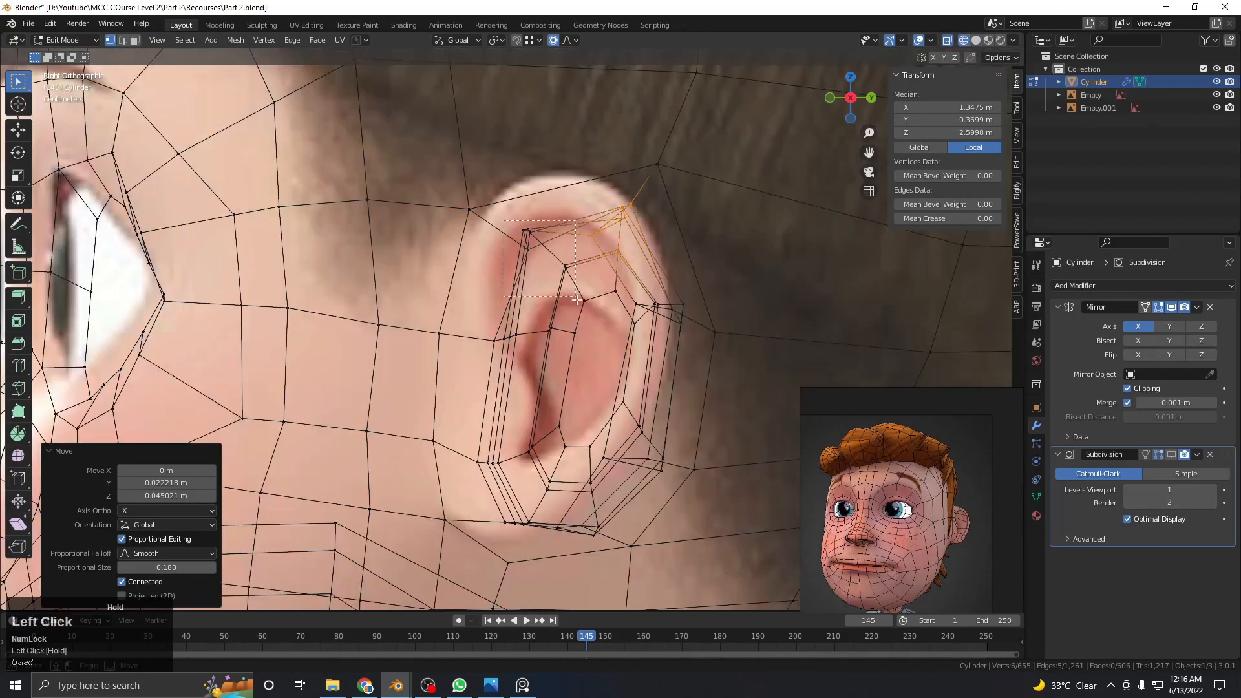
Select the ear's upper and middle front vertices and move them slightly forward with proportional editing
left_click_drag(576, 299, 577, 301)
key("z")
key("g")
scroll(574, 323, "up", 9)
right_click(573, 338)
key("z")
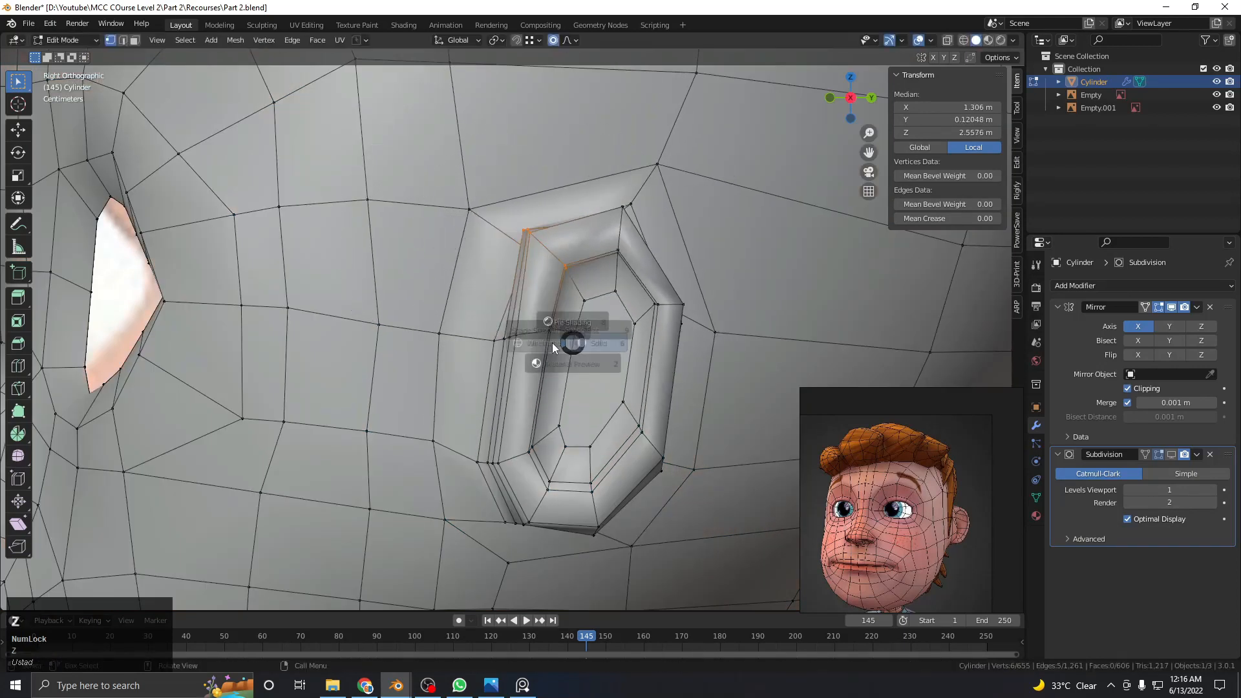
left_click_drag(567, 353, 566, 353, "shift")
key("z")
key("g")
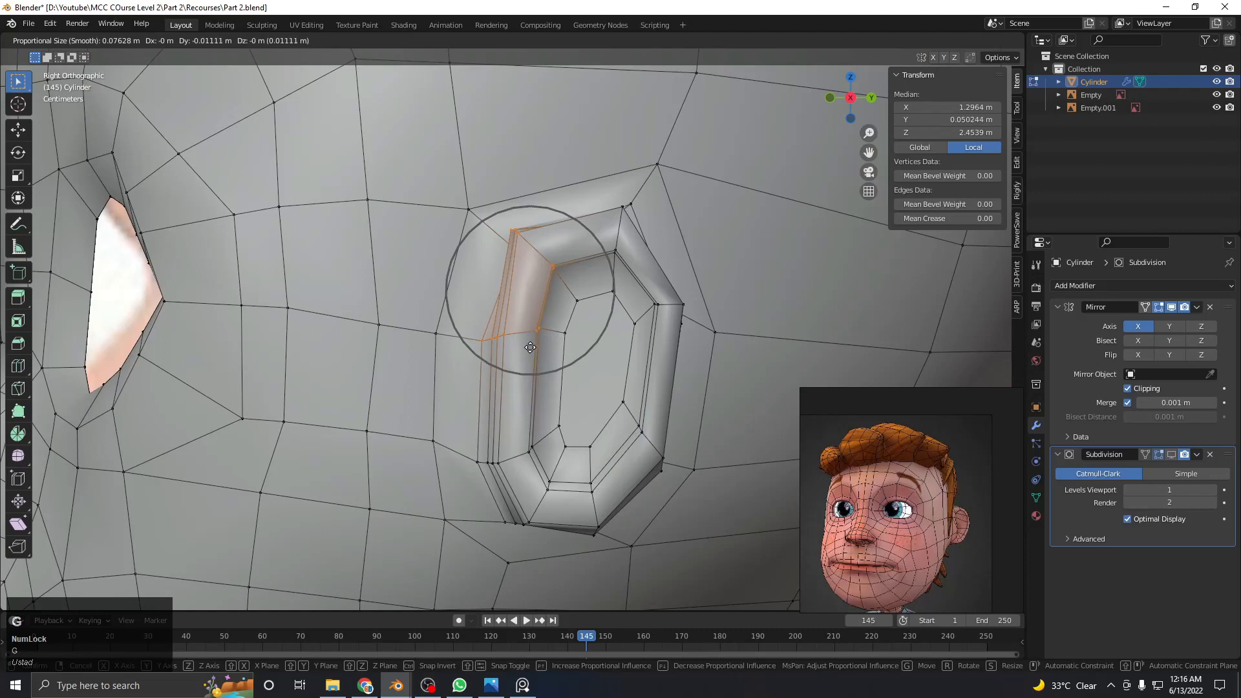
left_click(527, 304)
Move the vertices on the ear's upper rear side backward toward the reference outline
key("z")
key("z")
mouse_move(647, 314)
left_mouse_down()
mouse_move(672, 355)
mouse_move(693, 337)
left_mouse_up()
key("g")
right_click(724, 345)
key("z")
key("z")
key("g")
left_click(681, 310)
Raise the ear's upper rear corner vertices and shift them slightly backward
key("z")
left_click_drag(637, 290, 637, 291)
key("z")
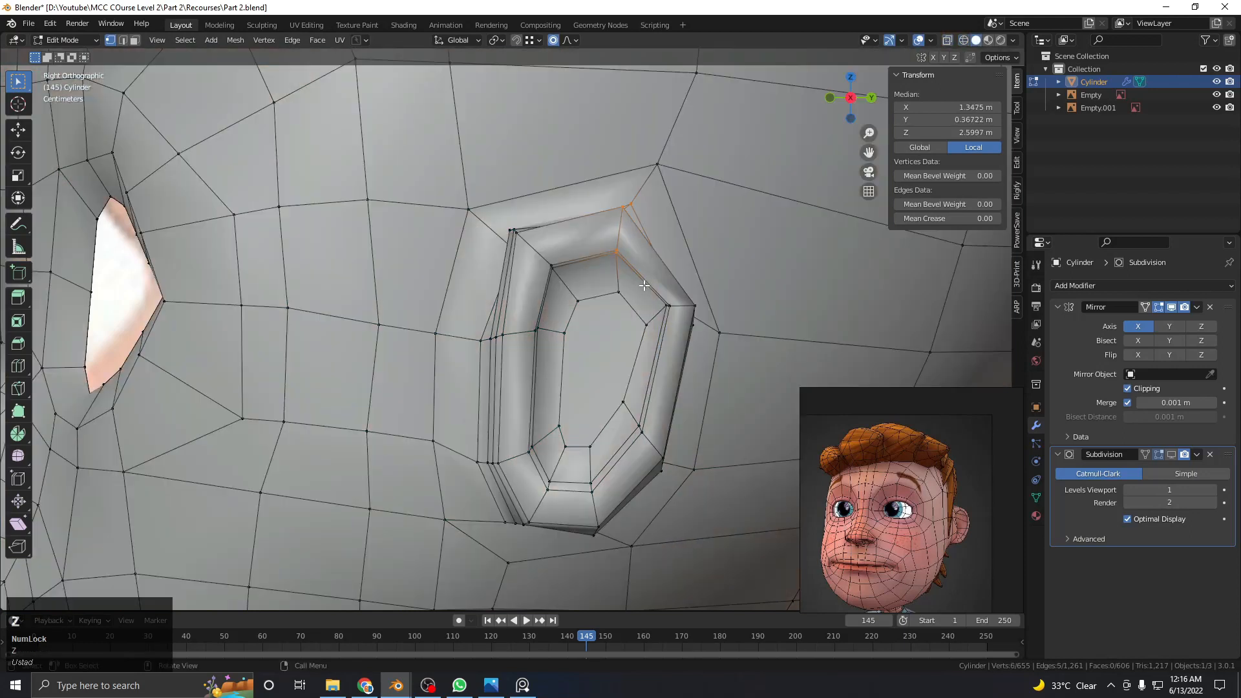
key("g")
left_click(644, 264)
key("z")
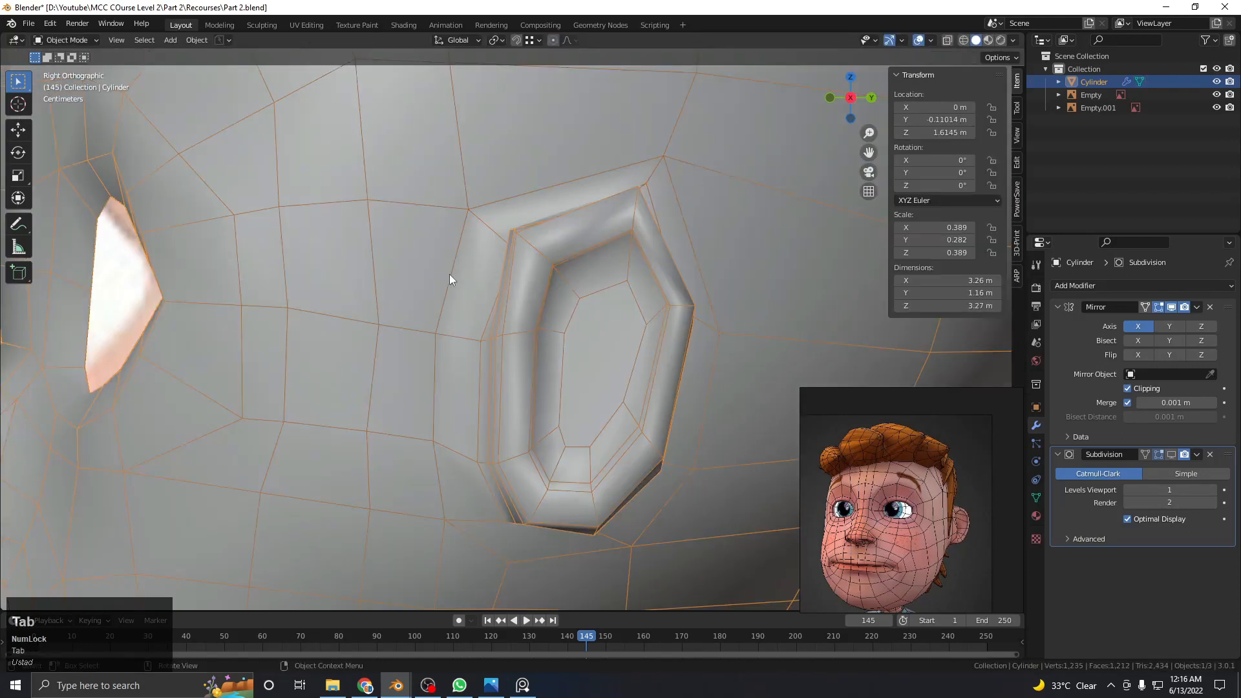
Move the outer vertices of the ear's upper front corner down and back with a small proportional radius
left_click_drag(532, 246, 532, 246)
key("z")
key("g")
scroll(567, 272, "up", 1)
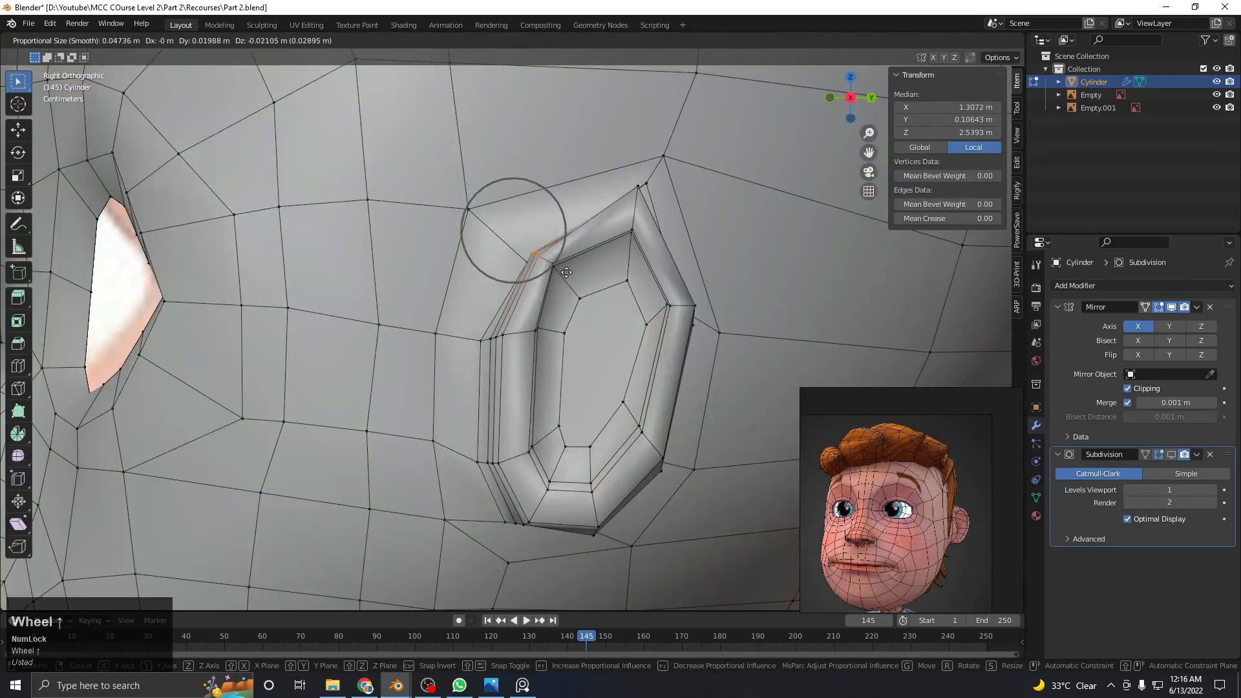
left_click(564, 279)
Move the outer middle vertices on the ear's front side backward, including the single vertex where the ear joins the cheek
key("z")
left_click_drag(460, 314, 514, 359)
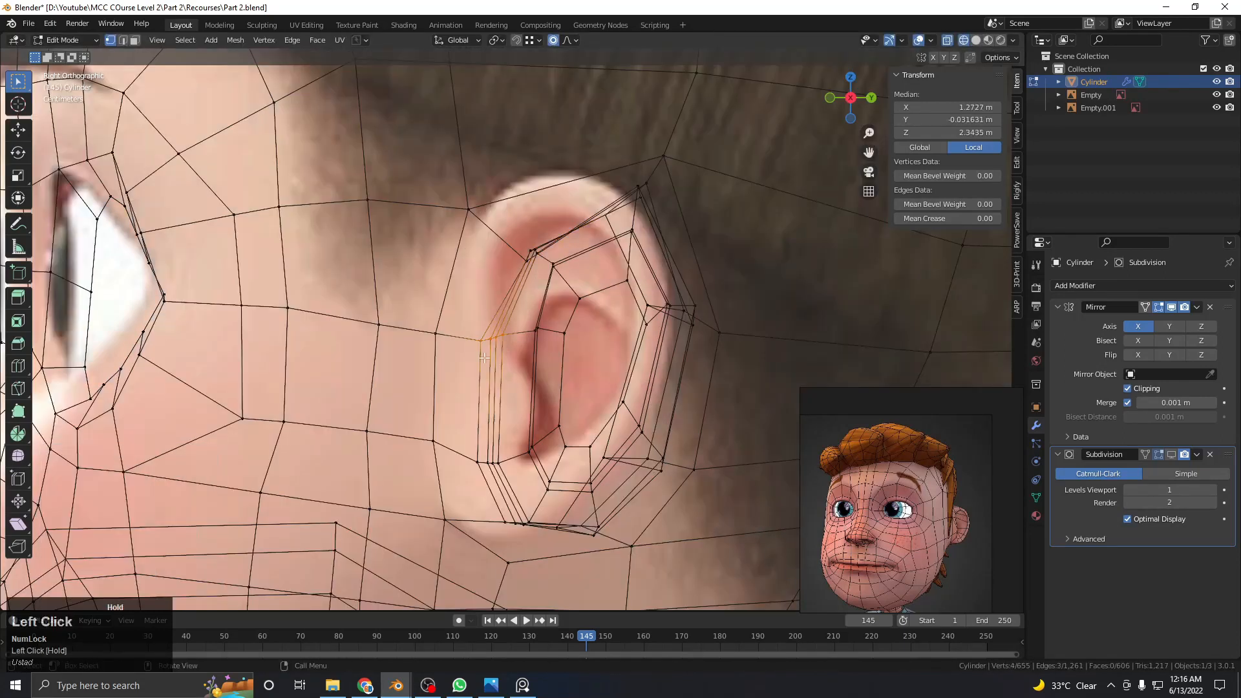
key("z")
key("z")
key("g")
left_click(518, 347)
left_click(491, 340)
key("g")
left_click(532, 338)
key("z")
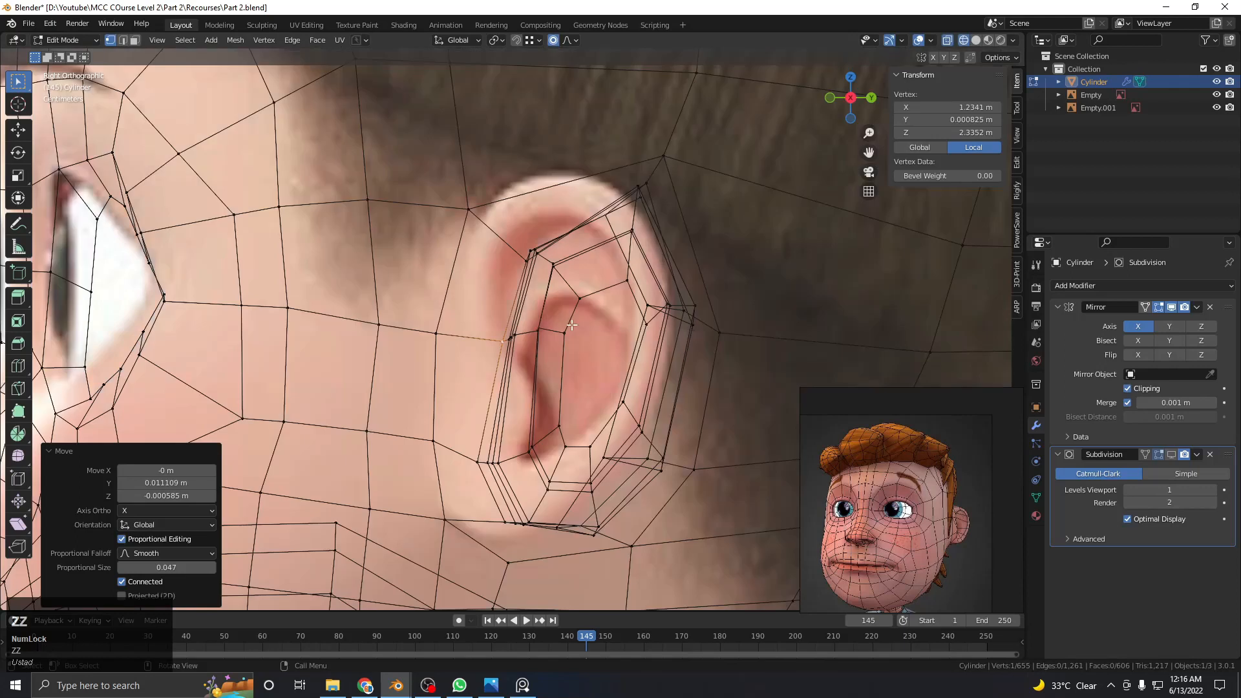
Move the ear's middle front vertices down and slightly back with a proportional size of 0.047 to form the front indentation
key("z")
middle_click_drag(517, 329, 521, 320, "shift")
left_click_drag(494, 313, 553, 351)
key("z")
key("g")
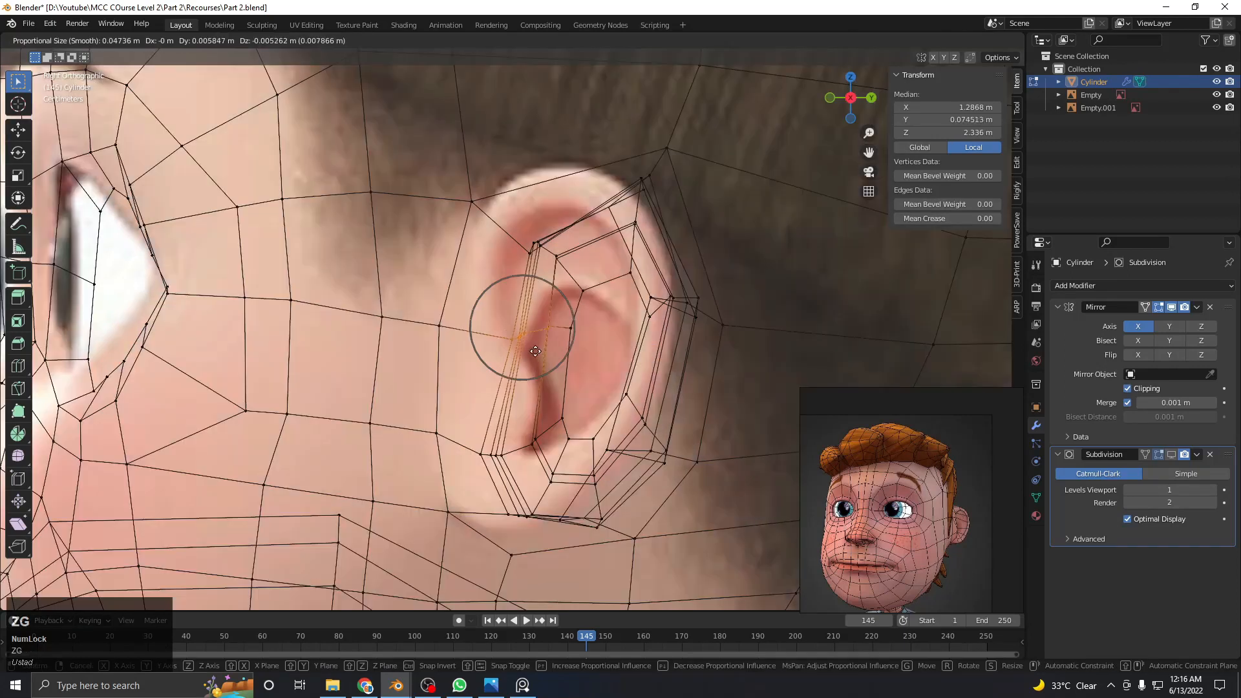
left_click(543, 372)
key("z")
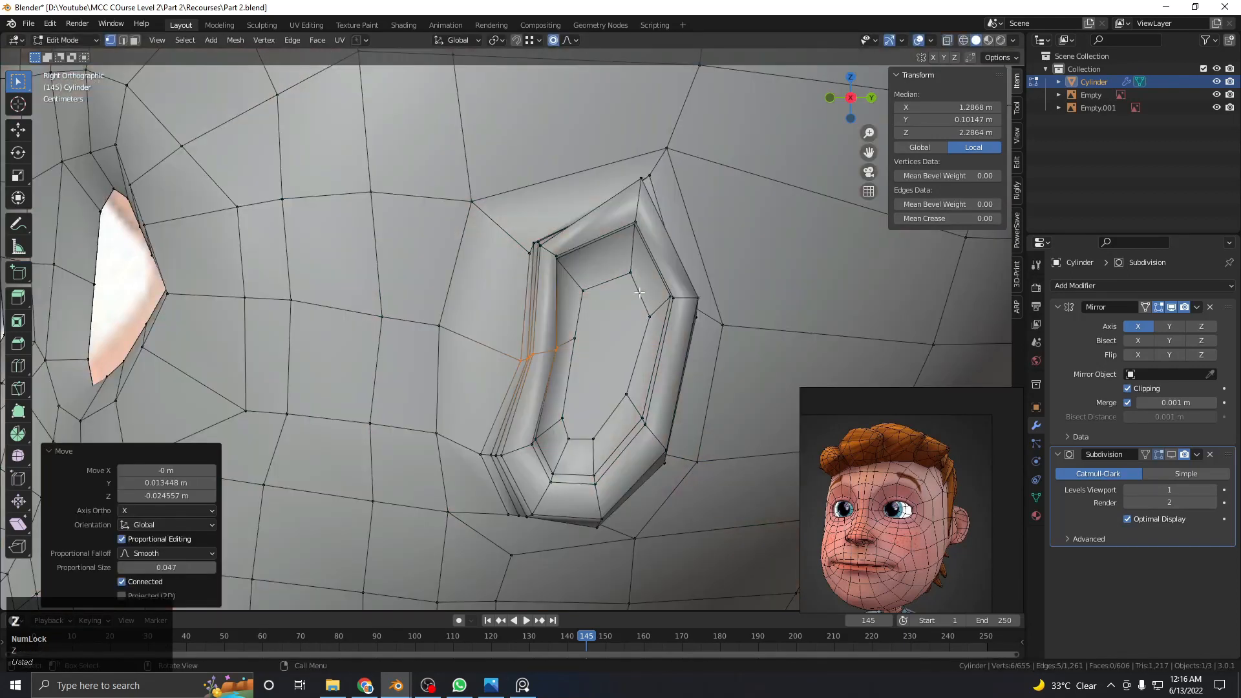
Examine the reshaped ear and the whole head in object mode from several angles
left_click(491, 314)
scroll(582, 326, "down", 3)
middle_click_drag(595, 330, 656, 324)
scroll(647, 333, "down", 4)
scroll(656, 324, "up", 4)
scroll(647, 309, "down", 2)
scroll(648, 309, "down", 1)
middle_click_drag(717, 291, 650, 285)
key("Tab")
left_click(637, 287)
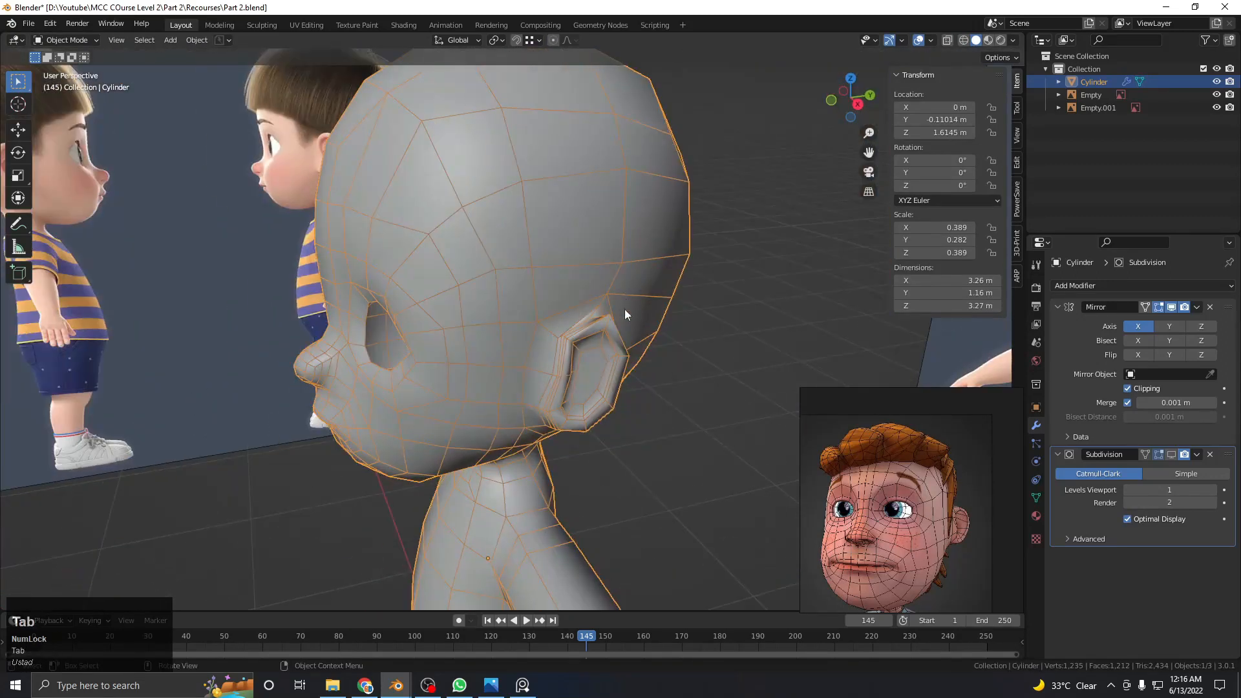
left_click(615, 349)
scroll(559, 380, "up", 3)
left_click_drag(550, 355, 550, 354, "shift")
scroll(549, 354, "down", 2)
middle_click_drag(550, 354, 593, 323)
middle_click_drag(591, 349, 586, 393, "shift")
left_click_drag(597, 377, 555, 328, "shift")
scroll(537, 346, "down", 3)
middle_click_drag(537, 346, 583, 348)
scroll(576, 341, "up", 4)
Scale the edge loop around the ear's side wall up by 1.144 with a proportional size of 0.112, and enlarge it once more
key("Tab")
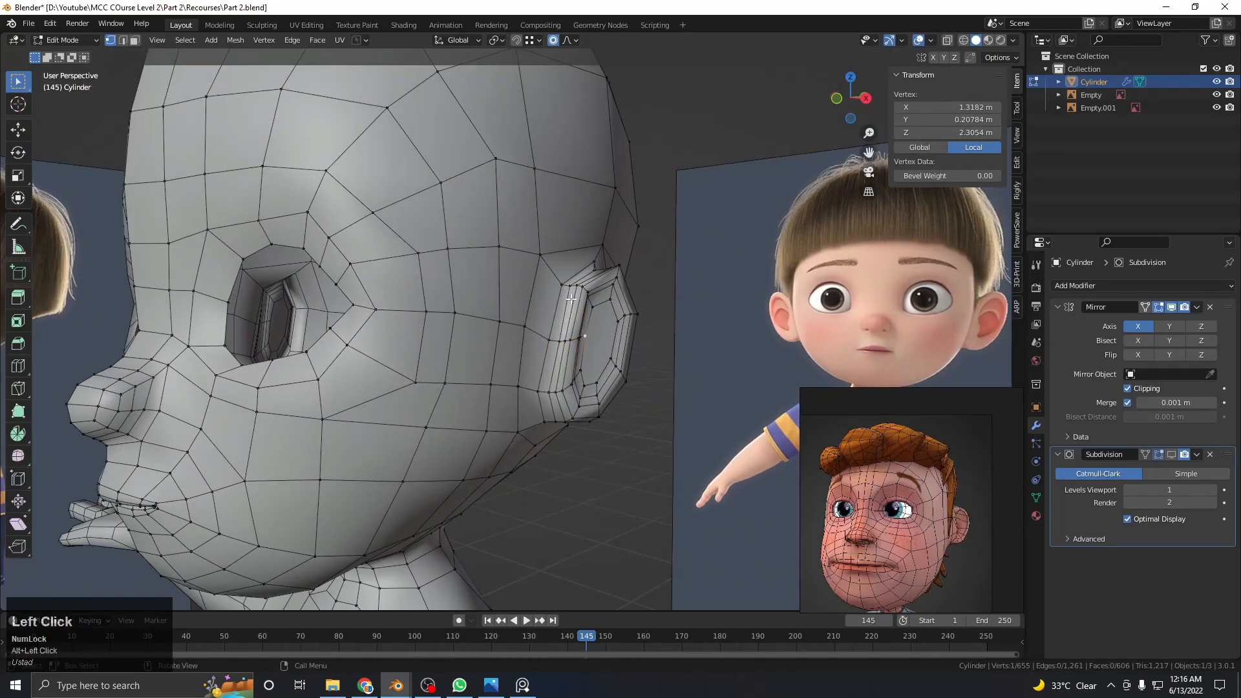
middle_click_drag(572, 303, 657, 368)
key("s")
scroll(682, 369, "down", 2)
key("s")
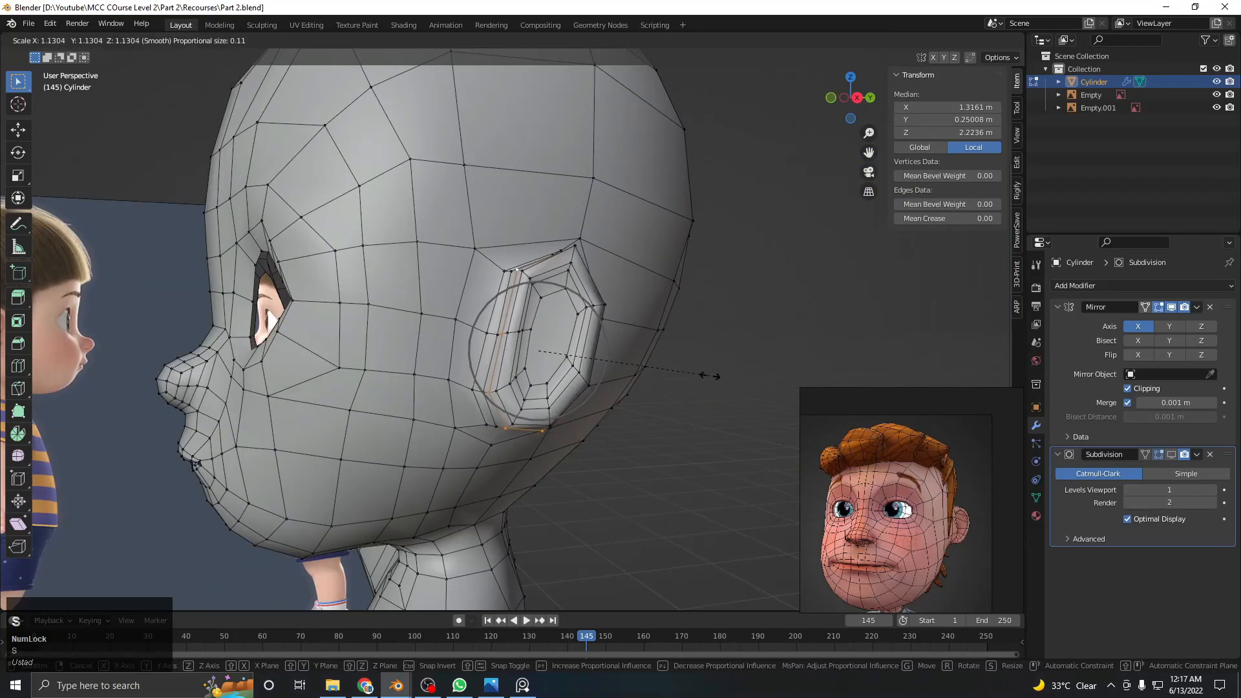
left_click(710, 376)
scroll(710, 375, "down", 3)
middle_click_drag(710, 376, 640, 383)
key("s")
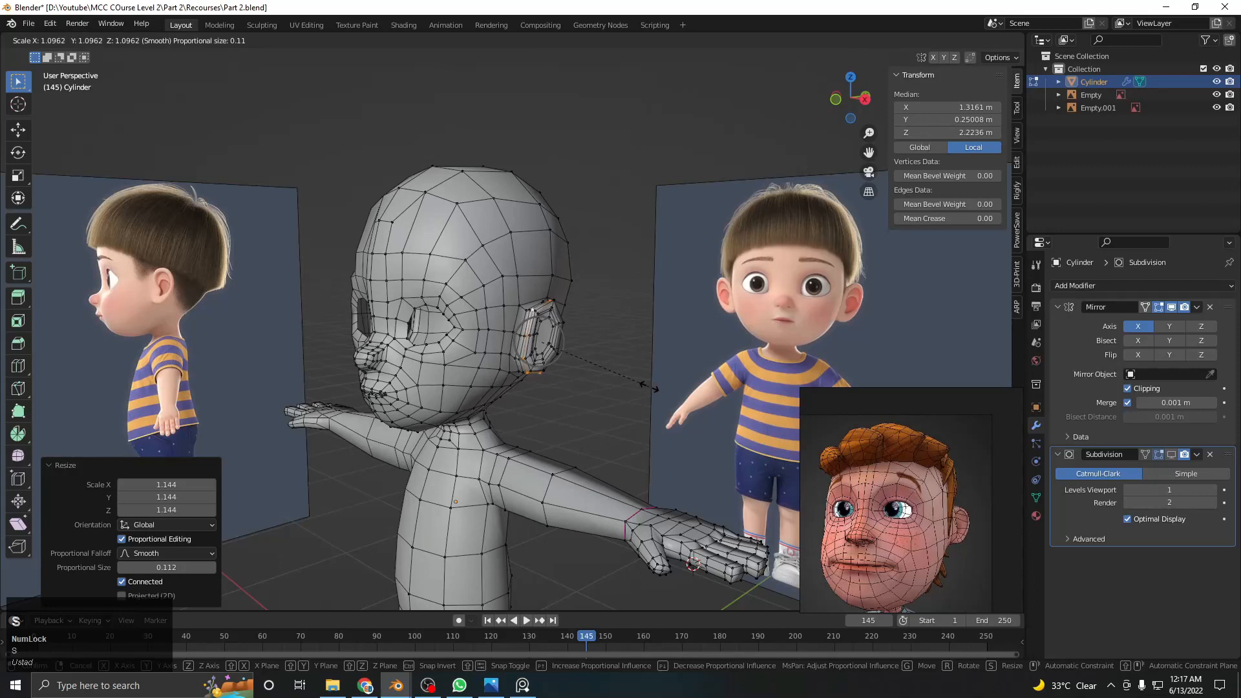
left_click(649, 387)
Show the Subdivision modifier's effect in the viewport and inspect the smoothed head from the front in object mode
key("Tab")
scroll(563, 382, "down", 1)
middle_click_drag(564, 382, 615, 313)
key("q")
left_click(615, 312)
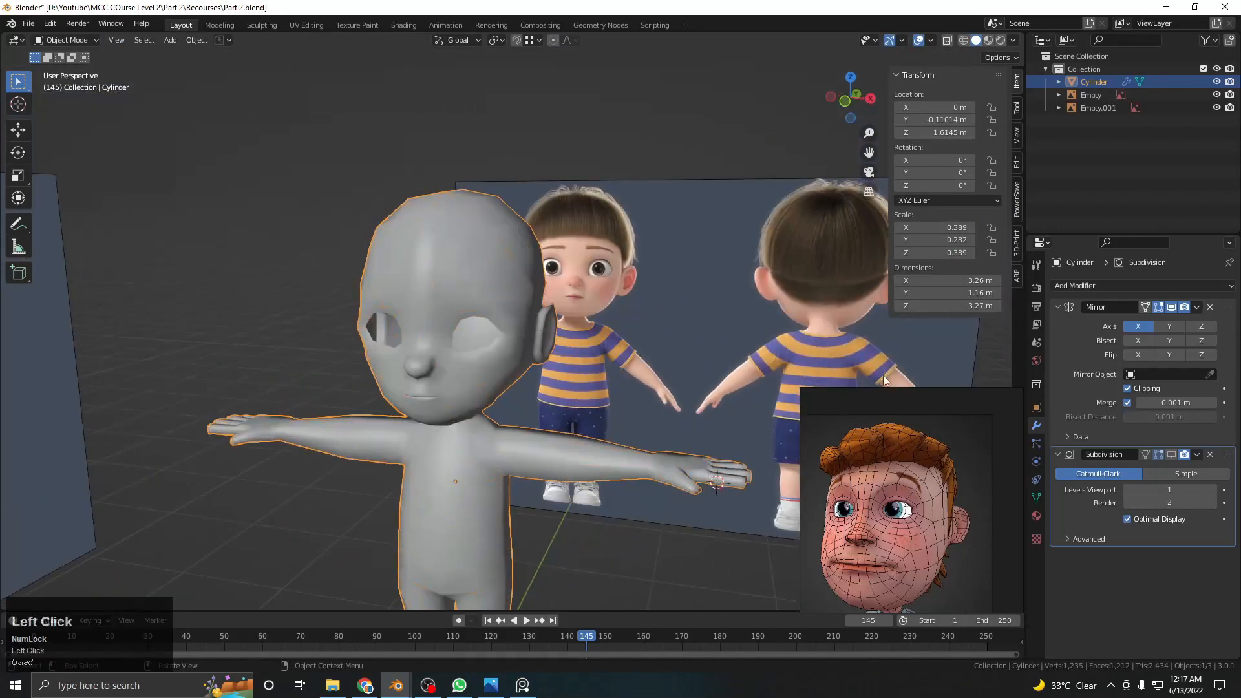
left_click(1171, 455)
middle_click_drag(537, 349, 488, 325)
Dissolve an edge loop around the ear's side wall, including its vertices
scroll(409, 315, "up", 4)
key("Tab")
scroll(653, 296, "up", 3)
key("x")
left_click(604, 386)
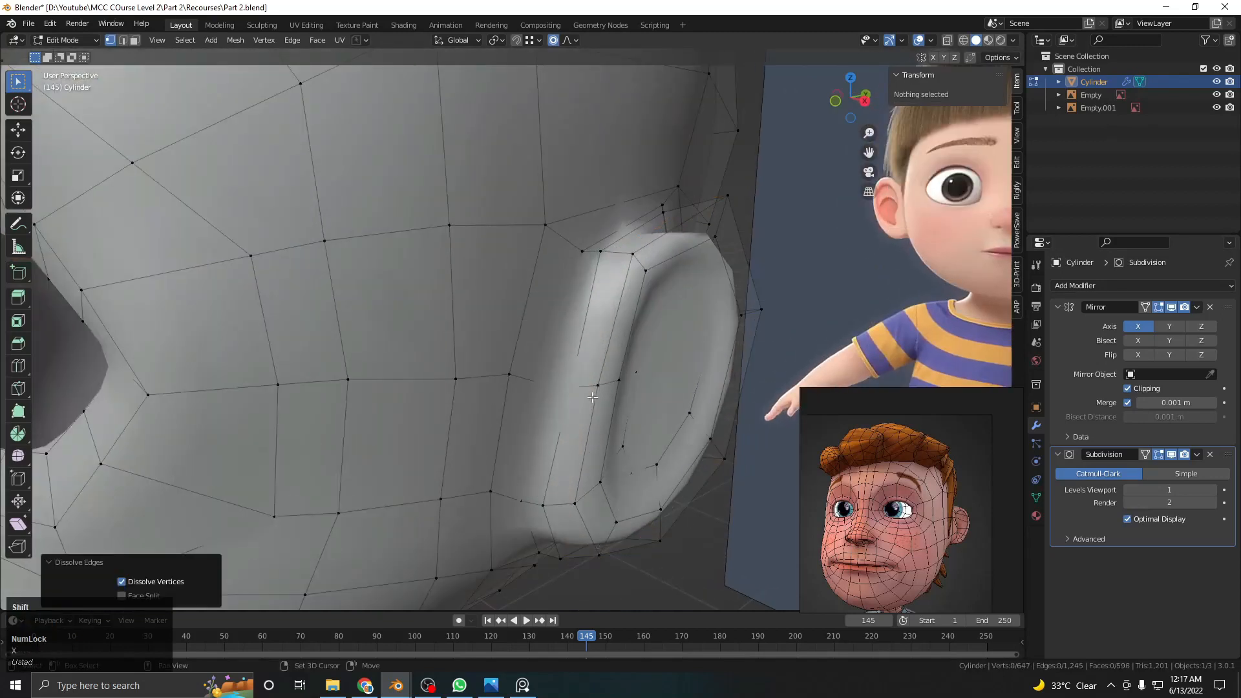
Try to dissolve the neighbouring edge loop along the ear's rim, and undo the dissolve
left_click(594, 402, "alt+shift")
key("x")
left_click(588, 434)
scroll(601, 381, "down", 2)
middle_click_drag(611, 354, 688, 392)
key("ctrl+z")
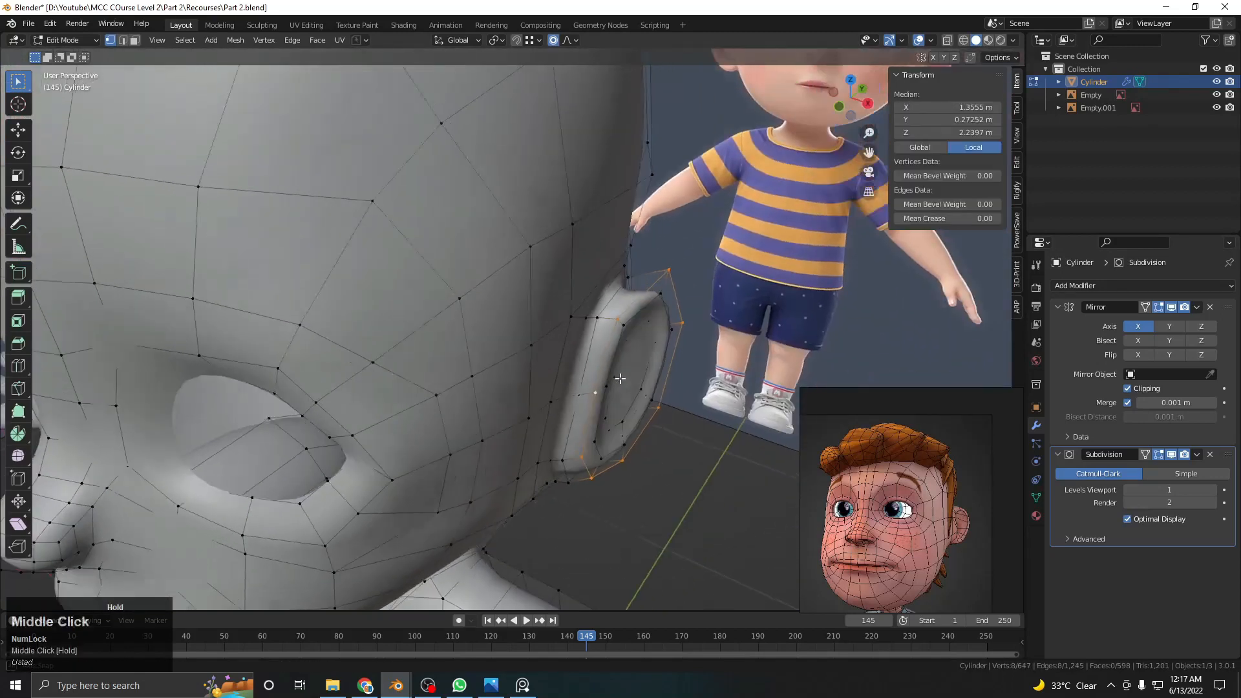
Slightly scale the selected edge loop around the ear's rim, and return to object mode
key("s")
right_click(709, 404)
key("s")
left_click(714, 403)
key("Tab")
Compare the whole character with and without the Subdivision modifier shown in the viewport, checking the head and ears
scroll(552, 394, "down", 5)
middle_click_drag(553, 388, 580, 176)
scroll(584, 327, "down", 4)
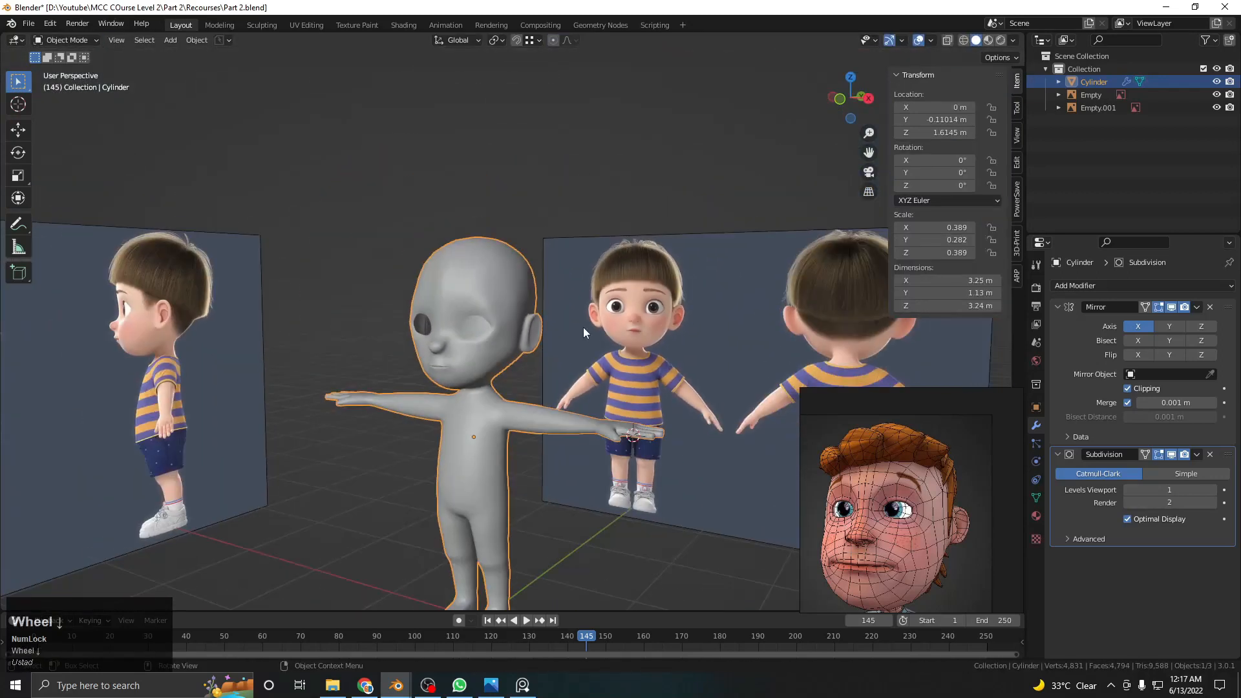
key("ctrl+z")
middle_click_drag(572, 326, 538, 320)
key("Tab")
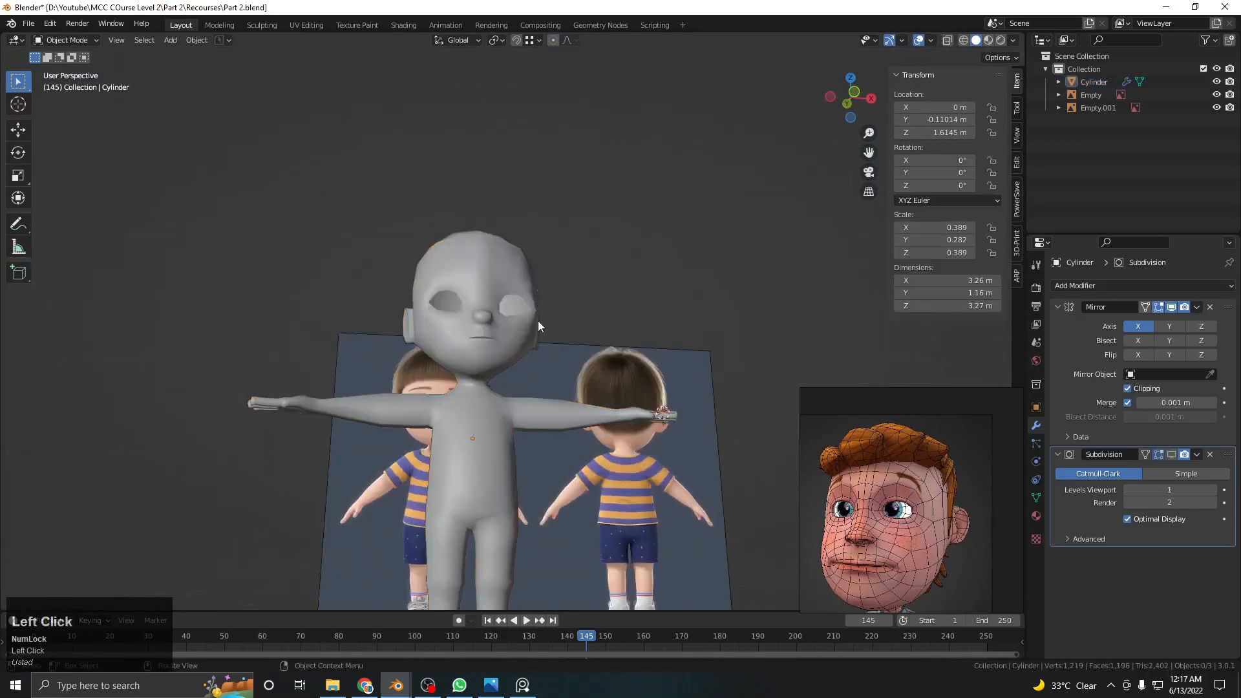
scroll(519, 330, "up", 4)
left_click(518, 331)
left_click(1175, 456)
scroll(524, 294, "down", 3)
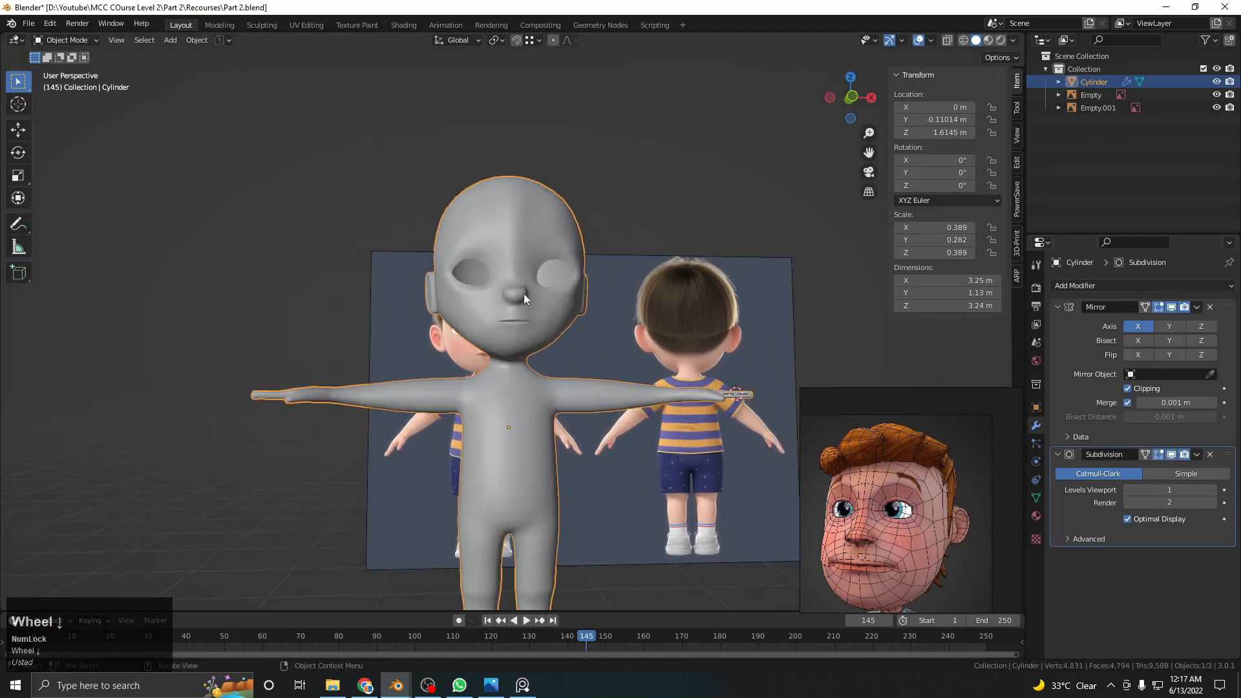
left_click(545, 130)
middle_click_drag(544, 131, 527, 320)
left_click(527, 320)
left_click(1168, 458)
Move a single vertex near the top of the head to even out the topology above the forehead
scroll(743, 417, "up", 1)
middle_click_drag(705, 432, 673, 365)
key("Tab")
scroll(610, 353, "up", 2)
left_click(587, 354)
middle_click_drag(587, 355, 552, 239)
scroll(613, 255, "up", 1)
left_click(630, 253)
key("g")
left_click(602, 357)
scroll(602, 348, "down", 2)
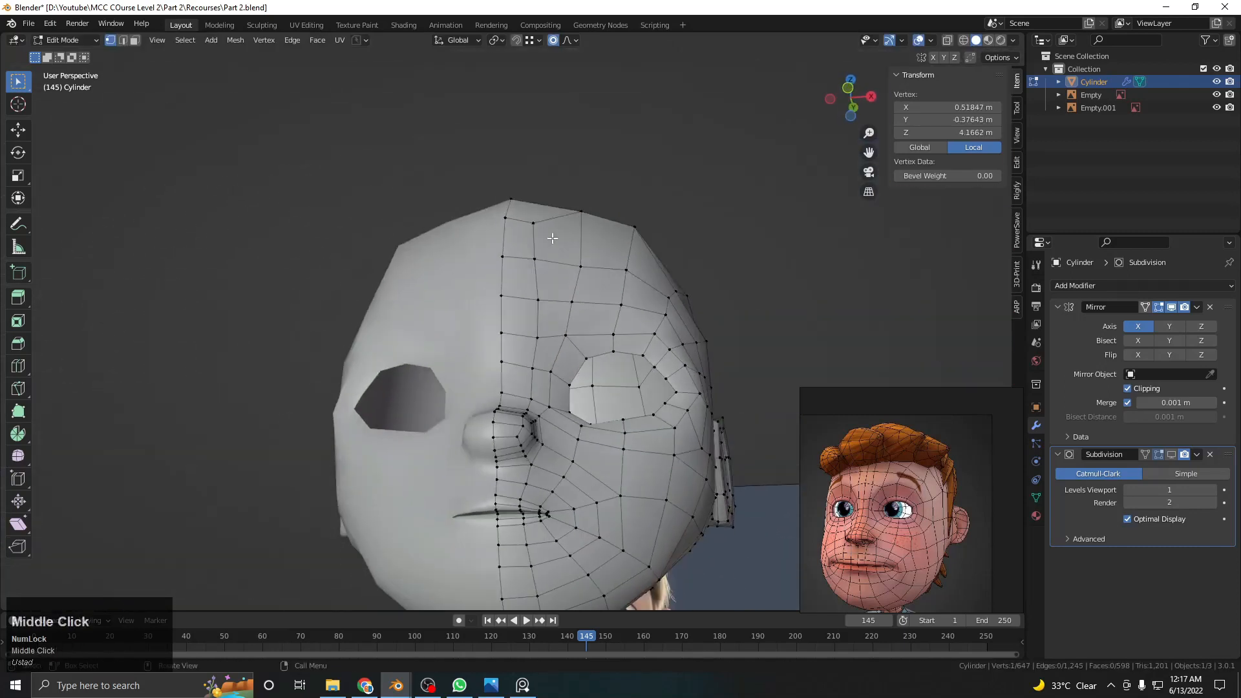
Move the upper forehead vertices in the column beside the centre line slightly outward with a proportional size of 0.112
left_click(557, 232)
left_click(543, 256)
key("g")
left_click(549, 246)
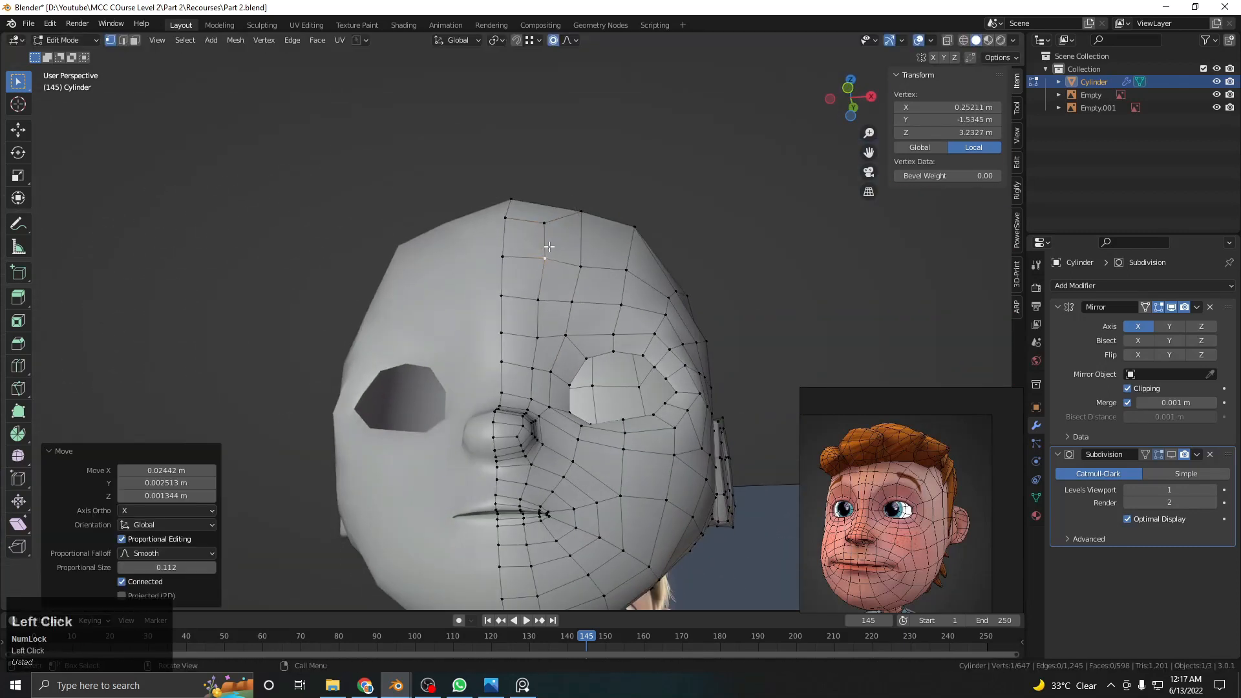
left_click(538, 308)
key("g")
left_click(542, 311)
Edge-slide the vertex path running from the eye's upper edge to the side of the forehead by a factor of 0.046
middle_click_drag(542, 310, 594, 364)
left_click(577, 437)
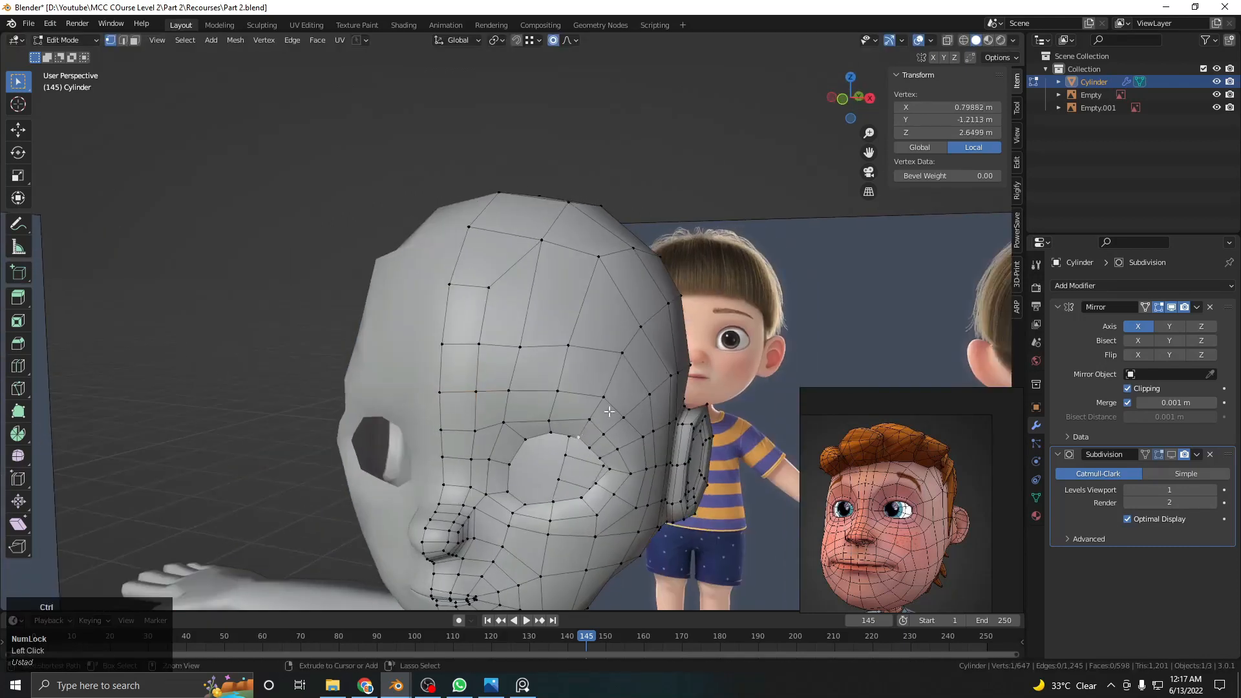
left_click(642, 325, "ctrl+shift")
key("g")
left_click(639, 323)
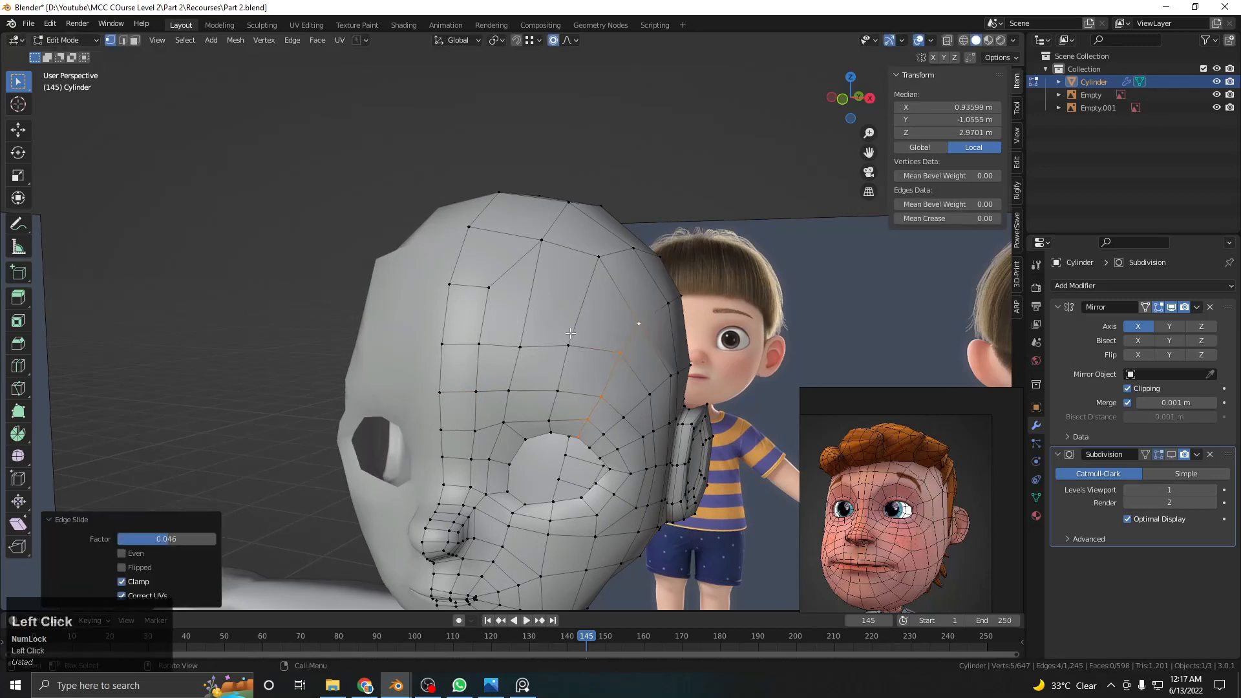
Nudge the middle vertex on the eye opening's upper edge with a small proportional radius, and leave edit mode
left_click(571, 335)
middle_click_drag(571, 336, 580, 307)
scroll(578, 356, "up", 2)
left_click(619, 376)
key("g")
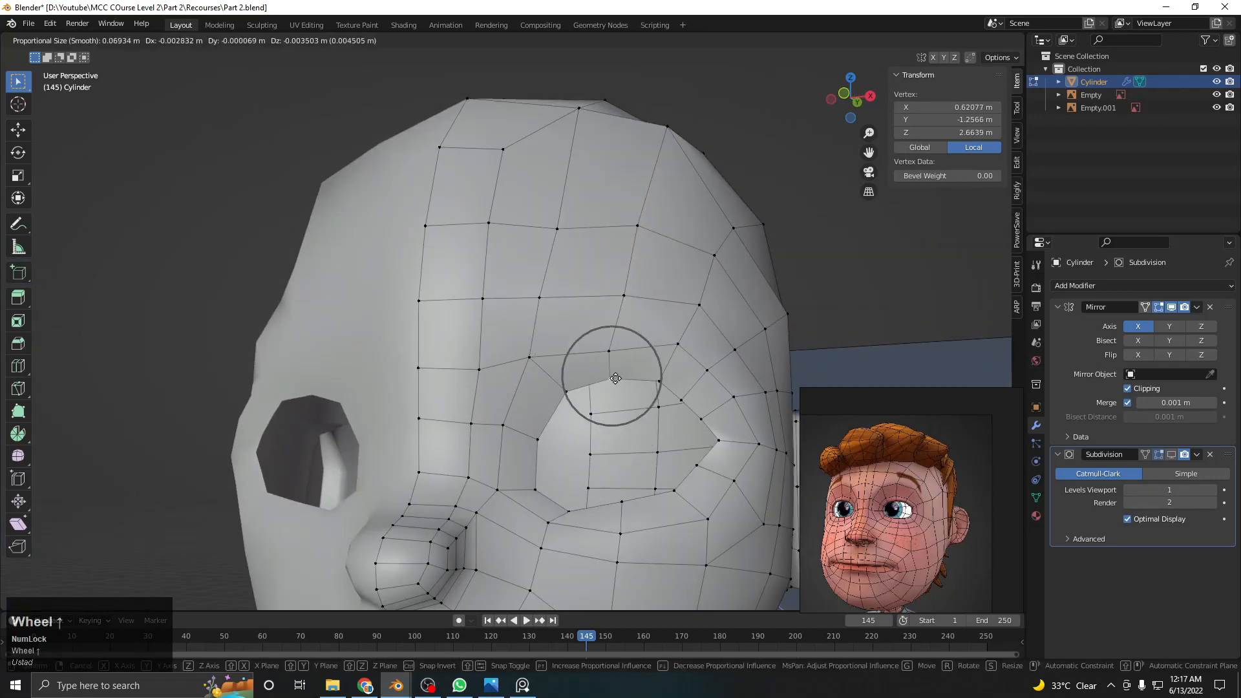
left_click(615, 379)
scroll(623, 379, "down", 4)
key("Tab")
left_click(544, 382)
In front view, move the eye opening's two upper outer vertices outward to follow the reference eye outline
key("KP_1")
key("Tab")
left_click(544, 383)
scroll(569, 324, "up", 6)
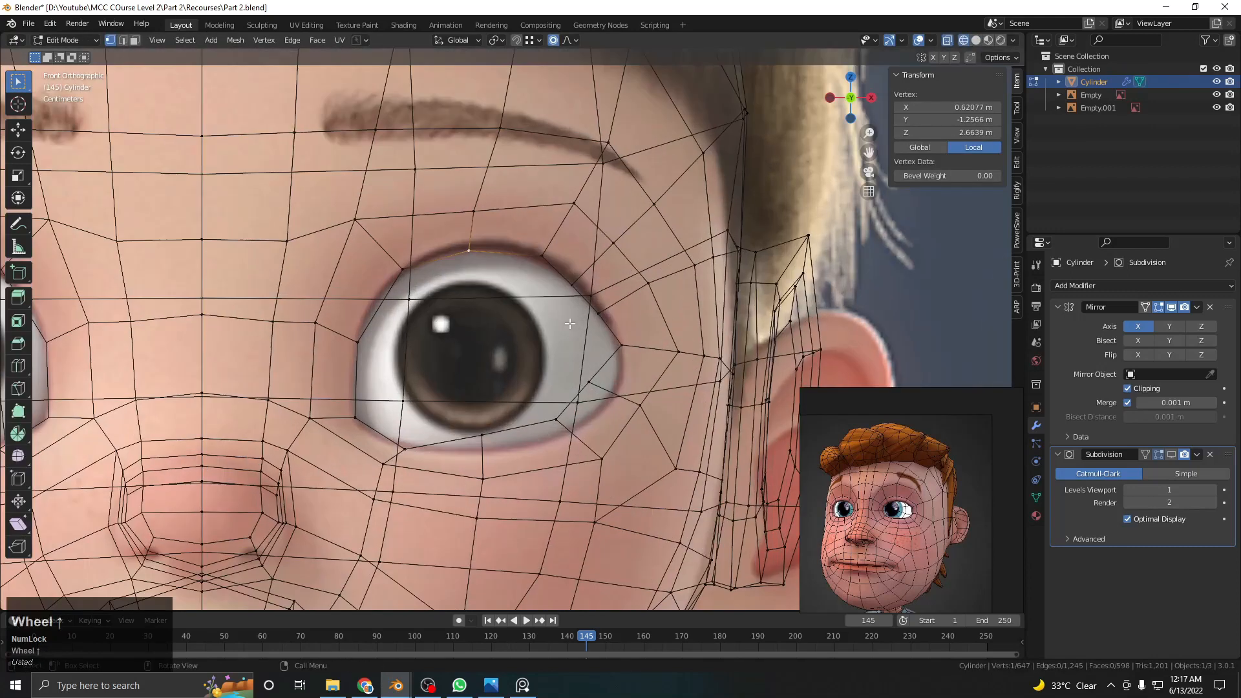
scroll(569, 324, "up", 5)
key("alt+z")
left_click(580, 286)
key("g")
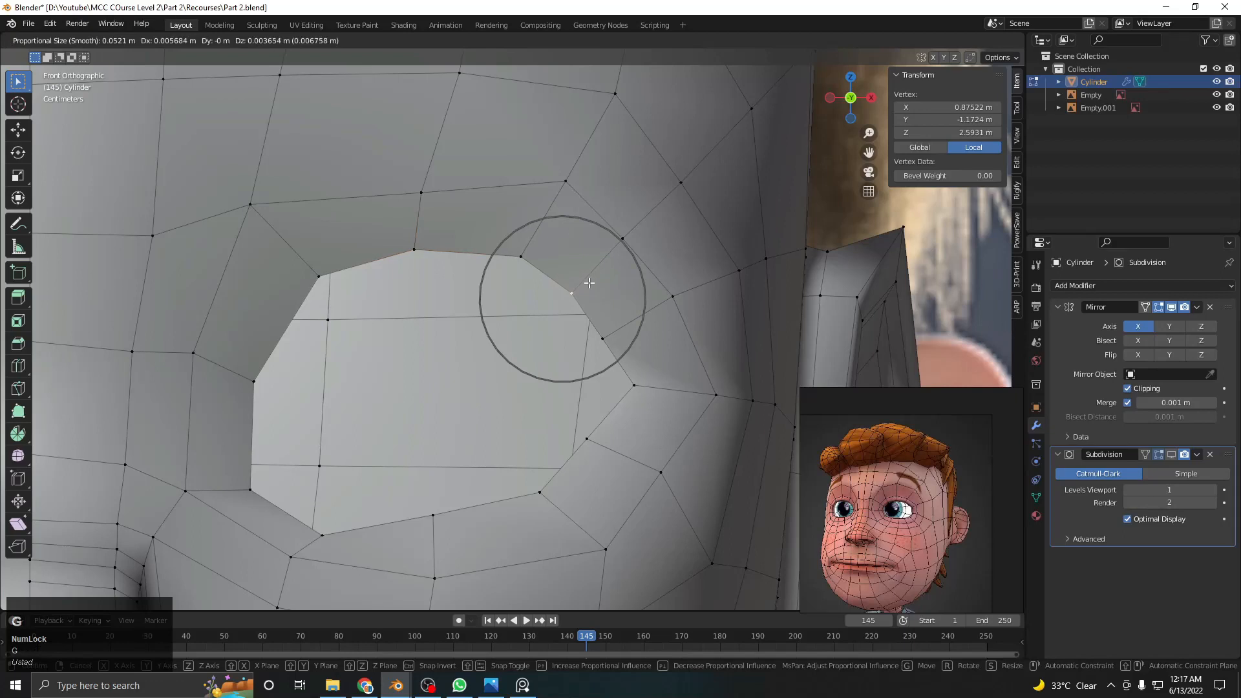
left_click(590, 283)
left_click(608, 331)
key("g")
left_click(618, 335)
Reposition the eye opening's lower outer and lower edge vertices to match the reference eye outline, and leave edit mode
key("z")
left_click(592, 443)
key("z")
key("g")
left_click(566, 432)
key("z")
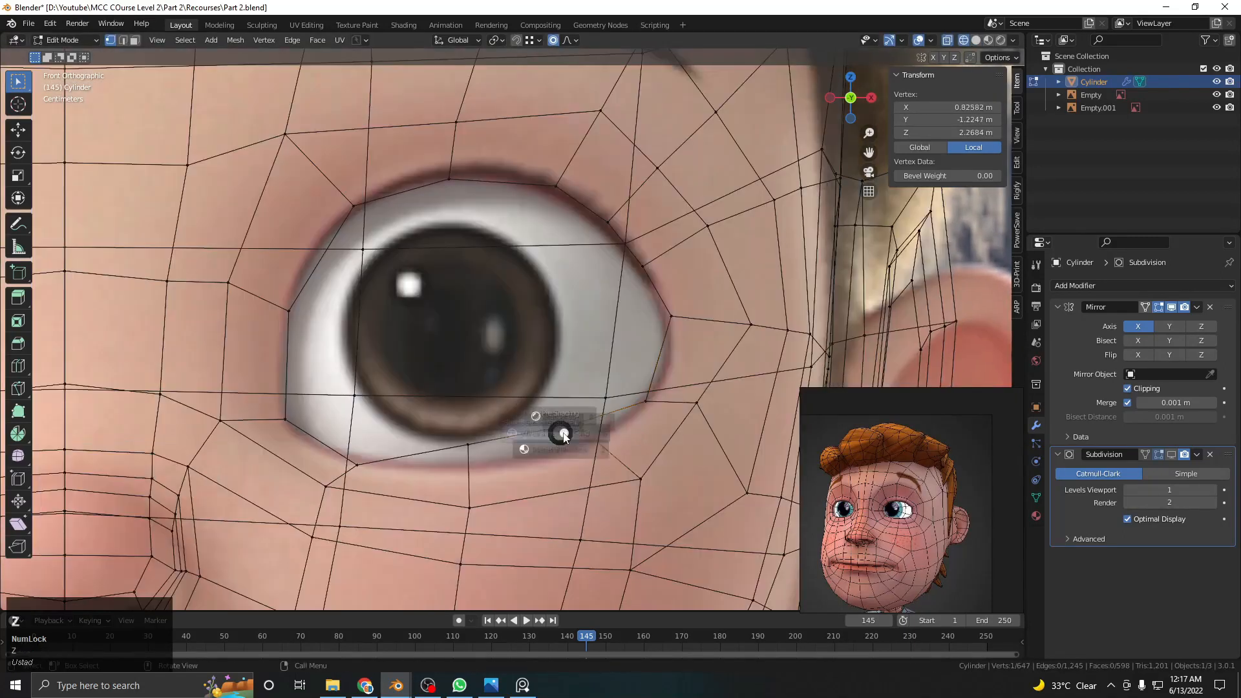
key("g")
left_click(611, 460)
middle_click_drag(574, 463, 678, 398, "shift")
key("z")
left_click(566, 393)
key("g")
left_click(566, 396)
scroll(513, 429, "down", 2)
key("Tab")
scroll(591, 298, "down", 4)
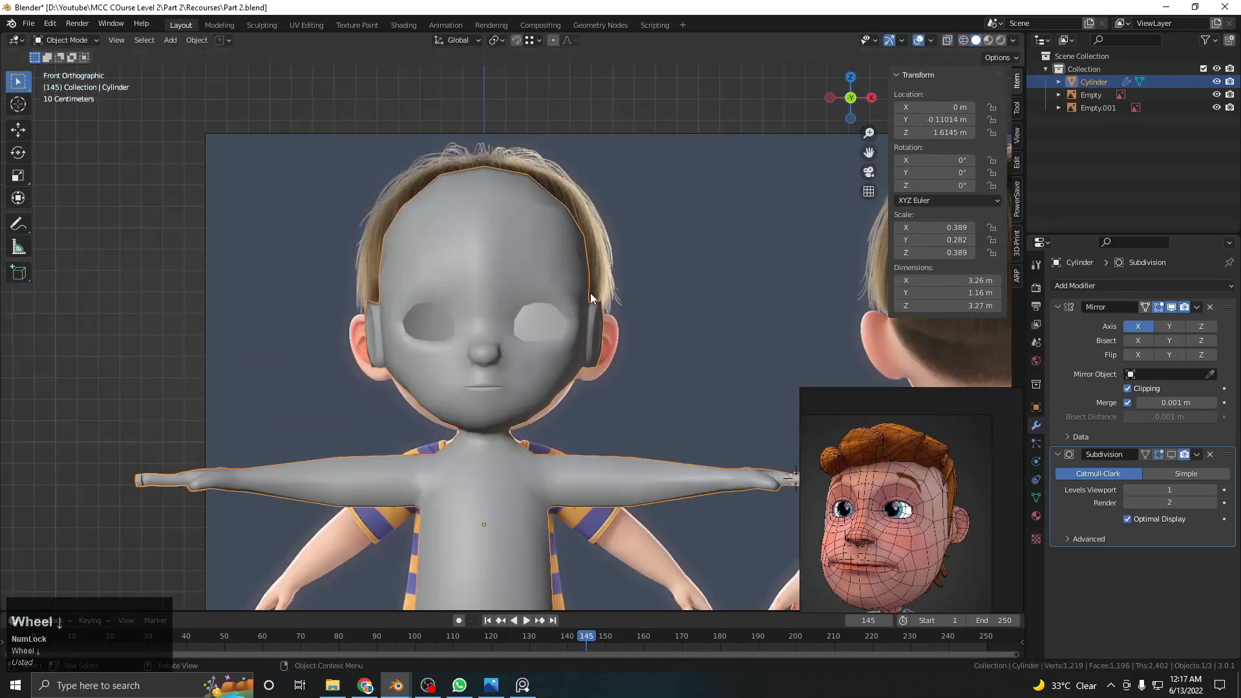
Move the jaw corner vertices down and slightly outward with proportional editing to match the front reference's jawline
middle_click_drag(591, 298, 520, 309, "shift")
scroll(539, 316, "down", 2)
scroll(540, 316, "up", 4)
key("Tab")
mouse_move(581, 358)
middle_mouse_down("shift")
mouse_move(566, 355)
mouse_move(607, 217)
middle_mouse_up("shift")
scroll(594, 301, "up", 5)
key("z")
left_click_drag(505, 257, 543, 292)
key("z")
key("g")
scroll(581, 330, "down", 1)
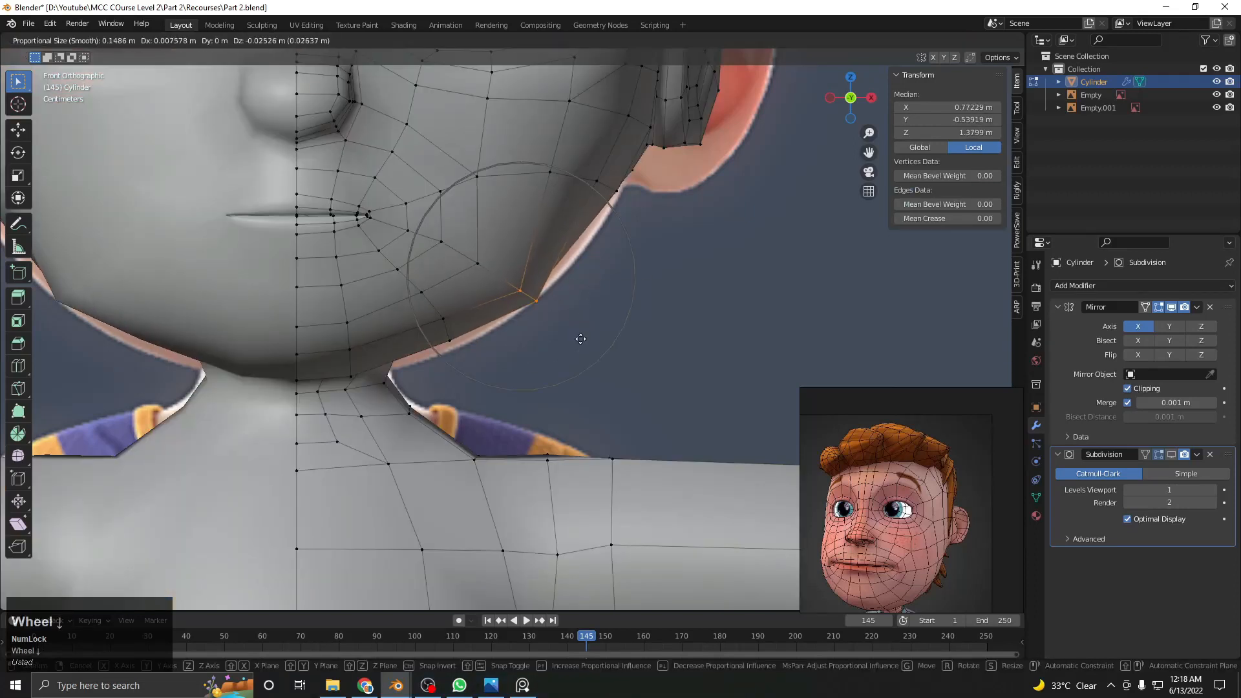
left_click(580, 339)
Move the lower jaw vertices between chin and jaw corner down about 0.011 m with a proportional size of 0.198
key("z")
left_click_drag(464, 357, 464, 358)
key("z")
key("g")
left_click(457, 361)
middle_click_drag(578, 301, 508, 364, "shift")
Box-select the jaw vertices below the ear and move them to fit the reference's cheek outline
key("z")
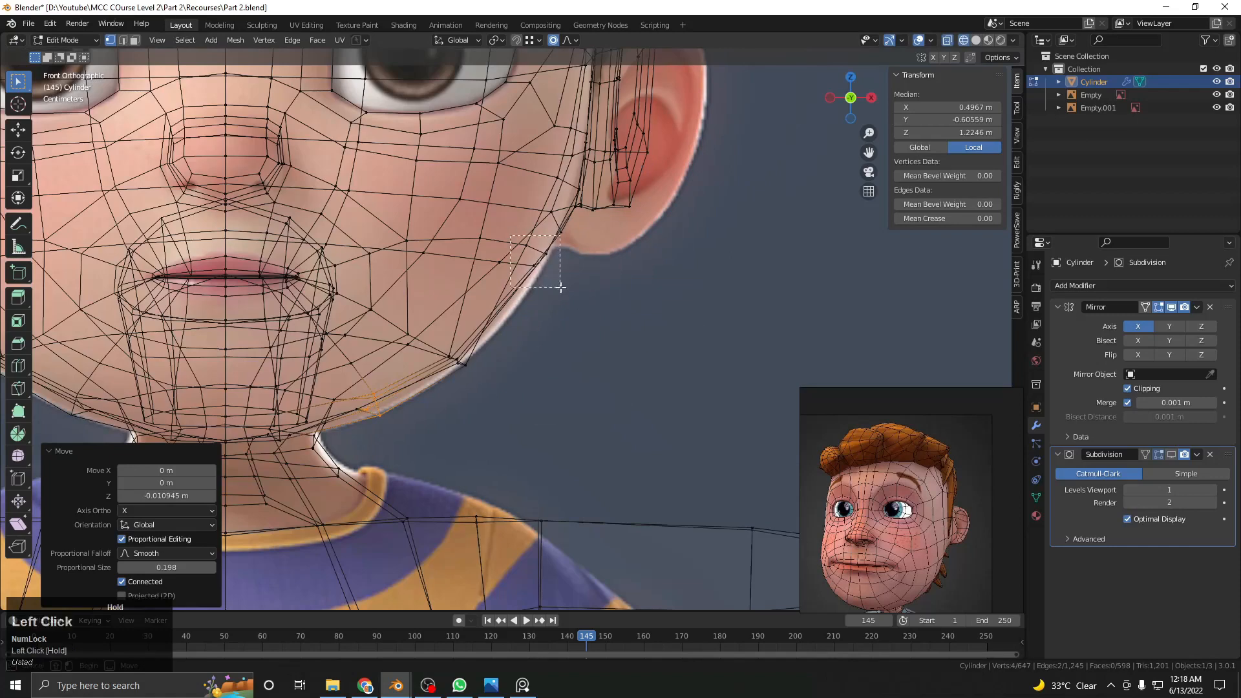
left_click_drag(561, 287, 560, 287)
key("z")
key("g")
left_click(543, 305)
Switch the head mesh to Sculpt Mode and smooth the surface of the cheek and jaw below the ear
middle_click_drag(632, 318, 560, 308)
key("Tab")
scroll(446, 278, "down", 4)
middle_click_drag(446, 278, 531, 289)
key("Tab")
middle_click_drag(588, 326, 575, 289)
scroll(575, 289, "up", 3)
key("Tab")
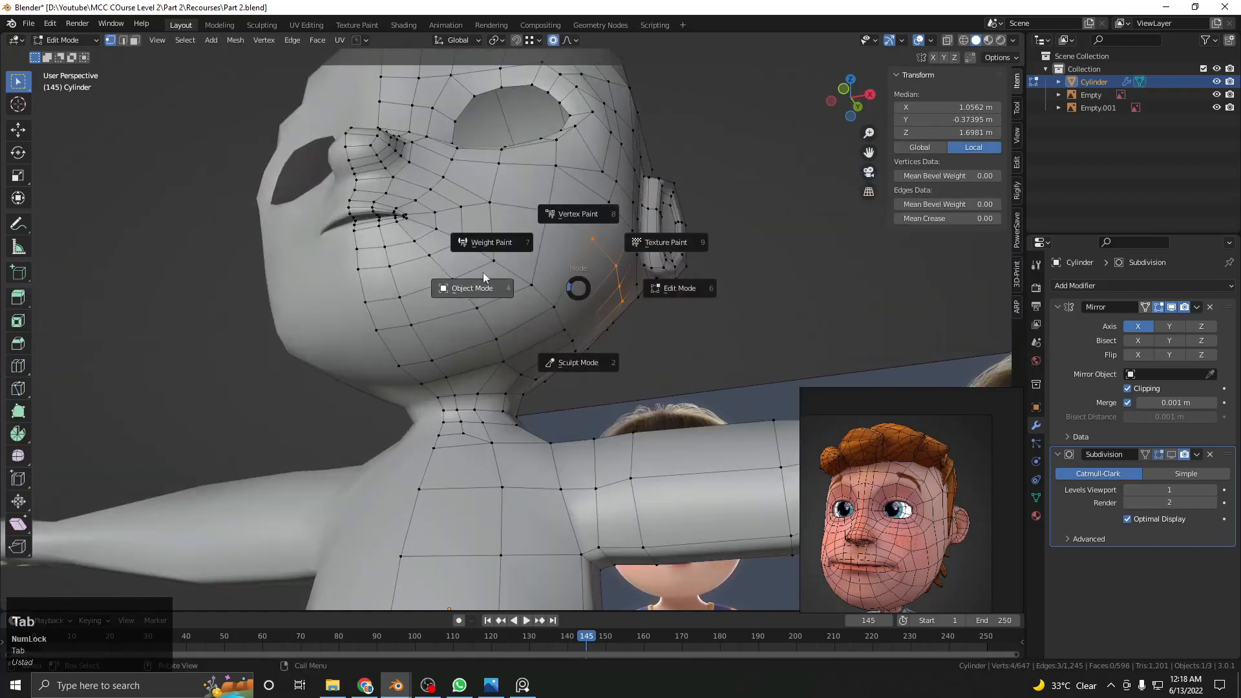
key("q")
left_click(571, 260)
key("Tab")
left_click_drag(548, 313, 528, 293, "shift")
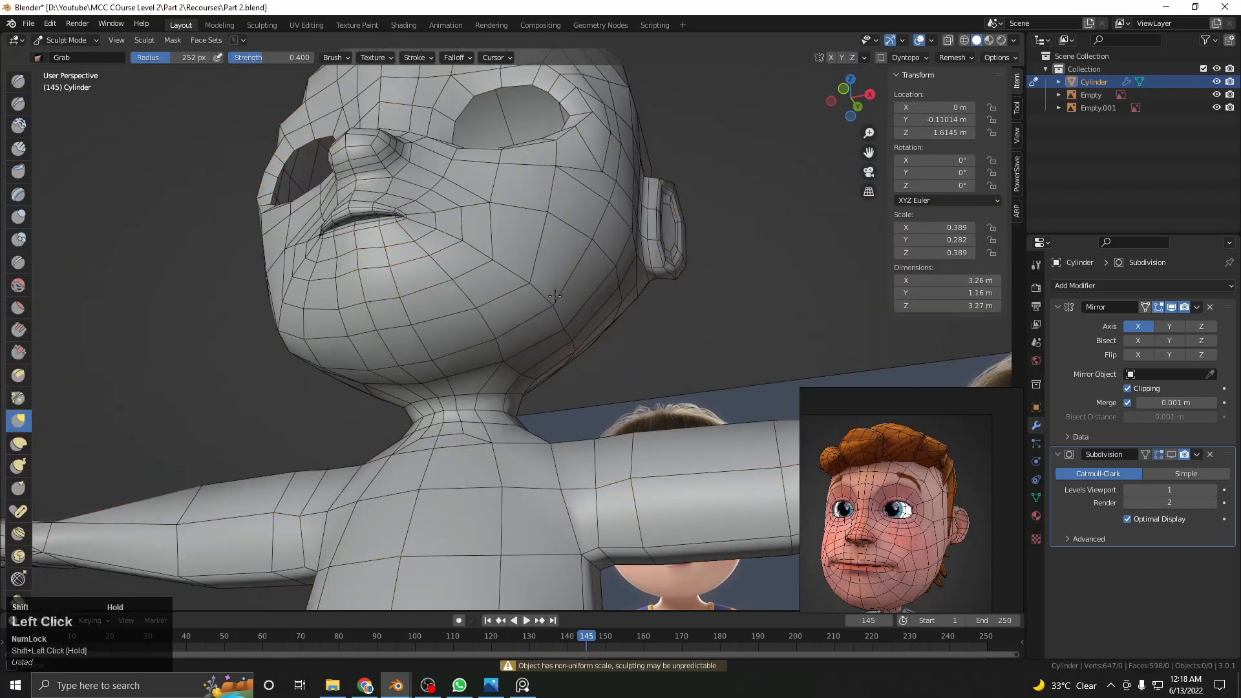
Return to mesh editing, move the under-jaw vertex beside the neck slightly up and back with proportional editing, and leave edit mode
middle_click_drag(541, 284, 572, 358)
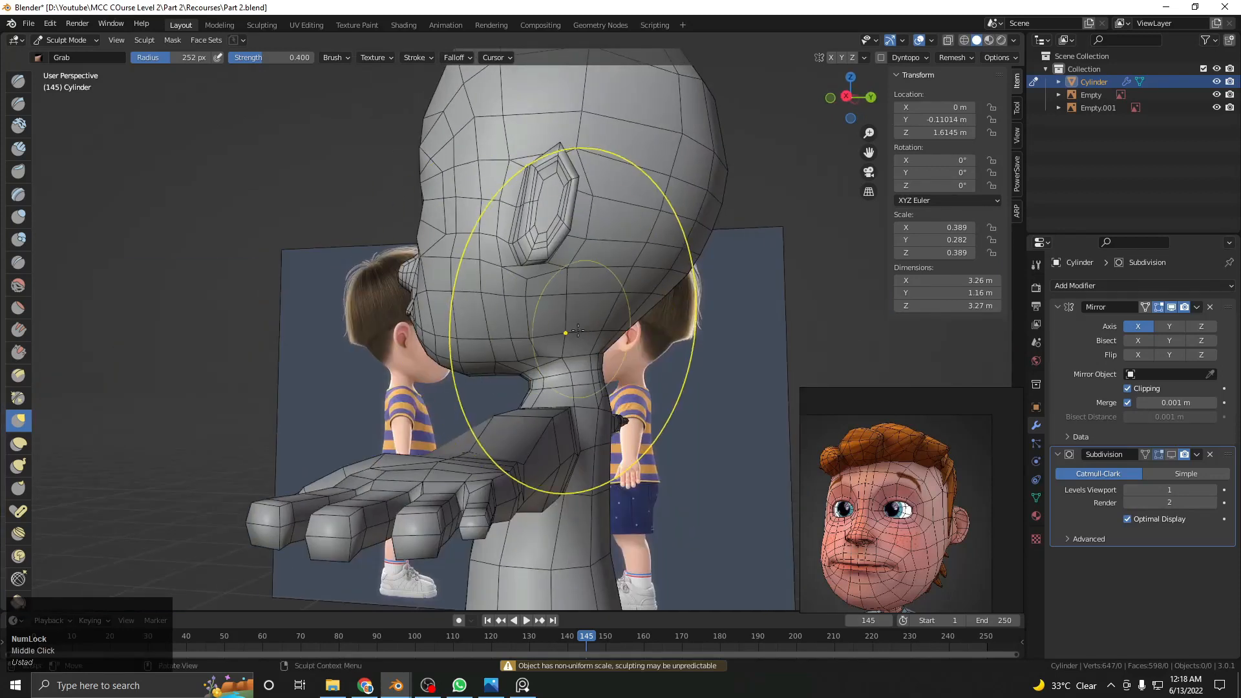
scroll(571, 358, "up", 3)
scroll(571, 357, "up", 3)
key("Tab")
left_click(538, 363)
key("g")
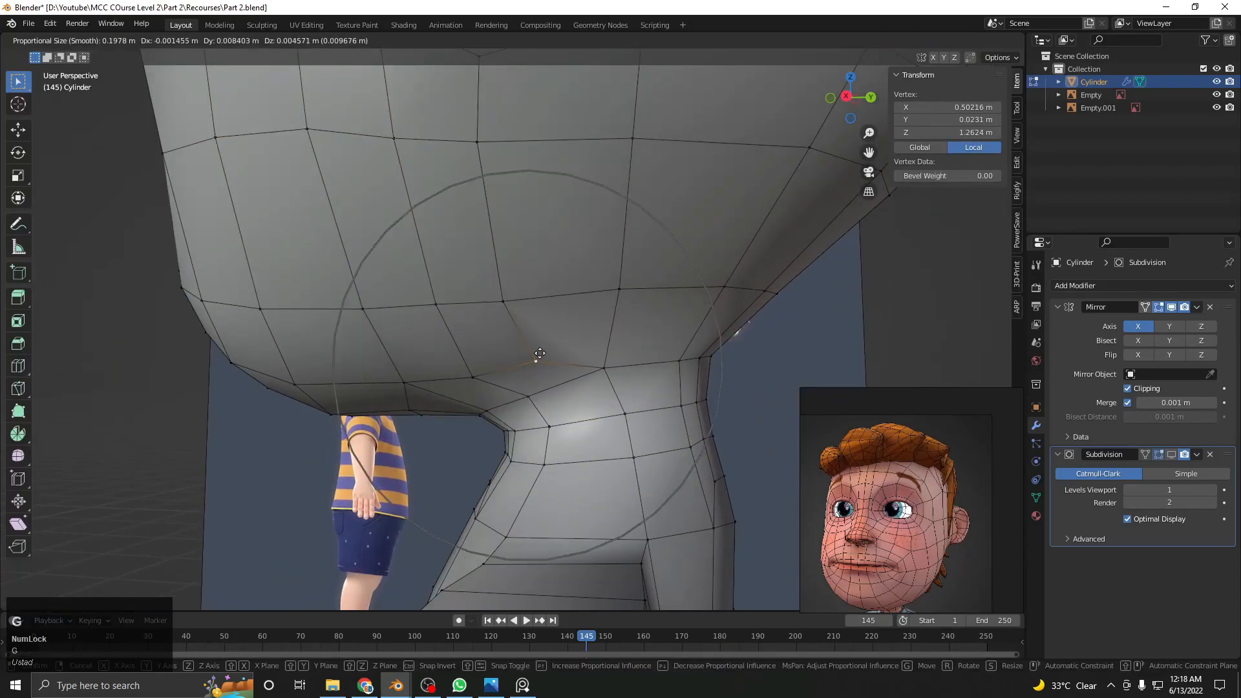
left_click(545, 341)
left_click(615, 310)
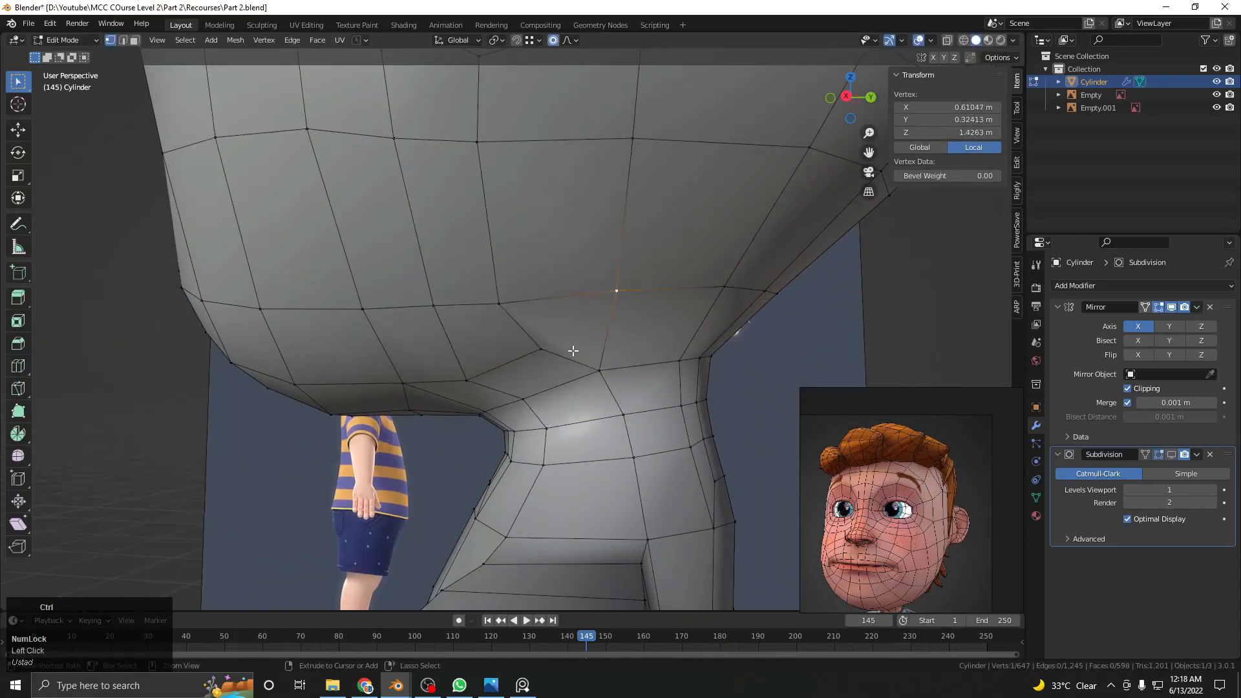
middle_click_drag(559, 354, 627, 313)
middle_click_drag(628, 313, 659, 302, "shift")
key("Tab")
Turn on the Subdivision modifier's viewport display for the character and deselect the mesh
scroll(475, 292, "down", 5)
middle_click_drag(475, 292, 600, 208)
scroll(581, 310, "down", 3)
right_click(612, 271)
left_click(1172, 455)
scroll(621, 295, "down", 2)
left_click(596, 471)
scroll(510, 363, "up", 4)
left_click(603, 154)
Examine the subdivided head and body from several angles to judge the jaw and overall proportions
scroll(603, 154, "down", 4)
middle_click_drag(603, 154, 625, 243)
scroll(630, 197, "up", 4)
middle_click_drag(761, 263, 795, 275)
middle_click_drag(491, 268, 643, 271)
scroll(486, 343, "down", 3)
middle_click_drag(486, 343, 536, 342)
middle_click_drag(518, 343, 556, 278, "shift")
scroll(489, 282, "up", 2)
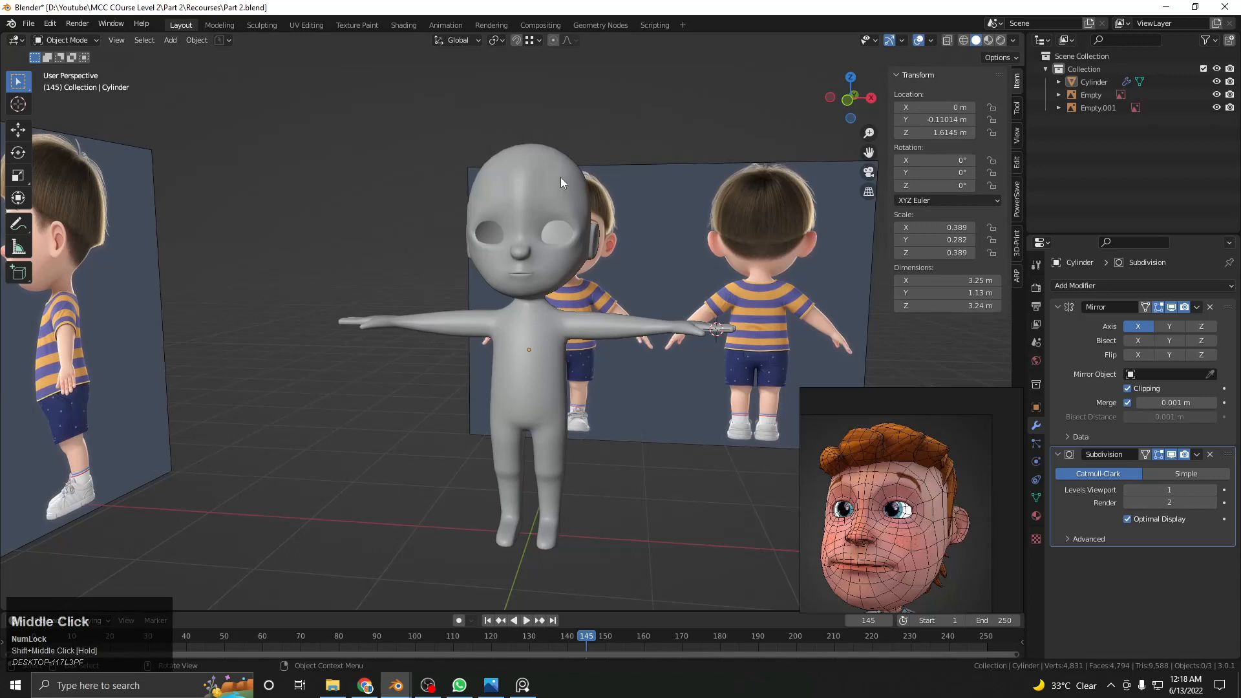